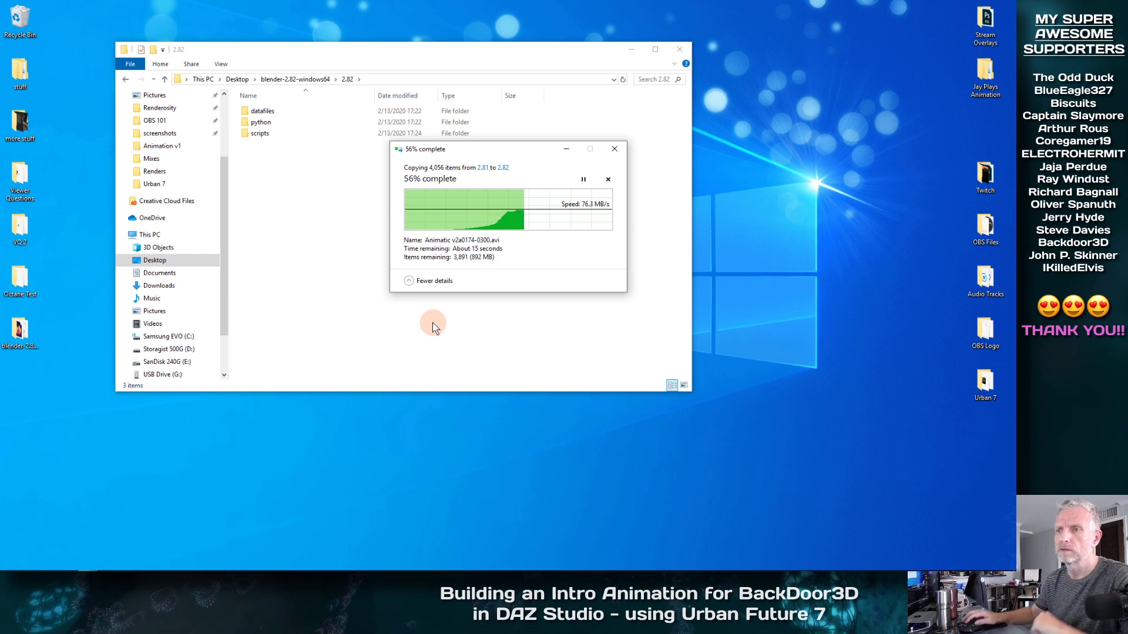
Step: Finish copying the 2.81 settings into Blender's 2.82 folder, replacing all files with the same names, and minimise the folder window
drag(511, 149, 176, 35)
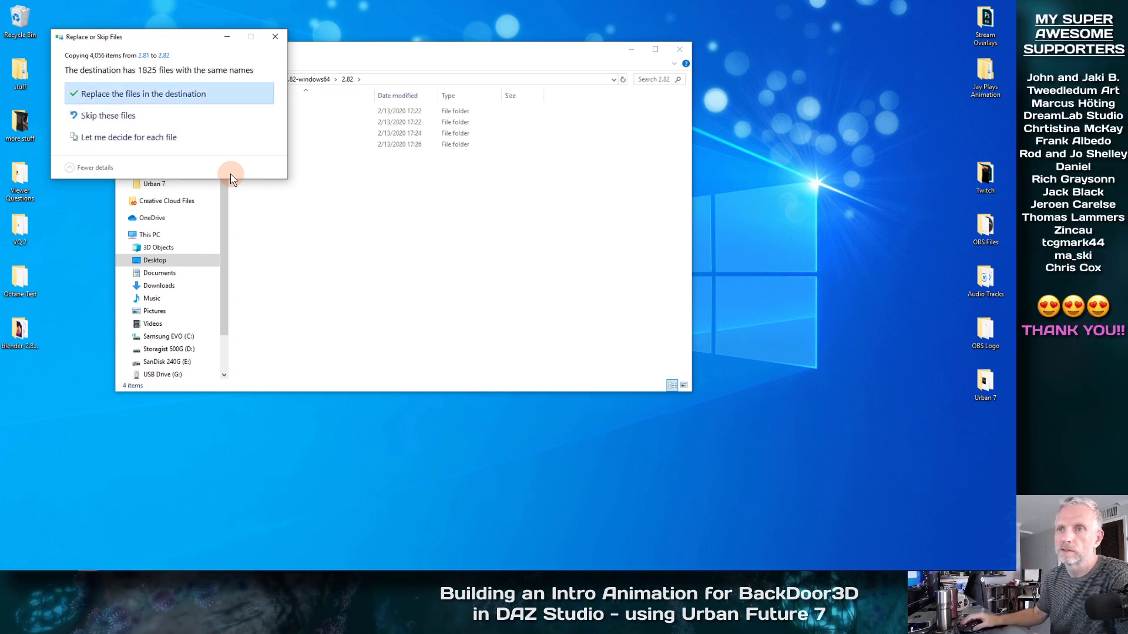
click(171, 96)
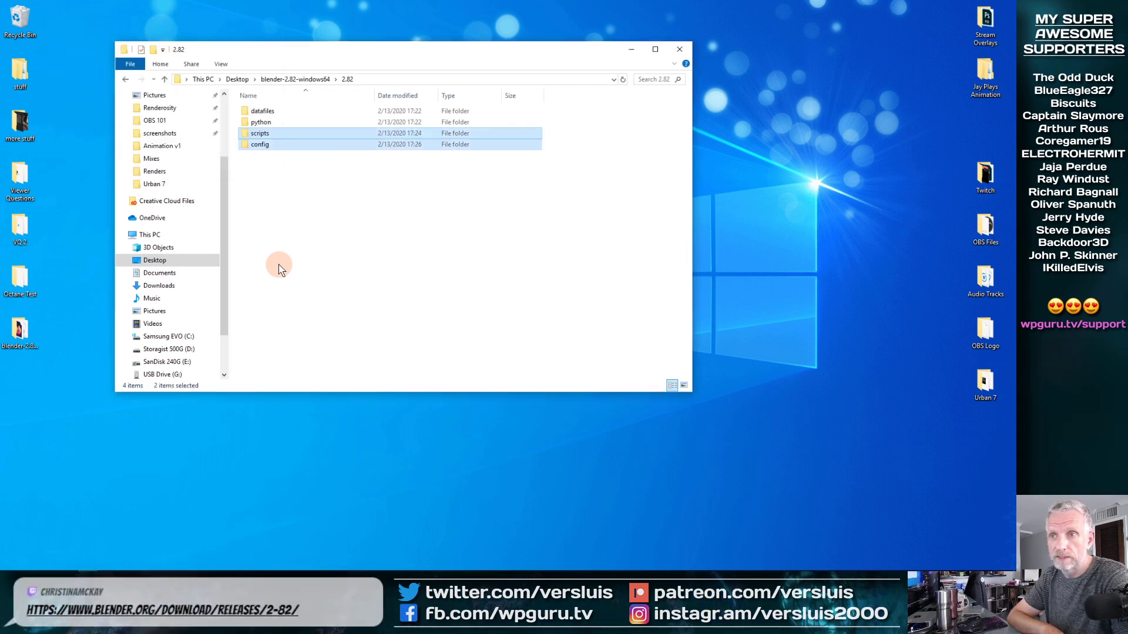
click(632, 52)
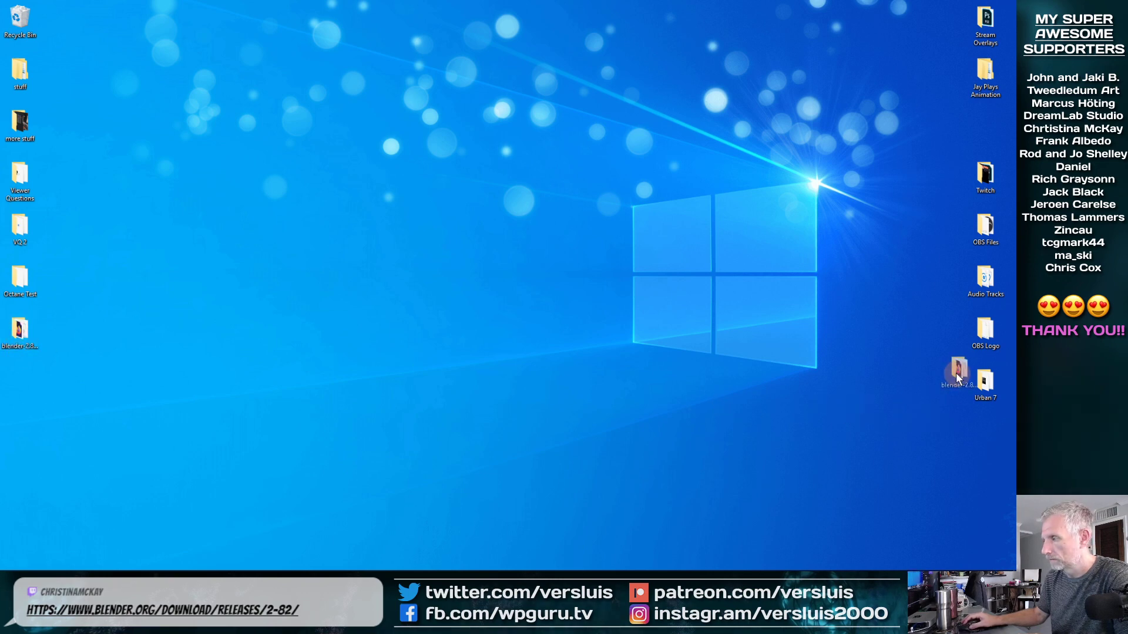
Step: Open the blender-2.82-windows64 folder on the desktop and try to run blender.exe, overriding the SmartScreen block
drag(941, 383, 22, 329)
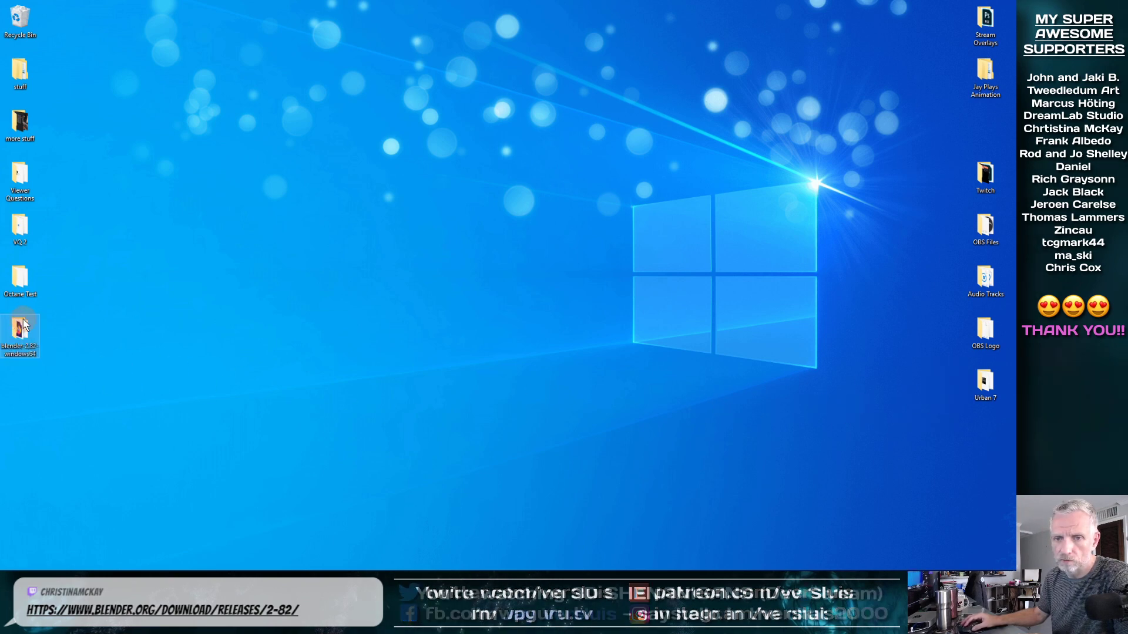
double_click(23, 329)
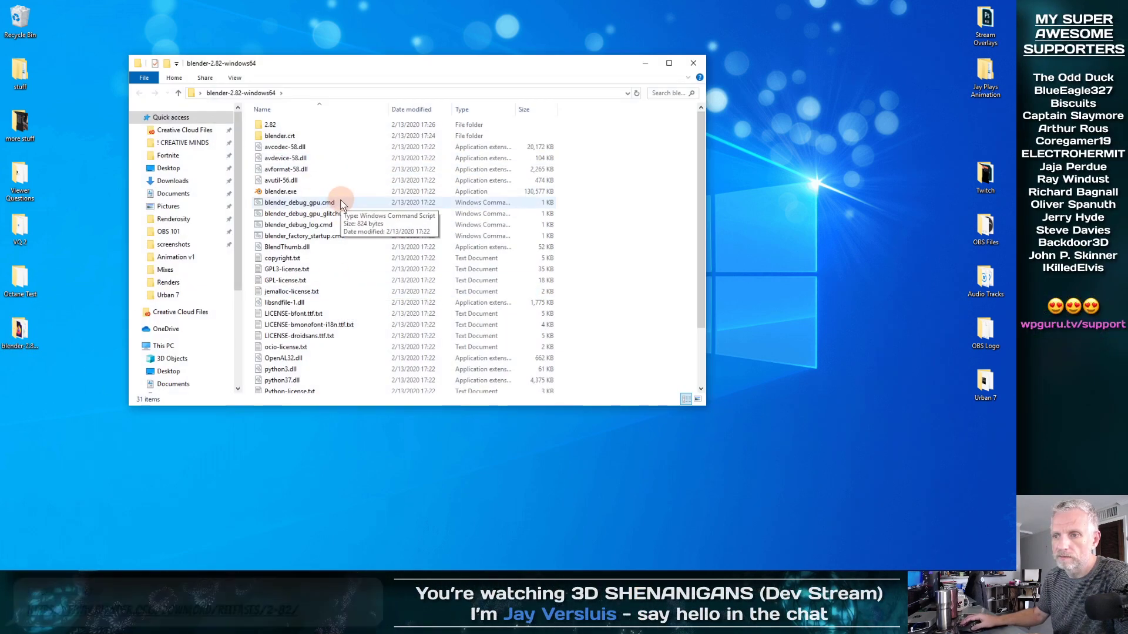
scroll(324, 347, up, 2)
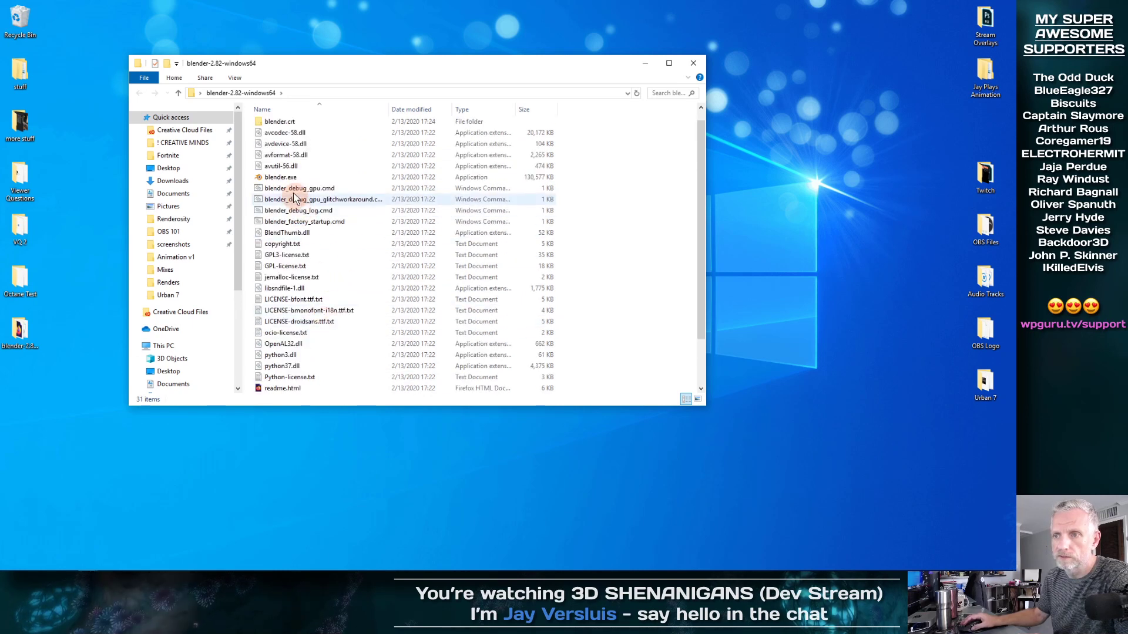
double_click(290, 181)
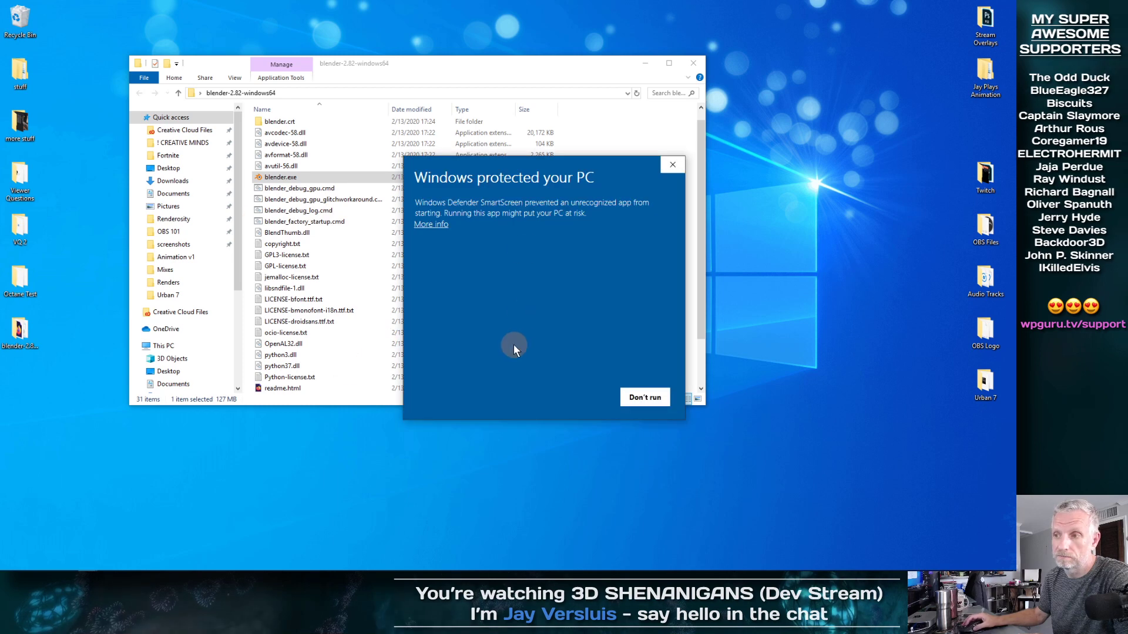
click(442, 227)
click(580, 397)
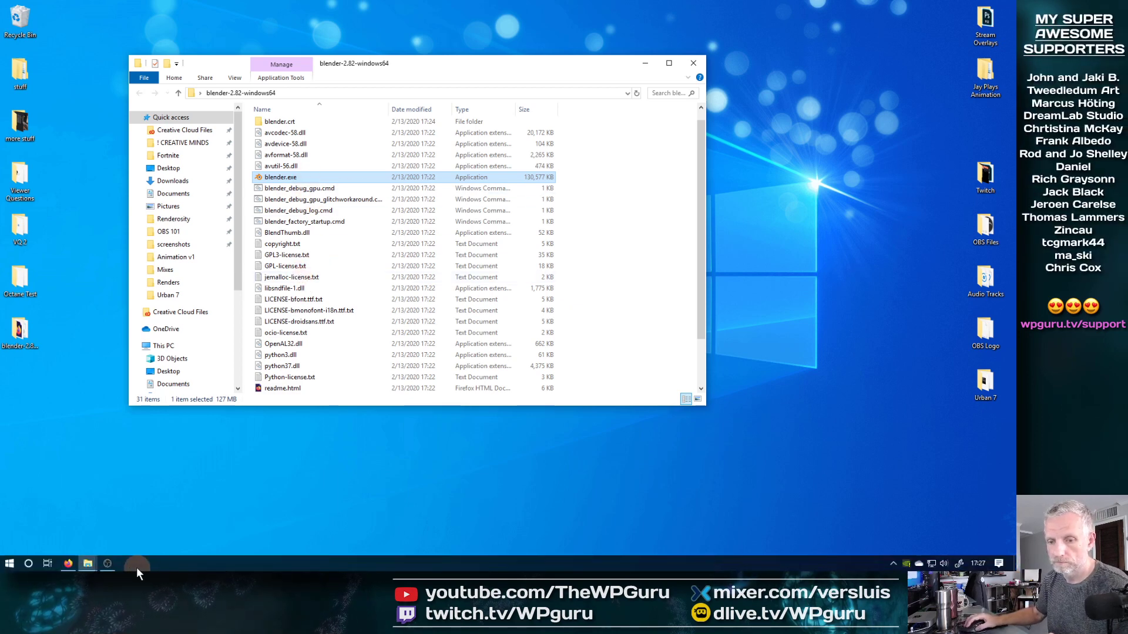
Step: Try to run blender.exe from the 2.82 folder as administrator
right_click(311, 178)
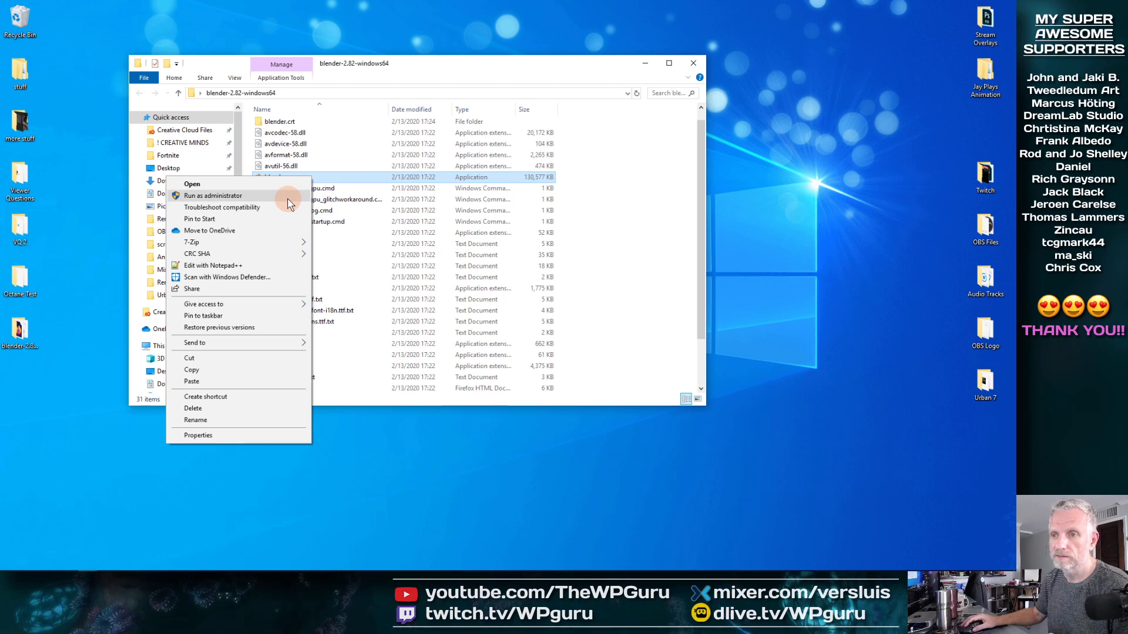
click(288, 197)
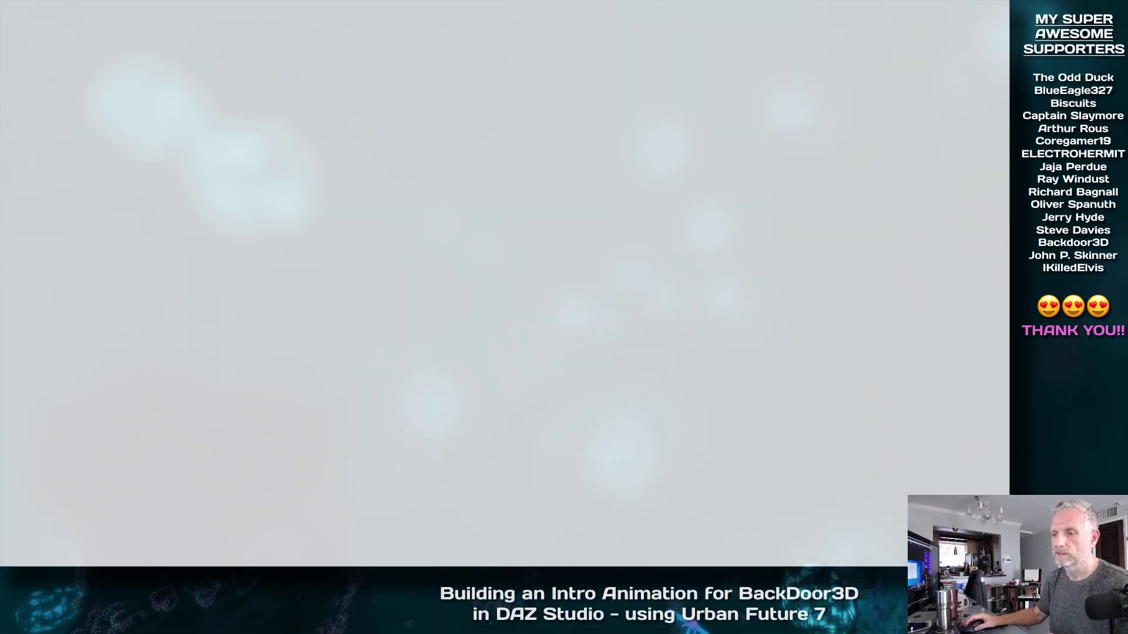
click(473, 355)
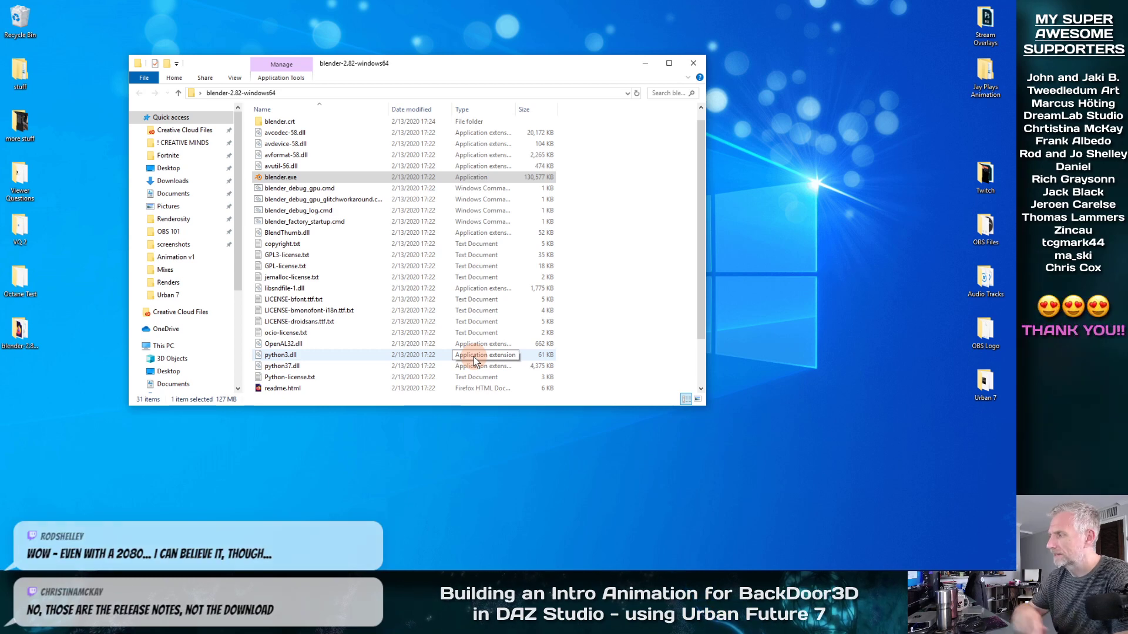
click(307, 178)
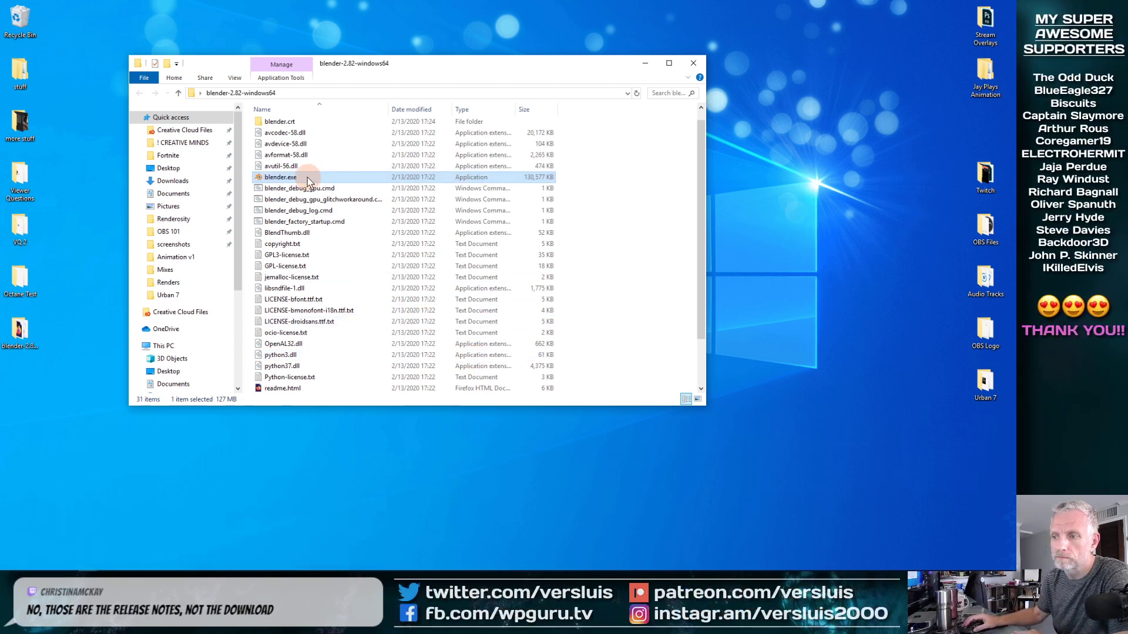
right_click(308, 178)
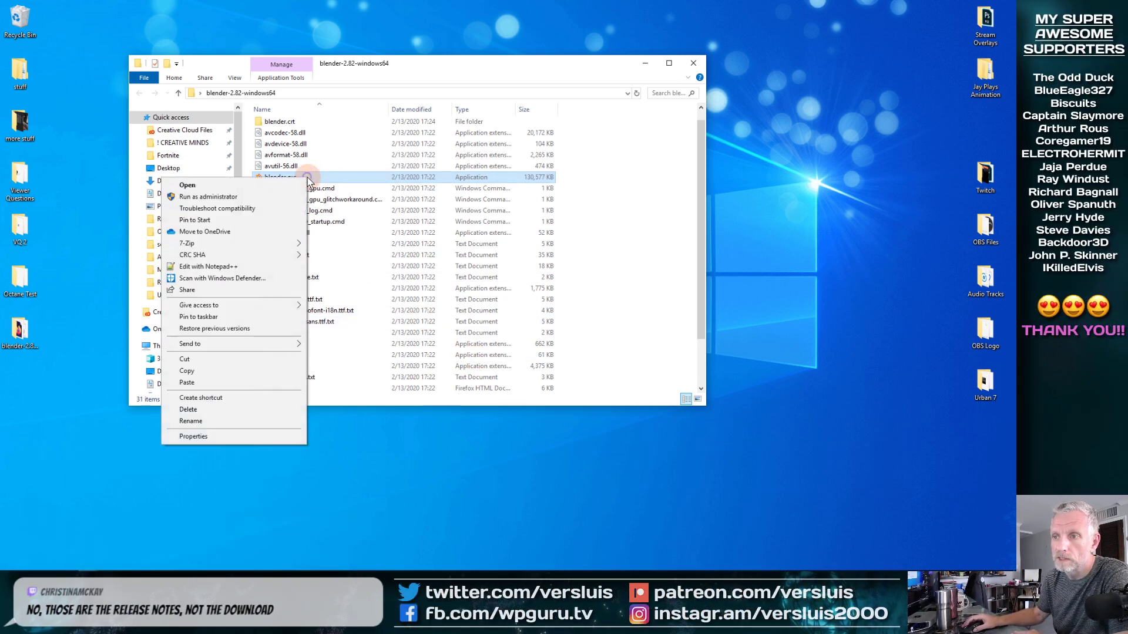
click(275, 200)
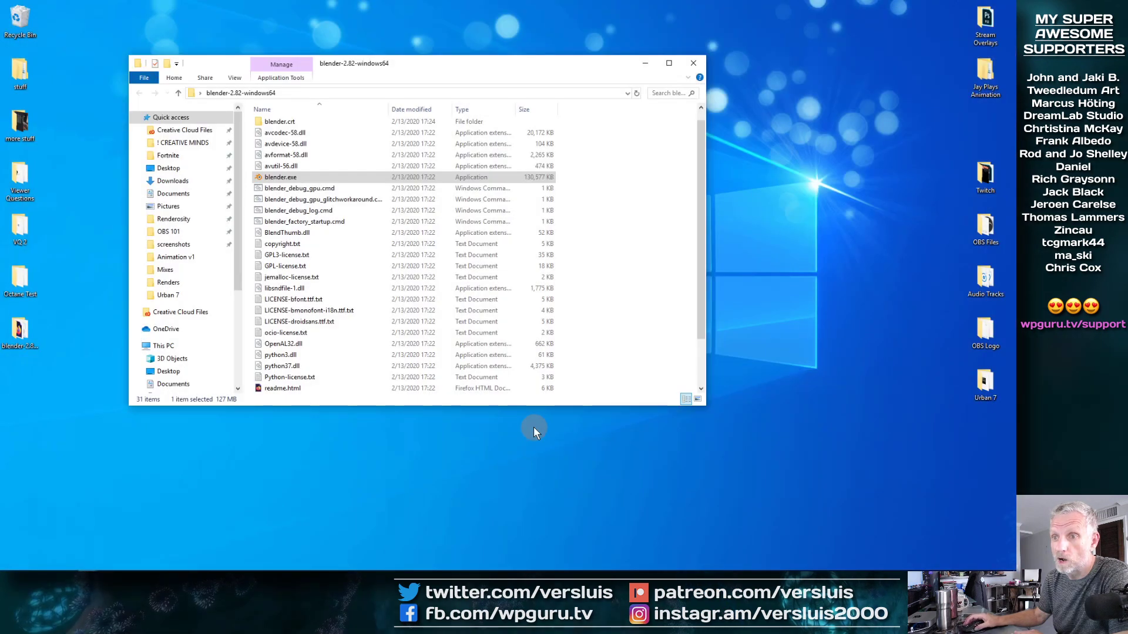
Step: Close the 2.82 folder window, launch Blender 2.81a, dismiss its splash screen and make its window full screen
click(692, 69)
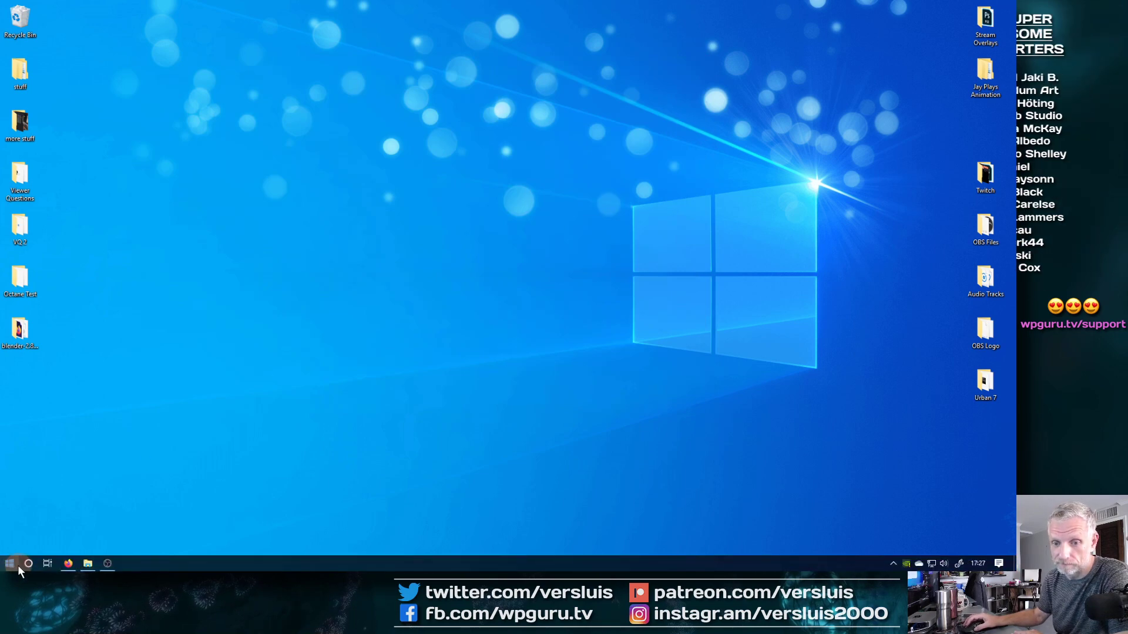
click(9, 564)
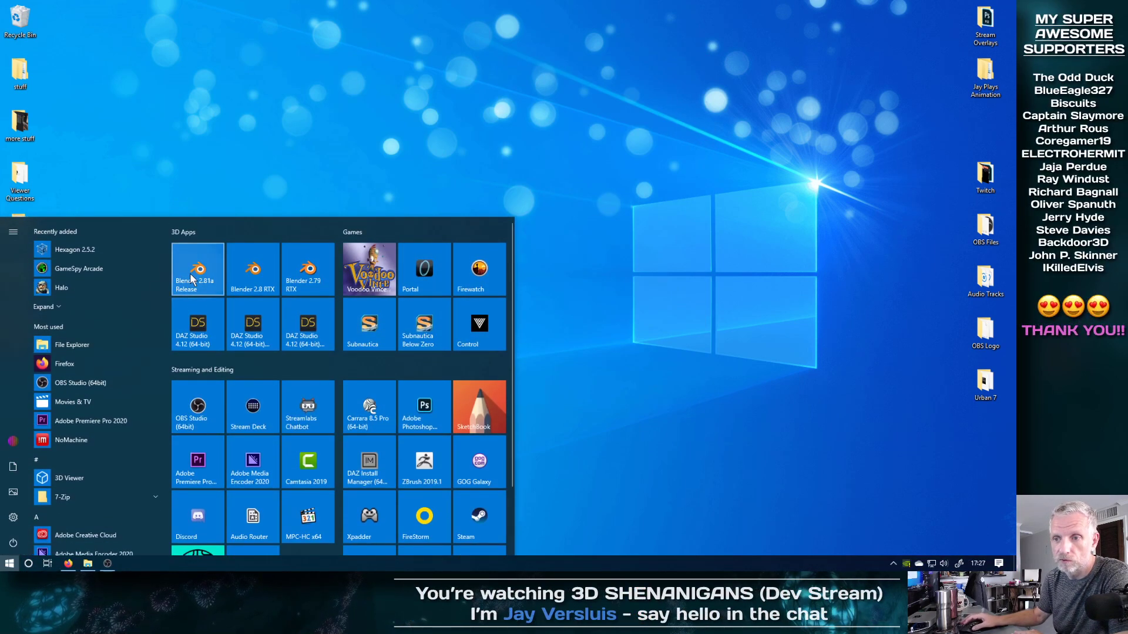
click(192, 279)
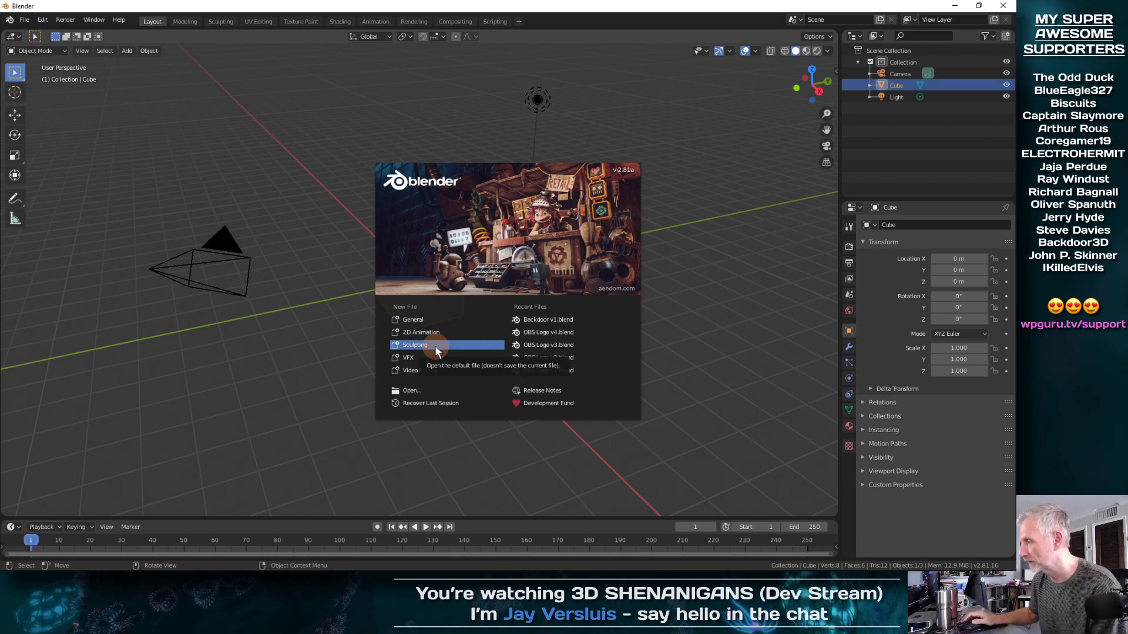
click(480, 269)
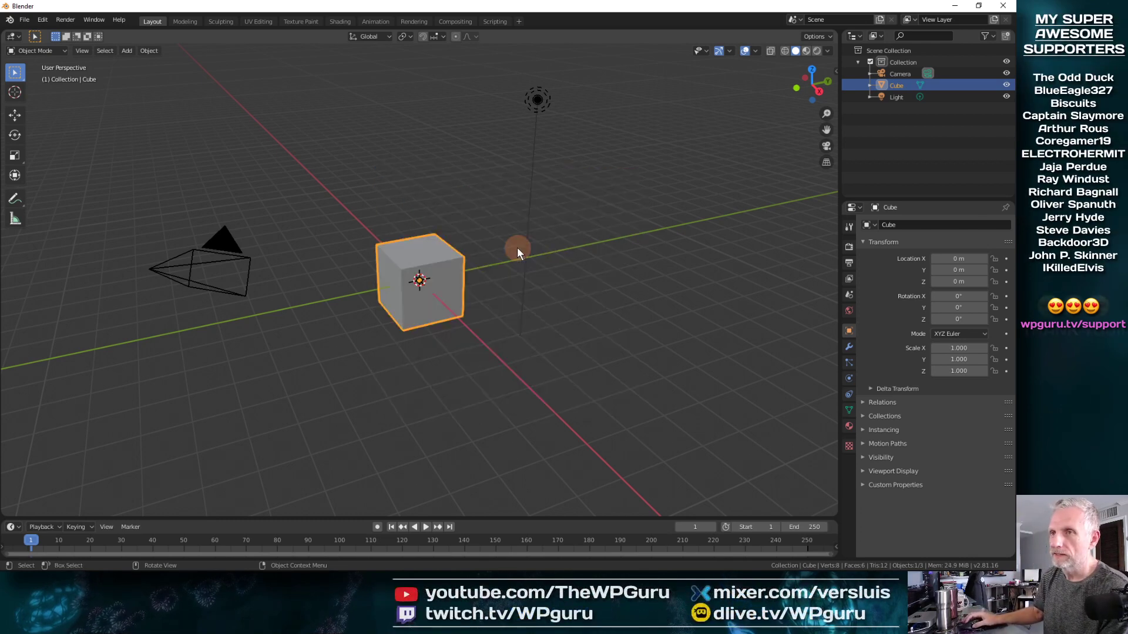
click(93, 21)
click(108, 60)
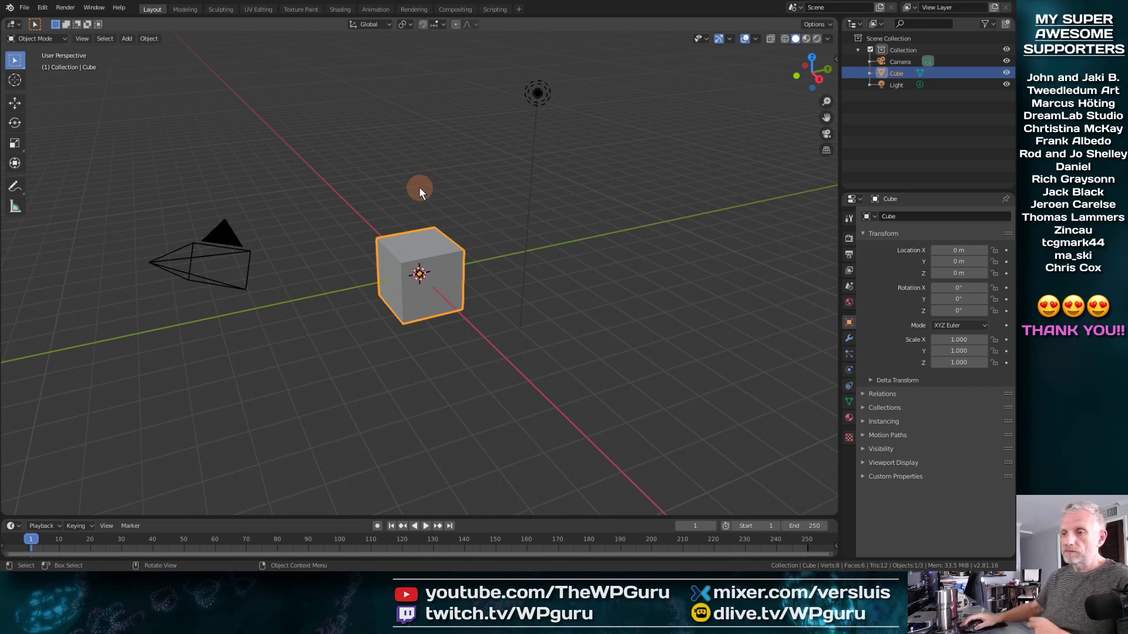
Step: Delete the default cube from the new scene
middle_drag(525, 281, 491, 304)
key(x)
click(460, 306)
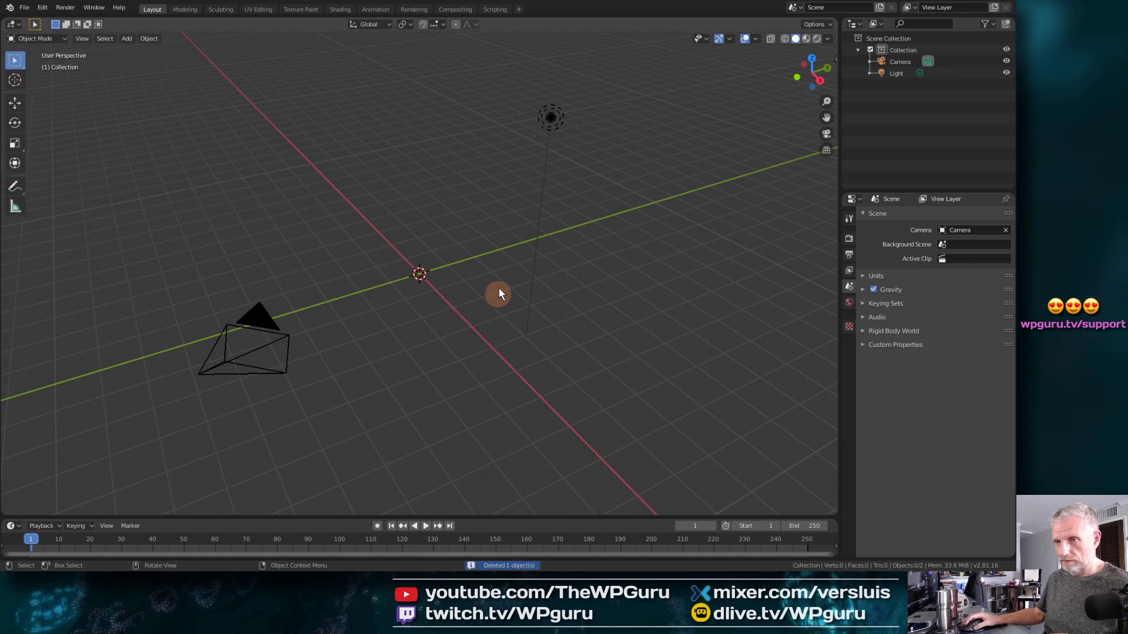
click(29, 10)
click(49, 35)
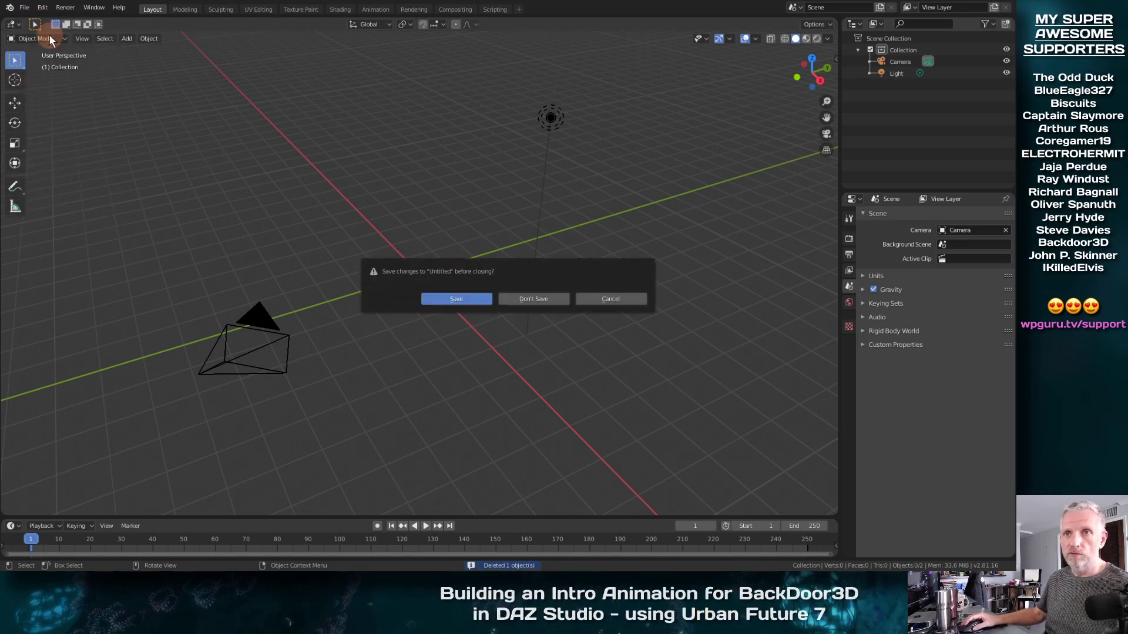
click(526, 297)
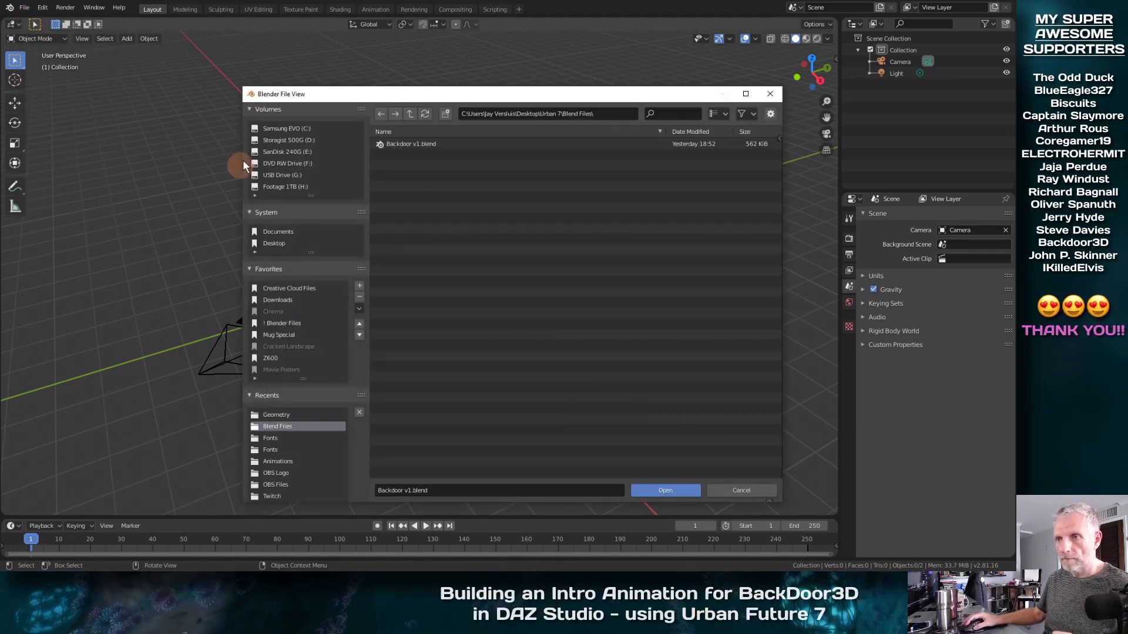
click(283, 242)
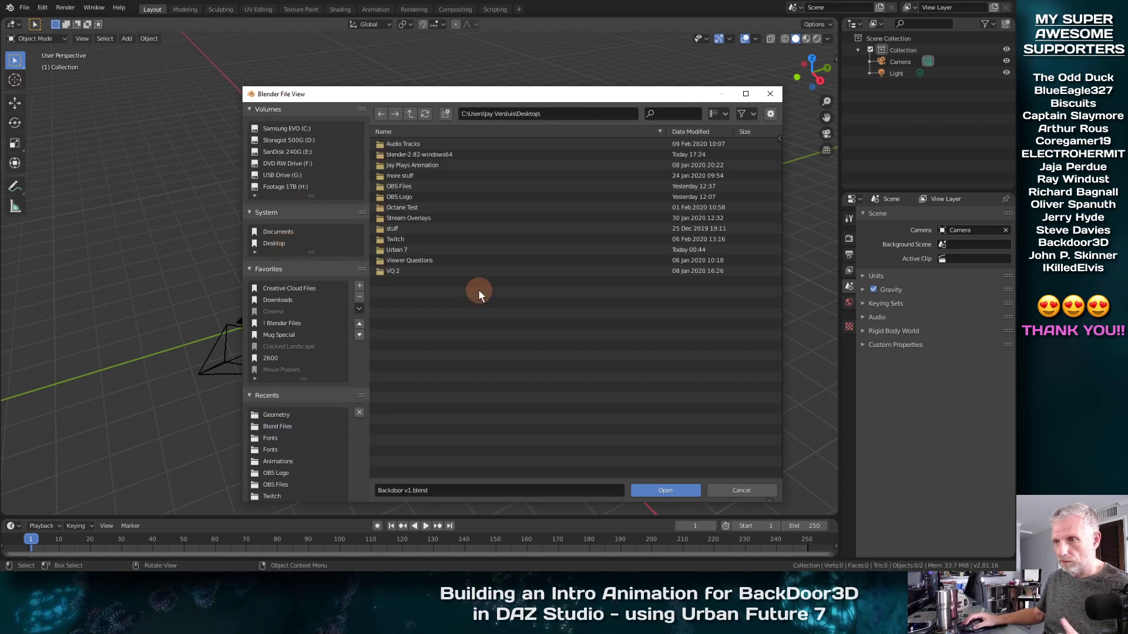
click(405, 249)
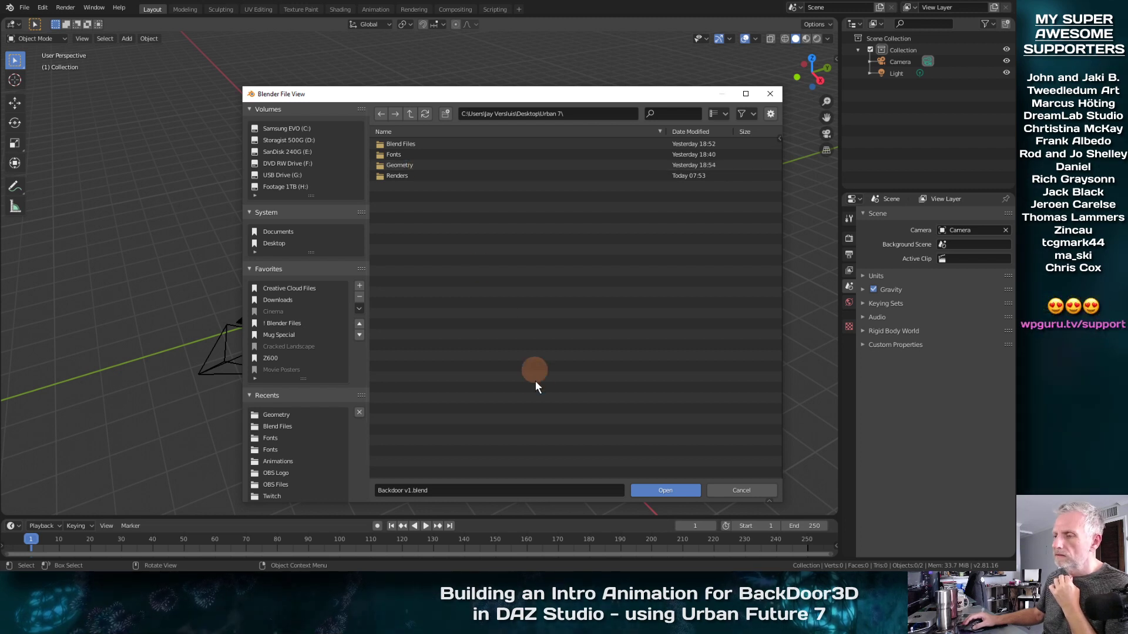
click(447, 144)
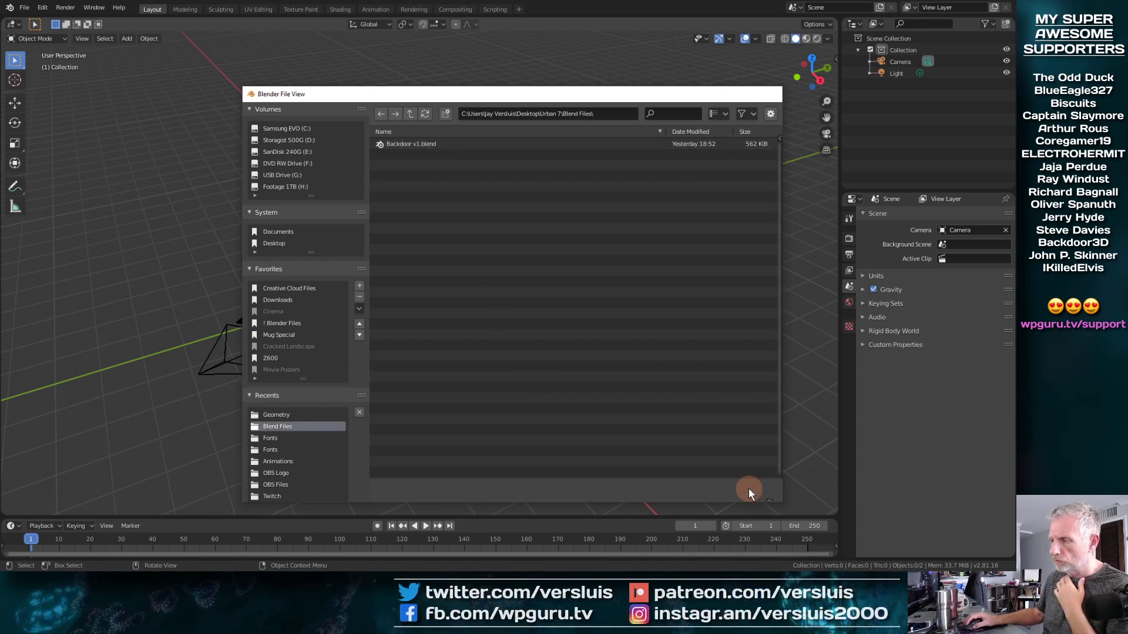
click(747, 490)
Step: Take Blender out of full screen and minimise it to get back to the desktop
click(94, 7)
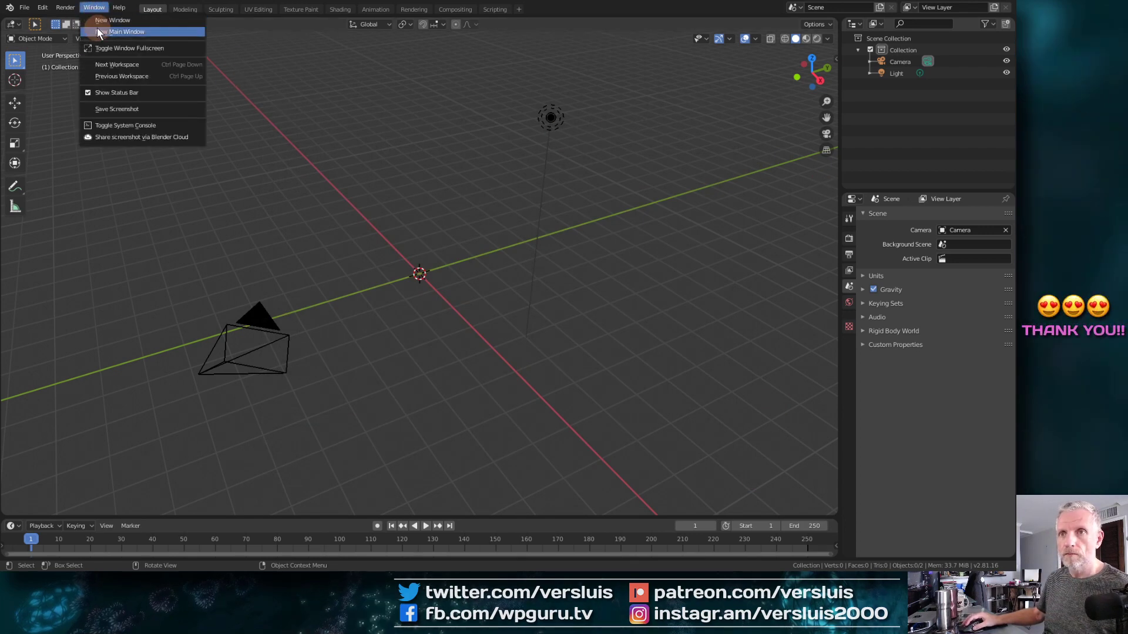
click(114, 45)
click(947, 6)
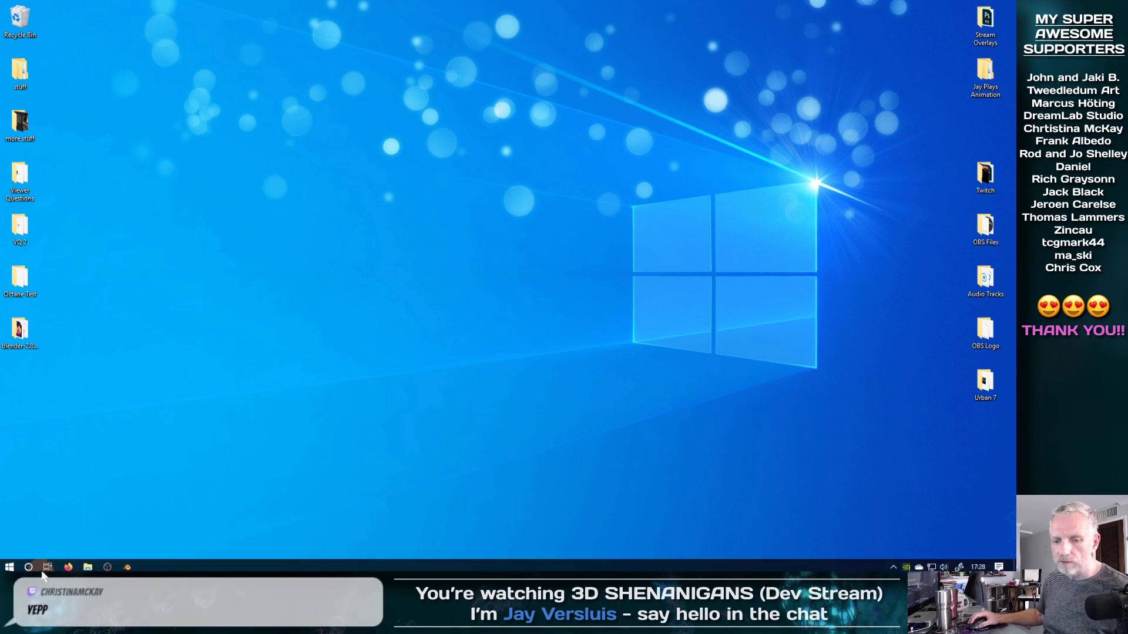
Step: Move logo.blend from Downloads into the desktop's Urban 7 folder, open that folder and close the Downloads window
click(78, 563)
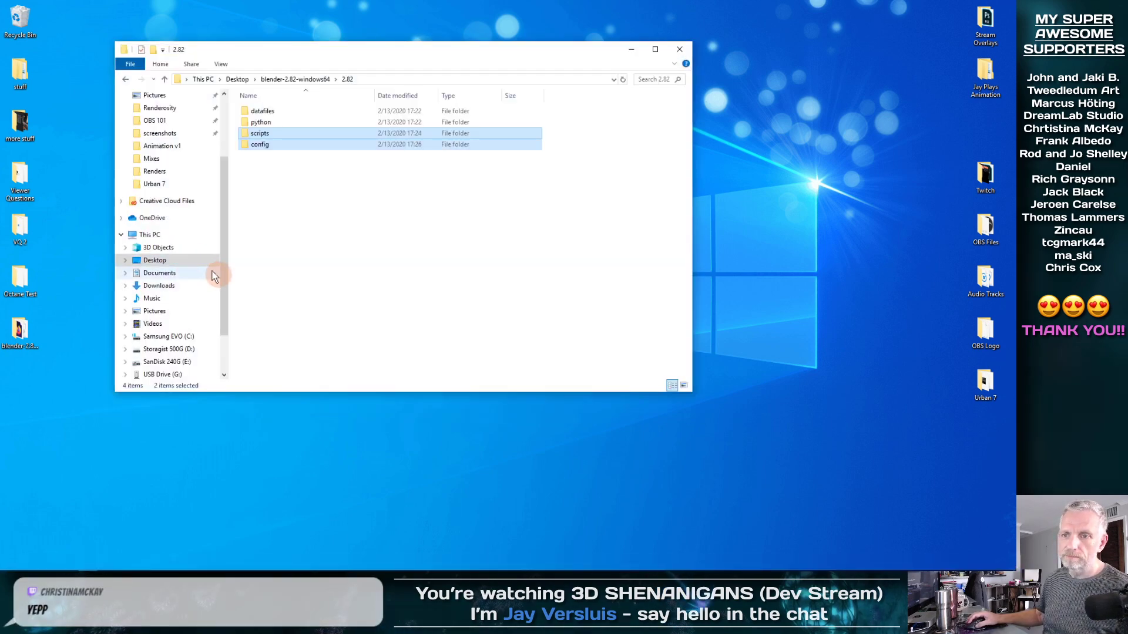
click(179, 286)
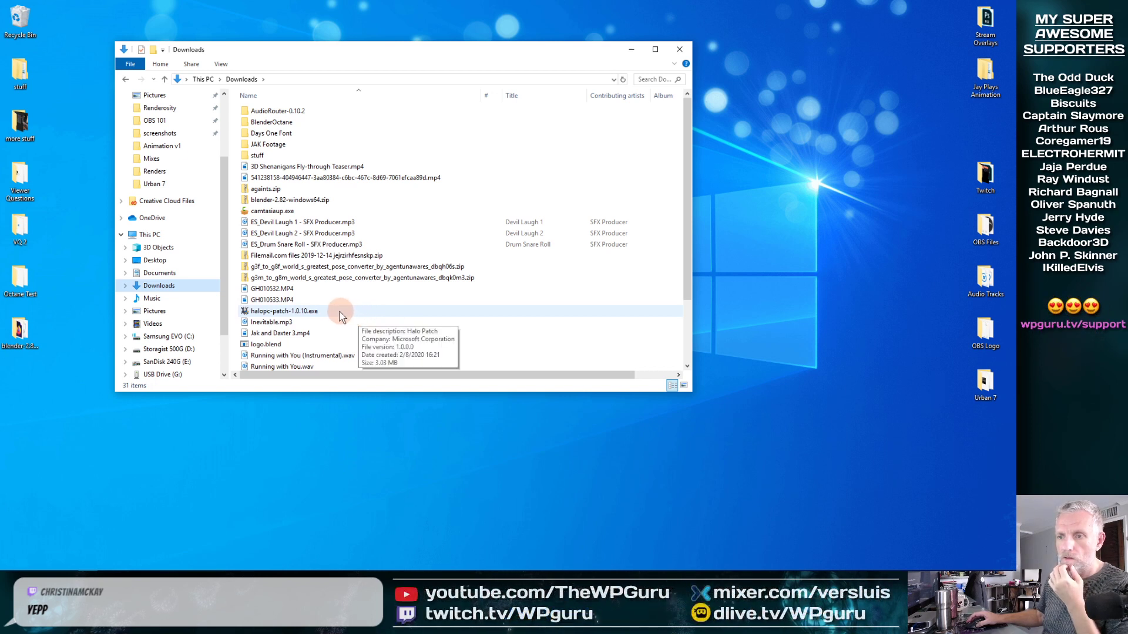
right_click(272, 345)
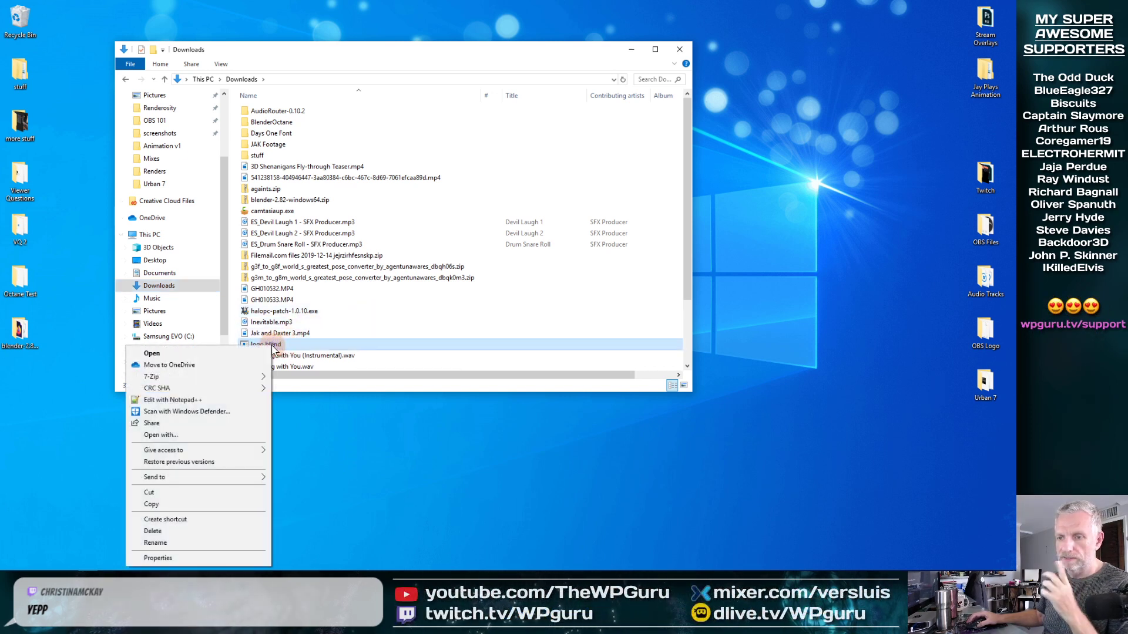
click(256, 503)
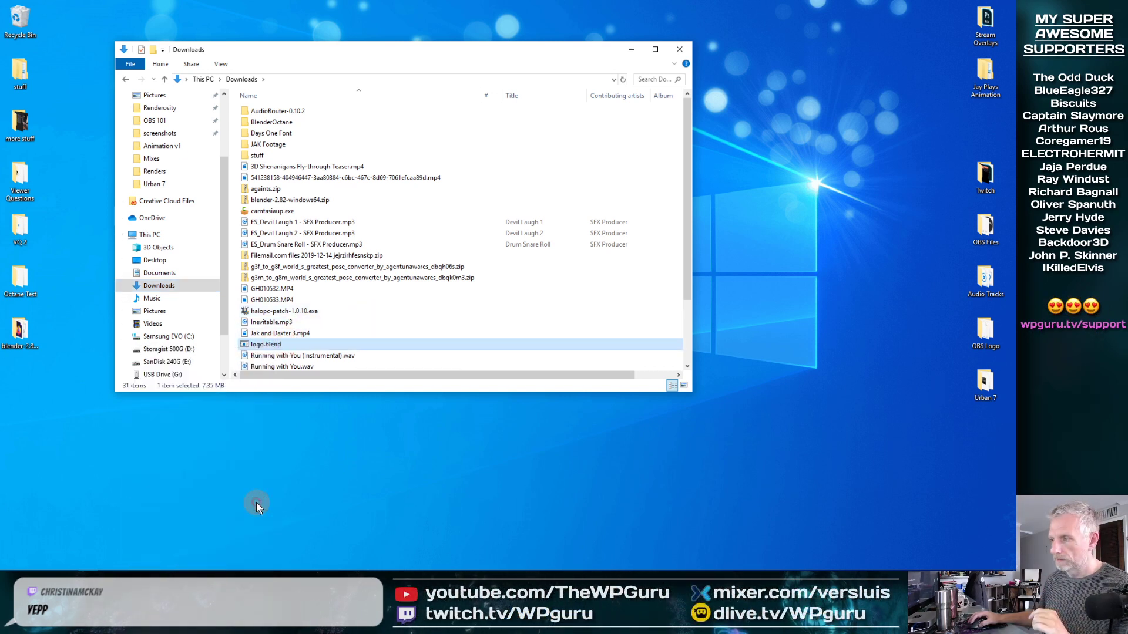
drag(264, 345, 989, 386)
double_click(987, 383)
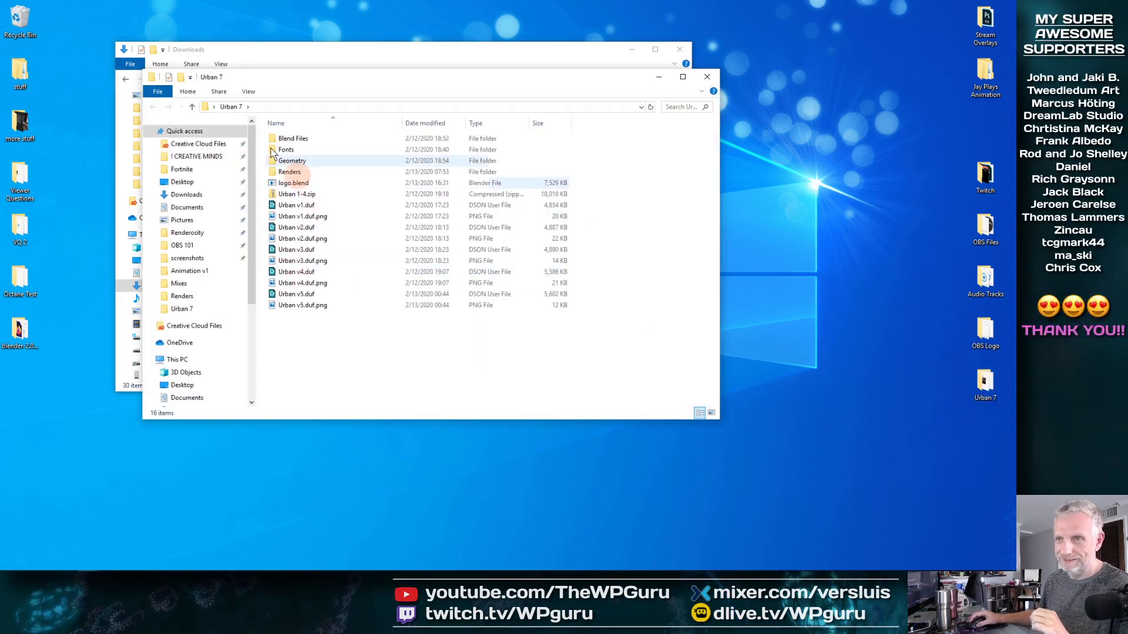
click(679, 52)
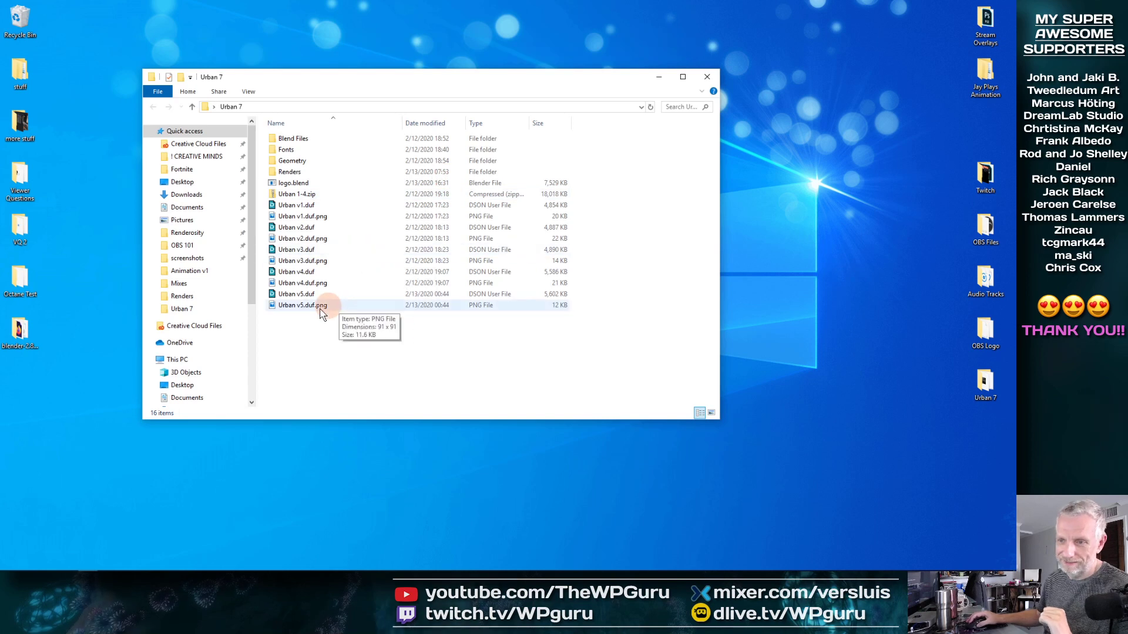
Step: Rename logo.blend in the Urban 7 folder to "BackDoor by" followed by the author's first name, keeping the .blend extension
click(296, 186)
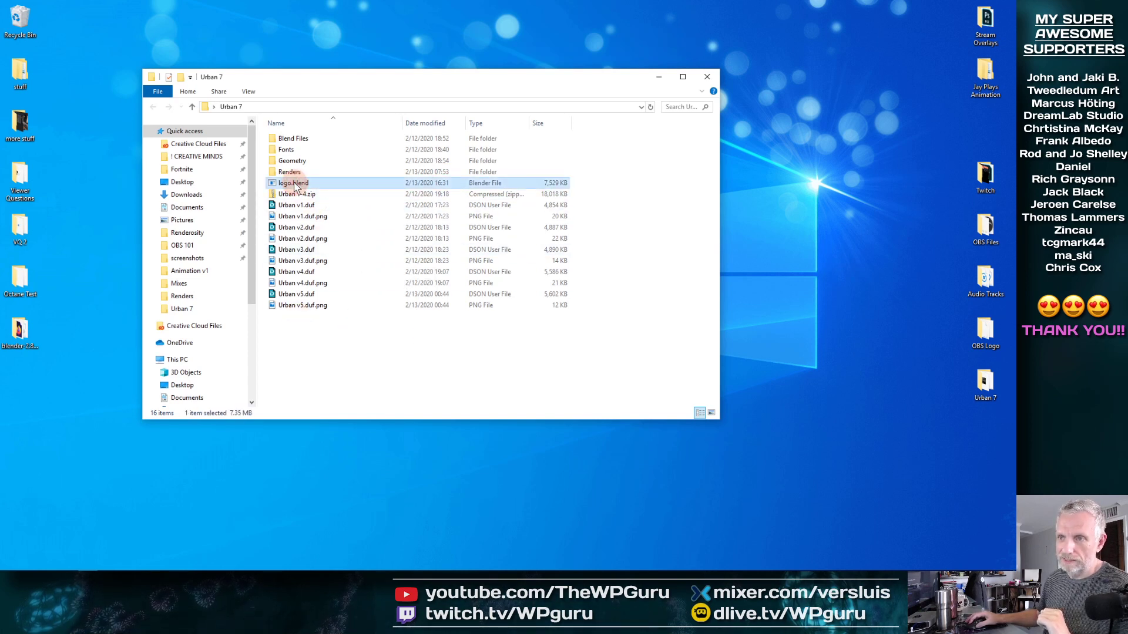
click(294, 182)
text(BackDoor by Chris)
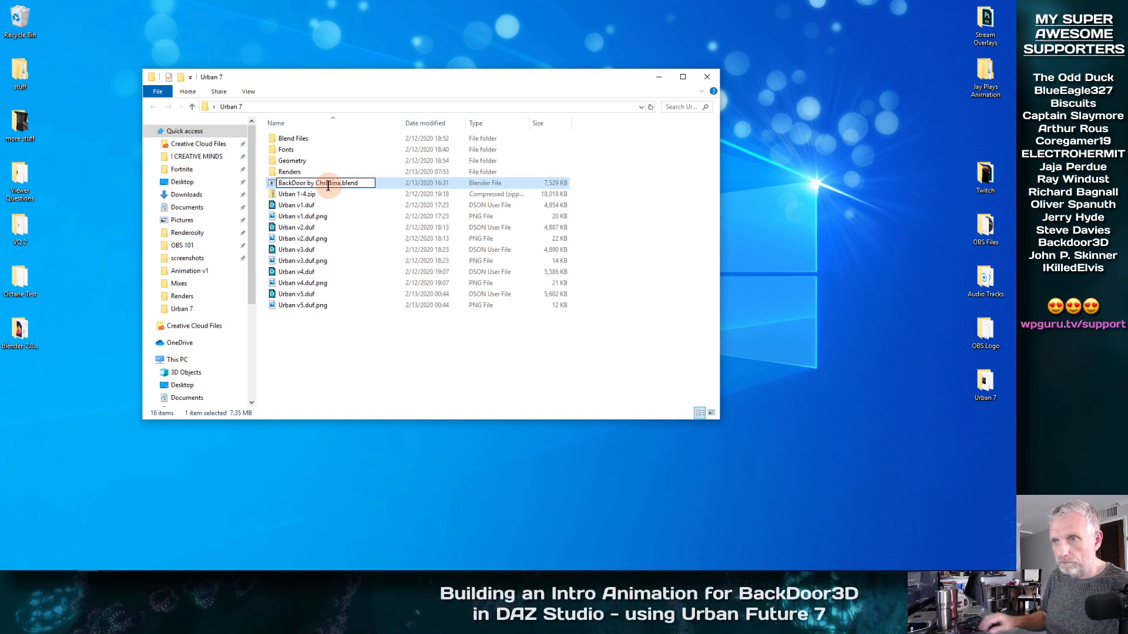
Step: Finish renaming the logo blend file in the Urban 7 folder
key(Return)
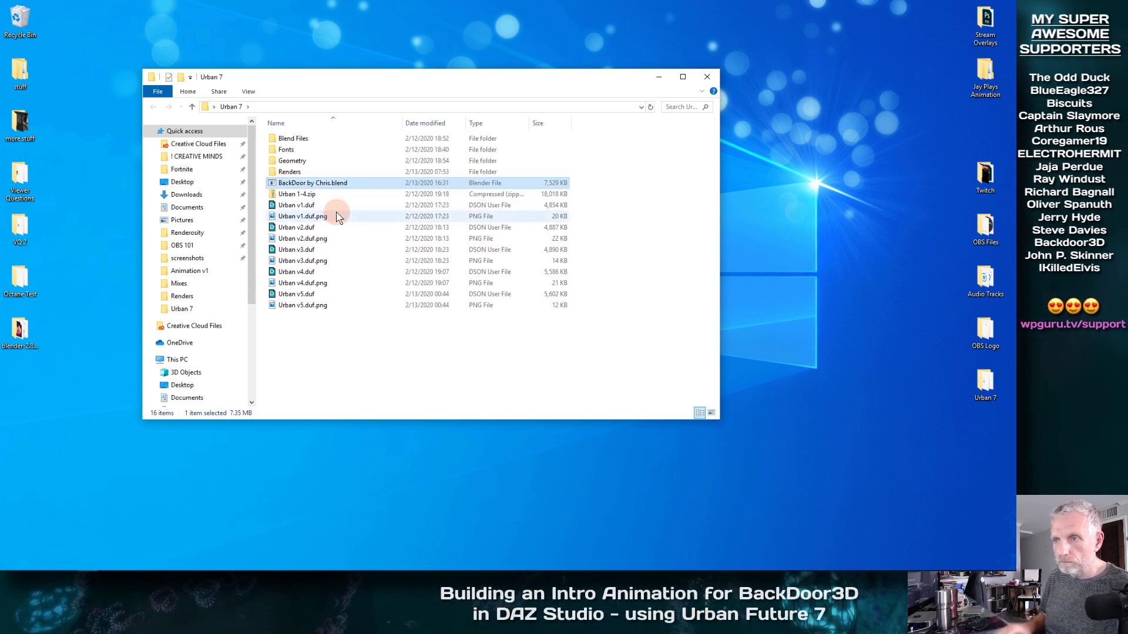
key(Return)
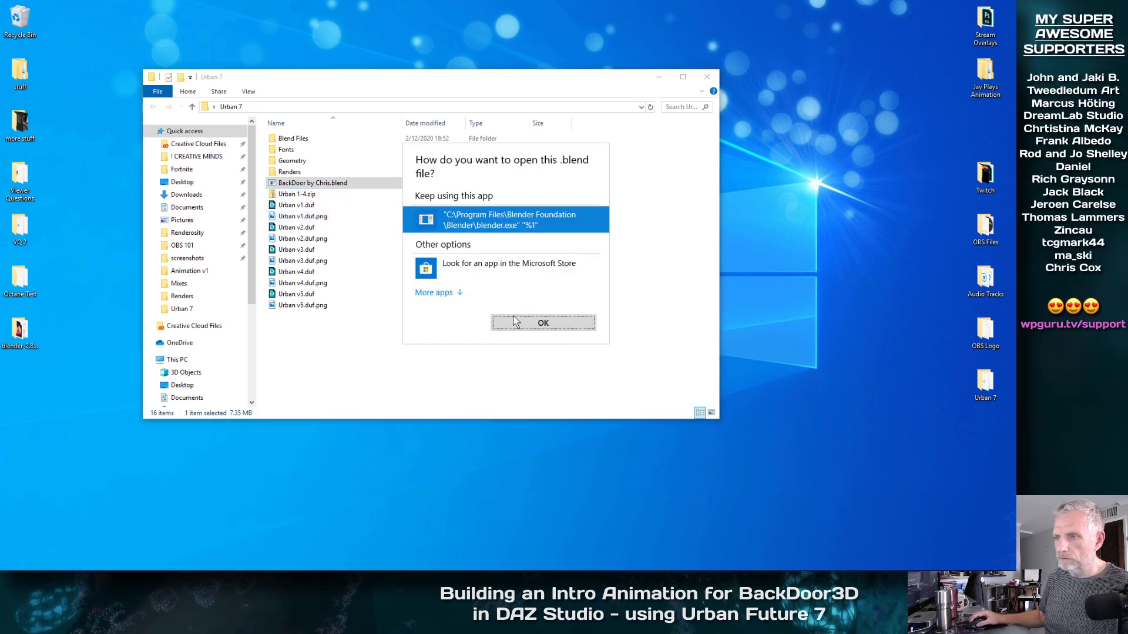
click(447, 292)
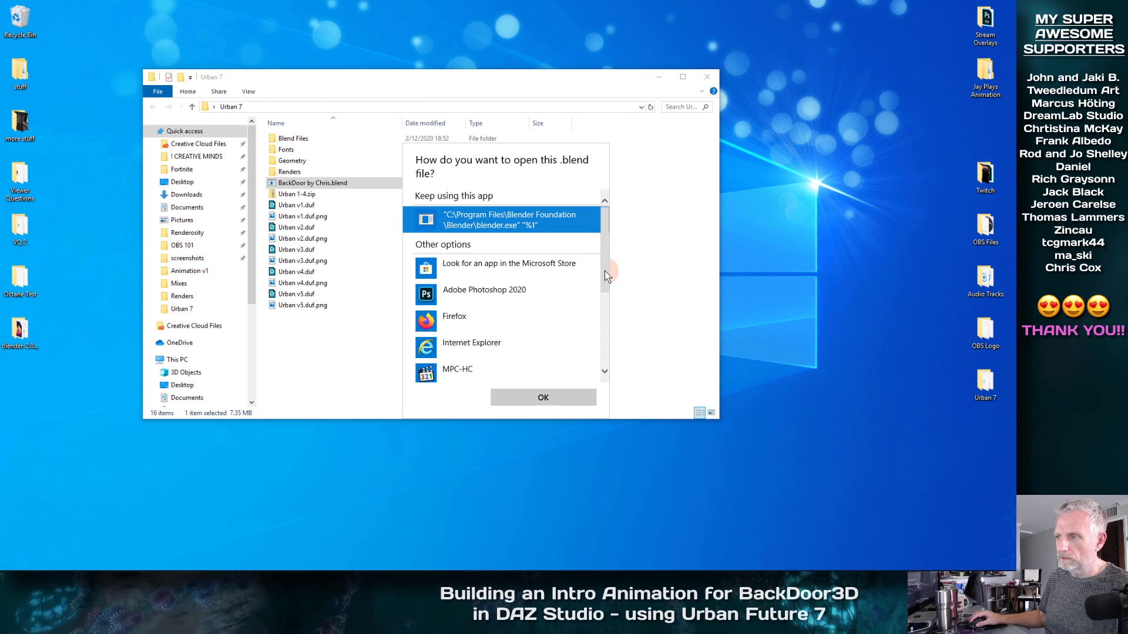
drag(607, 275, 605, 349)
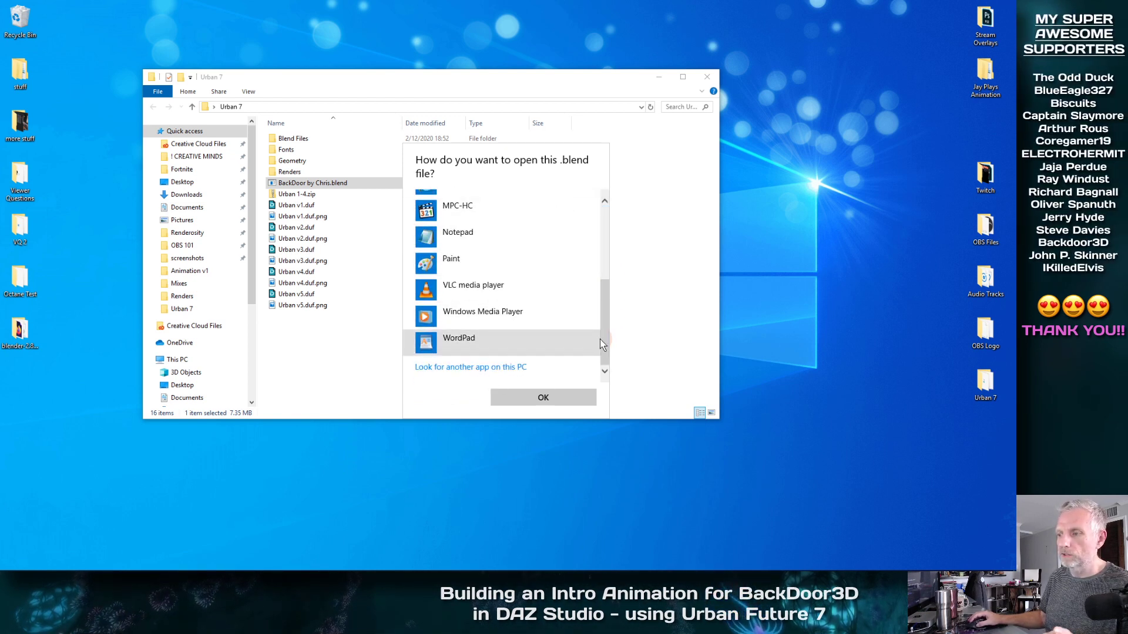
scroll(482, 341, up, 5)
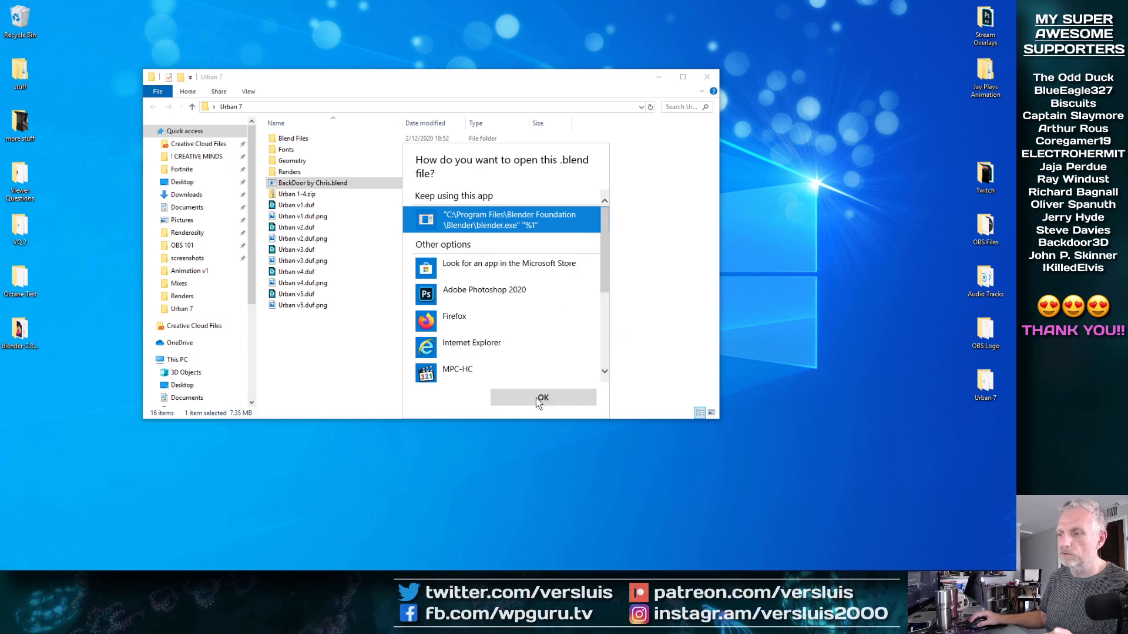
key(Escape)
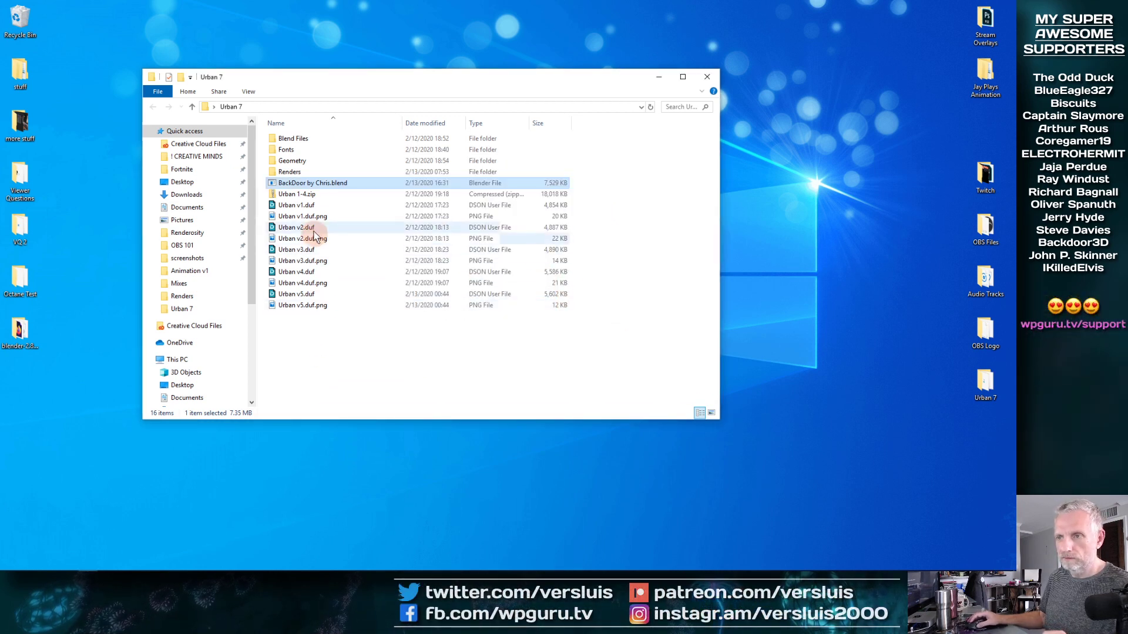
click(319, 184)
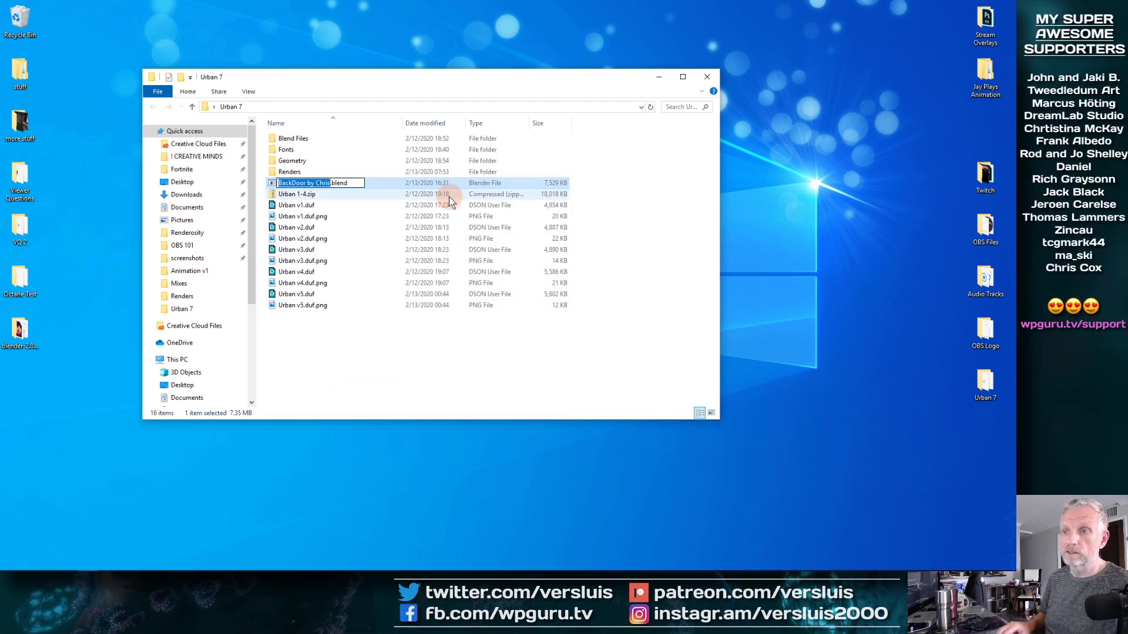
key(Escape)
Step: Move the renamed logo blend file into the Blend Files folder and minimise the Urban 7 window
drag(301, 185, 290, 138)
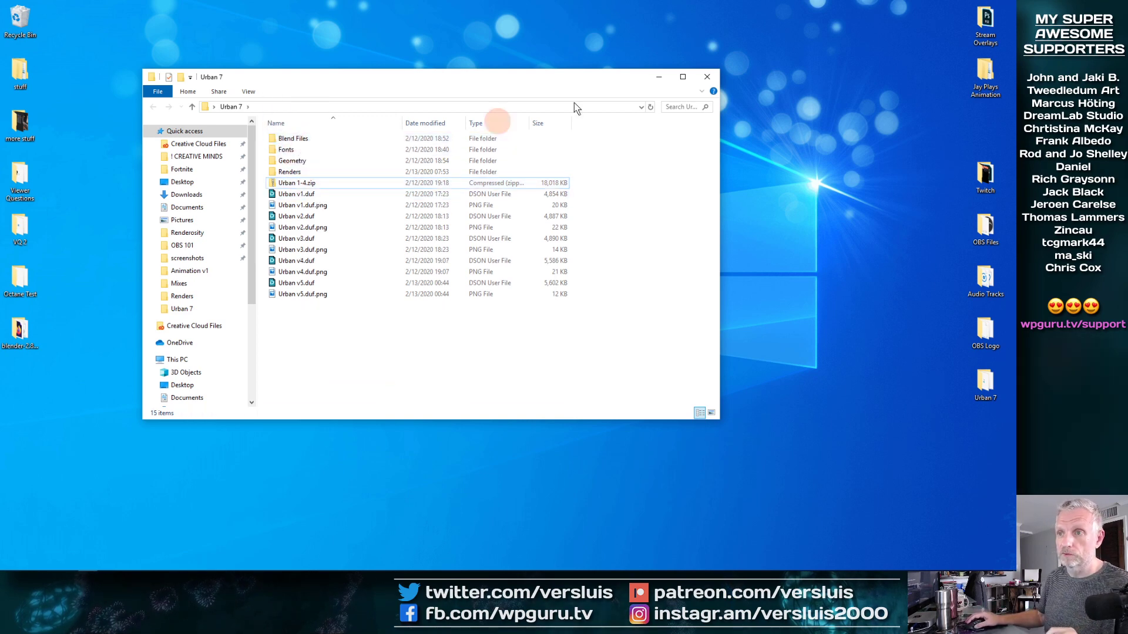
click(661, 77)
Step: Switch to Blender and open the renamed BackDoor logo file from Urban 7's Blend Files folder, without saving the untitled scene
click(132, 565)
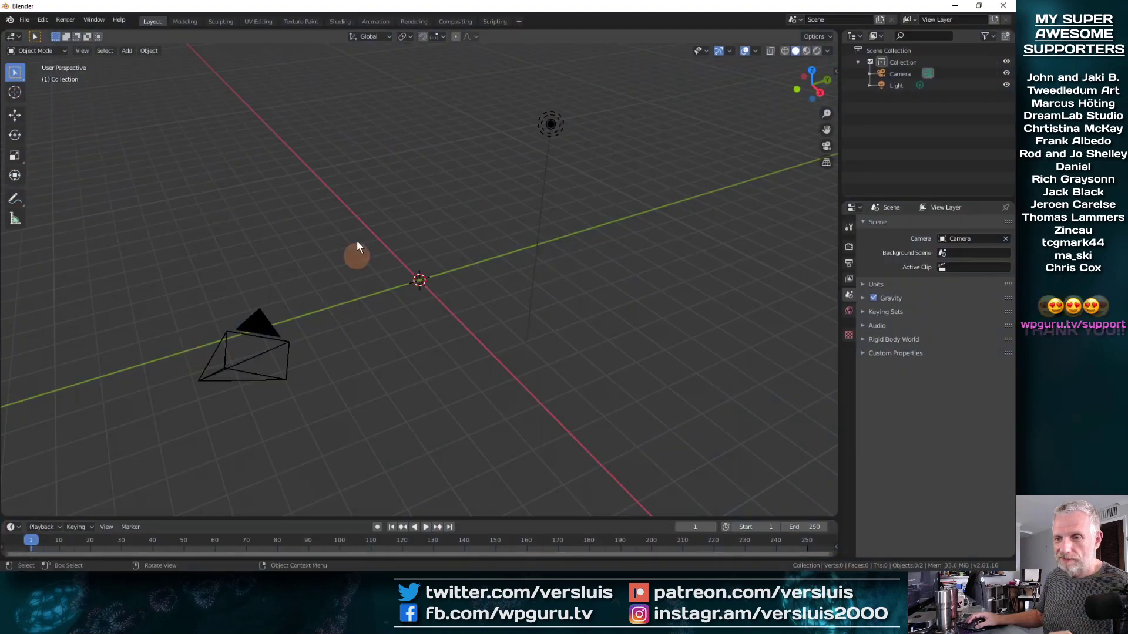
click(26, 18)
click(47, 44)
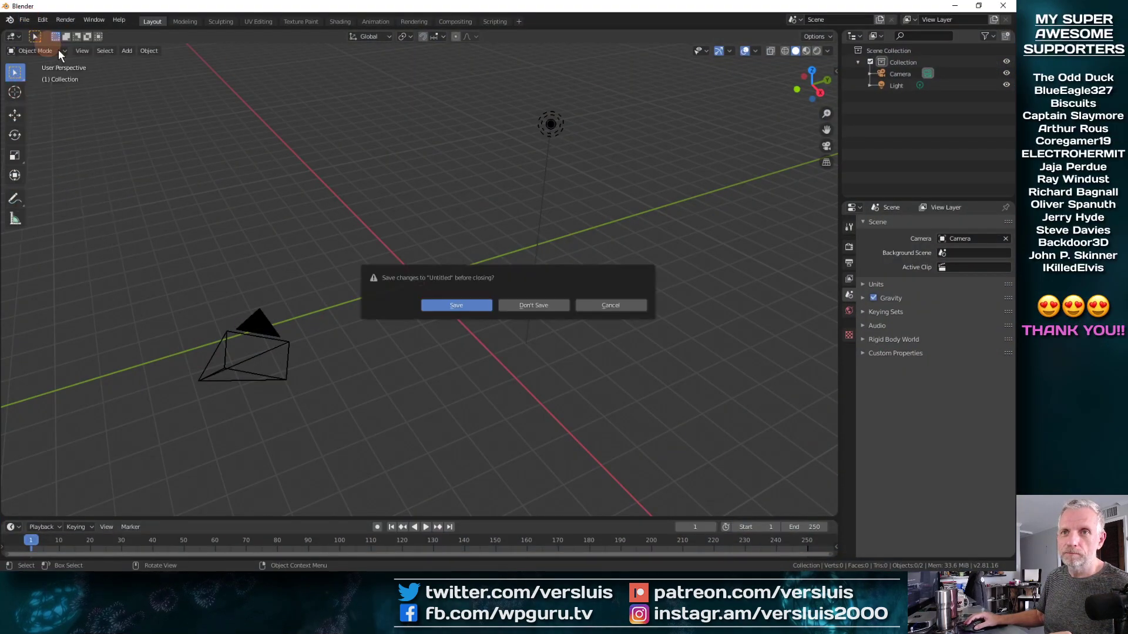
click(547, 305)
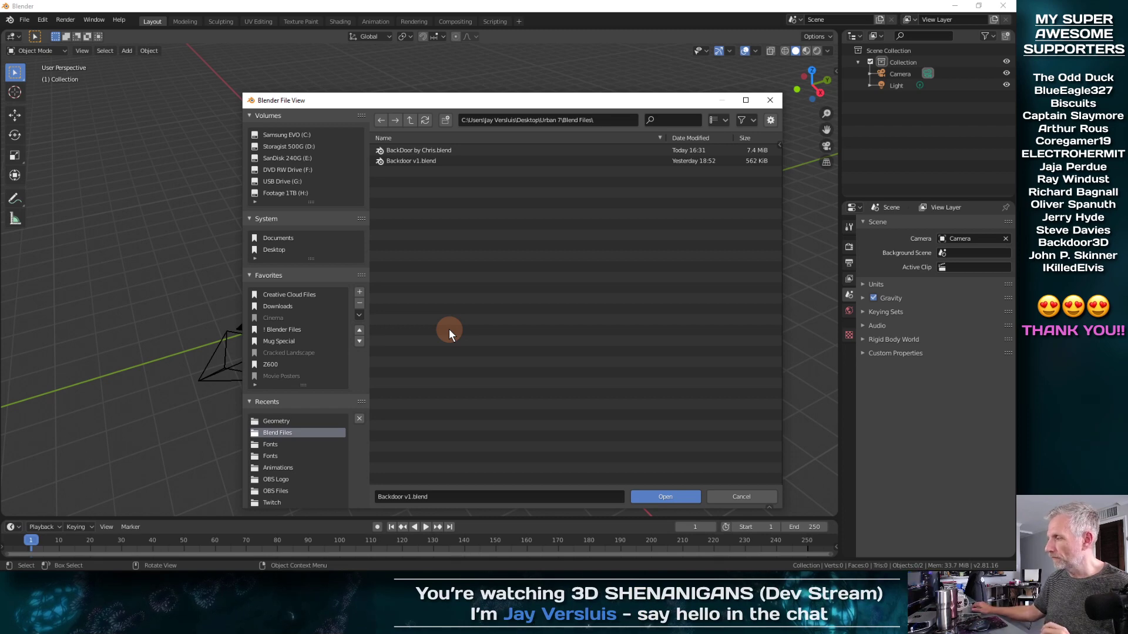
click(414, 138)
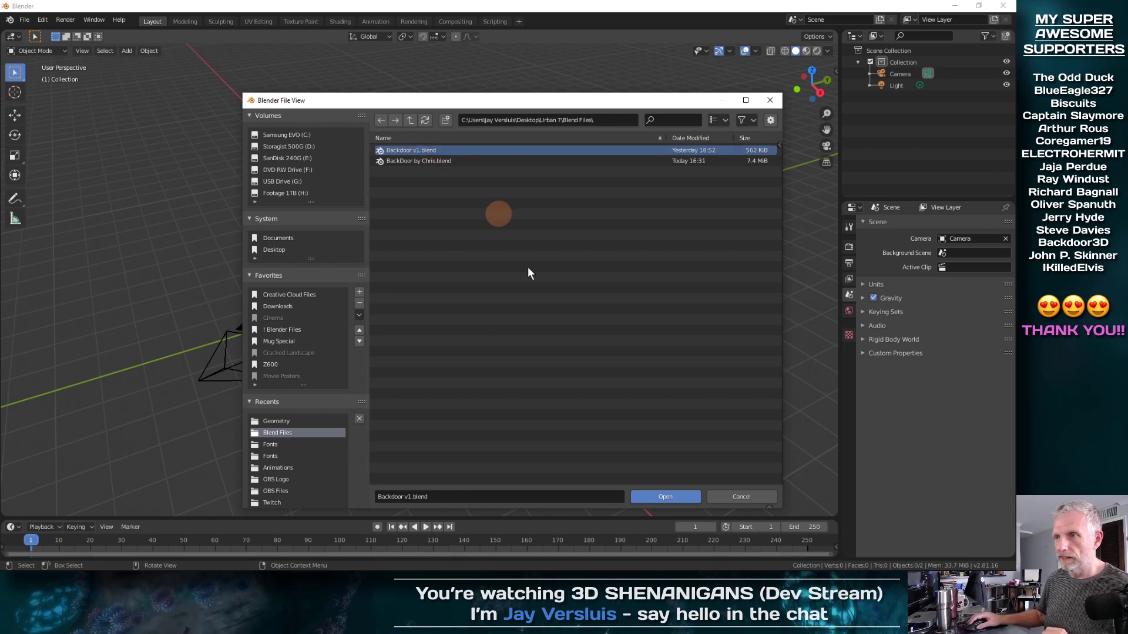
click(418, 161)
click(654, 494)
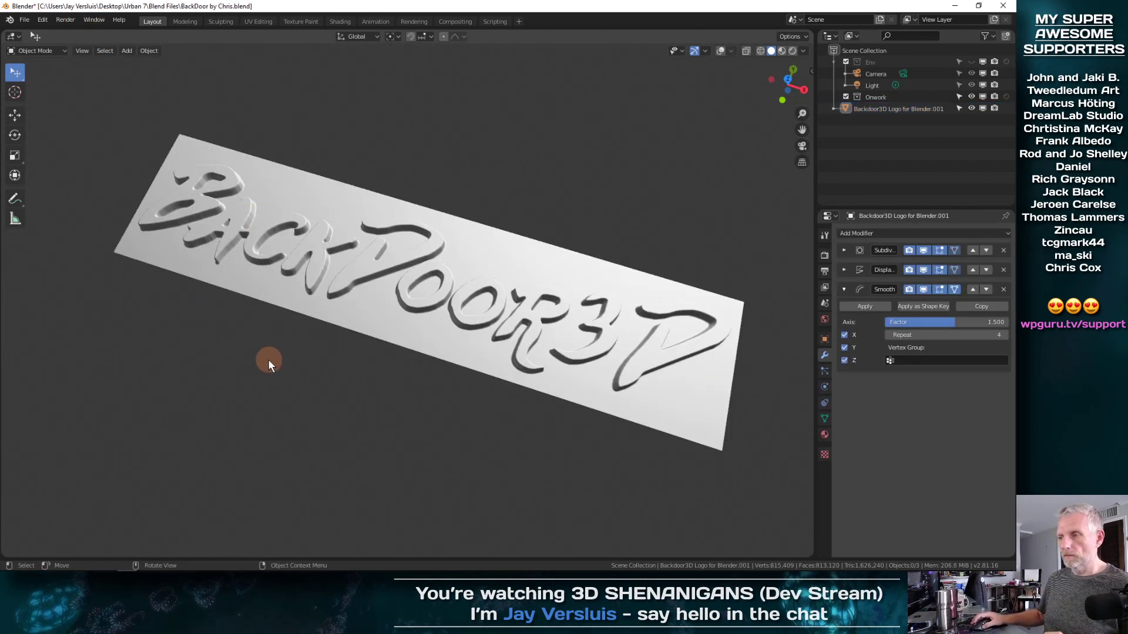
Step: Switch the window showing the logo scene to full screen
middle_drag(288, 360, 318, 372)
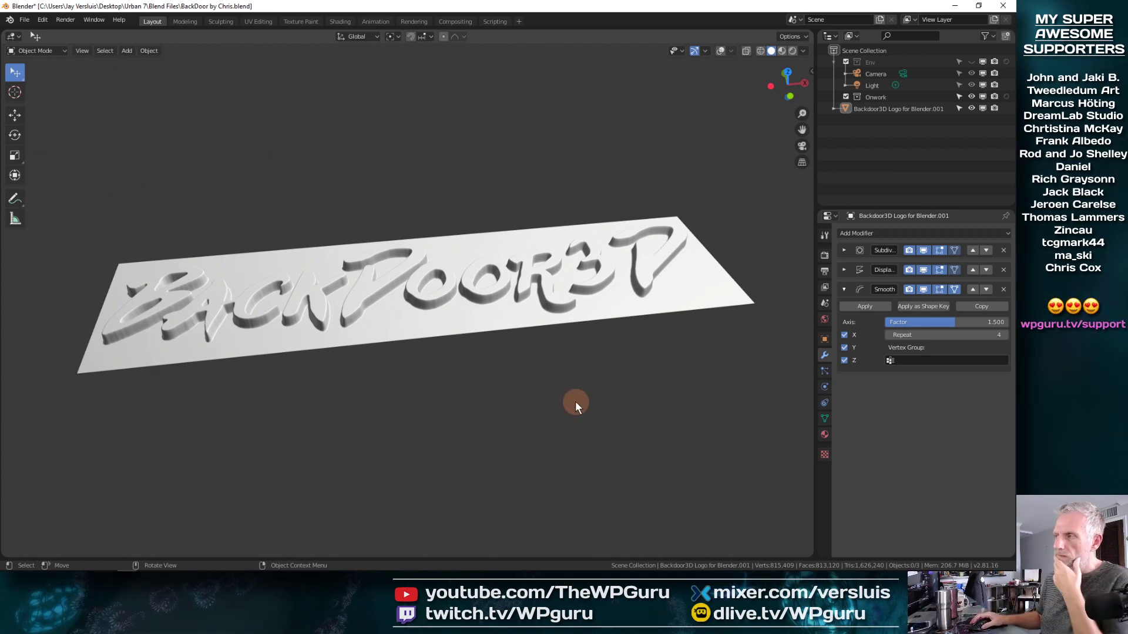
click(92, 18)
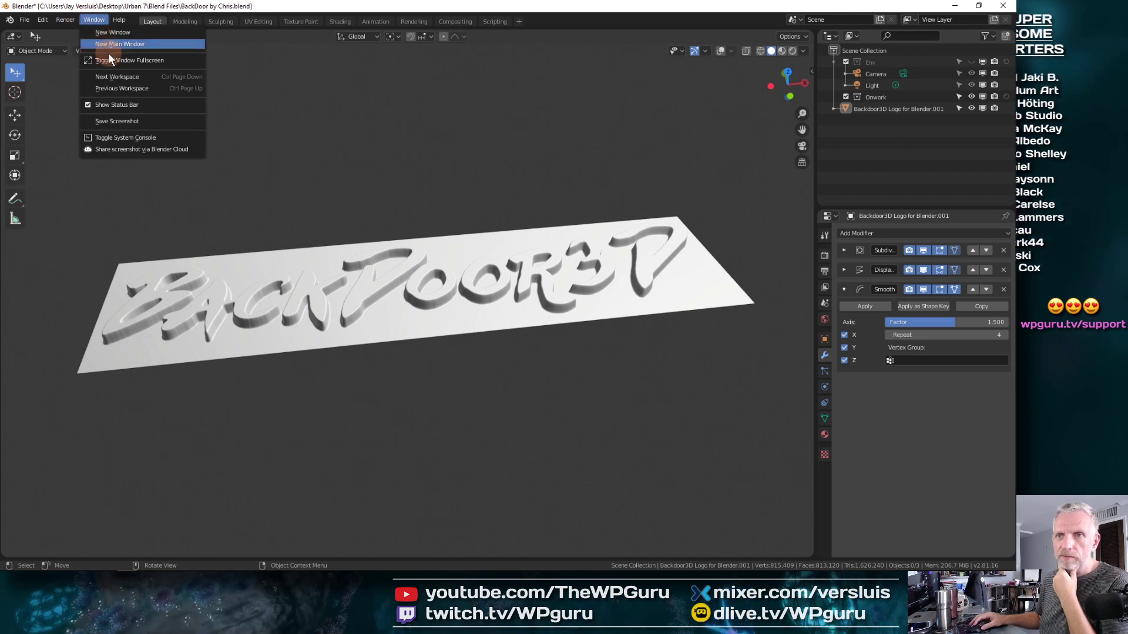
click(111, 57)
Step: Select the Backdoor3D logo object and try toggling the render visibility of its Displace and Smooth modifiers
middle_drag(428, 244, 464, 332)
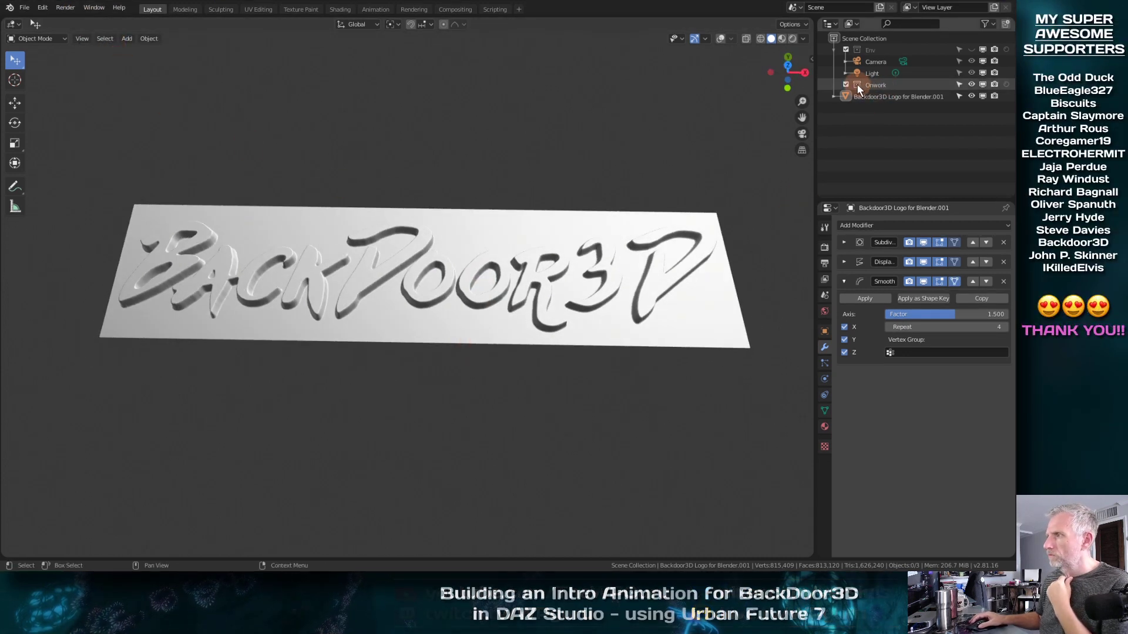
click(887, 98)
middle_drag(559, 311, 549, 244)
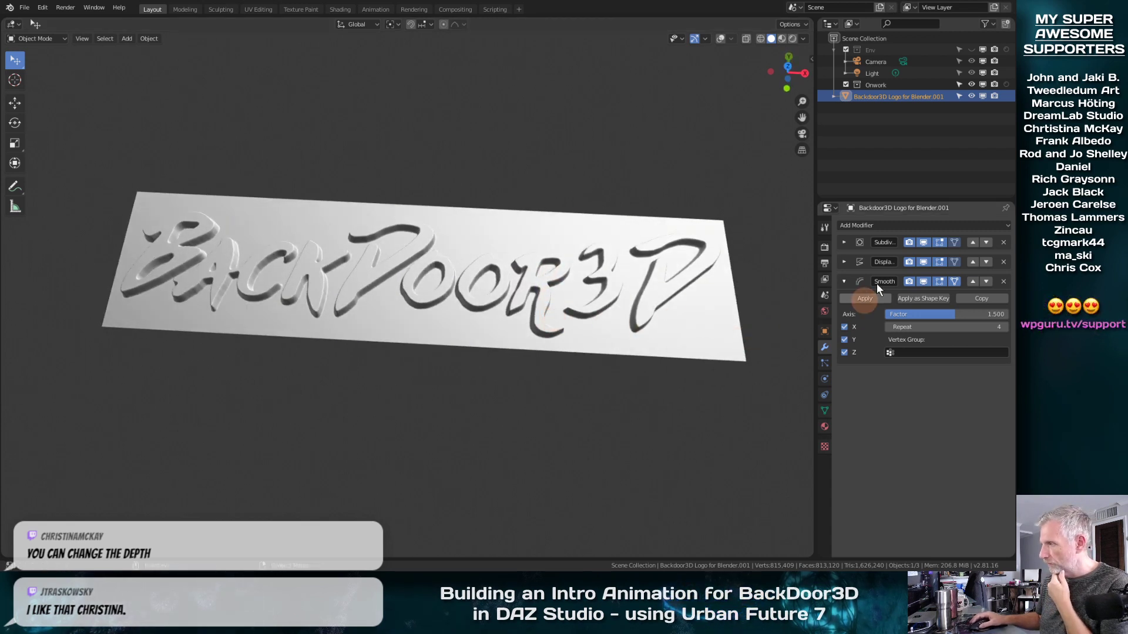
click(910, 262)
click(909, 281)
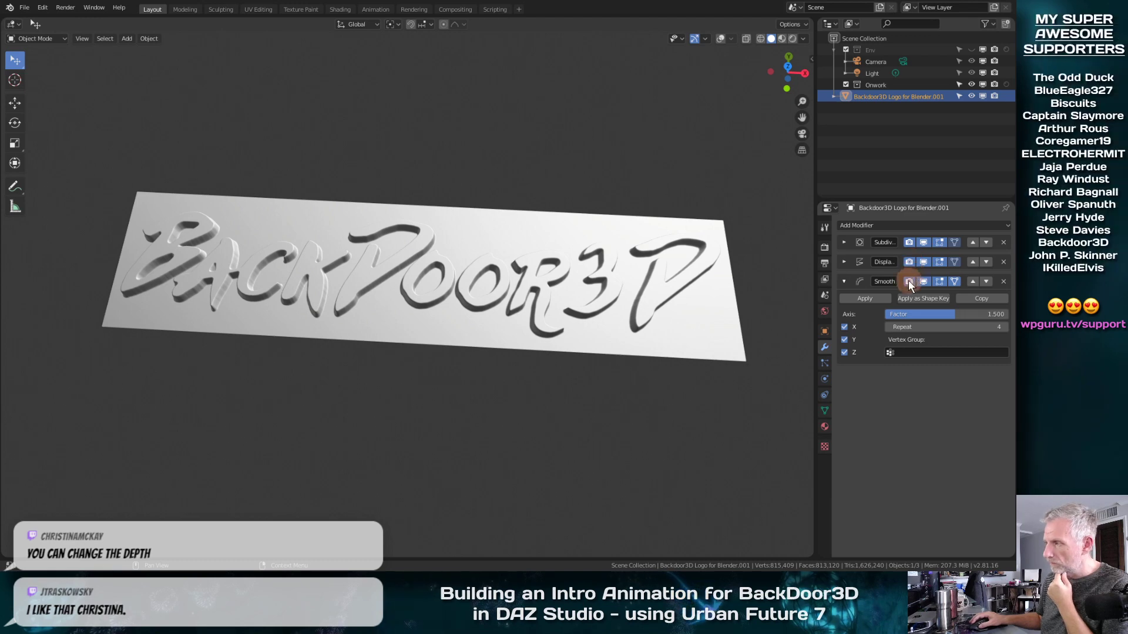
click(908, 281)
Step: Examine the relief of the BackDoor3D lettering and its backing plane from several angles and distances
middle_drag(485, 344, 516, 252)
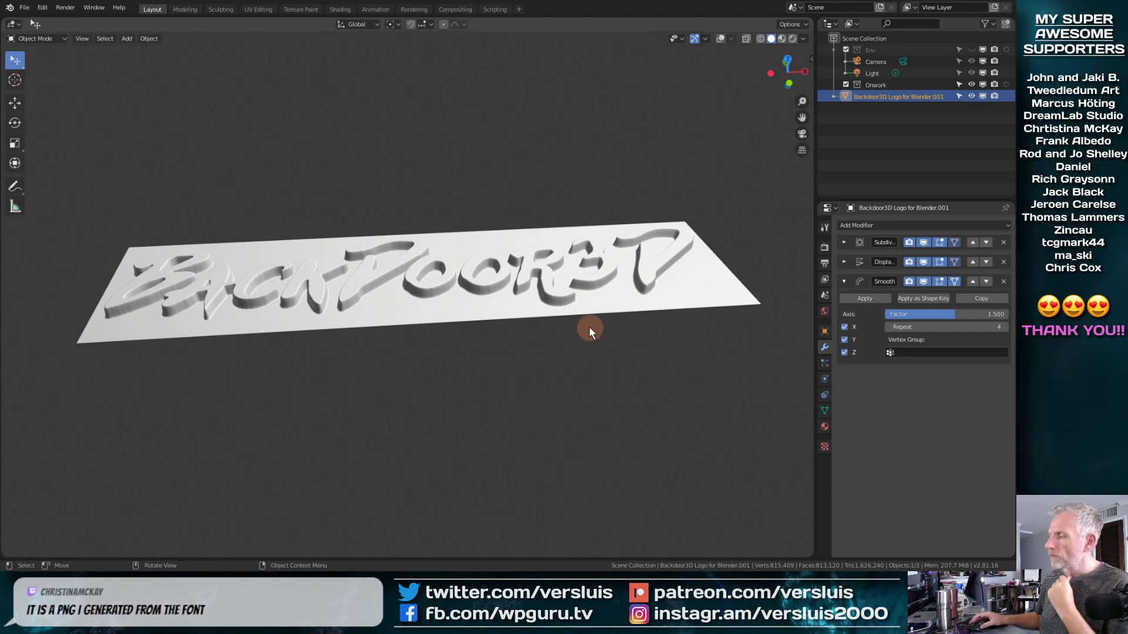
scroll(510, 335, down, 3)
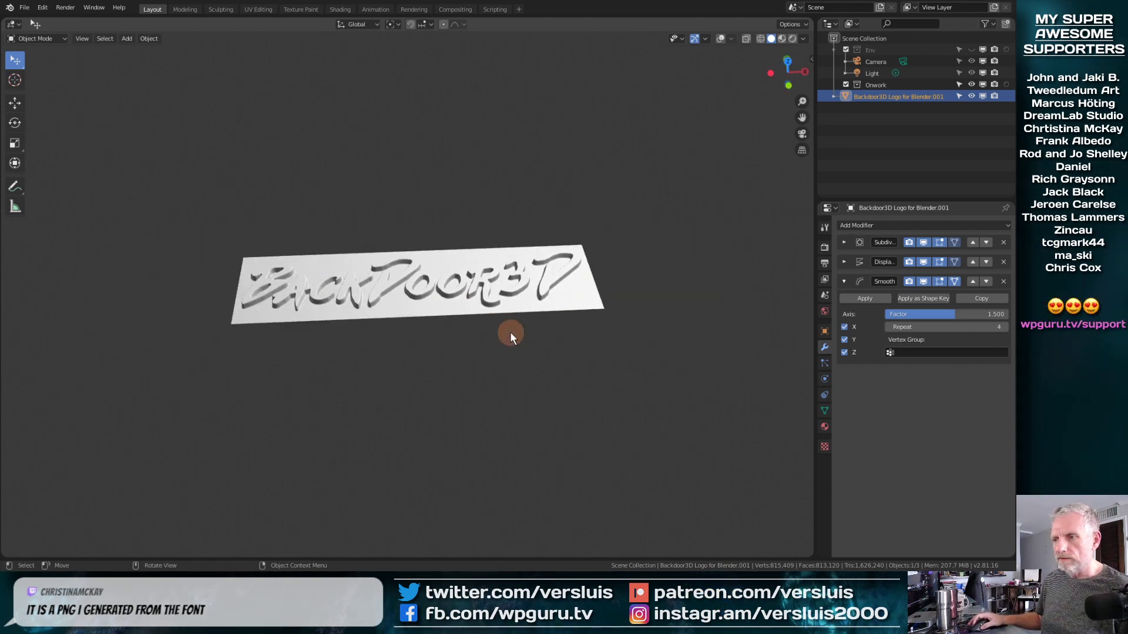
scroll(510, 333, up, 3)
mouse_move(506, 329)
middle_down()
mouse_move(521, 228)
mouse_move(503, 324)
middle_up()
scroll(565, 254, down, 5)
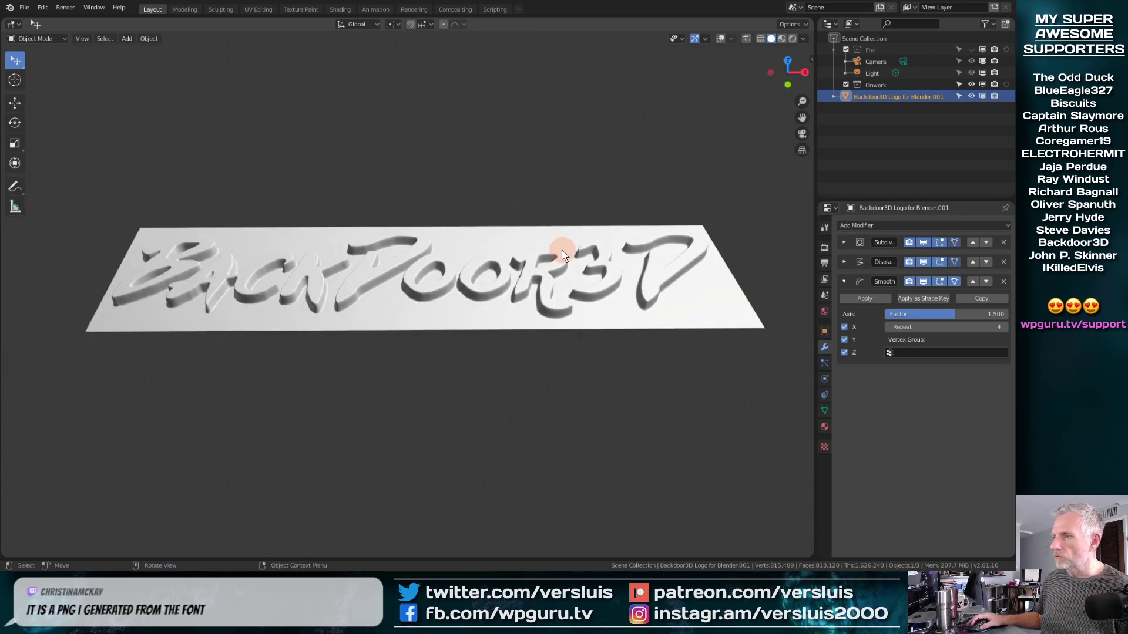
middle_drag(536, 242, 535, 139)
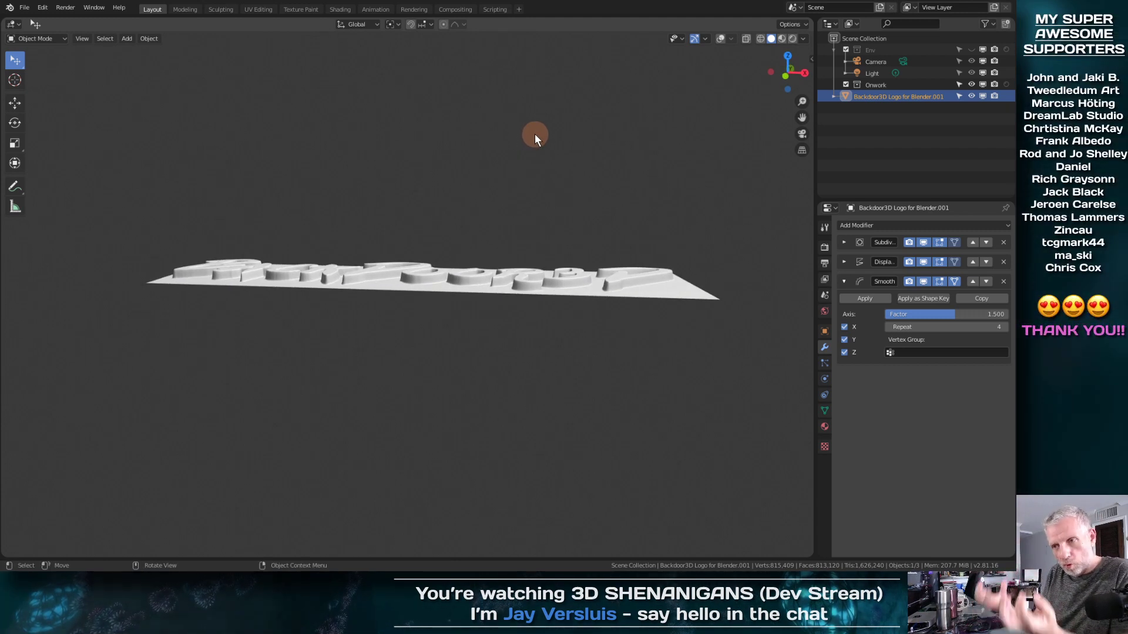
middle_drag(405, 234, 343, 343)
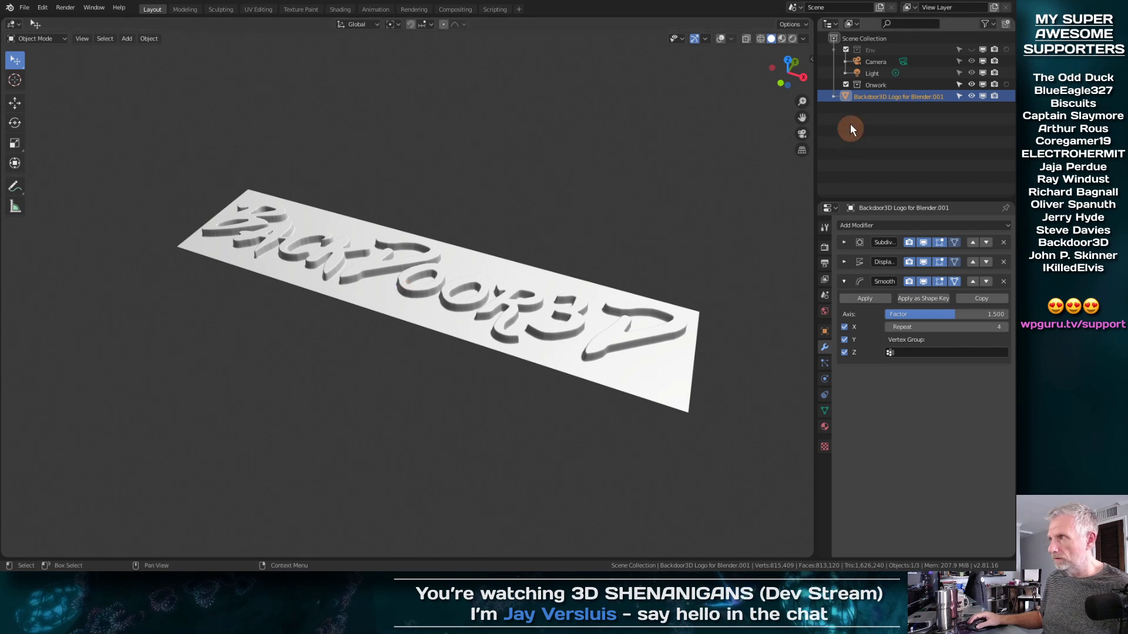
Step: Try to stretch the logo object along the global Z axis by a factor of about 3.76
click(868, 83)
click(864, 98)
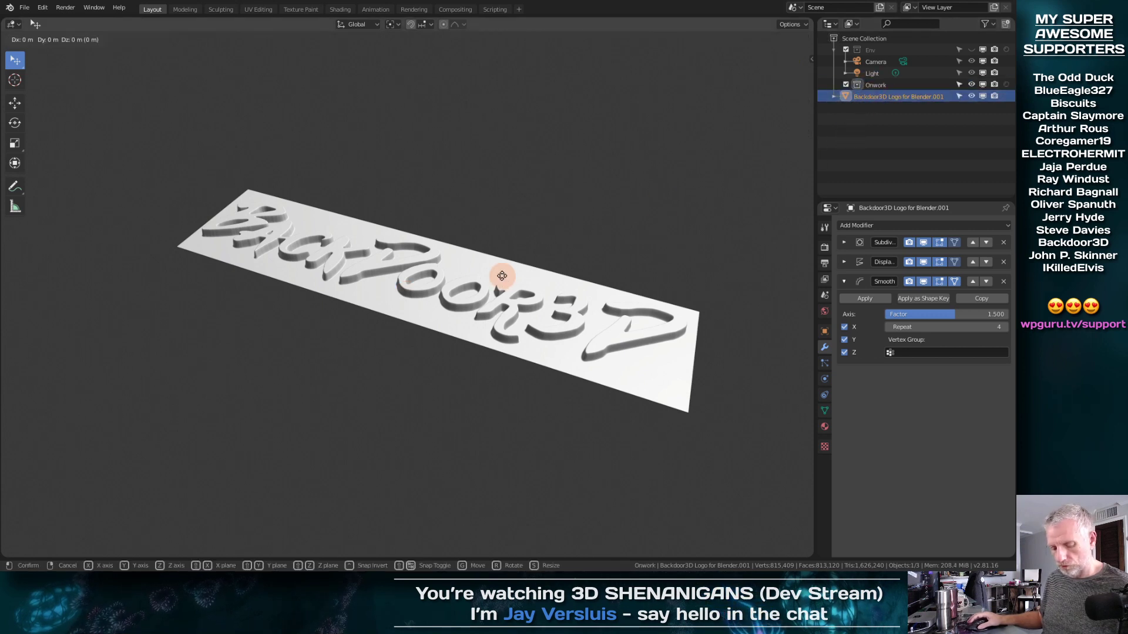
key(s)
key(z)
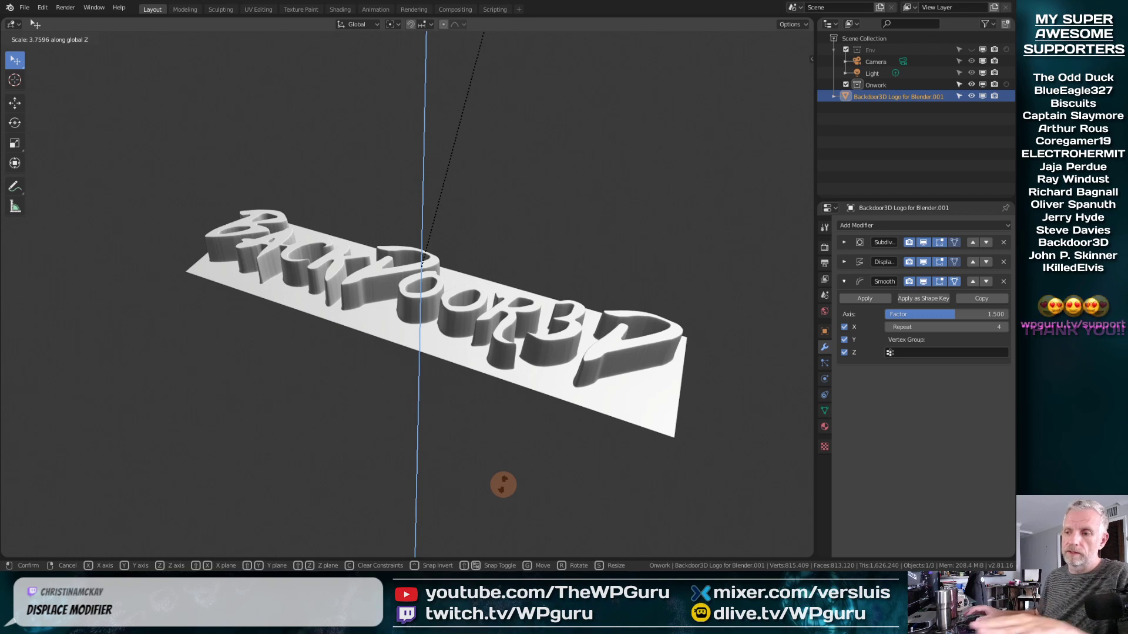
click(437, 370)
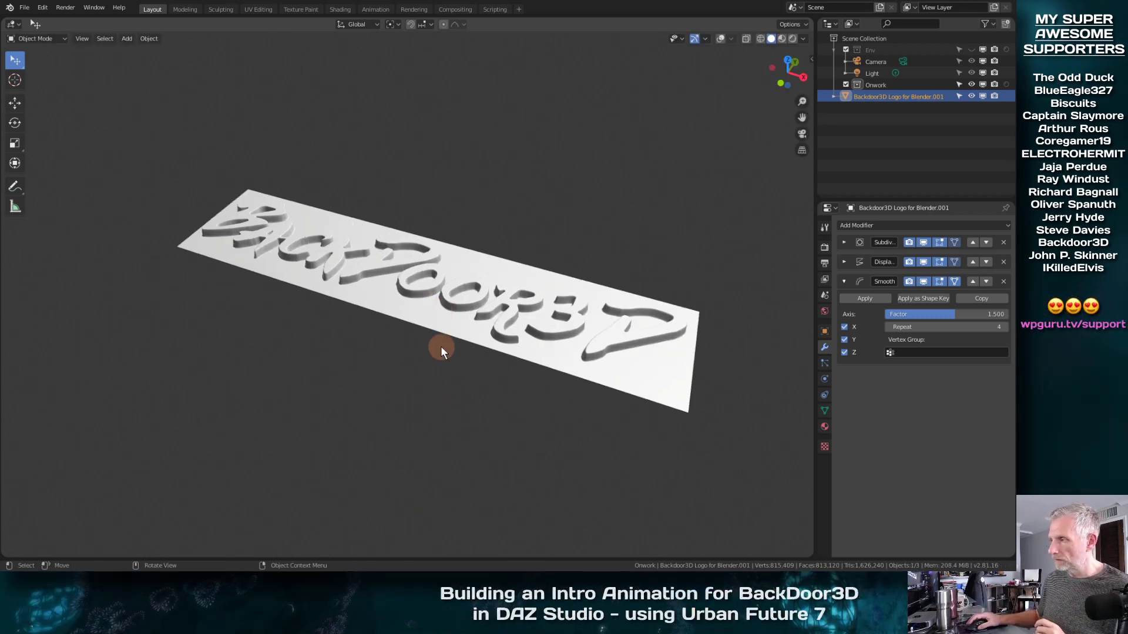
Step: Expand the logo's Displace modifier to inspect the settings that control the lettering's depth
click(844, 262)
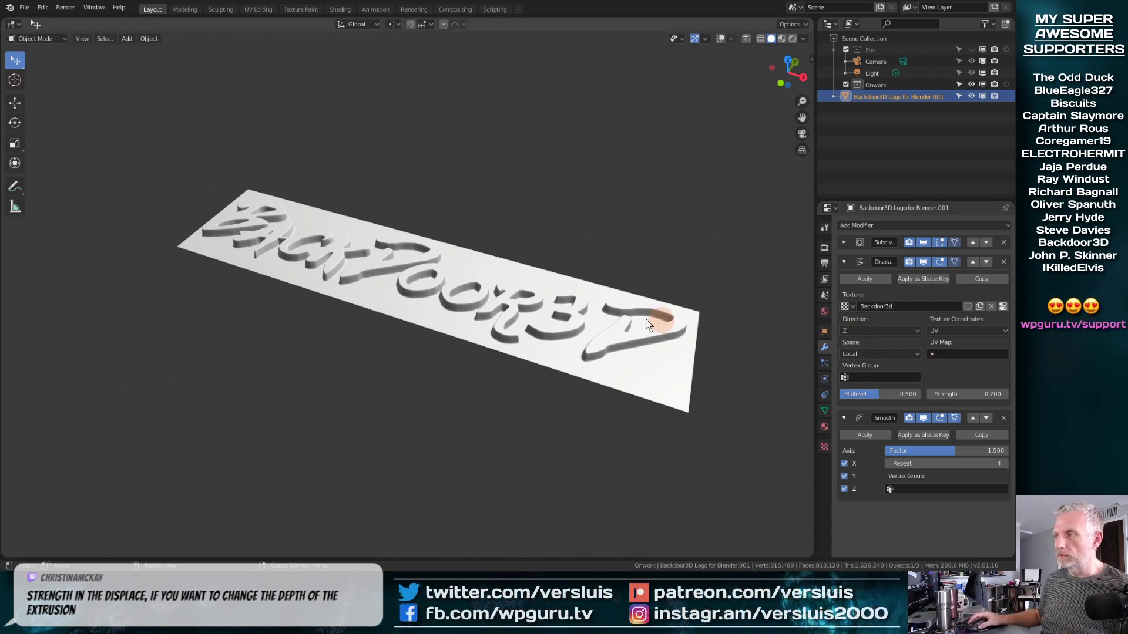
middle_drag(578, 320, 541, 271)
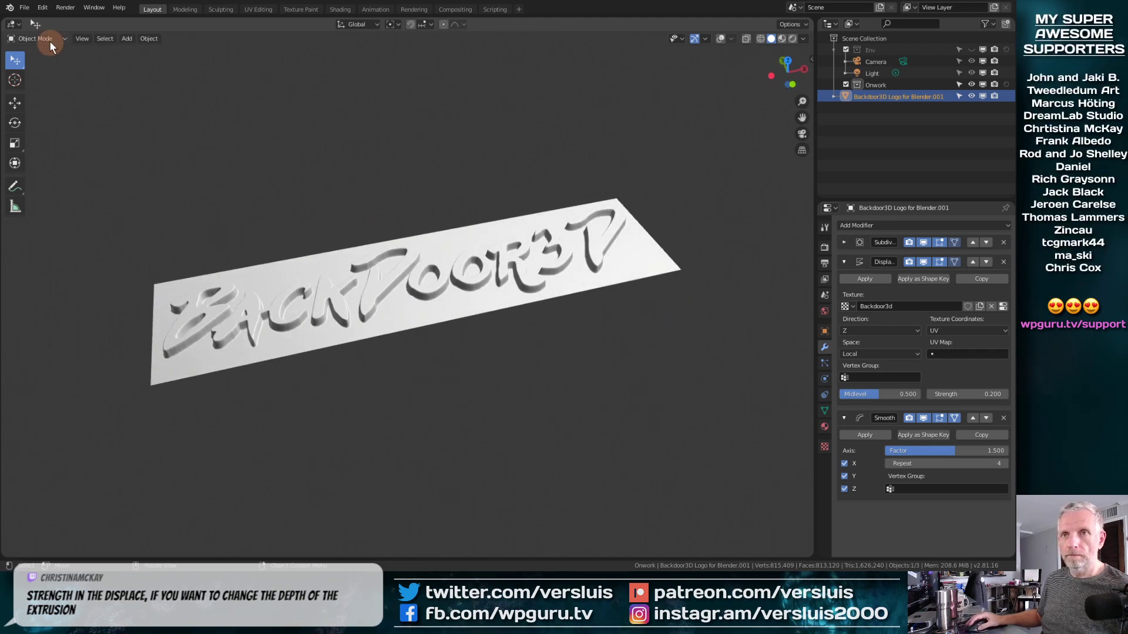
Step: Start a Wavefront OBJ export of the logo scene with Urban 7's Geometry folder as the destination
click(27, 9)
mouse_move(62, 178)
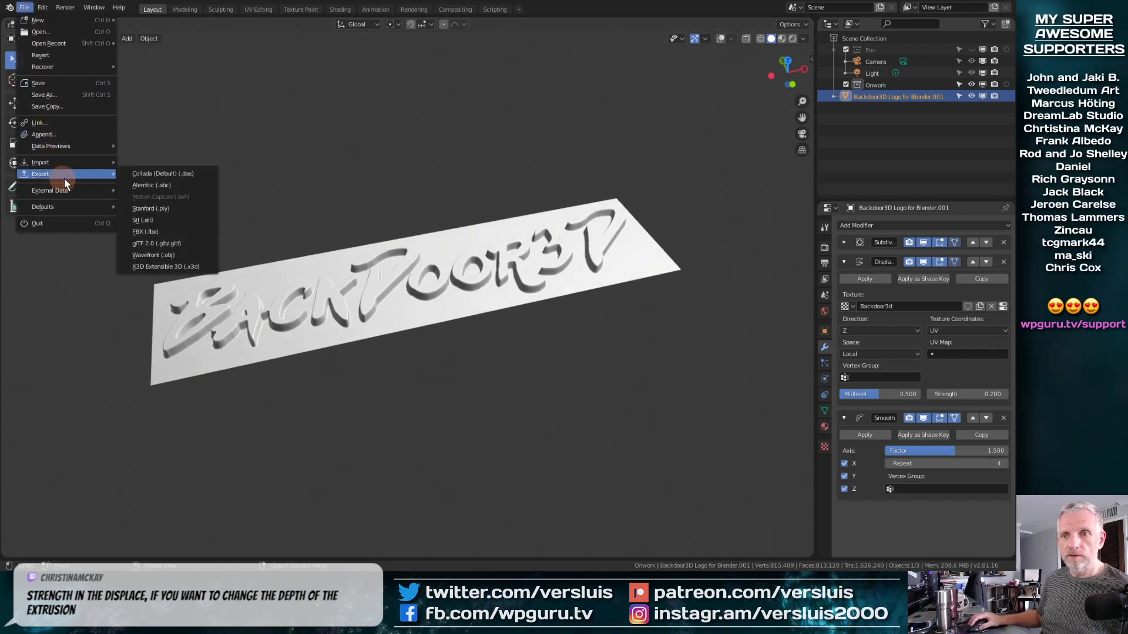
click(182, 255)
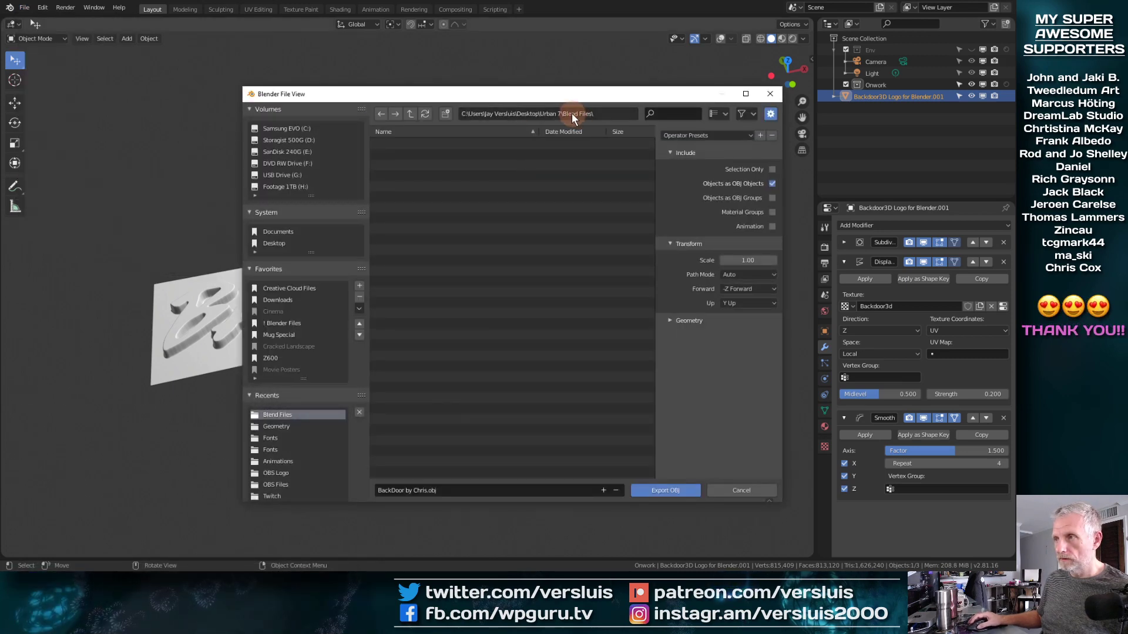
click(410, 113)
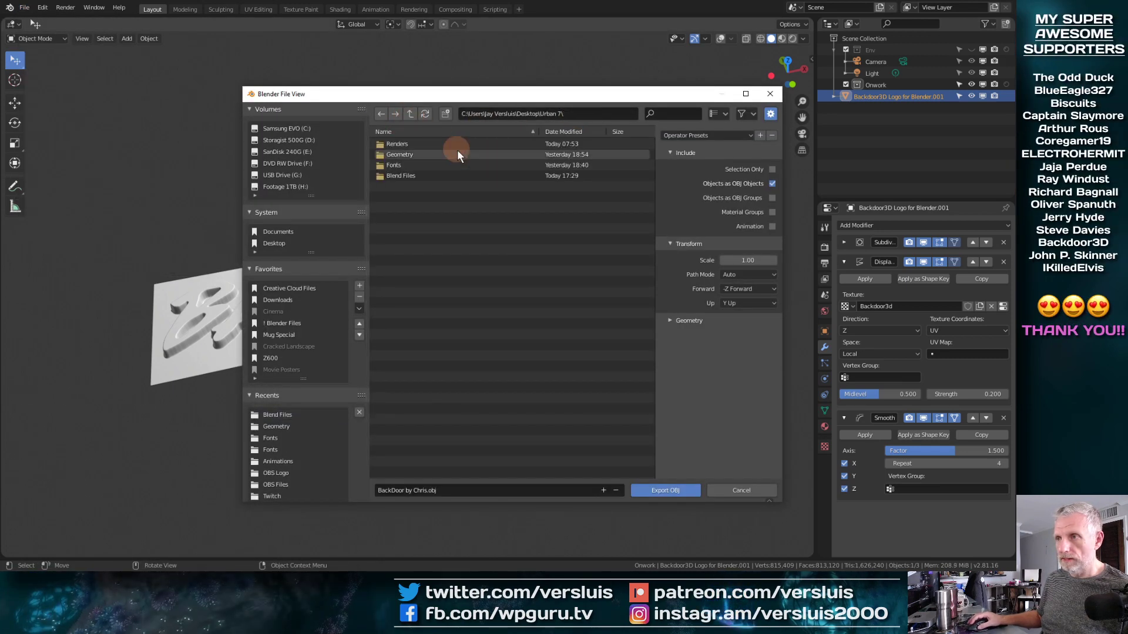
click(418, 151)
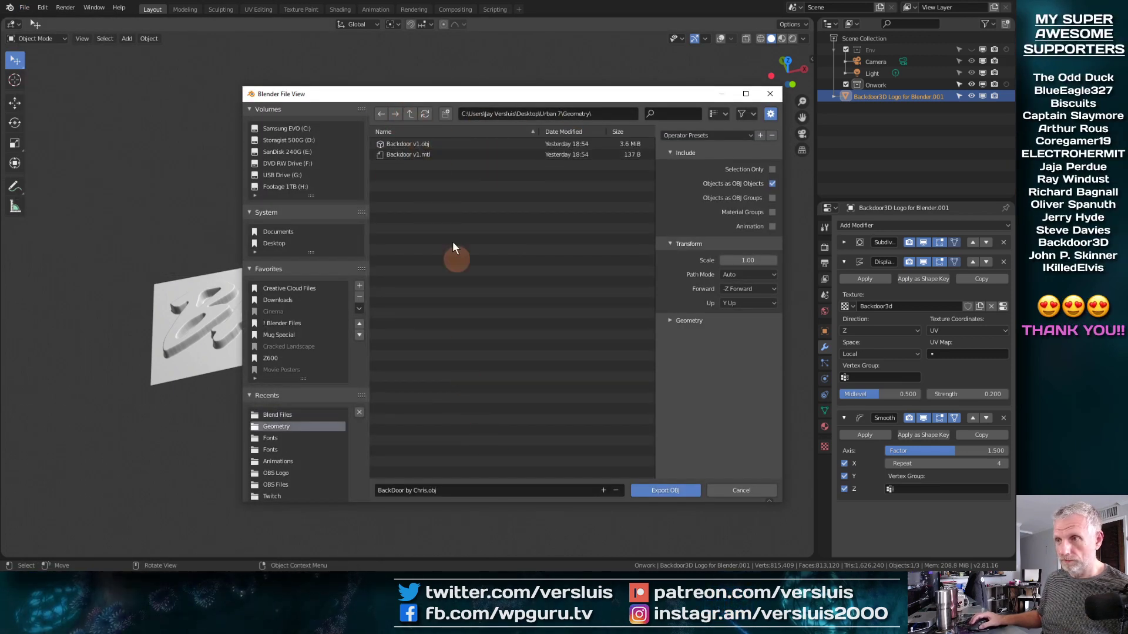
Step: Name the export file Backdoor v2.obj, basing it on the existing Backdoor v1.obj
click(411, 144)
click(463, 488)
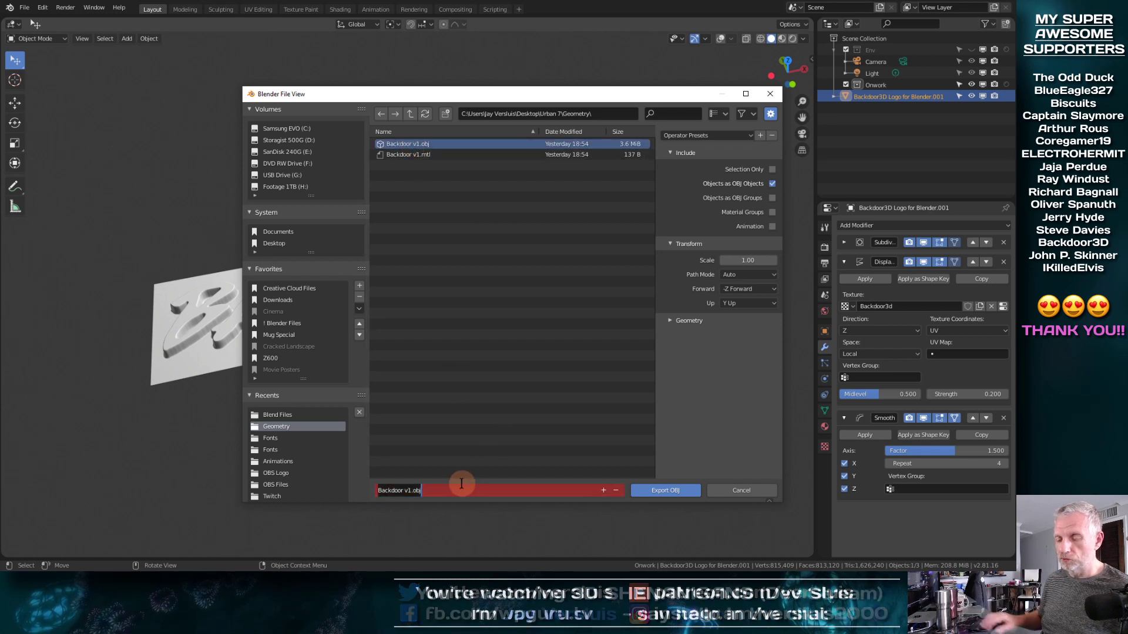
key(BackSpace)
text(2)
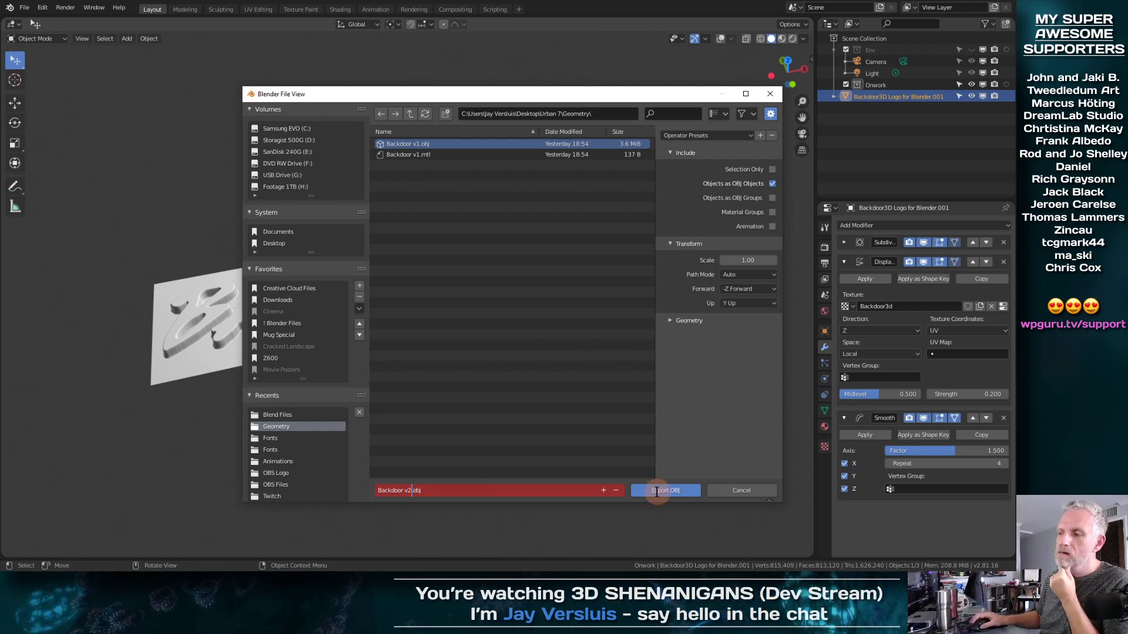
key(Return)
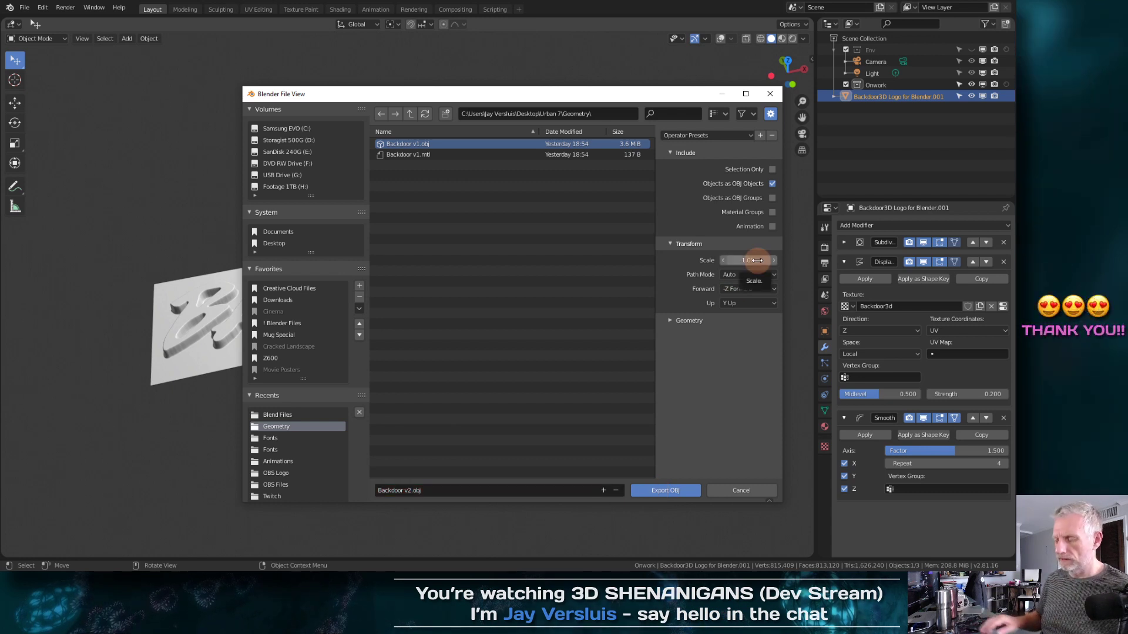
Step: Keep the OBJ export scale at 1.00 and export the logo as Backdoor v2.obj
click(757, 260)
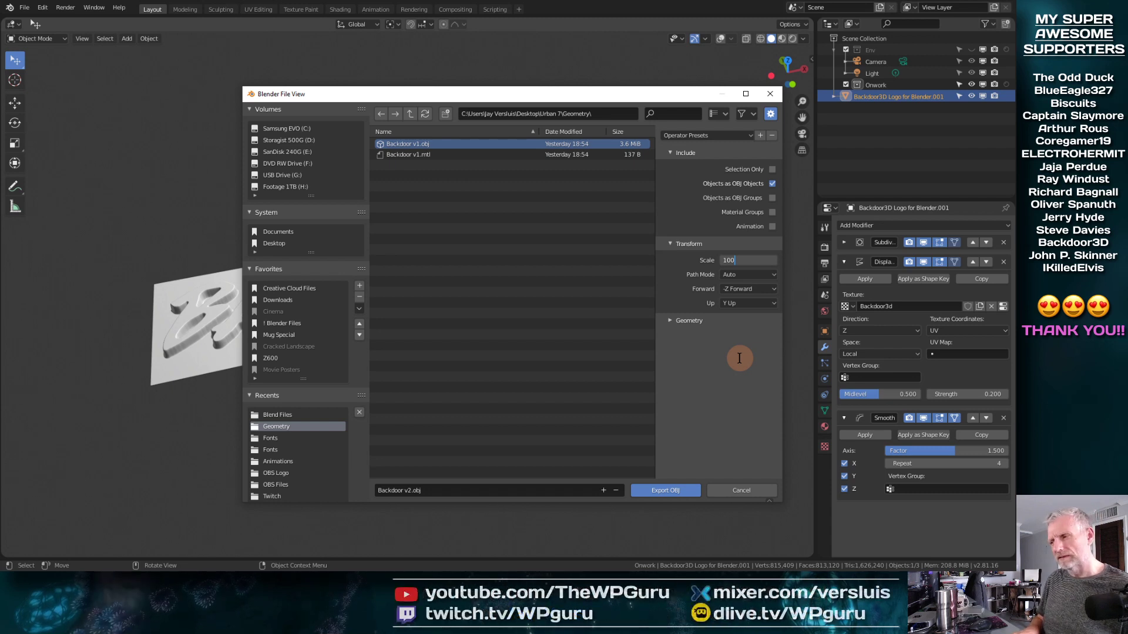
key(BackSpace)
key(BackSpace)
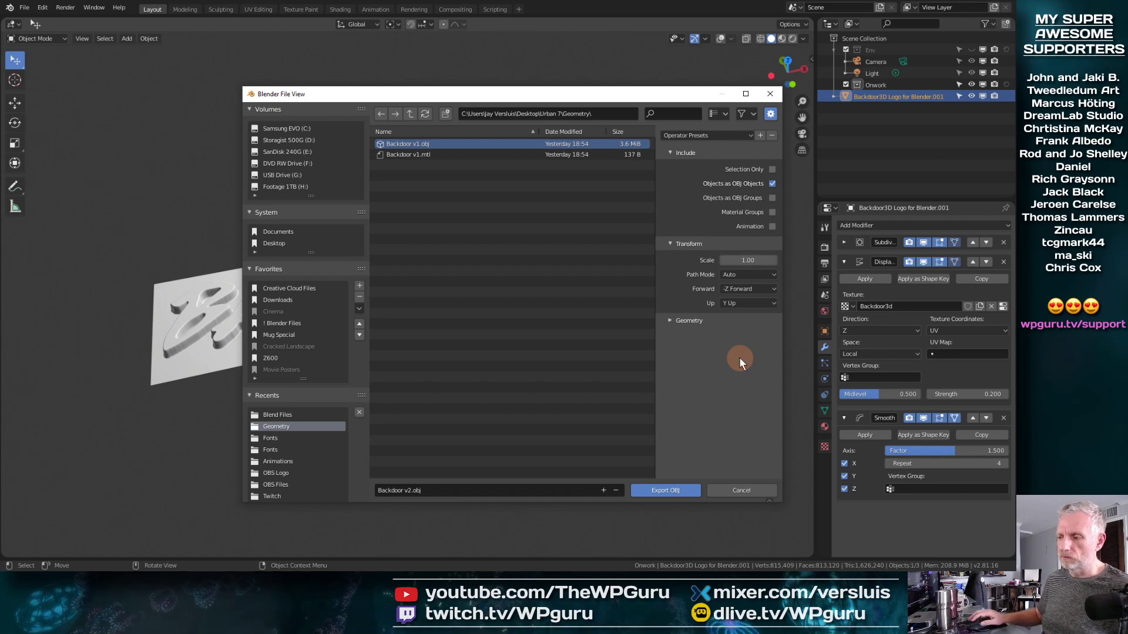
click(657, 491)
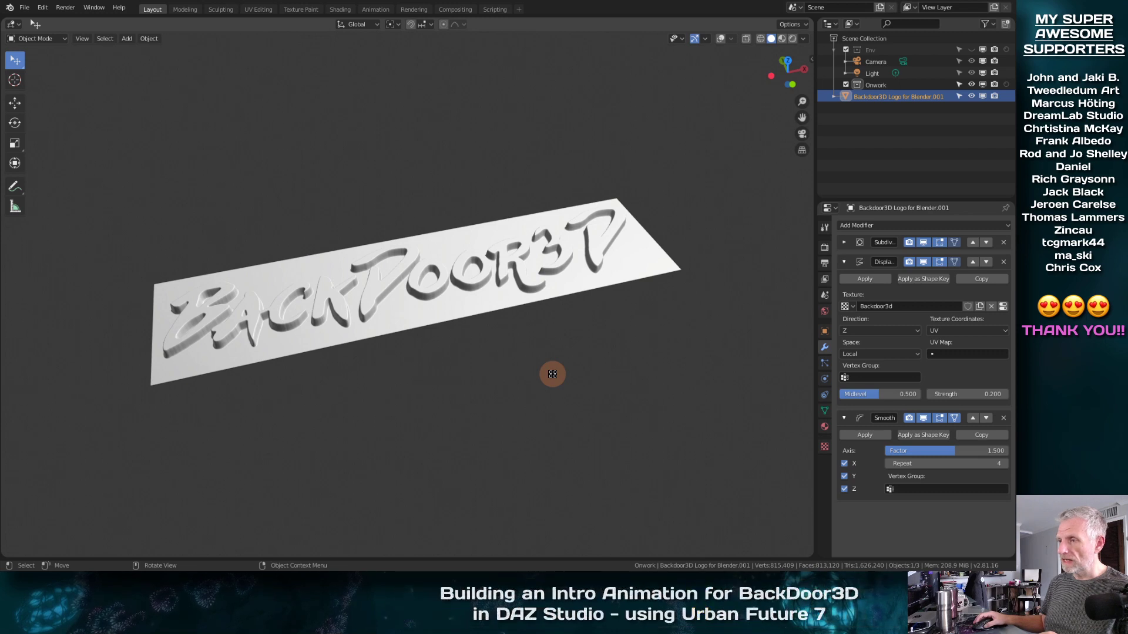
Step: Switch to DAZ Studio by launching the 4.12 release
scroll(552, 374, down, 1)
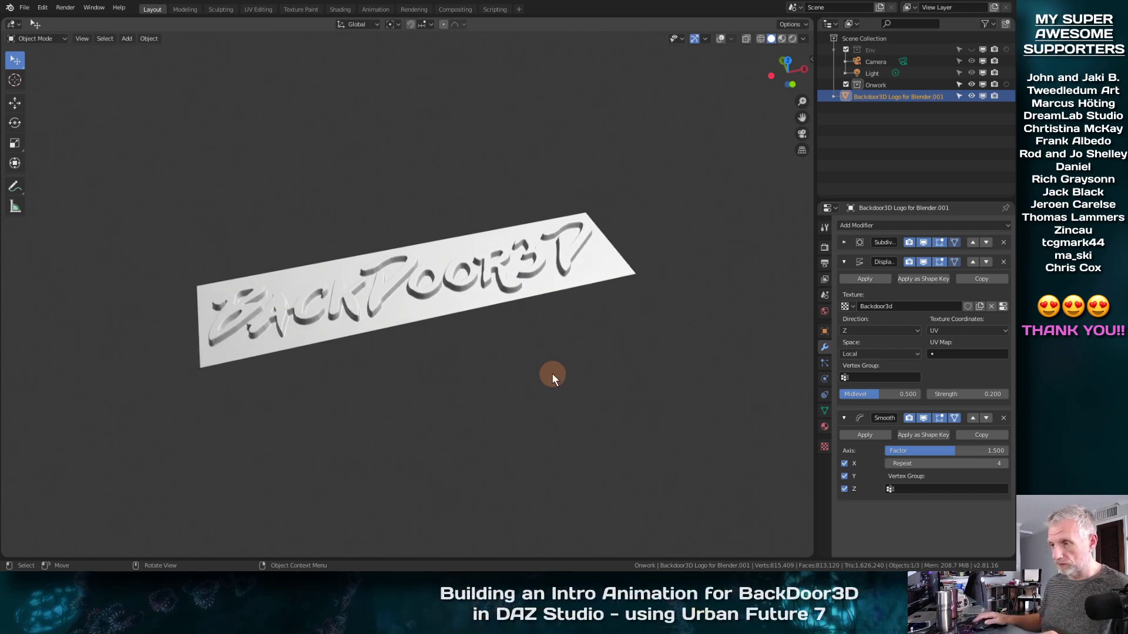
scroll(552, 374, up, 3)
middle_drag(552, 374, 550, 393)
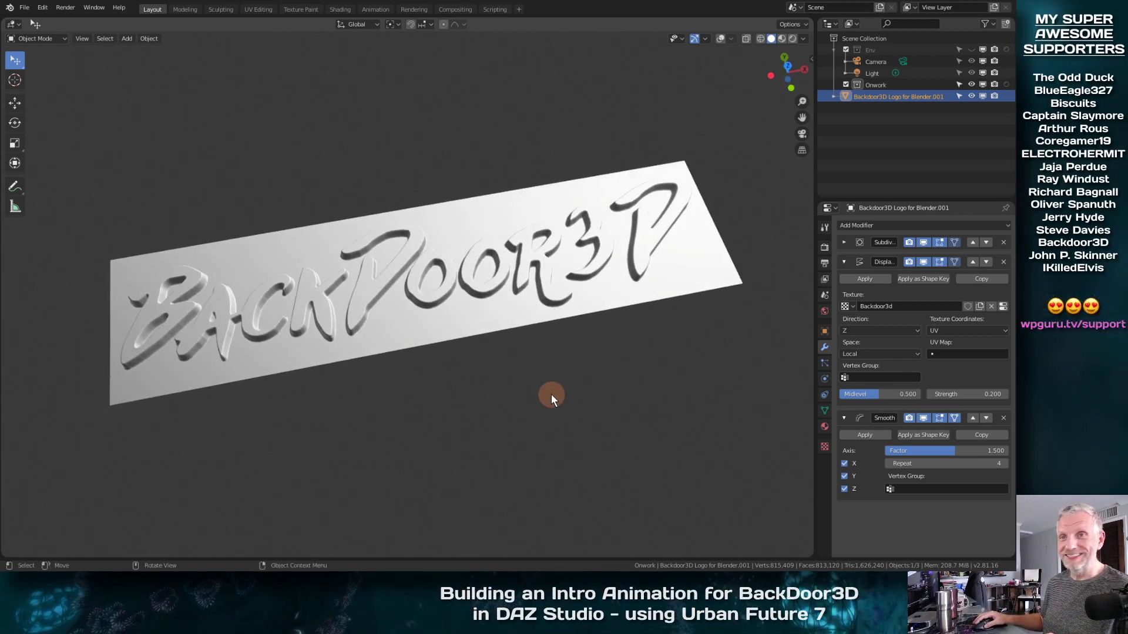
click(8, 569)
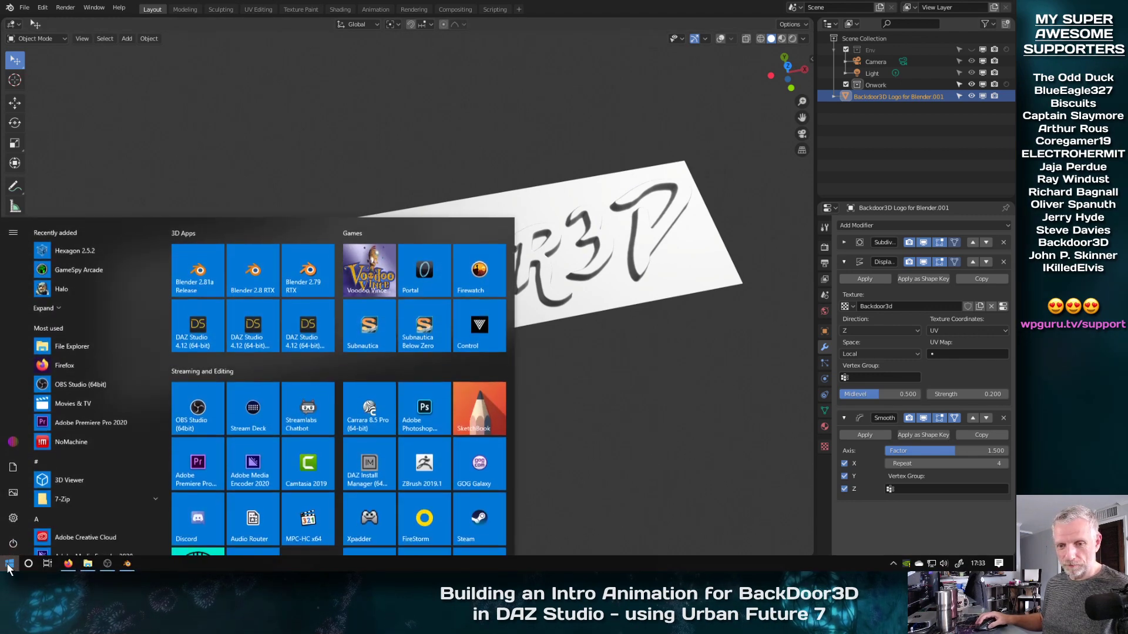
click(210, 334)
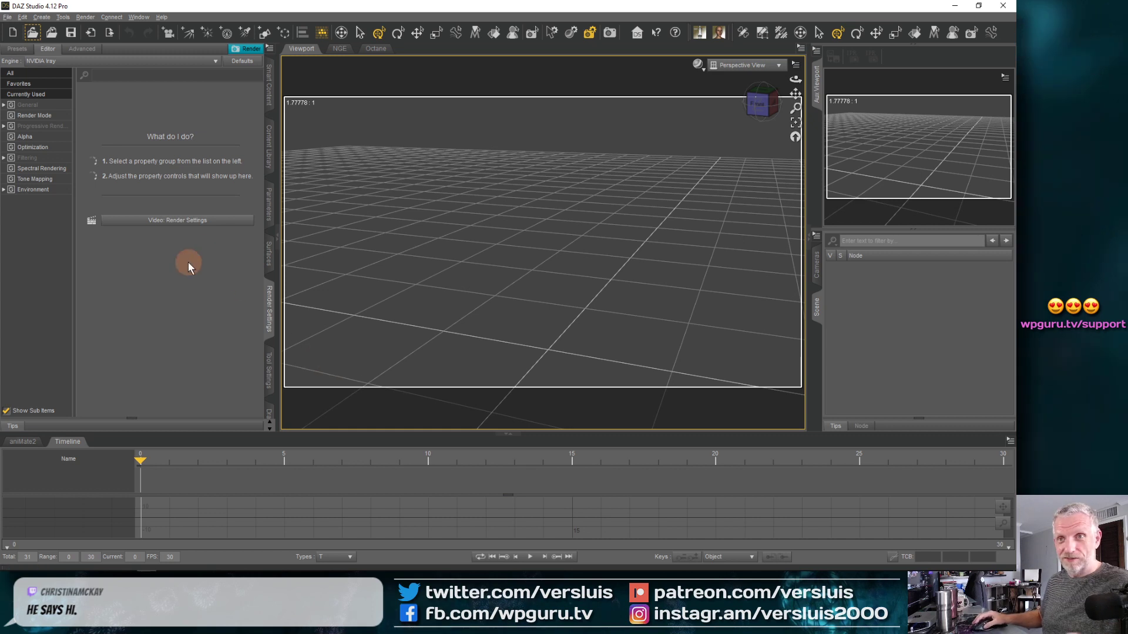
Step: Open the recently used scene Urban v5.duf
click(8, 17)
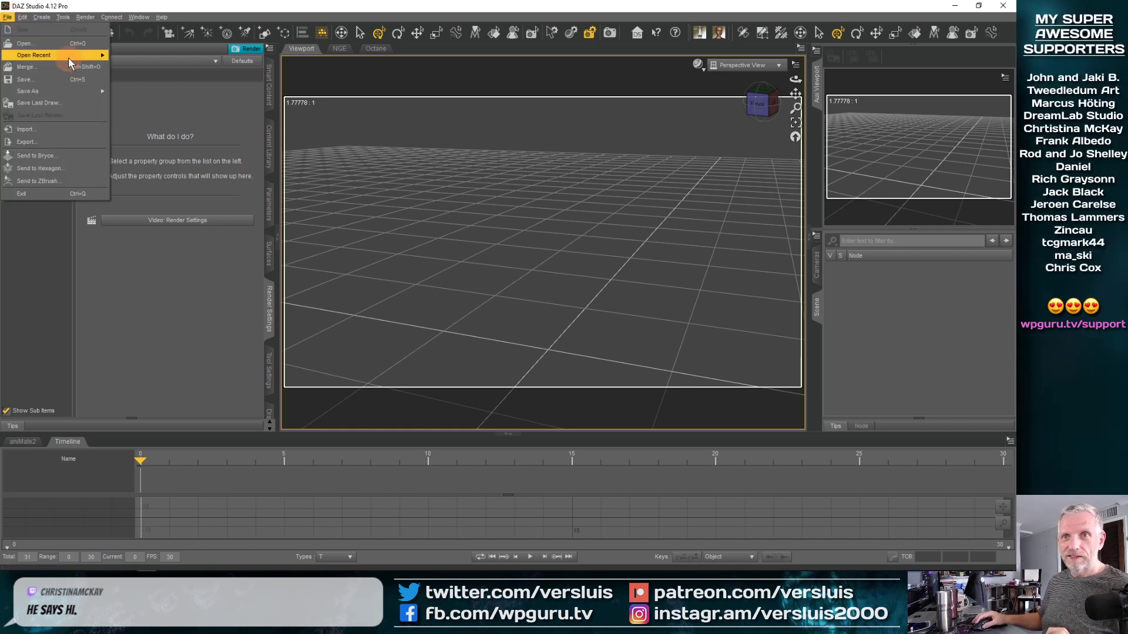
mouse_move(74, 56)
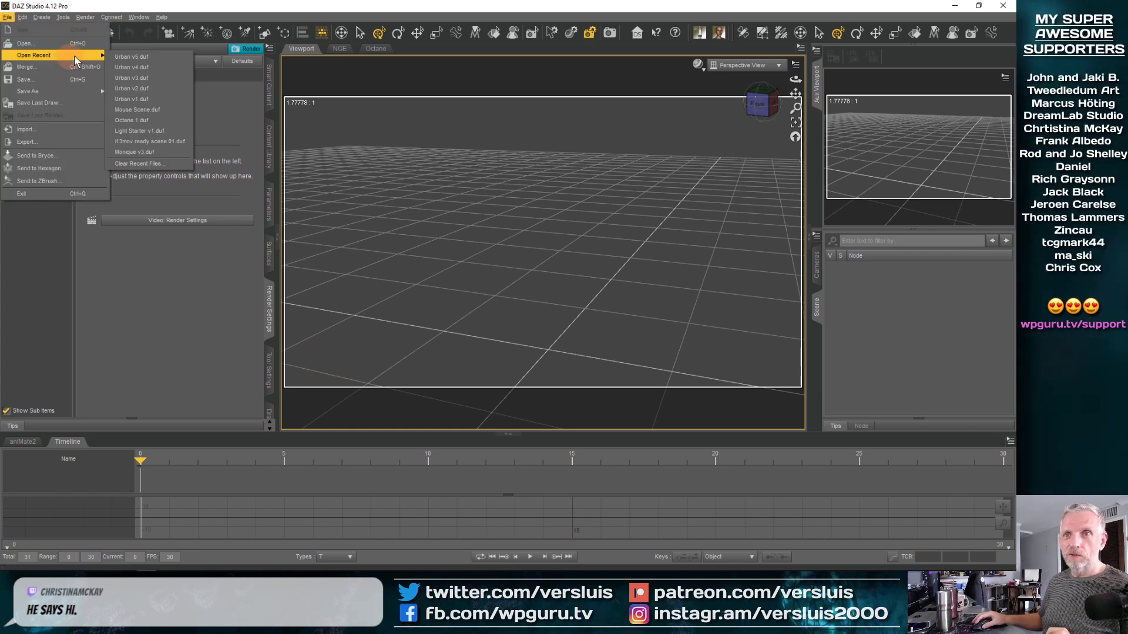
click(144, 58)
click(509, 301)
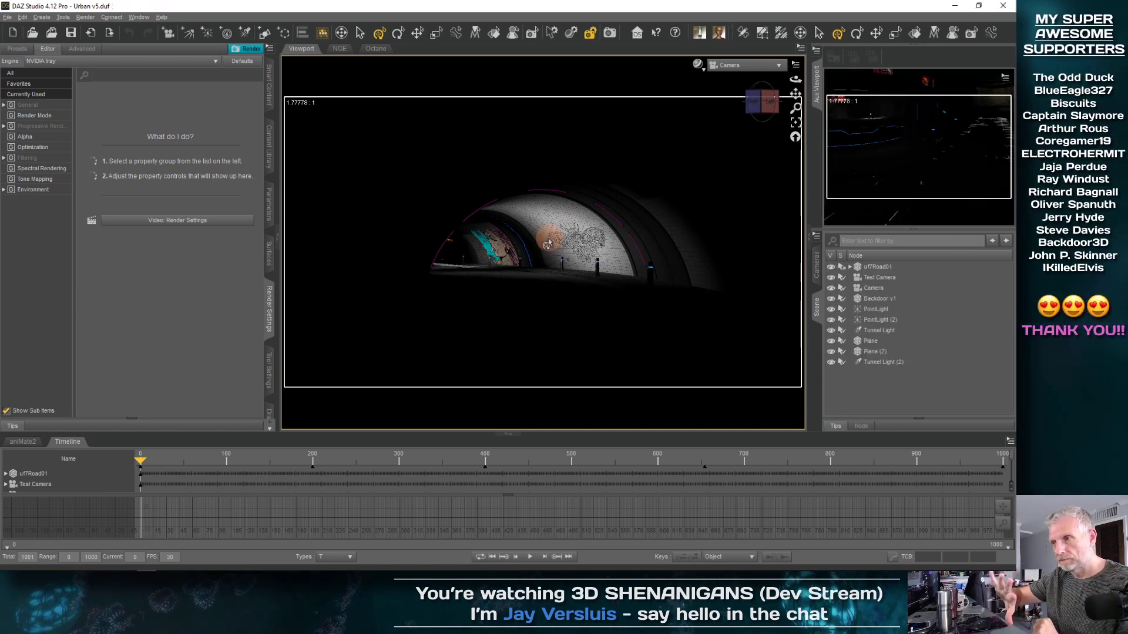
Step: Show the scene through the Perspective View and turn off scene-light preview so the geometry is evenly lit
right_click(549, 242)
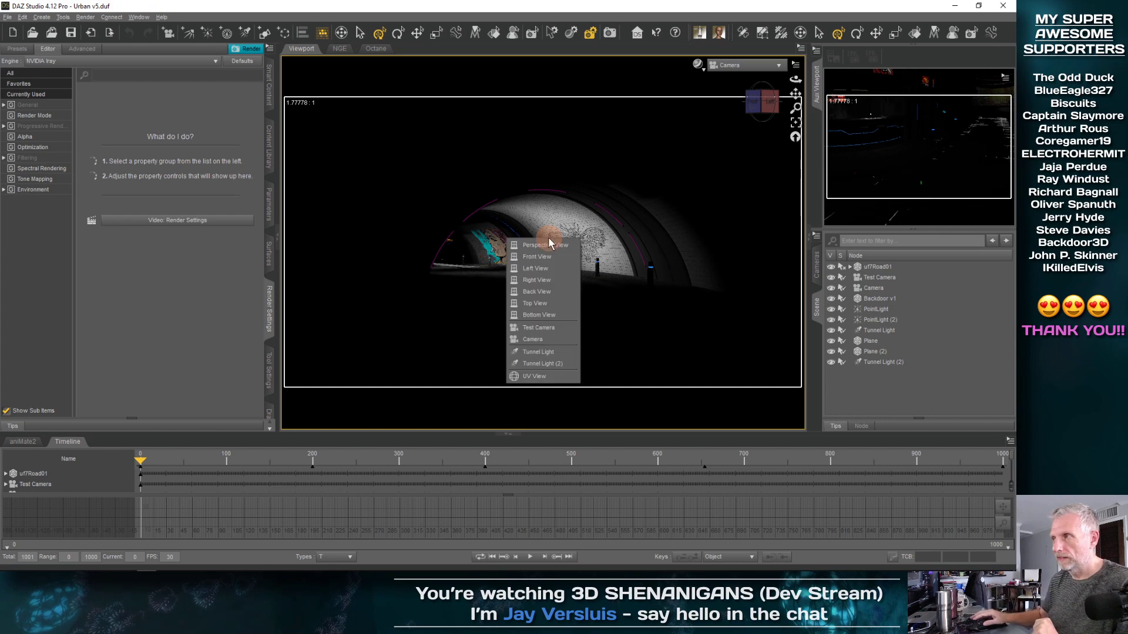
click(763, 65)
click(774, 77)
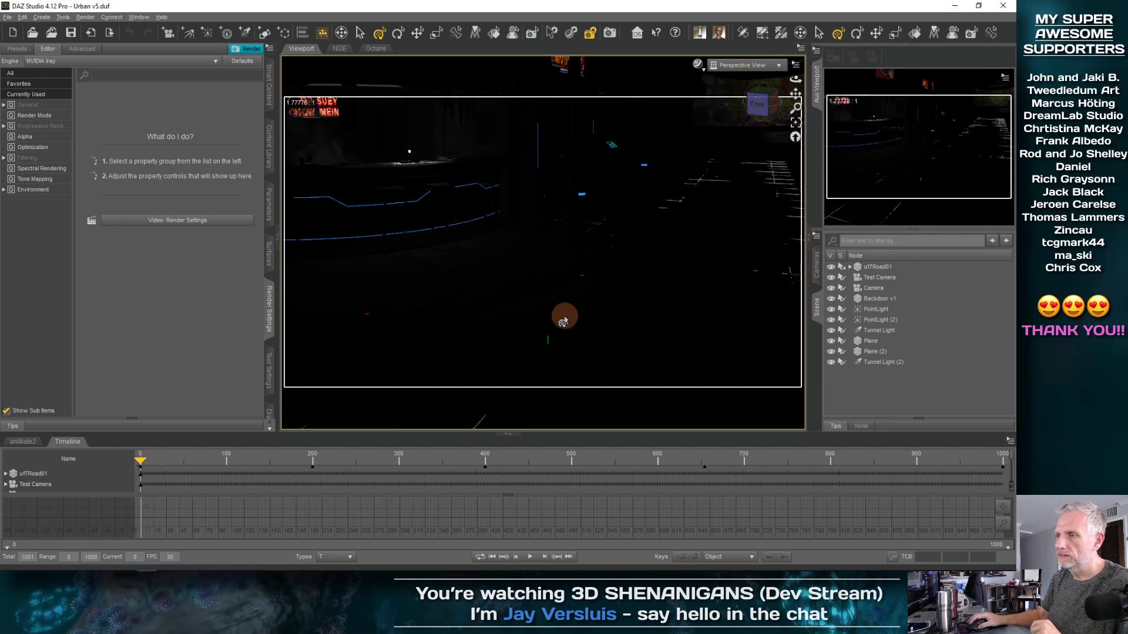
key(ctrl+l)
Step: Examine the whole uf7Road01 set from outside, framing it to view the buildings, the curved tunnel and the planes at its end
scroll(568, 298, down, 8)
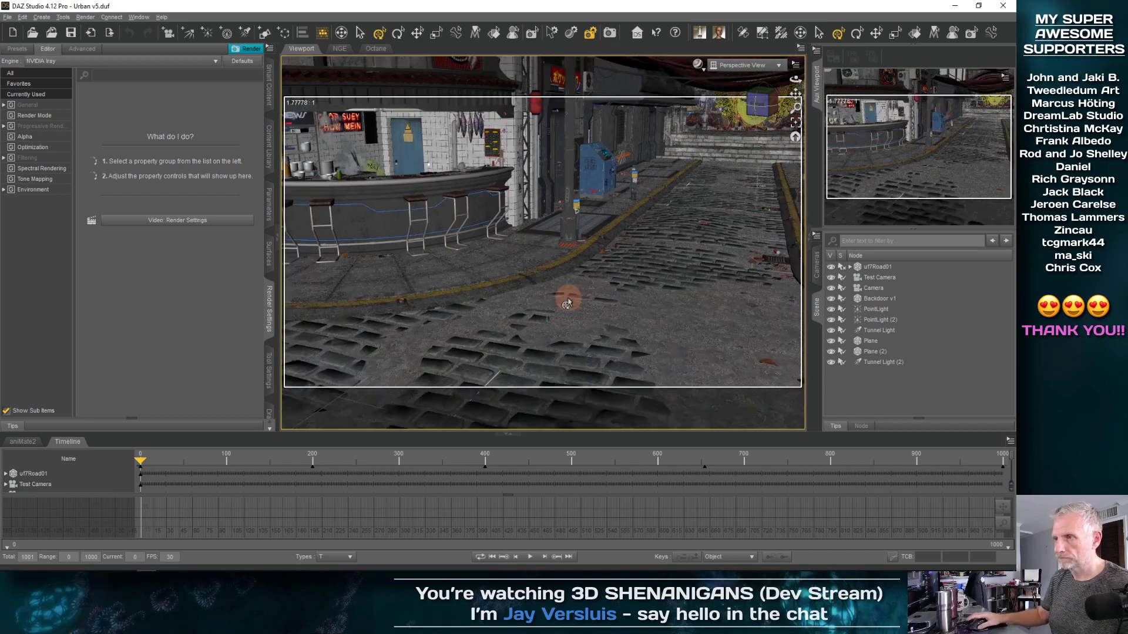
scroll(568, 299, down, 10)
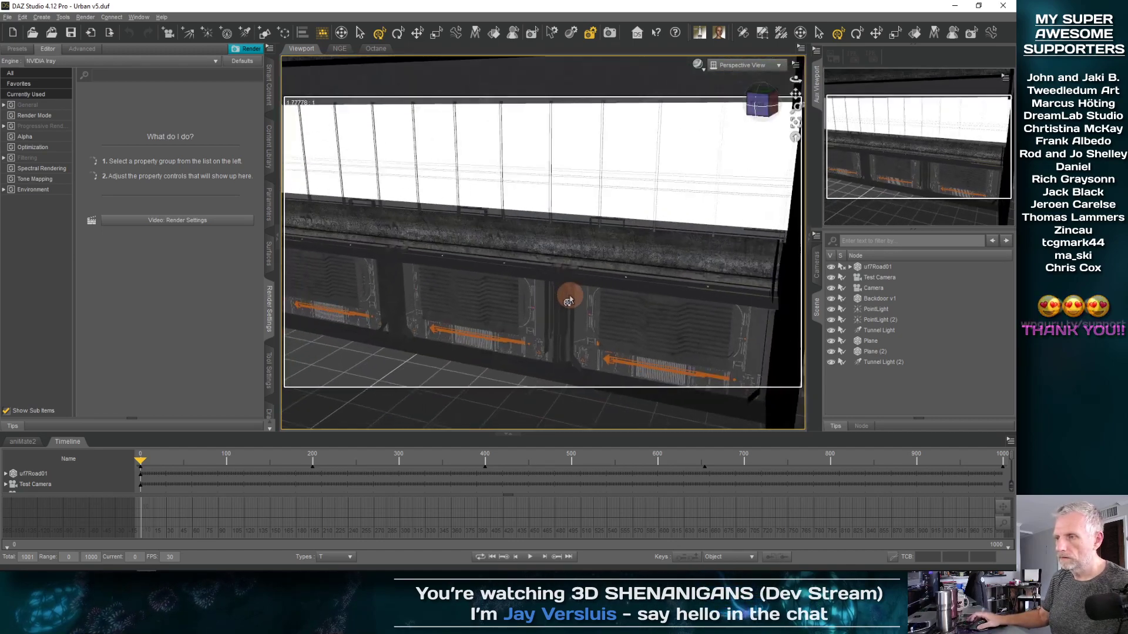
scroll(568, 298, down, 10)
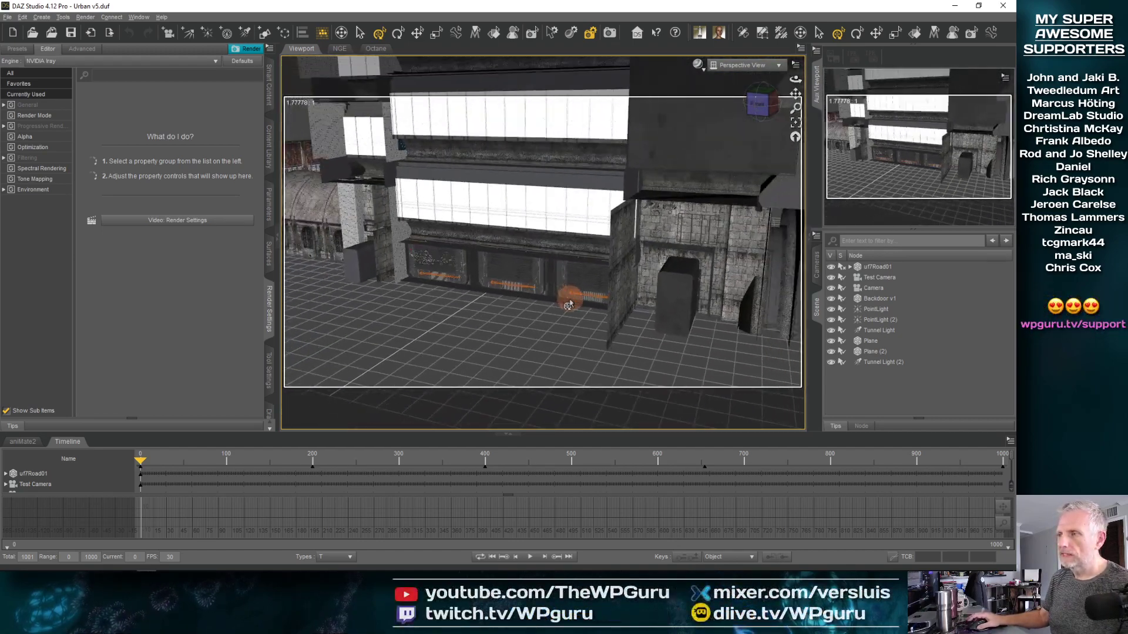
scroll(594, 302, down, 2)
middle_drag(575, 298, 614, 283)
middle_drag(412, 243, 361, 193)
middle_drag(675, 303, 612, 282)
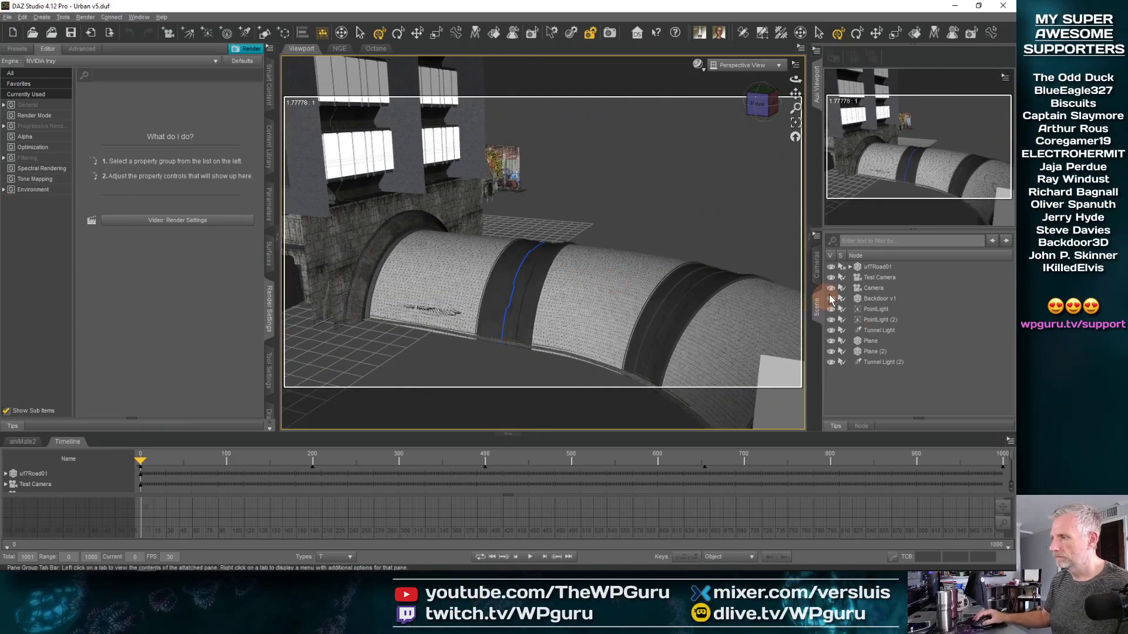
click(873, 267)
click(794, 124)
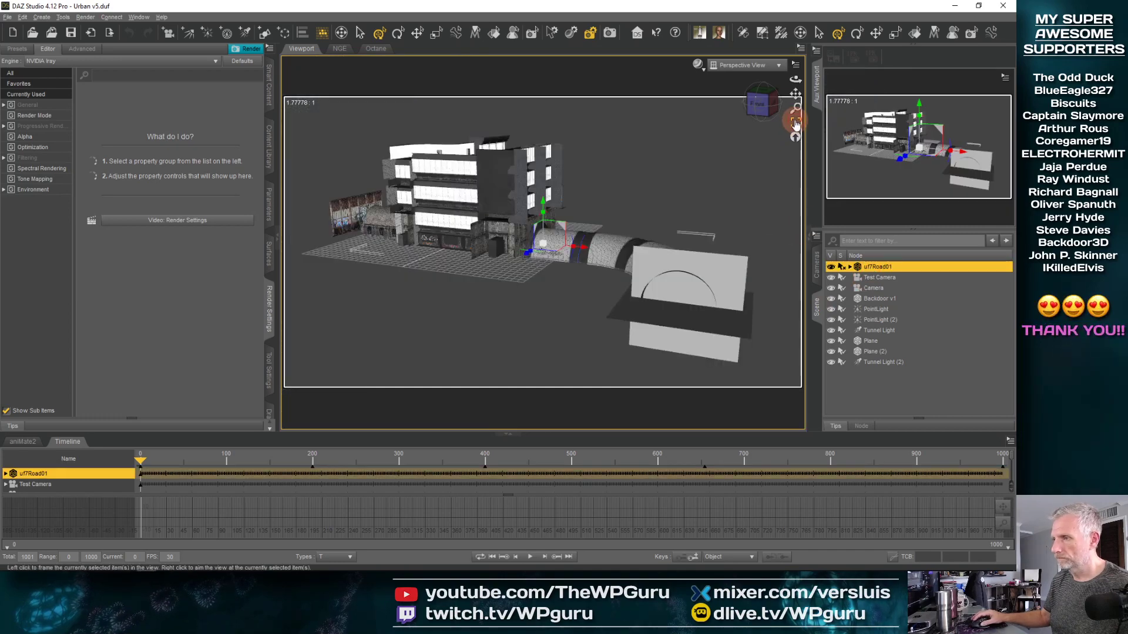
mouse_move(674, 280)
middle_down()
mouse_move(635, 277)
mouse_move(676, 274)
middle_up()
middle_drag(322, 292, 322, 292)
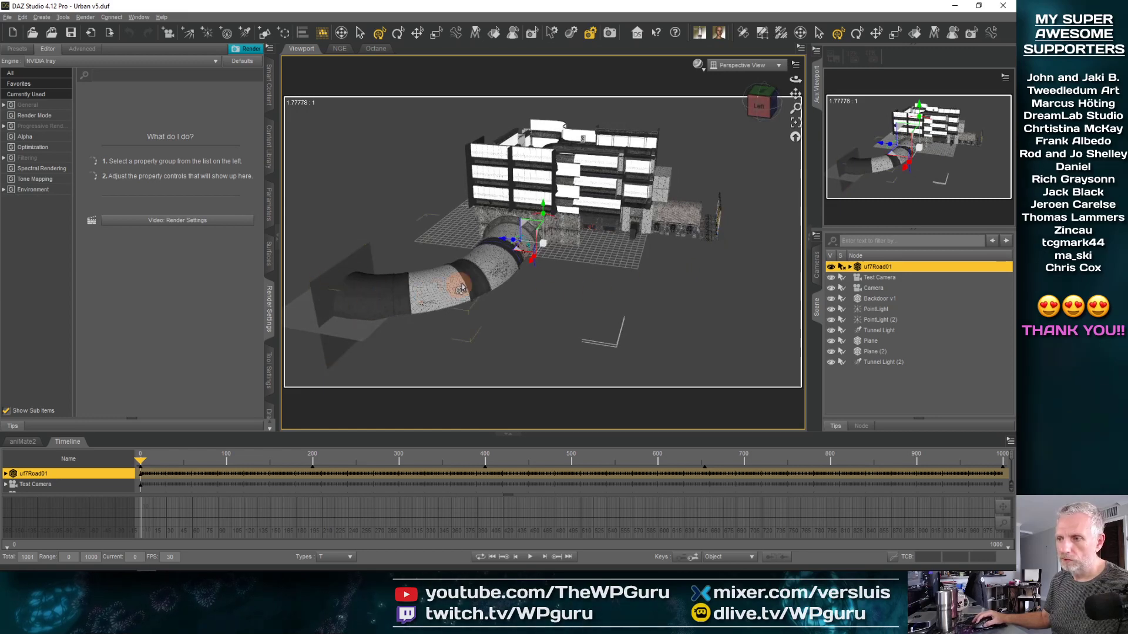
mouse_move(340, 303)
middle_down()
mouse_move(403, 300)
mouse_move(353, 221)
middle_up()
middle_drag(410, 306, 389, 283)
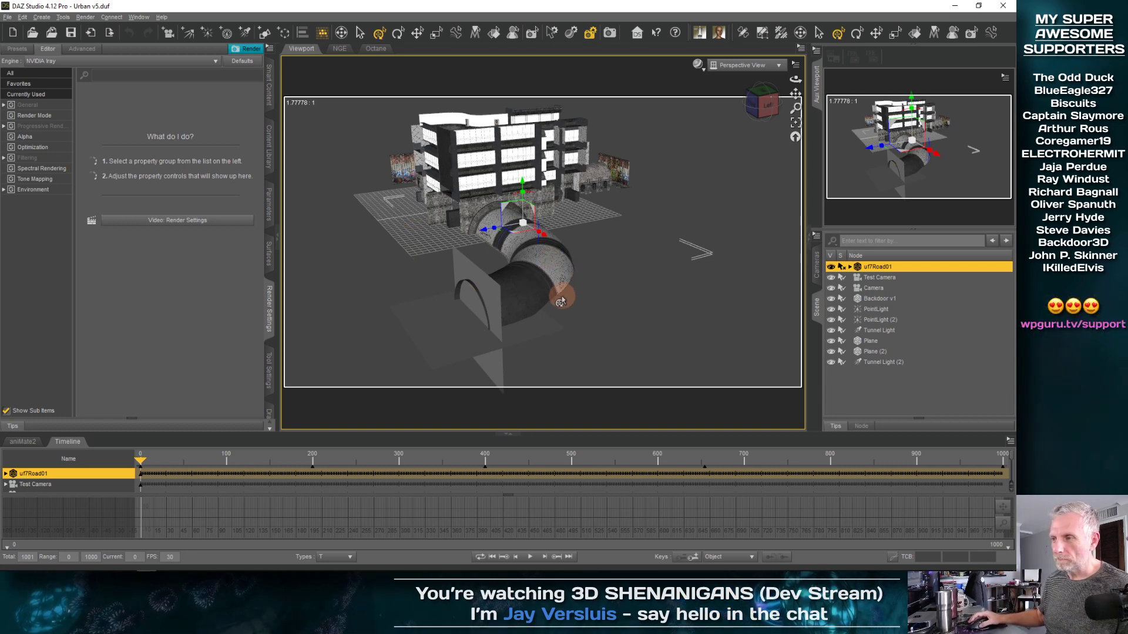
mouse_move(556, 297)
middle_down()
mouse_move(565, 298)
mouse_move(533, 296)
mouse_move(549, 299)
middle_up()
mouse_move(527, 261)
middle_down()
mouse_move(496, 261)
mouse_move(528, 253)
middle_up()
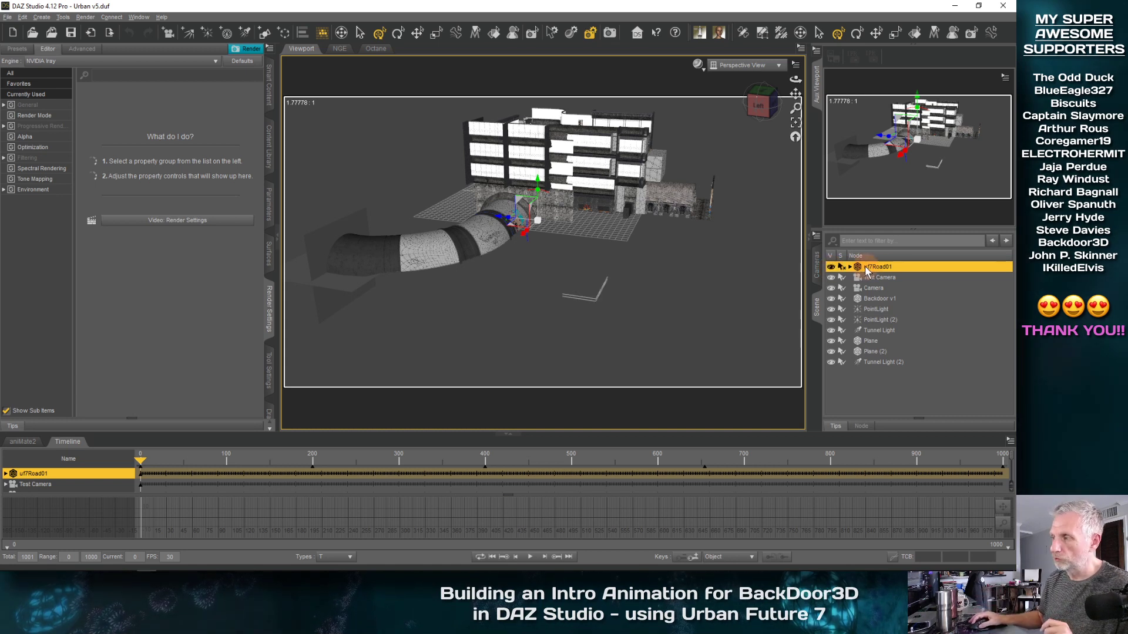
Step: Inspect the child objects of uf7Road01 in the scene hierarchy, collapse them again and select the parent node
click(849, 268)
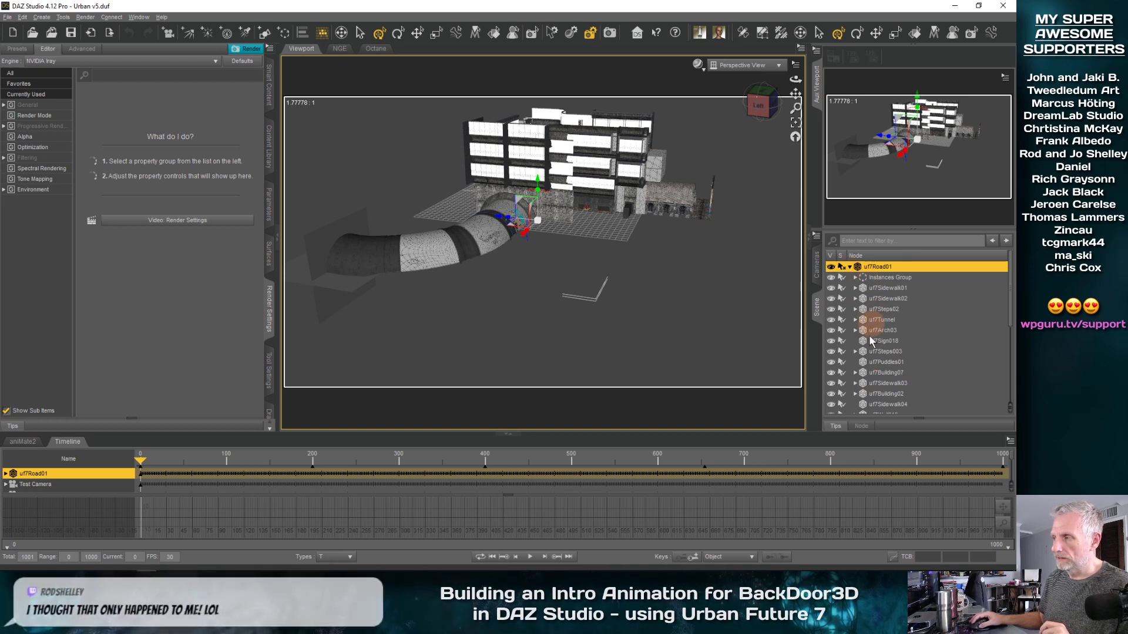
click(849, 268)
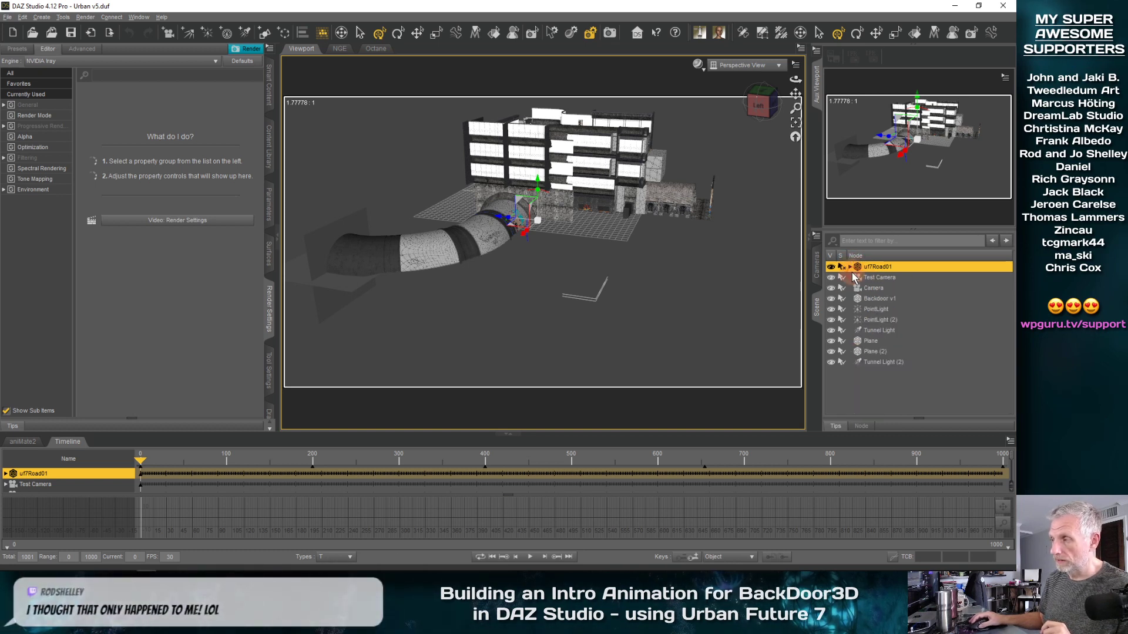
click(888, 265)
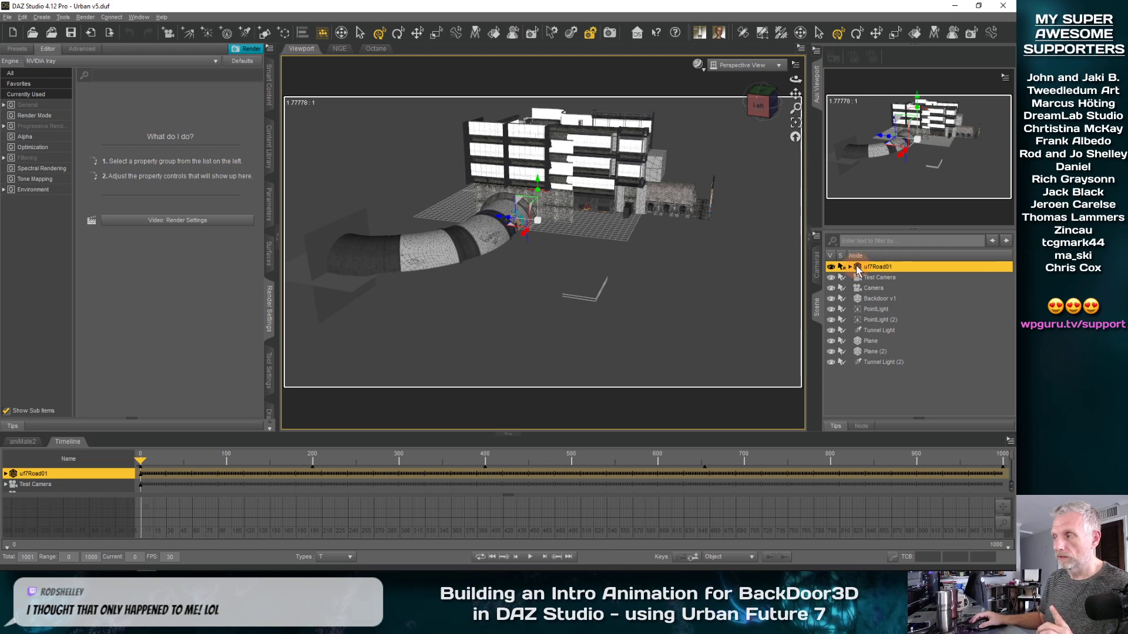
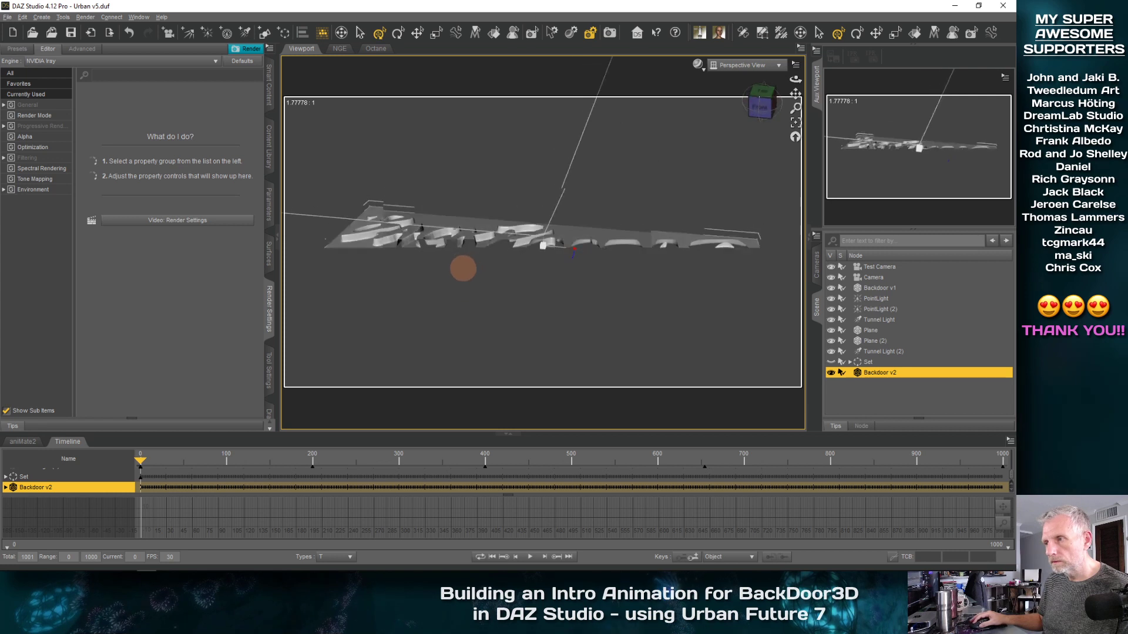
Step: Frame Backdoor v2, raise it along the vertical axis, and compare it with the Set group by toggling the group's visibility
key(ctrl+f)
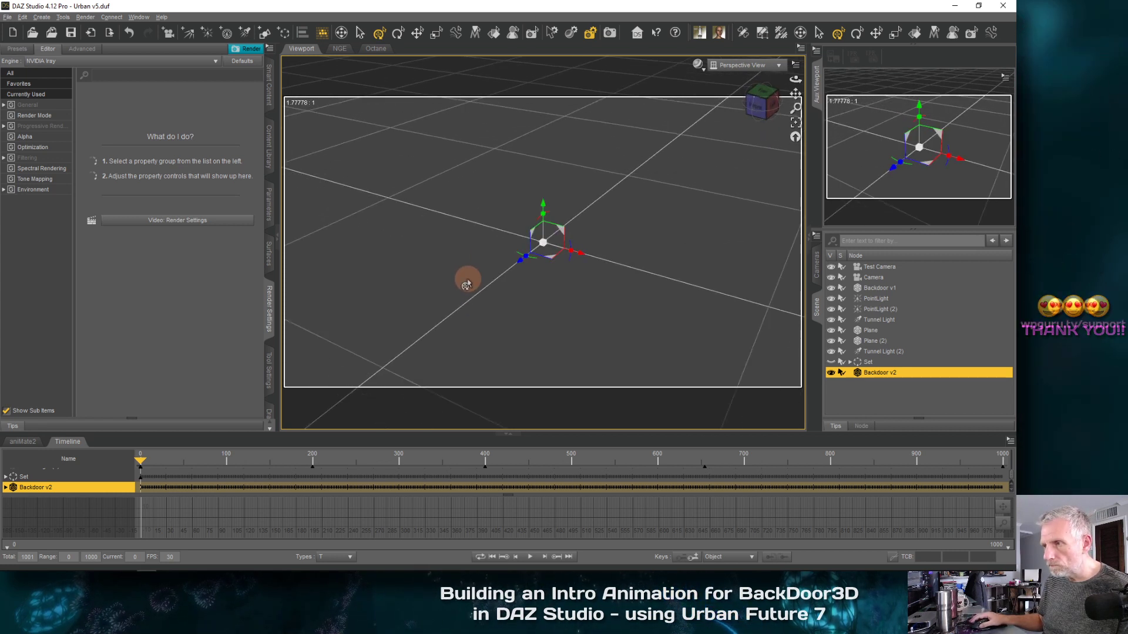
drag(541, 205, 536, 272)
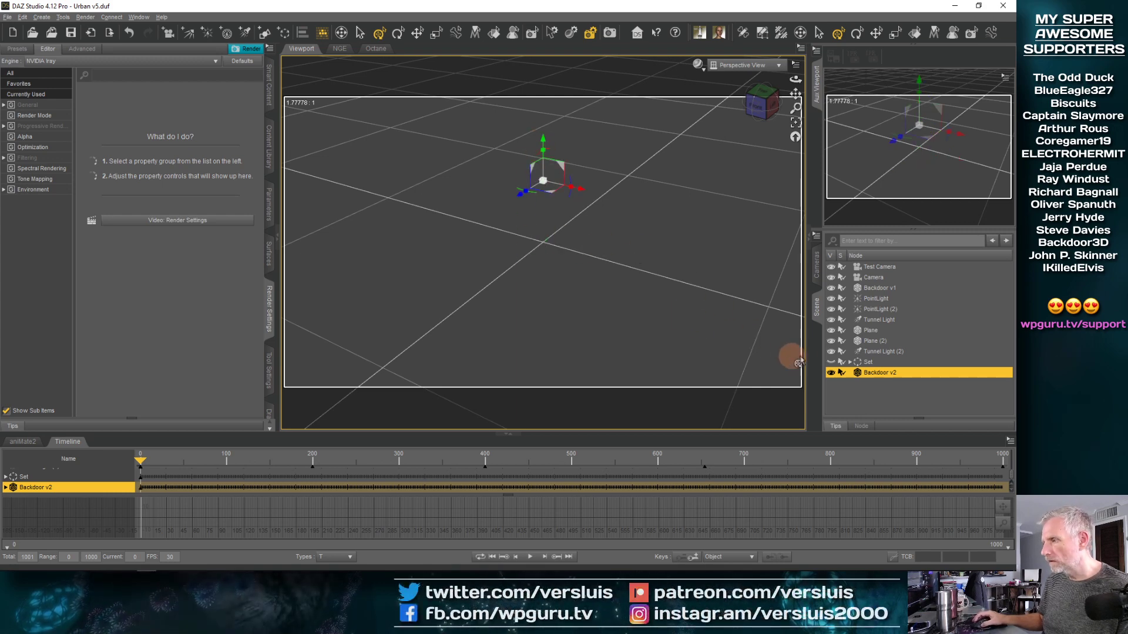
click(831, 361)
click(831, 361)
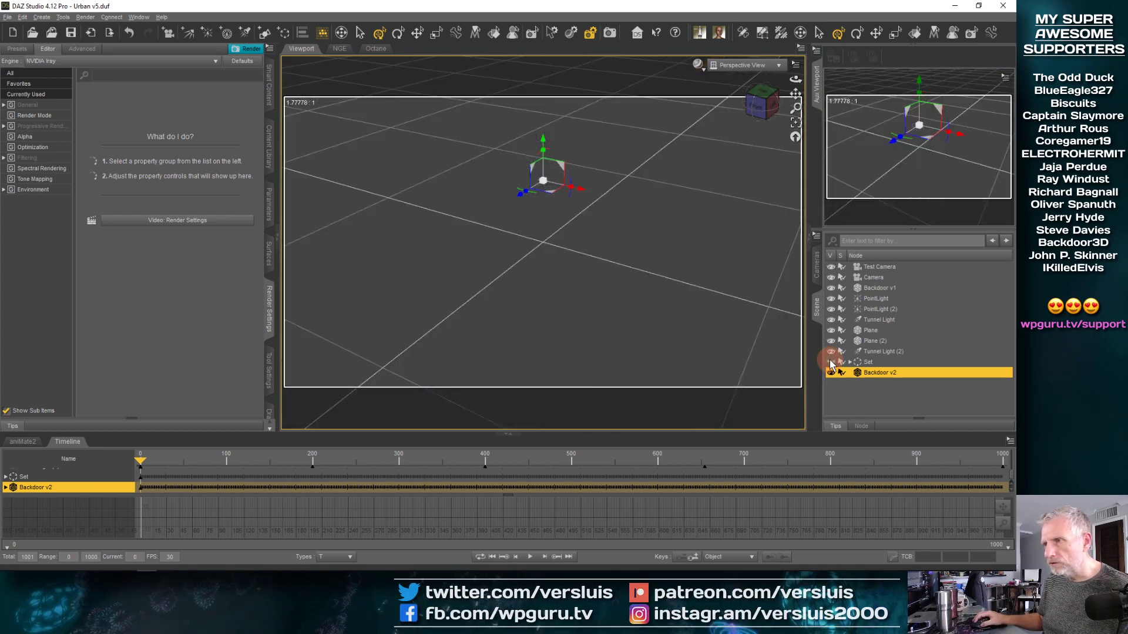
click(830, 362)
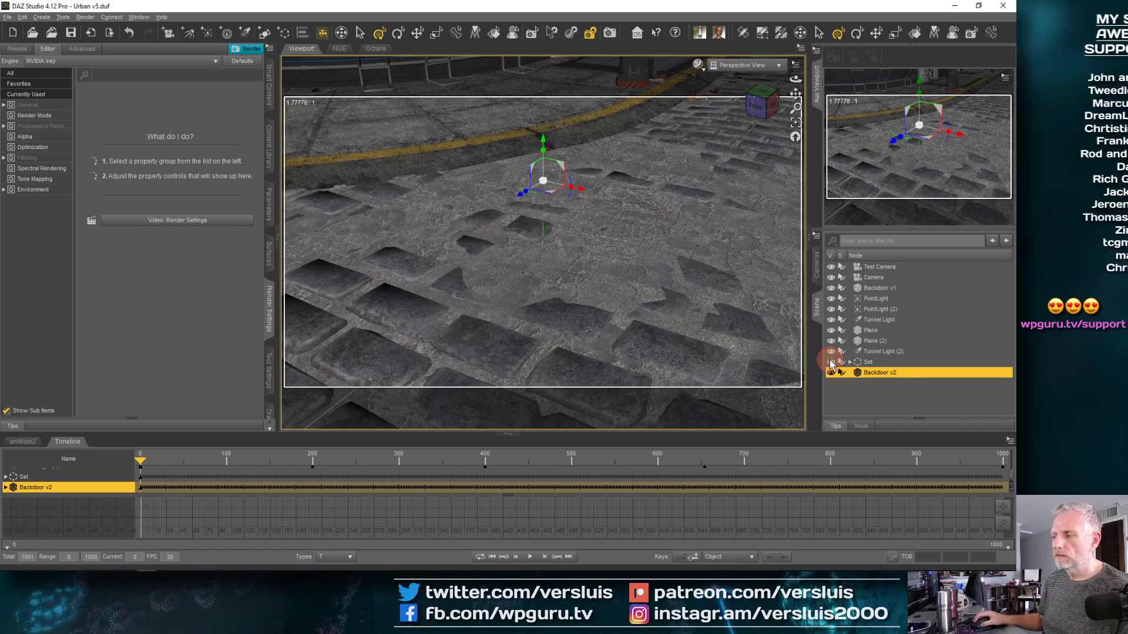
click(831, 362)
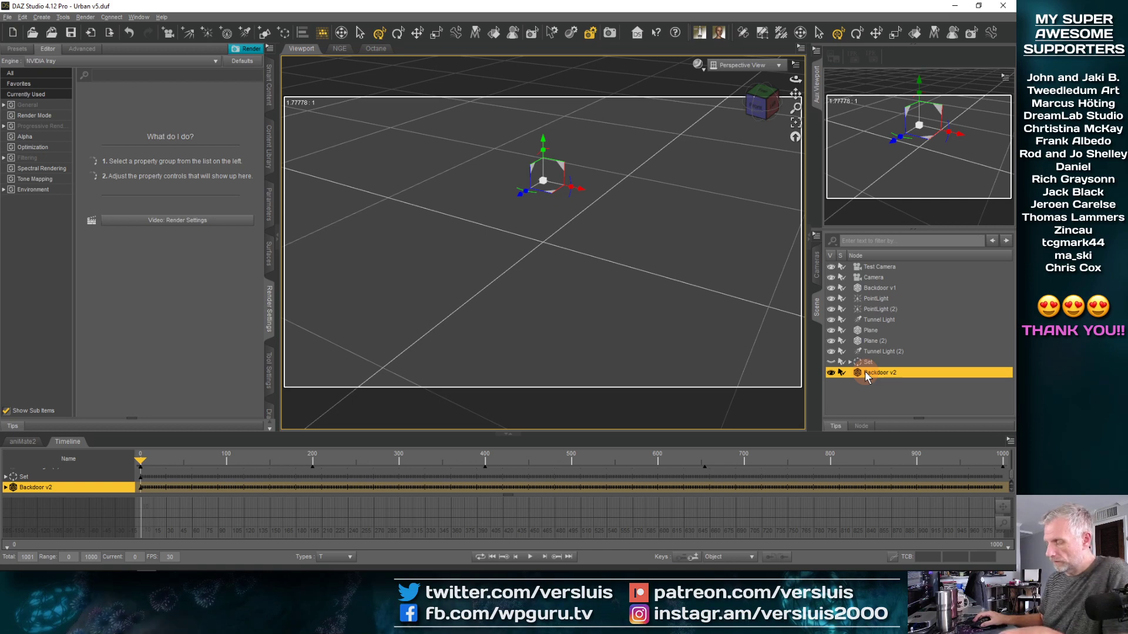
Step: Delete the imported Backdoor v2 object from the scene and switch back to Blender
key(Delete)
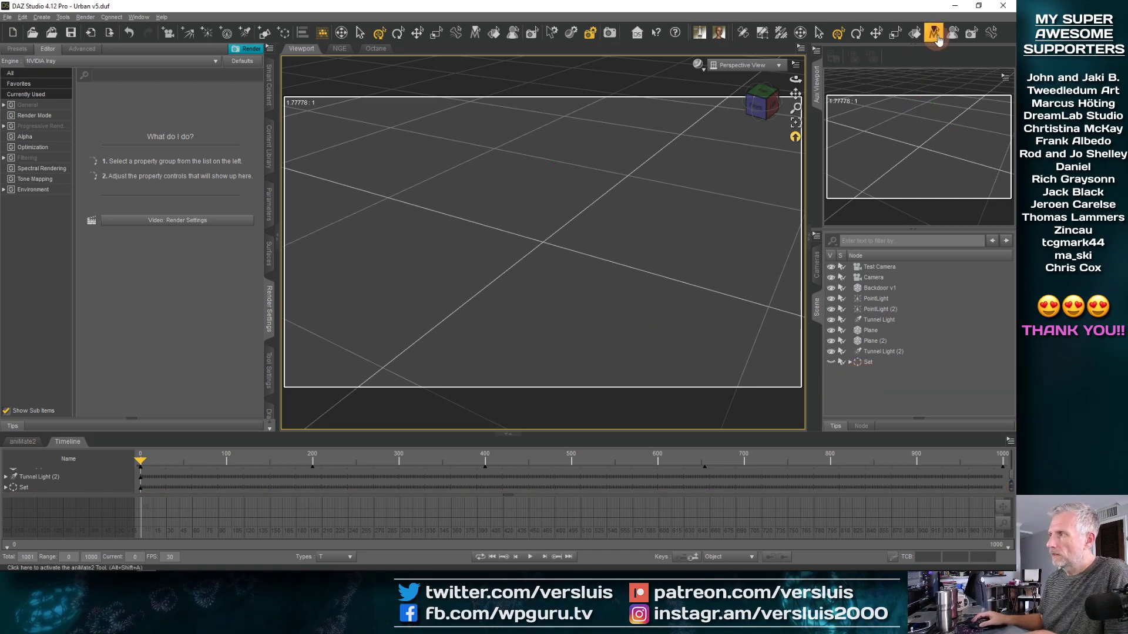
key(alt+Tab)
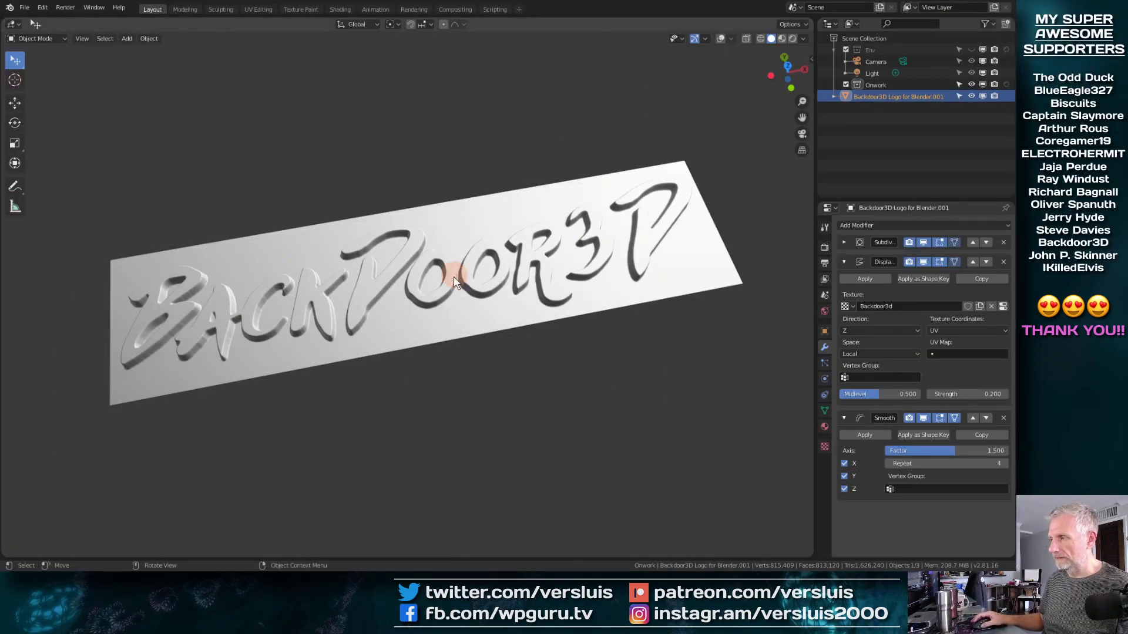
Step: Set the Displace modifier's strength on the Backdoor3D logo to 1.000
mouse_move(453, 276)
middle_down()
mouse_move(465, 310)
mouse_move(403, 209)
mouse_move(445, 269)
middle_up()
click(473, 307)
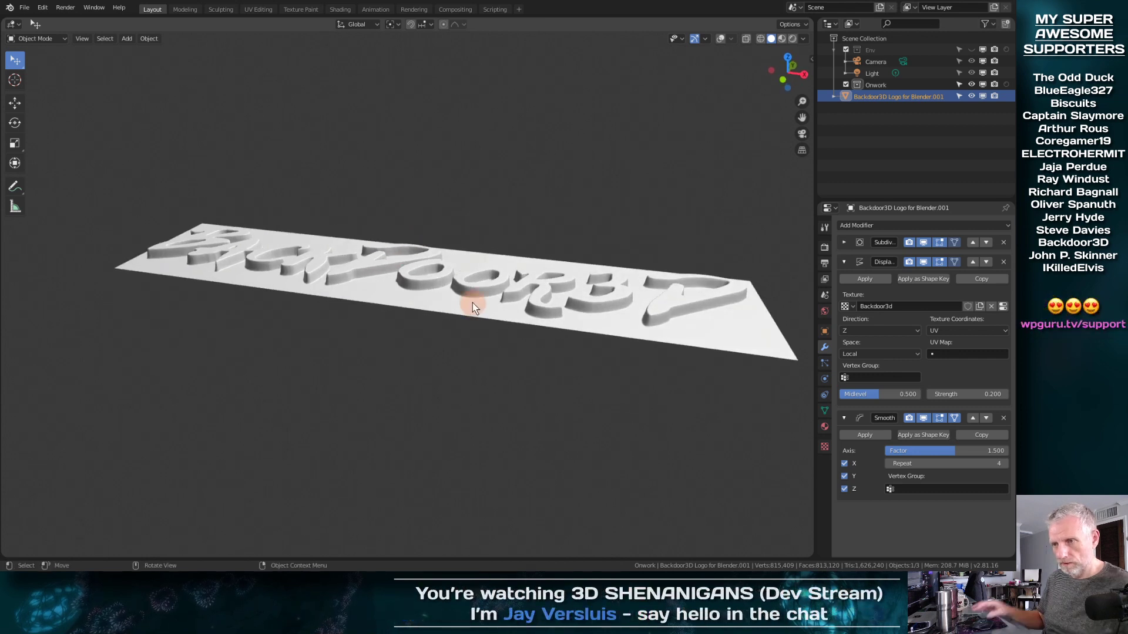
click(867, 282)
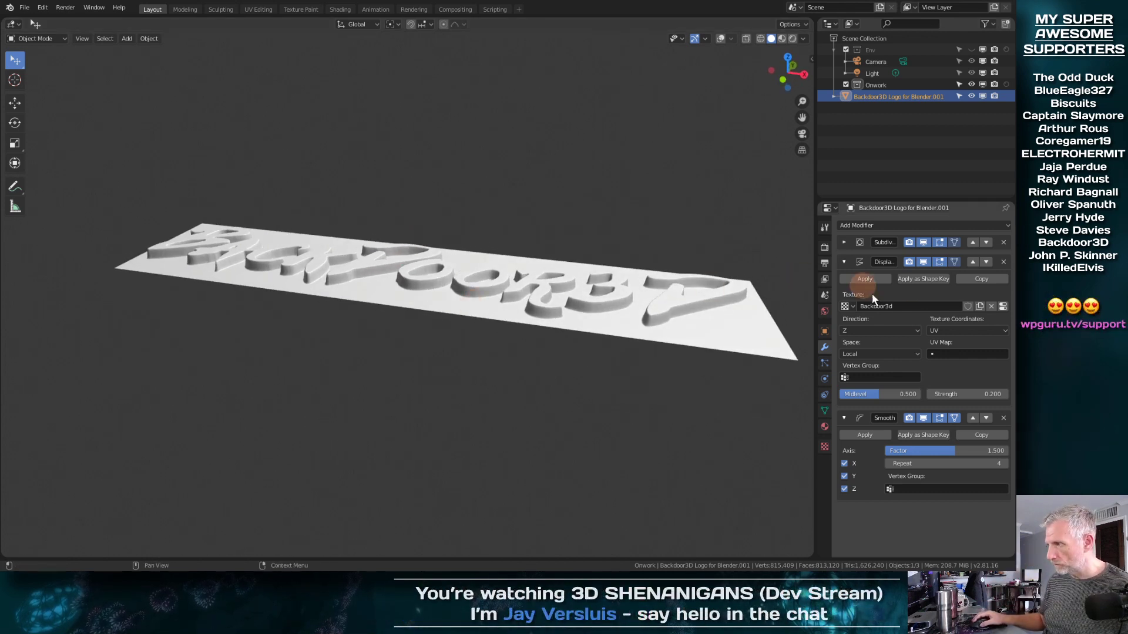
click(843, 262)
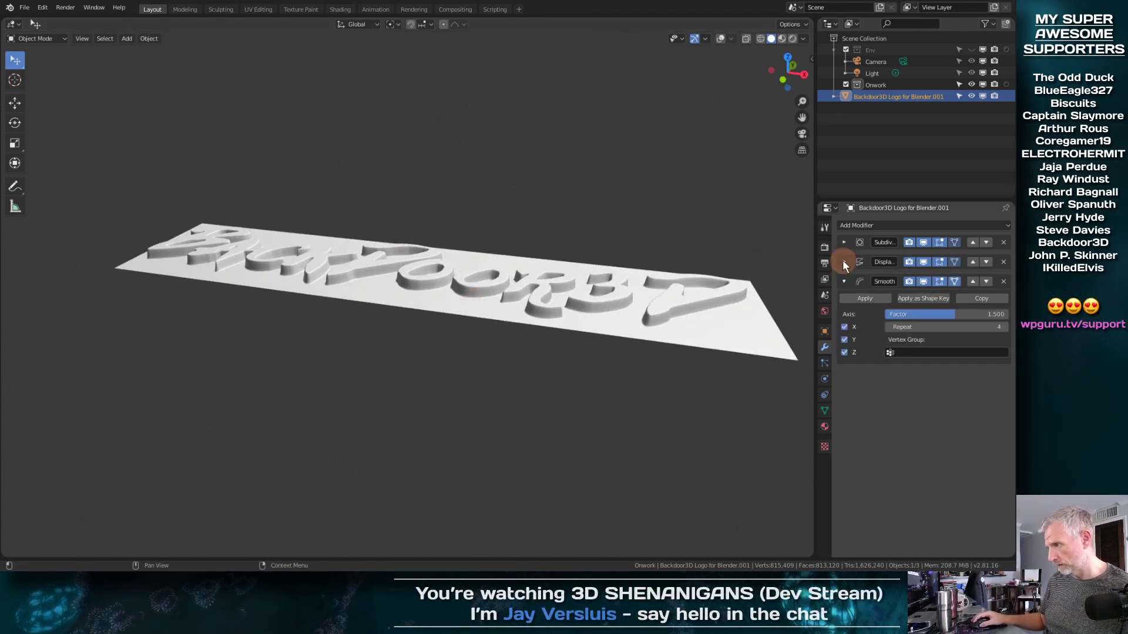
click(843, 262)
click(961, 394)
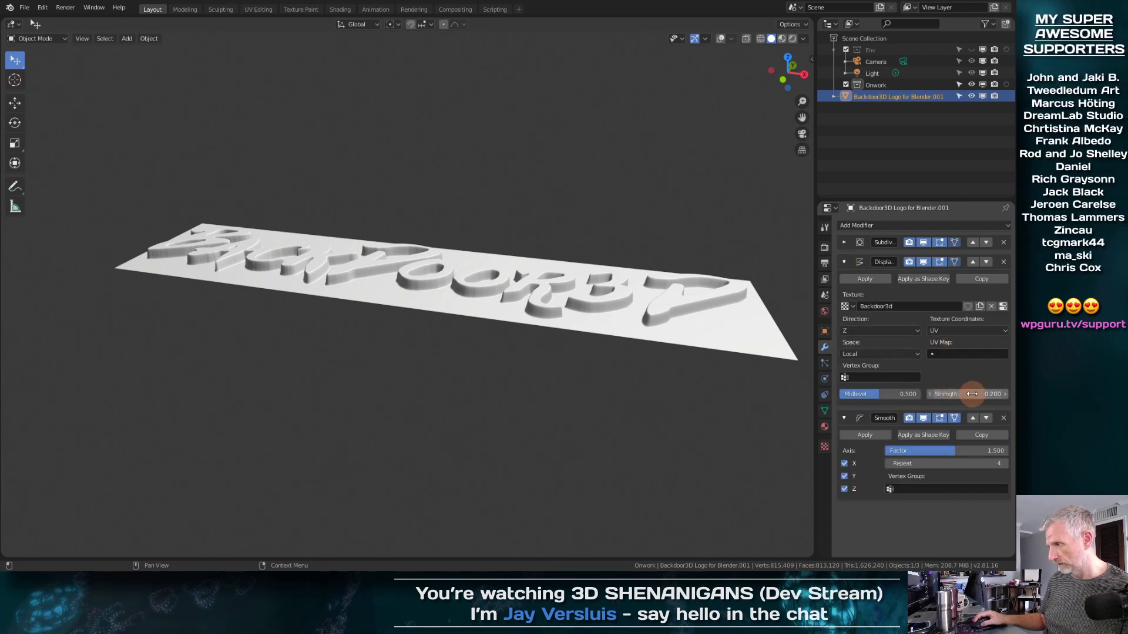
click(1000, 394)
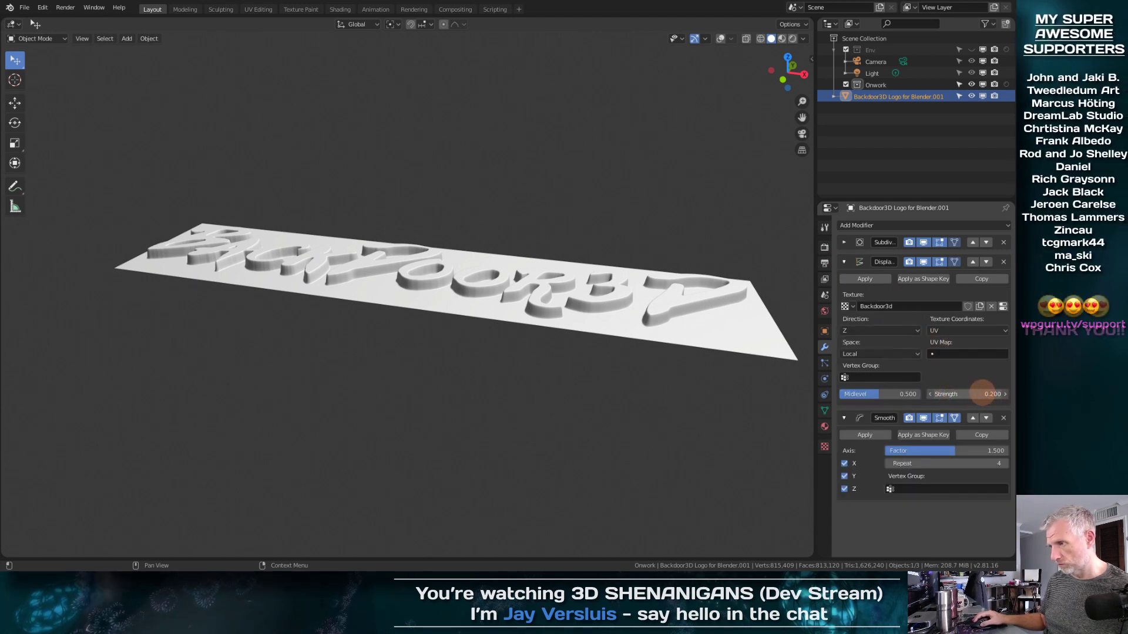
drag(972, 394, 977, 394)
click(971, 394)
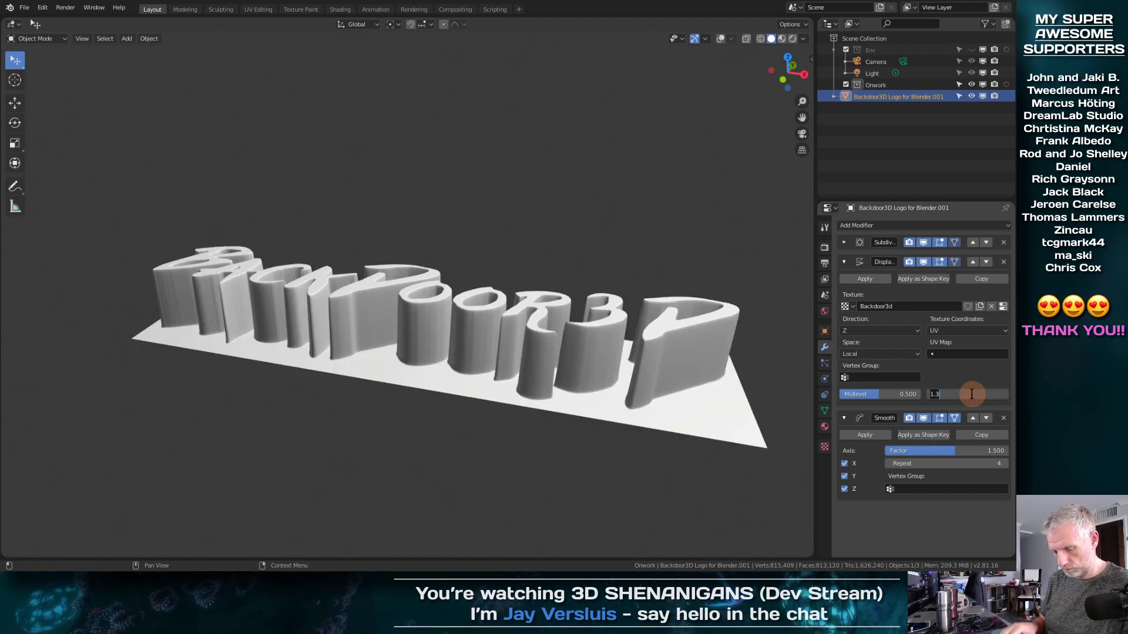
key(Return)
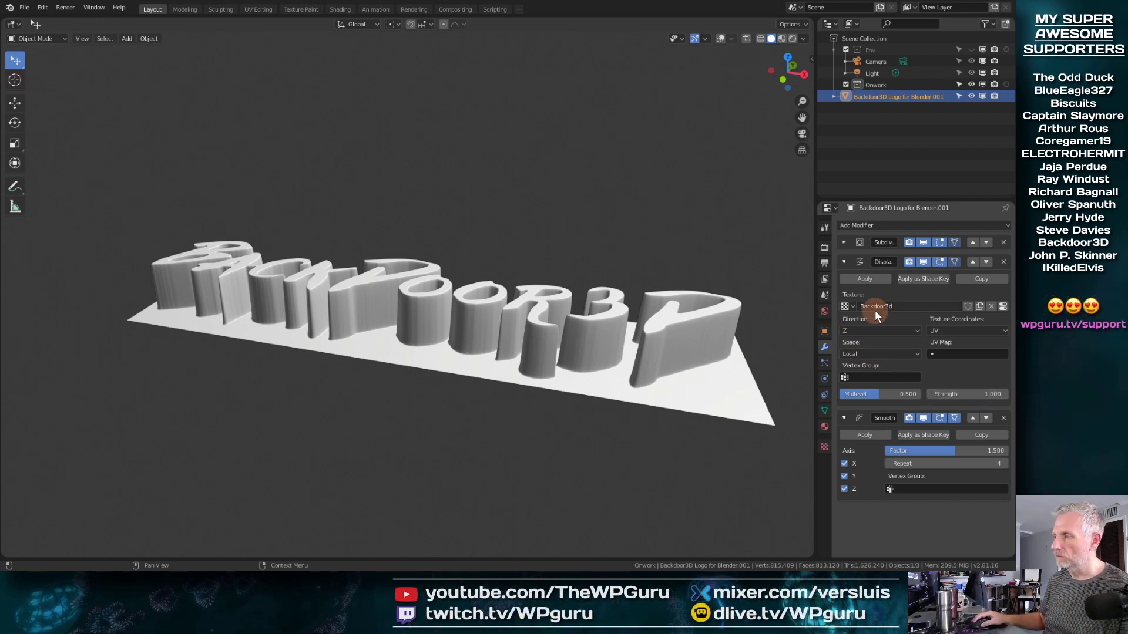
click(843, 261)
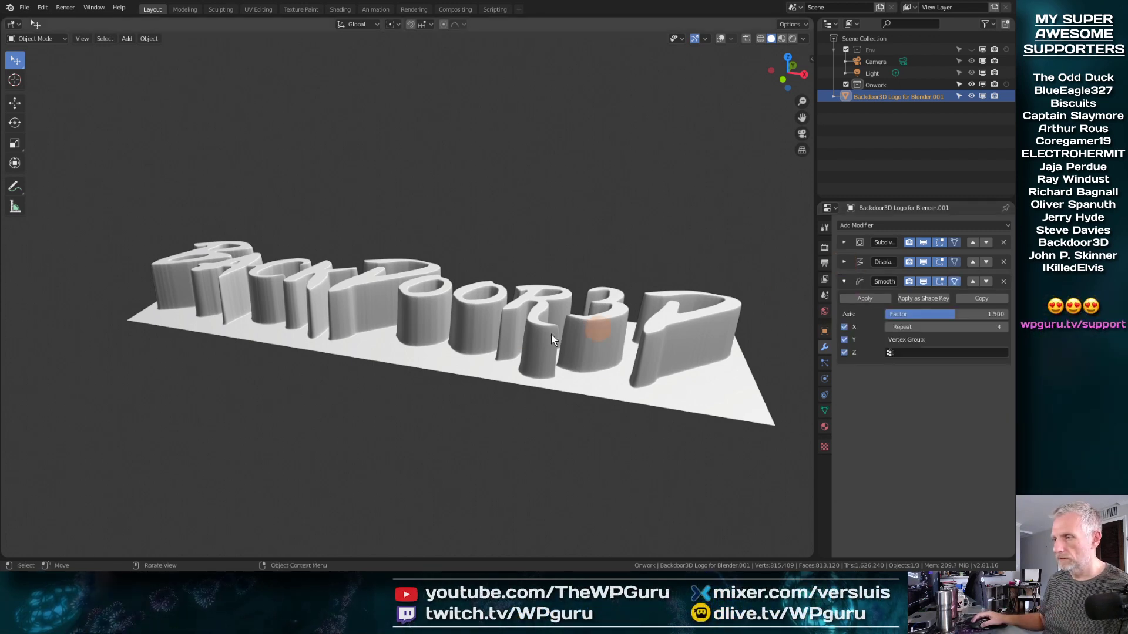
click(844, 282)
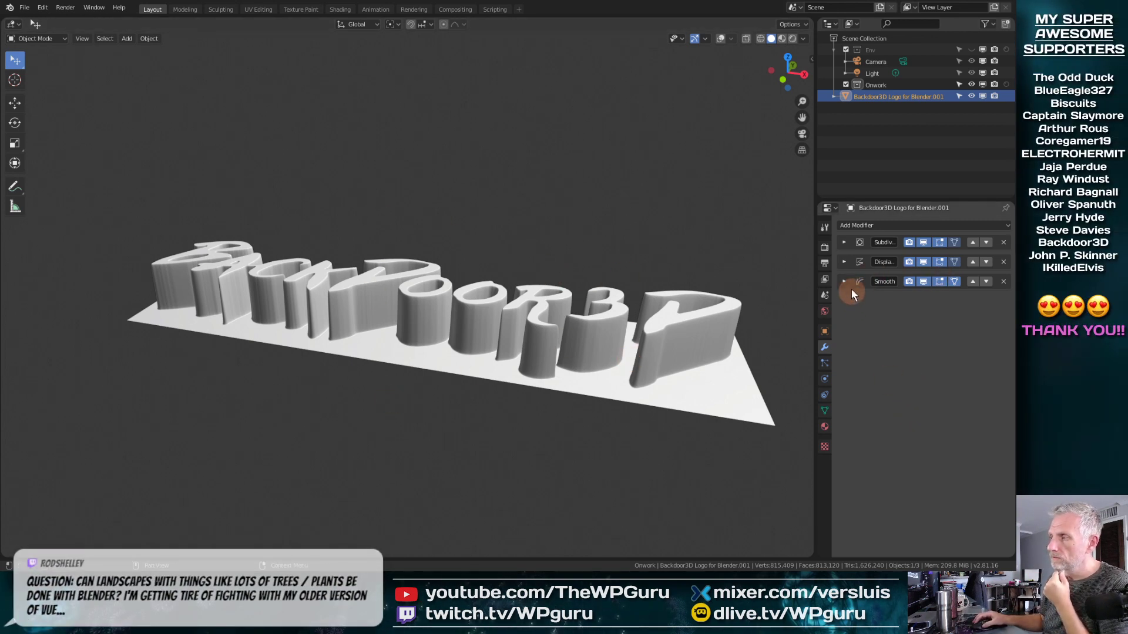
click(843, 242)
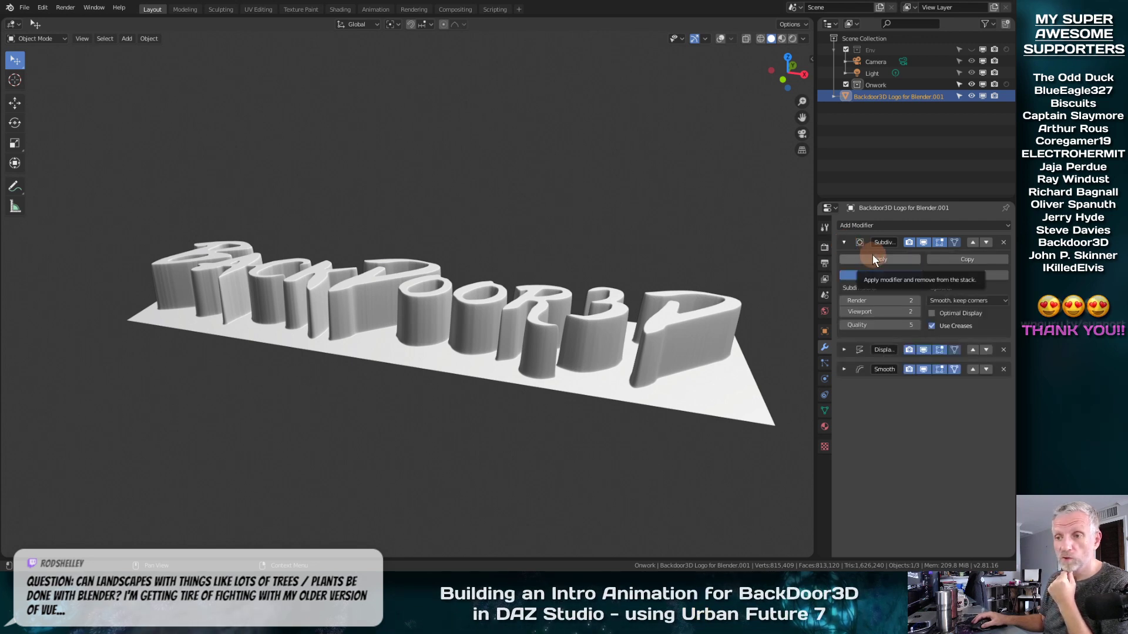
click(843, 242)
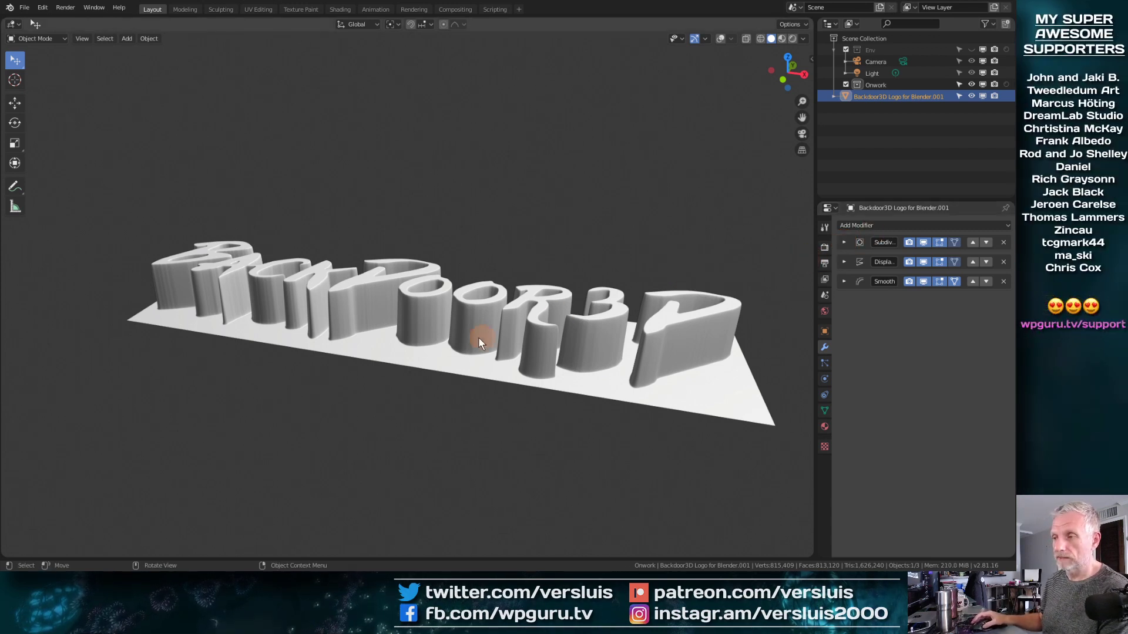
middle_drag(478, 337, 458, 357)
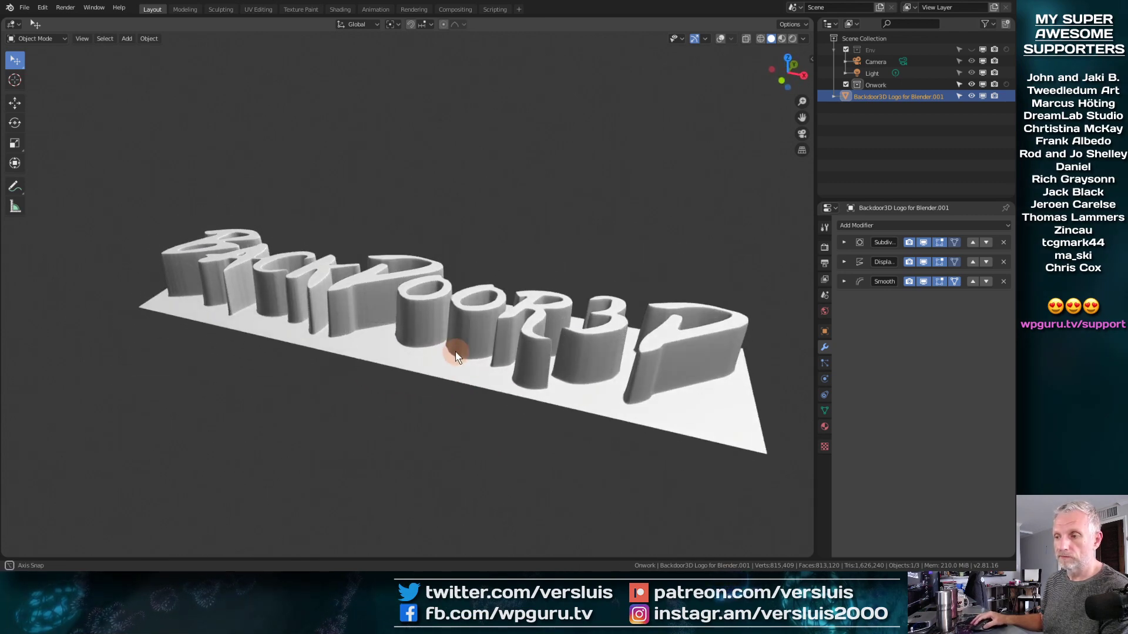
middle_drag(528, 350, 613, 356)
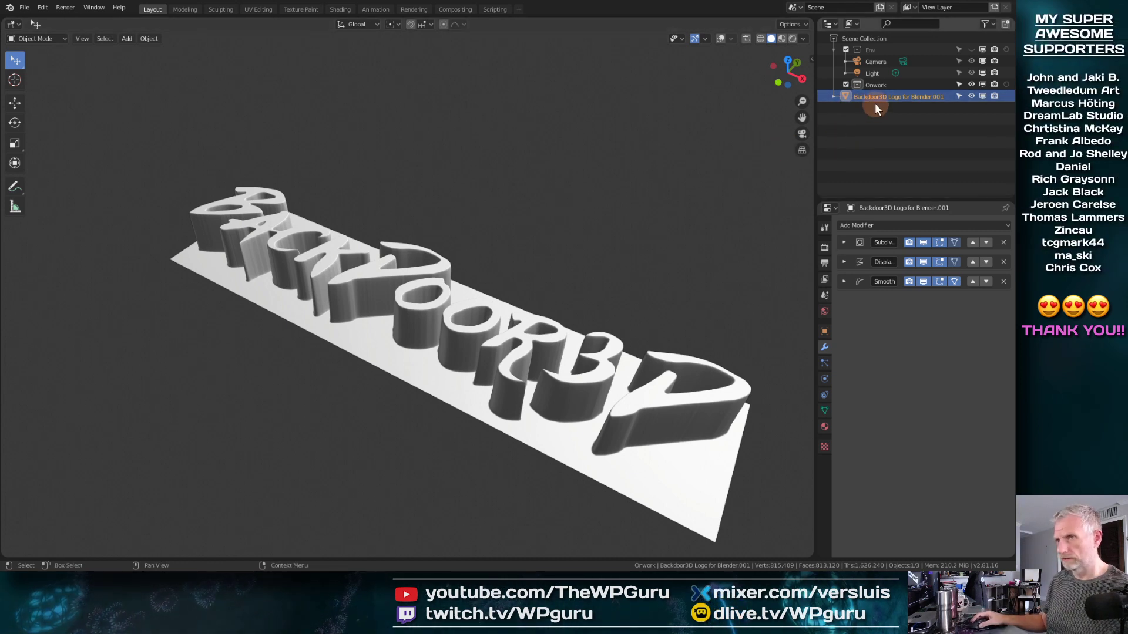
click(43, 7)
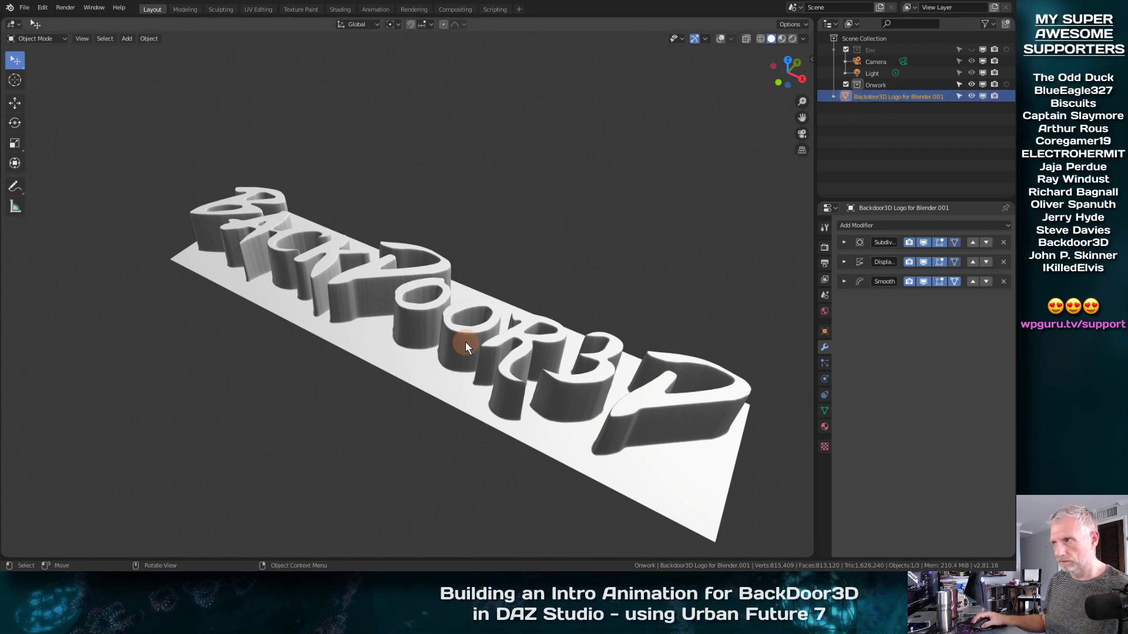
Step: Duplicate the logo in place, hide Backdoor3D Logo for Blender.000 and select Backdoor3D Logo for Blender.001
key(shift)
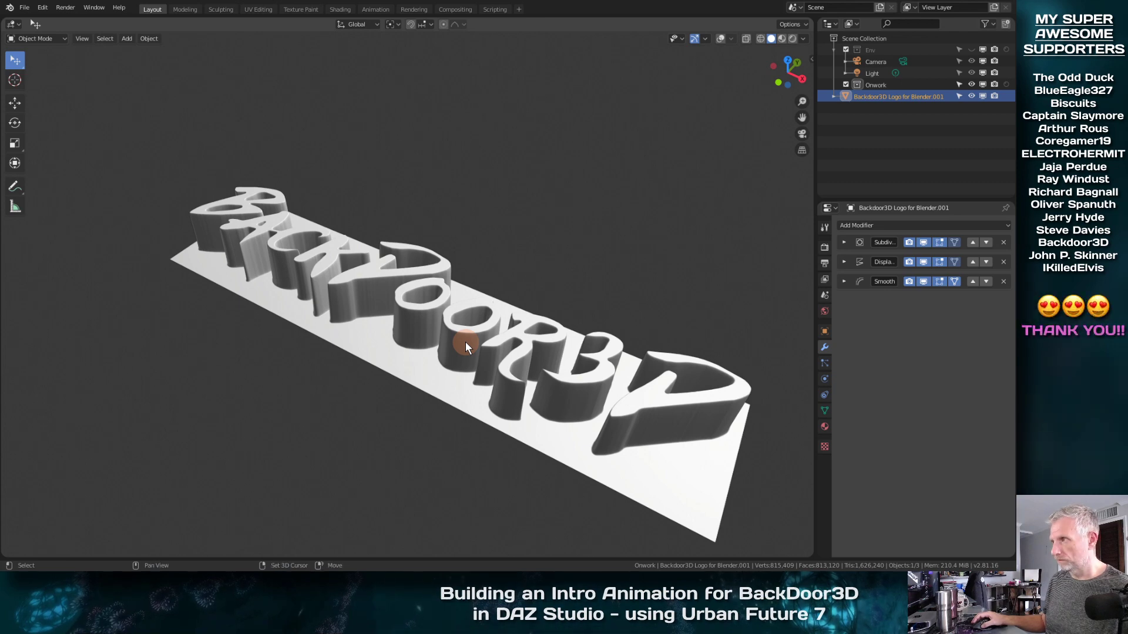
key(shift+d)
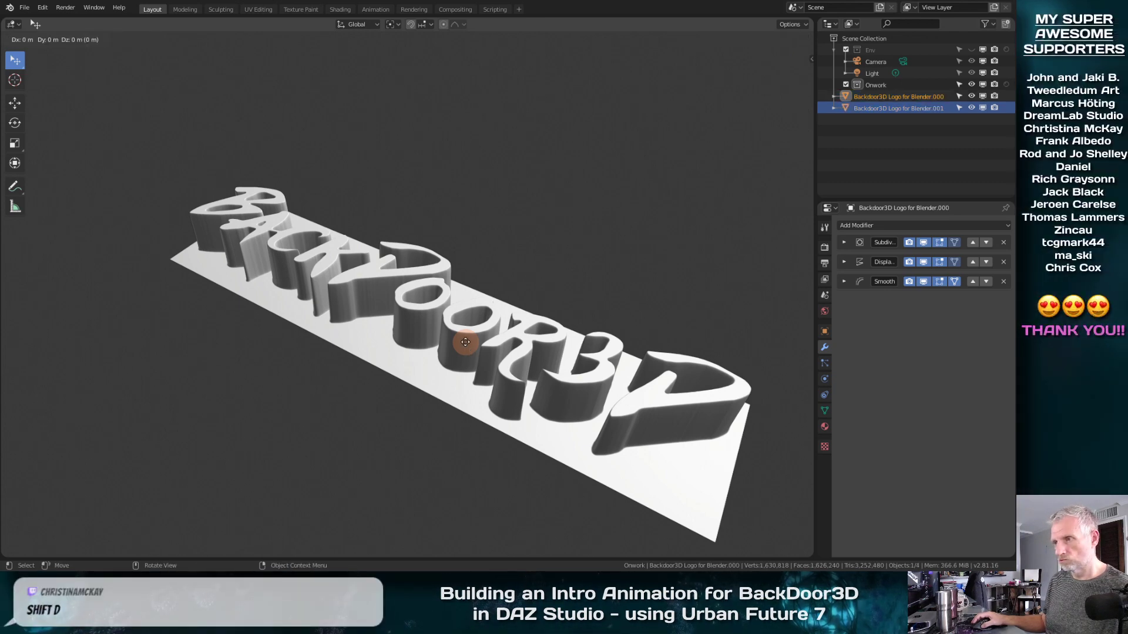
right_click(638, 213)
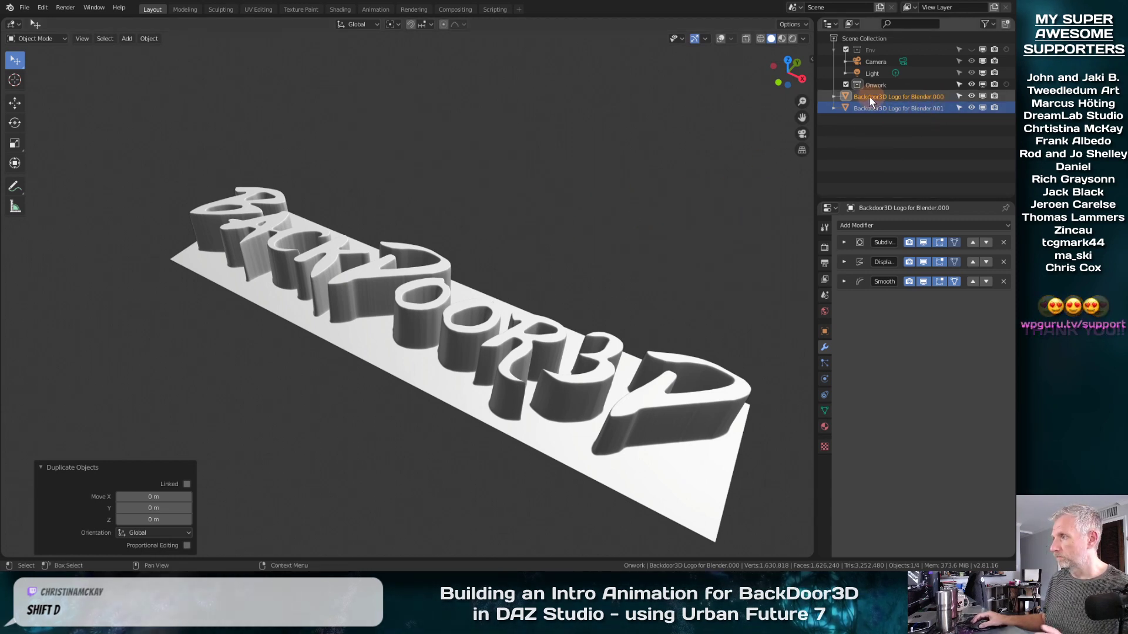
click(972, 96)
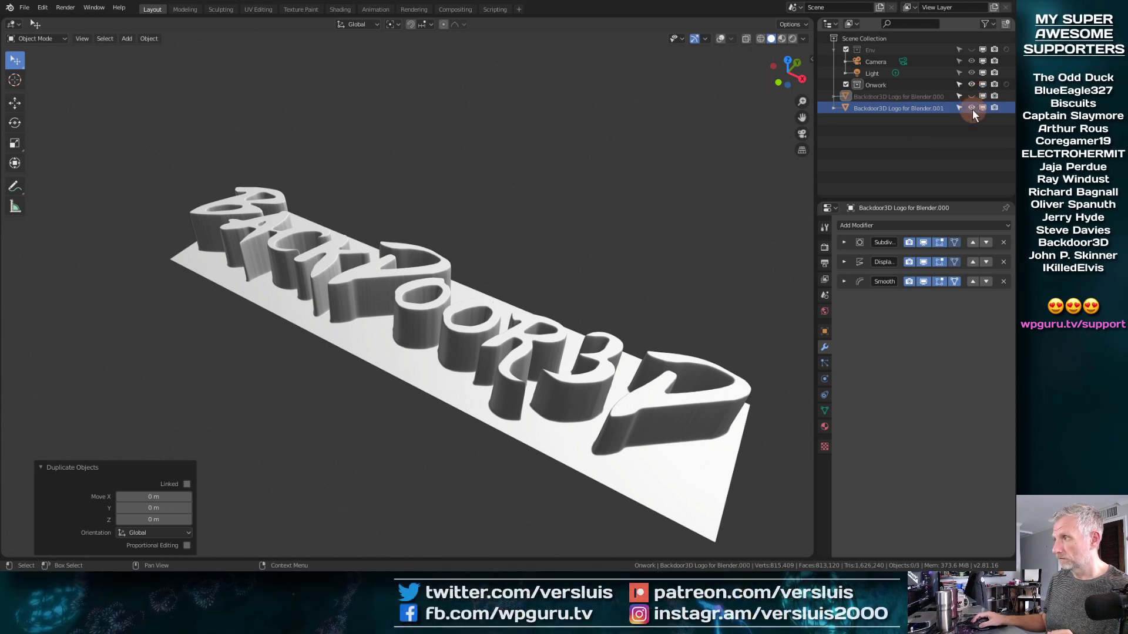
click(901, 109)
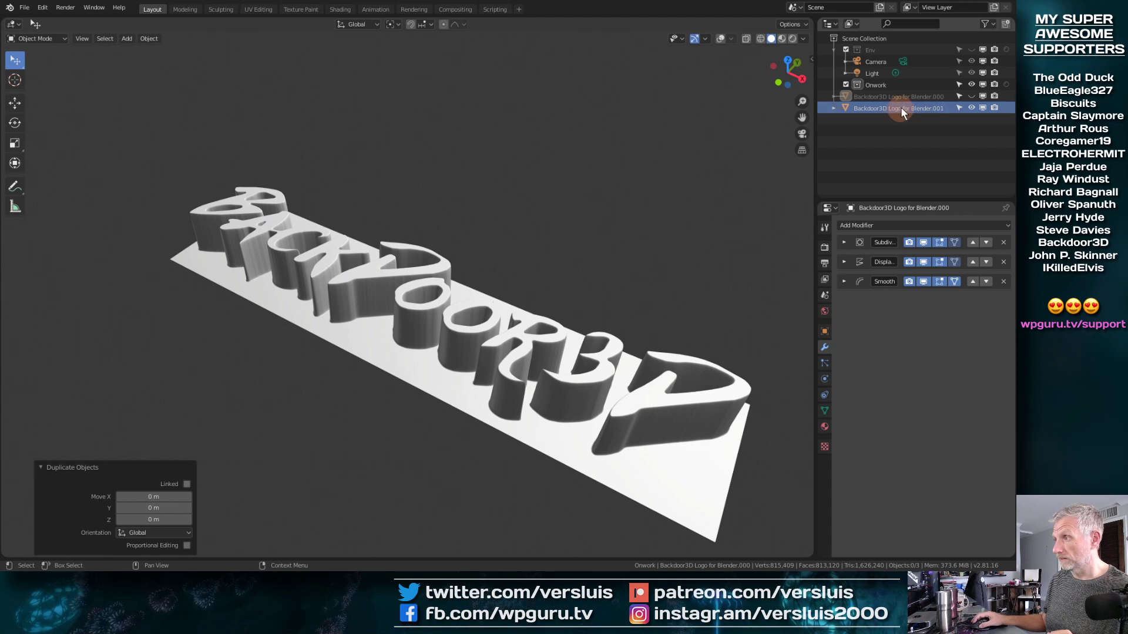
Step: Try to apply the modifiers to Backdoor3D Logo for Blender.001 from bottom to top: Smooth, Displace and Subdivision
click(844, 243)
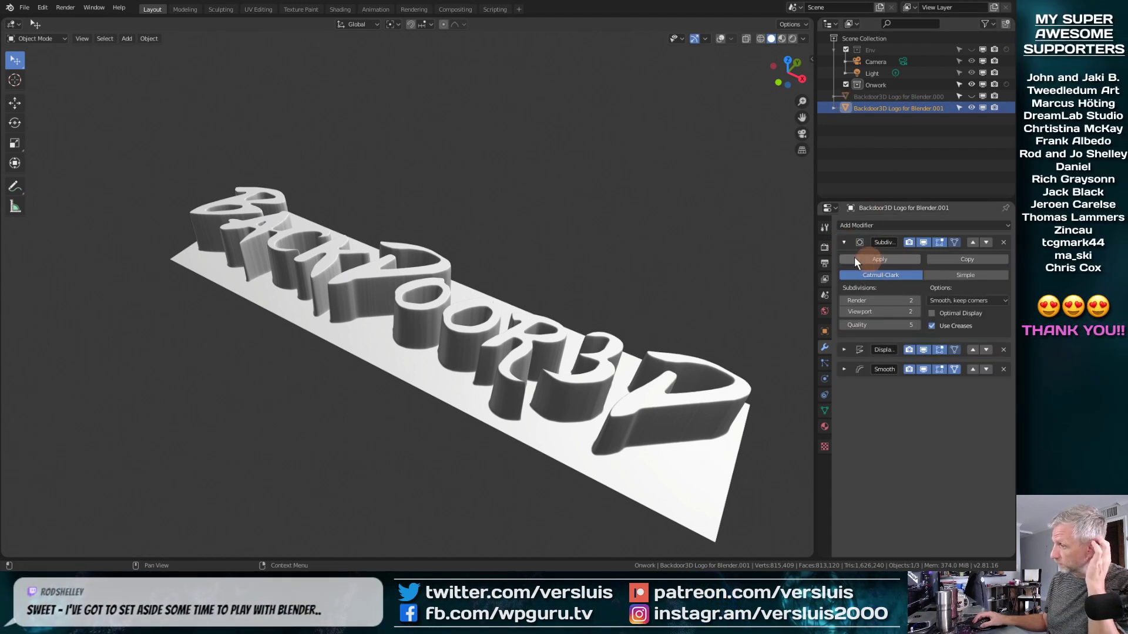
click(844, 242)
click(844, 282)
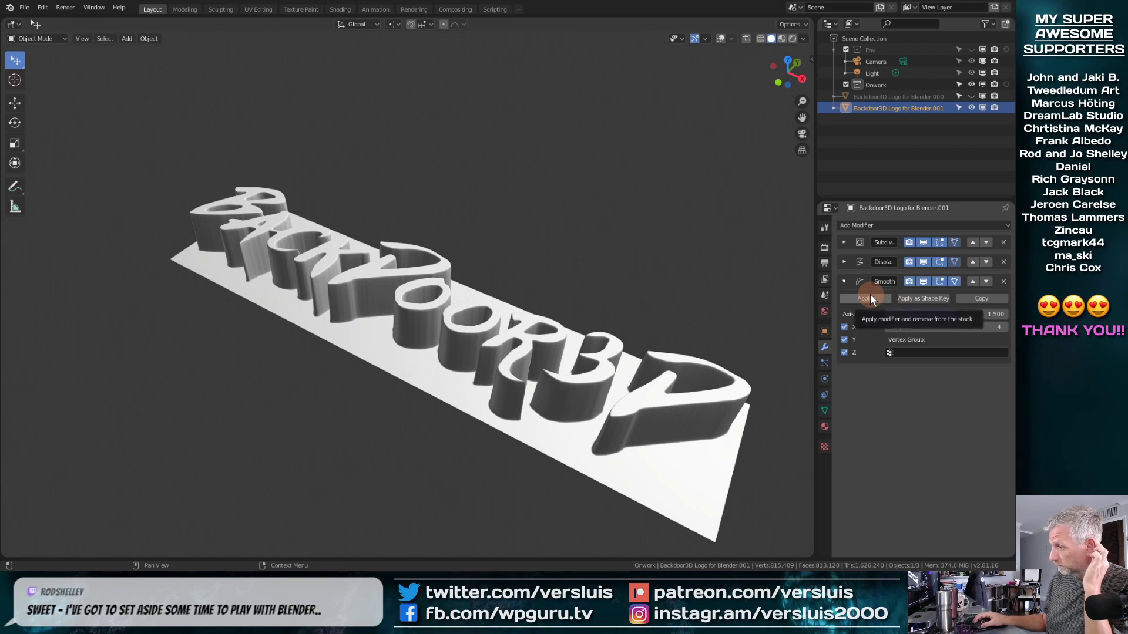
click(869, 298)
click(845, 262)
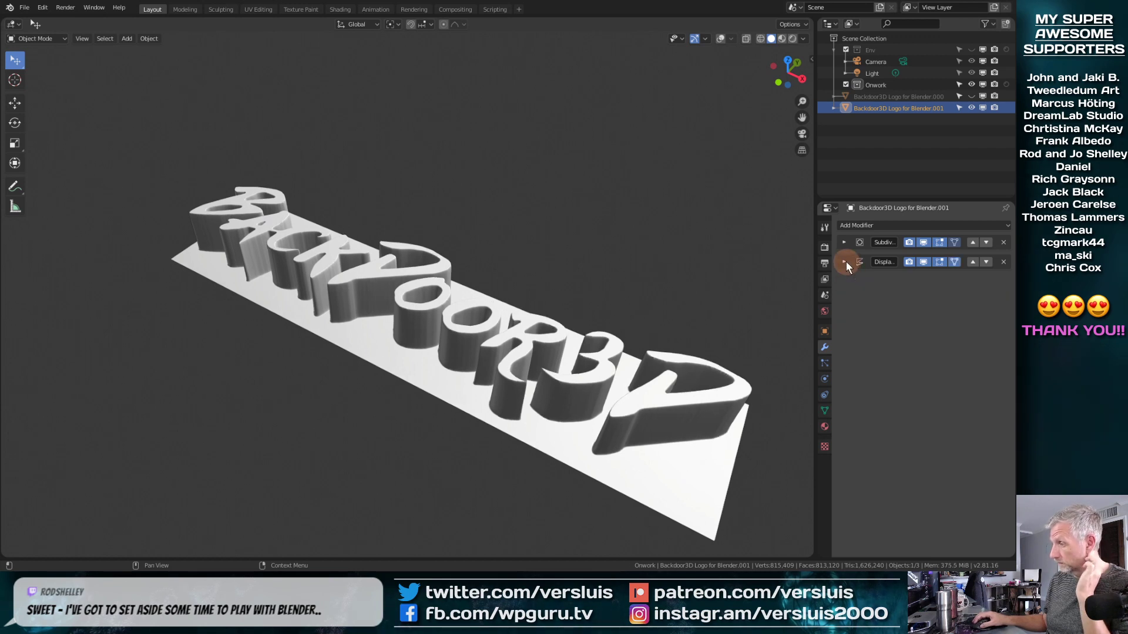
click(878, 273)
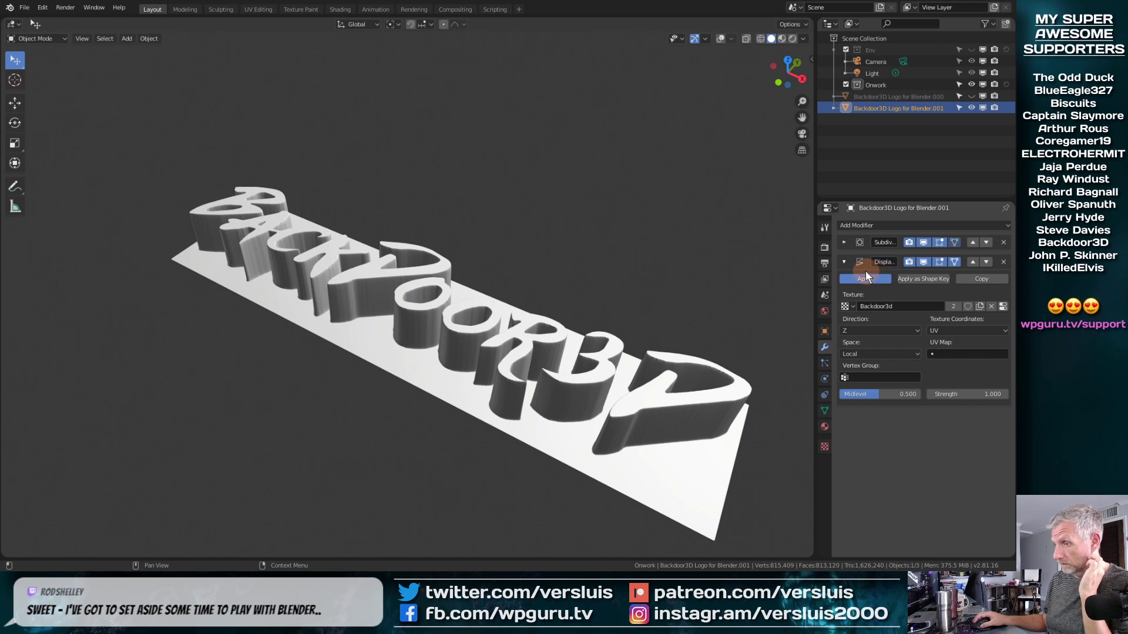
click(844, 242)
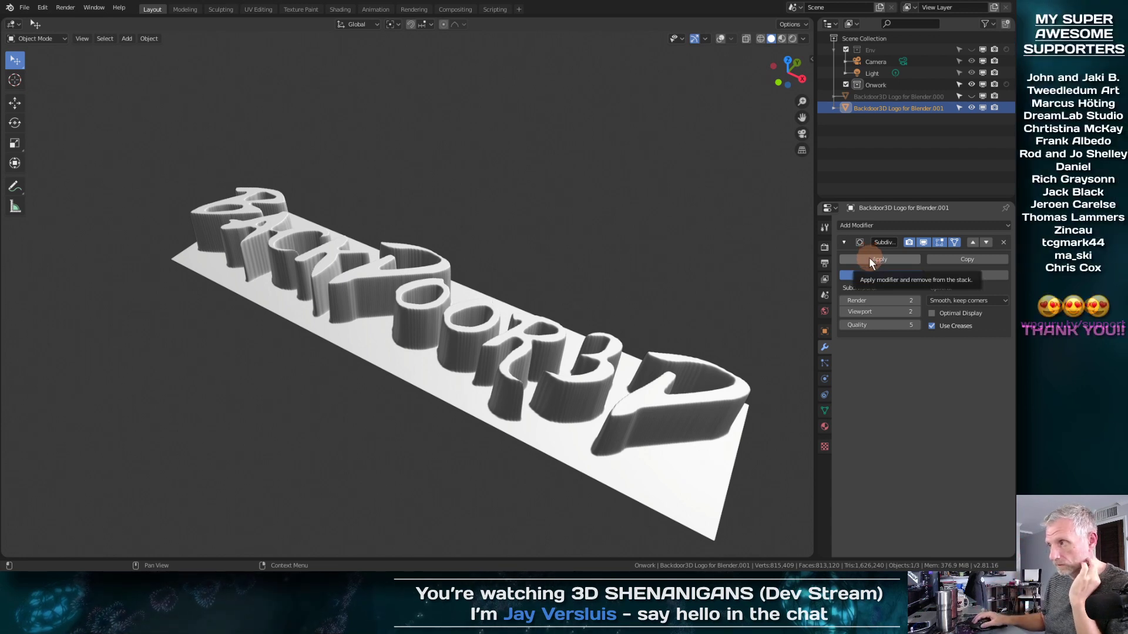
click(869, 258)
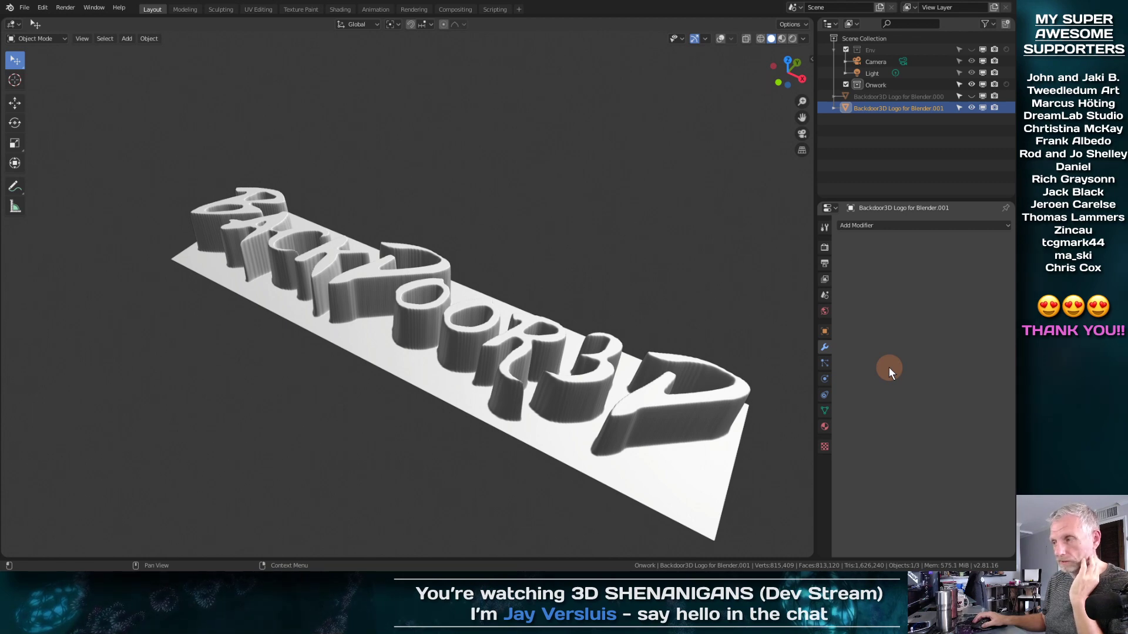
Step: Delete Backdoor3D Logo for Blender.001 and unhide Backdoor3D Logo for Blender.000
middle_drag(407, 326, 442, 299)
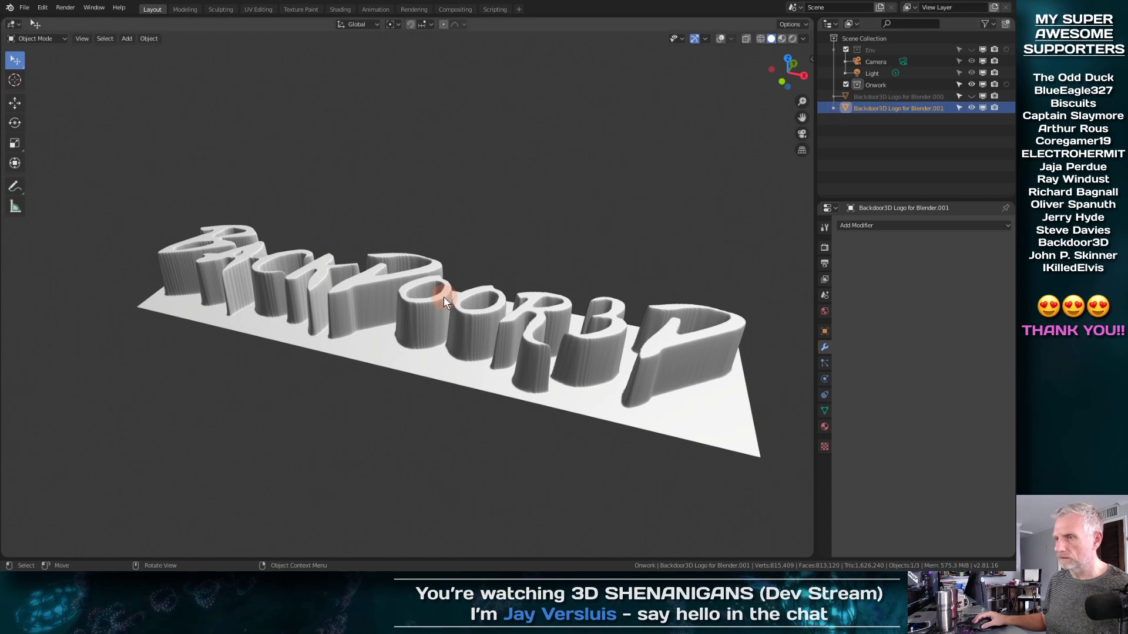
key(Delete)
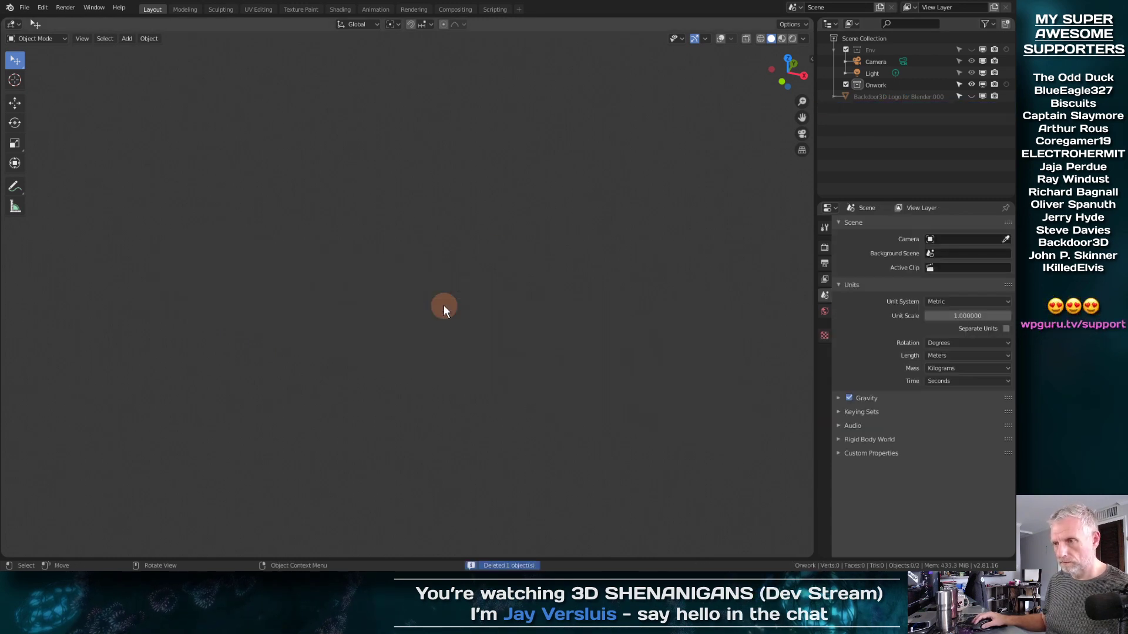
click(971, 96)
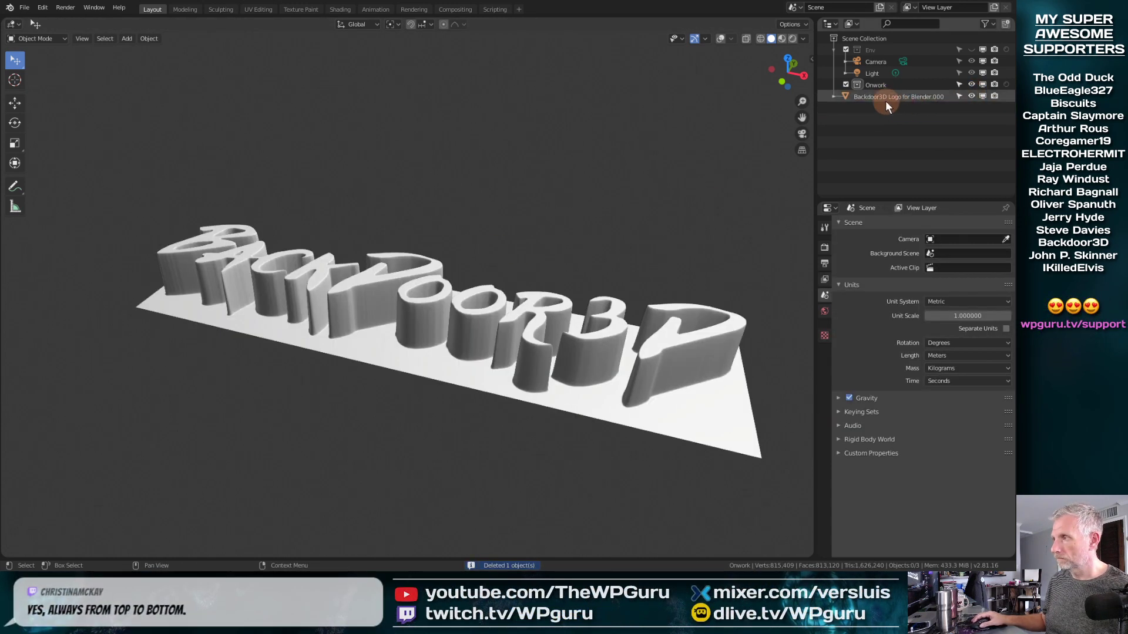
Step: Duplicate Backdoor3D Logo for Blender.000 in place, hide the source object and select the new copy
key(shift+d)
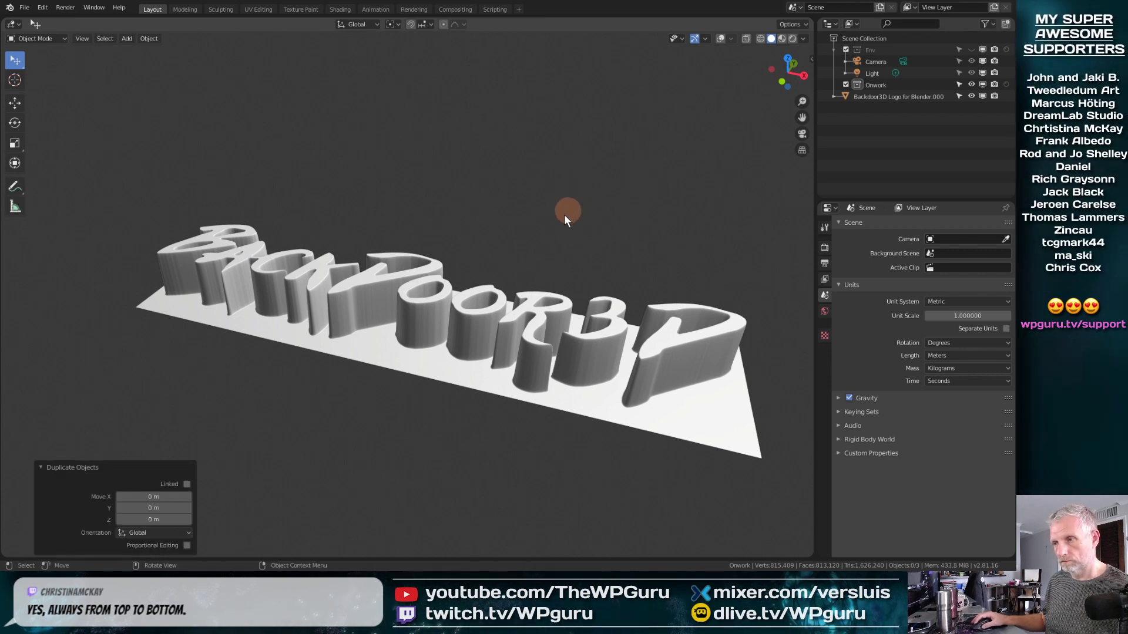
click(462, 303)
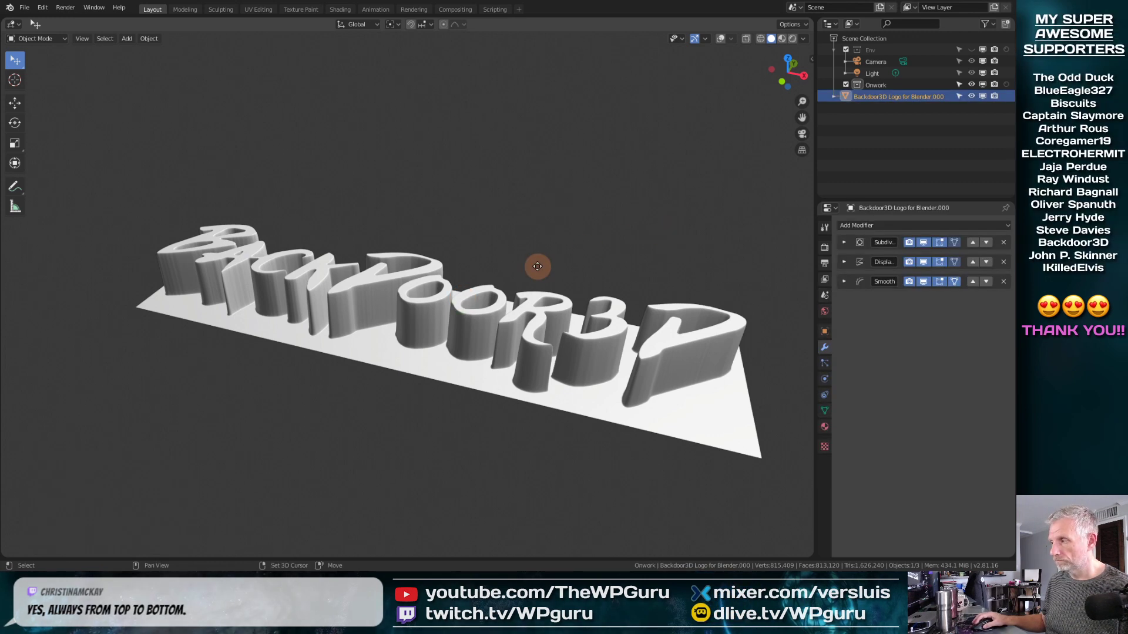
key(shift+d)
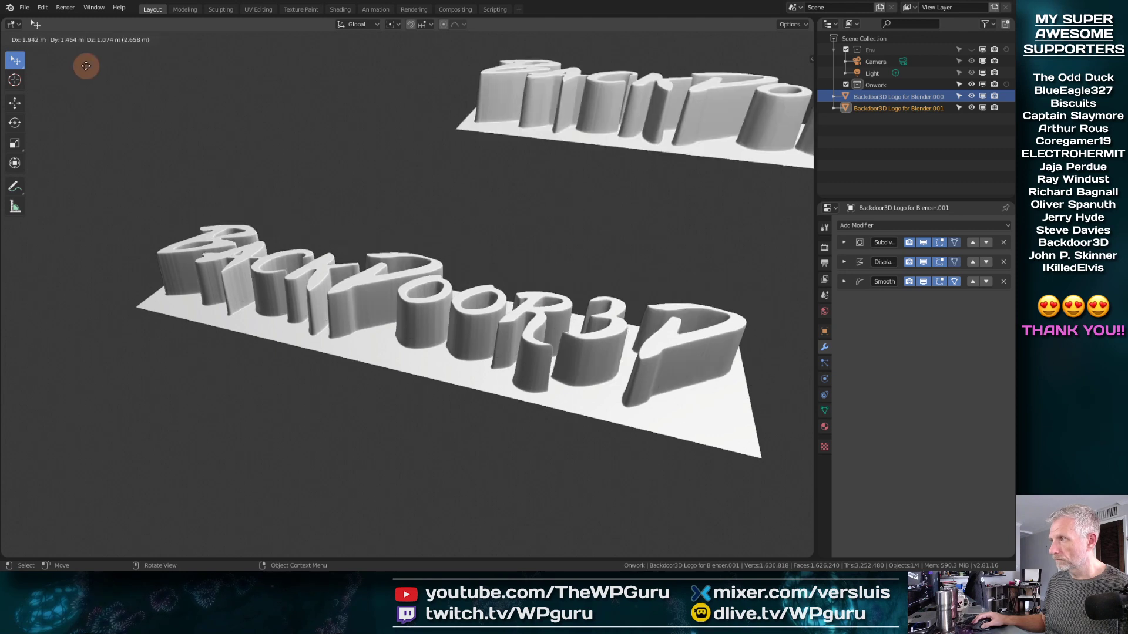
key(Escape)
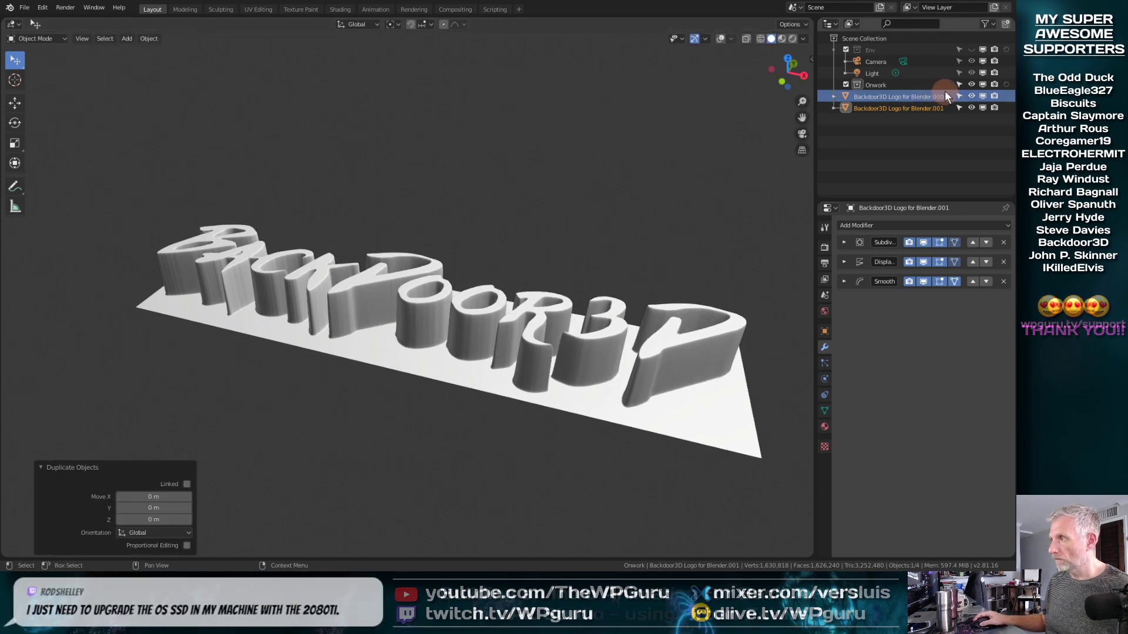
click(969, 96)
click(912, 108)
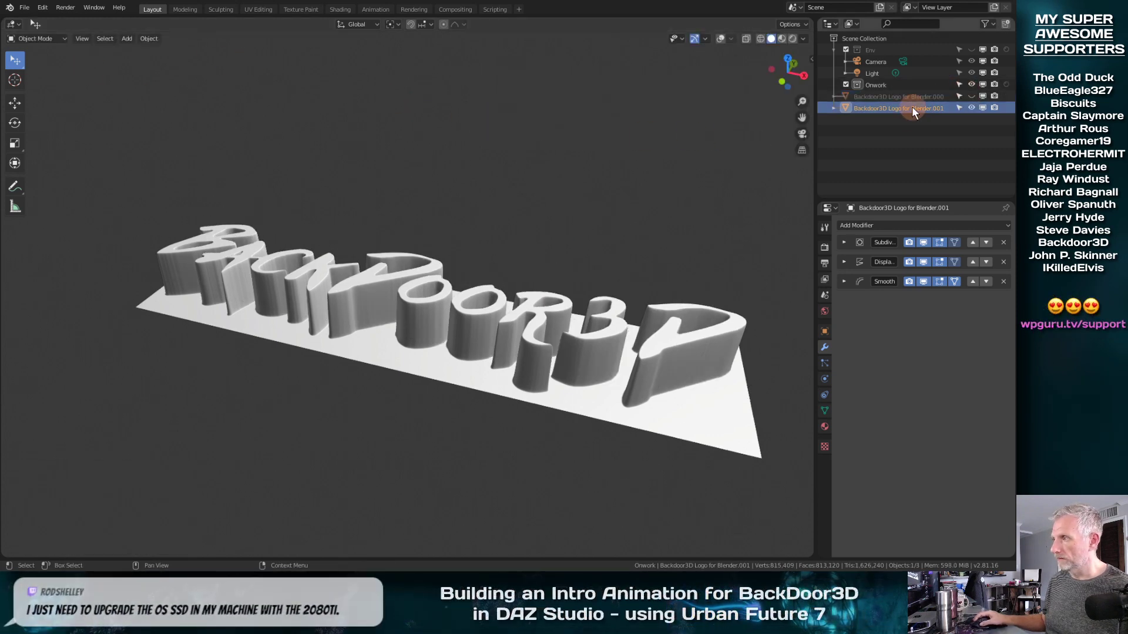
Step: Apply the modifiers on Backdoor3D Logo for Blender.001 from top to bottom: Subdivision, Displace and Smooth
click(844, 242)
click(853, 255)
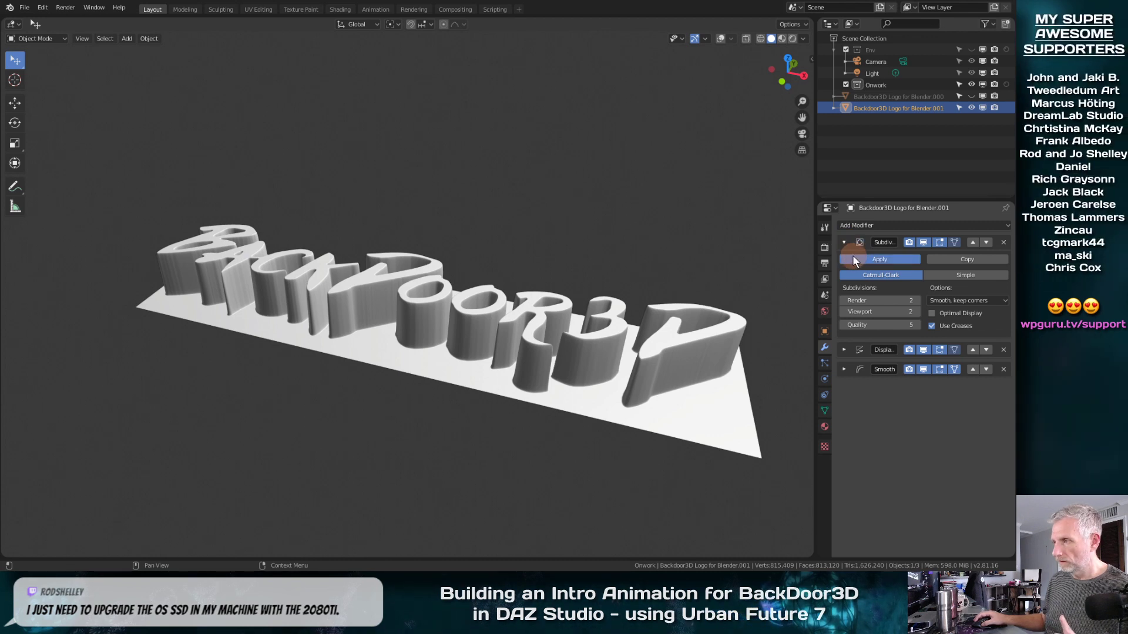
click(844, 242)
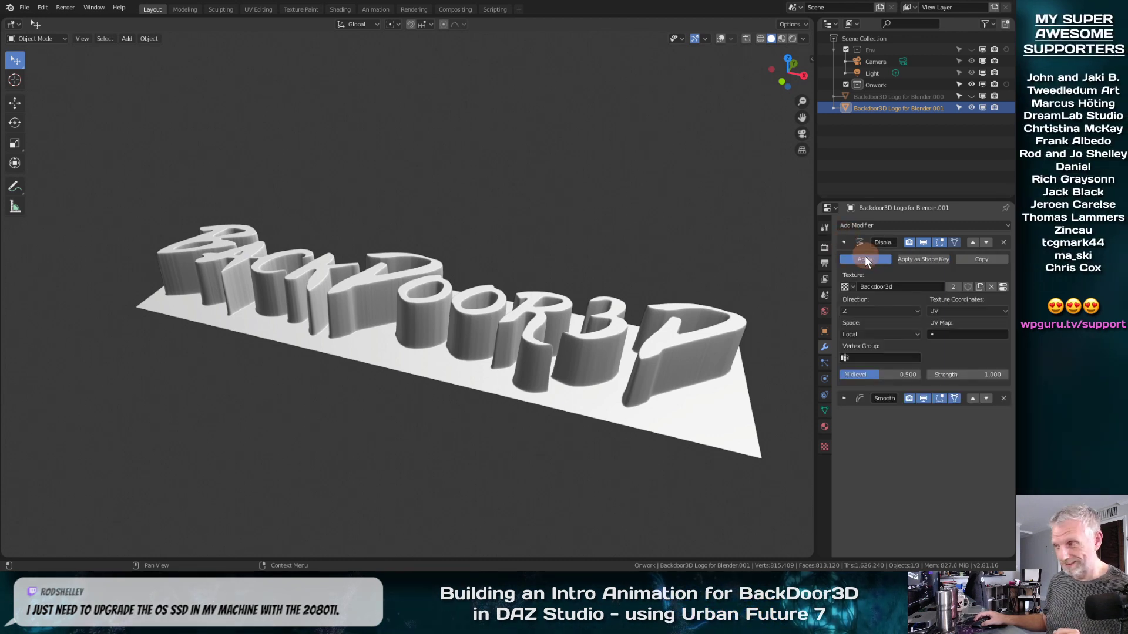
click(844, 242)
click(877, 259)
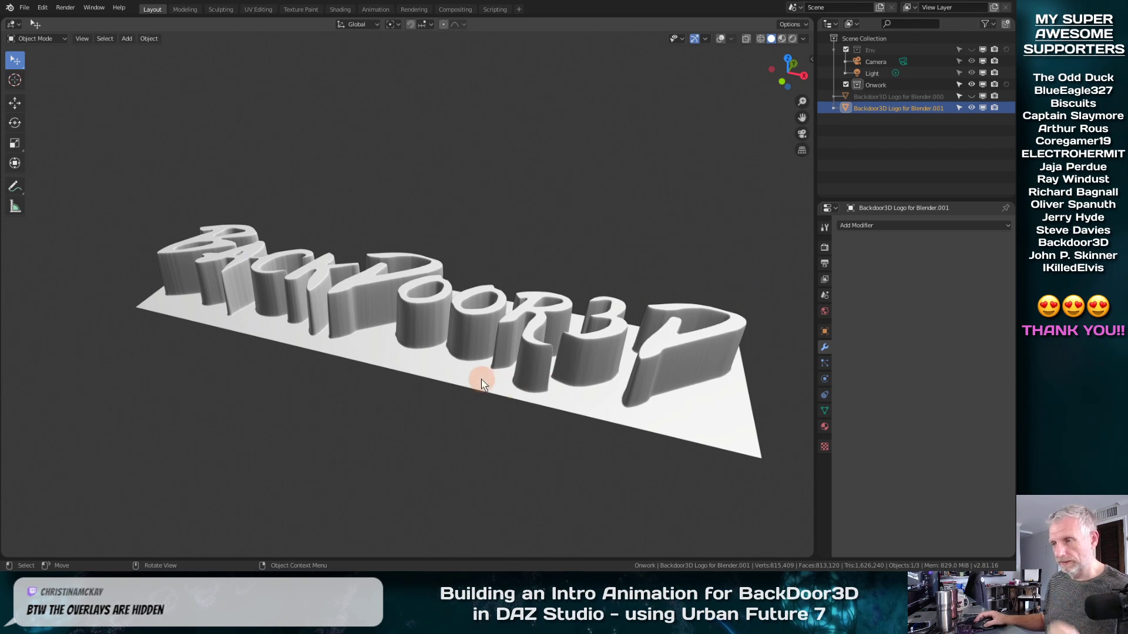
Step: Add a Remesh modifier to Backdoor3D Logo for Blender.001
mouse_move(478, 378)
middle_down()
mouse_move(491, 379)
mouse_move(478, 396)
middle_up()
click(884, 227)
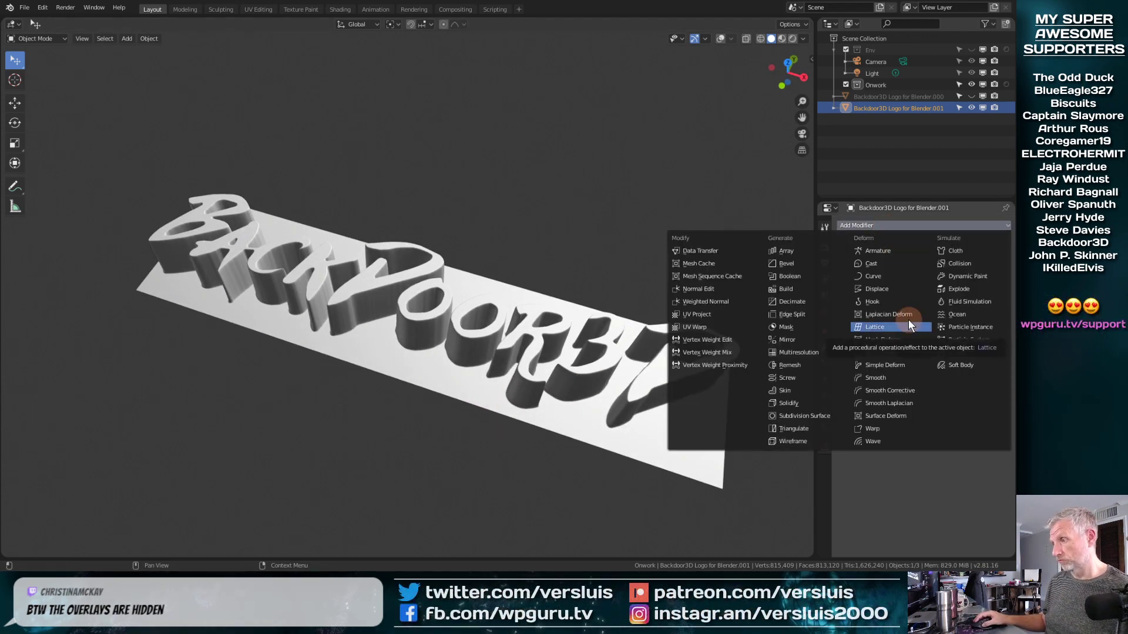
click(808, 367)
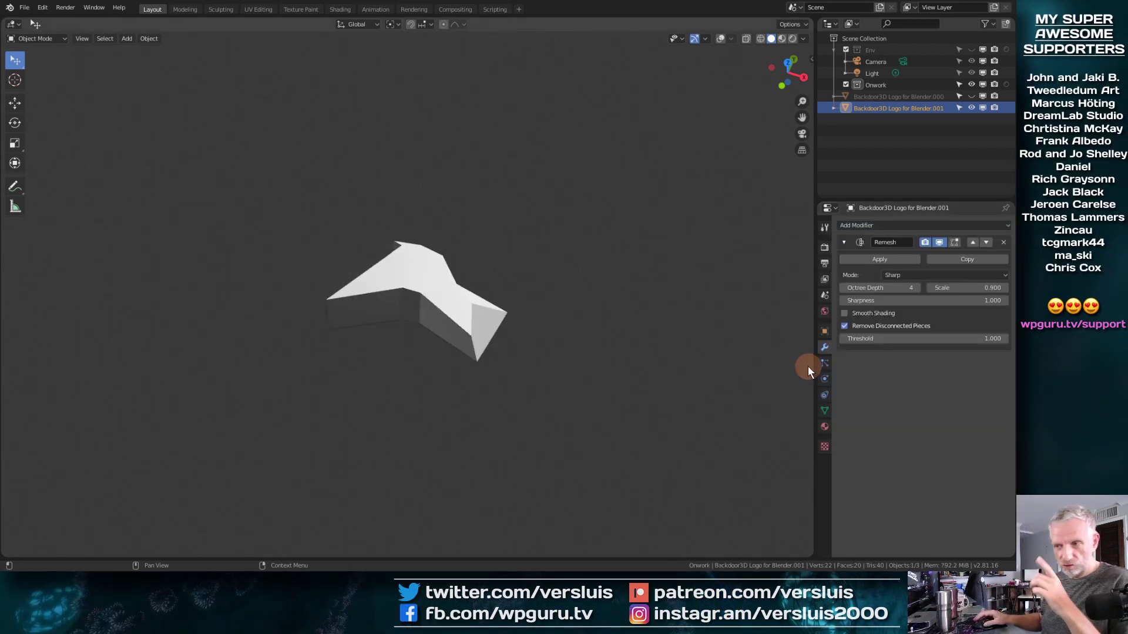
scroll(415, 328, up, 5)
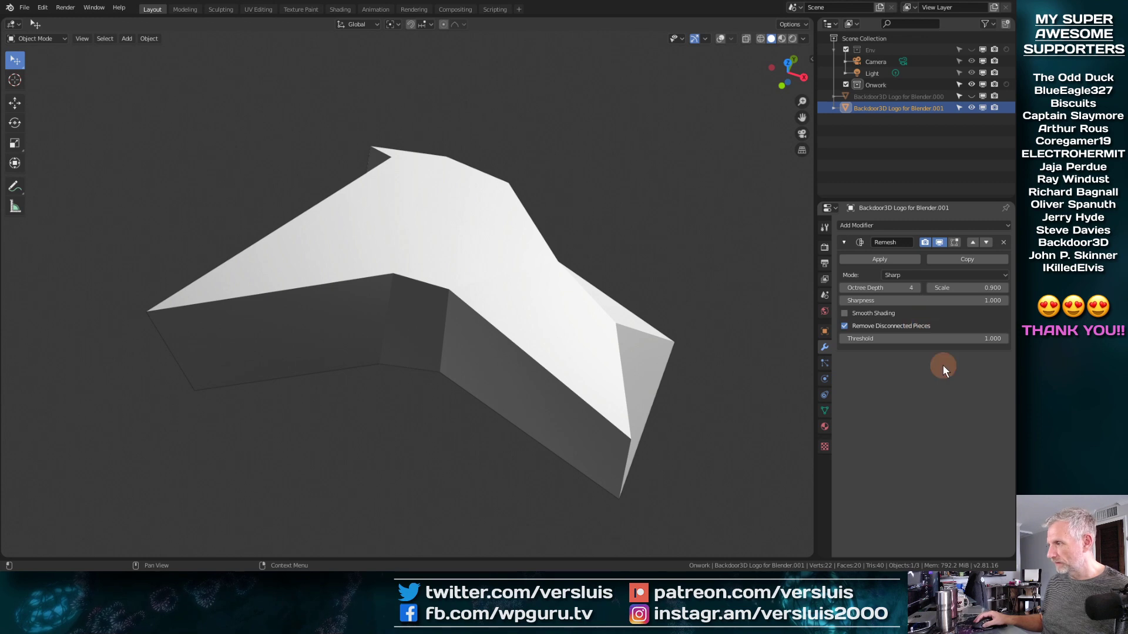
Step: Raise the Remesh modifier's octree depth one level at a time to 10, checking the logo's shape
click(917, 288)
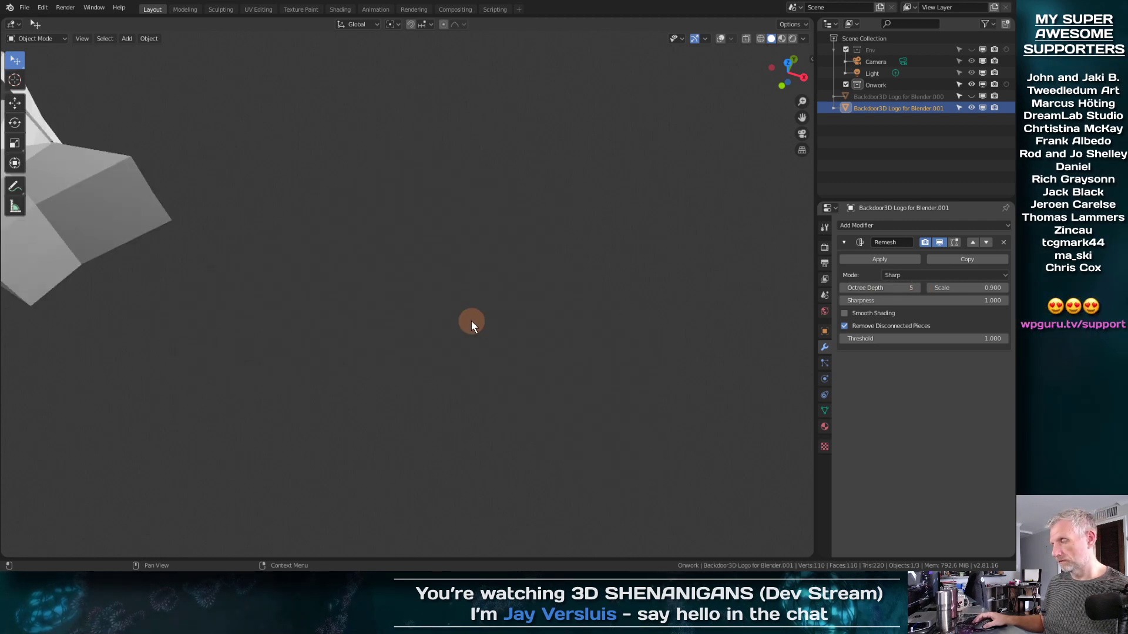
scroll(471, 321, down, 6)
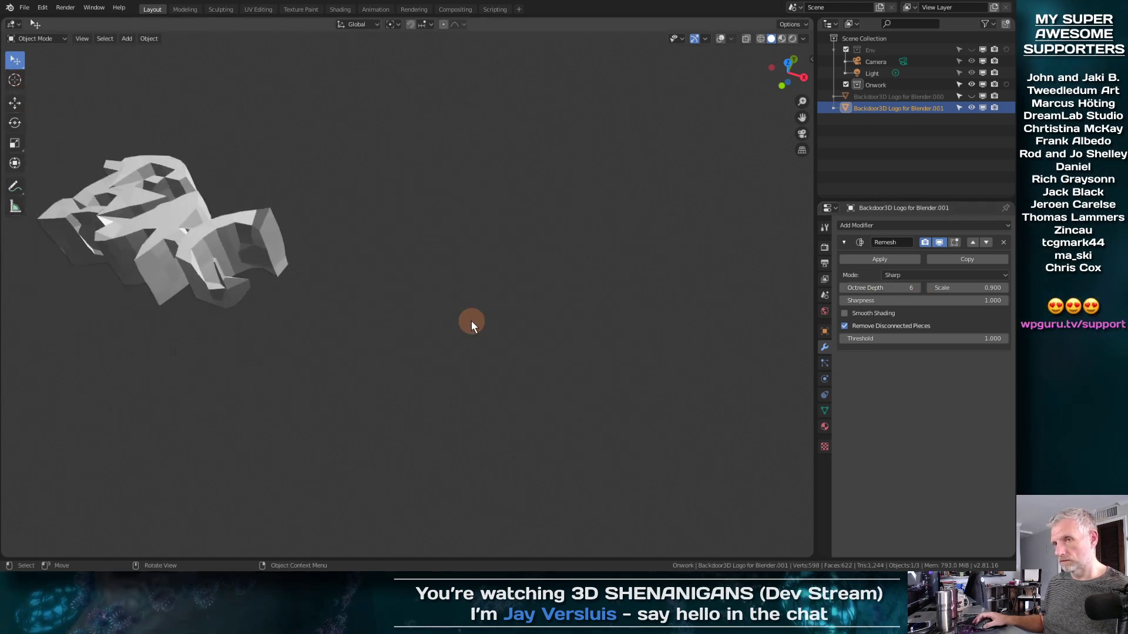
click(911, 290)
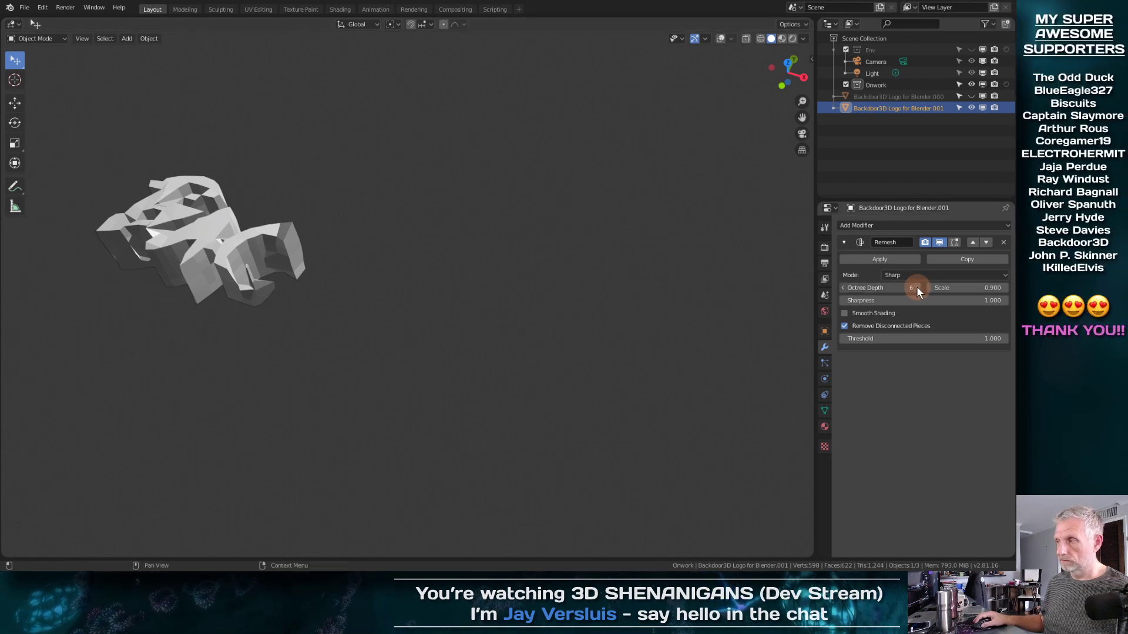
click(916, 288)
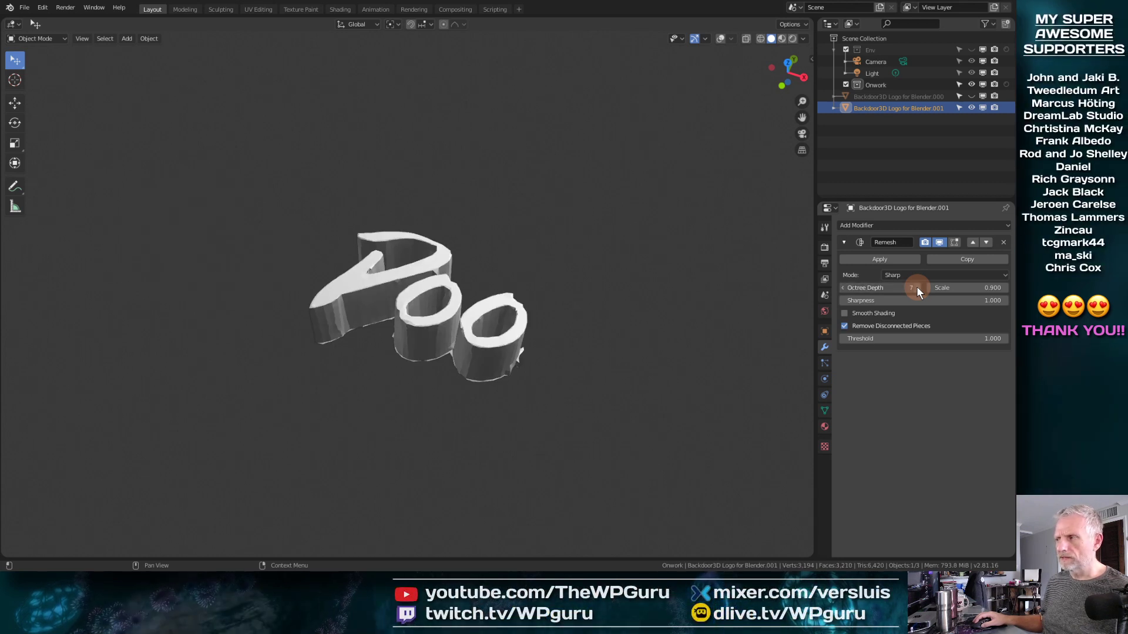
click(916, 287)
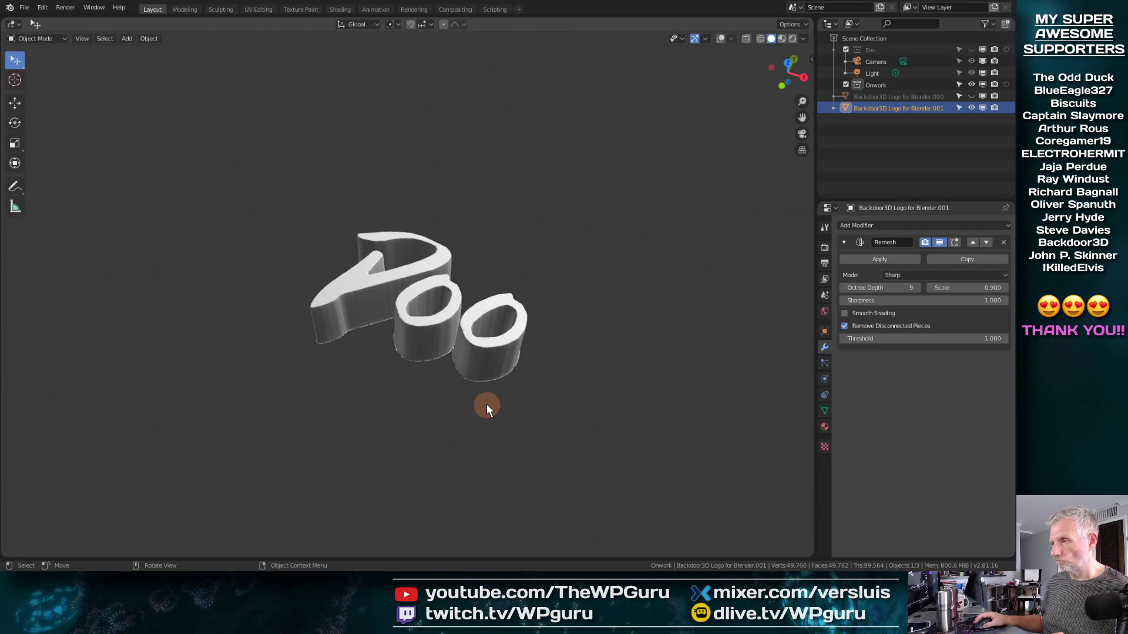
middle_drag(509, 360, 541, 330)
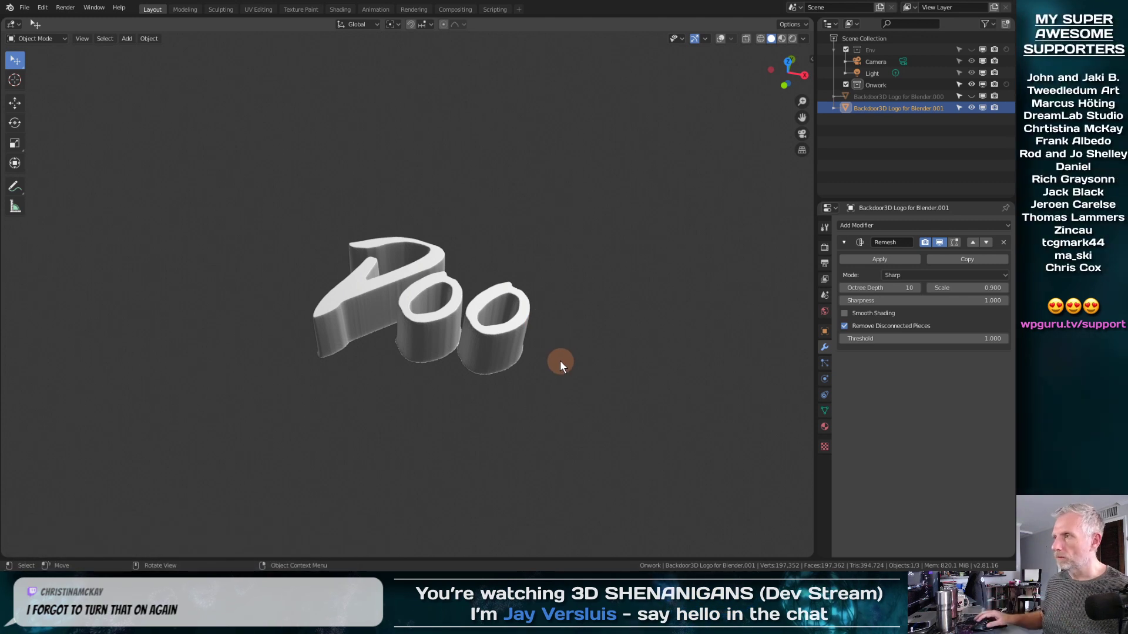
Step: Turn on the viewport overlays and view the remeshed logo from above
click(731, 39)
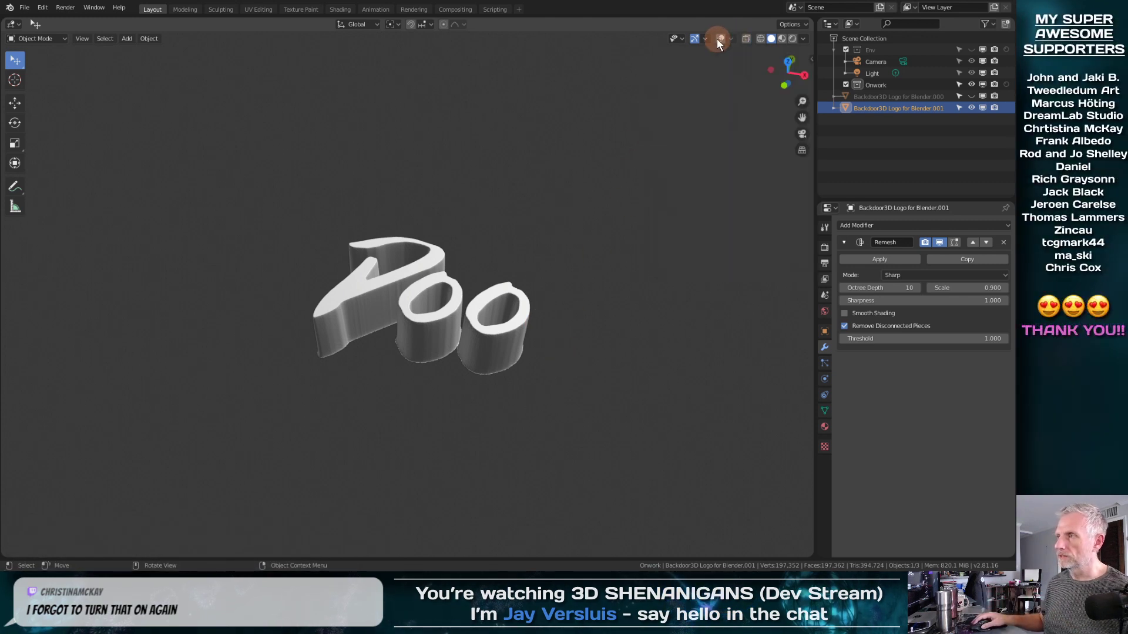
click(720, 38)
middle_drag(689, 238, 607, 339)
scroll(607, 339, up, 1)
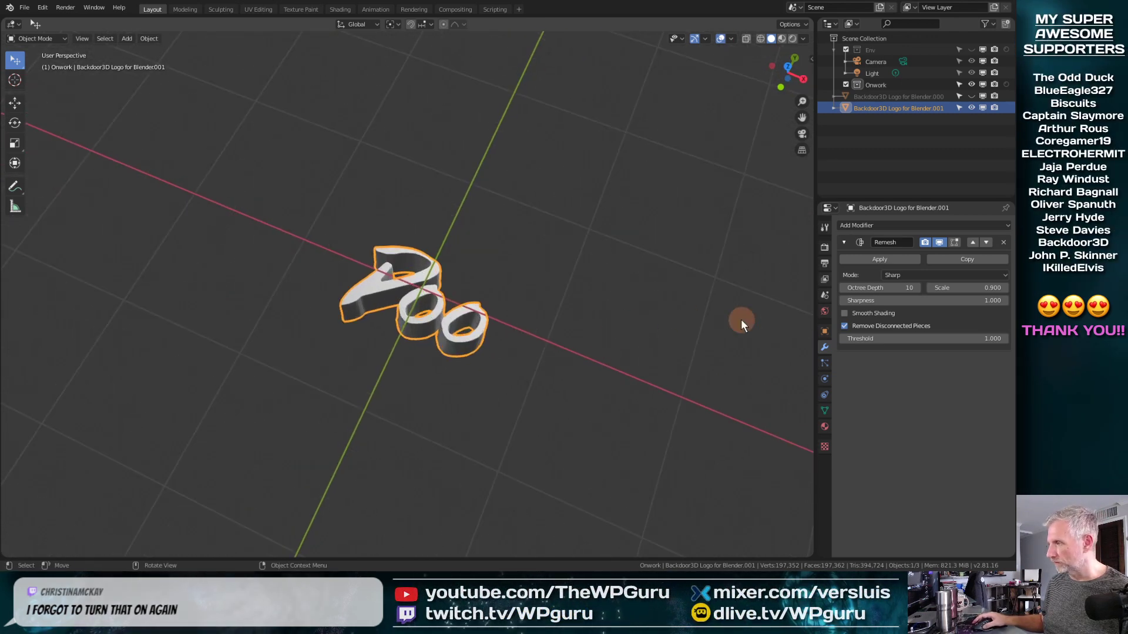
Step: Set the Remesh modifier's octree depth to 8 and turn off Remove Disconnected Pieces
click(914, 288)
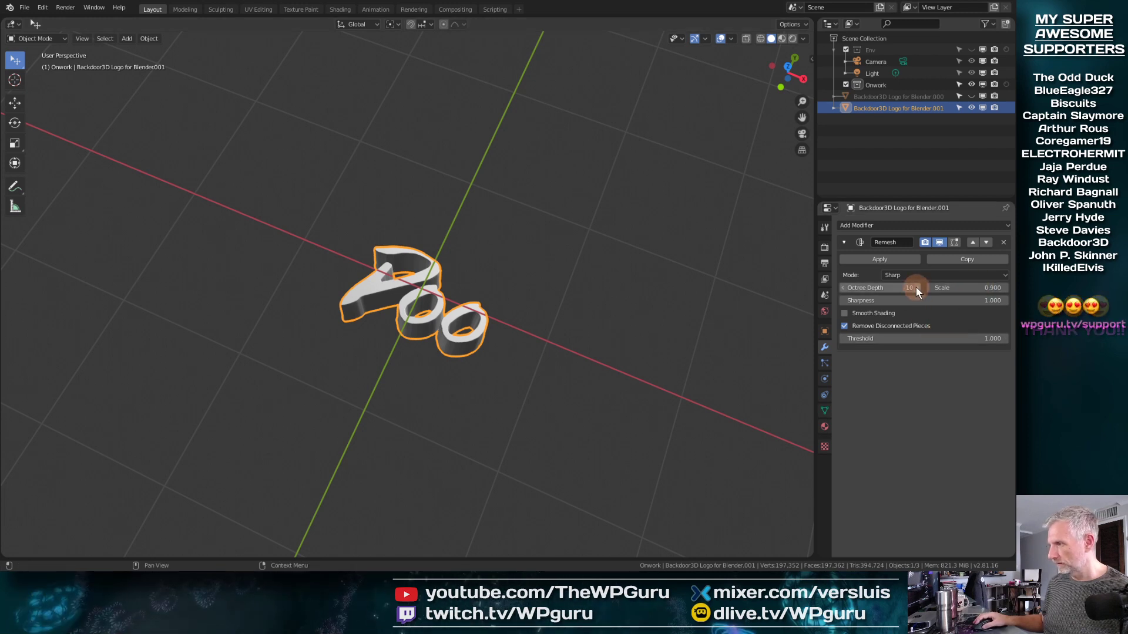
text(2)
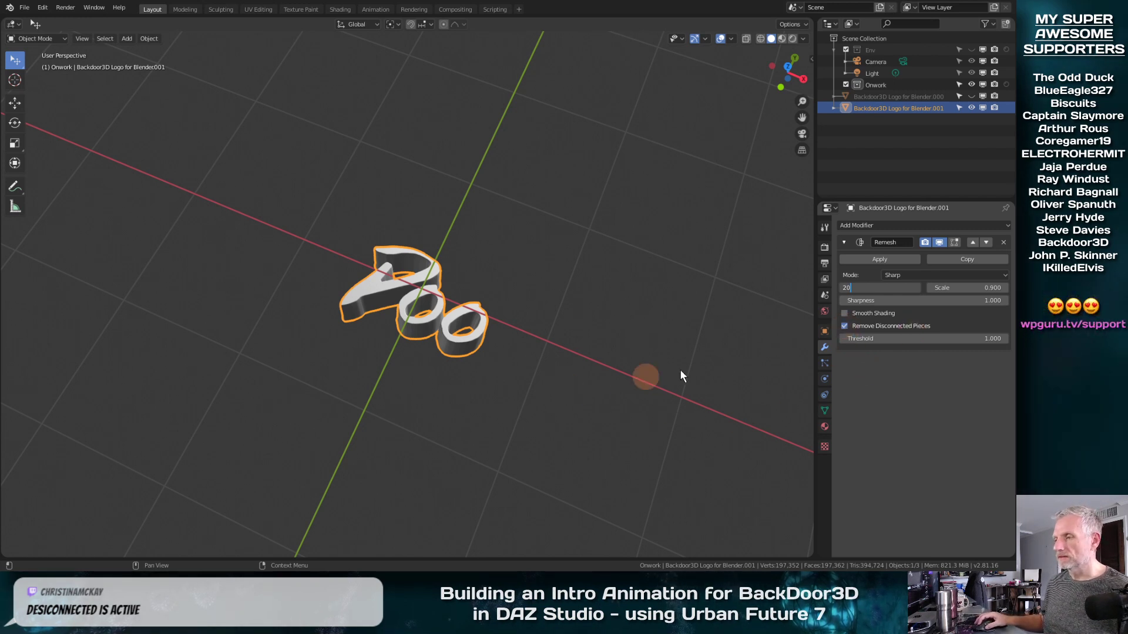
click(853, 328)
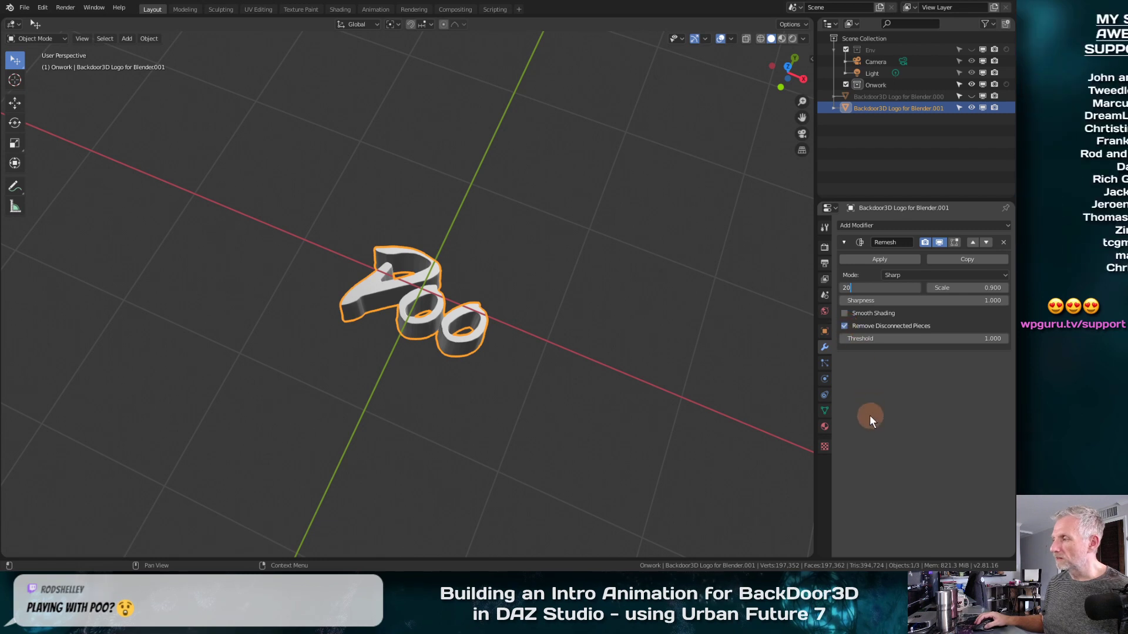
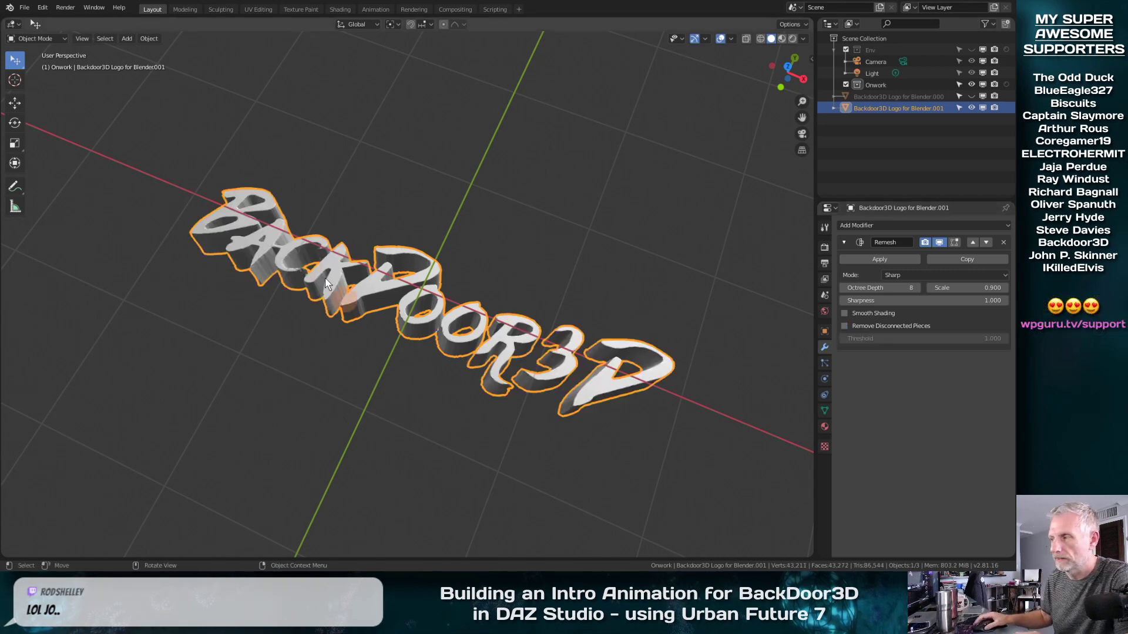
Step: Enable Smooth Shading on the Remesh modifier and inspect the letters' edges and sides from several angles
scroll(301, 281, up, 5)
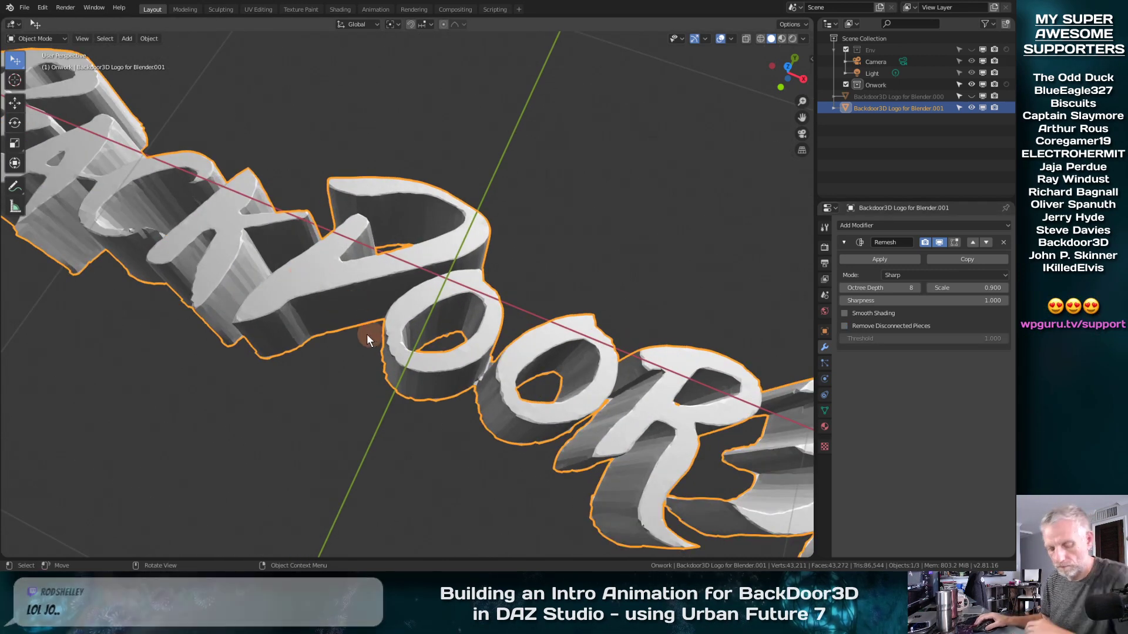
middle_drag(371, 364, 392, 238)
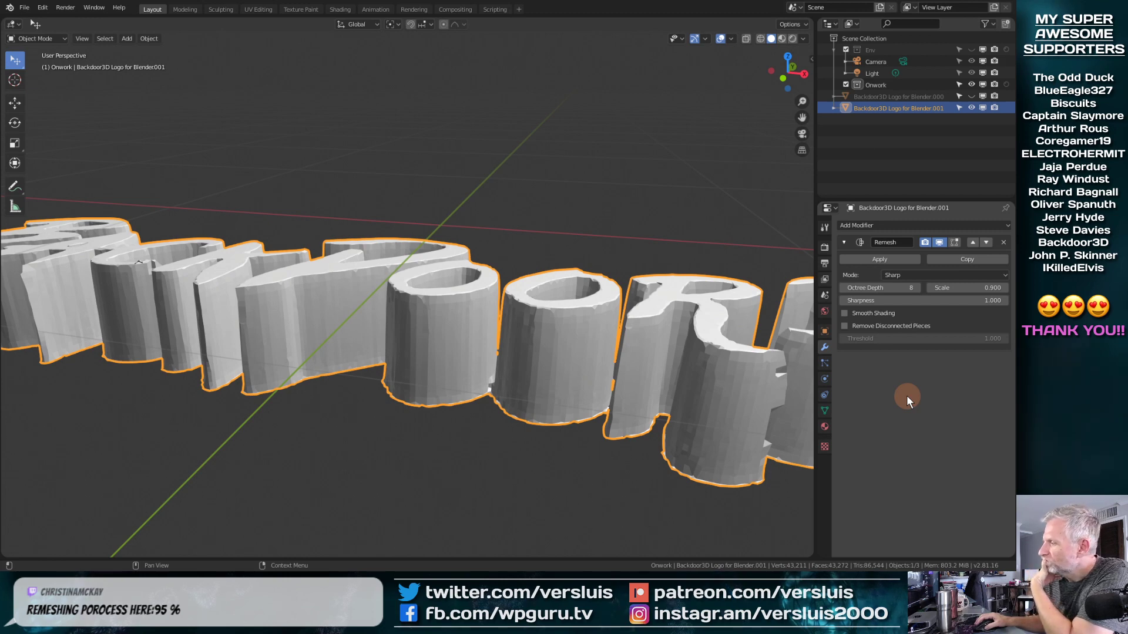
middle_drag(453, 360, 472, 311)
scroll(498, 467, down, 5)
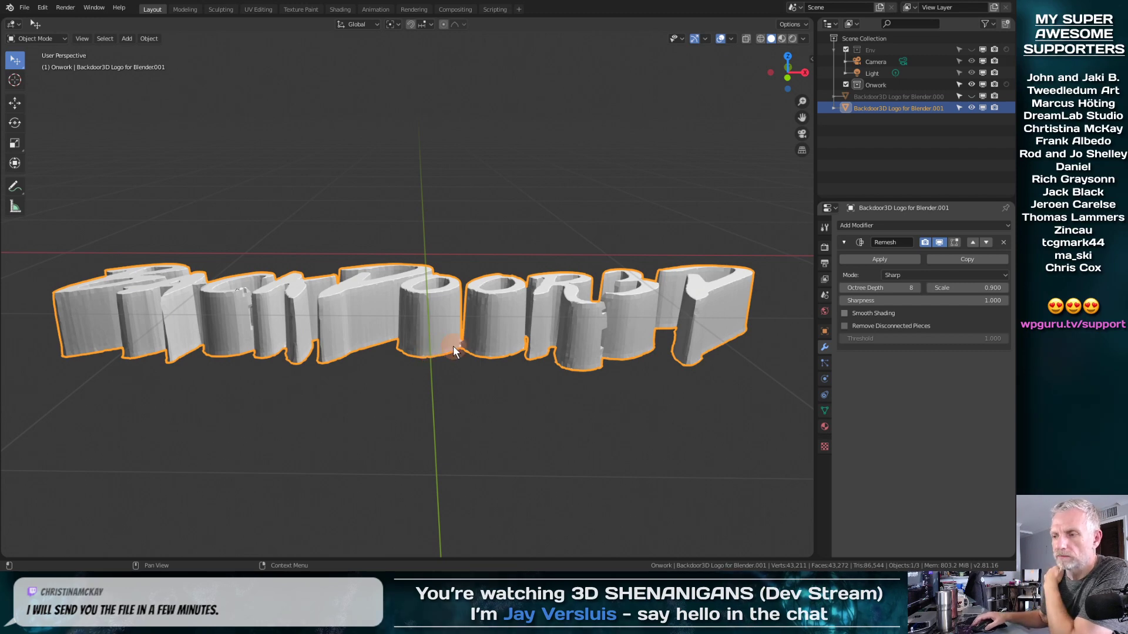
middle_drag(450, 343, 413, 324)
scroll(465, 421, up, 5)
scroll(534, 306, up, 2)
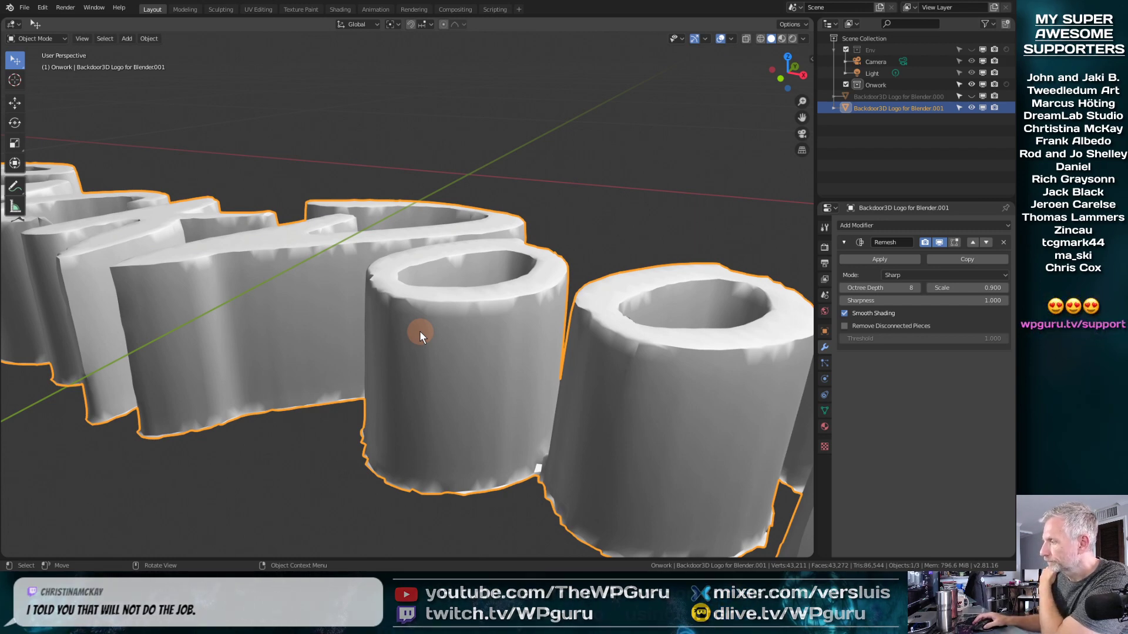
middle_drag(524, 381, 557, 418)
scroll(579, 412, down, 5)
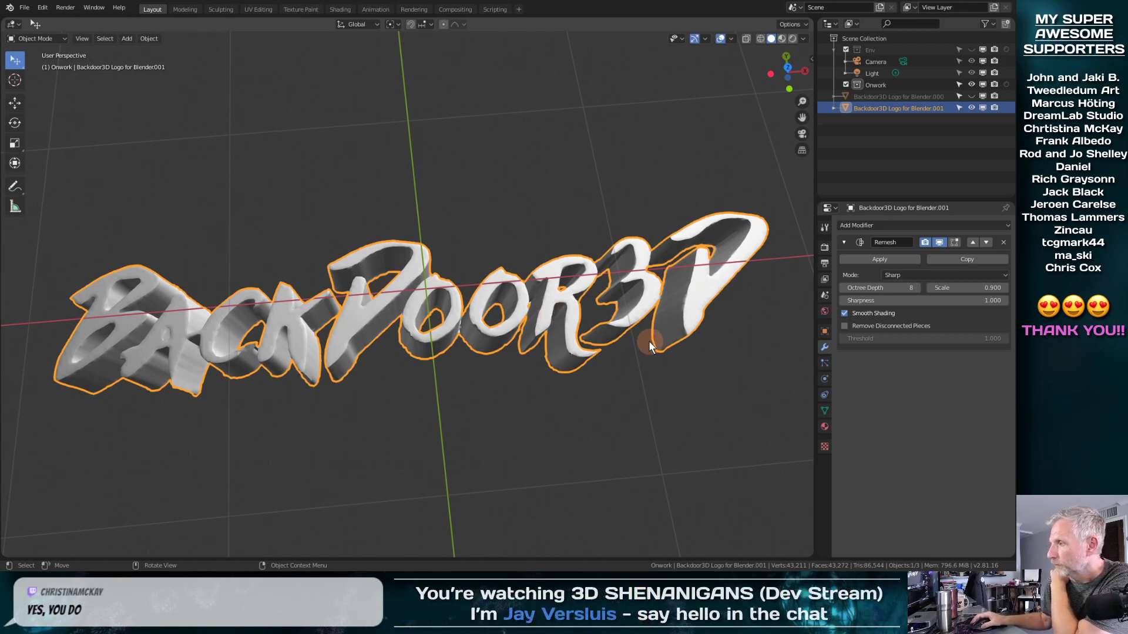
middle_drag(648, 341, 657, 281)
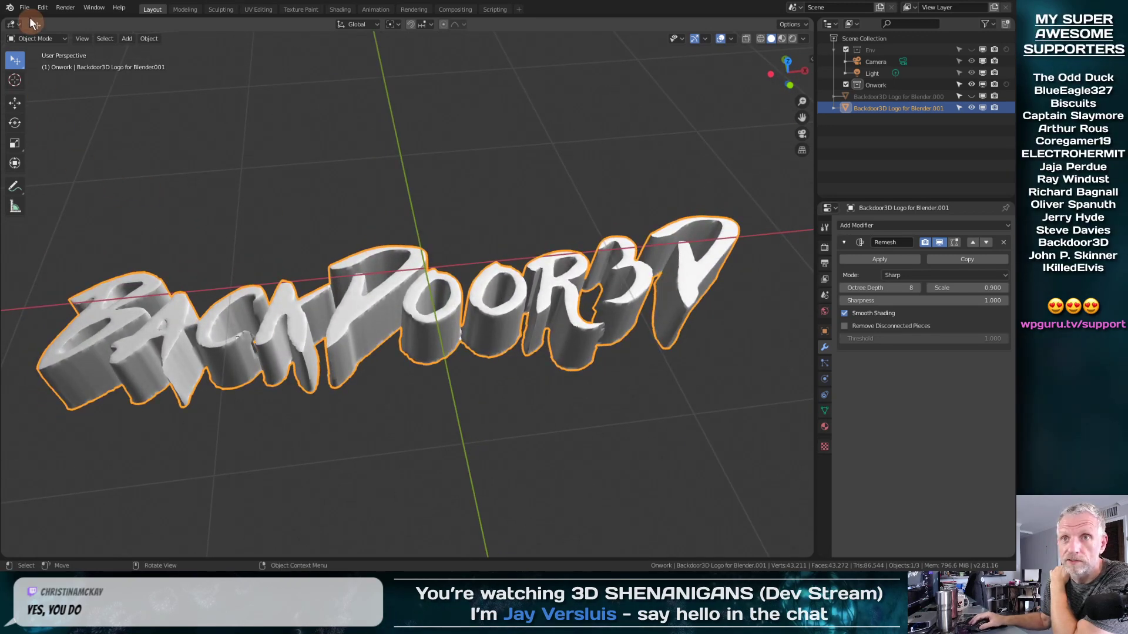
Step: Start a Wavefront OBJ export into the Geometry folder and name the file Backdoor v3.obj
click(25, 8)
mouse_move(79, 175)
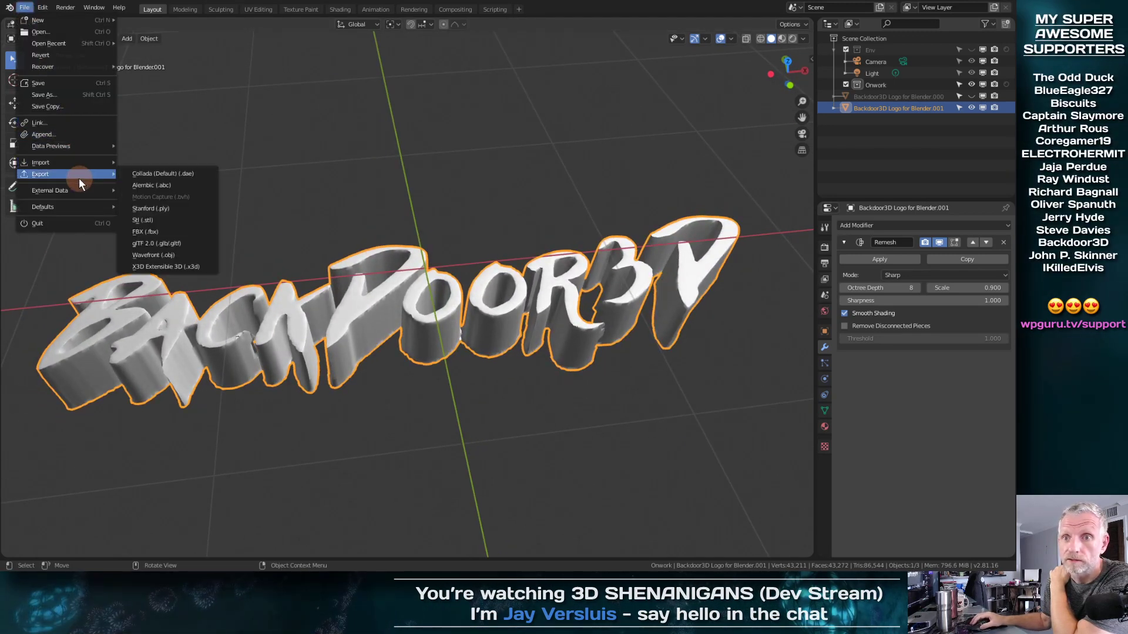
click(187, 255)
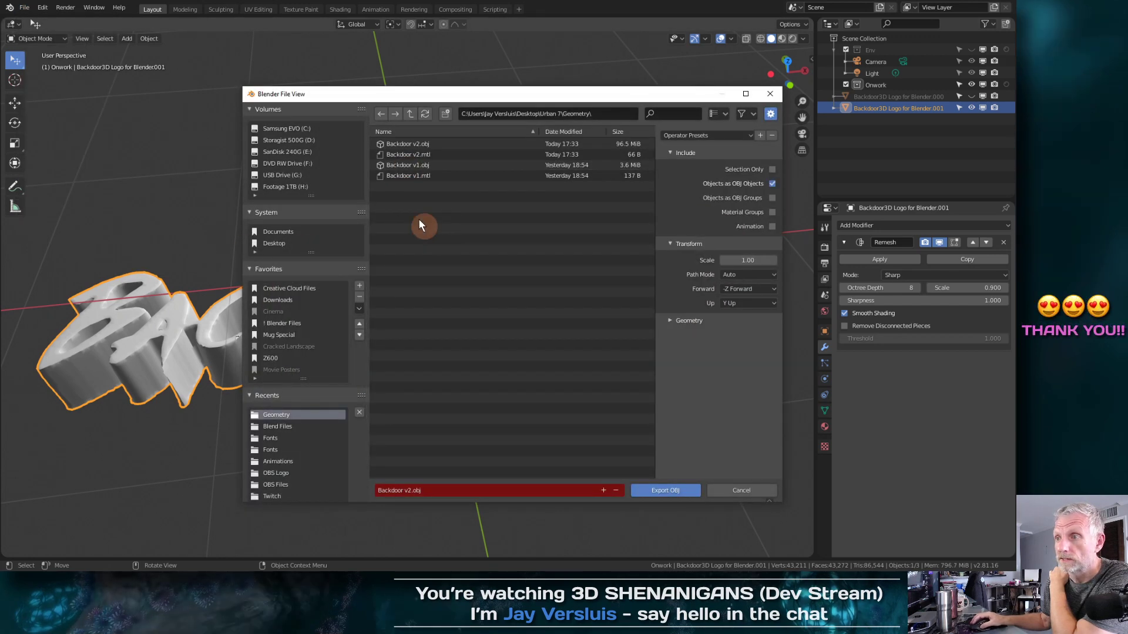
click(397, 145)
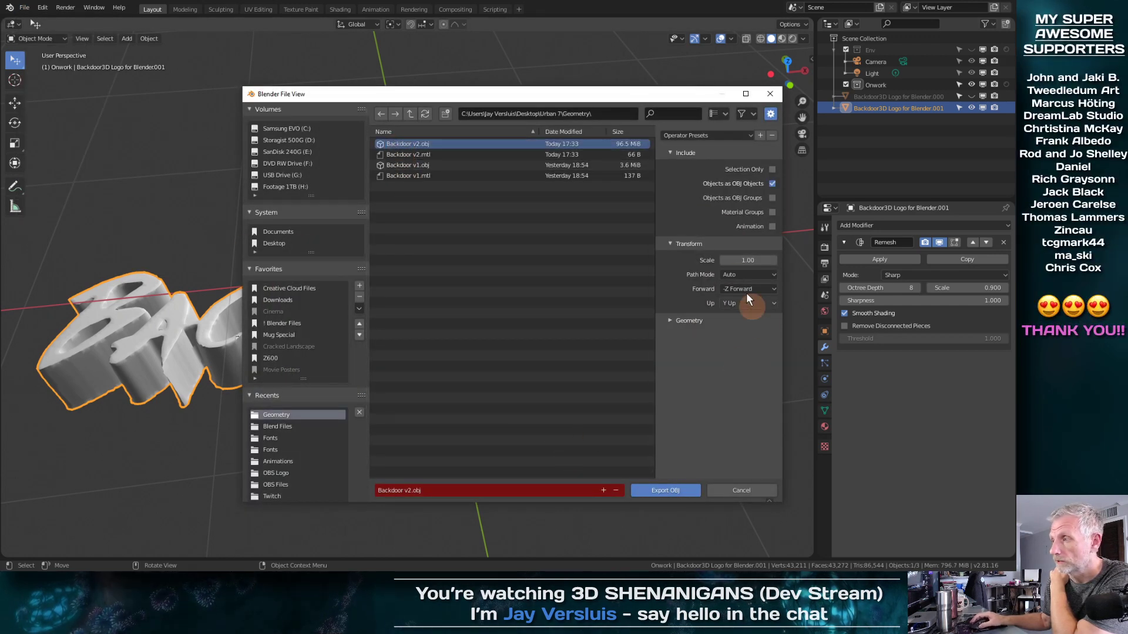
click(732, 259)
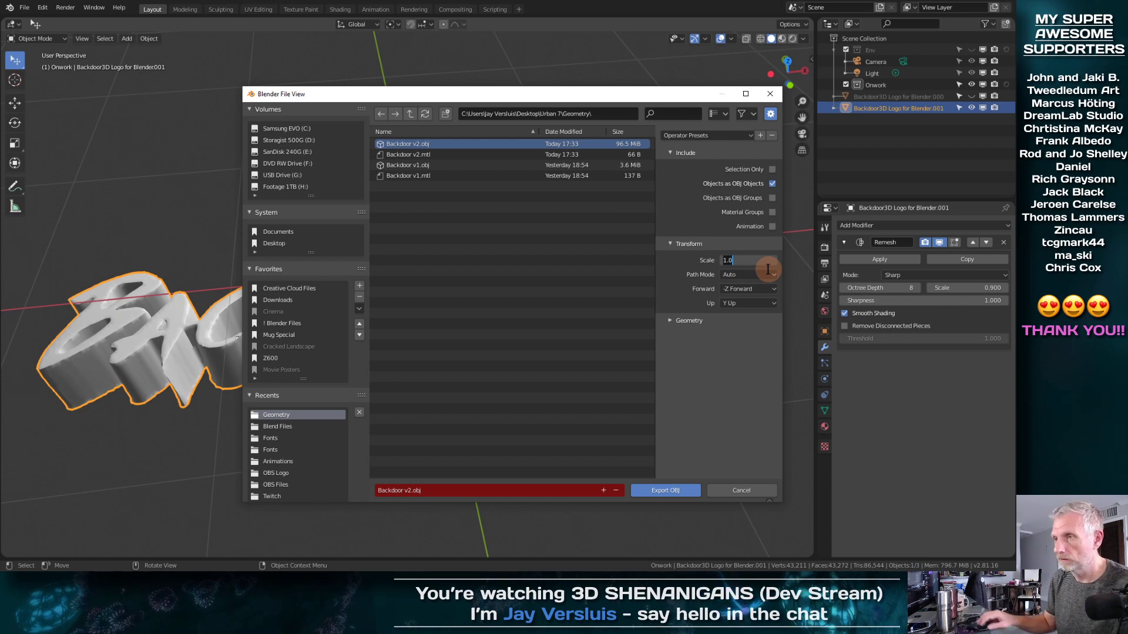
click(486, 494)
key(KP_Add)
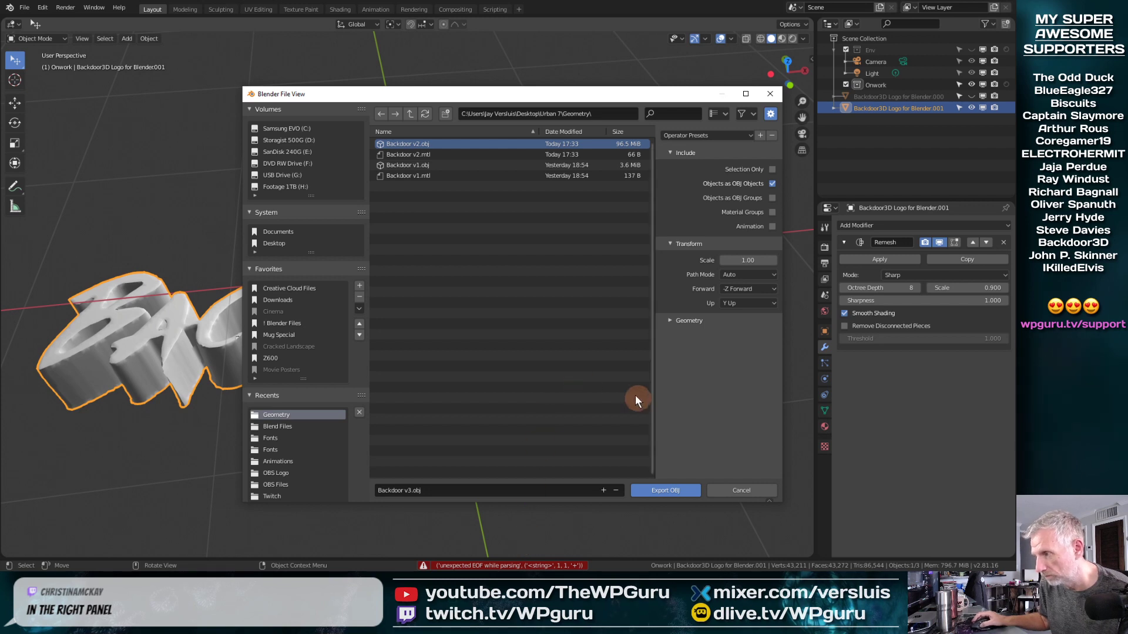
Step: Set the export scale to 100 and export the OBJ file
click(754, 260)
text(10)
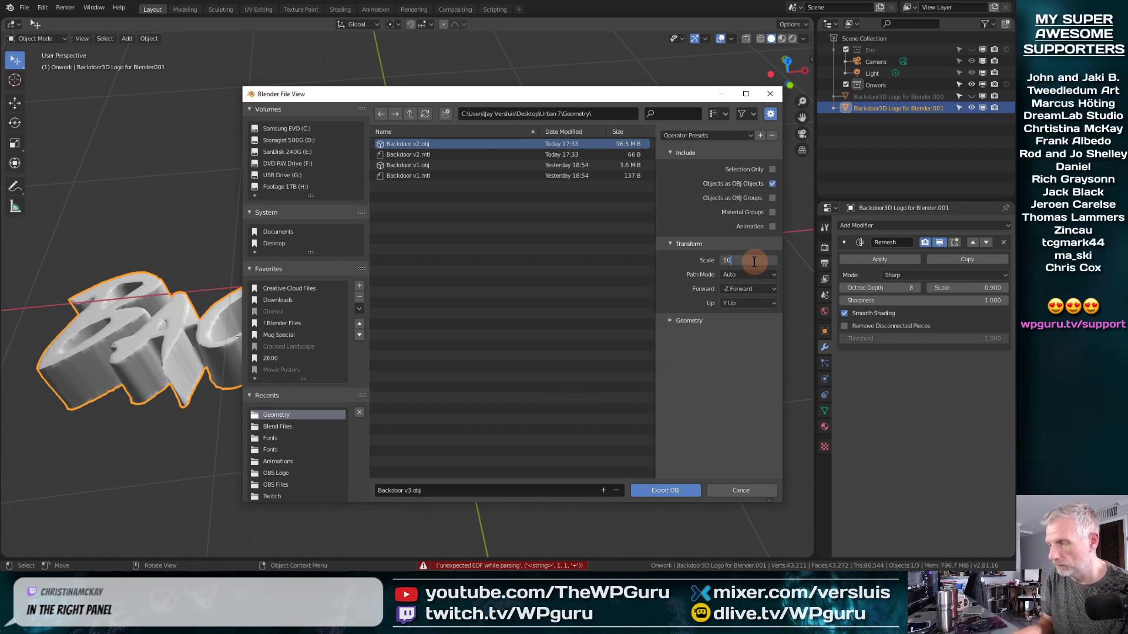
text(0)
key(Return)
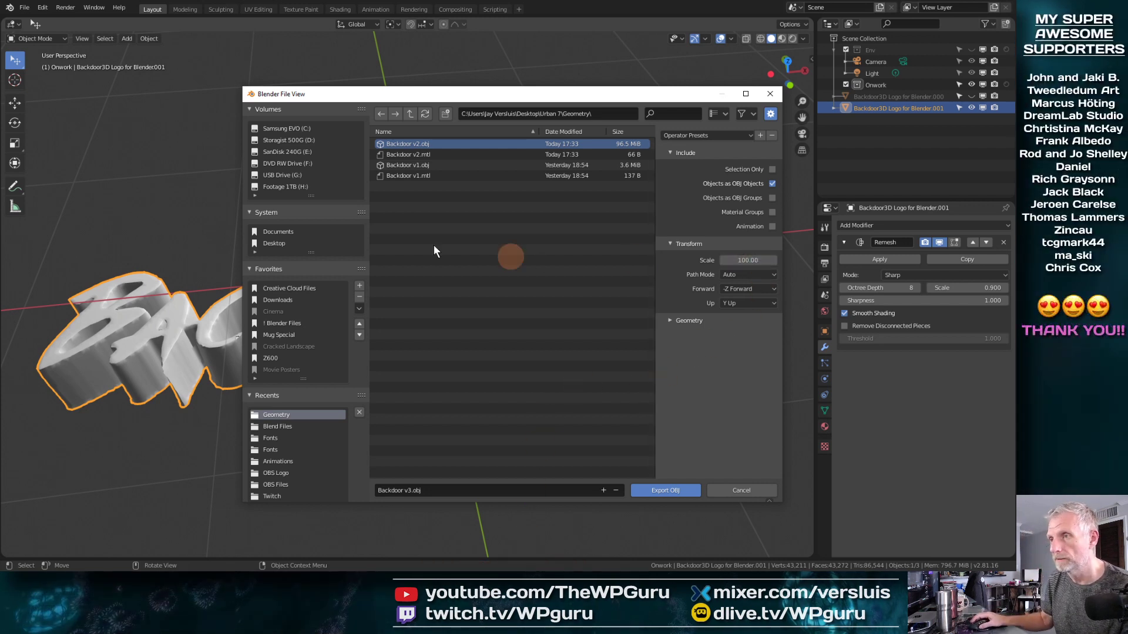
click(666, 490)
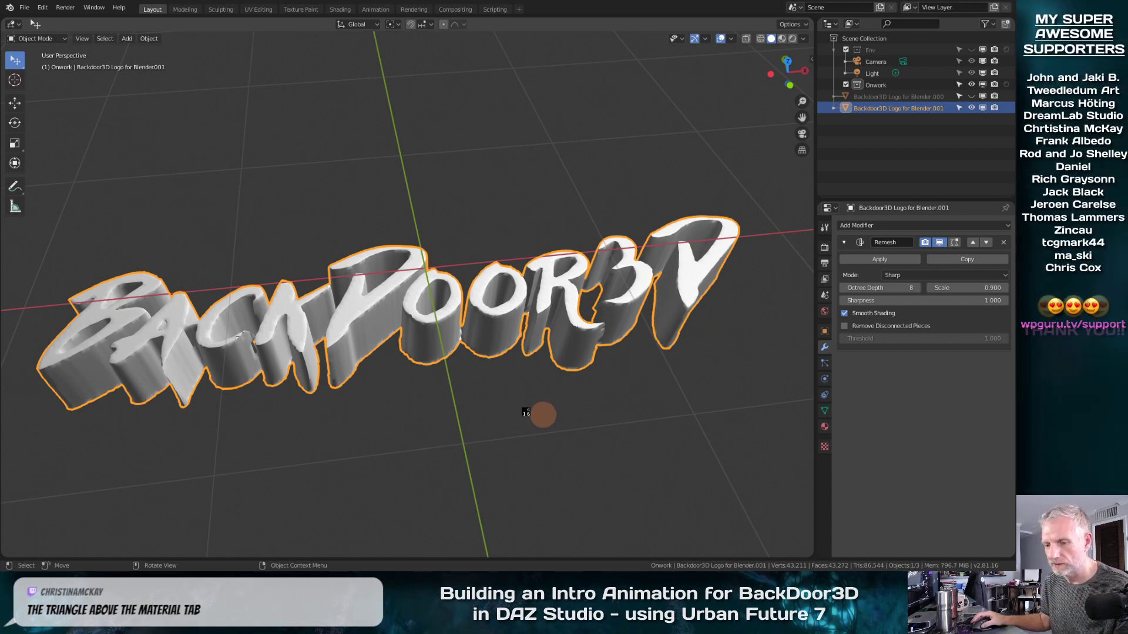
Step: Switch to DAZ Studio and import Backdoor v3.obj from the Geometry folder at 100% scale
key(alt+Tab)
key(alt+Tab)
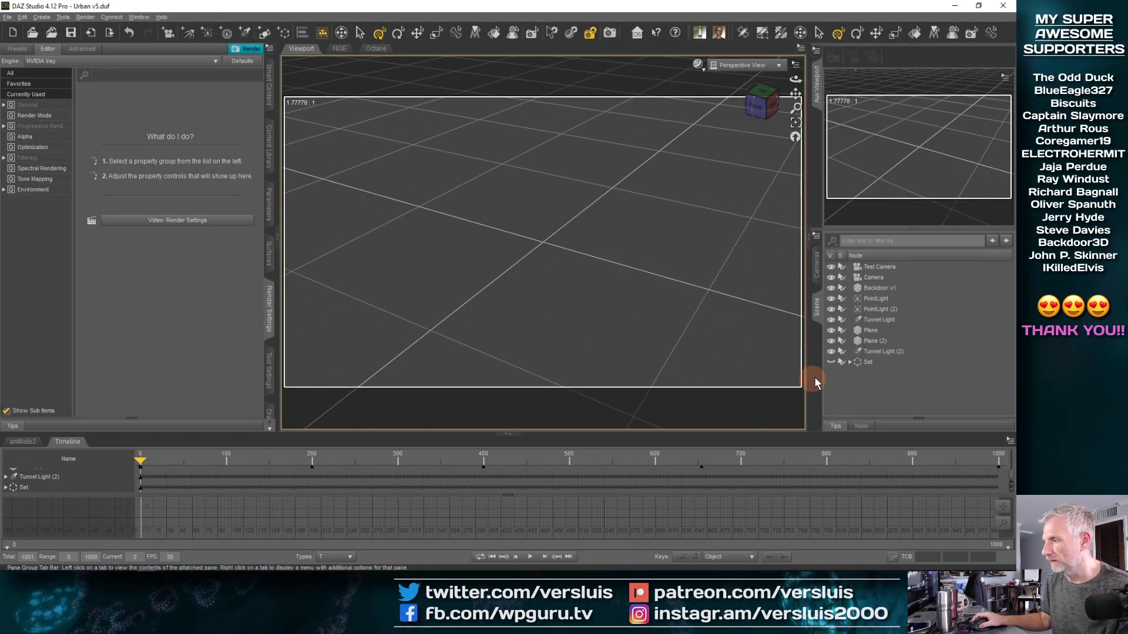
click(7, 17)
click(47, 127)
click(220, 109)
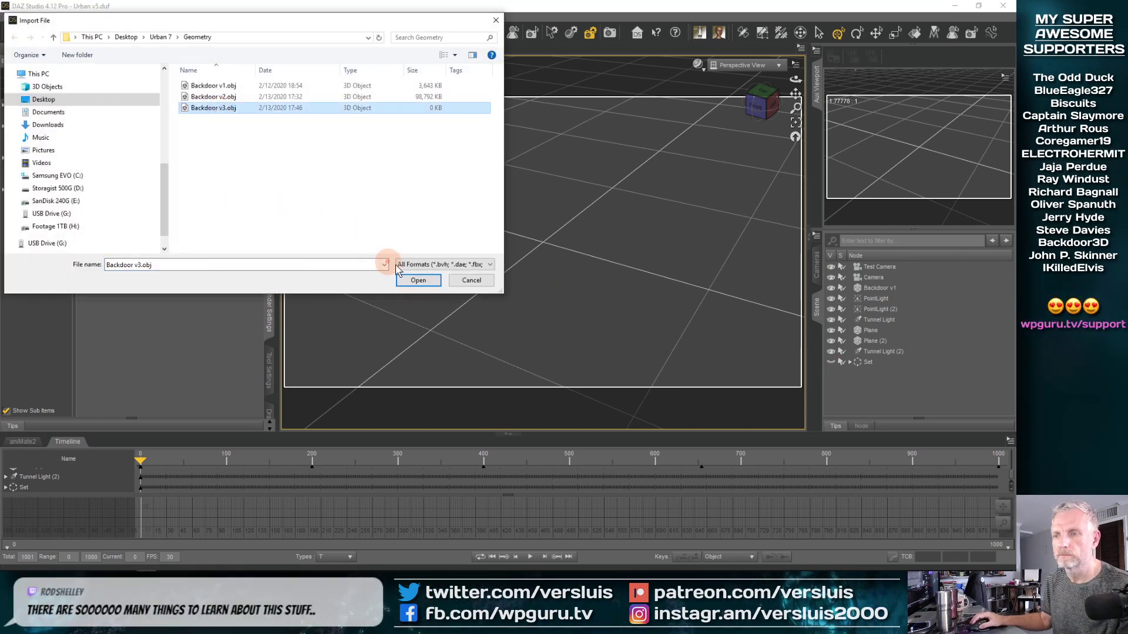
click(418, 281)
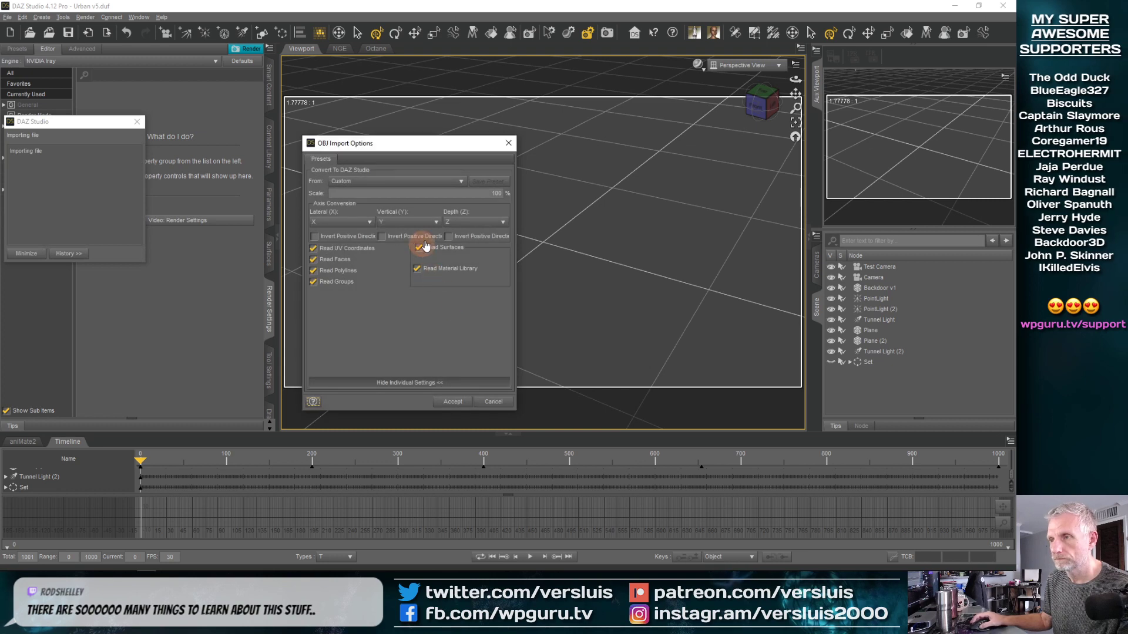
click(452, 402)
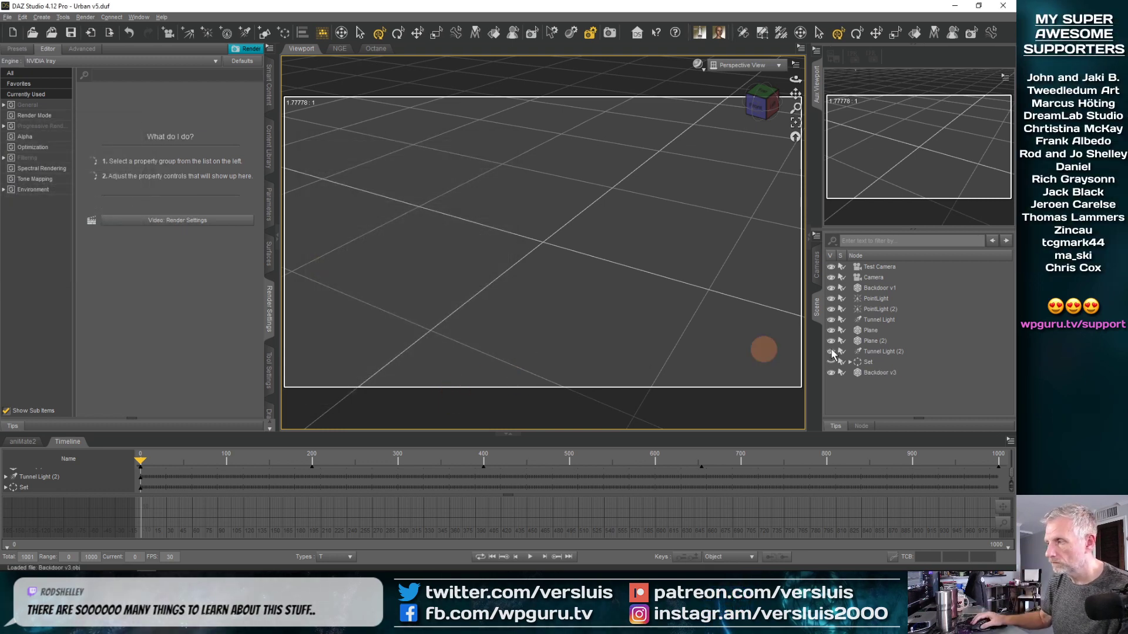
Step: Frame the imported Backdoor v3 object in the viewport to check its geometry and delete it from the scene
click(880, 372)
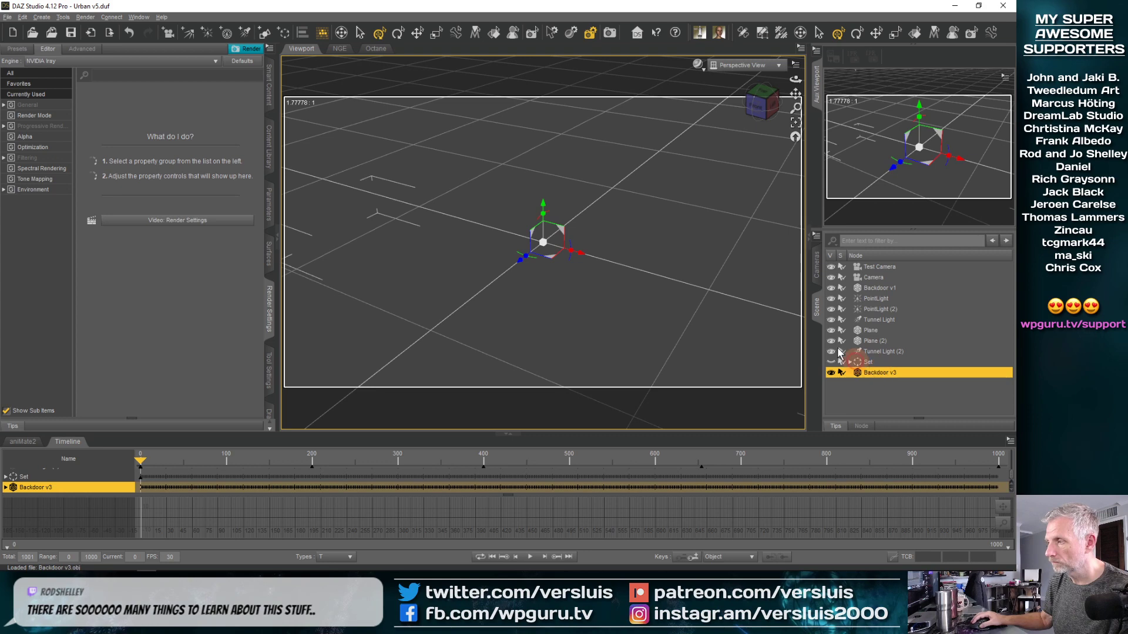
click(795, 122)
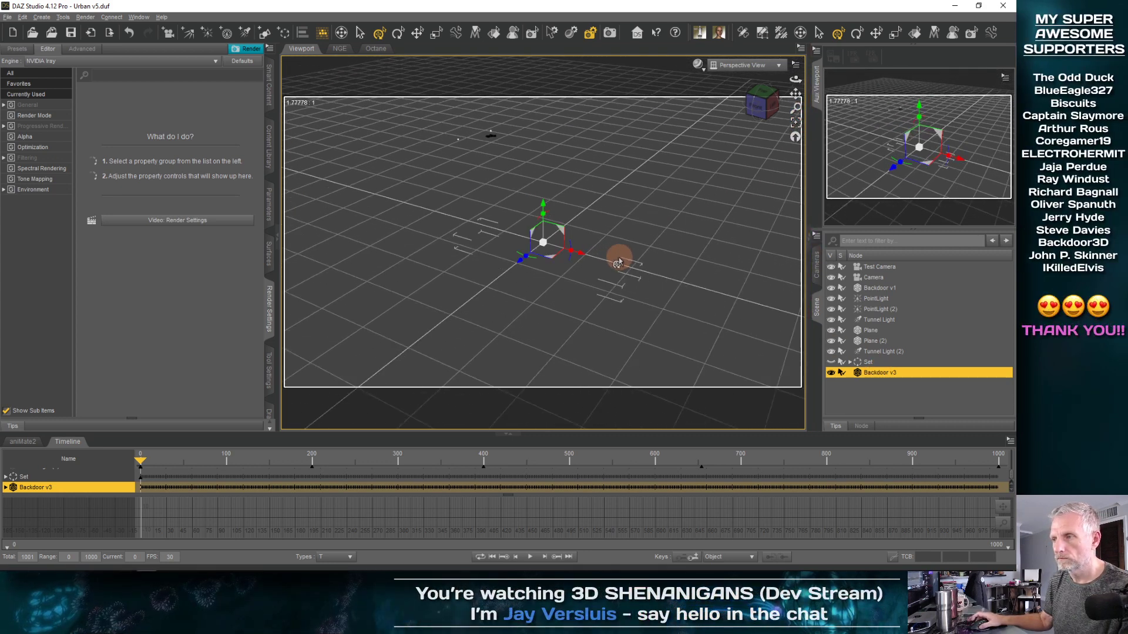
mouse_move(540, 250)
middle_down()
mouse_move(533, 209)
mouse_move(541, 253)
mouse_move(498, 233)
mouse_move(539, 257)
mouse_move(543, 242)
middle_up()
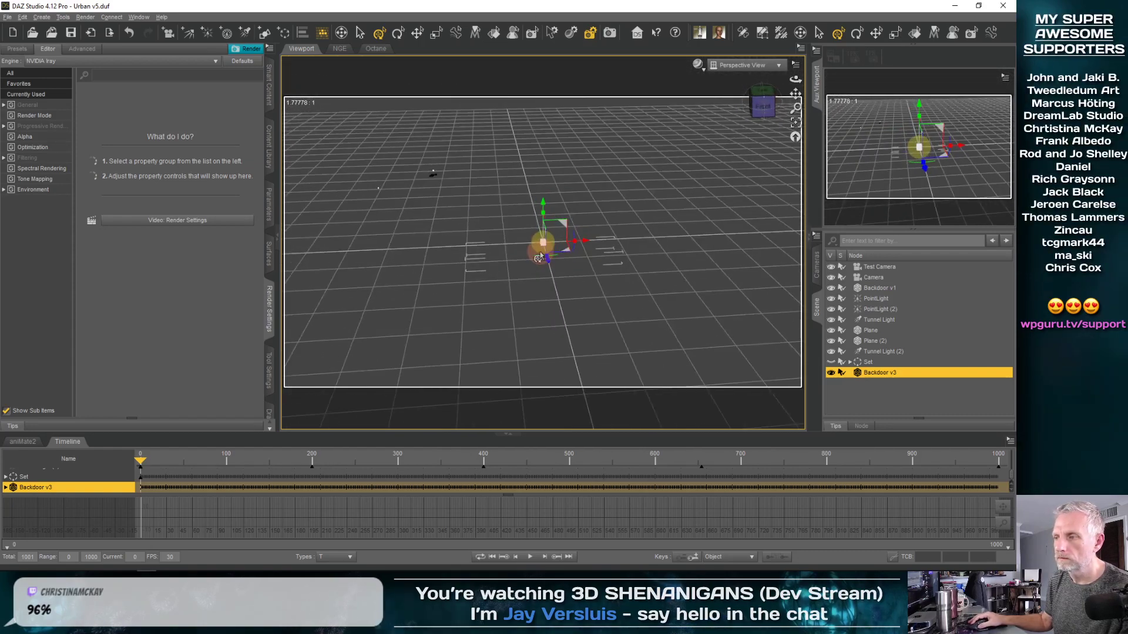
click(795, 122)
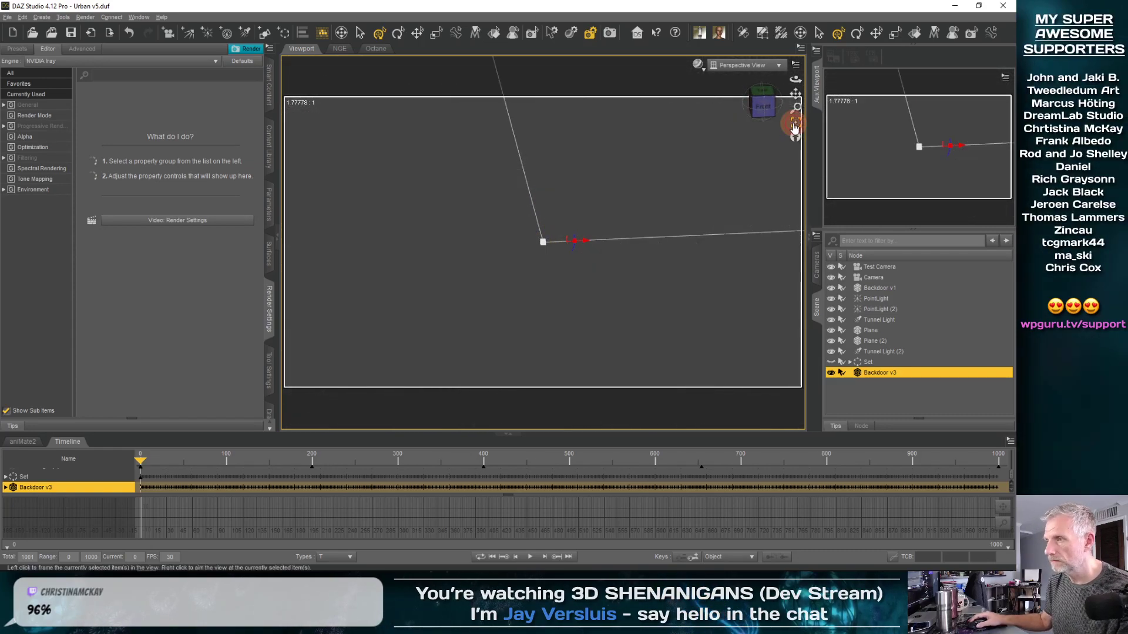
click(753, 122)
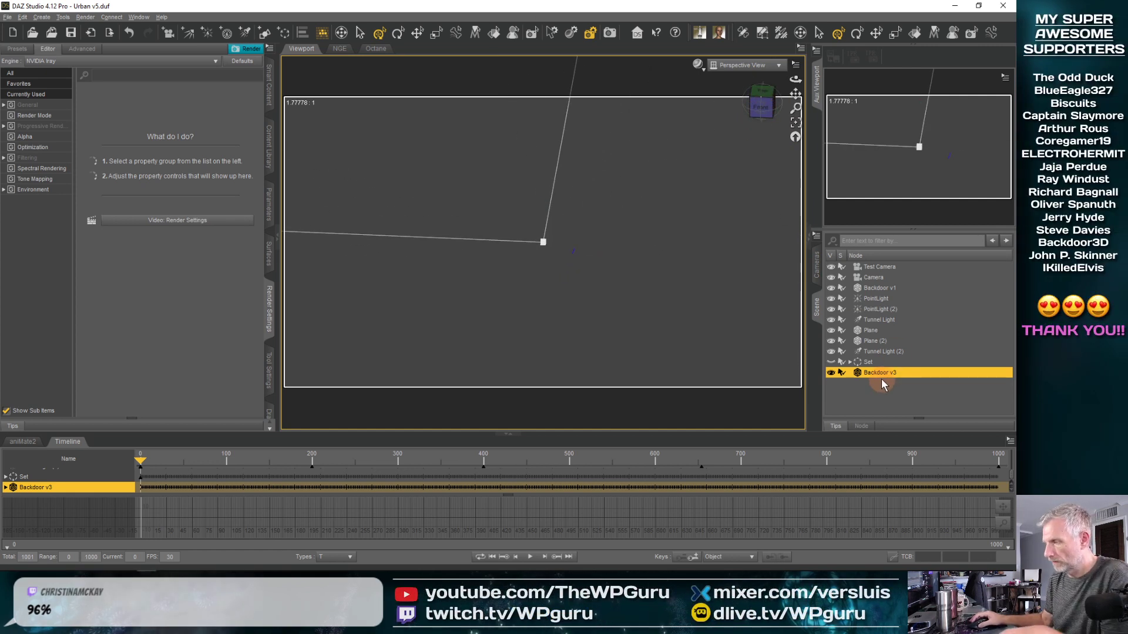
key(Delete)
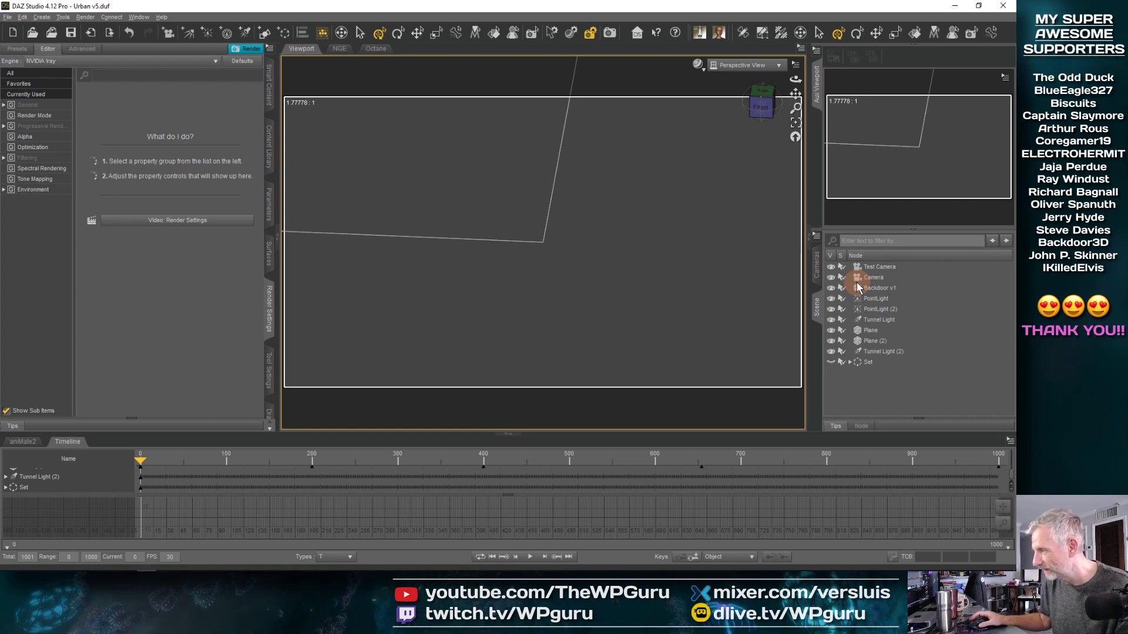
Step: Switch to Blender and examine the remeshed logo's shape and orientation in the top, front and left orthographic views
key(alt+Tab)
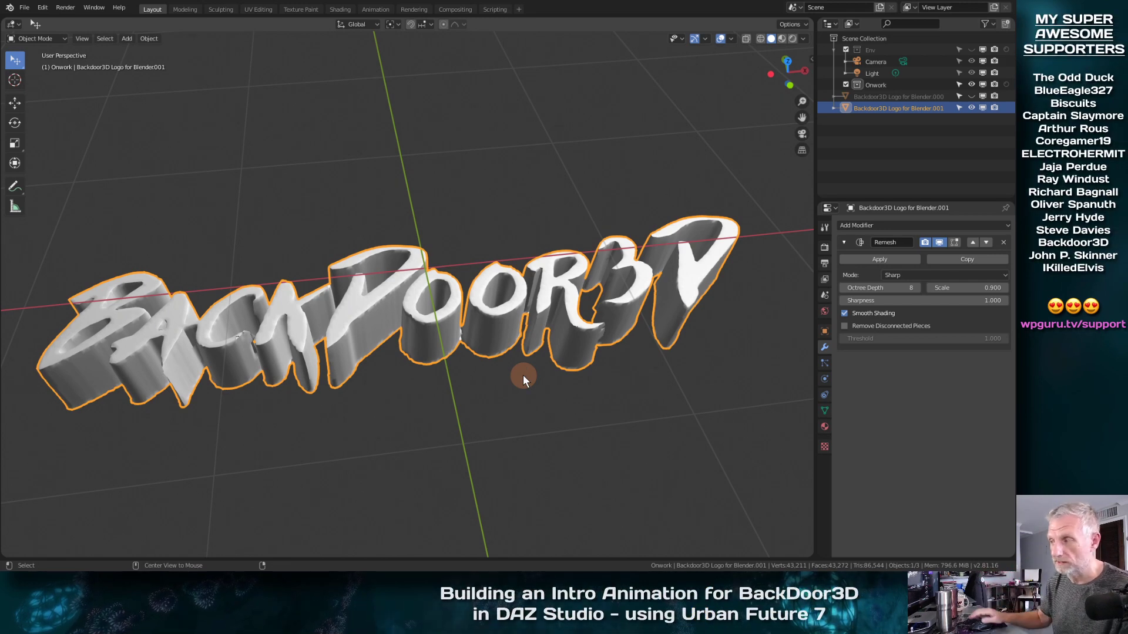
key(KP_1)
key(KP_7)
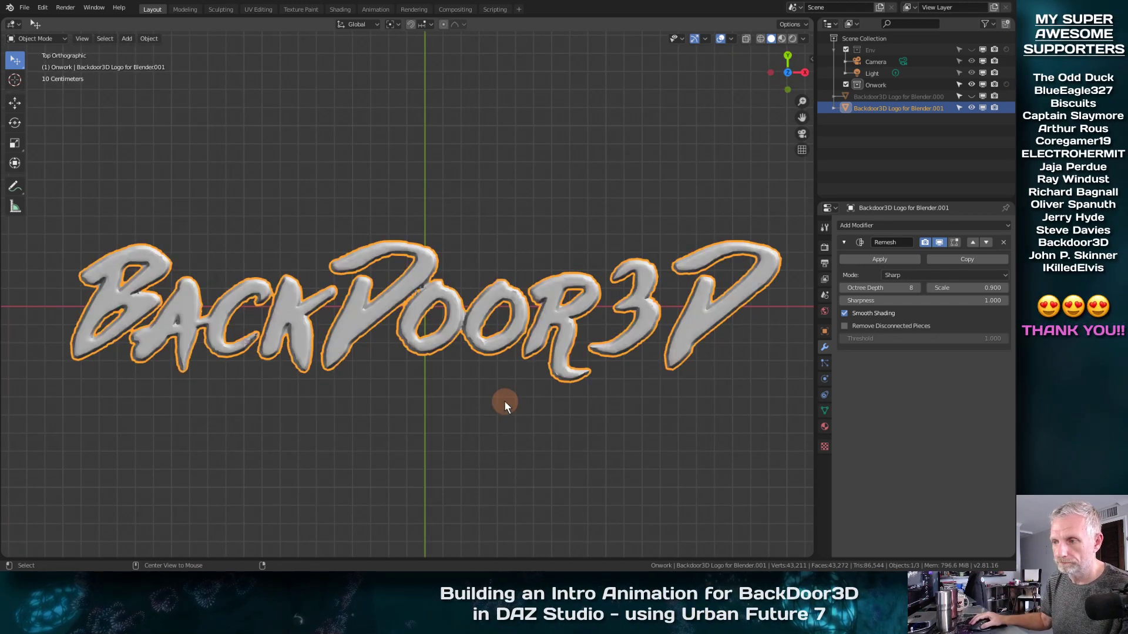
key(KP_1)
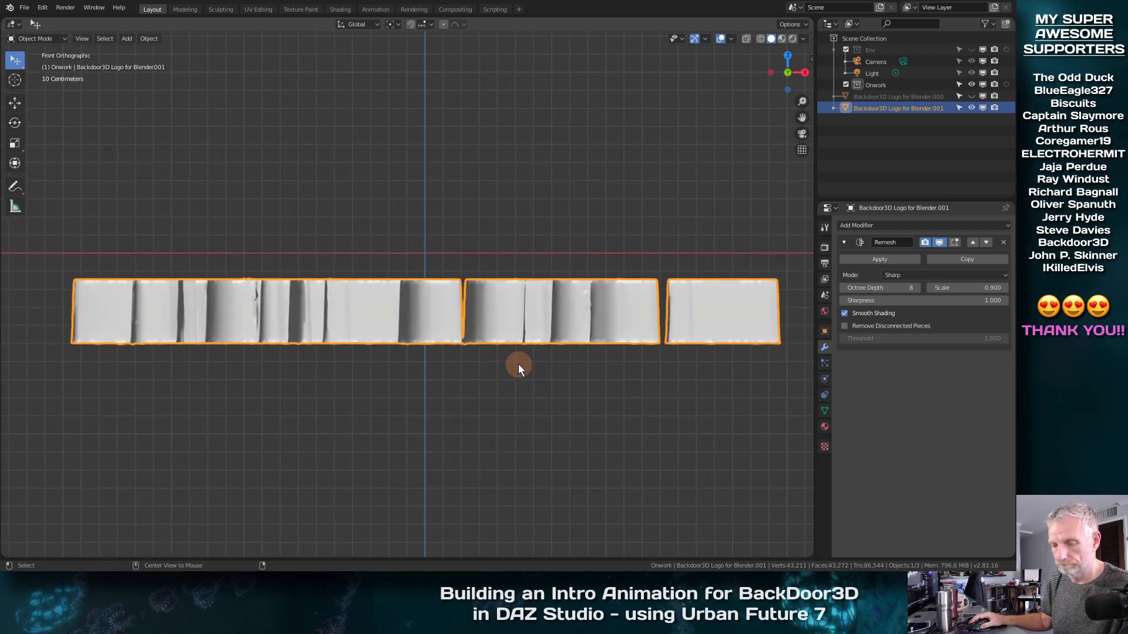
key(KP_7)
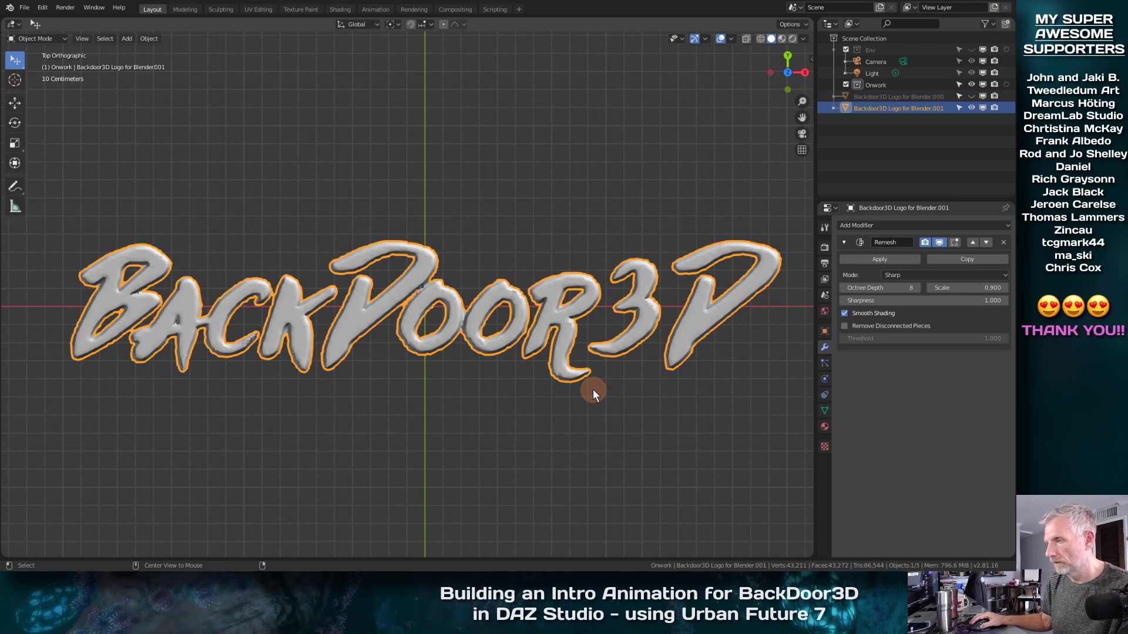
key(KP_1)
middle_drag(585, 329, 579, 376)
key(KP_7)
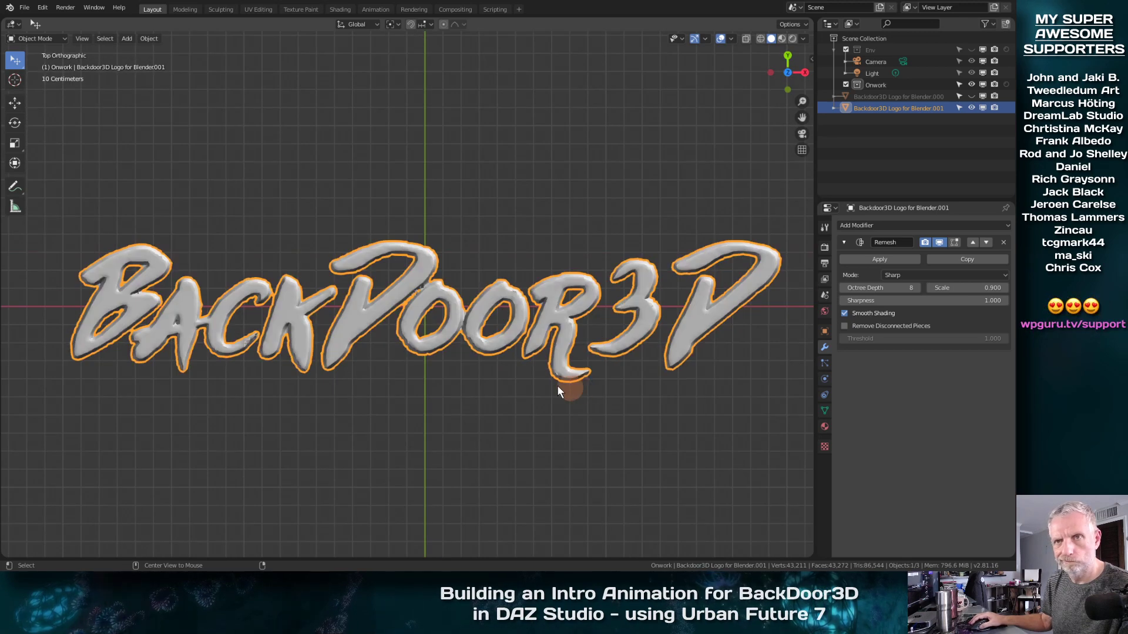
key(KP_1)
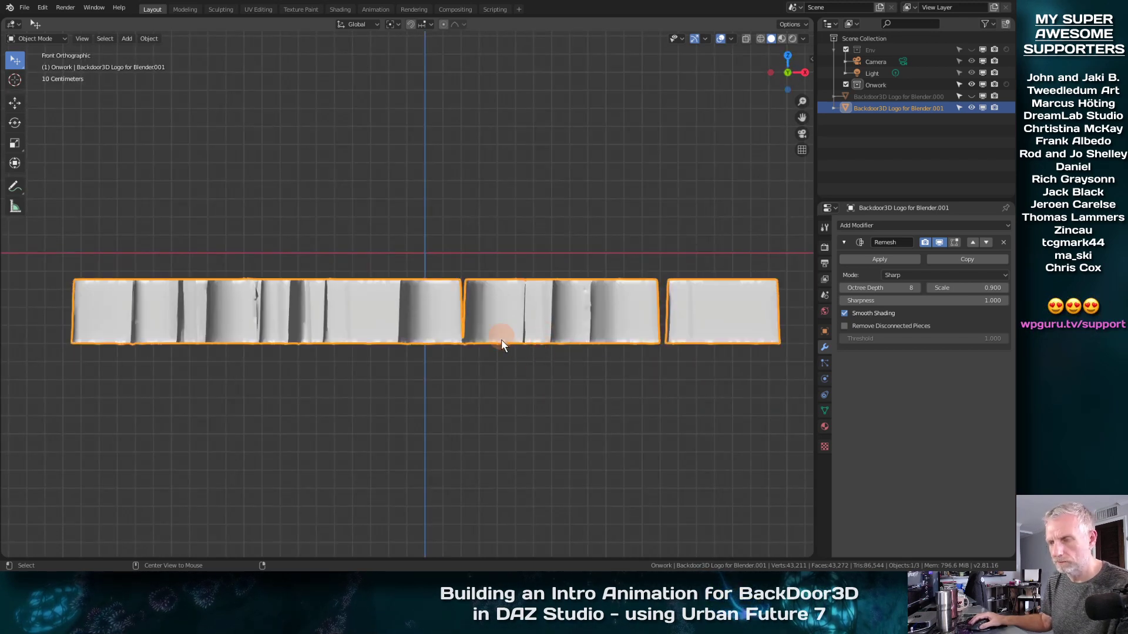
key(KP_7)
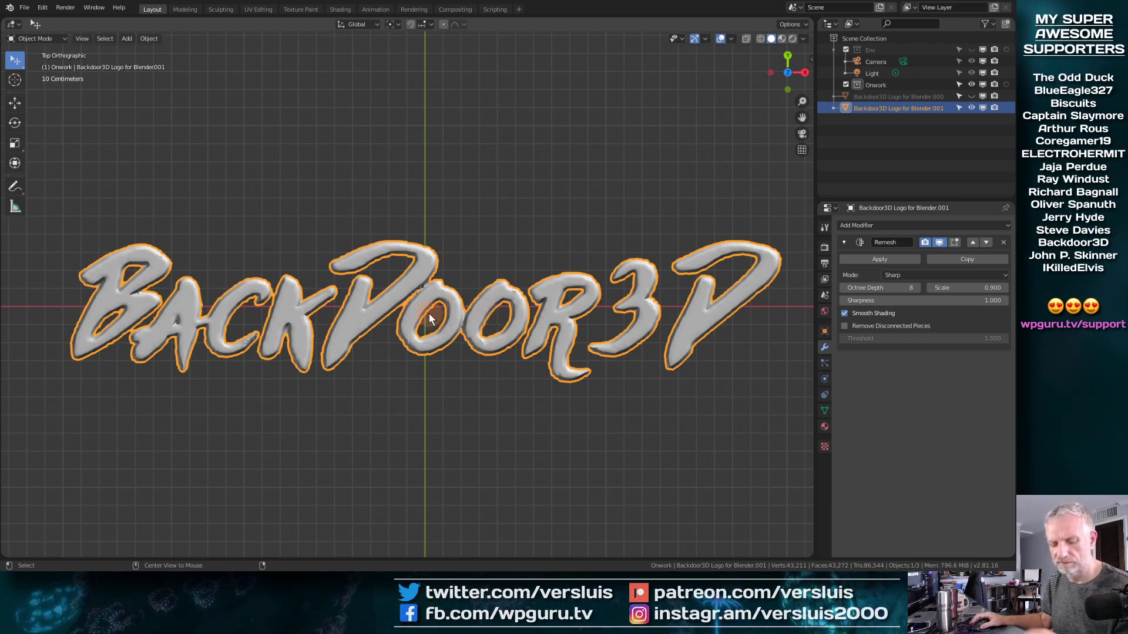
key(KP_1)
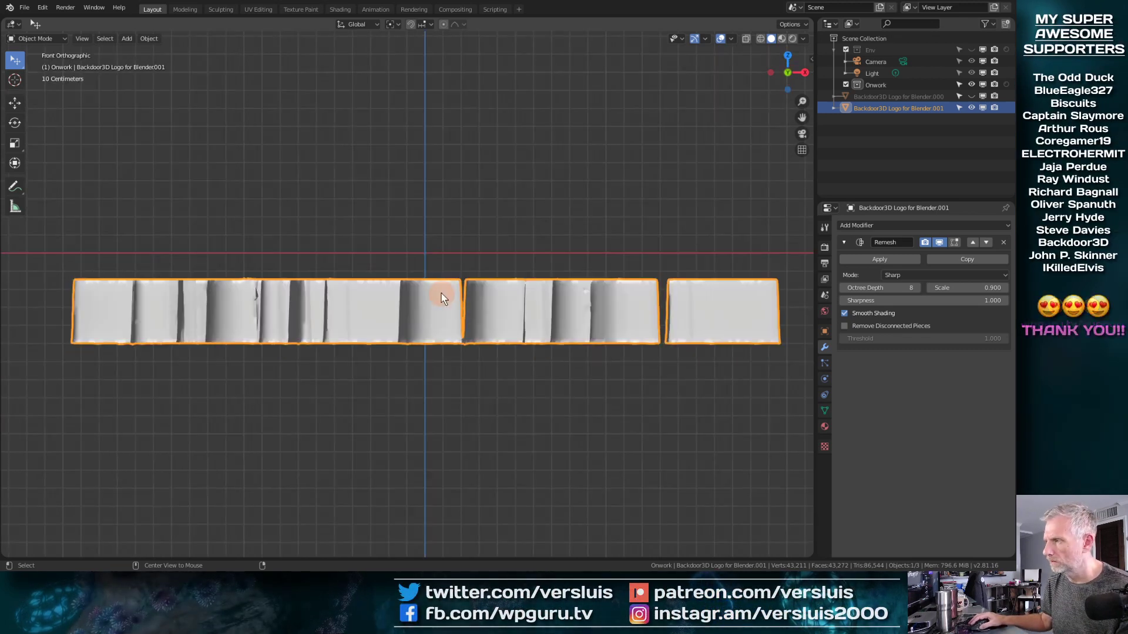
middle_drag(446, 311, 468, 343)
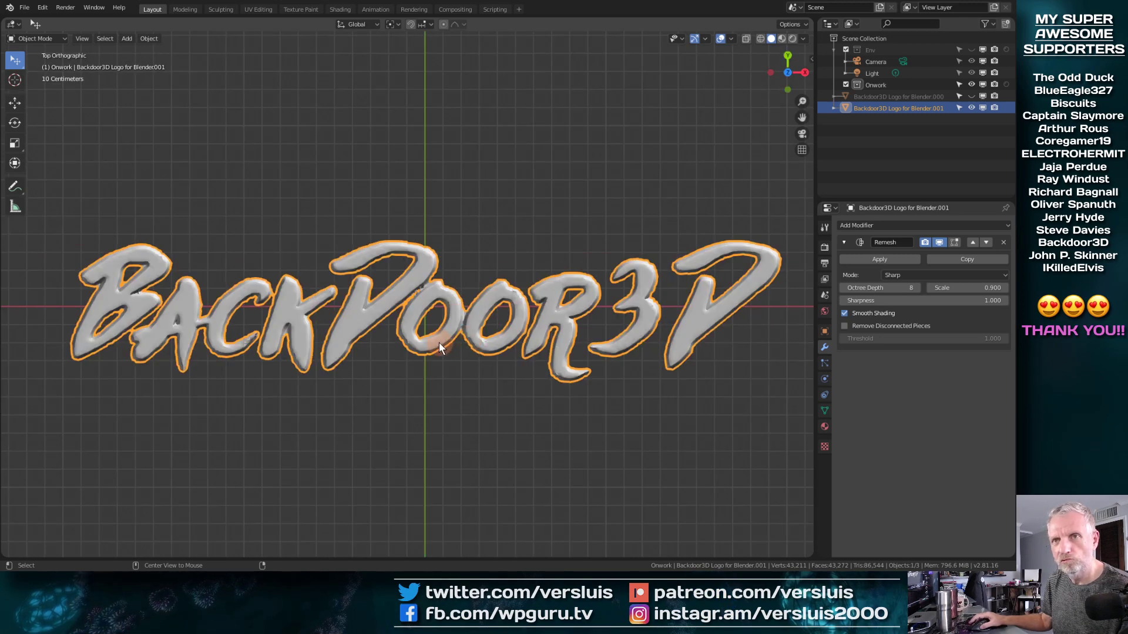
key(KP_1)
key(ctrl+KP_3)
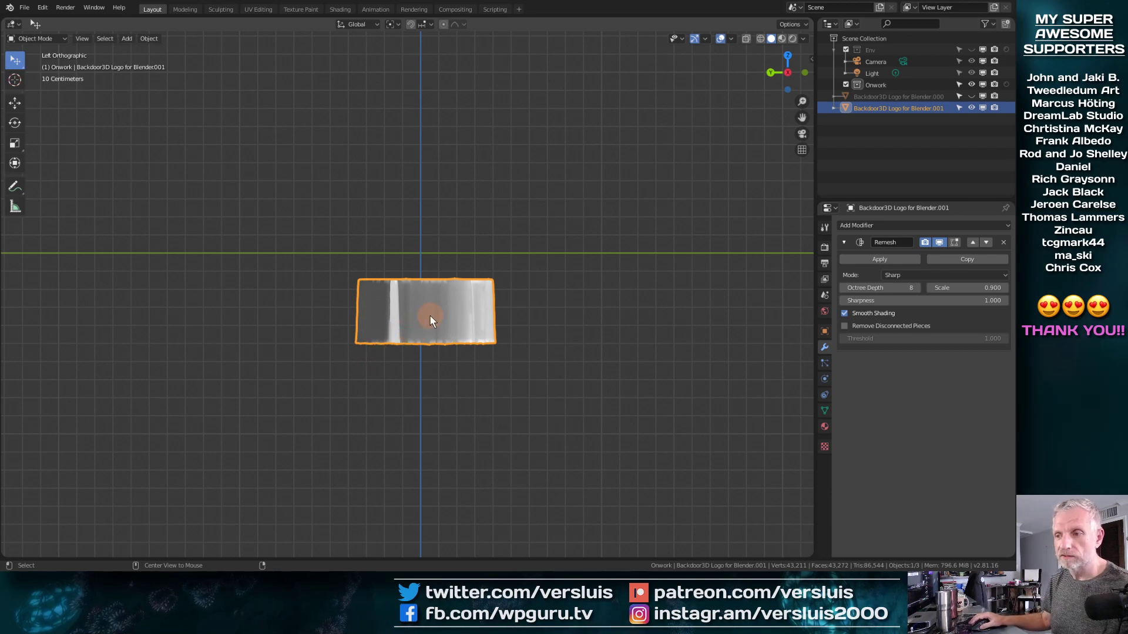
middle_drag(439, 304, 362, 337)
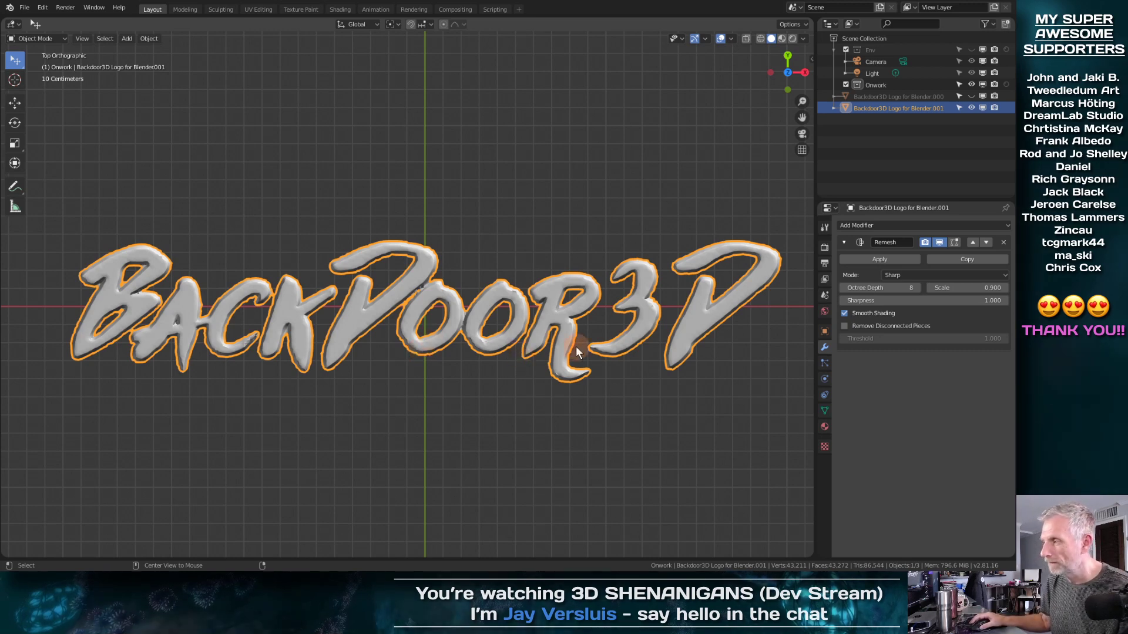
Step: Apply the Remesh modifier to the logo and check the mesh from the front and top
click(870, 262)
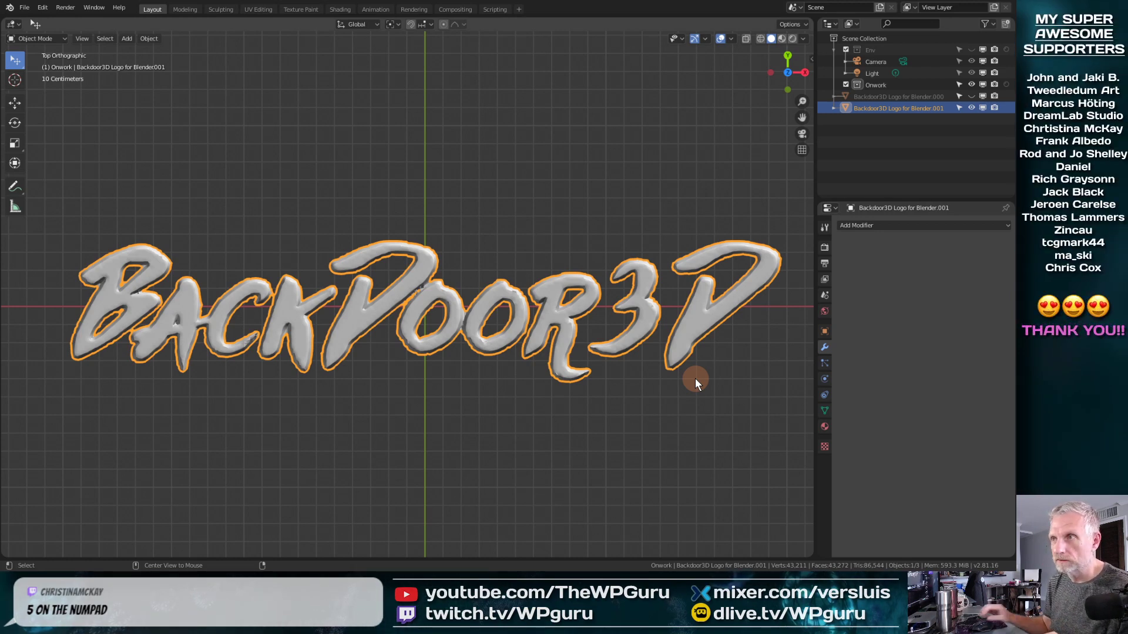
key(KP_1)
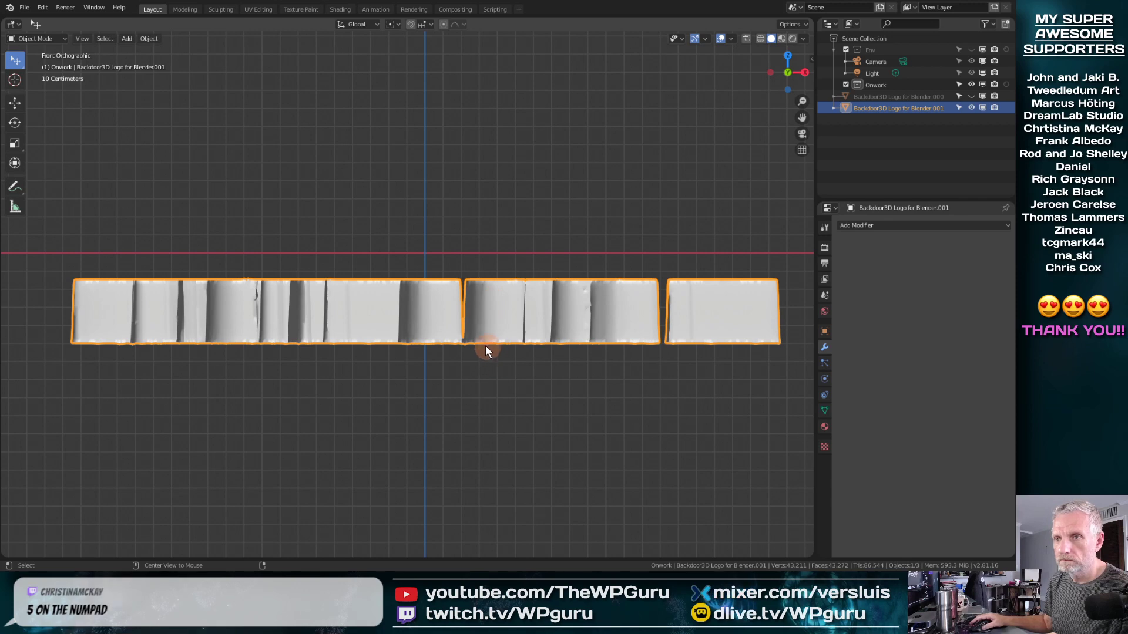
key(KP_7)
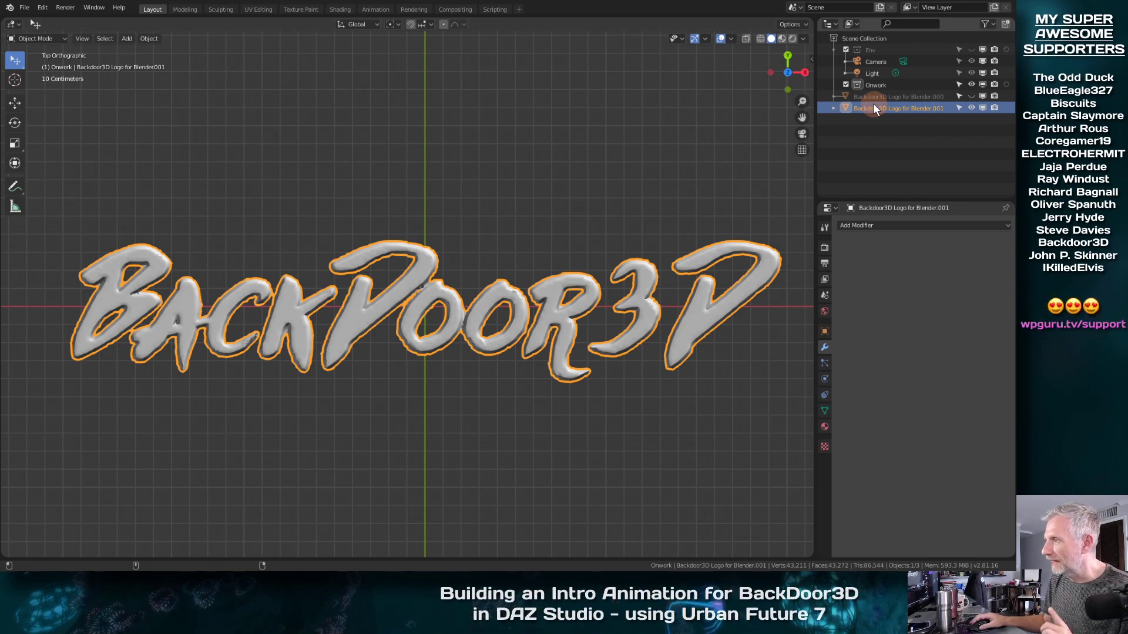
Step: Export the selected logo as Wavefront OBJ at scale 100, overwriting Backdoor v3.obj in the Geometry folder
click(26, 8)
mouse_move(47, 184)
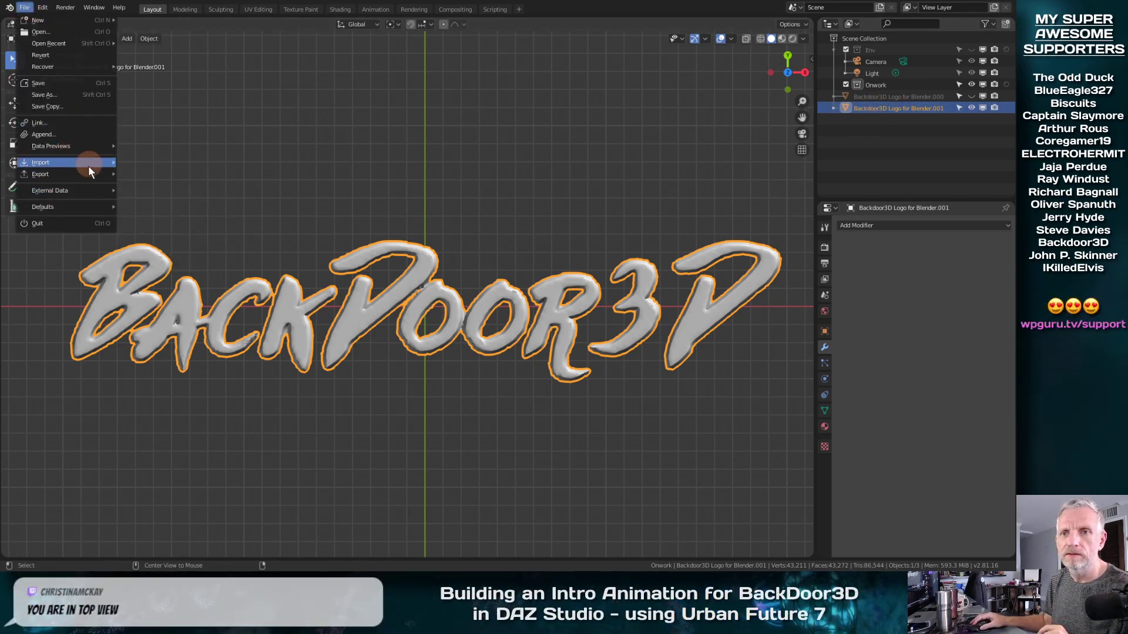
mouse_move(92, 175)
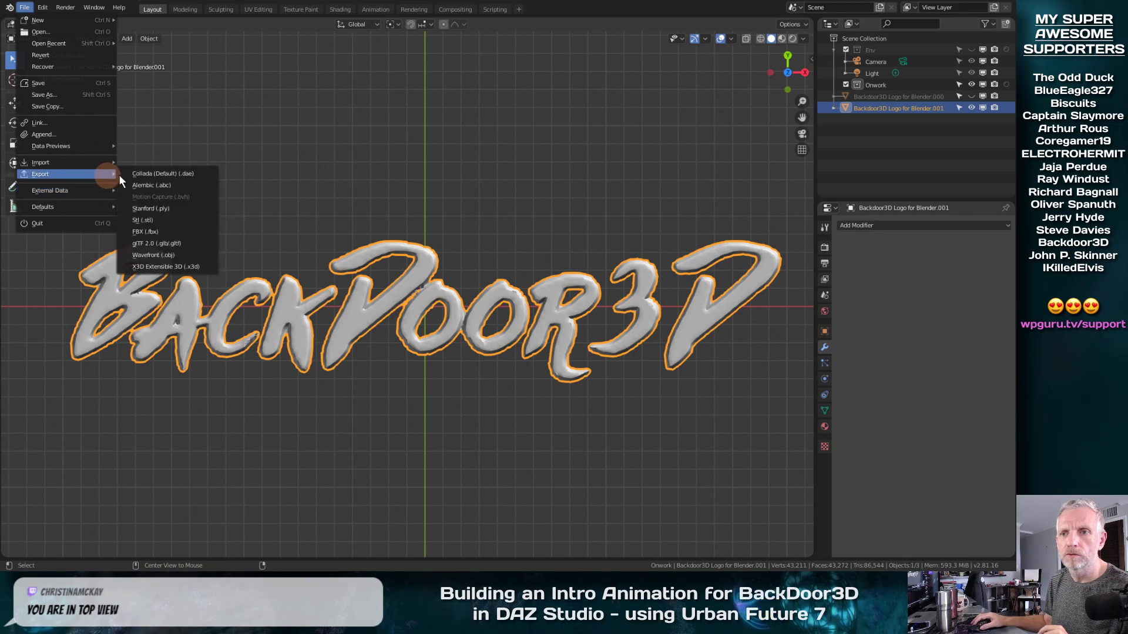
click(189, 256)
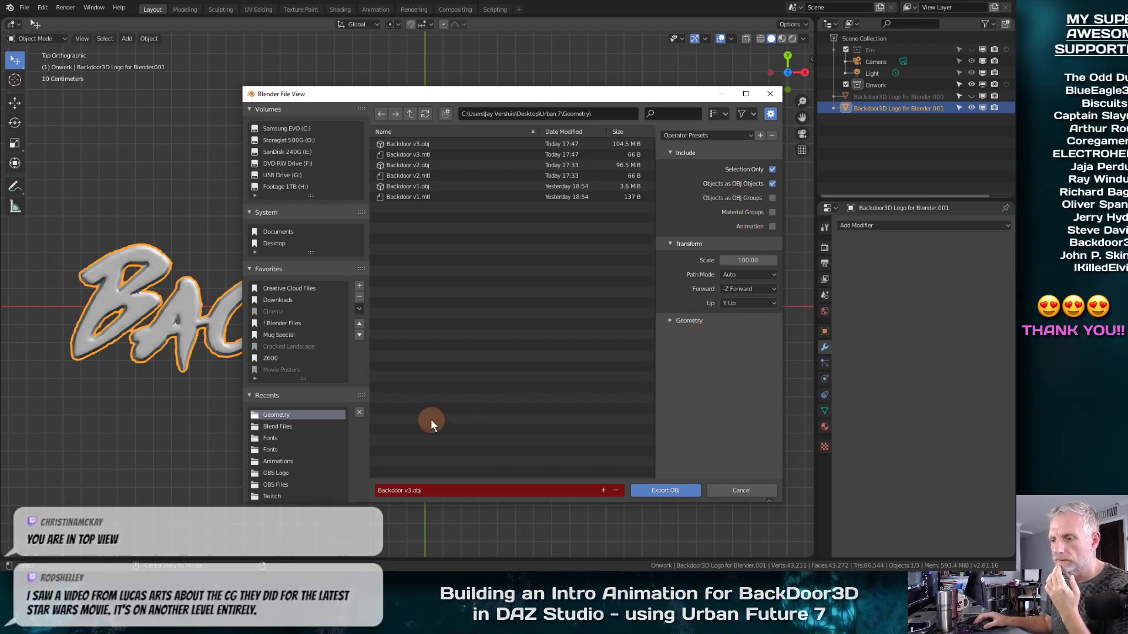
click(651, 491)
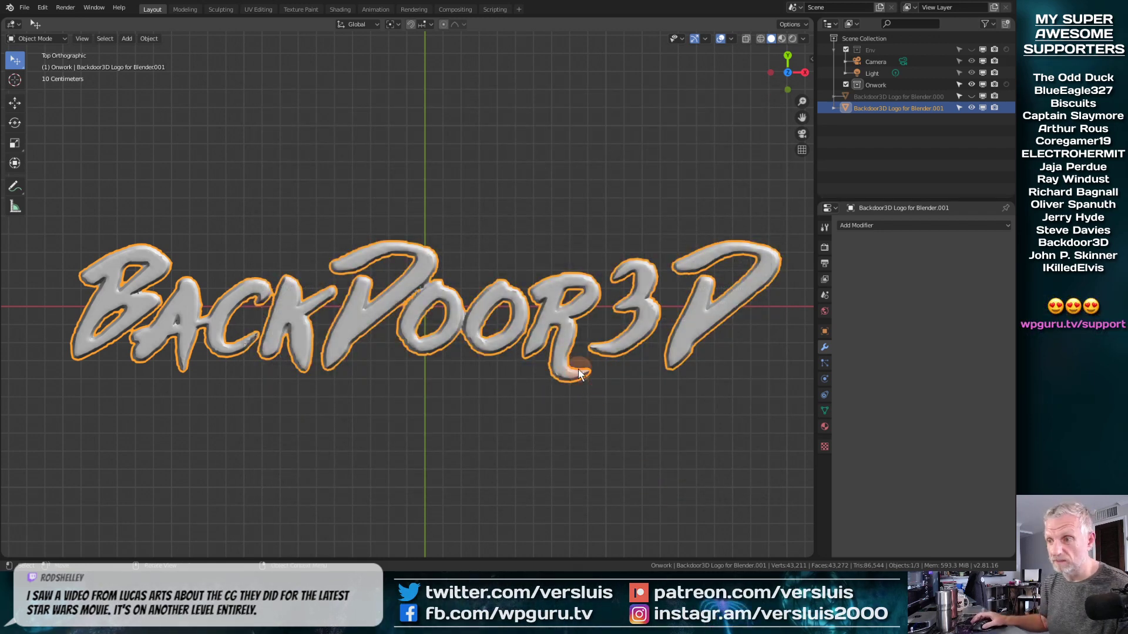
Step: Quit Blender and return to the Urban v5 scene in DAZ Studio
click(24, 7)
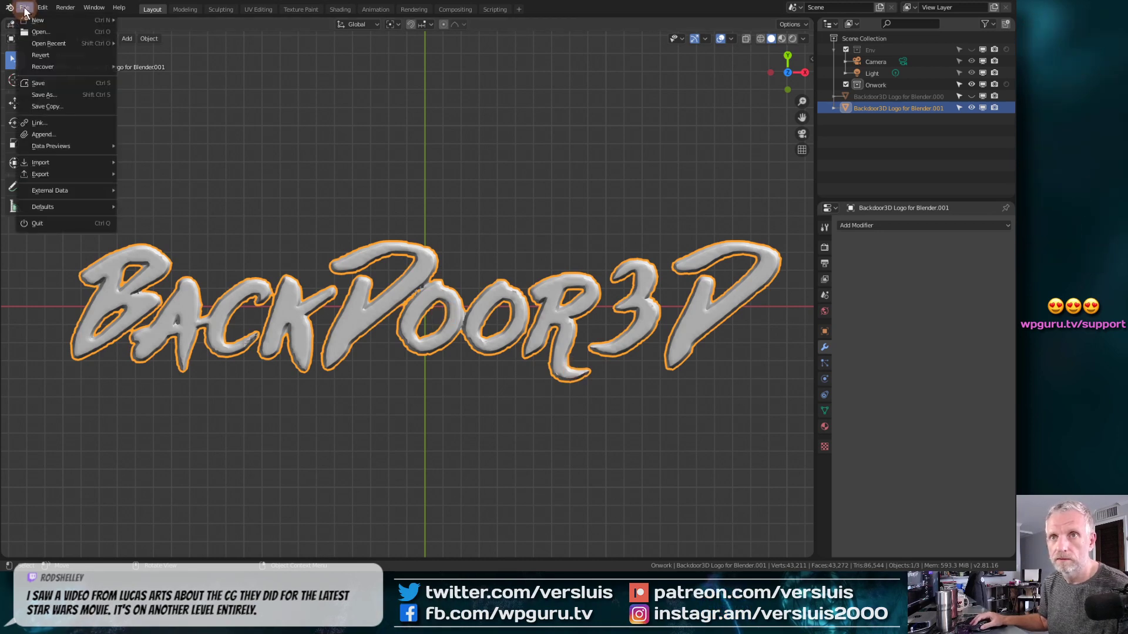
click(58, 224)
click(528, 298)
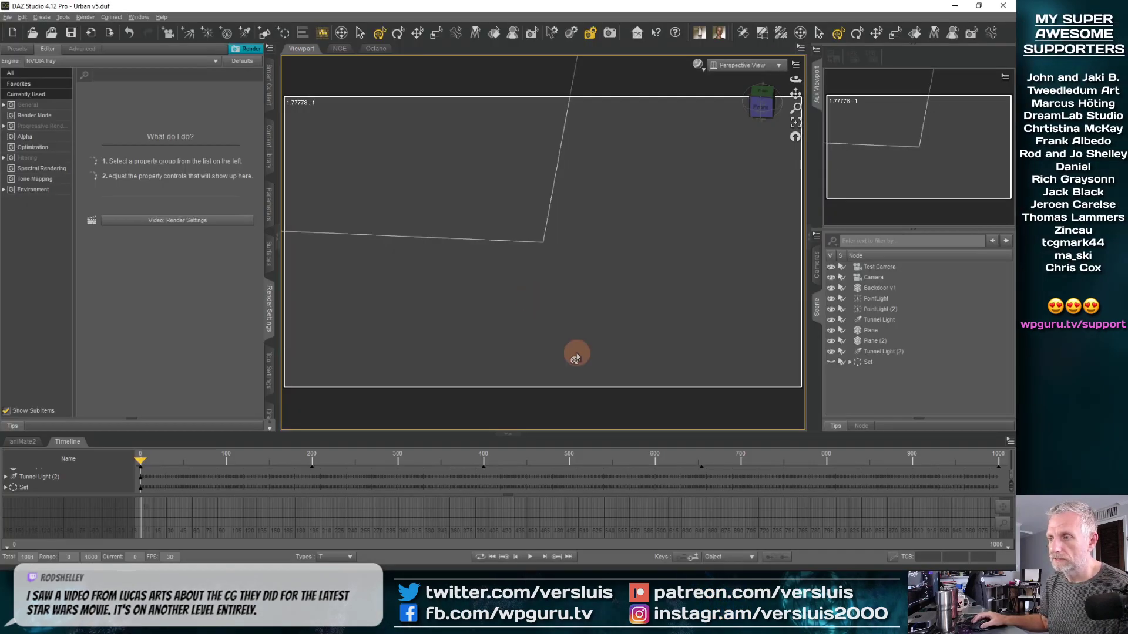
click(954, 5)
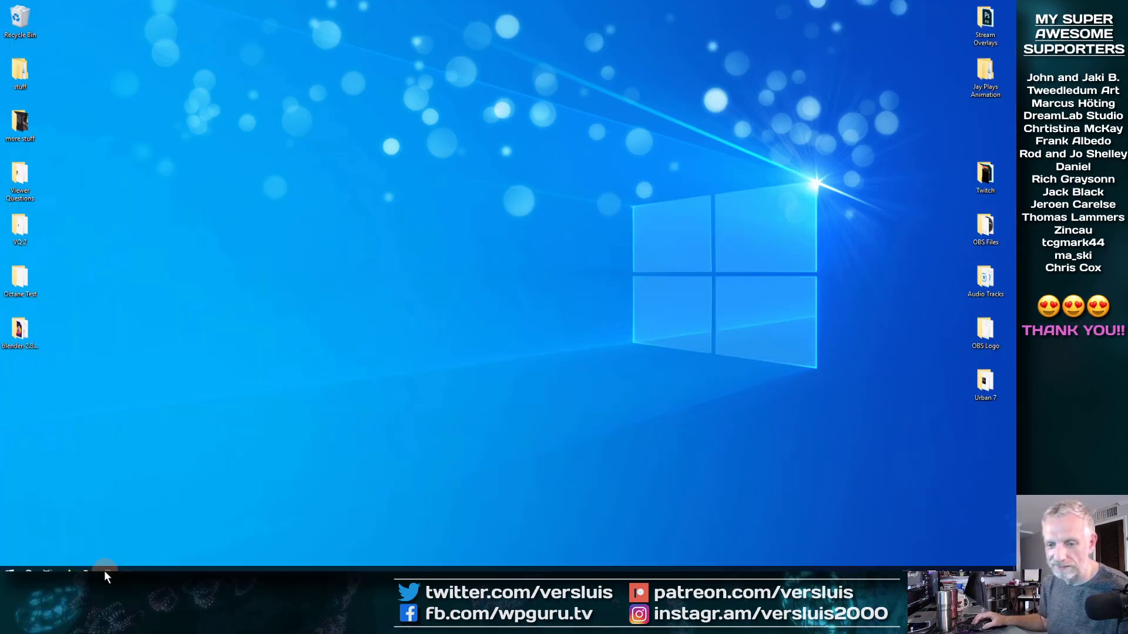
click(122, 563)
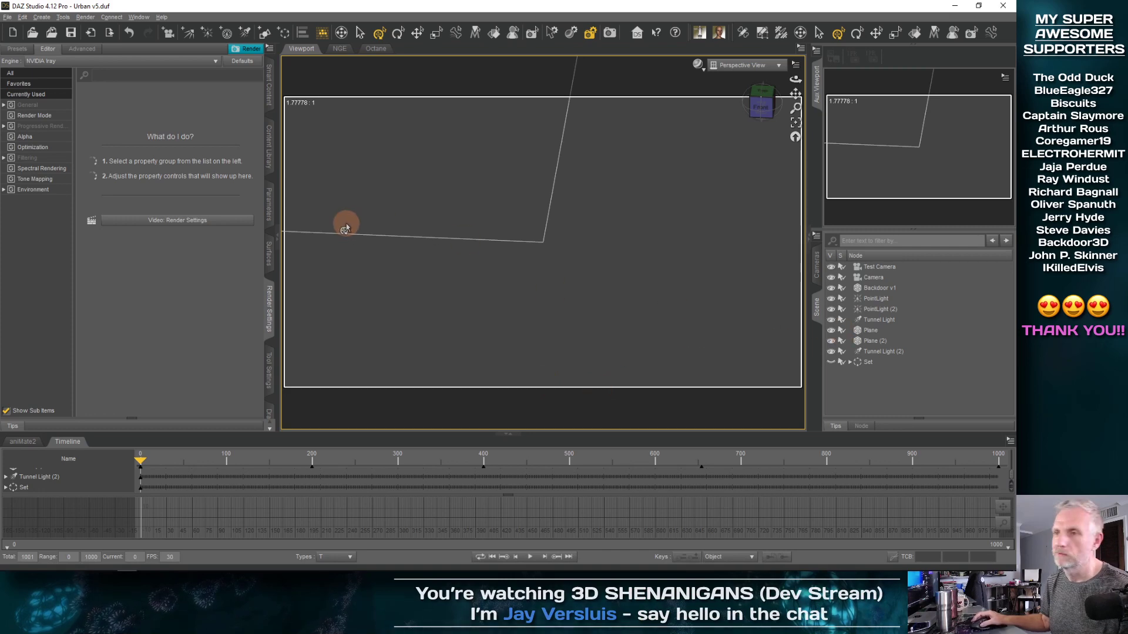
Step: Import Backdoor v3.obj from the Geometry folder into the scene with the Custom OBJ conversion preset
click(7, 17)
click(35, 126)
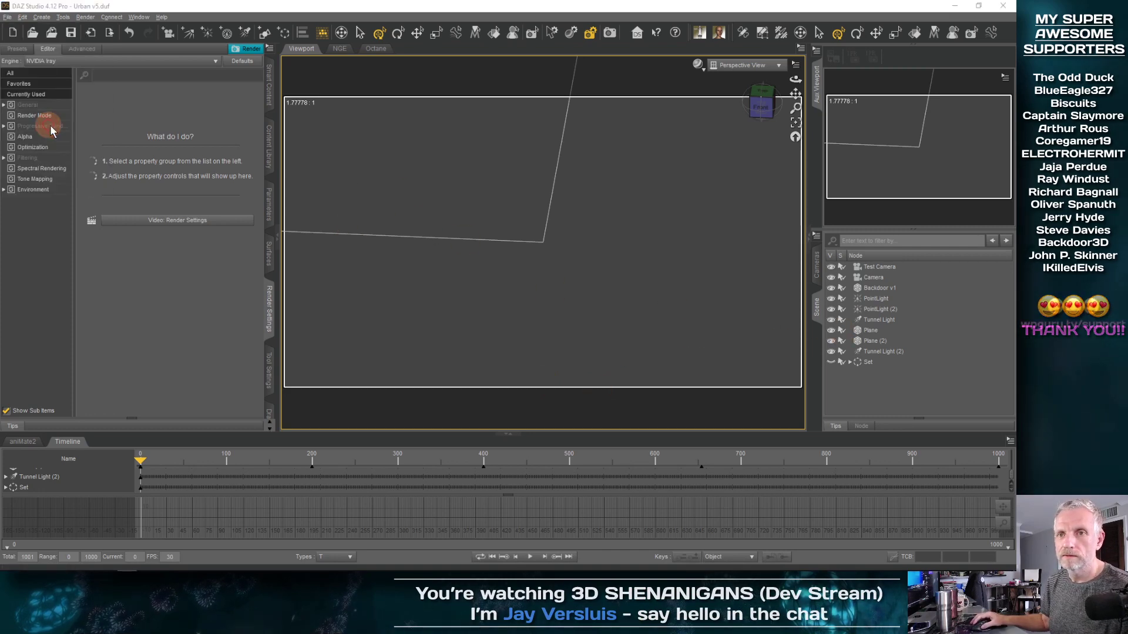
click(216, 110)
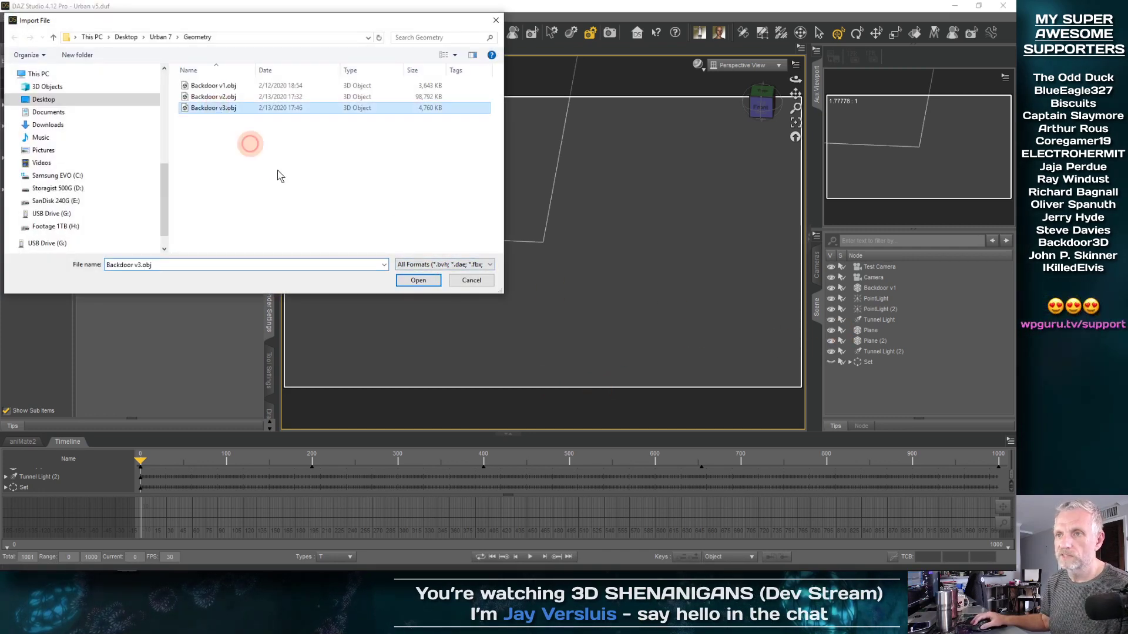
click(429, 284)
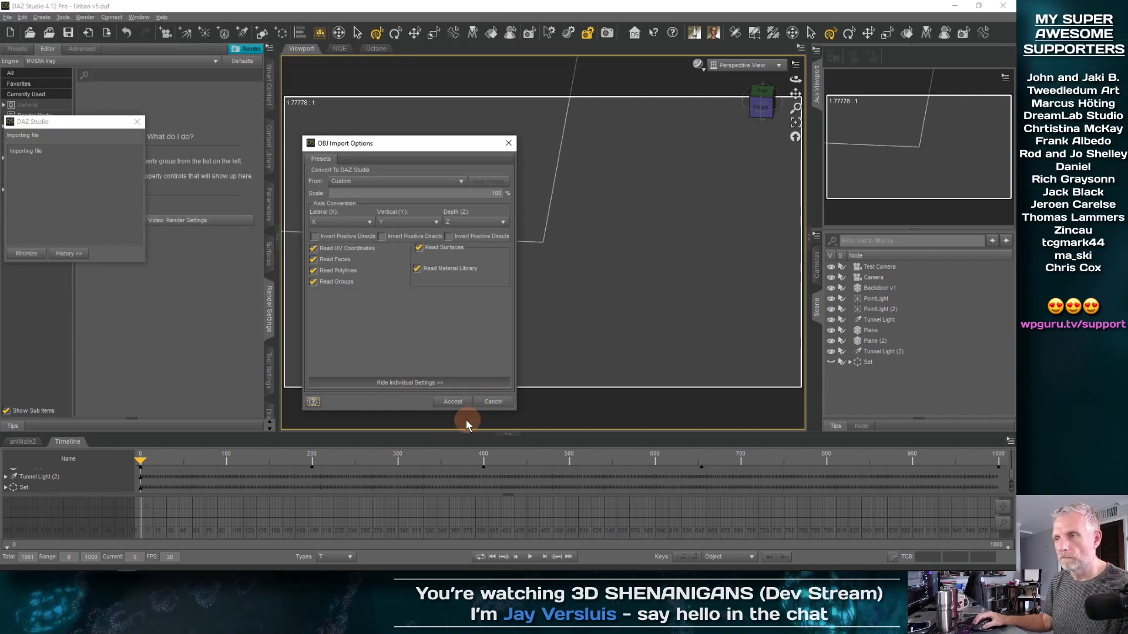
click(451, 401)
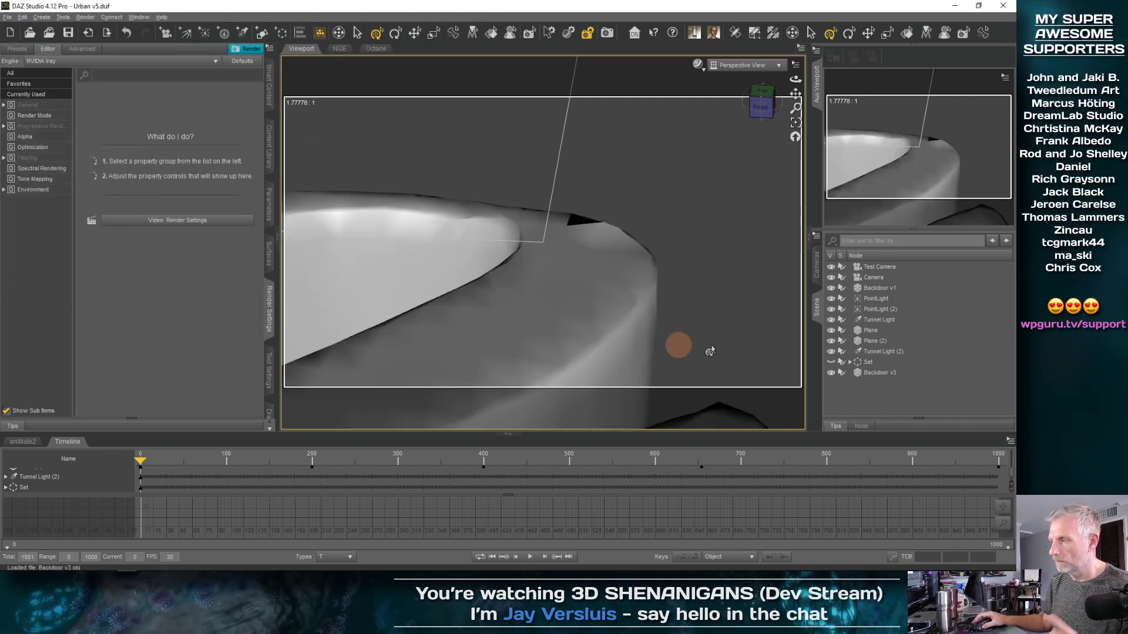
Step: Frame the imported Backdoor v3 logo, make the Set group visible and raise the logo above the cobblestones
click(883, 373)
click(796, 122)
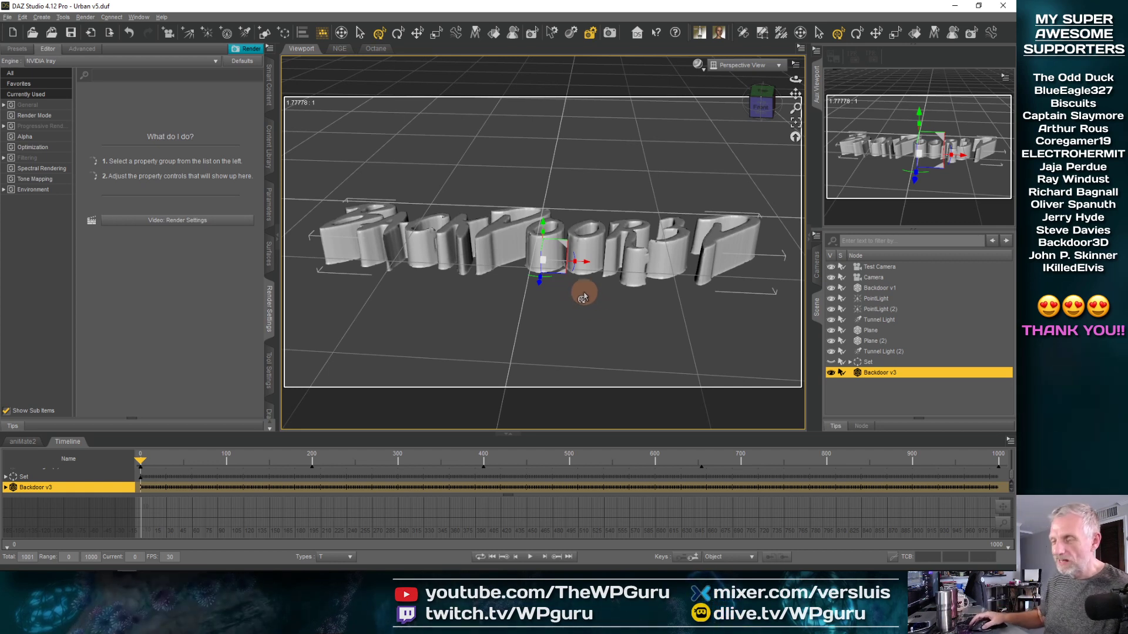
click(832, 361)
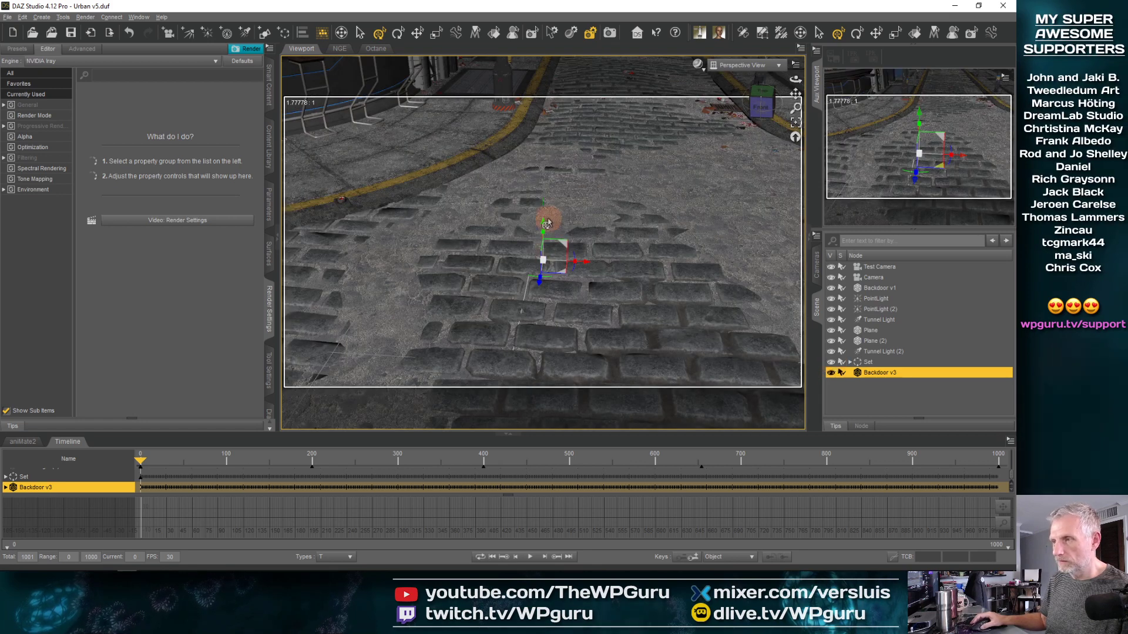
drag(542, 227, 536, 182)
scroll(536, 183, down, 5)
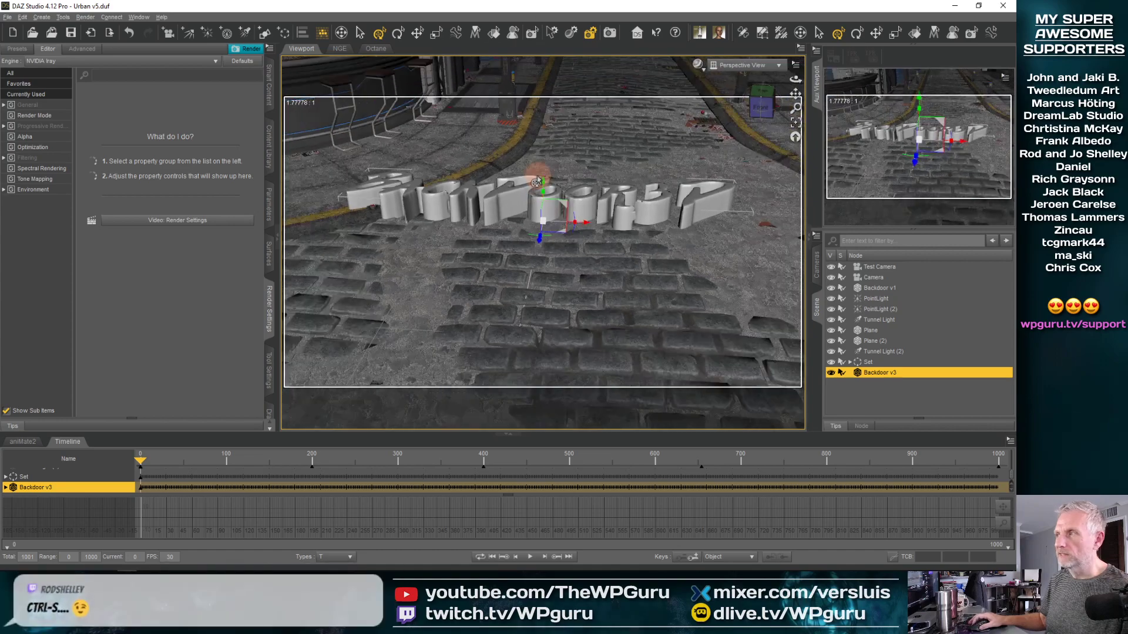
Step: Move the Backdoor v3 logo across to the food bar and lift it to about counter height
middle_drag(539, 182, 420, 210)
drag(661, 300, 445, 228)
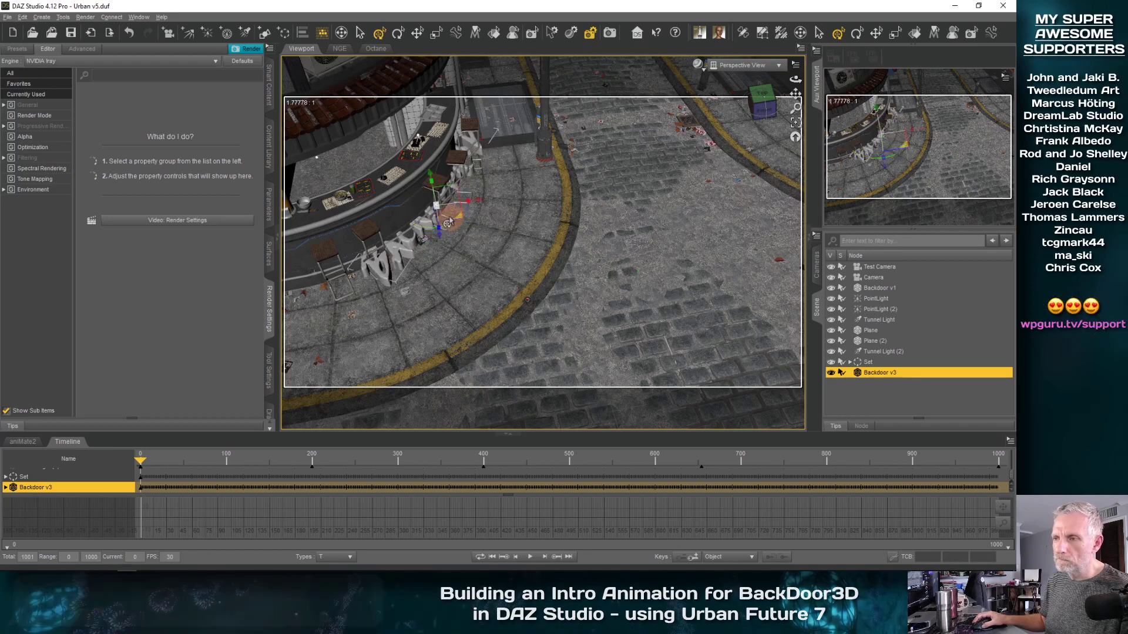
drag(422, 143, 416, 110)
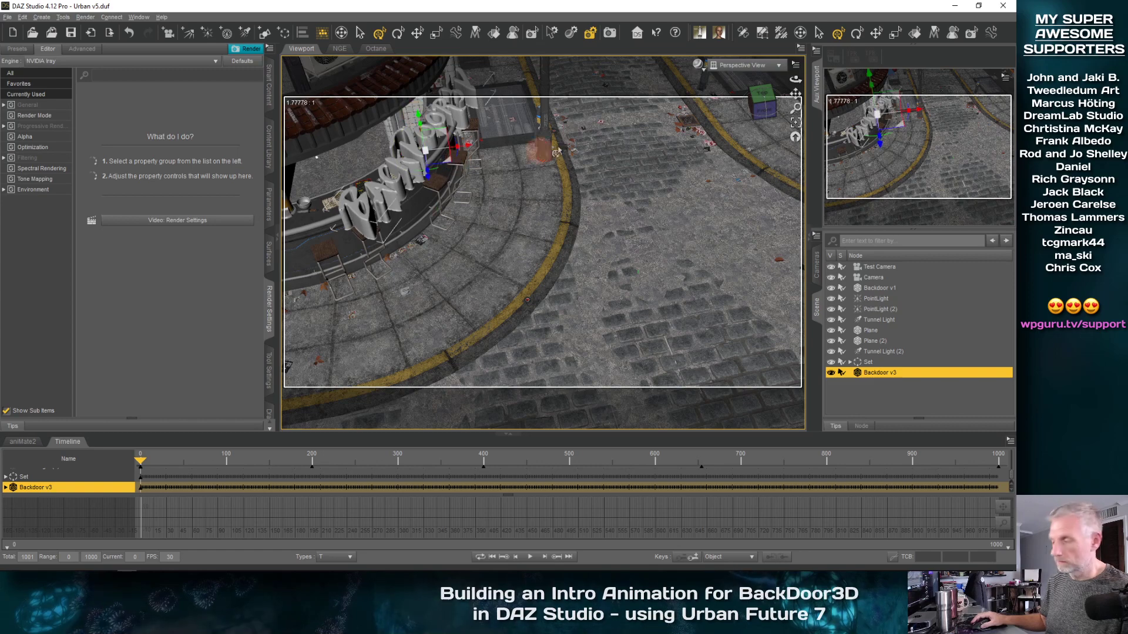
Step: Frame the Backdoor v3 logo at the bar in an enlarged viewport and scale it down uniformly to roughly half its size
click(795, 122)
scroll(607, 228, up, 2)
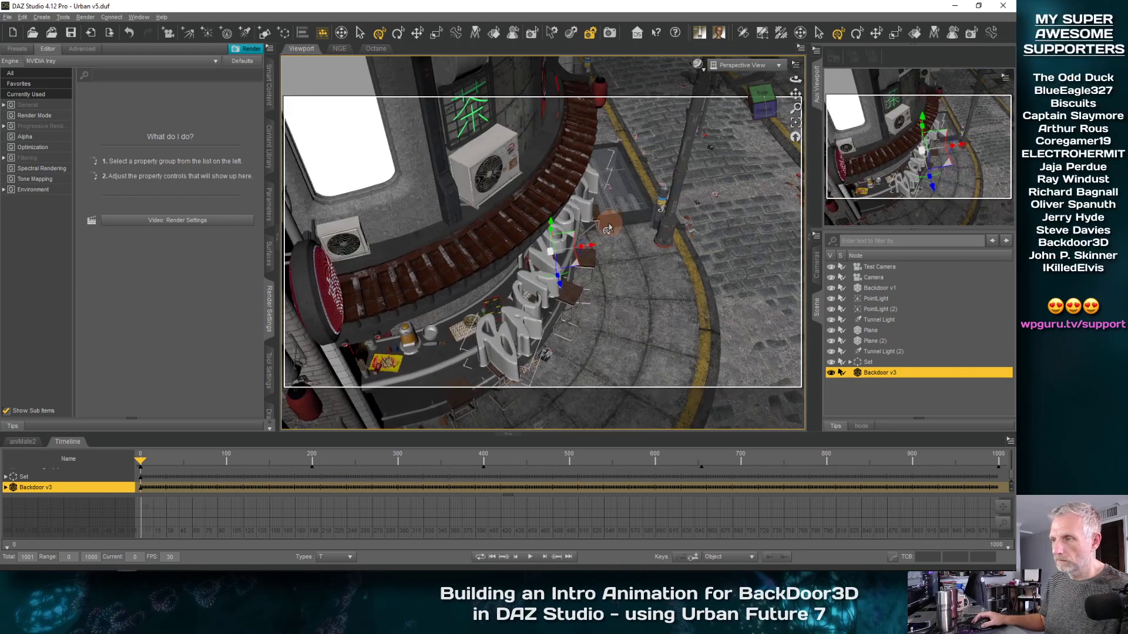
scroll(607, 229, up, 5)
mouse_move(598, 207)
middle_down()
mouse_move(596, 218)
mouse_move(607, 217)
middle_up()
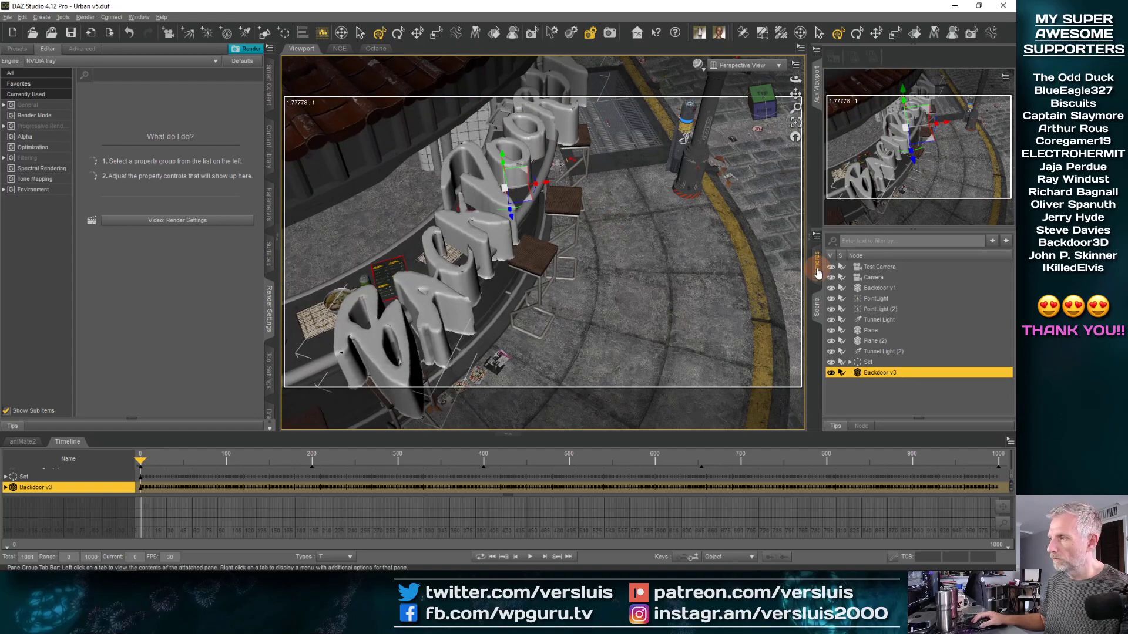
click(816, 91)
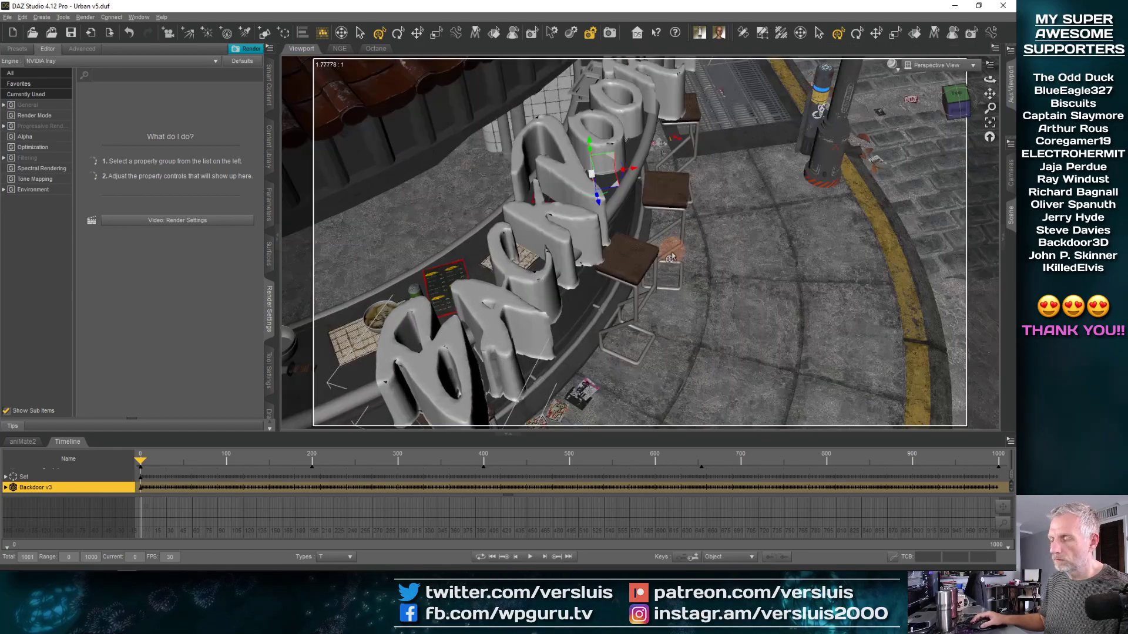
middle_drag(662, 289, 660, 294)
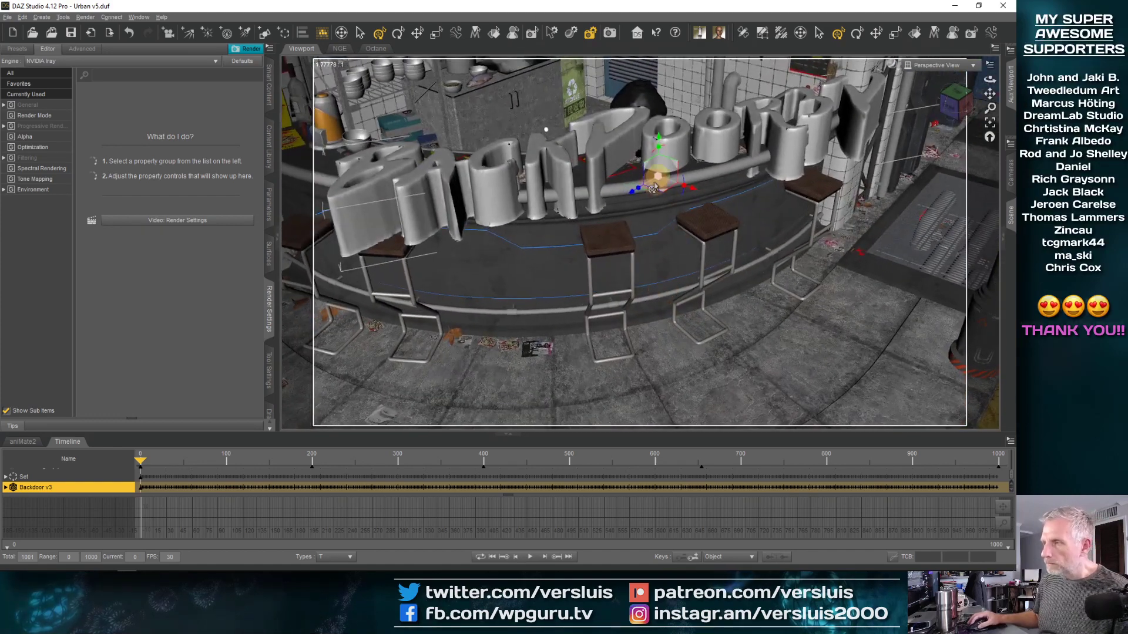
drag(654, 188, 645, 186)
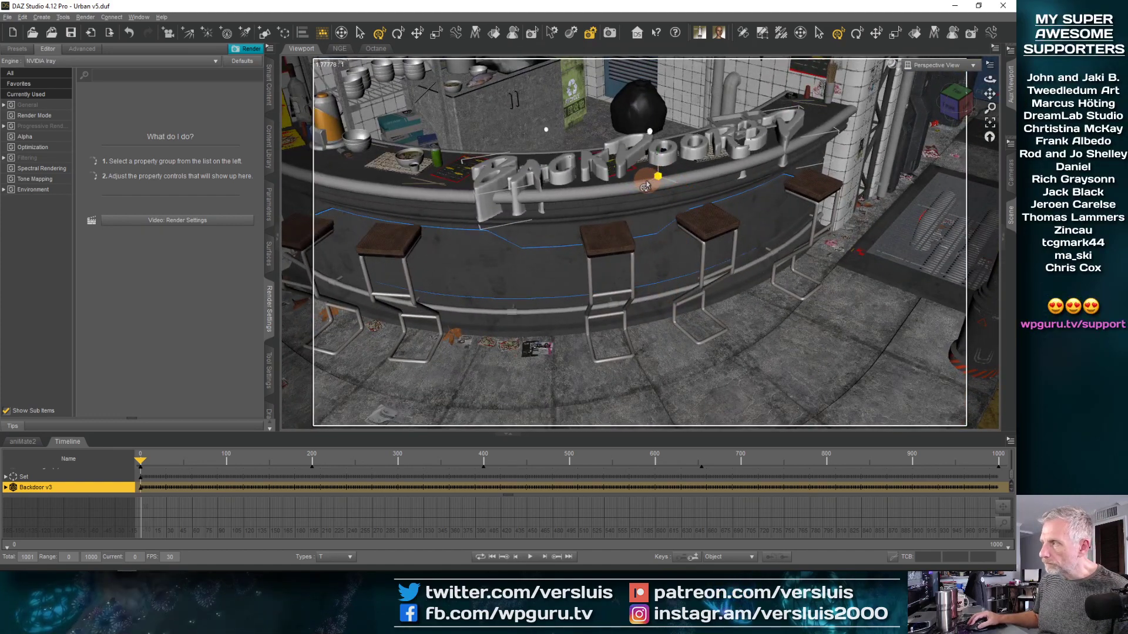
Step: Reopen the auxiliary viewport and set it to look through Camera
click(1010, 85)
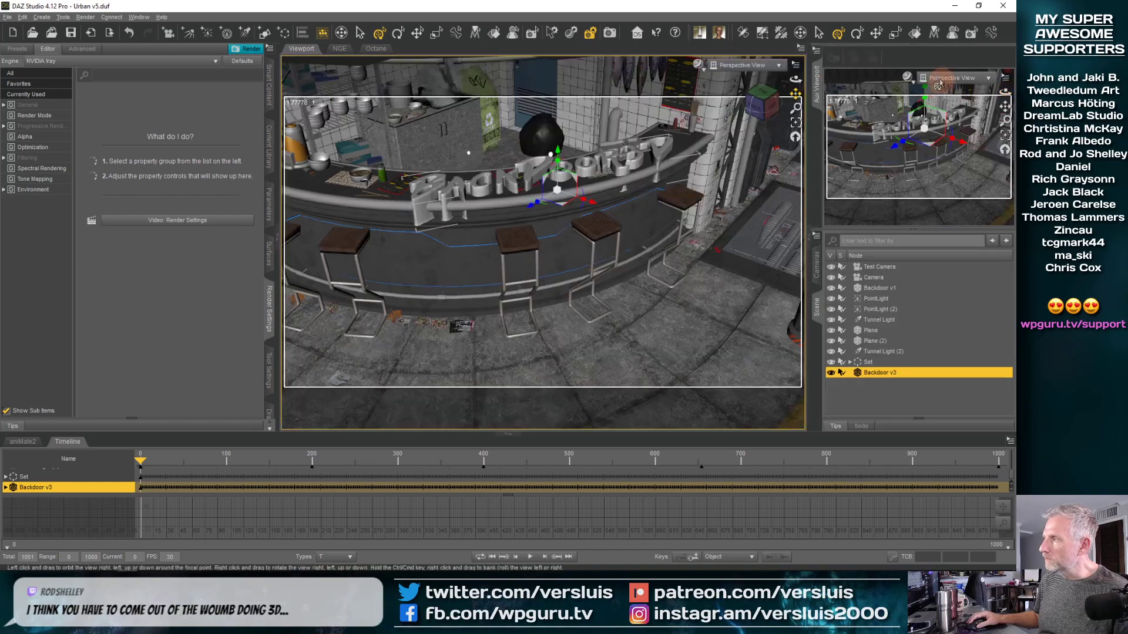
click(956, 78)
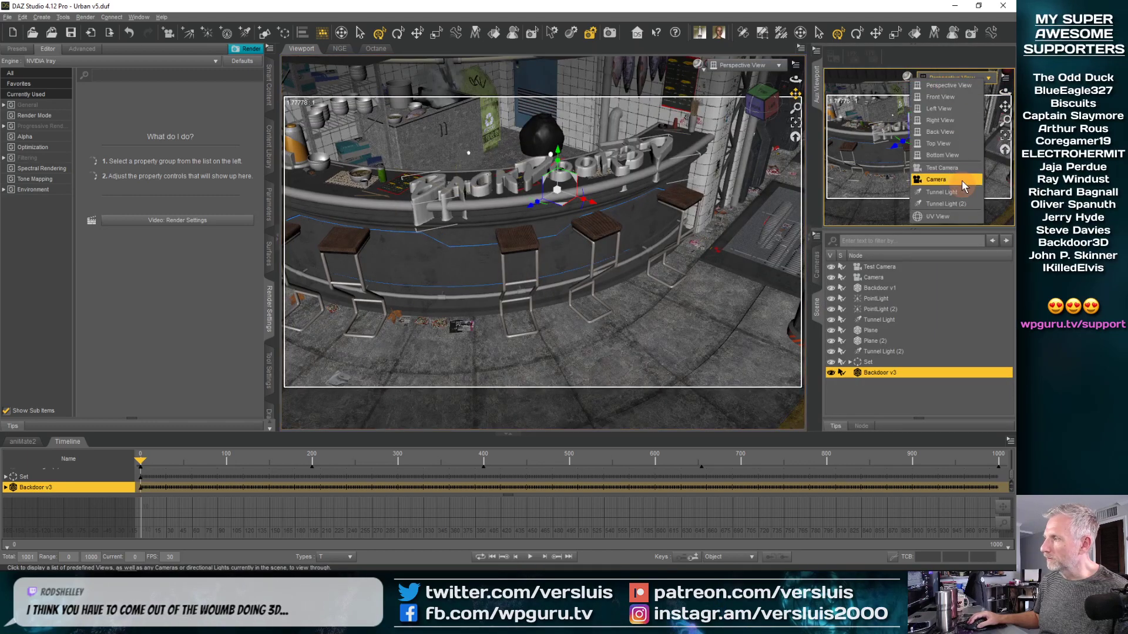
click(942, 192)
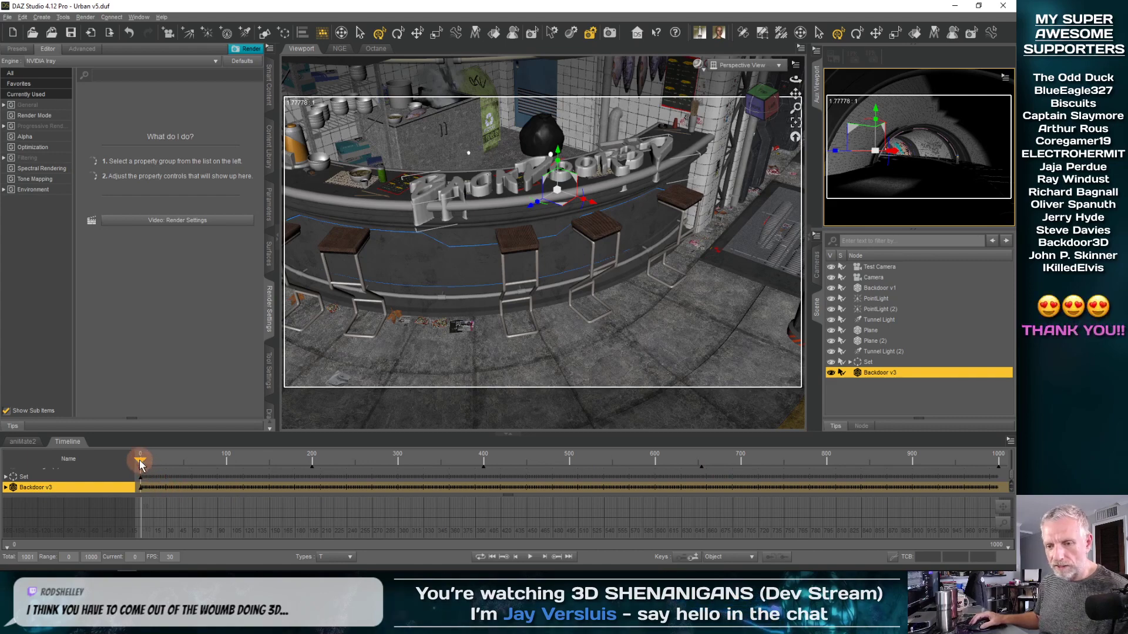
Step: Position the Backdoor v3 logo on top of the bar counter and shrink it uniformly to fit within a placemat
scroll(417, 229, up, 6)
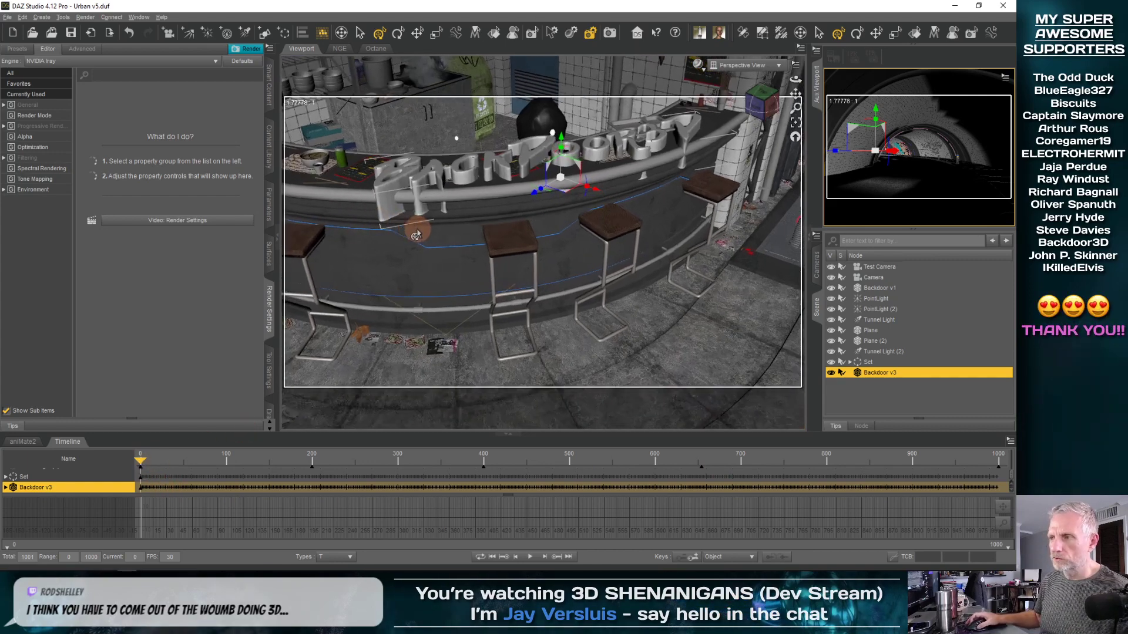
scroll(417, 233, up, 1)
middle_drag(487, 165, 496, 193)
drag(525, 272, 521, 274)
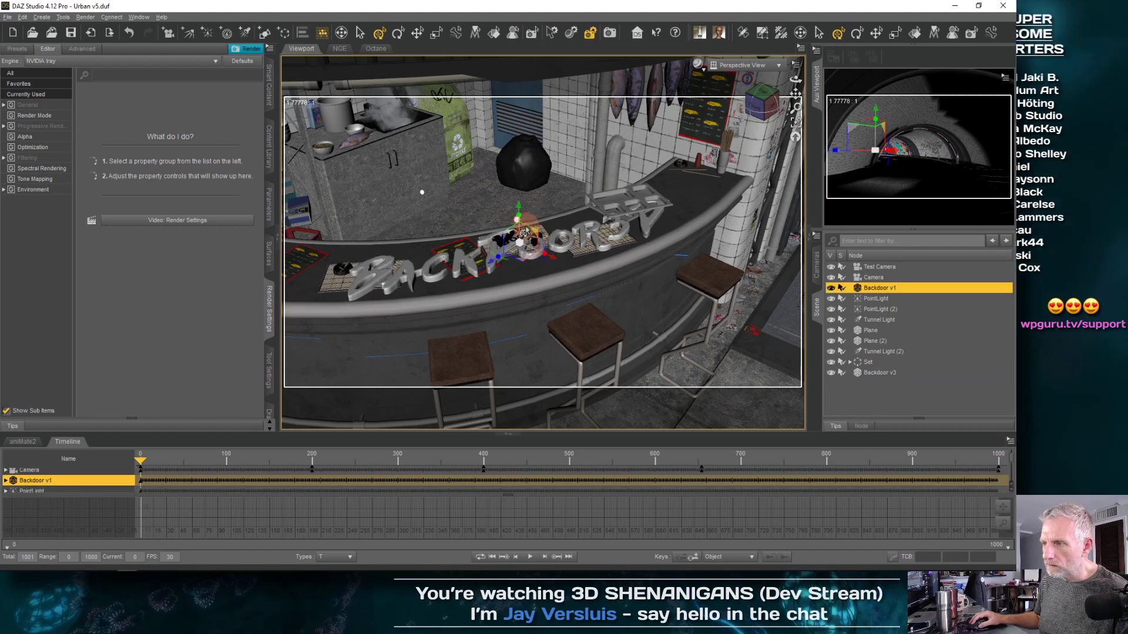
drag(521, 252, 524, 218)
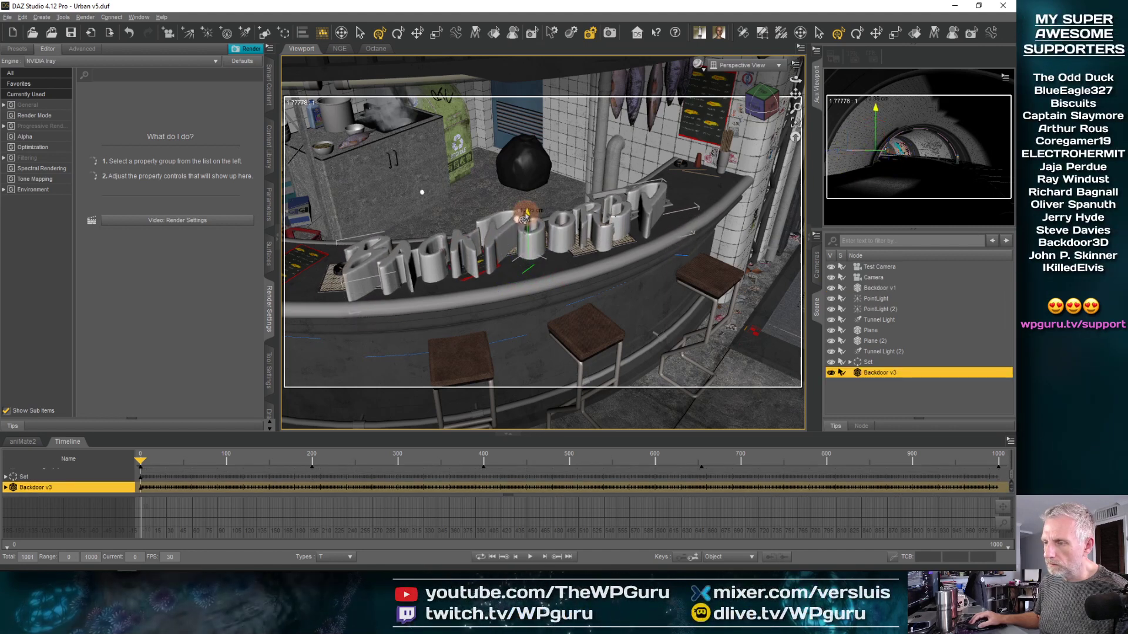
drag(527, 258, 514, 260)
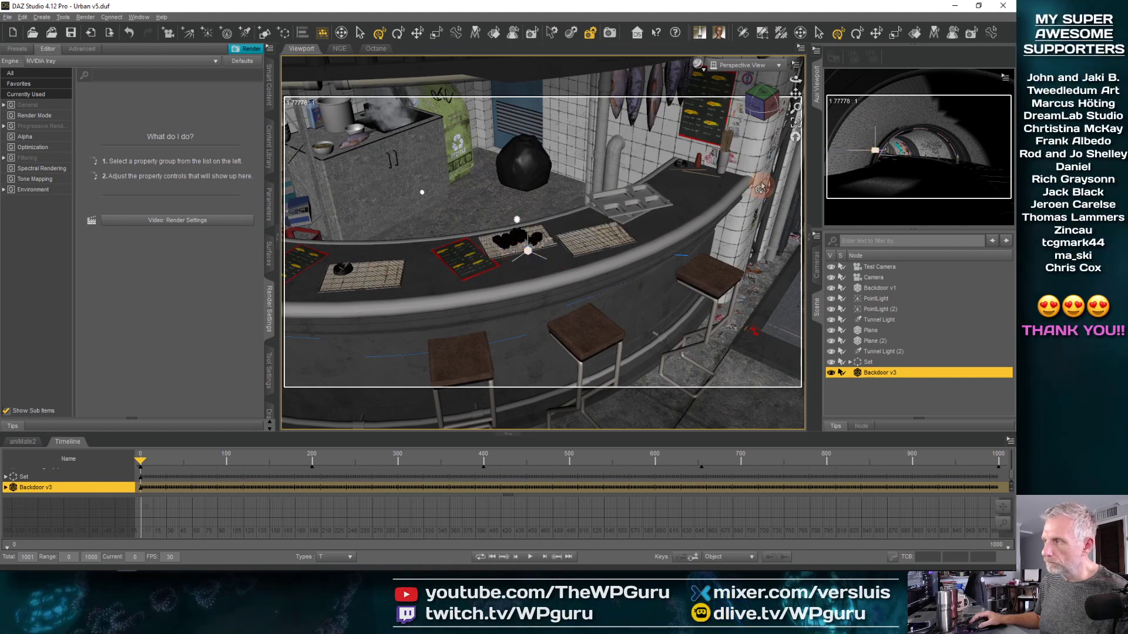
Step: Move the small Backdoor v3 logo onto the placemat under the Backdoor v1 lettering and adjust its height above the mat
click(796, 125)
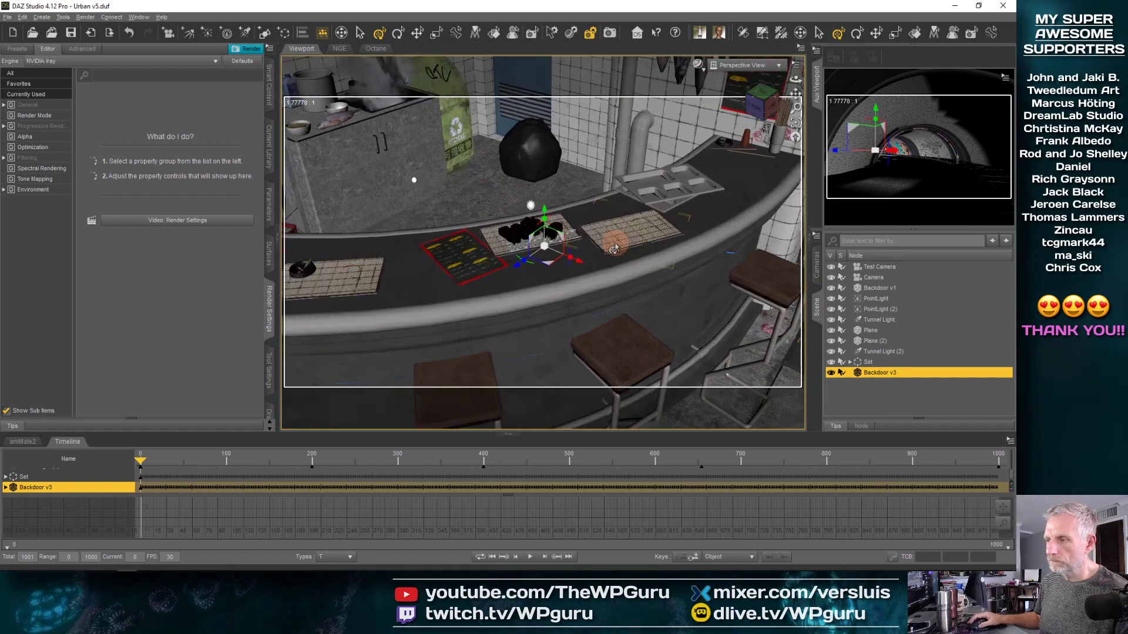
scroll(612, 250, down, 2)
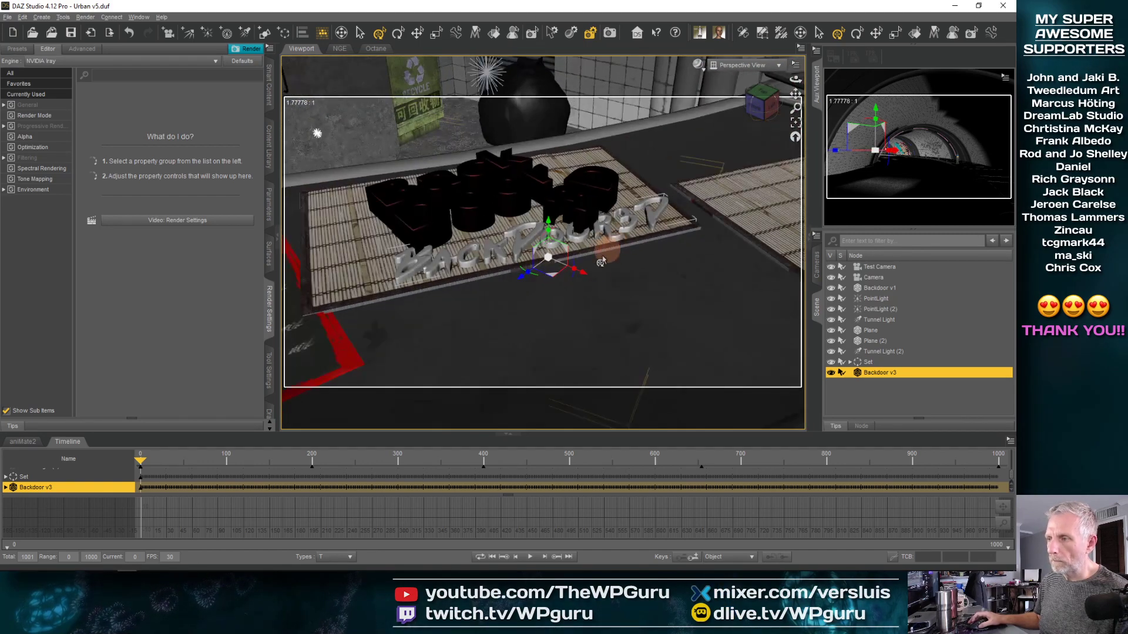
middle_drag(479, 250, 492, 256)
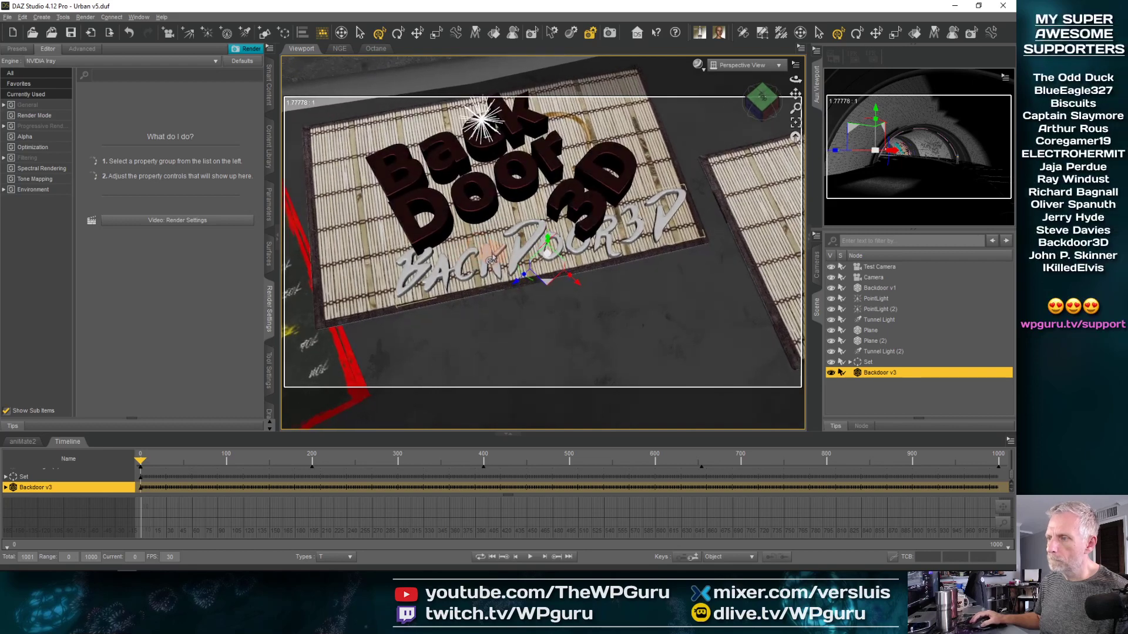
drag(526, 284, 489, 227)
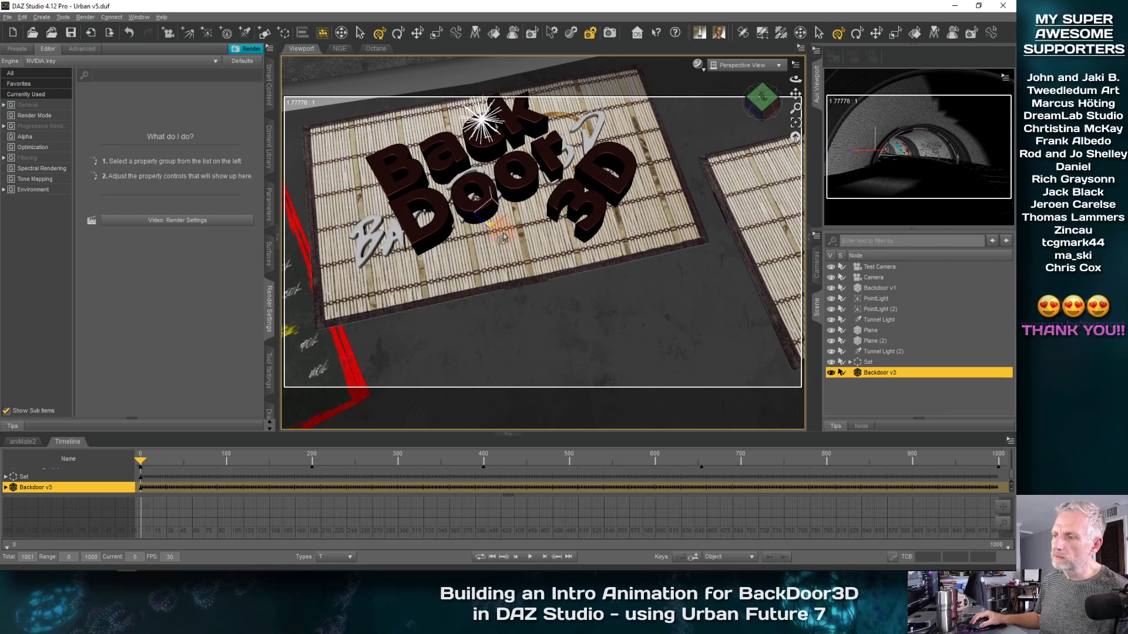
scroll(497, 229, up, 3)
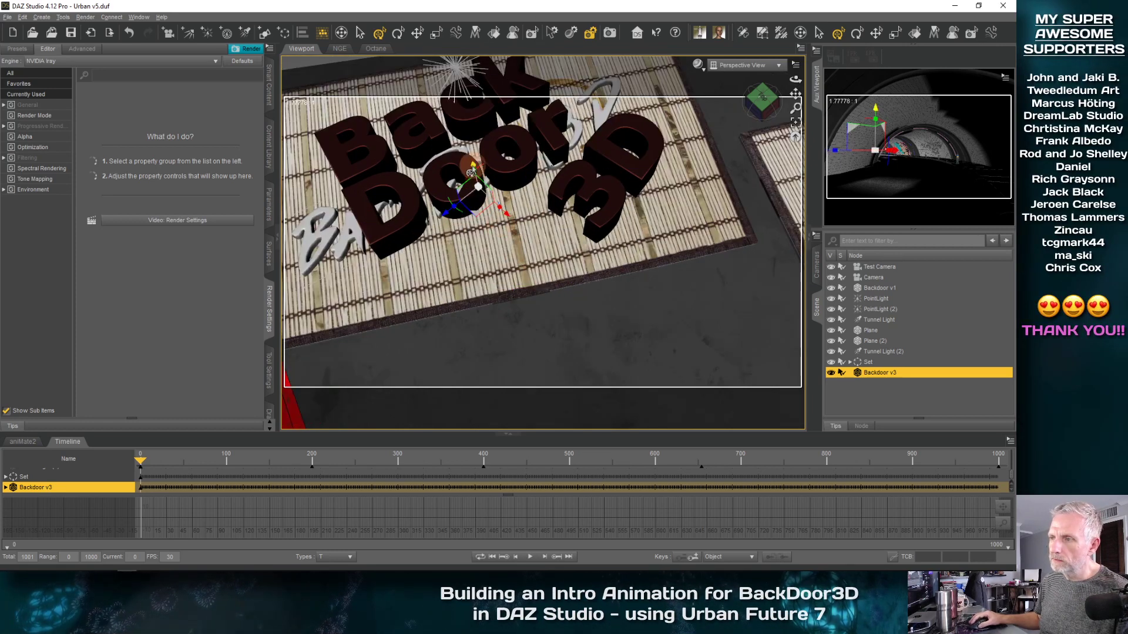
mouse_move(471, 171)
mouse_down()
mouse_move(462, 147)
mouse_move(475, 180)
mouse_up()
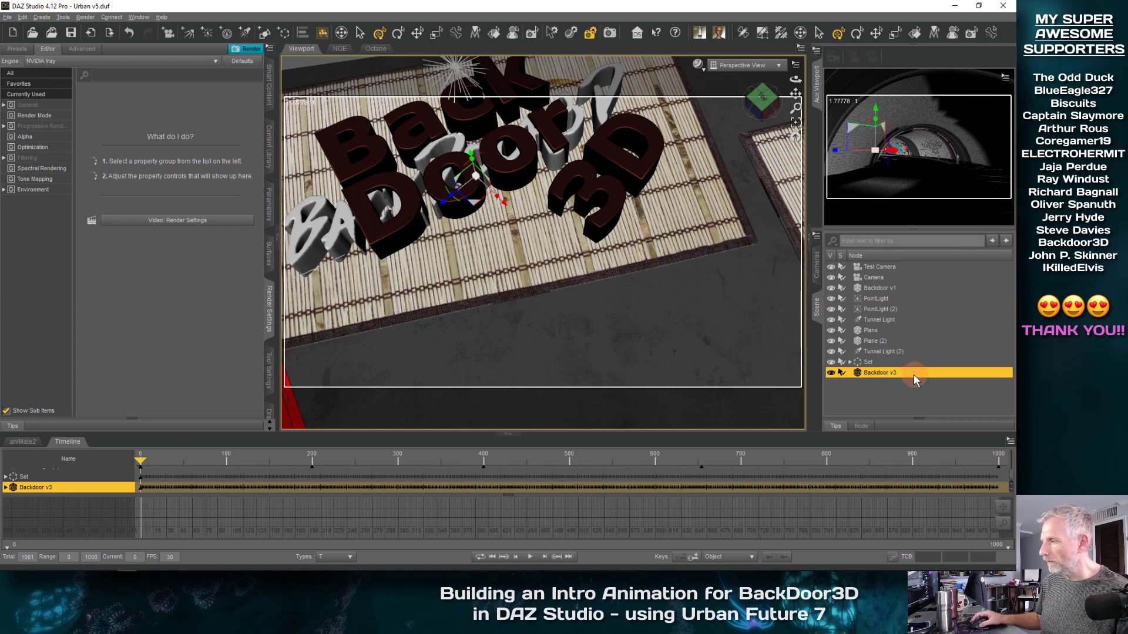
Step: Hide Backdoor v1 and scale the Backdoor v3 logo up slightly so it spans more of the placemat
click(830, 288)
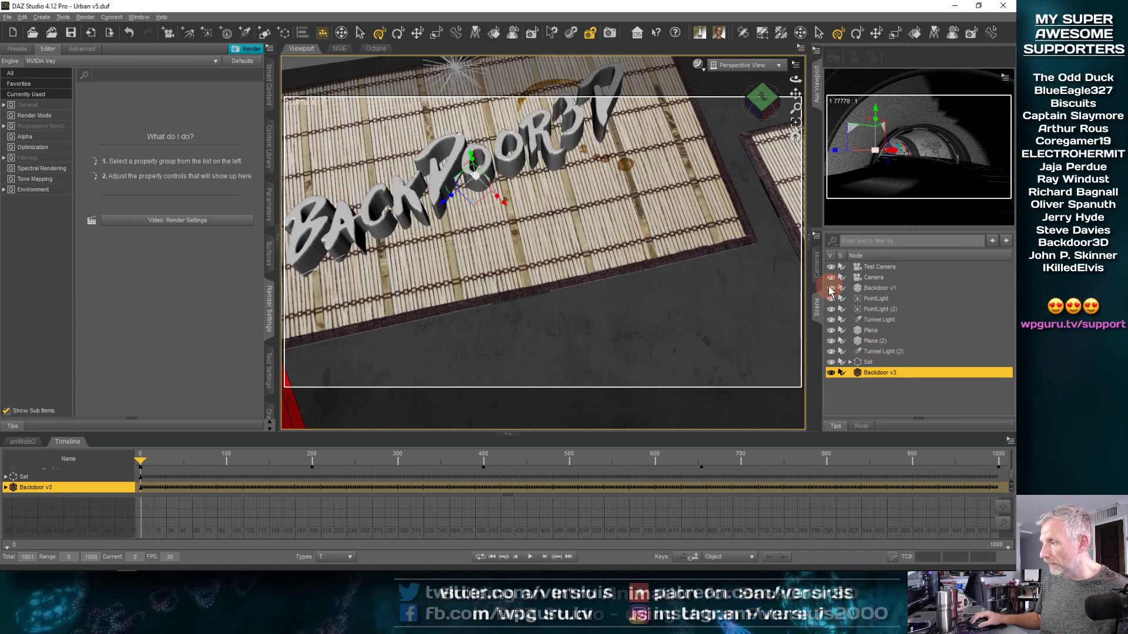
drag(515, 212, 524, 202)
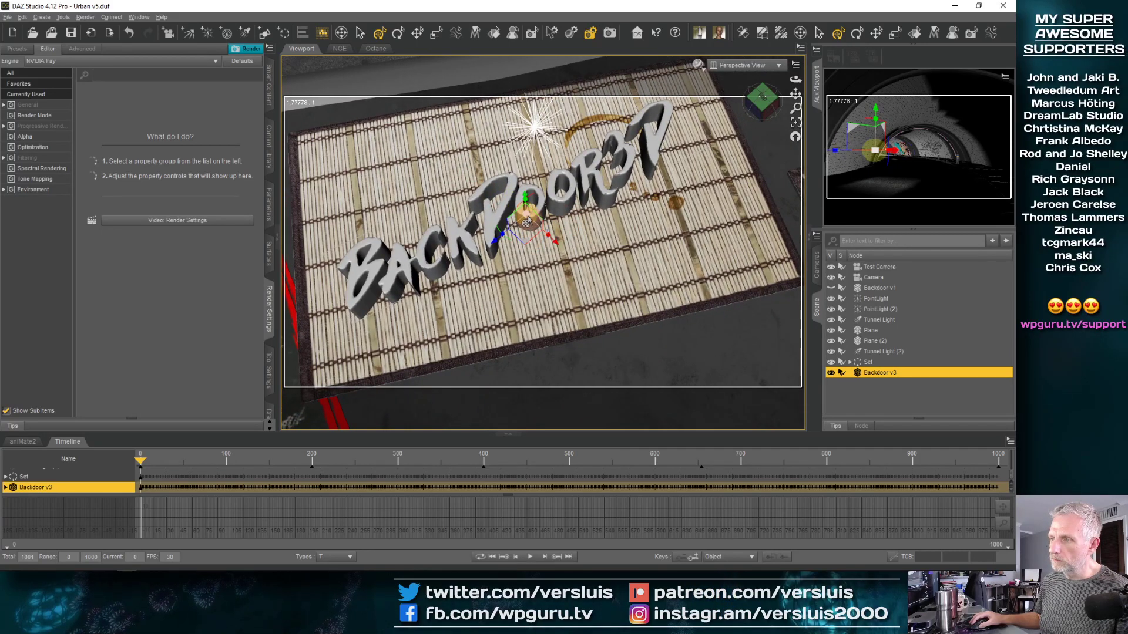
drag(527, 222, 538, 245)
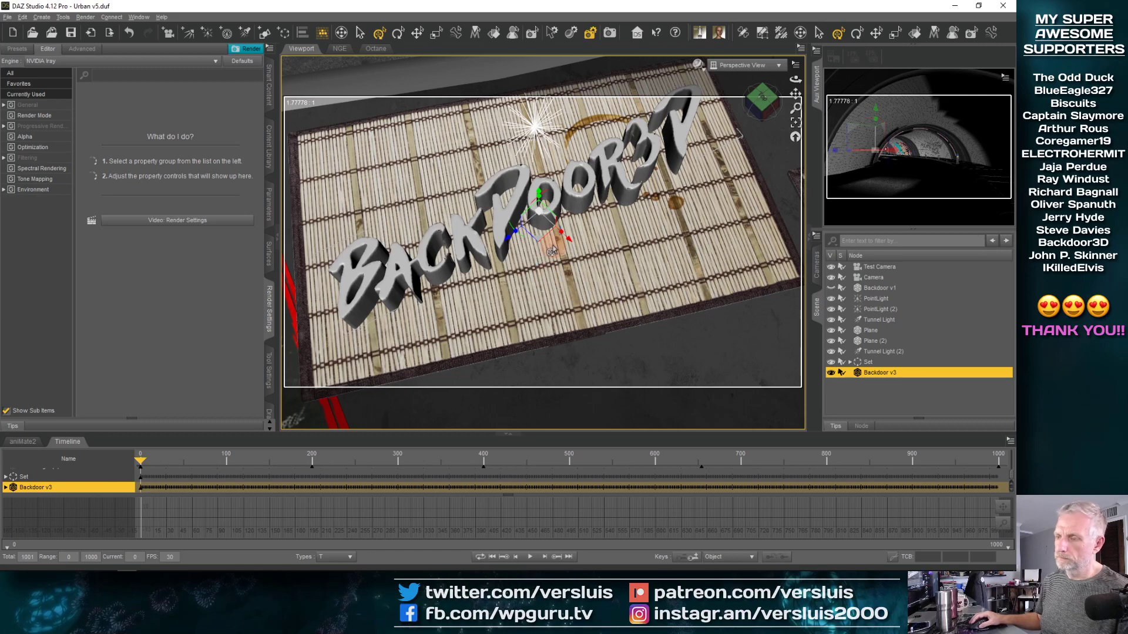
Step: Scrub the timeline to frame 1000 and back to frame 0 to check the logo in the animated Camera view
click(260, 458)
drag(260, 457, 1016, 456)
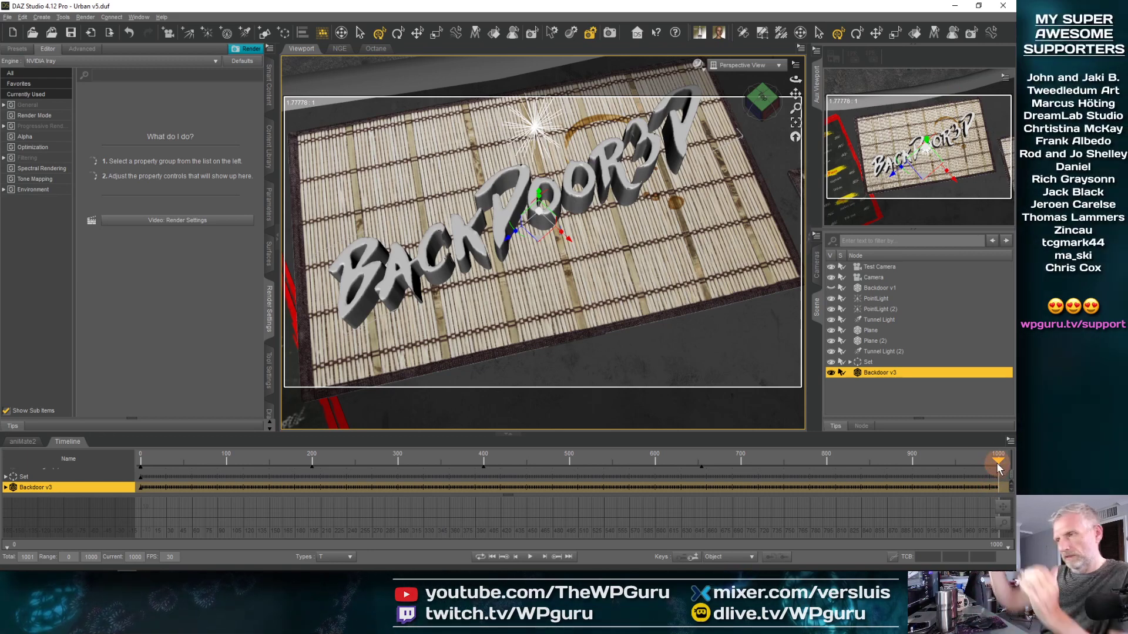
drag(998, 463, 35, 520)
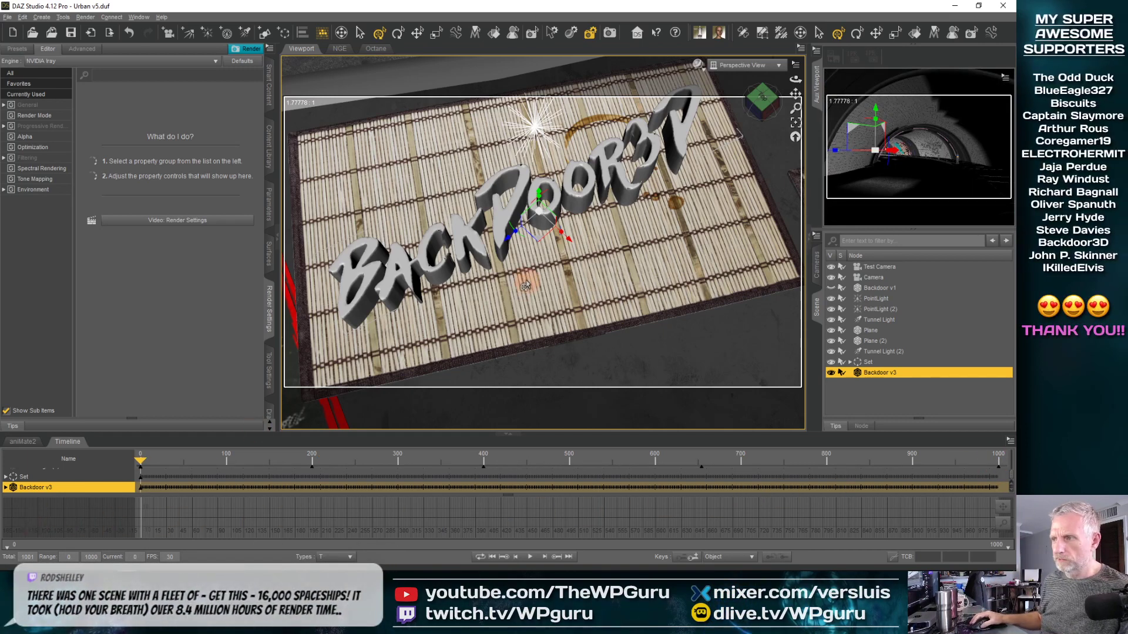
Step: Enlarge the Backdoor v3 logo a little more, then briefly show Backdoor v1 for comparison and hide it again
drag(517, 237, 537, 218)
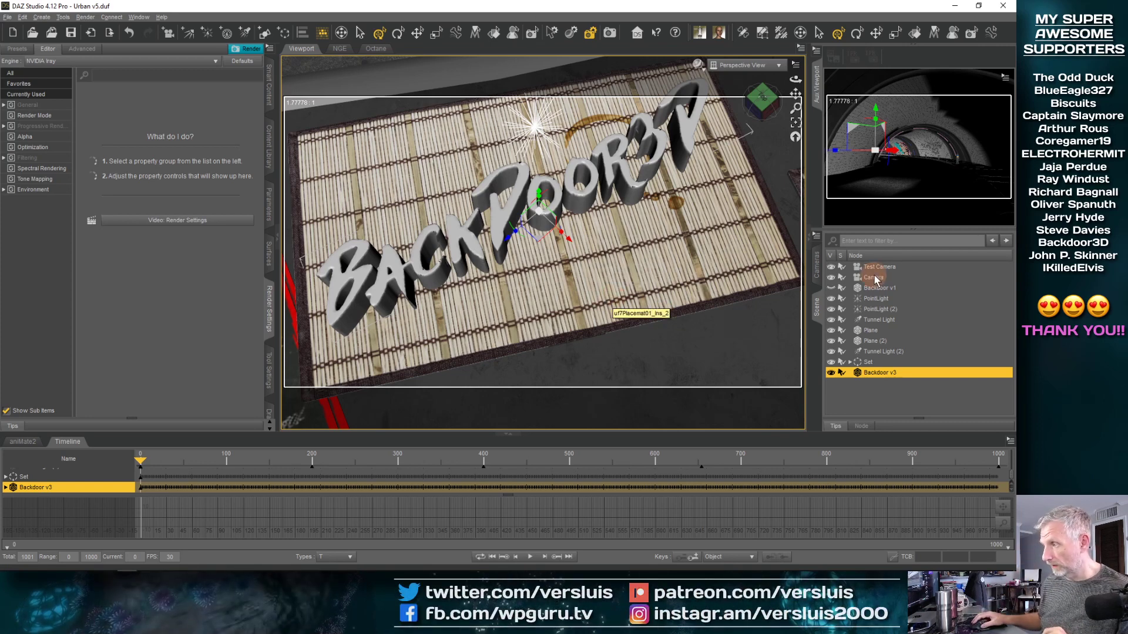
click(864, 289)
click(831, 289)
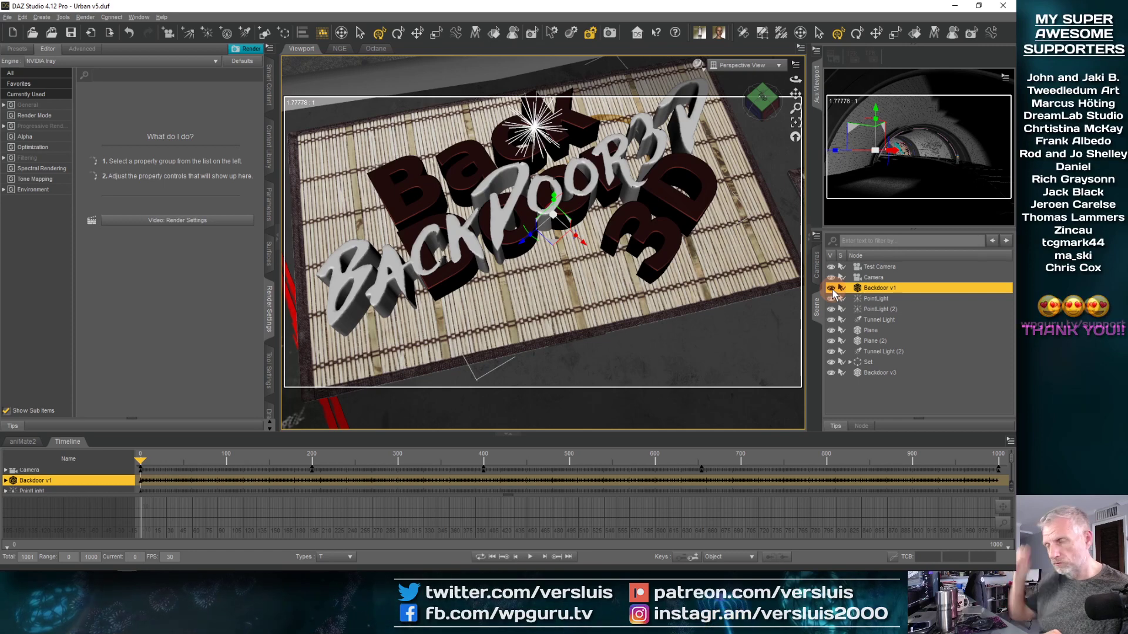
click(831, 289)
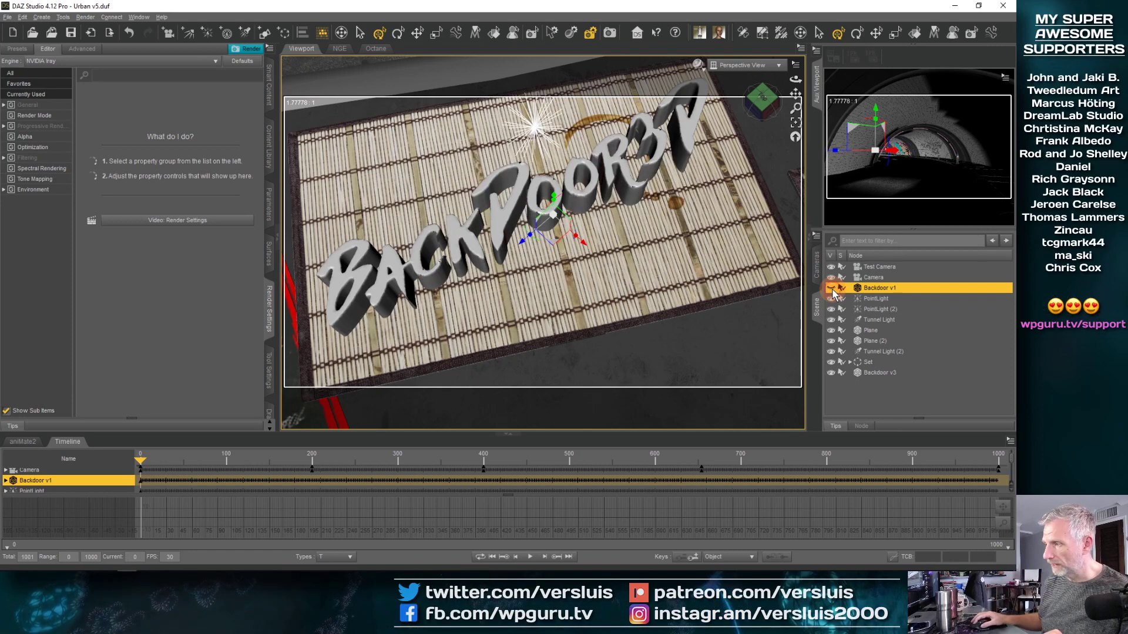
Step: Apply the Iray Colored Flint Glass shader preset to the Backdoor v3 logo's surface
click(869, 373)
click(268, 254)
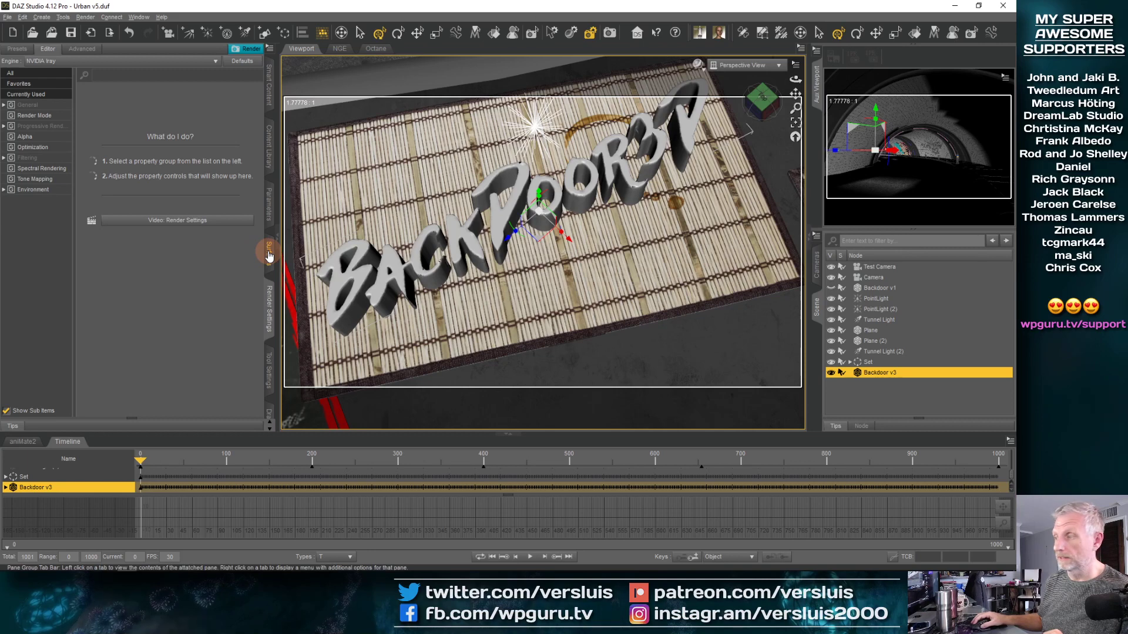
click(47, 50)
click(37, 105)
click(6, 105)
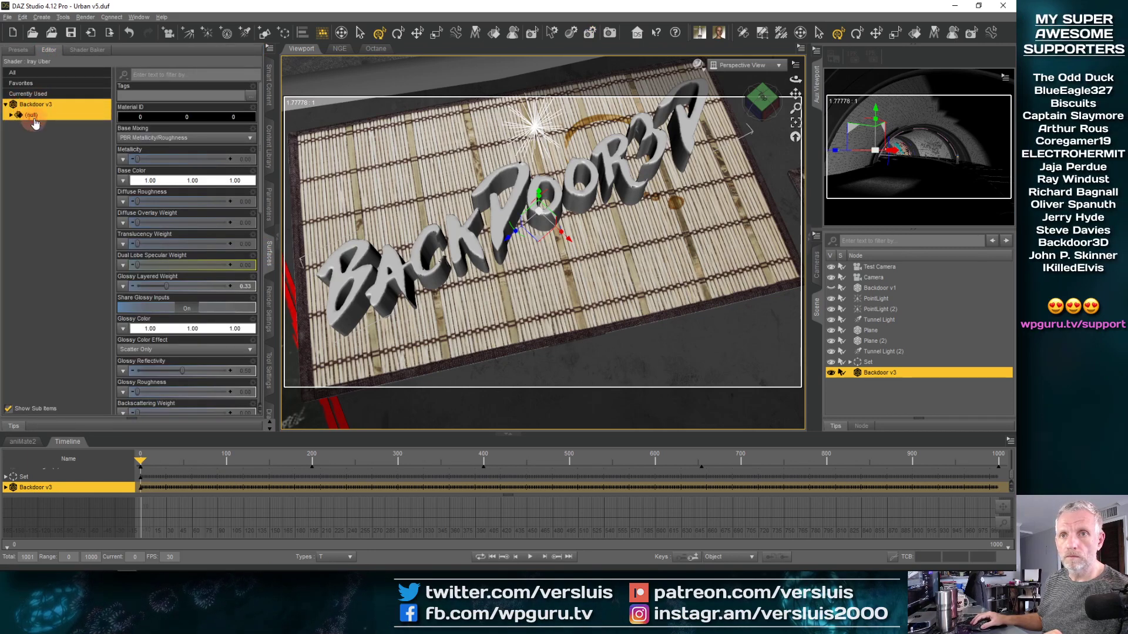
click(22, 51)
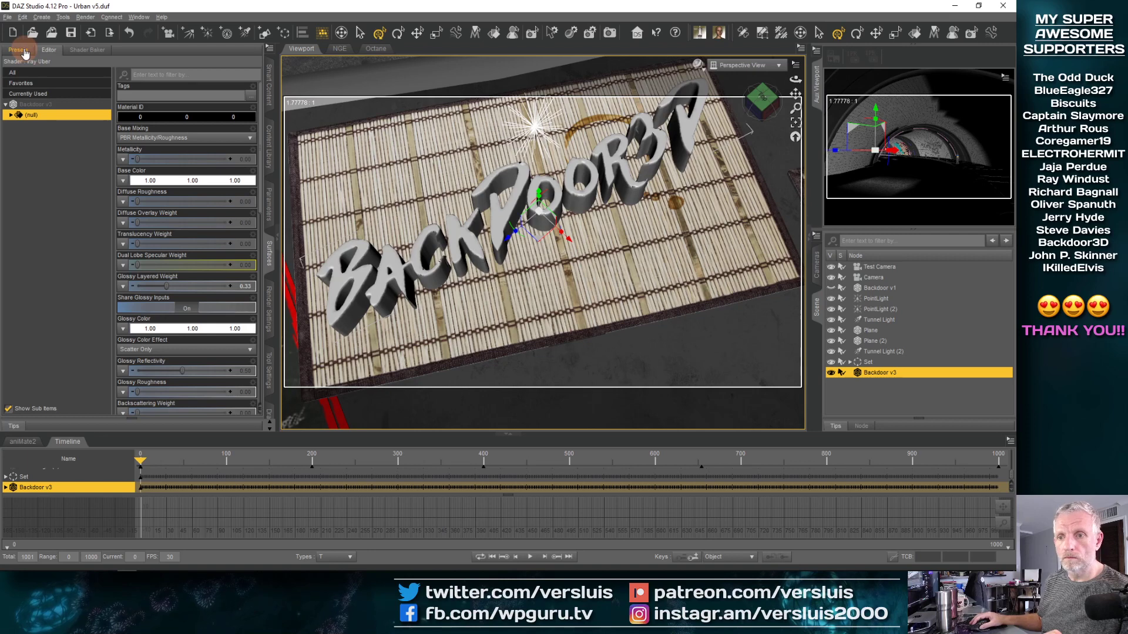
click(7, 131)
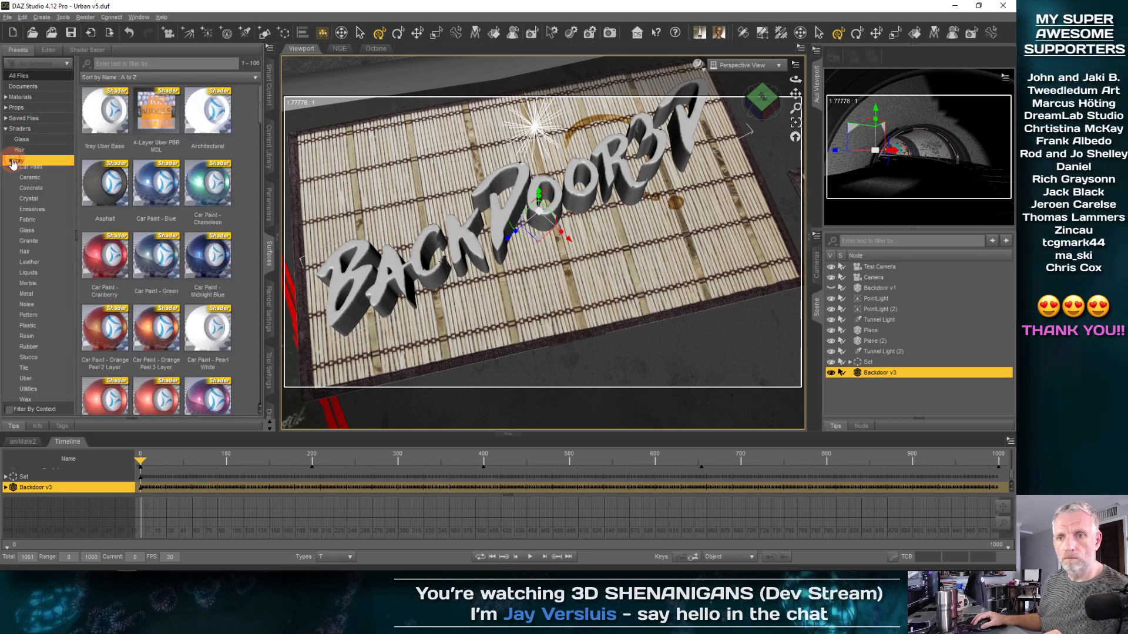
mouse_move(121, 267)
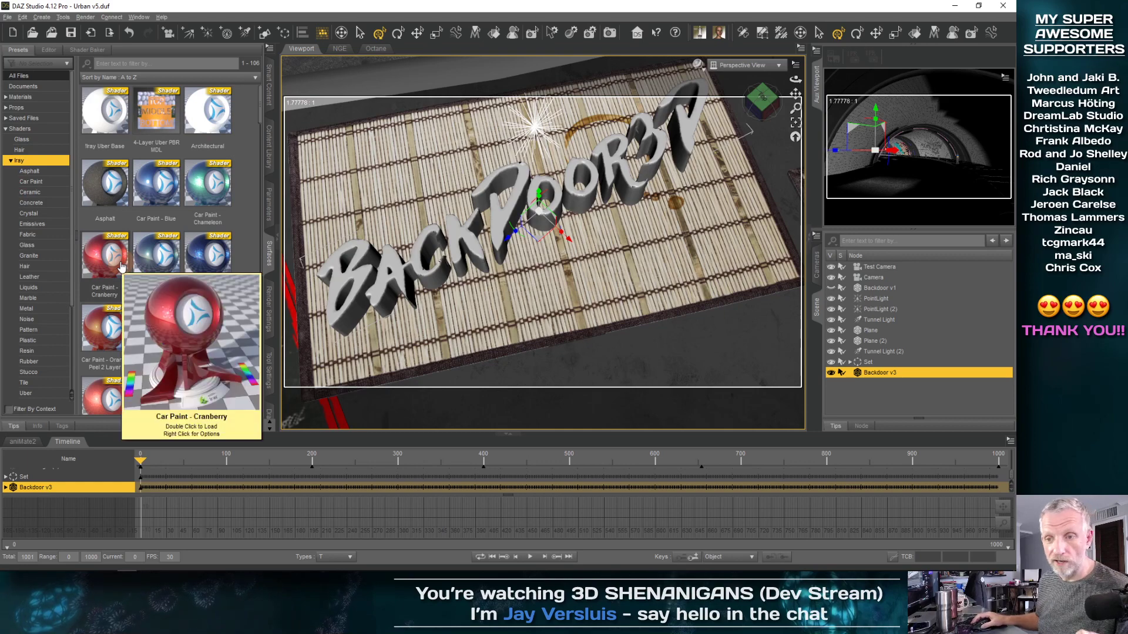
scroll(122, 267, down, 10)
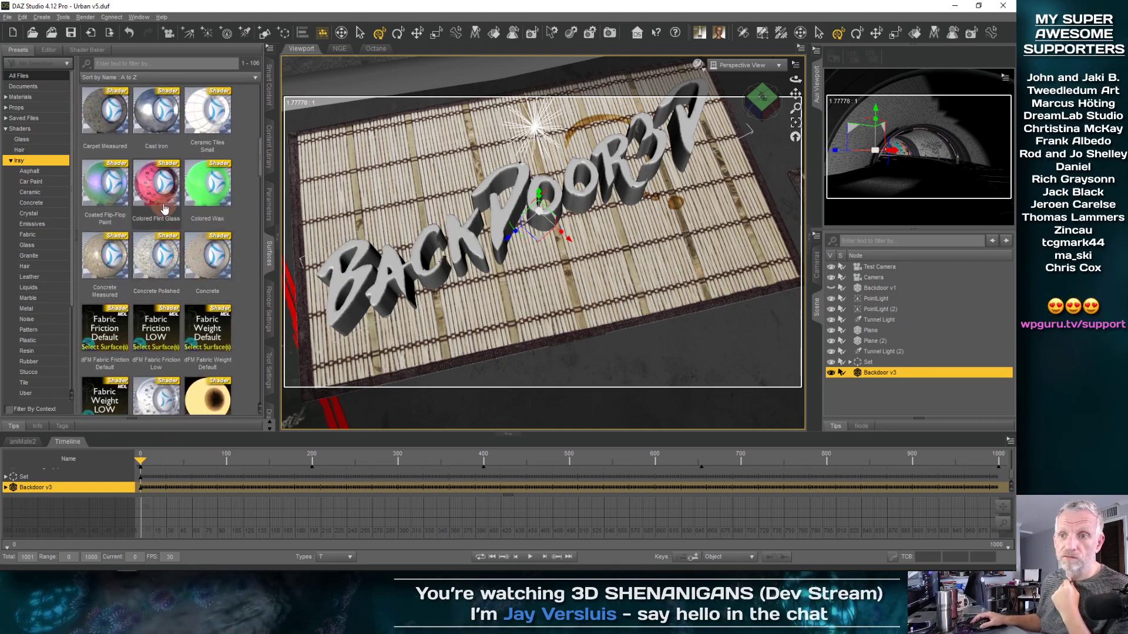
double_click(163, 198)
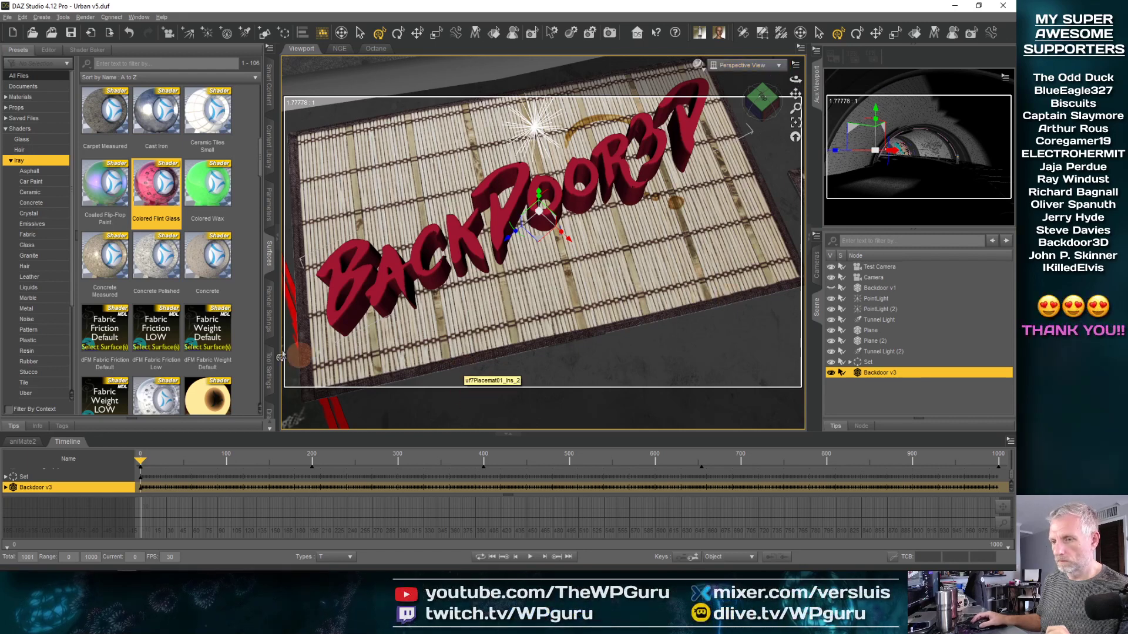
Step: Review the progressive rendering and general render settings for the image series
click(269, 308)
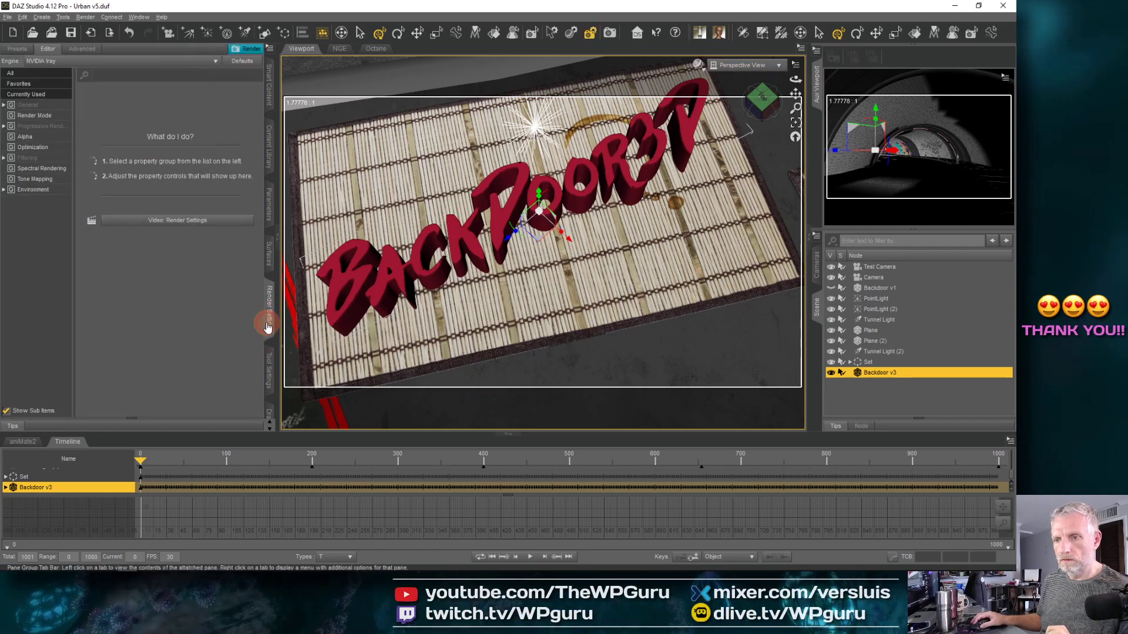
click(51, 125)
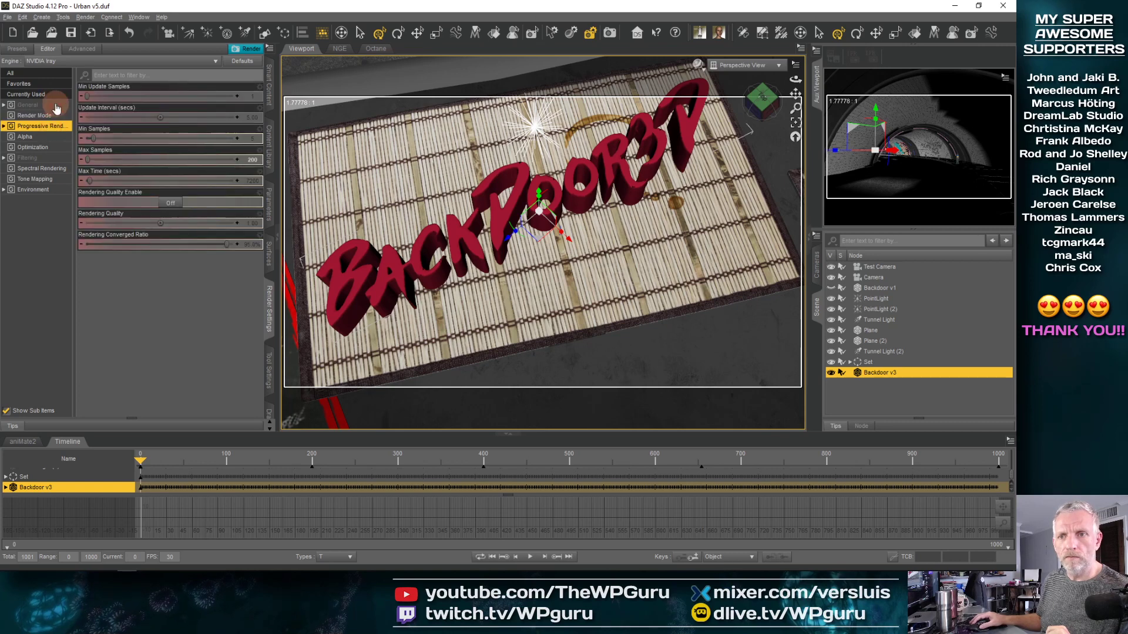
click(56, 105)
click(157, 287)
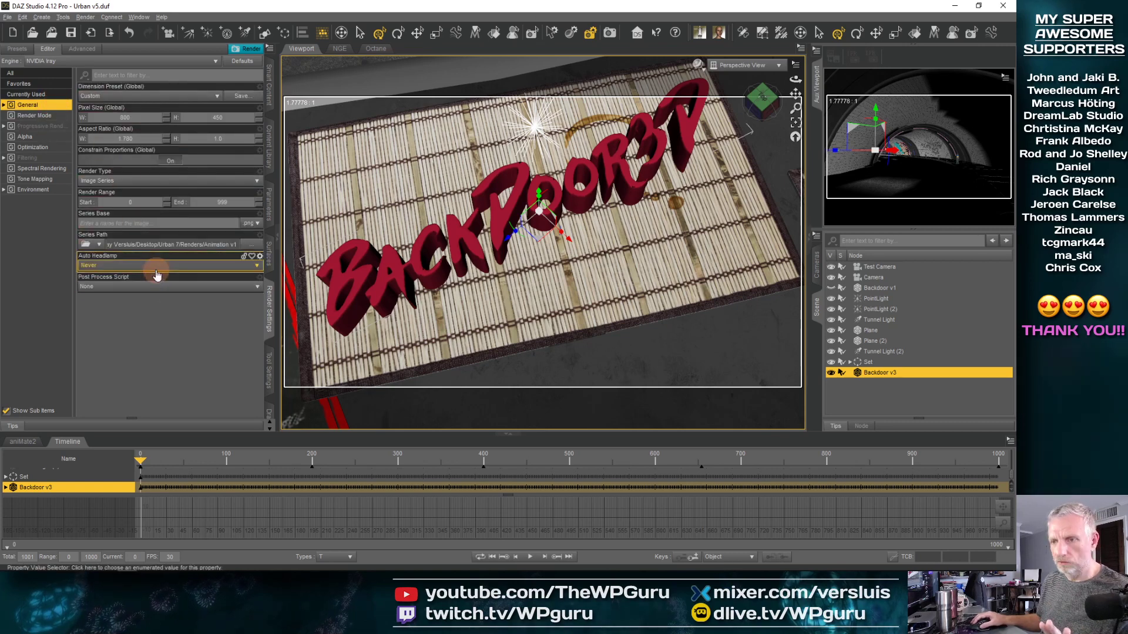
Step: Save the scene as a new version named Urban v6.duf in the Urban 7 folder
click(5, 17)
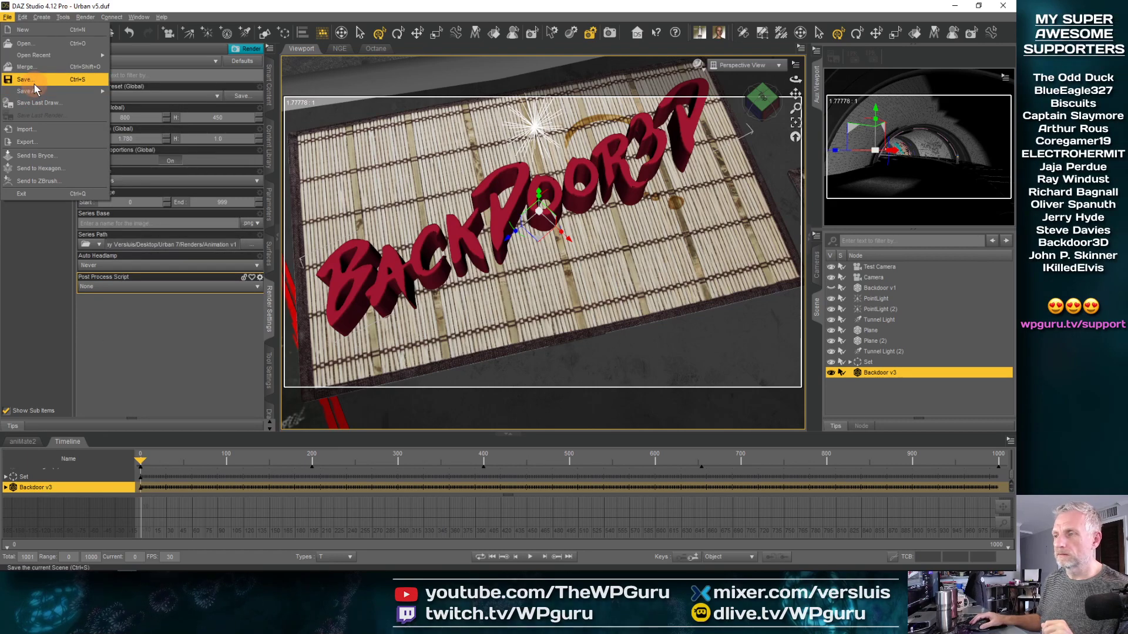
mouse_move(62, 91)
click(136, 94)
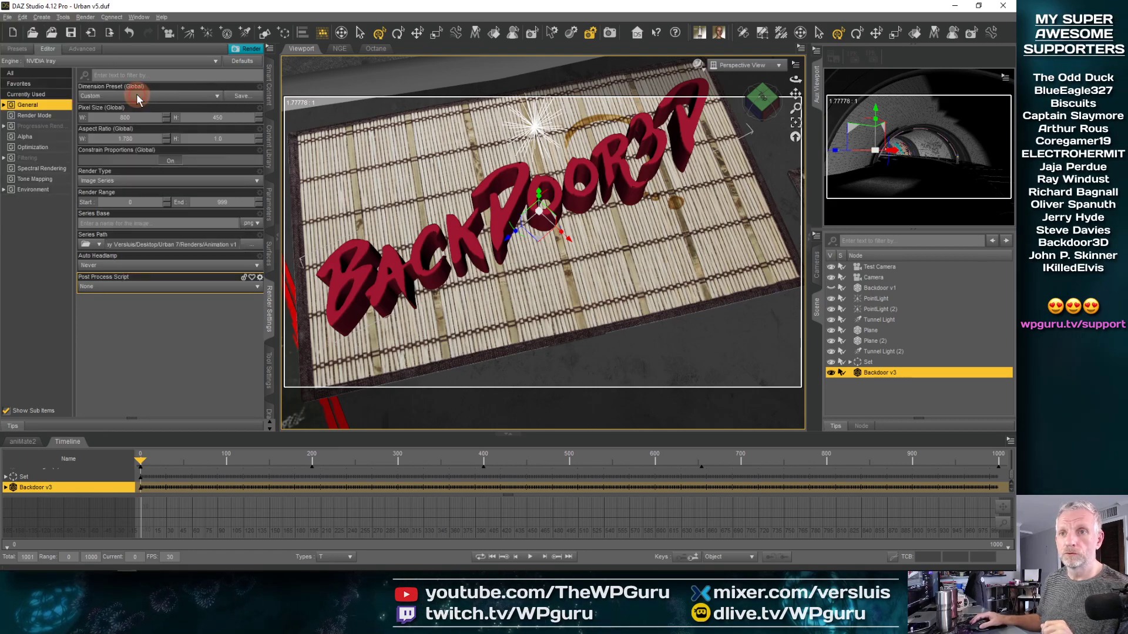
click(179, 174)
click(147, 244)
click(147, 243)
click(147, 243)
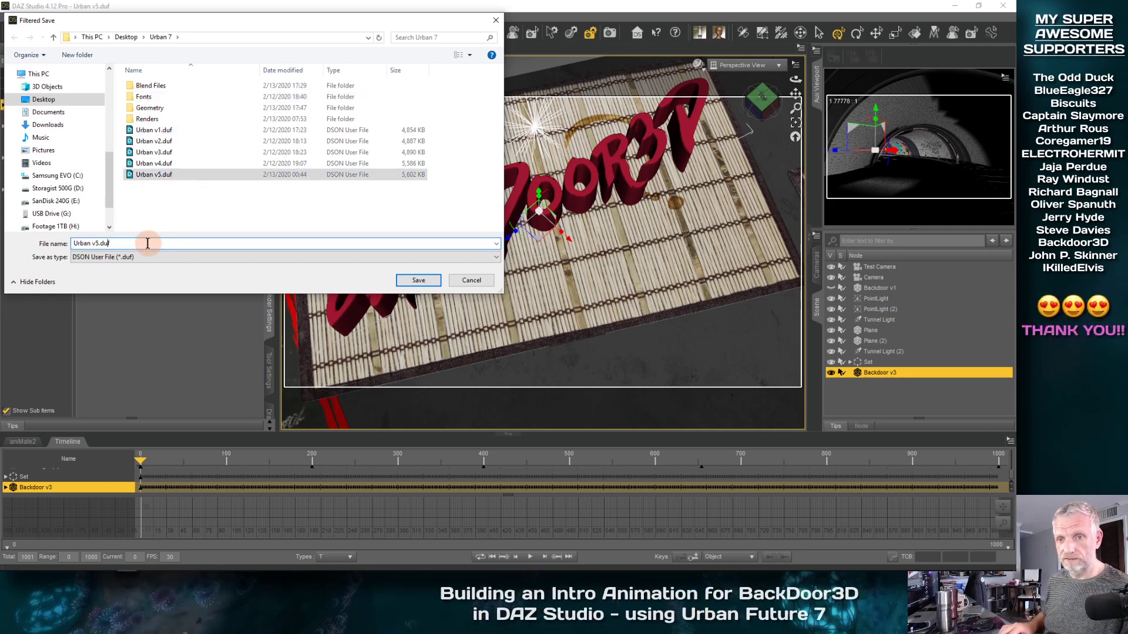
key(Left)
key(Left)
key(Left)
key(Left)
key(BackSpace)
text(6)
key(Return)
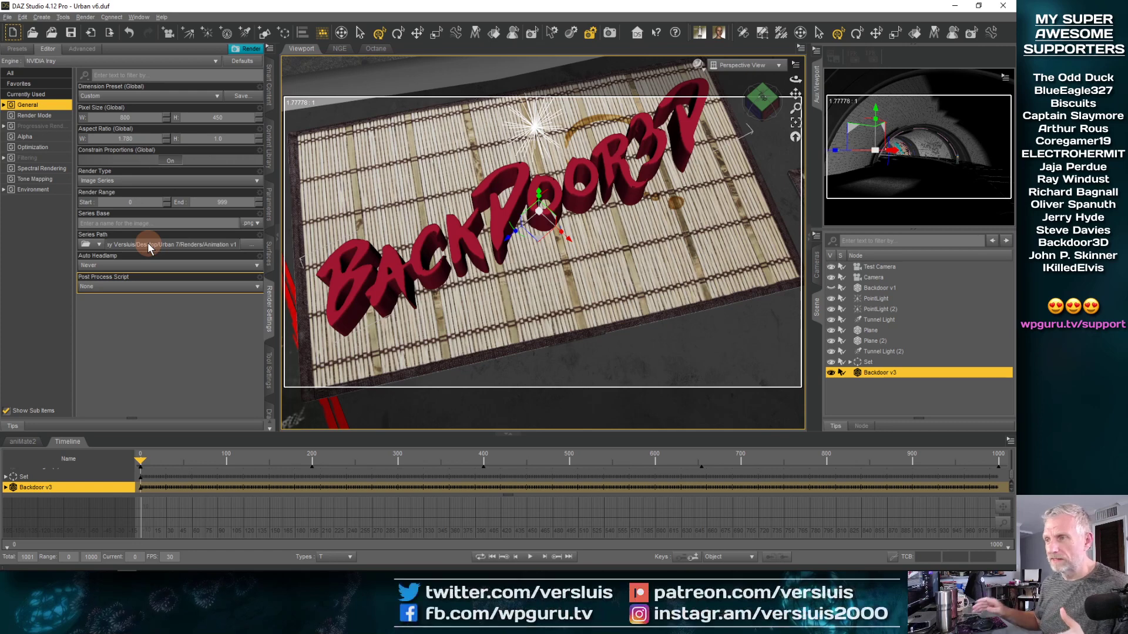
Step: Set the perspective view's draw style to NVIDIA Iray and inspect the glass logo on the placemat up close
click(699, 64)
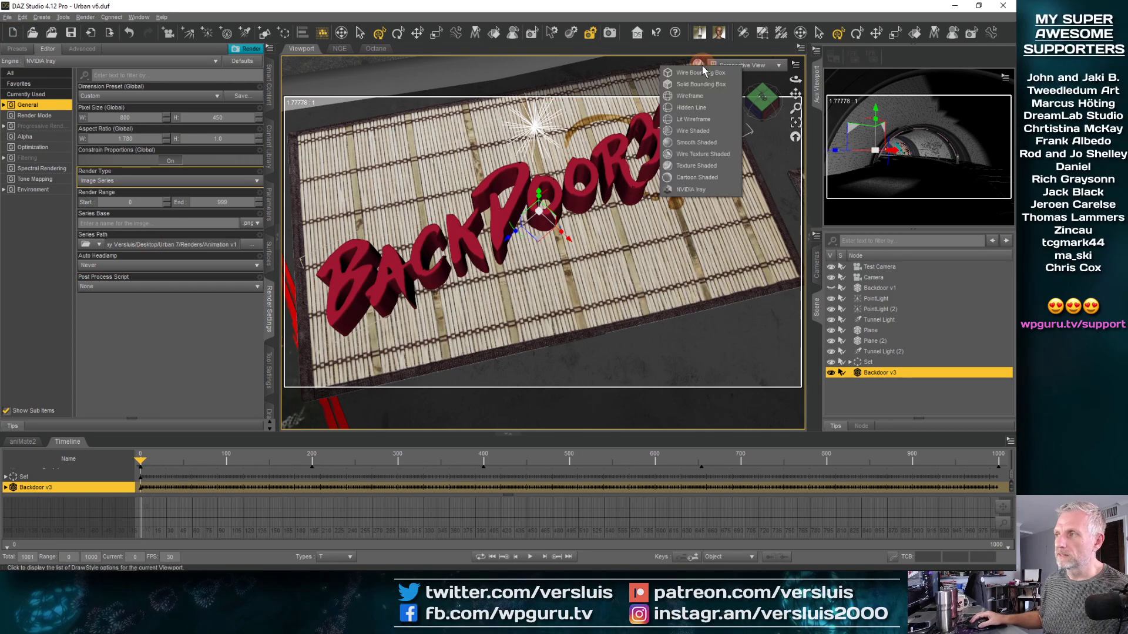
click(703, 189)
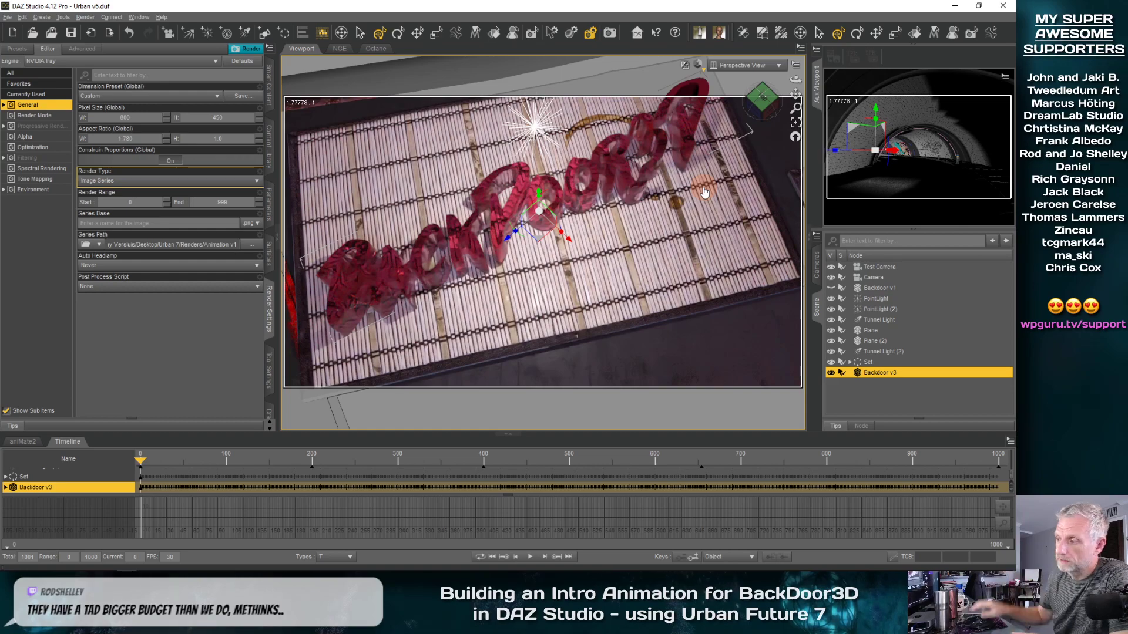
scroll(437, 220, up, 4)
scroll(438, 219, down, 2)
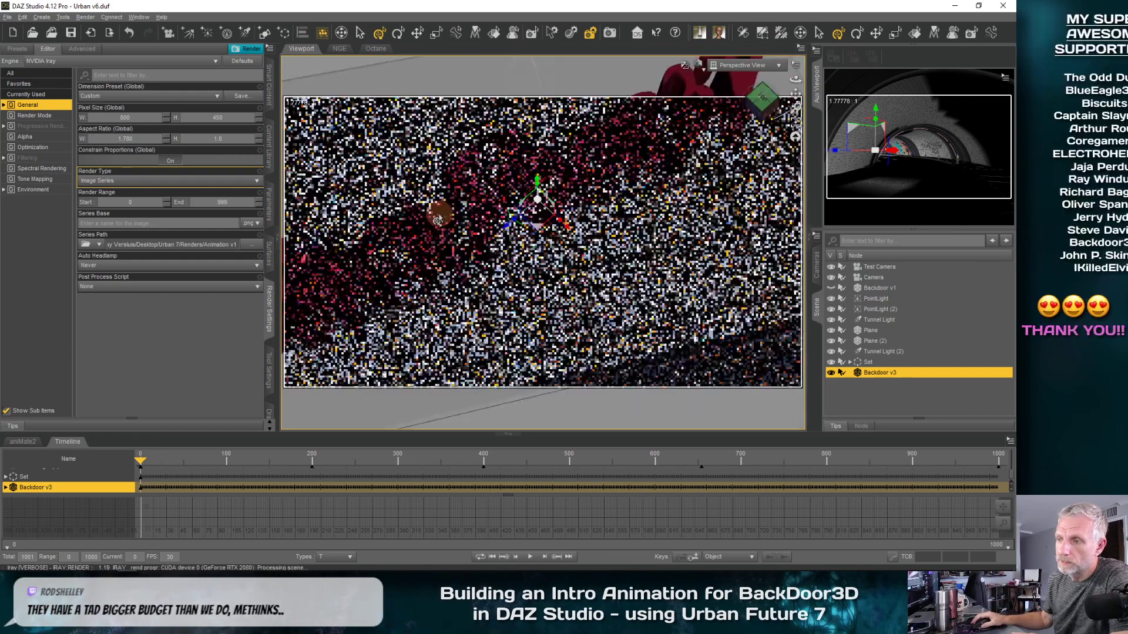
scroll(438, 220, down, 3)
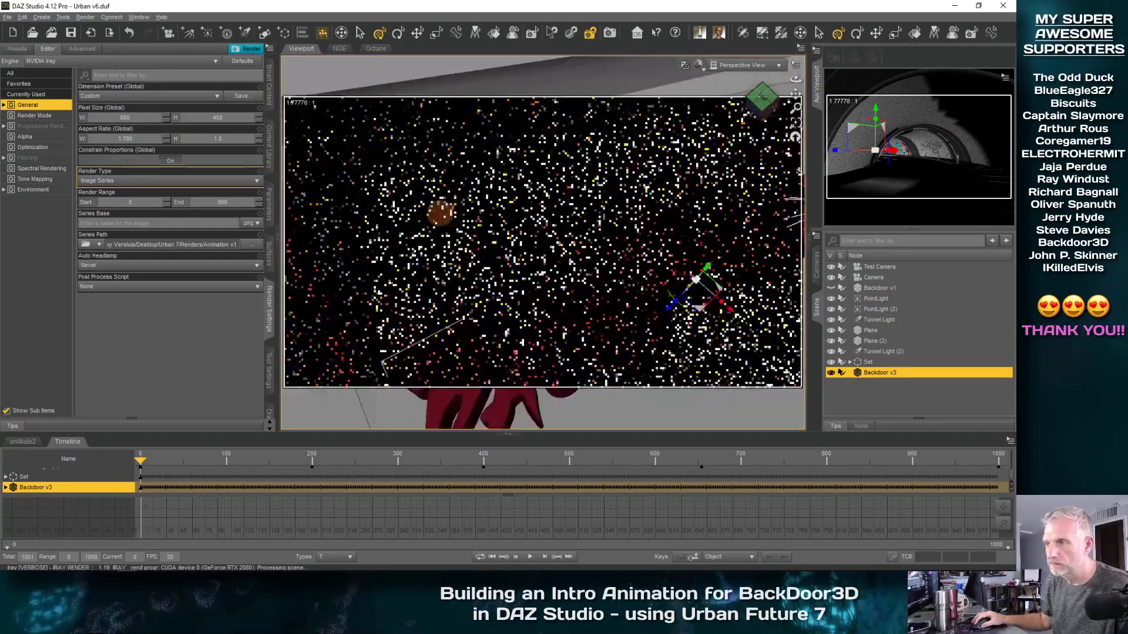
middle_drag(439, 215, 441, 216)
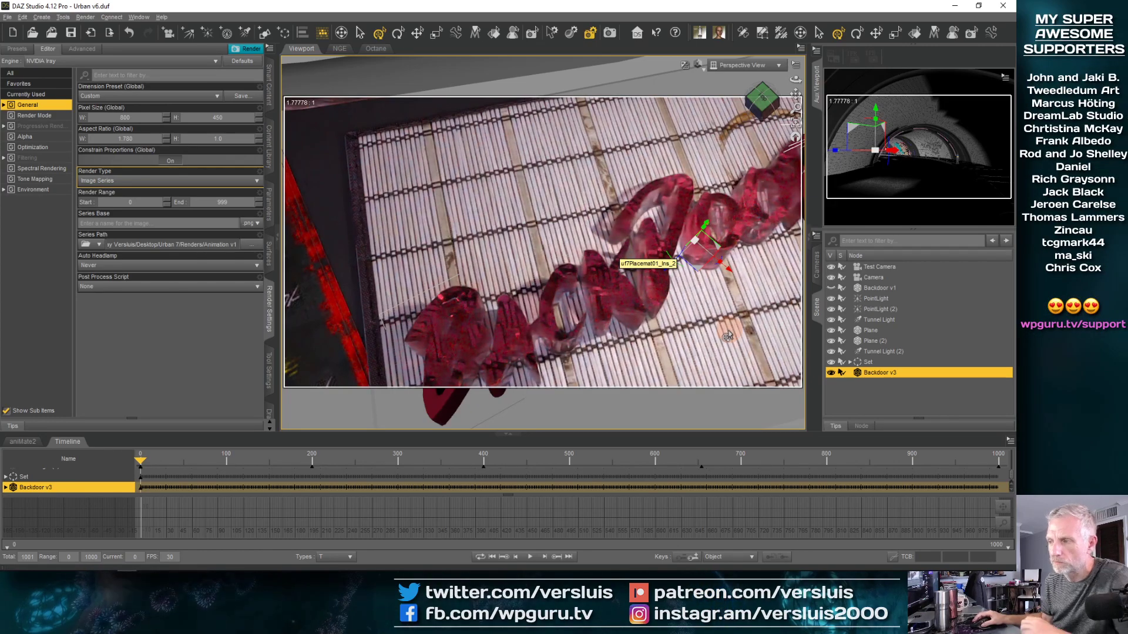
middle_drag(729, 334, 724, 333)
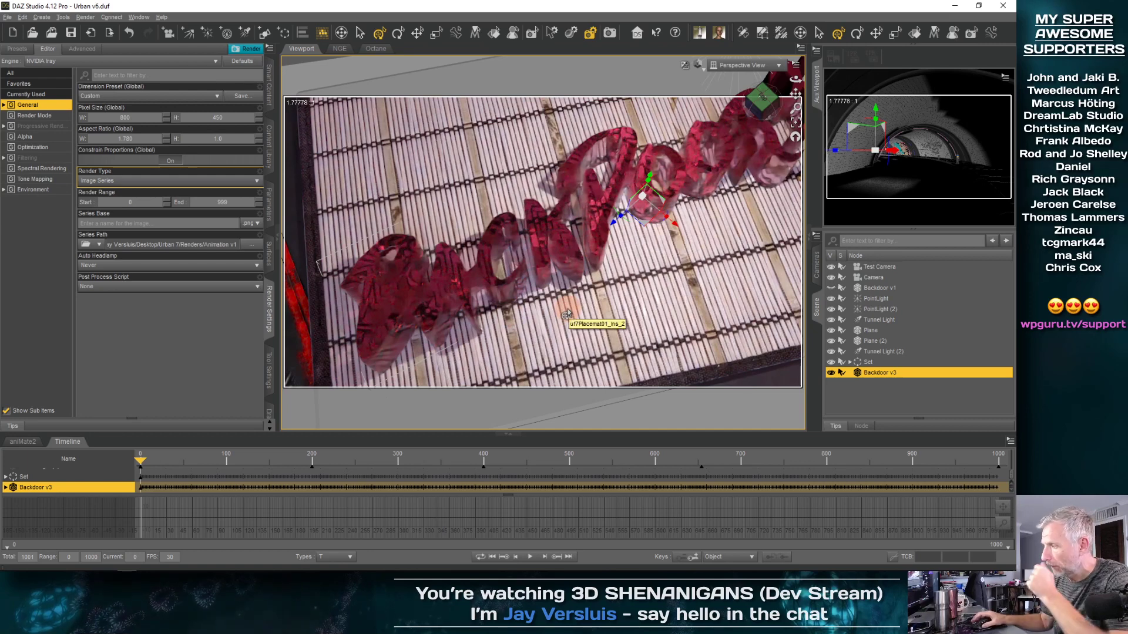
Step: Apply the Car Paint - Cranberry Iray shader to the Backdoor v3 logo and inspect the lettering in the rendered view
click(269, 257)
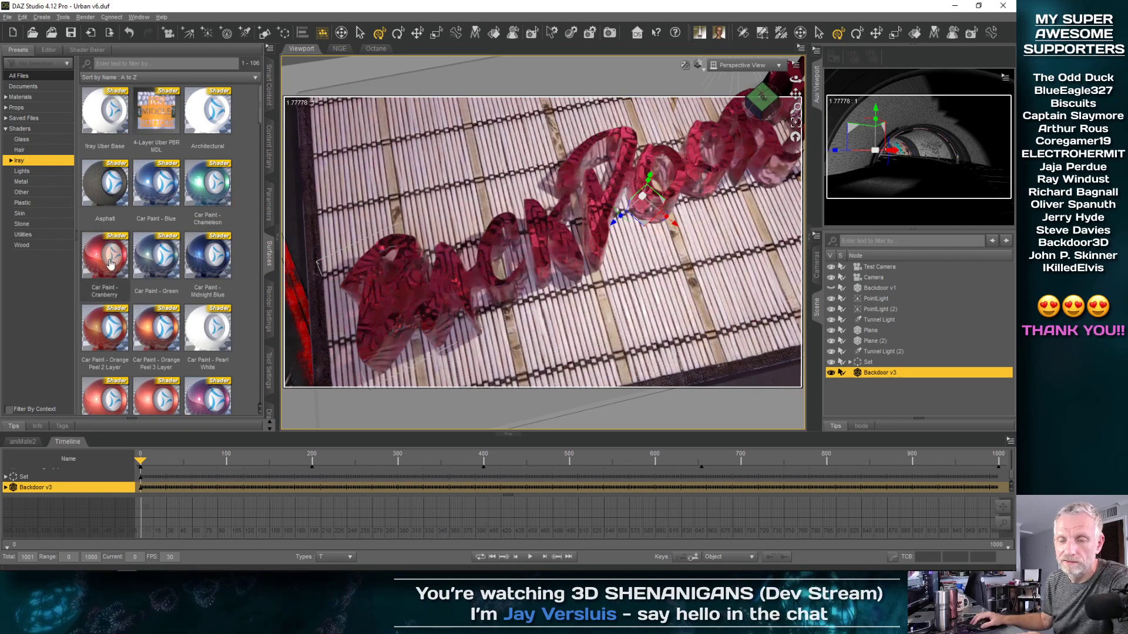
double_click(111, 263)
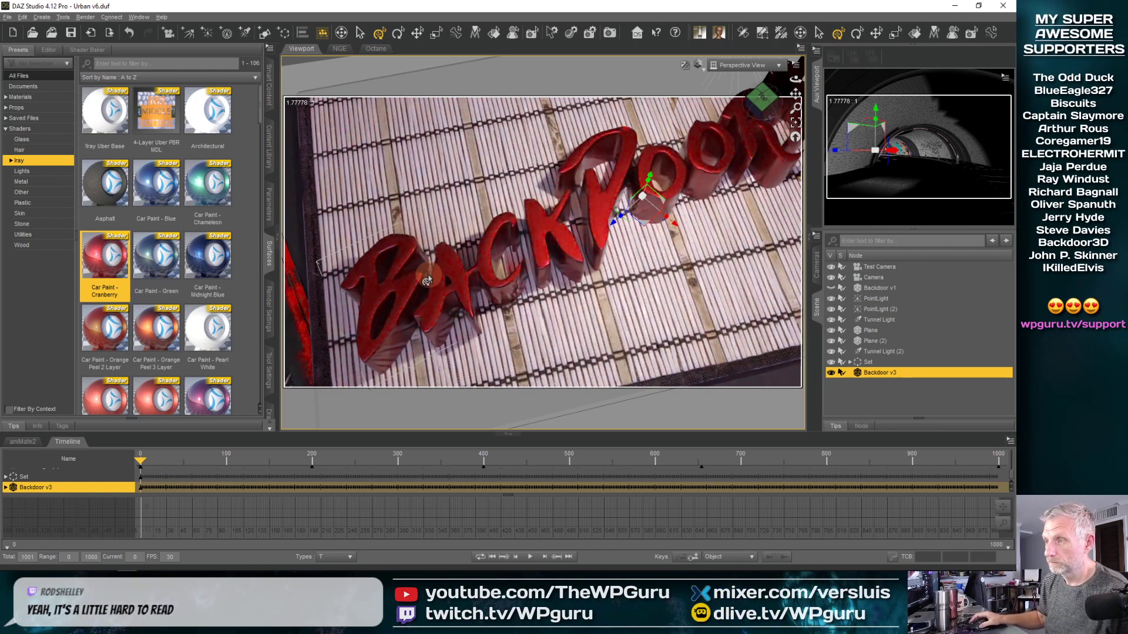
scroll(432, 277, down, 4)
middle_drag(443, 281, 320, 302)
scroll(447, 281, up, 2)
scroll(446, 284, up, 2)
middle_drag(418, 271, 451, 279)
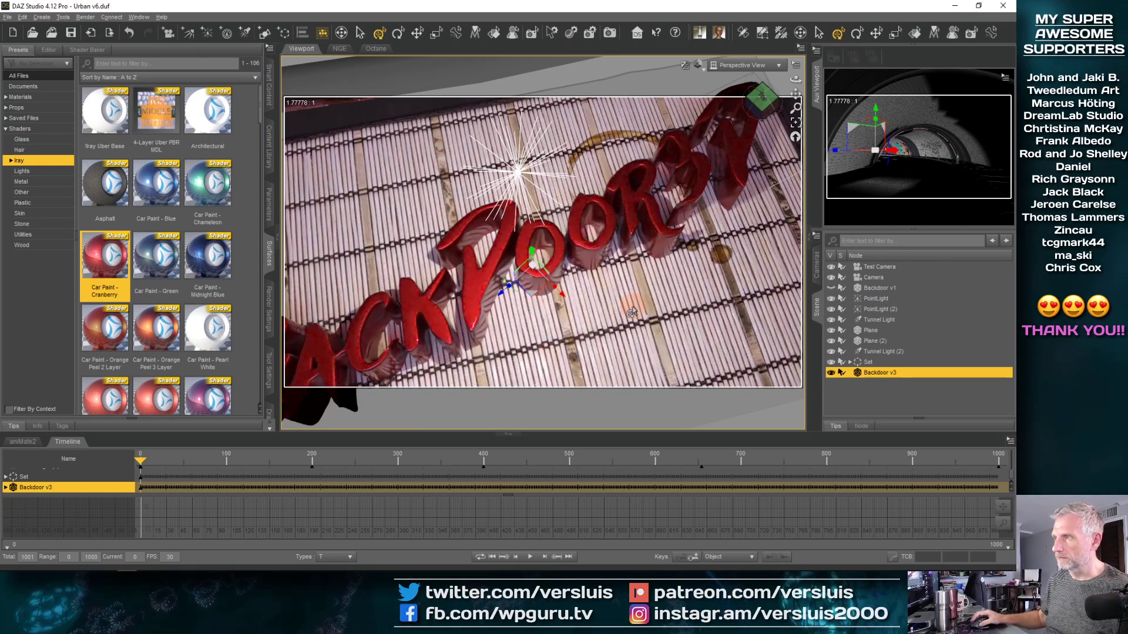
Step: Look through the animated Camera in the viewport and move the timeline to frame 1000
click(741, 66)
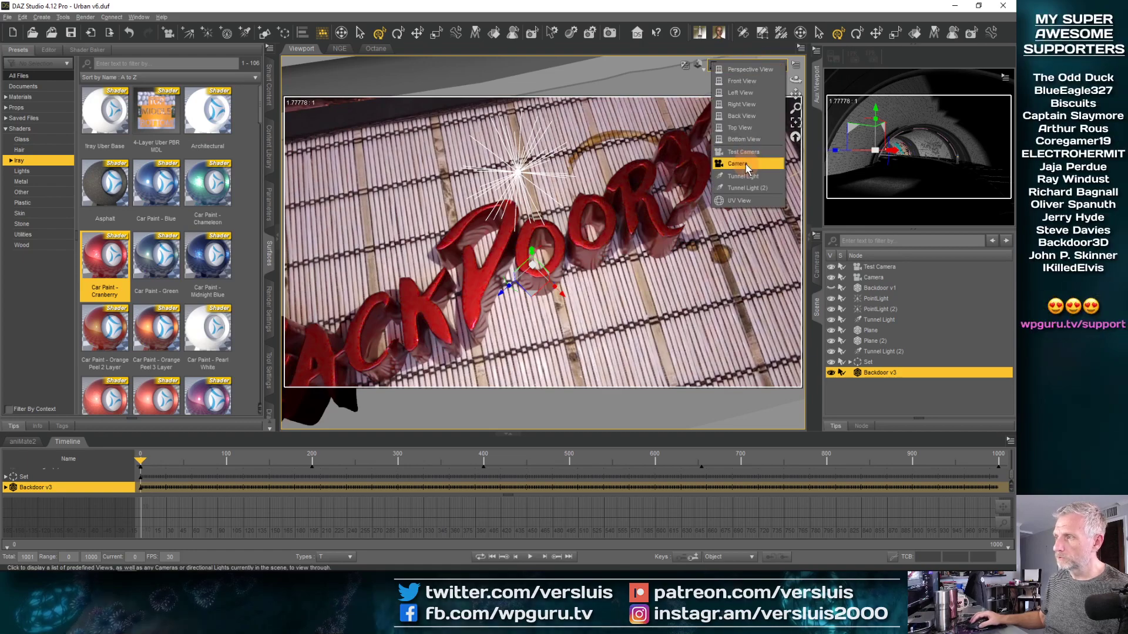
click(739, 164)
drag(141, 462, 1016, 464)
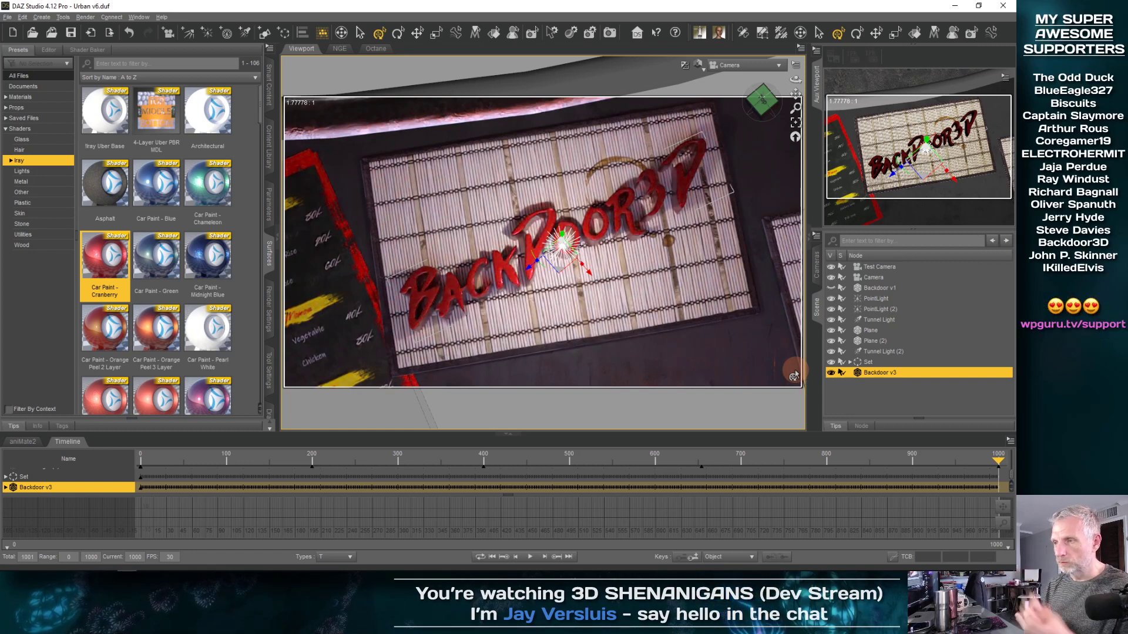
Step: Try adjusting the Camera's X and Z rotation at frame 1000, undoing each change
click(876, 277)
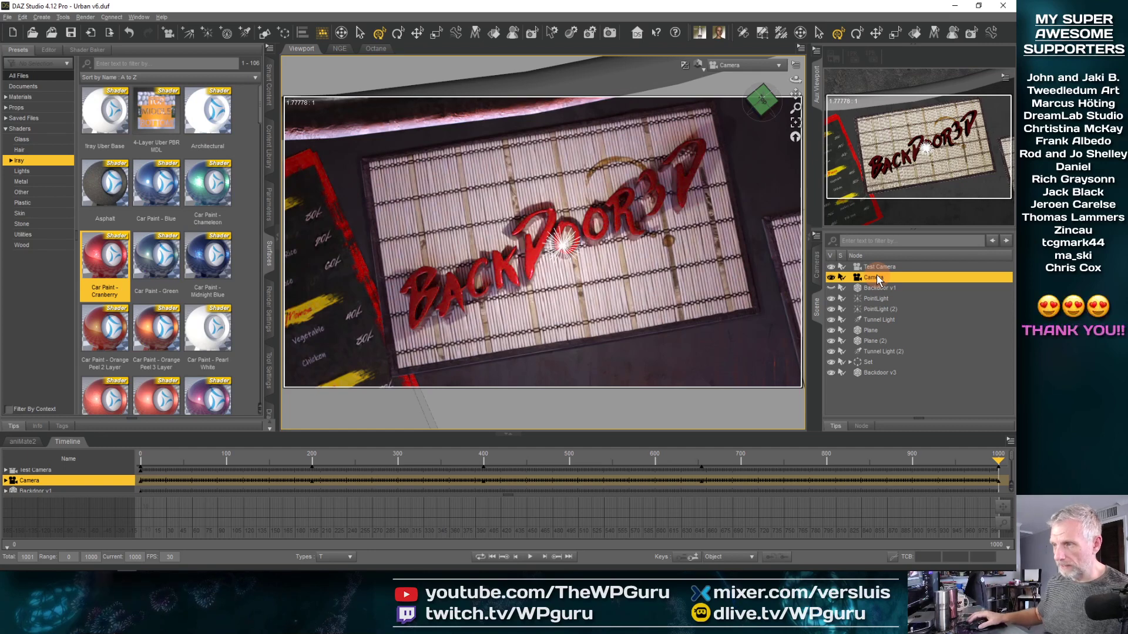
click(266, 204)
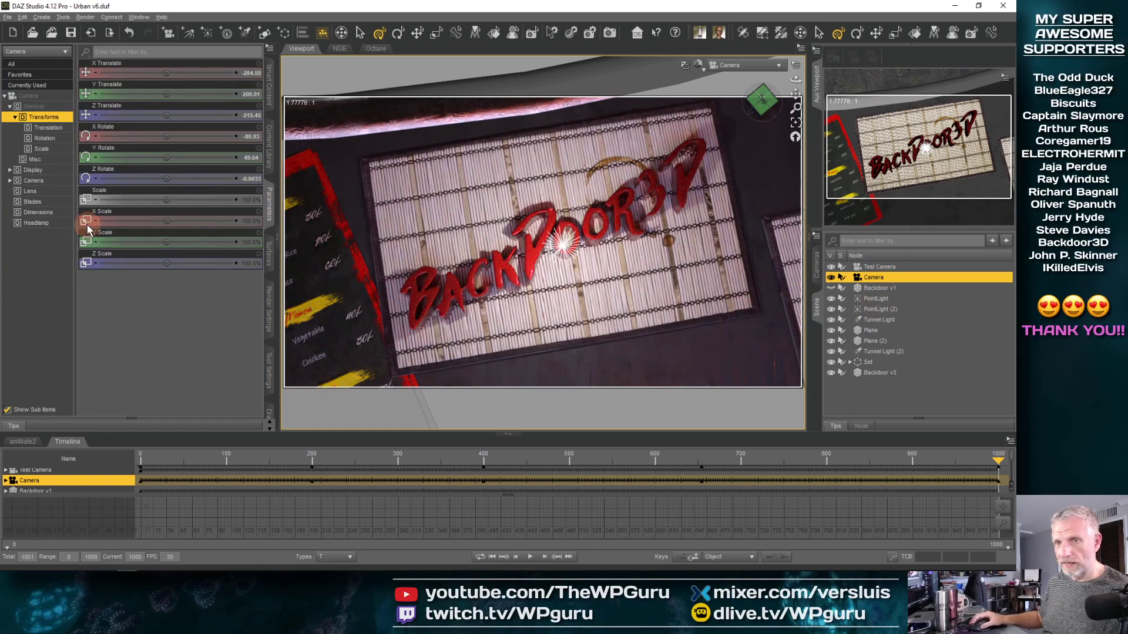
click(44, 138)
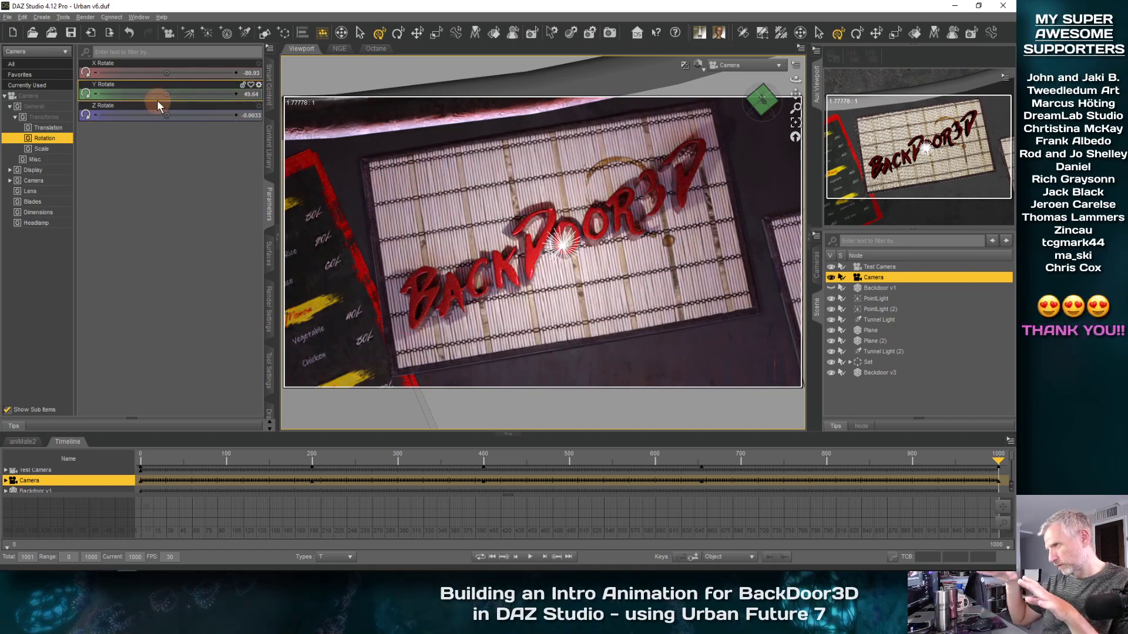
drag(166, 72, 190, 73)
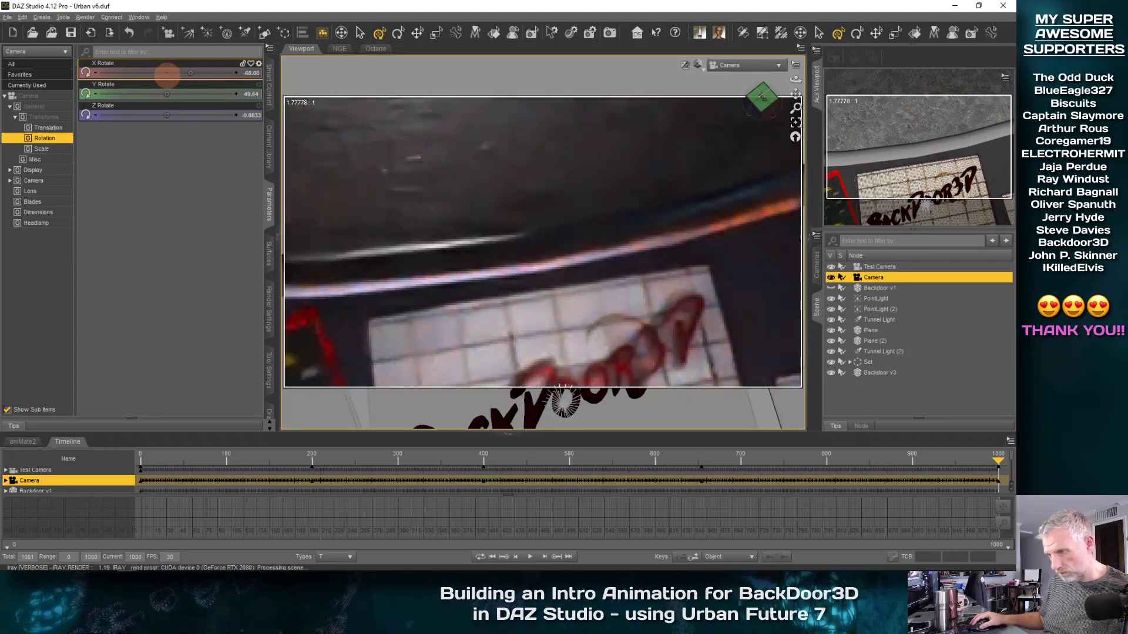
key(ctrl+z)
mouse_move(160, 96)
mouse_down()
mouse_move(169, 93)
mouse_move(167, 115)
mouse_up()
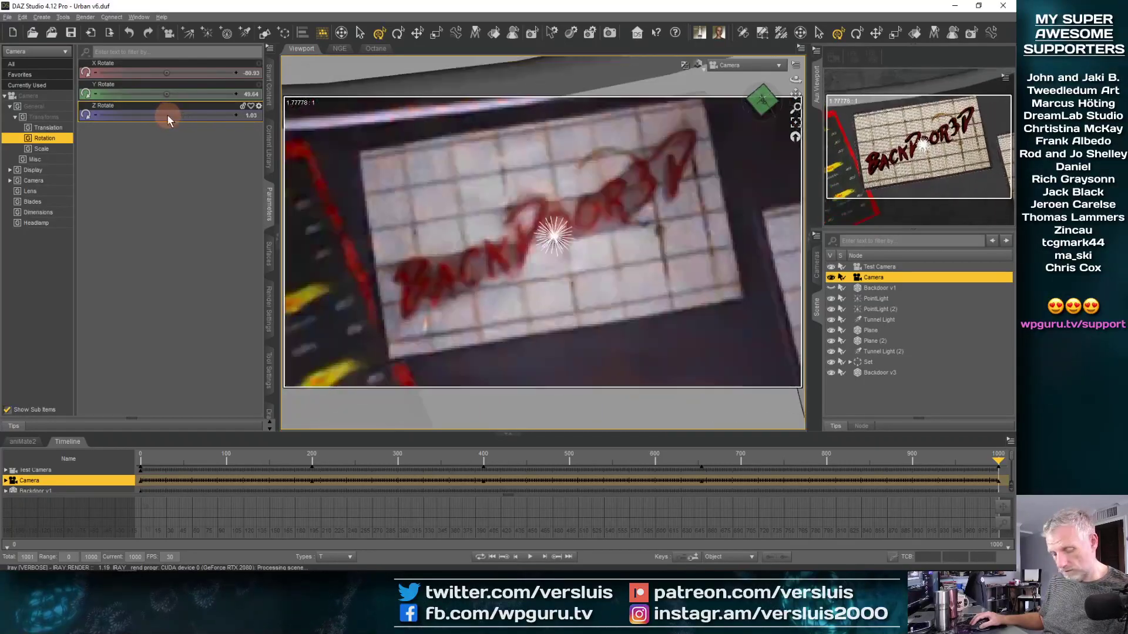
key(ctrl+z)
drag(165, 72, 166, 72)
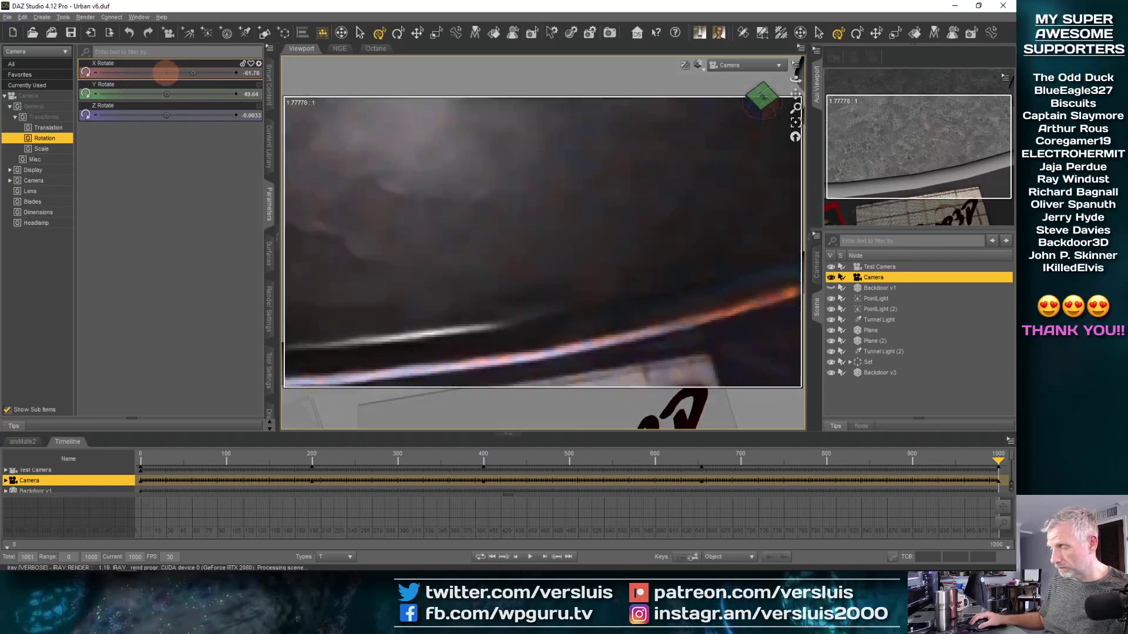
key(ctrl+z)
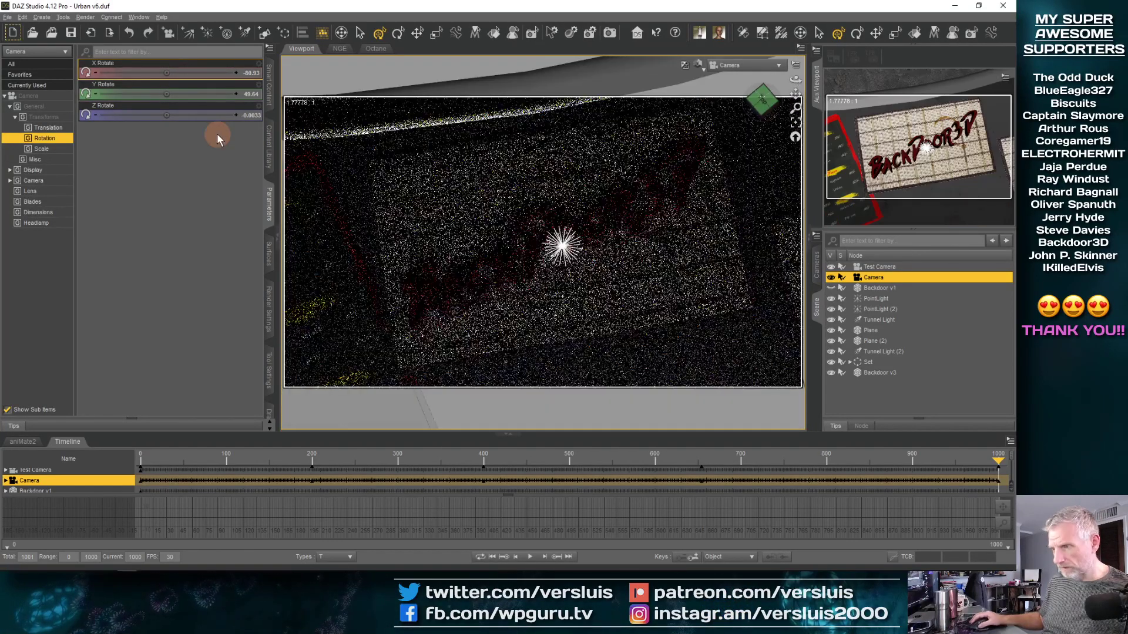
Step: Keep the timeline at frame 1000 and show the Camera's focal length, depth of field and OctaneRender settings
mouse_move(996, 467)
mouse_down()
mouse_move(697, 471)
mouse_move(917, 450)
mouse_move(1001, 456)
mouse_move(925, 463)
mouse_move(1016, 458)
mouse_up()
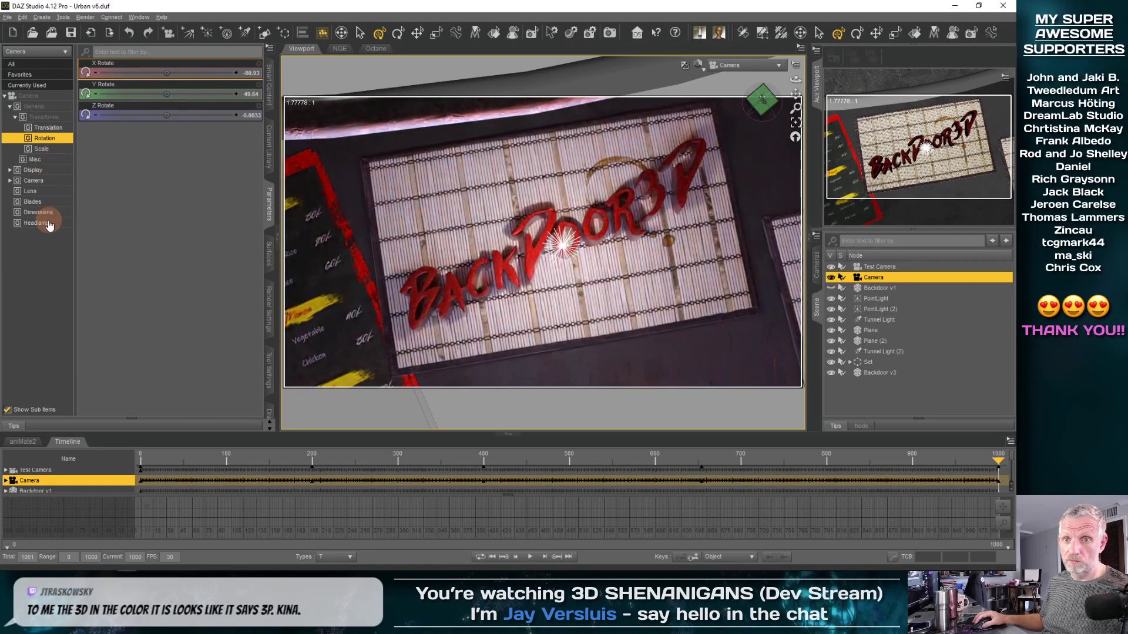
click(33, 180)
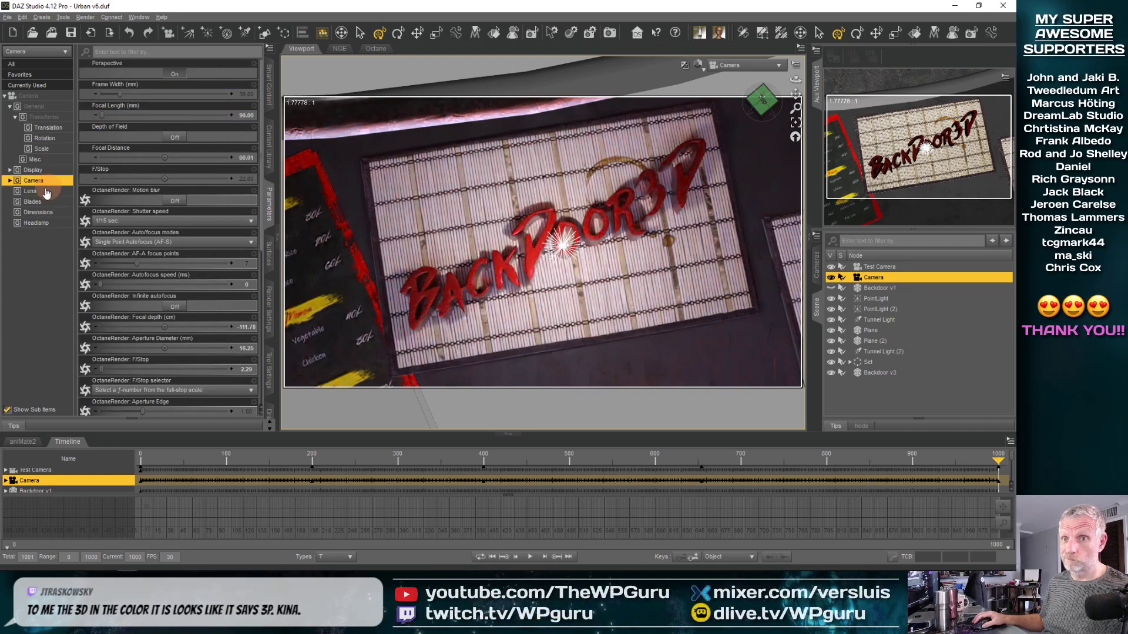
click(10, 181)
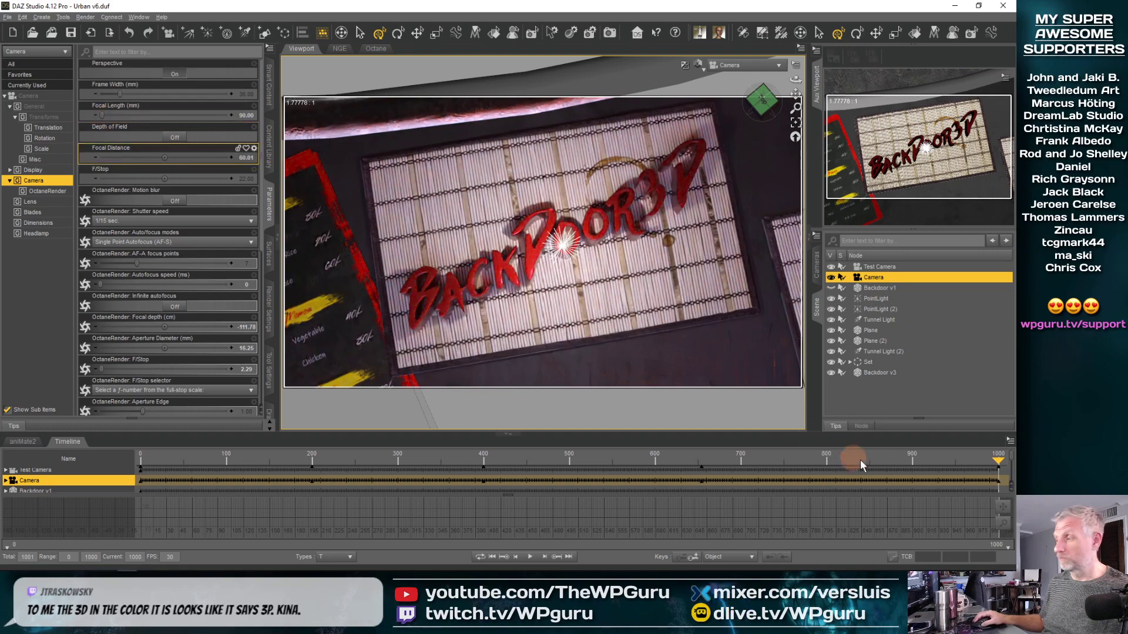
Step: Set the Camera's focal length to 130 mm at frame 1000 so the logo fills more of the frame
drag(971, 460, 1016, 455)
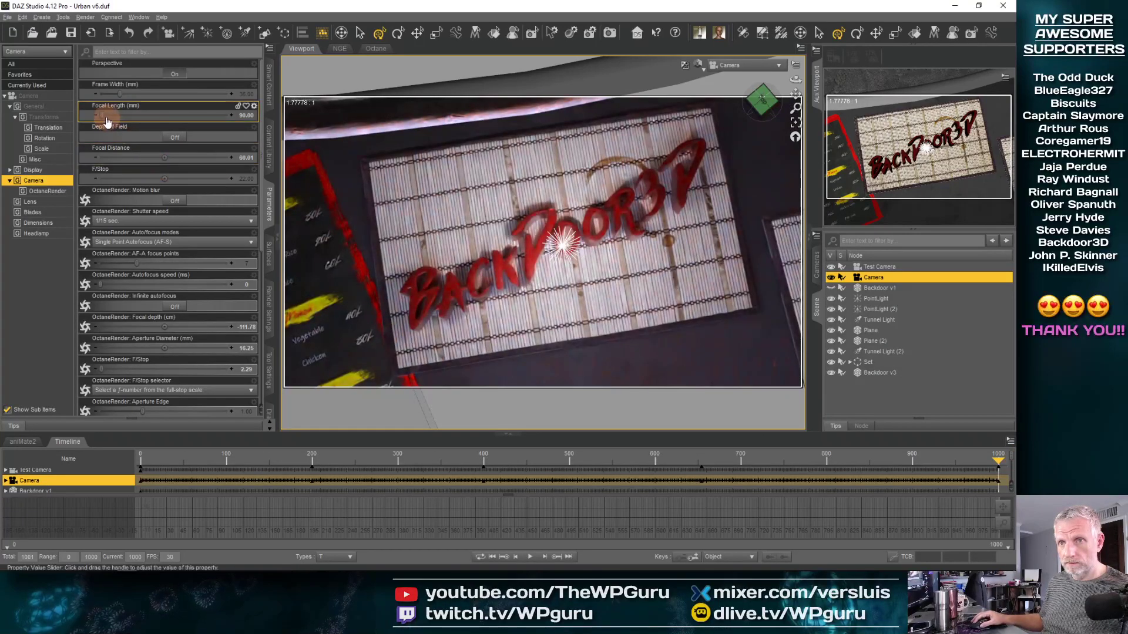
drag(104, 116, 105, 116)
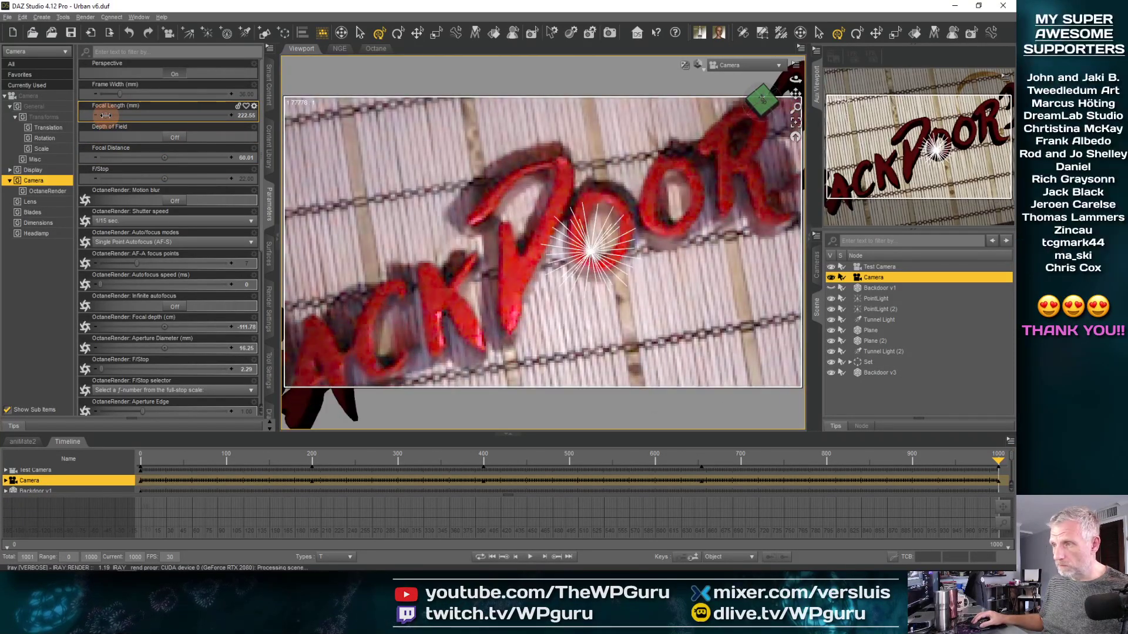
drag(104, 116, 103, 116)
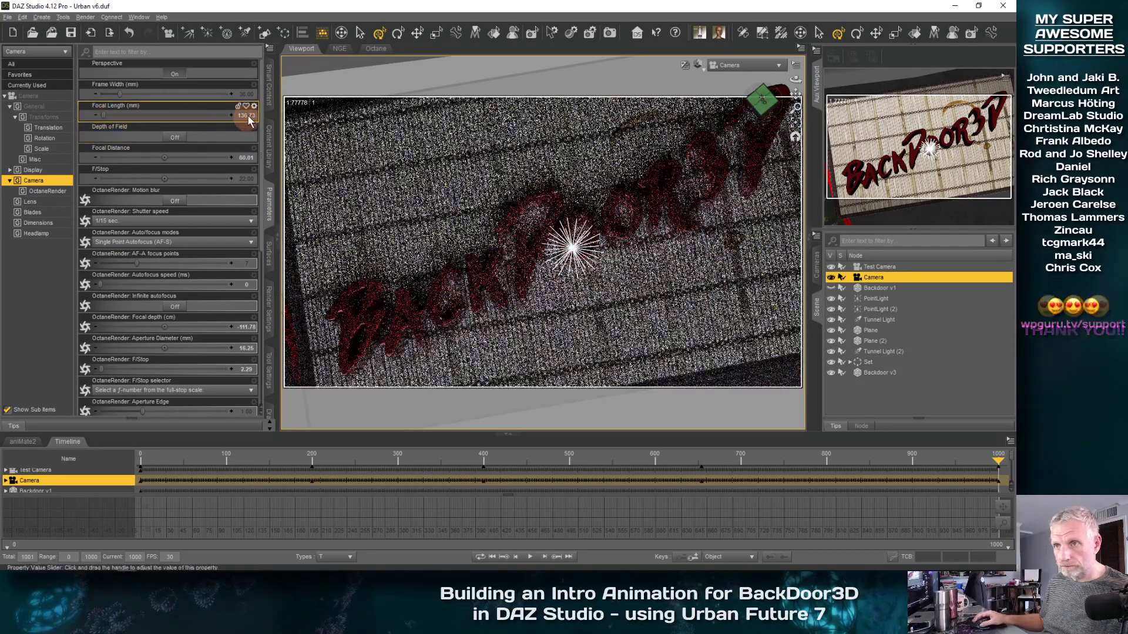
text(130)
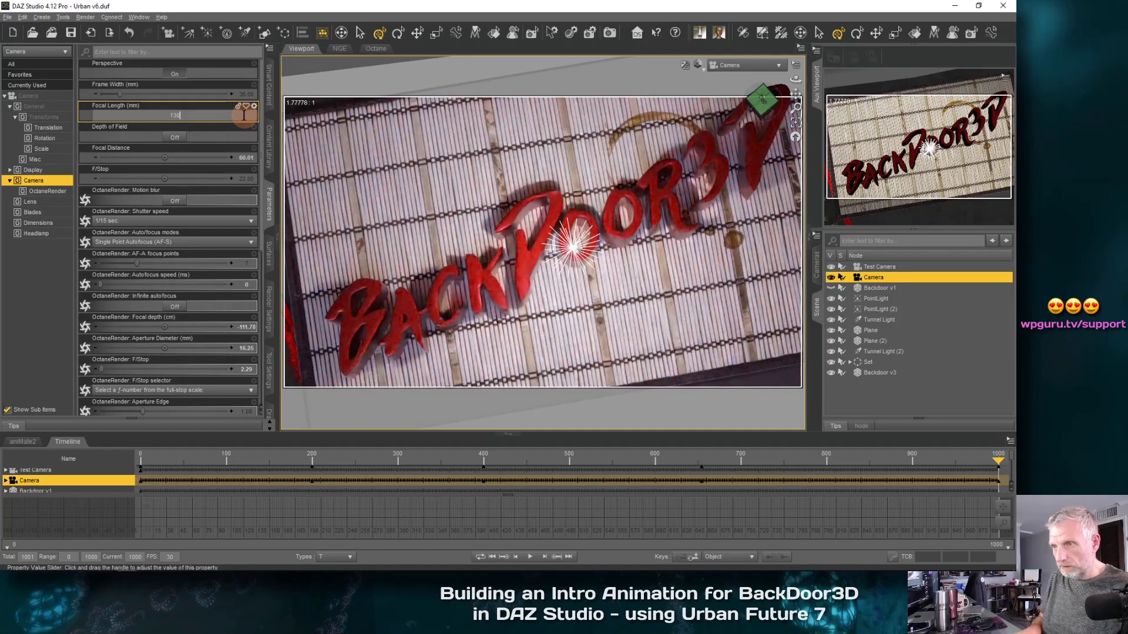
key(Return)
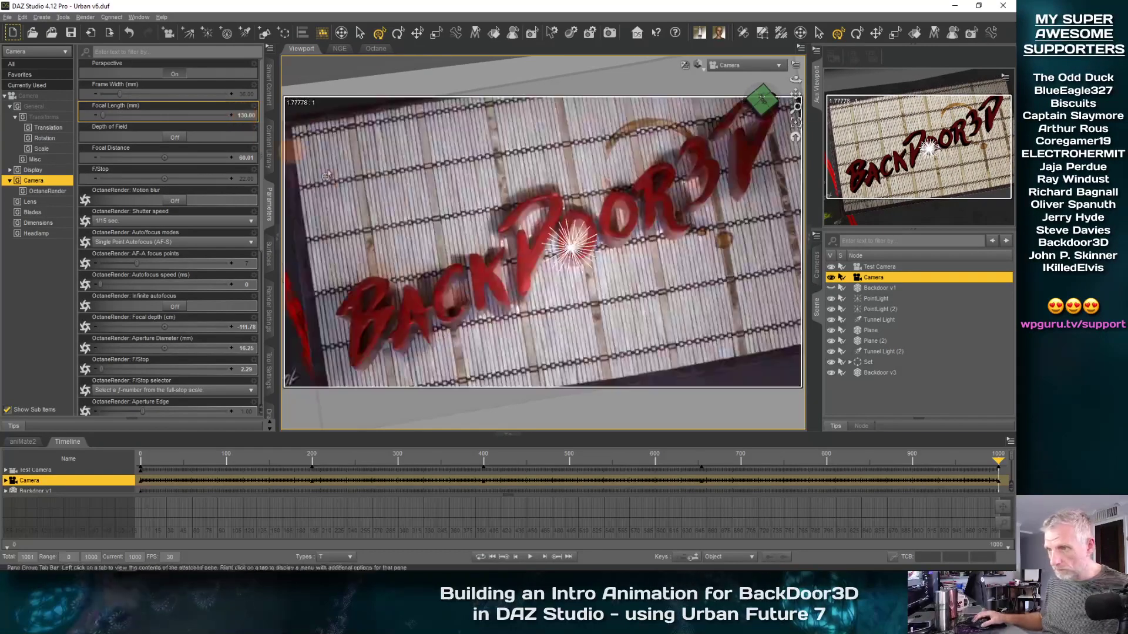
Step: Shift the Camera to about X -203.01, Y 196.29, Z -217.47 and rotate it to level the logo, undoing the surplus rotation
click(51, 128)
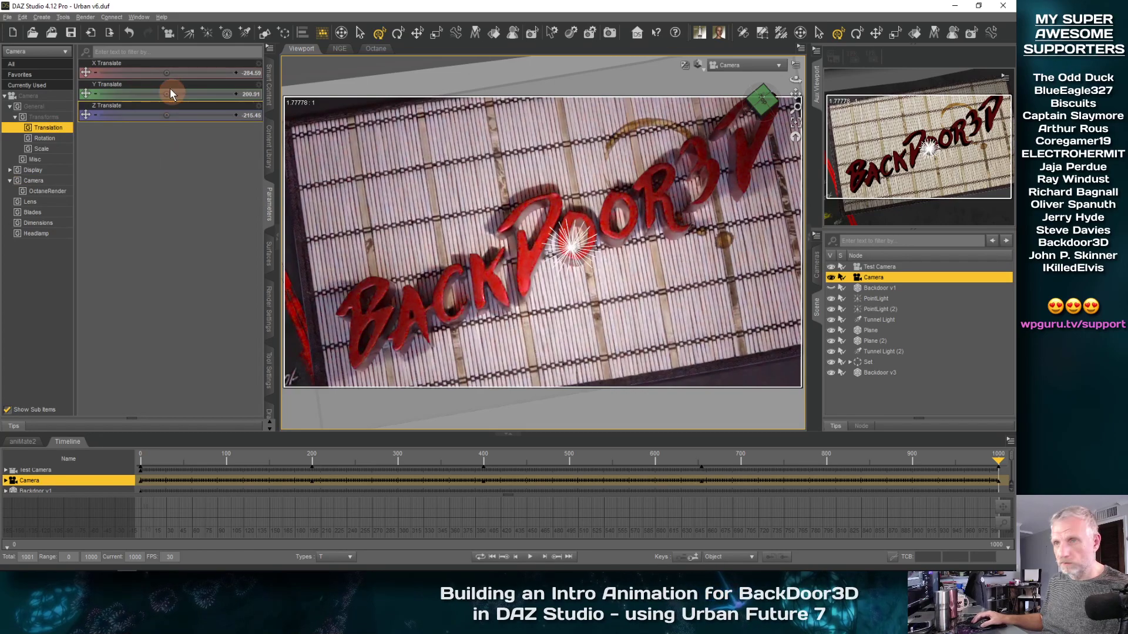
drag(167, 72, 167, 115)
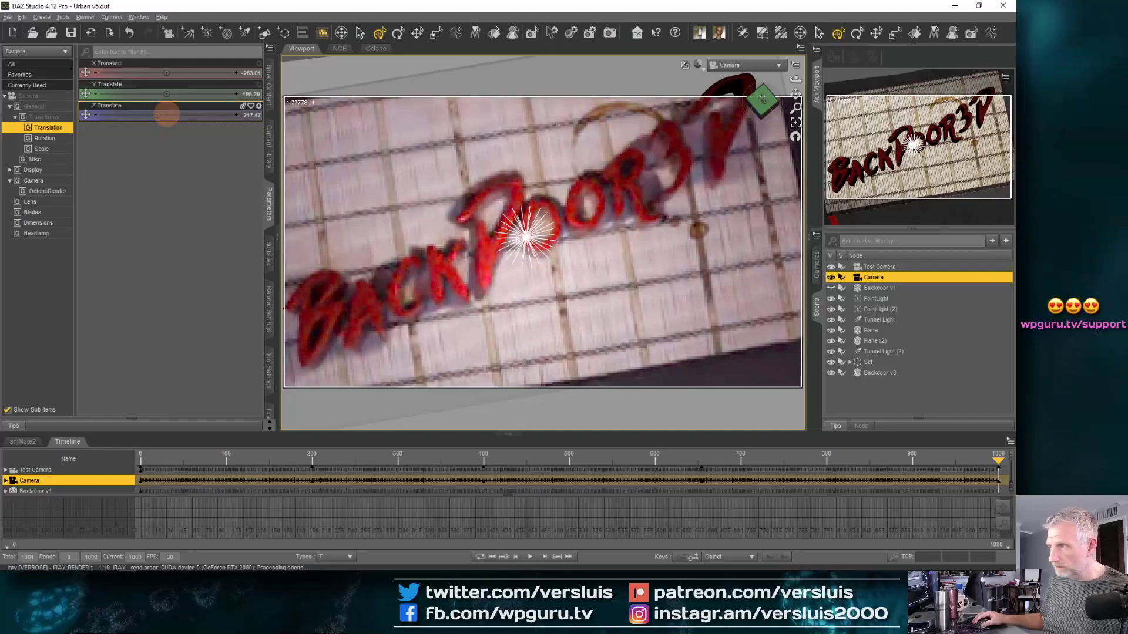
click(45, 138)
drag(167, 115, 167, 94)
key(ctrl+z)
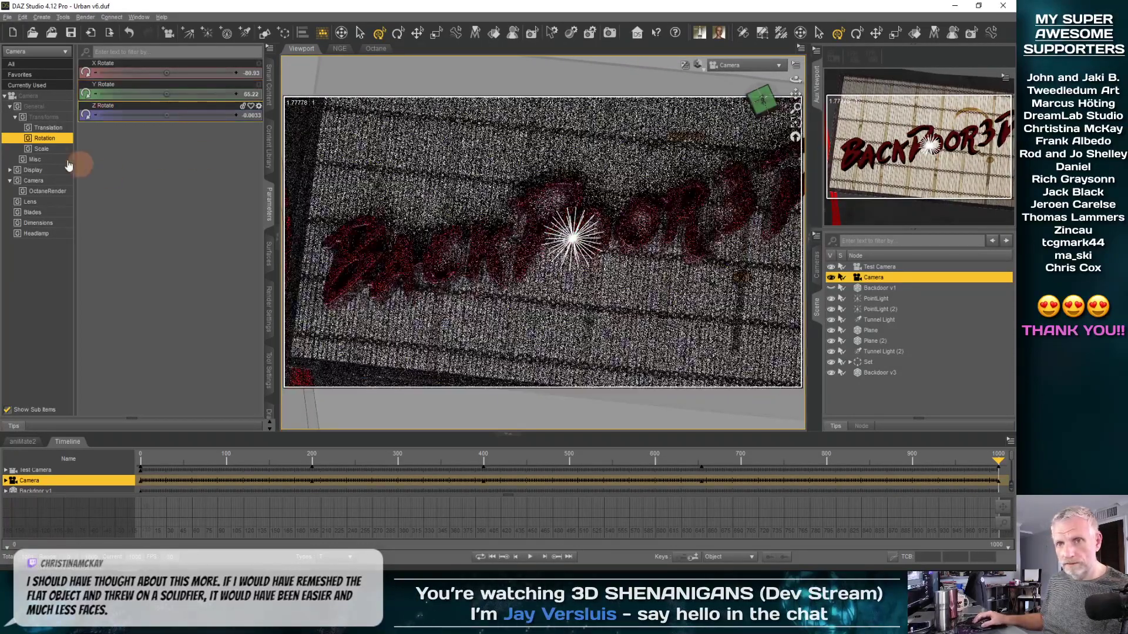
Step: Set the Camera's focal length to 120 mm and its Z translation to about -219.56
click(59, 182)
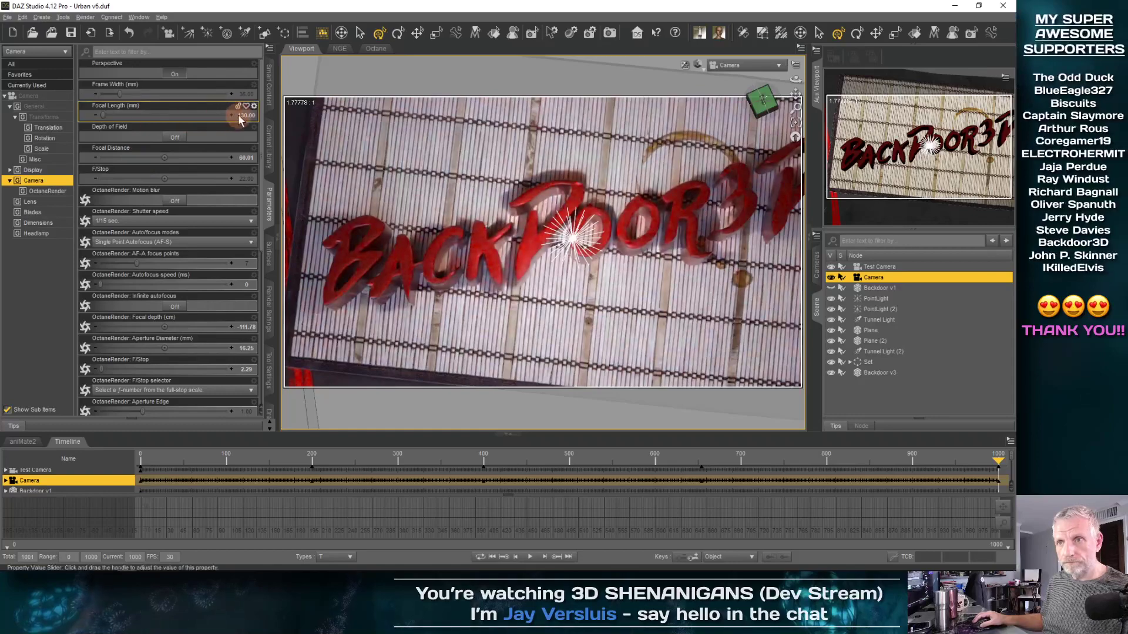
key(Return)
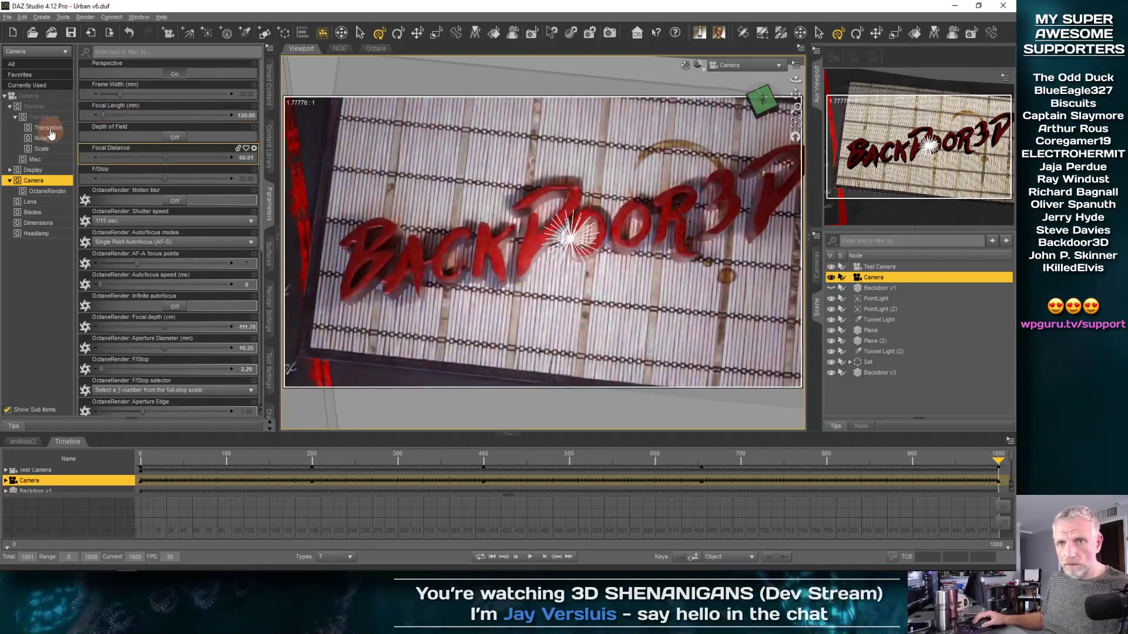
click(48, 128)
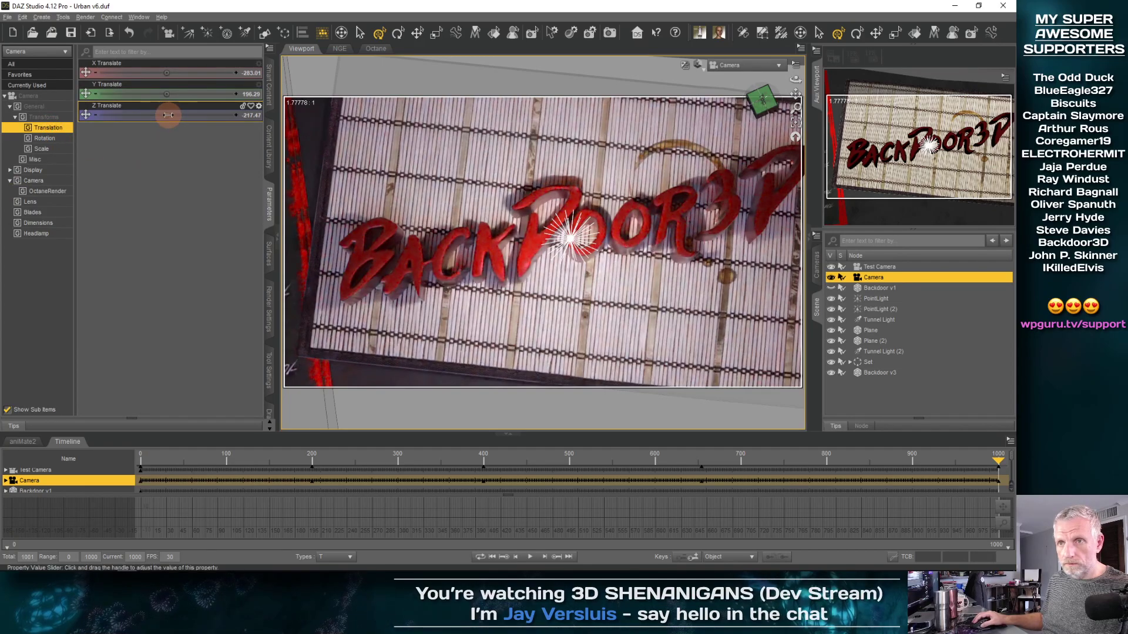
drag(166, 114, 171, 115)
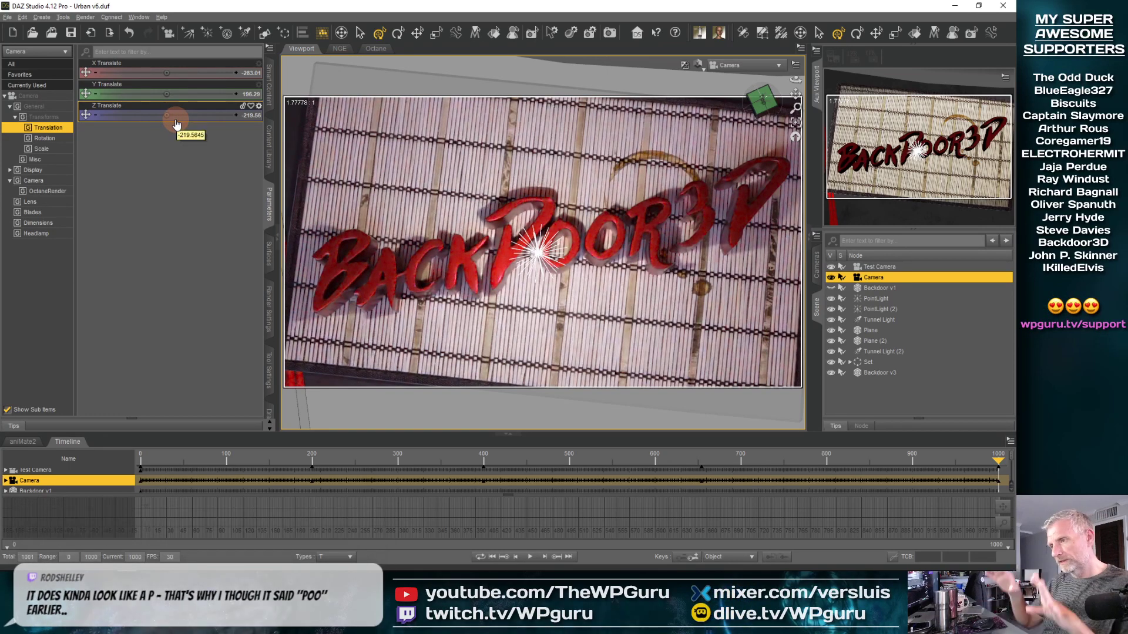
Step: Turn off the rendered preview and show the Camera above the counter from the side in the Perspective View
click(698, 65)
click(717, 167)
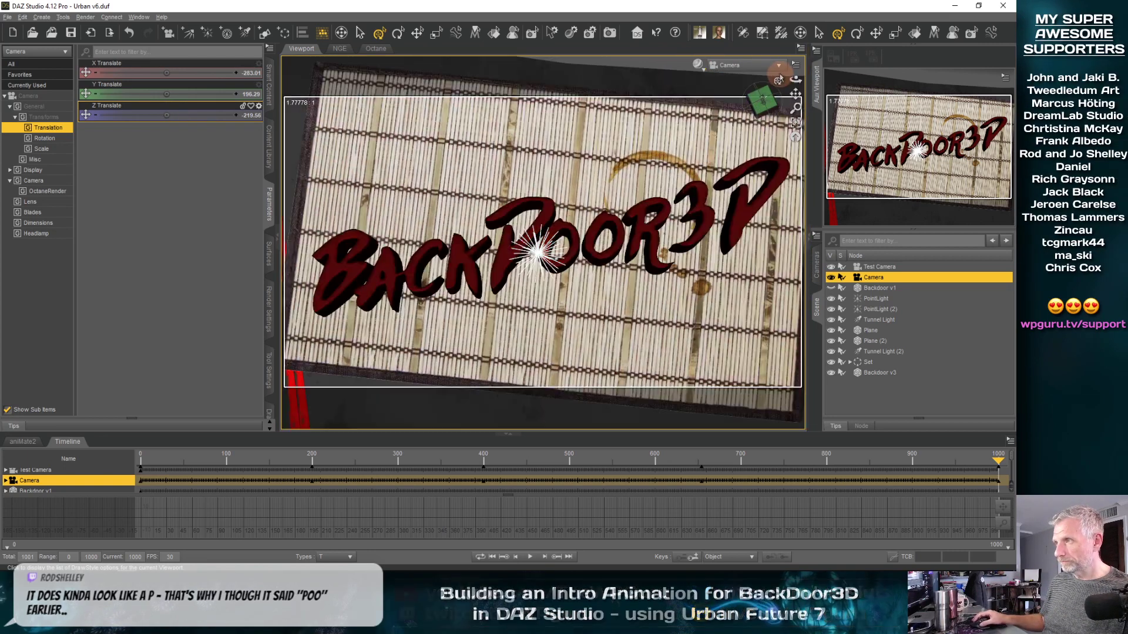
click(752, 64)
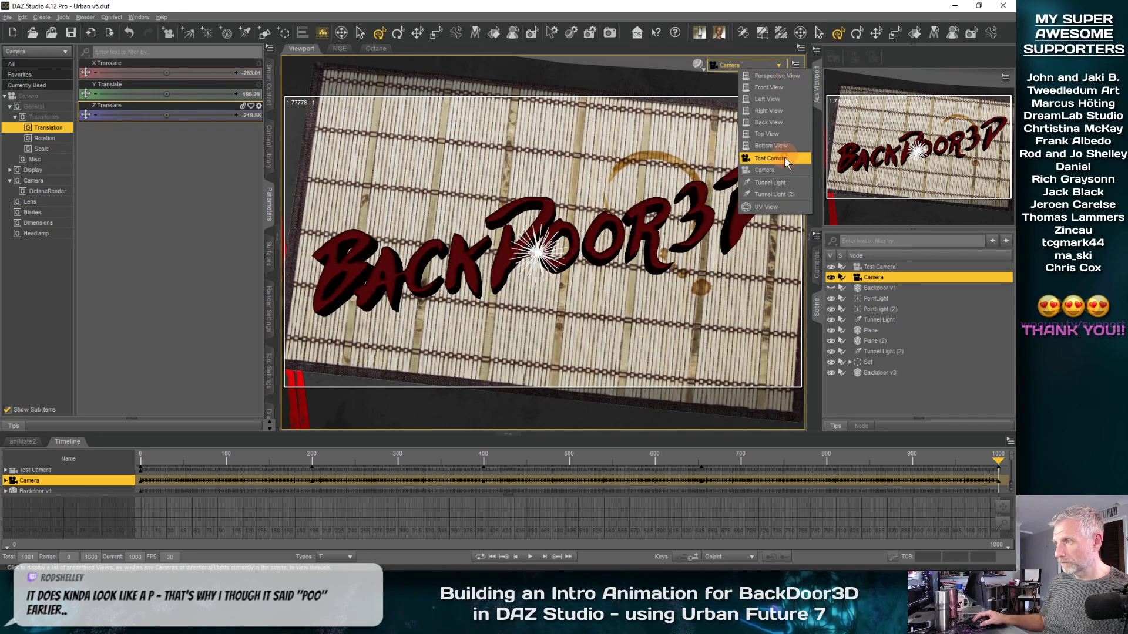
click(774, 76)
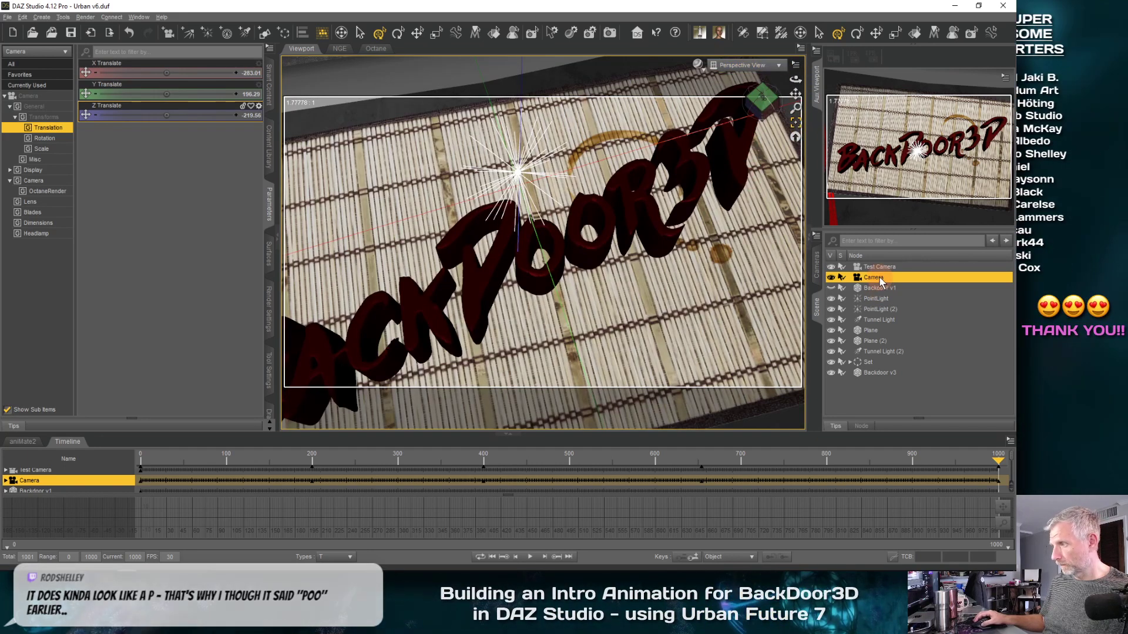
click(795, 123)
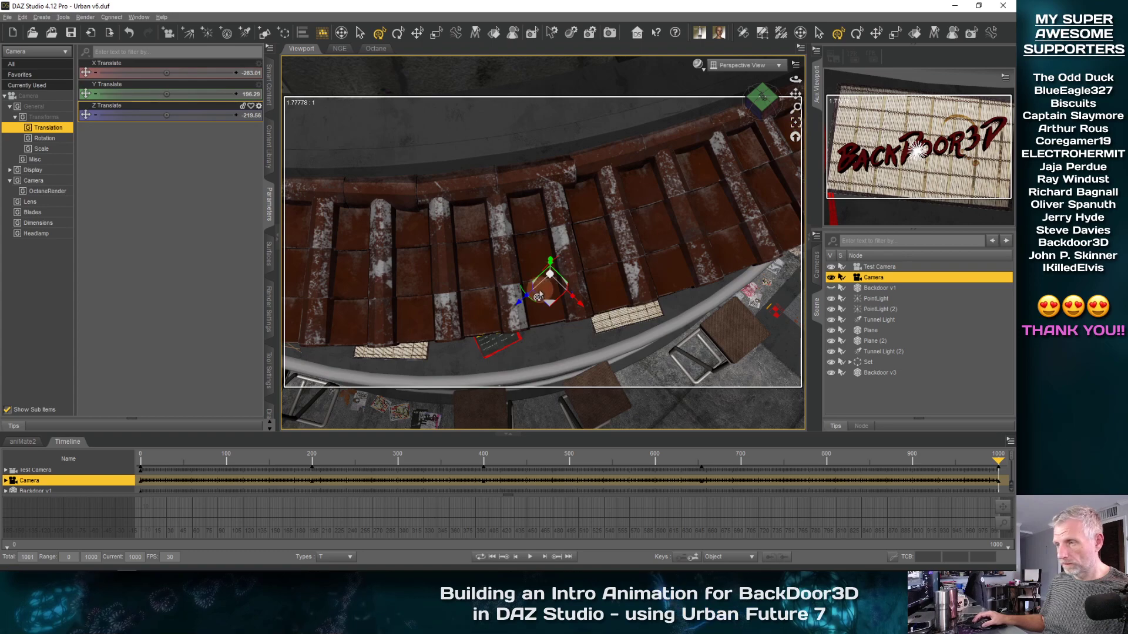
middle_drag(549, 298, 576, 218)
middle_drag(576, 361, 586, 294)
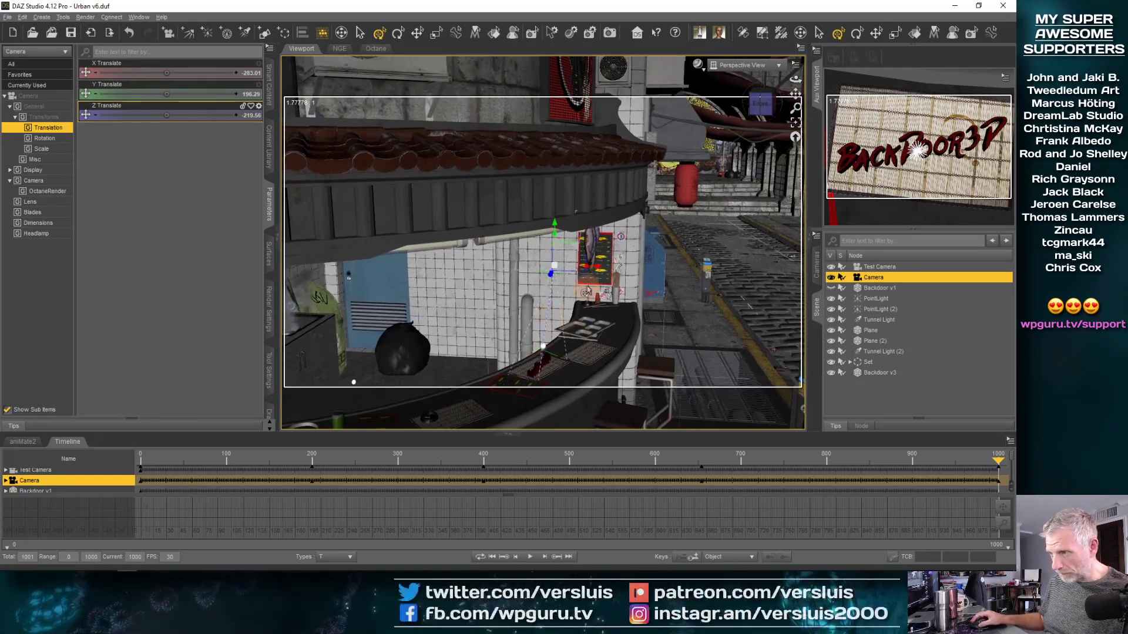
Step: Rotate the Camera and move it down beside the logo placemat to about X -221.36 and Y 160.00
drag(595, 271, 653, 268)
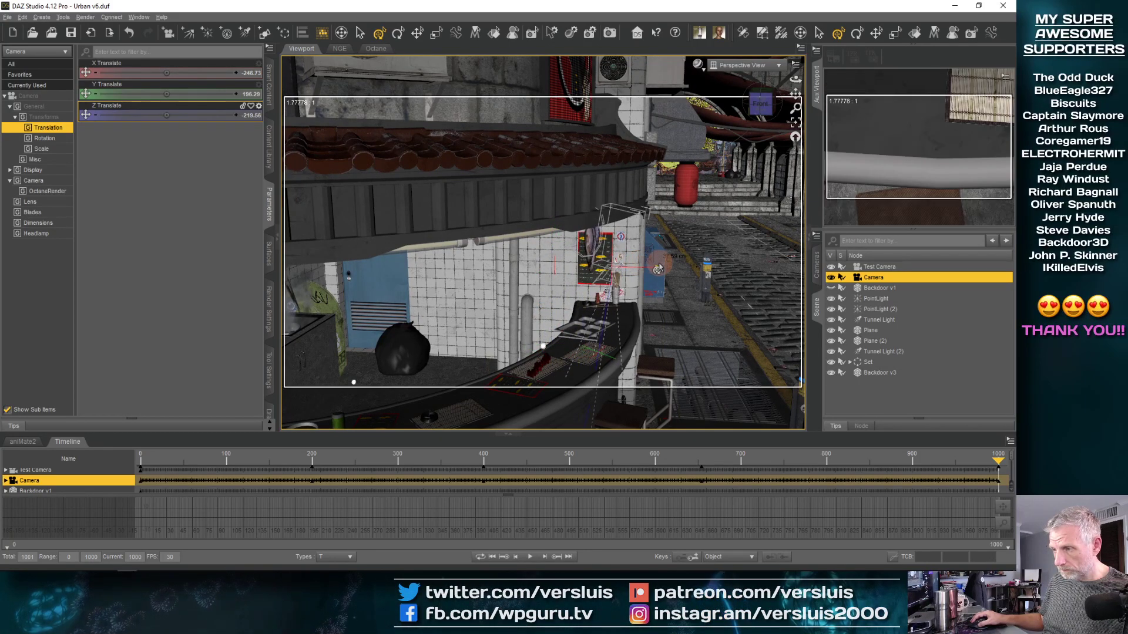
middle_drag(685, 319, 680, 310)
middle_drag(627, 284, 637, 308)
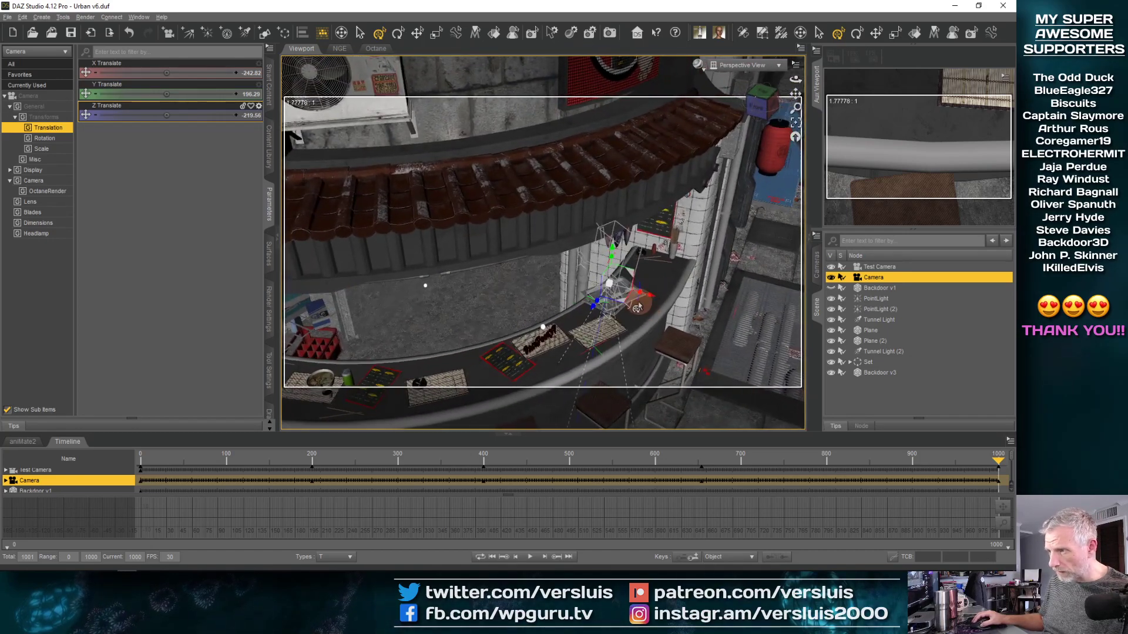
drag(637, 305, 625, 317)
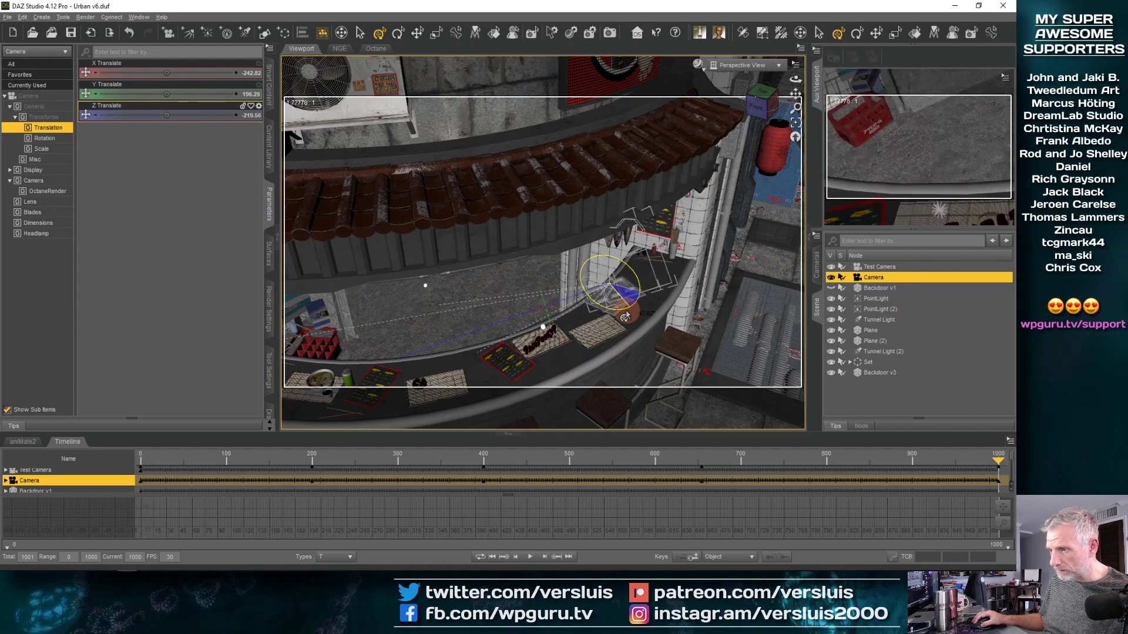
middle_drag(633, 318, 639, 310)
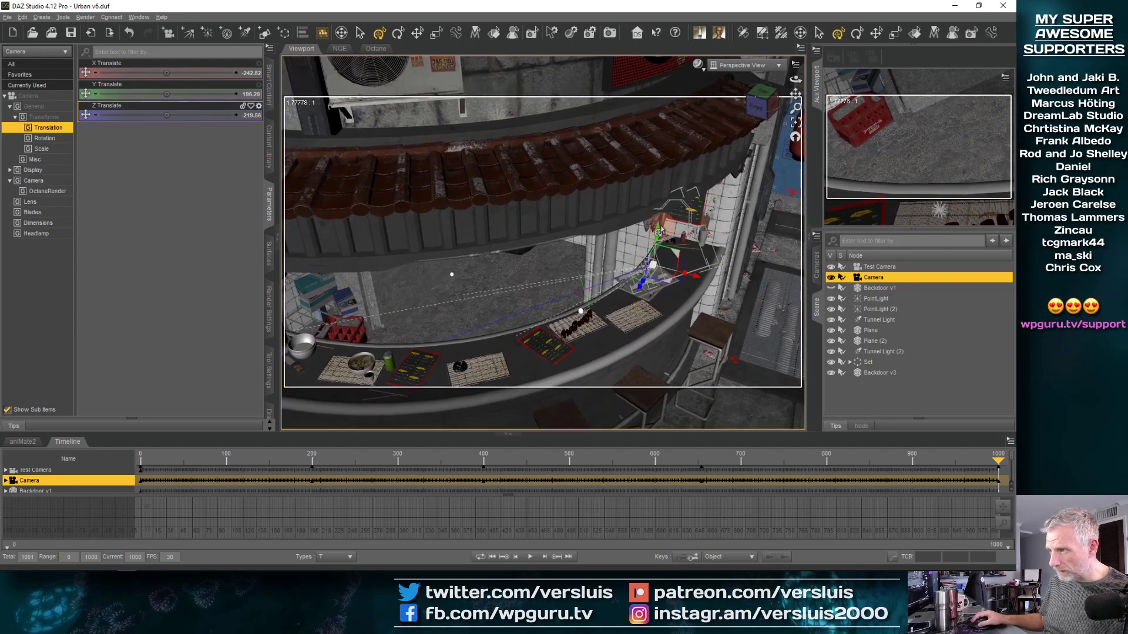
drag(656, 235, 724, 331)
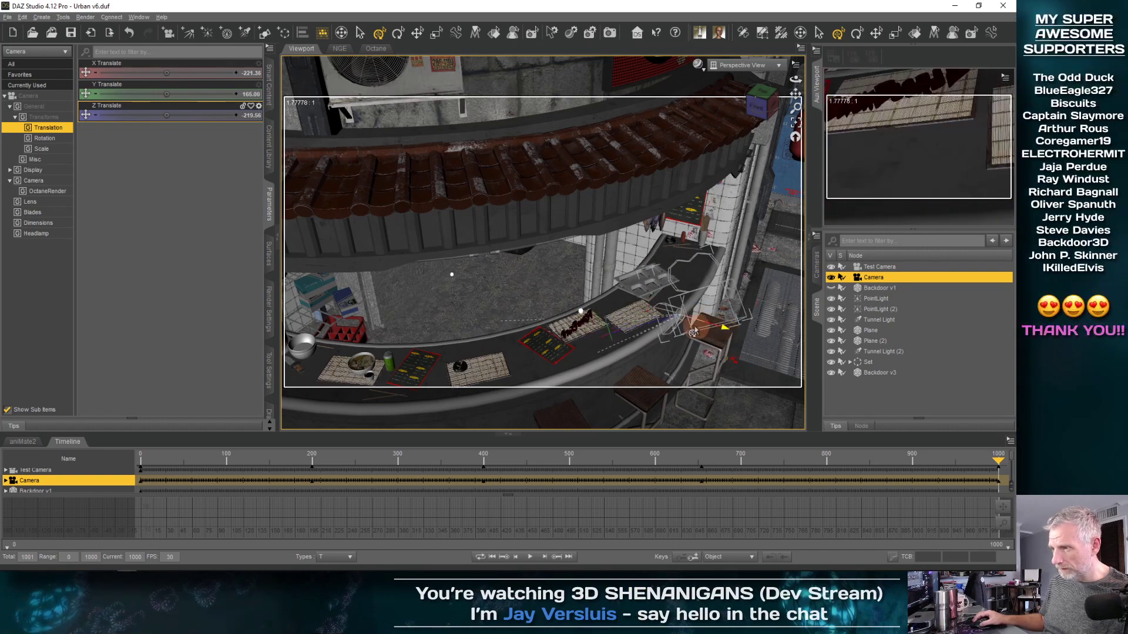
middle_drag(702, 350, 699, 351)
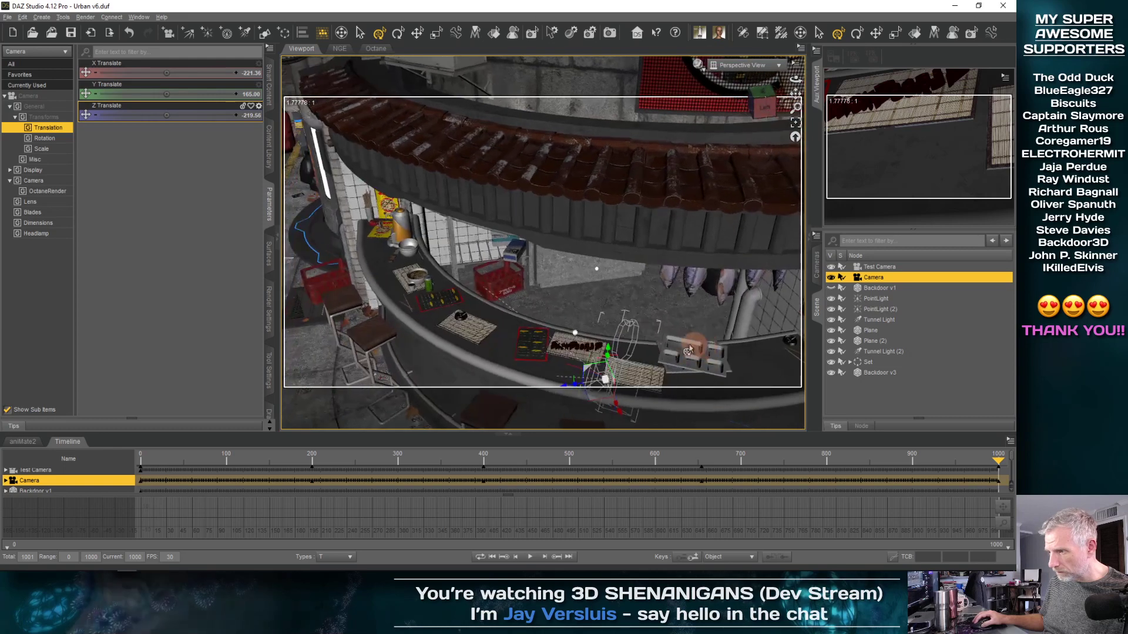
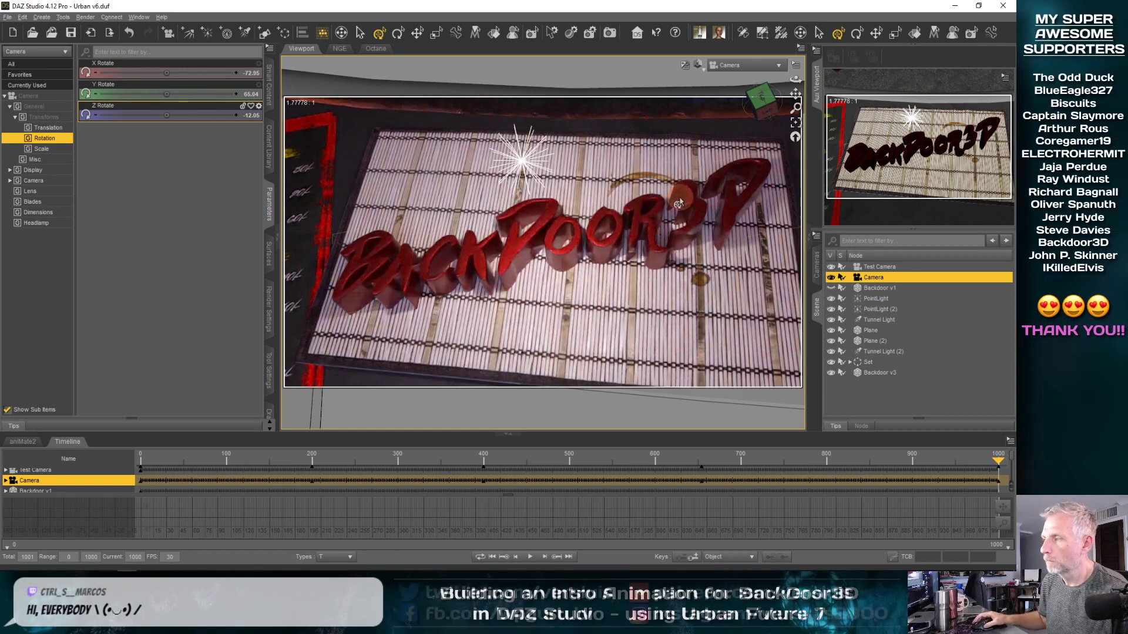
scroll(679, 203, up, 2)
scroll(679, 203, down, 2)
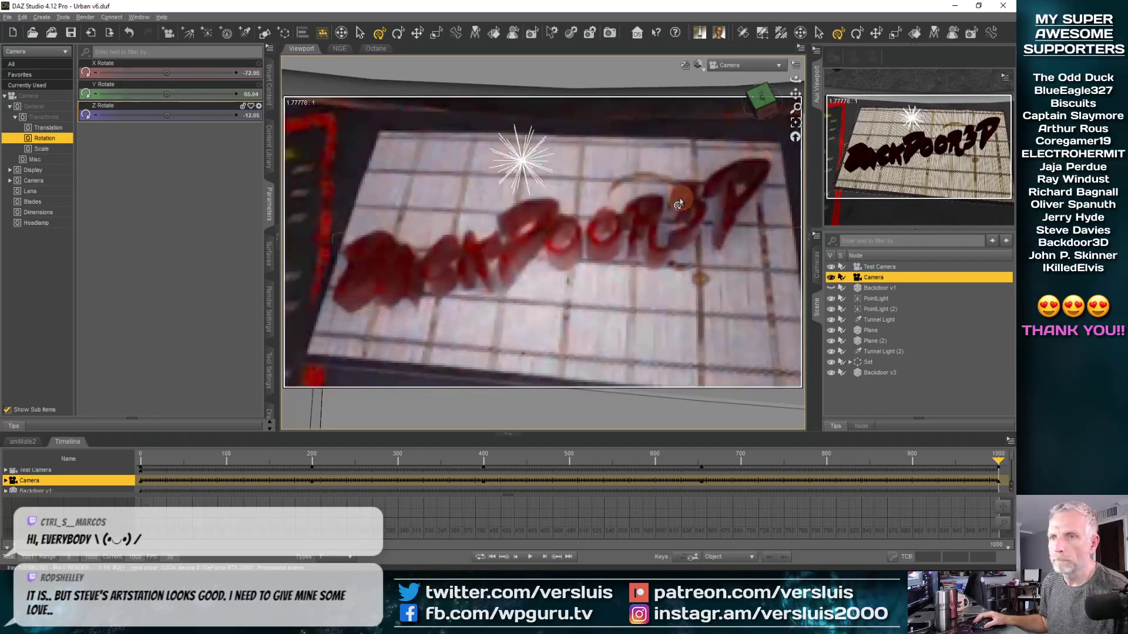
Step: Reframe the camera more tightly on the BackDoor3D lettering at the last frame and turn it to about 63.46° on Y
scroll(680, 202, up, 2)
scroll(679, 202, up, 2)
scroll(679, 203, down, 2)
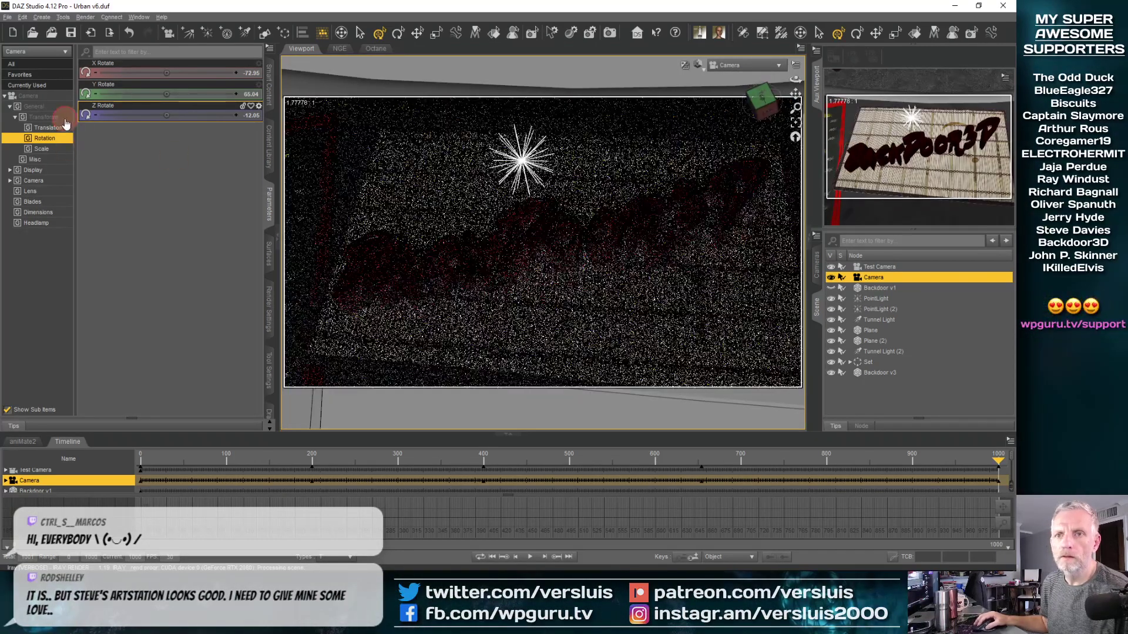
click(47, 127)
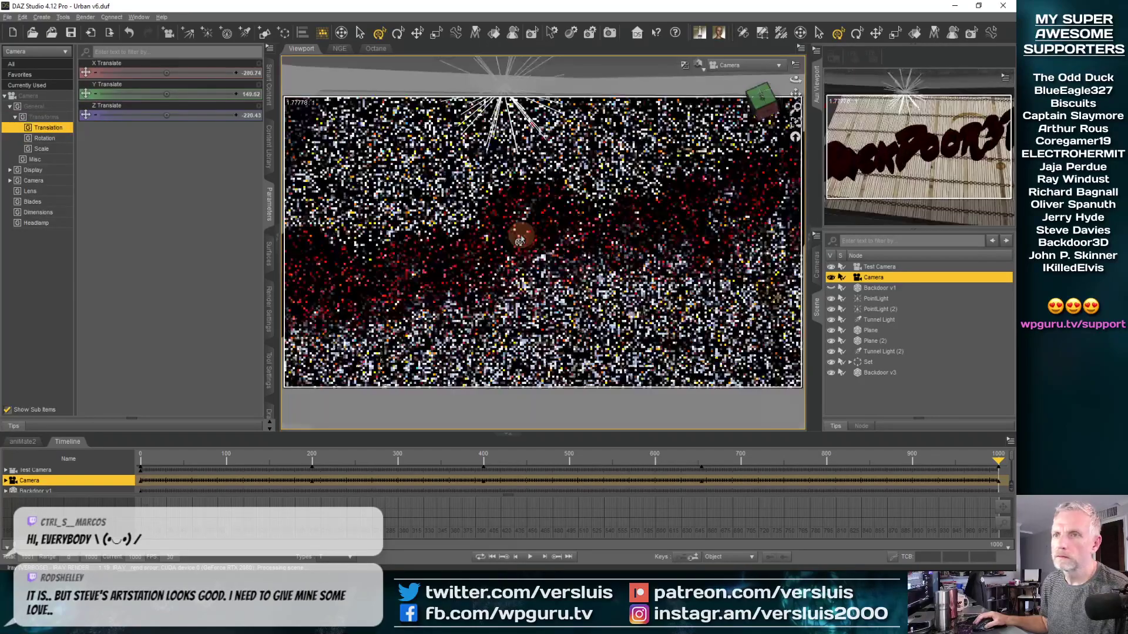
scroll(520, 241, up, 3)
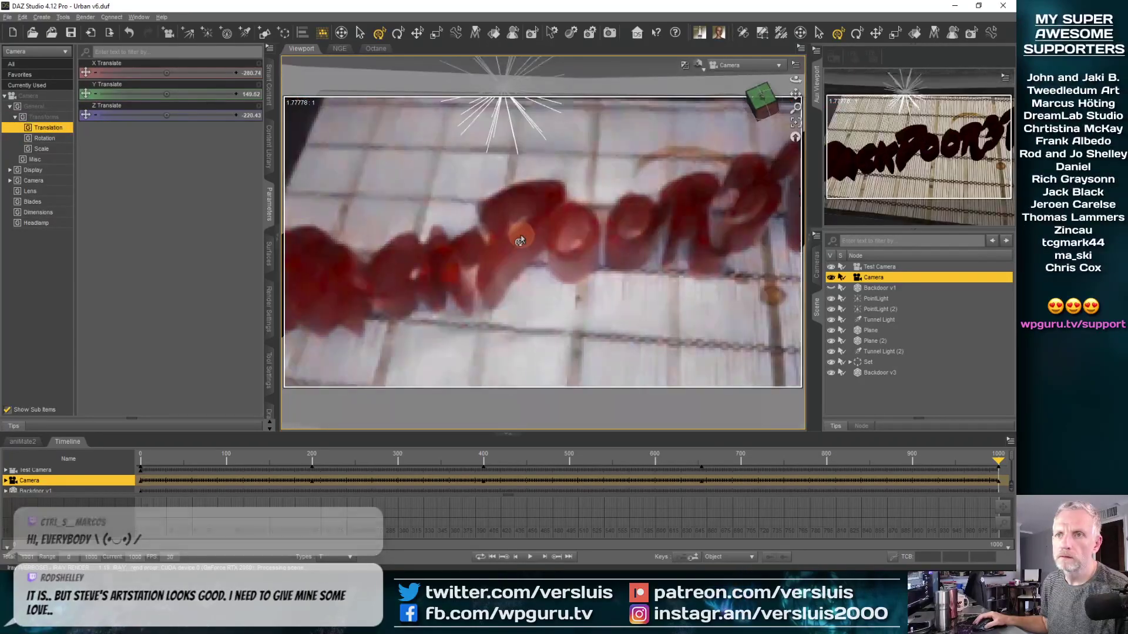
scroll(519, 241, down, 2)
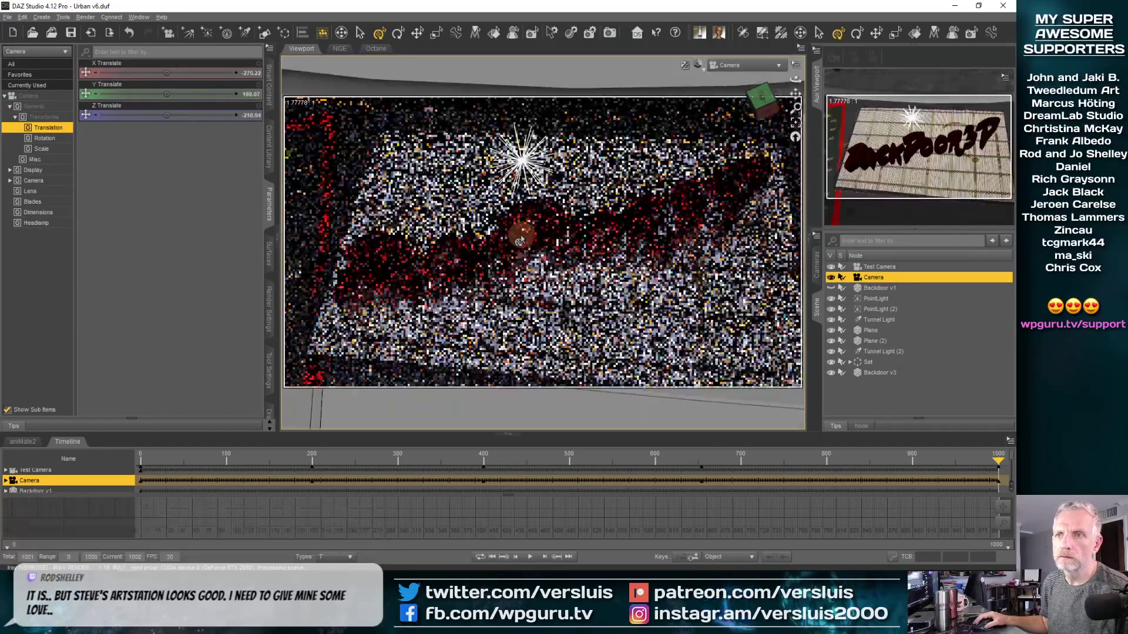
scroll(520, 240, up, 2)
scroll(519, 241, down, 2)
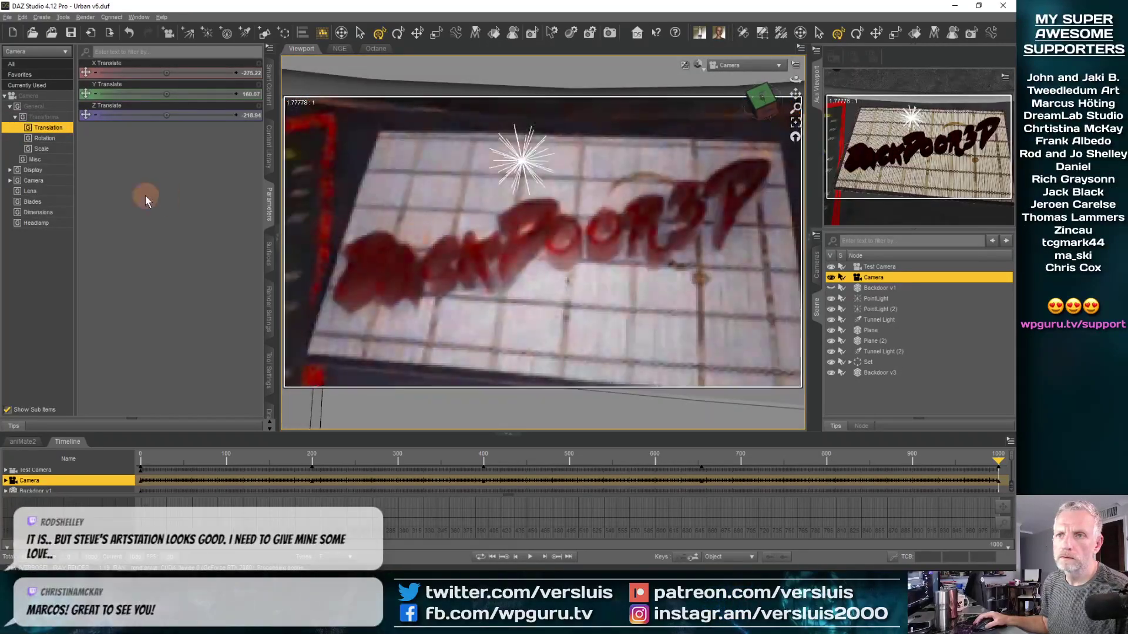
drag(171, 94, 166, 96)
click(61, 139)
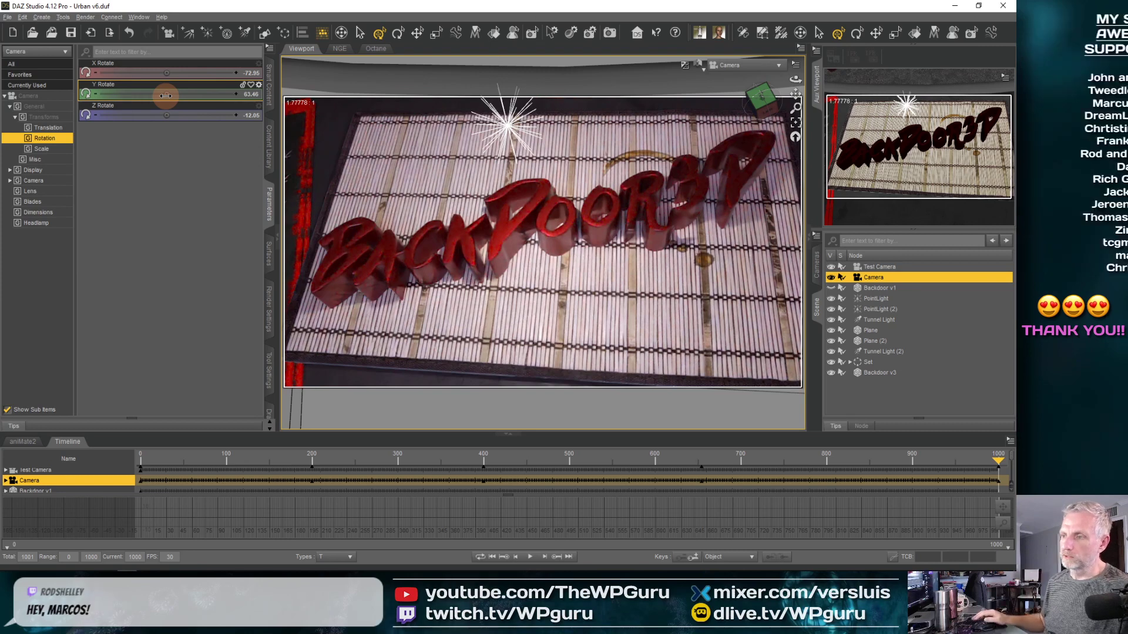
Step: Rotate the Backdoor v3 lettering to about 67.65° on Y and save the scene
click(888, 372)
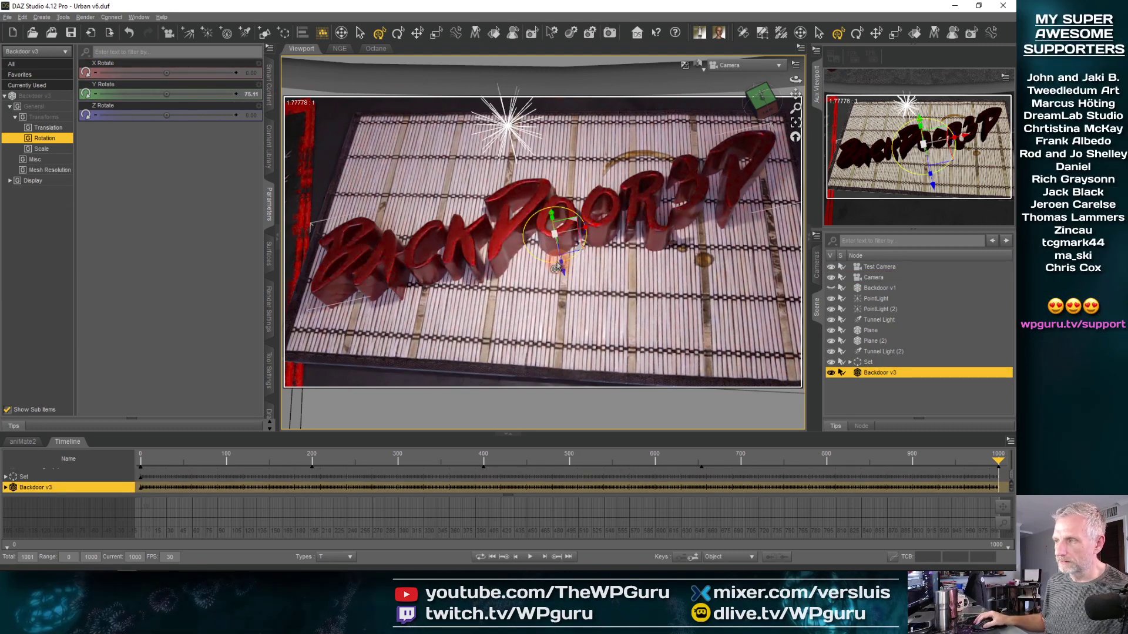
drag(555, 268, 556, 265)
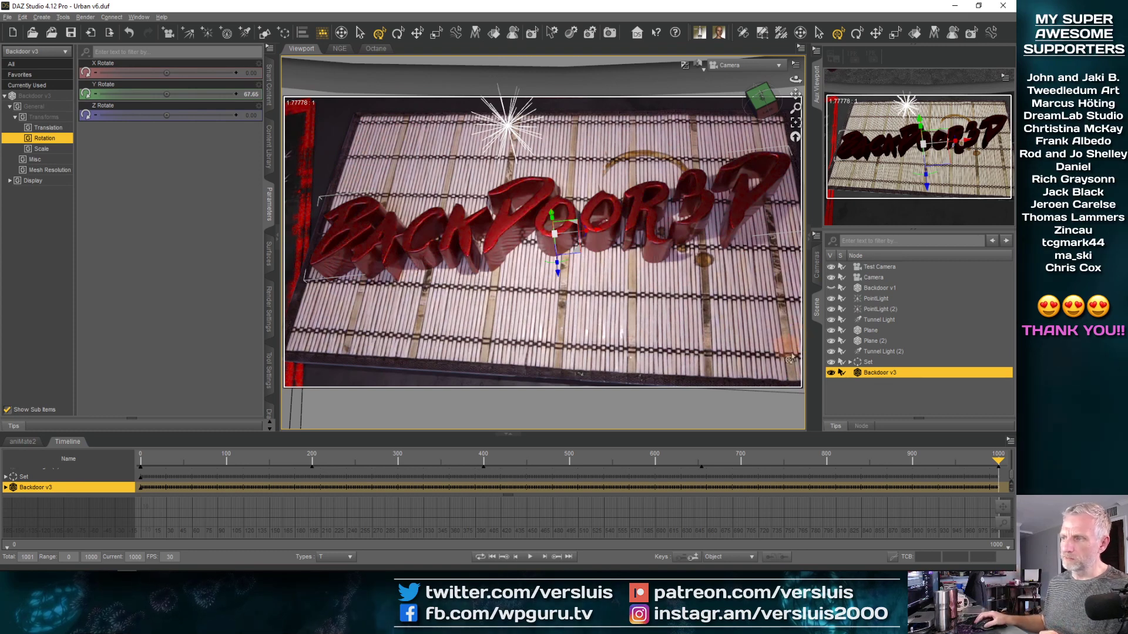
click(71, 33)
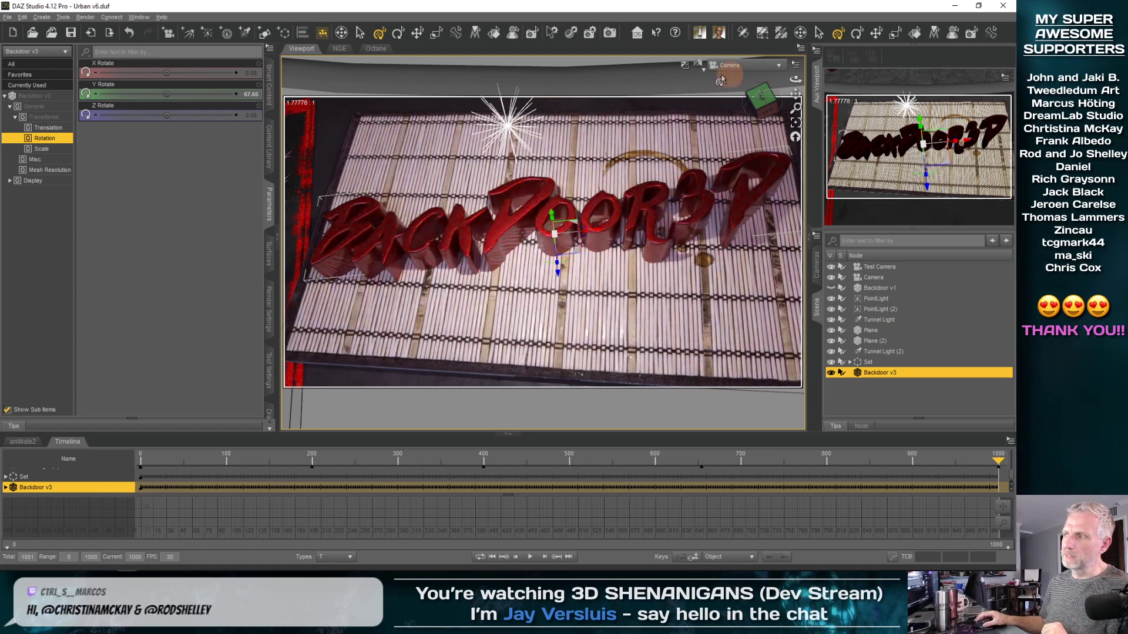
Step: Switch the main viewport to Texture Shaded drawing and move the timeline to frame 100
click(699, 68)
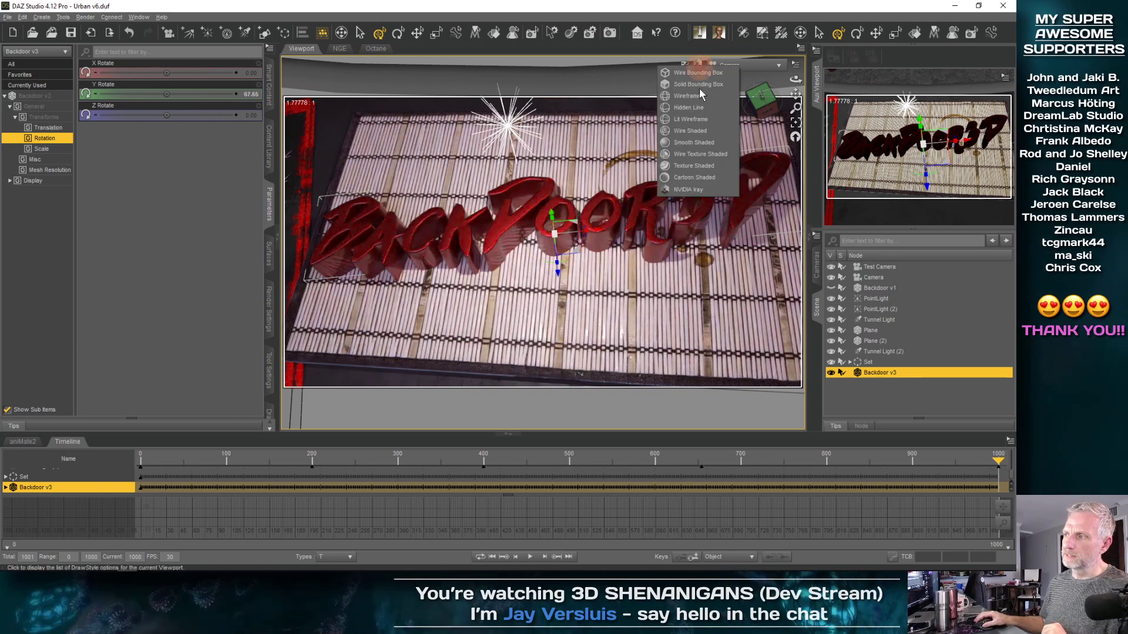
click(699, 166)
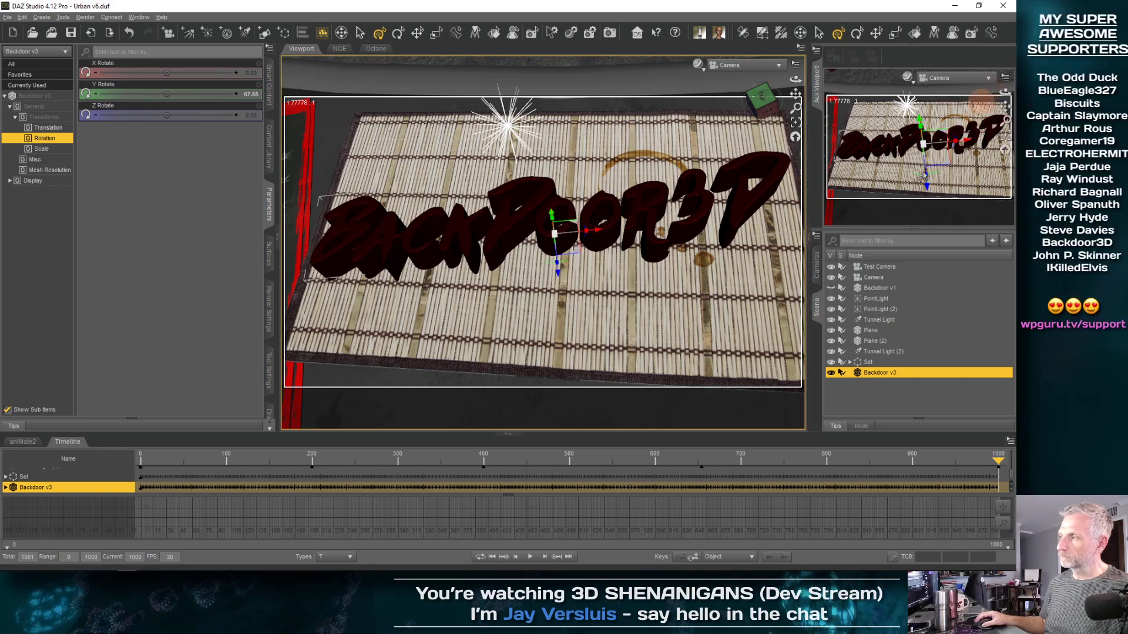
drag(996, 456, 224, 481)
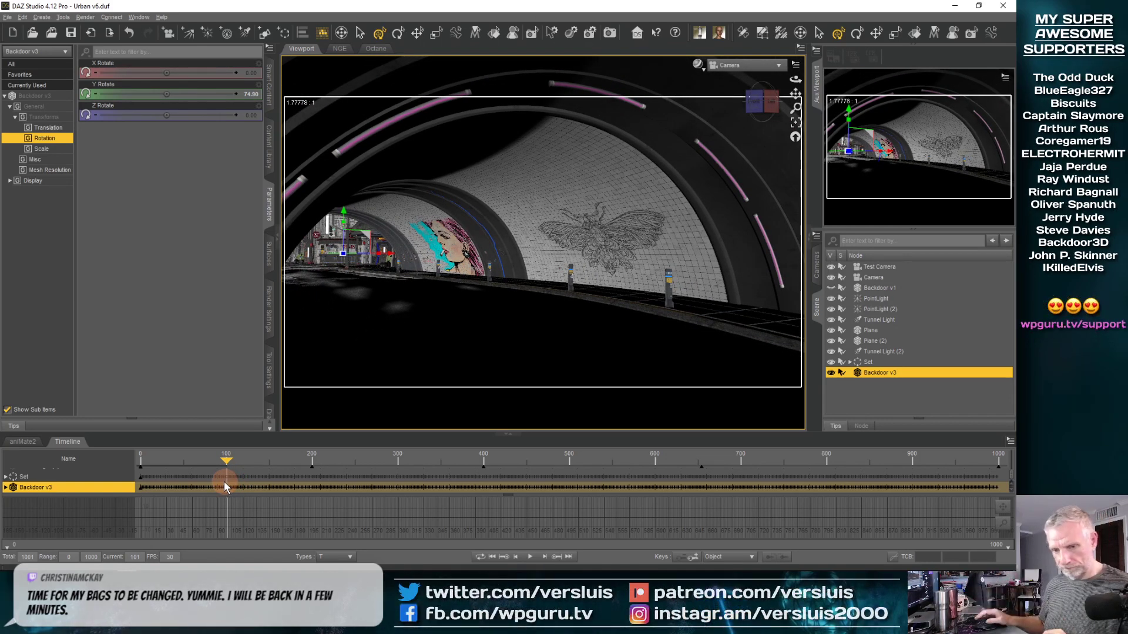
click(226, 460)
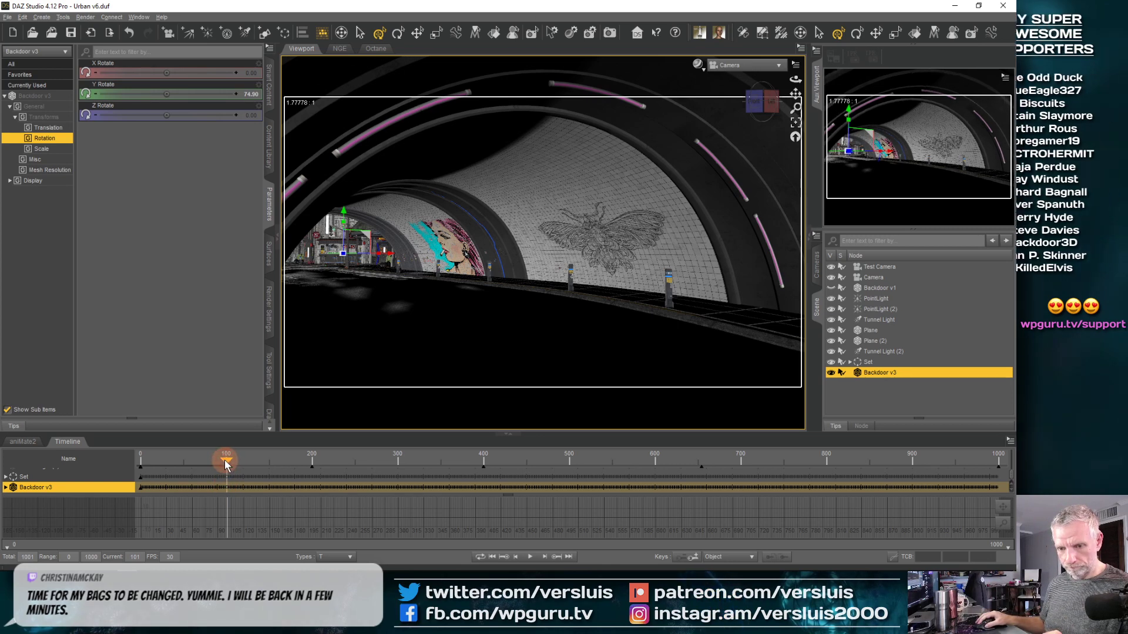
drag(227, 464, 225, 464)
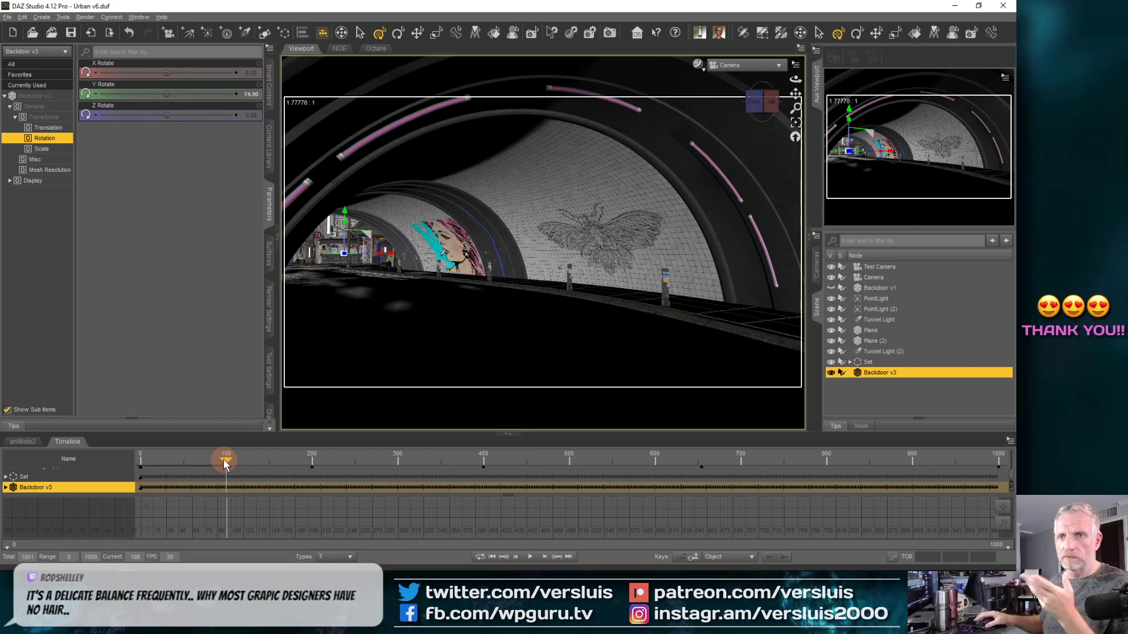
click(269, 371)
click(185, 52)
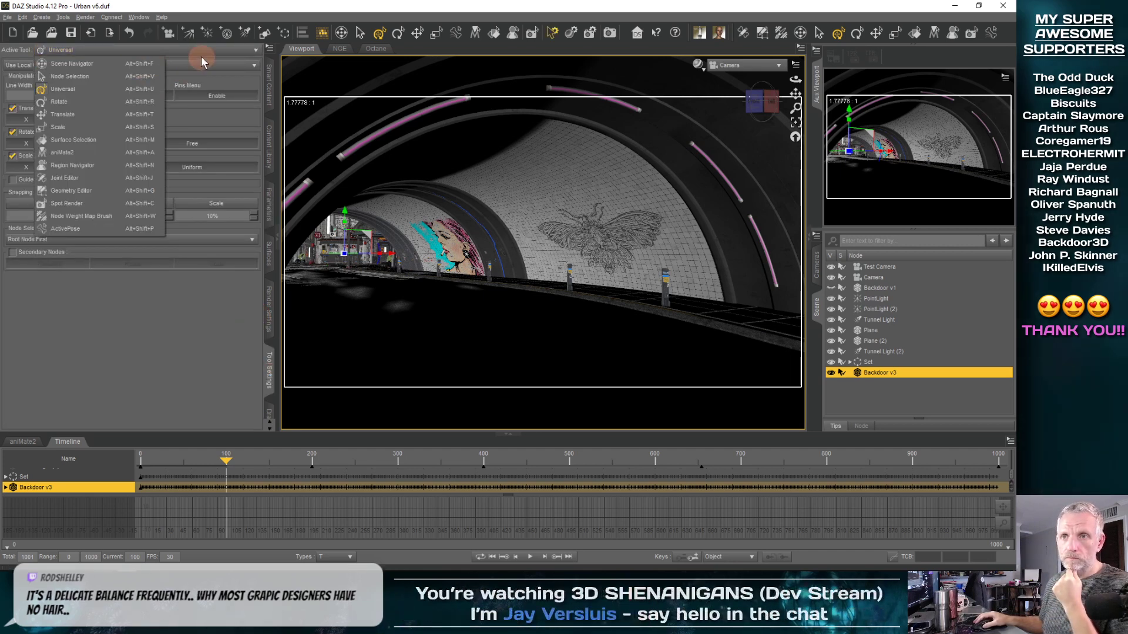
click(252, 414)
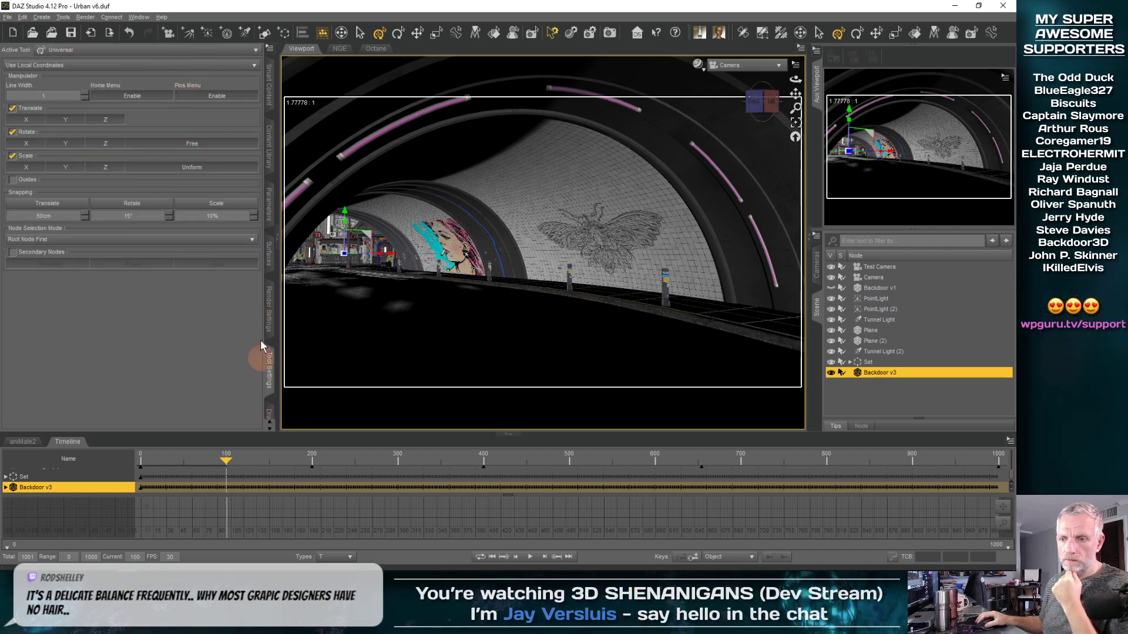
click(269, 203)
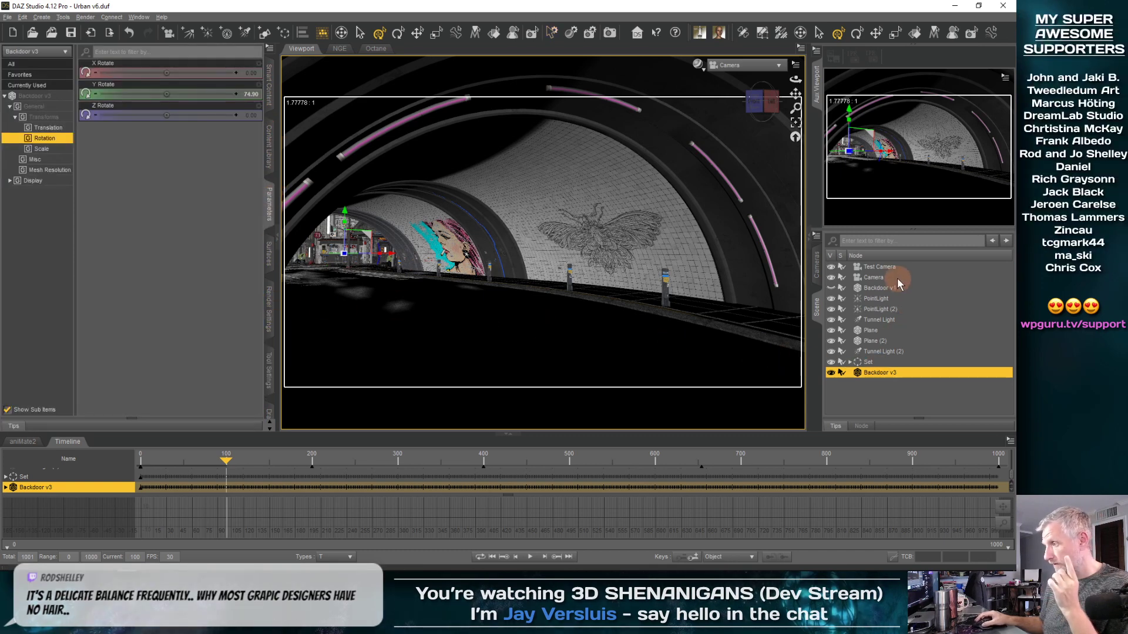
Step: Frame the animated camera in Perspective View and rotate it at frame 100 to about 25.71° on Y
click(875, 280)
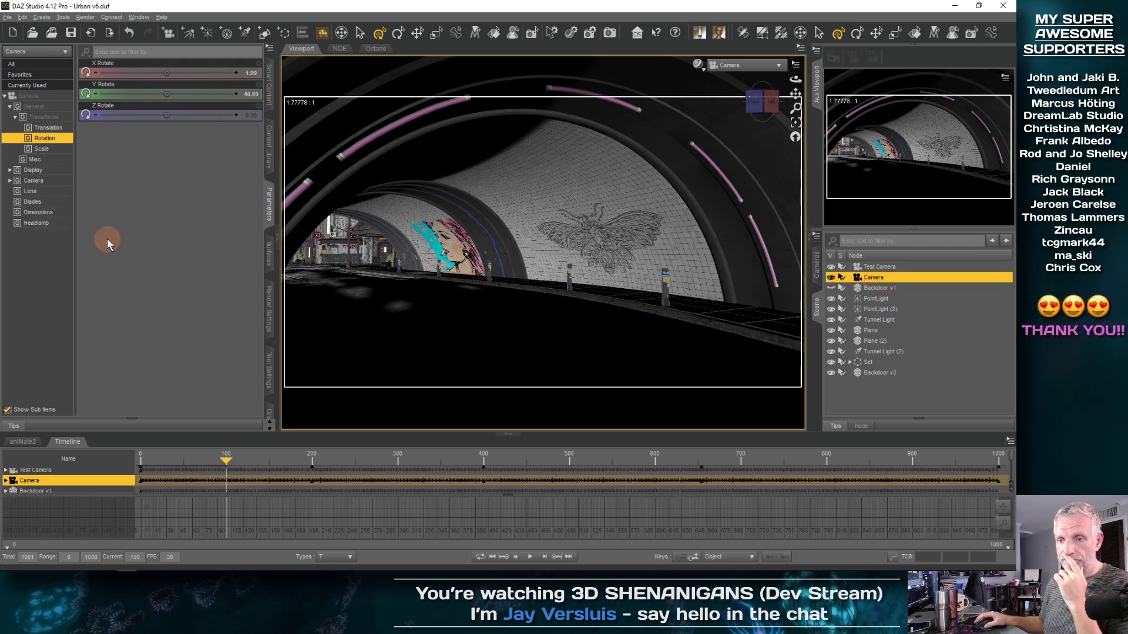
mouse_move(902, 86)
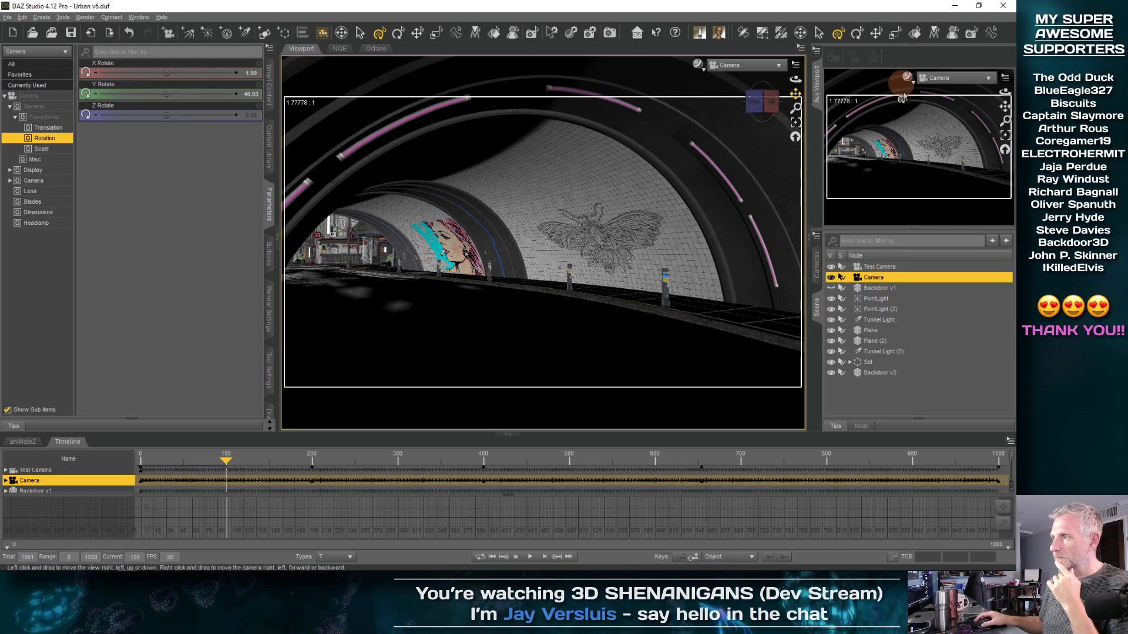
click(745, 64)
click(758, 75)
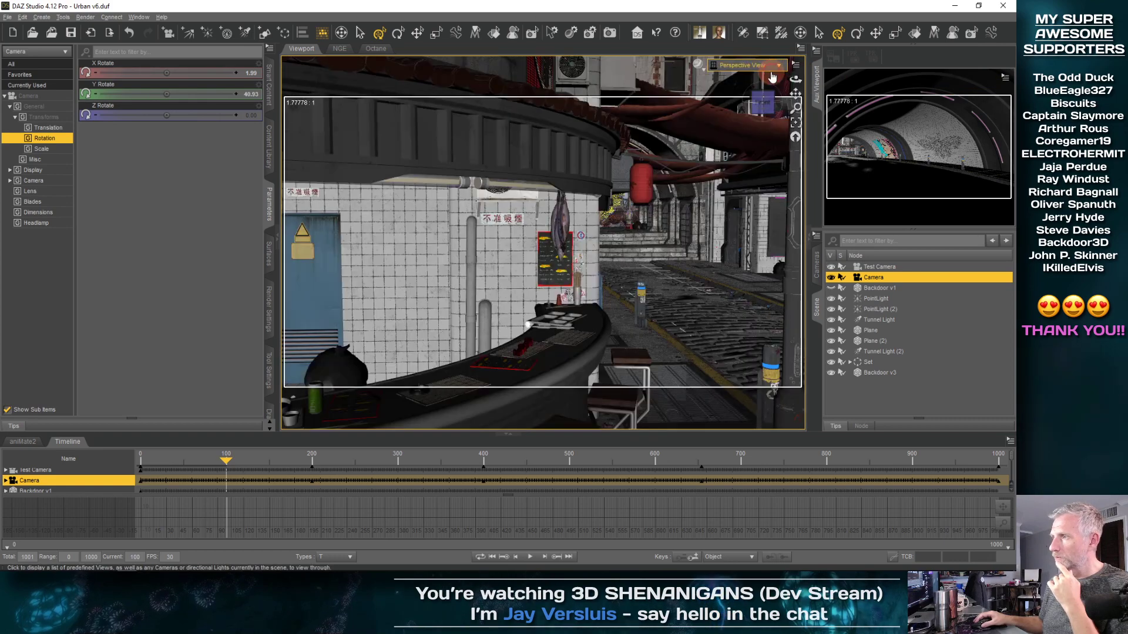
click(795, 123)
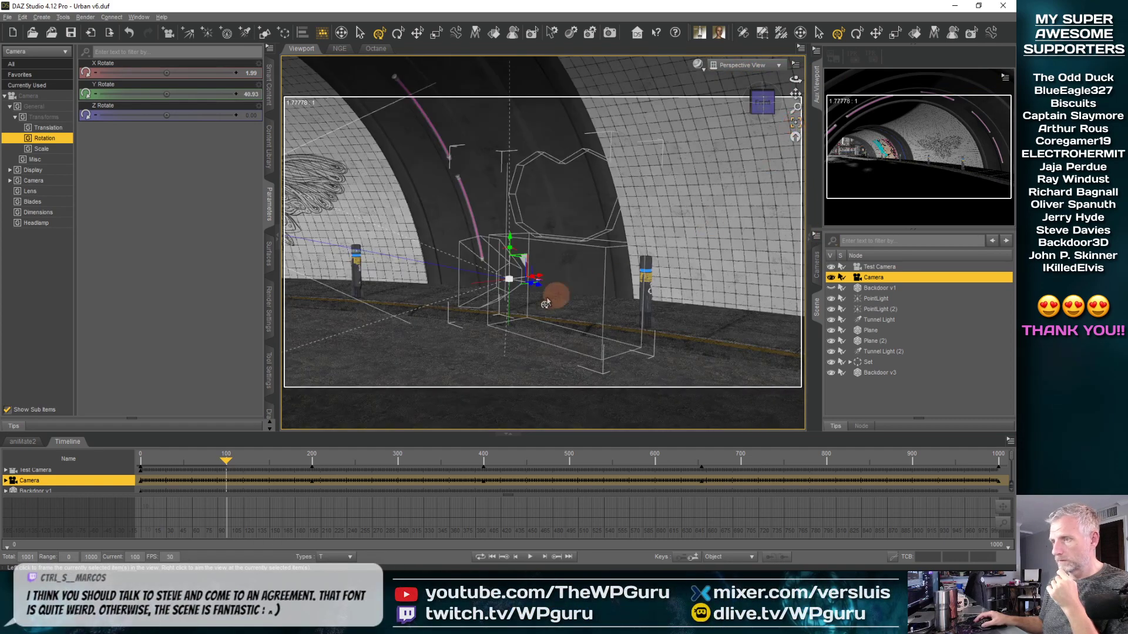
middle_drag(547, 325, 538, 295)
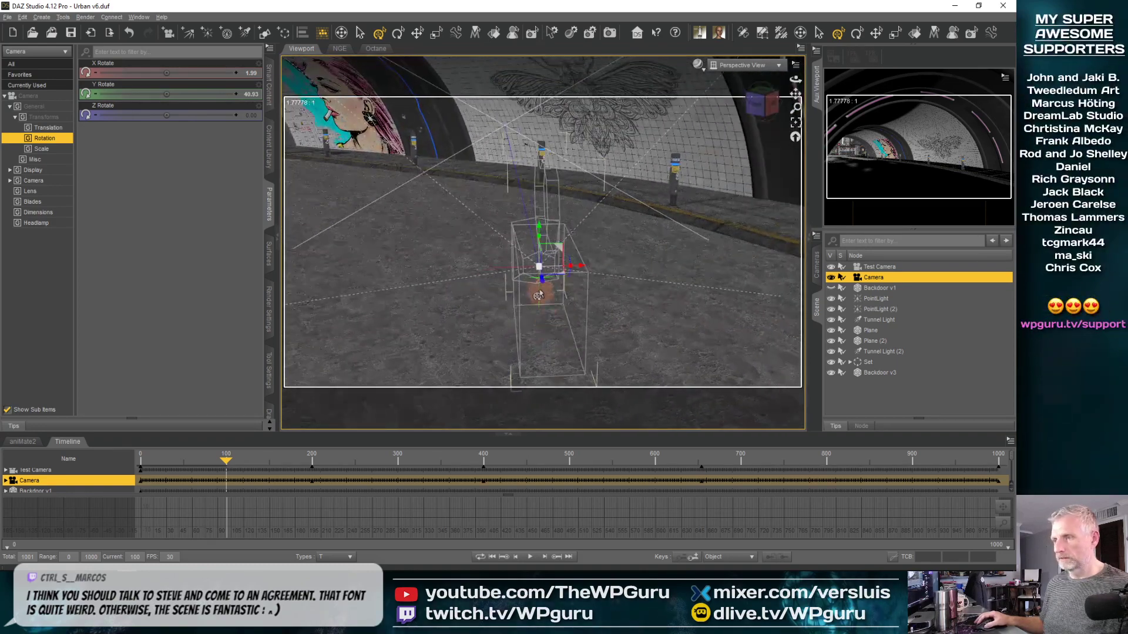
drag(534, 283, 529, 284)
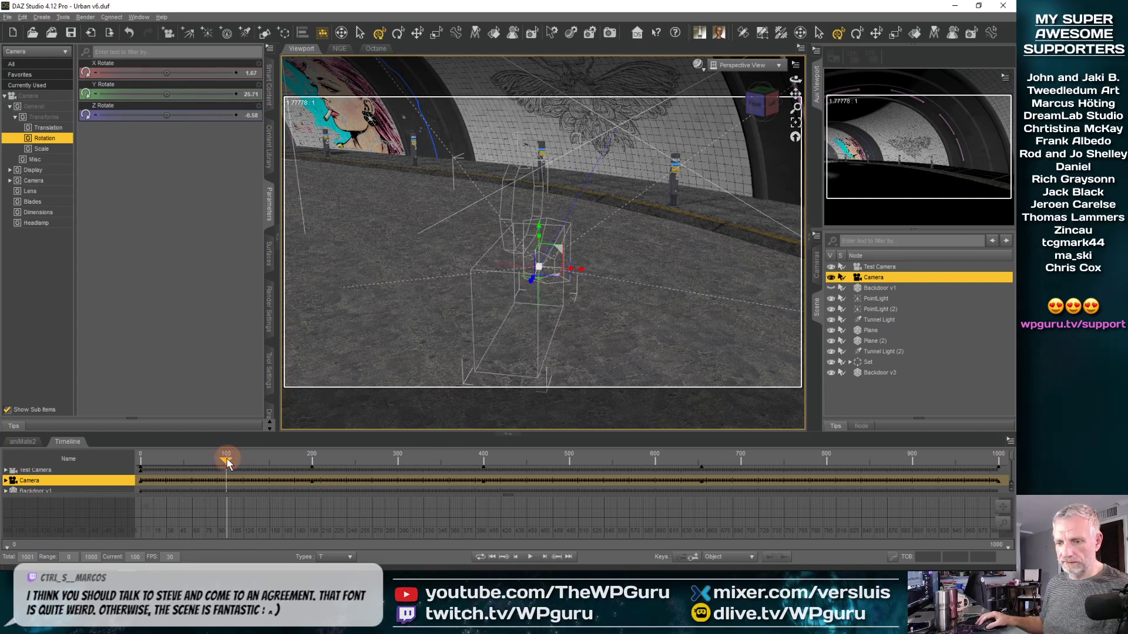
Step: Review the camera's motion around frames 100 to 300 and rotate the camera at its frame 200 key to about 59° on Y
drag(227, 459, 397, 473)
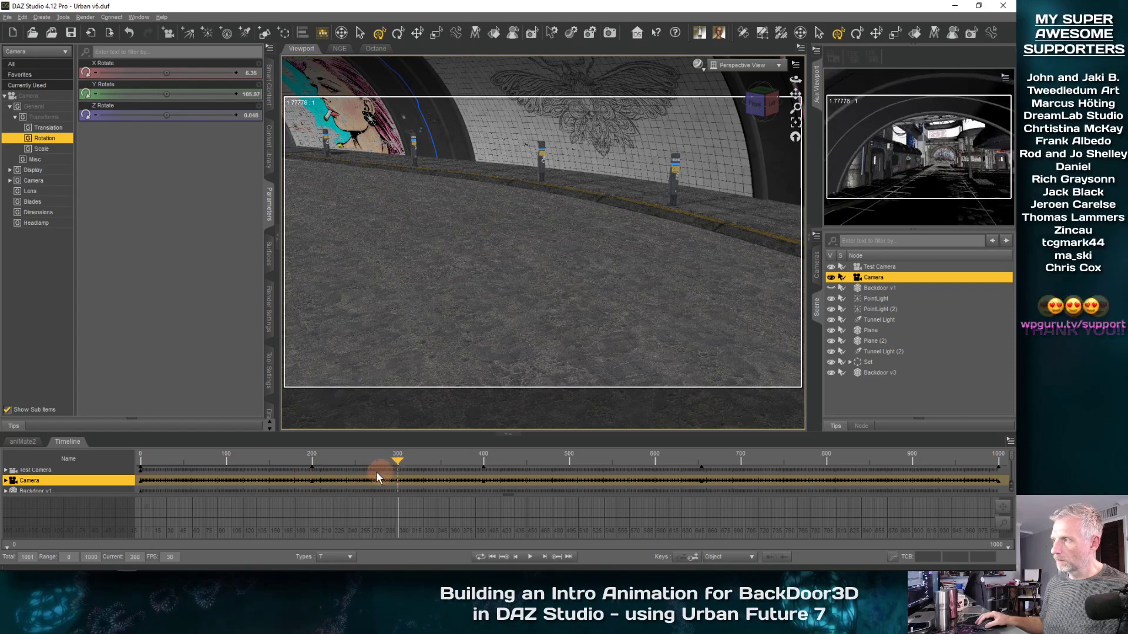
drag(270, 477, 374, 468)
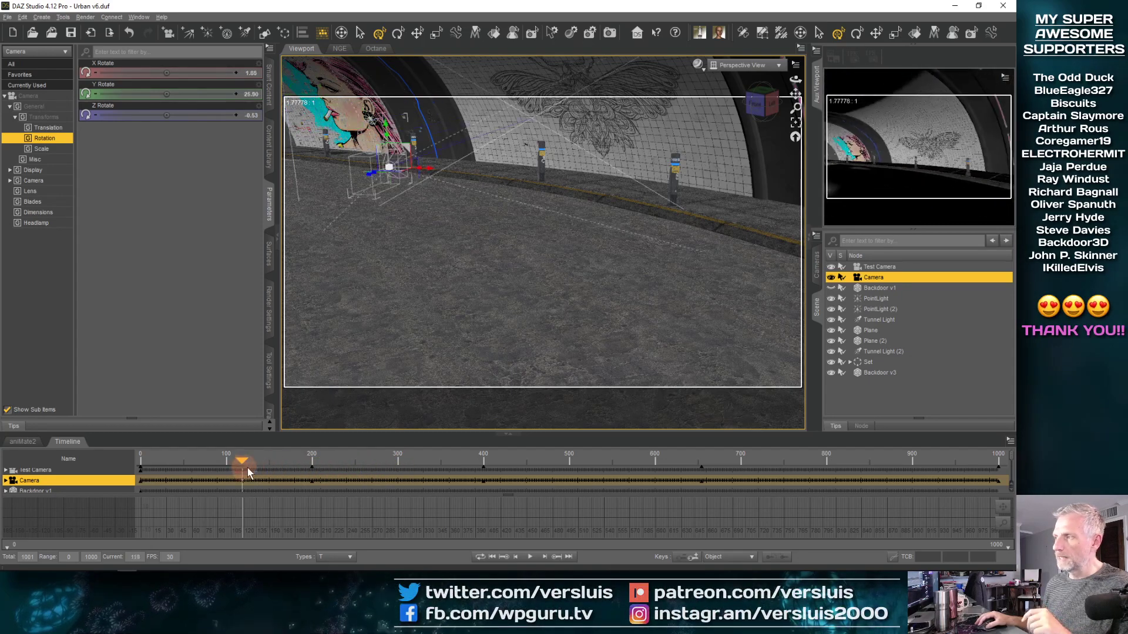
drag(292, 470, 266, 462)
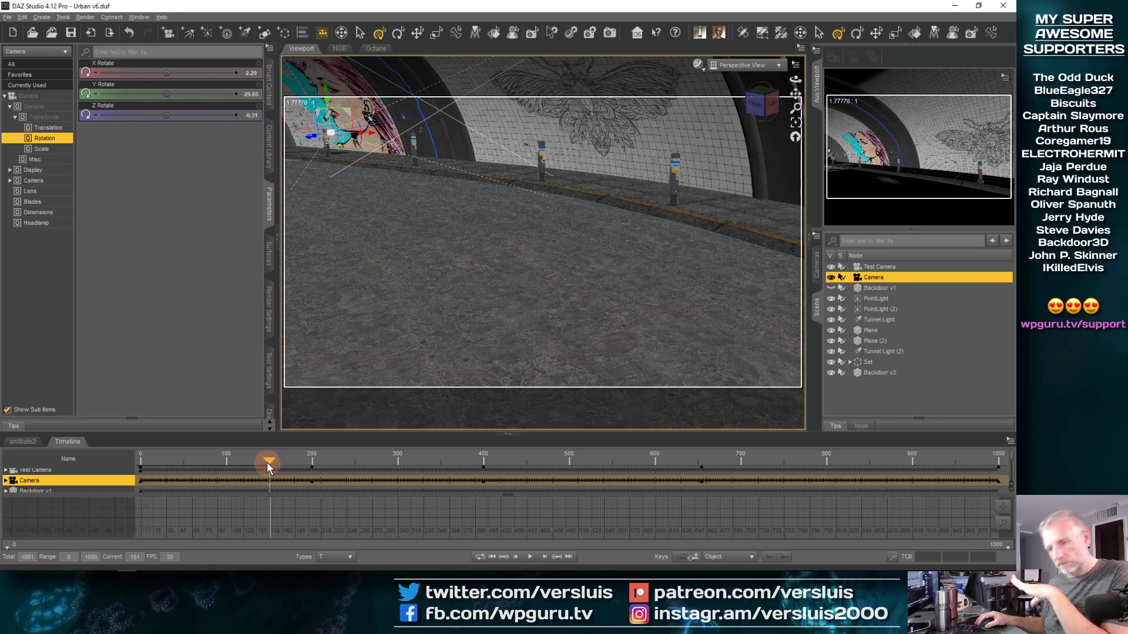
mouse_move(267, 463)
mouse_down()
mouse_move(311, 462)
mouse_move(250, 473)
mouse_move(279, 464)
mouse_up()
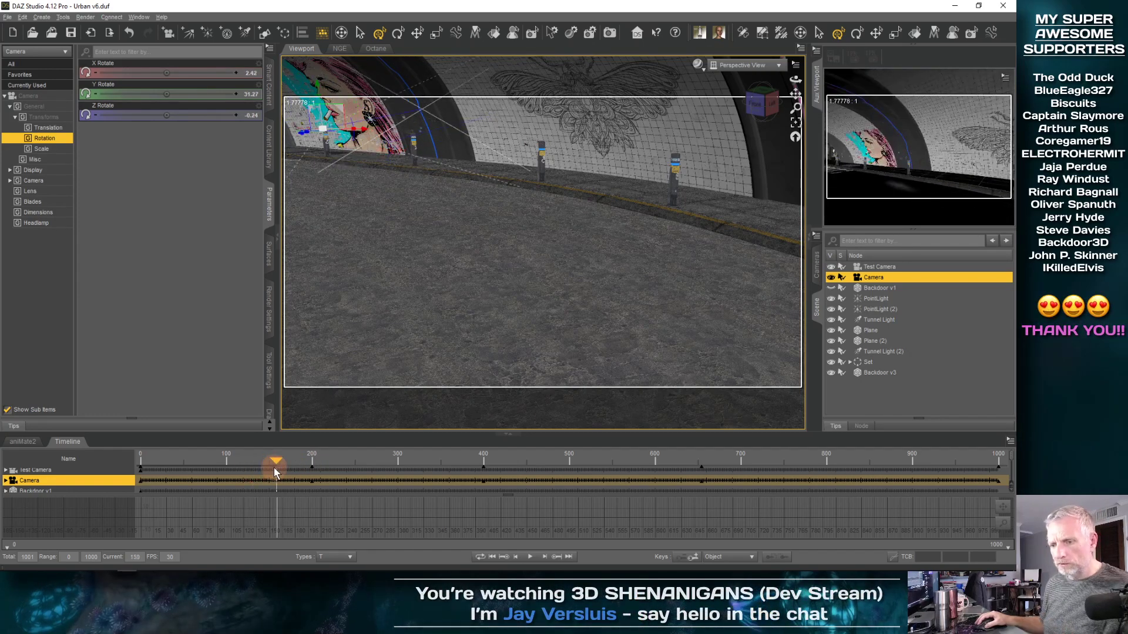
click(553, 559)
click(555, 558)
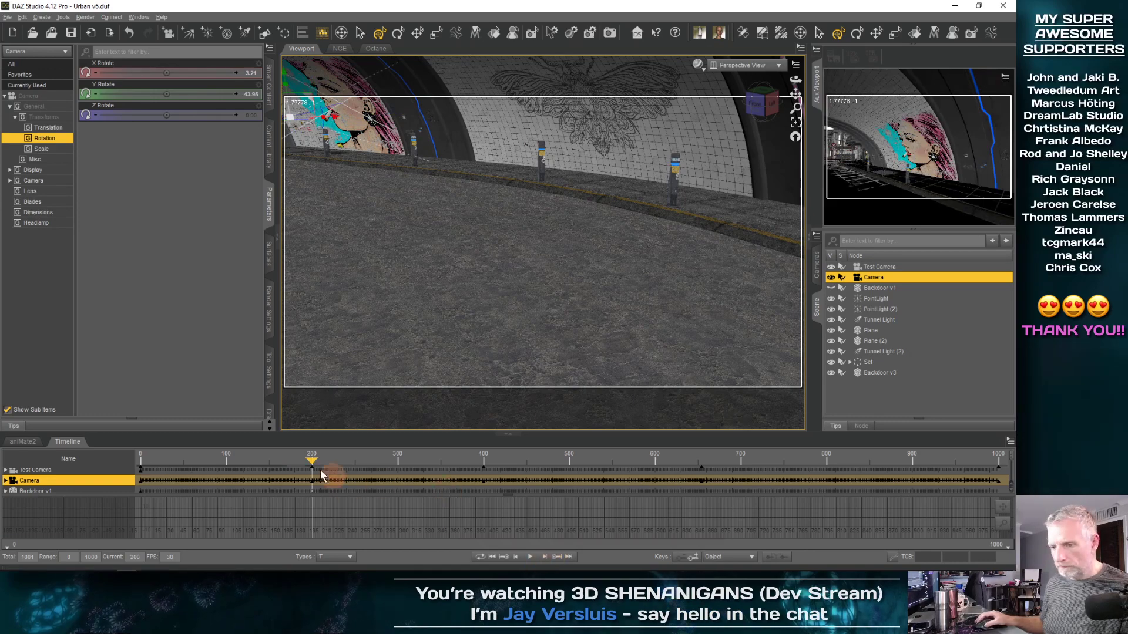
click(797, 124)
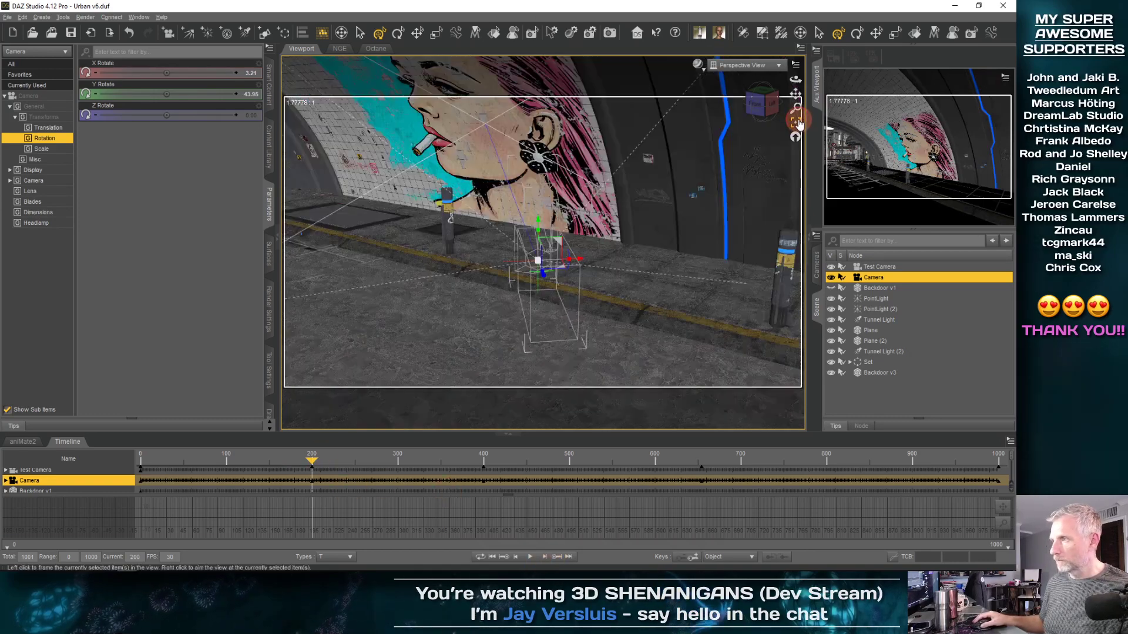
drag(532, 280, 537, 280)
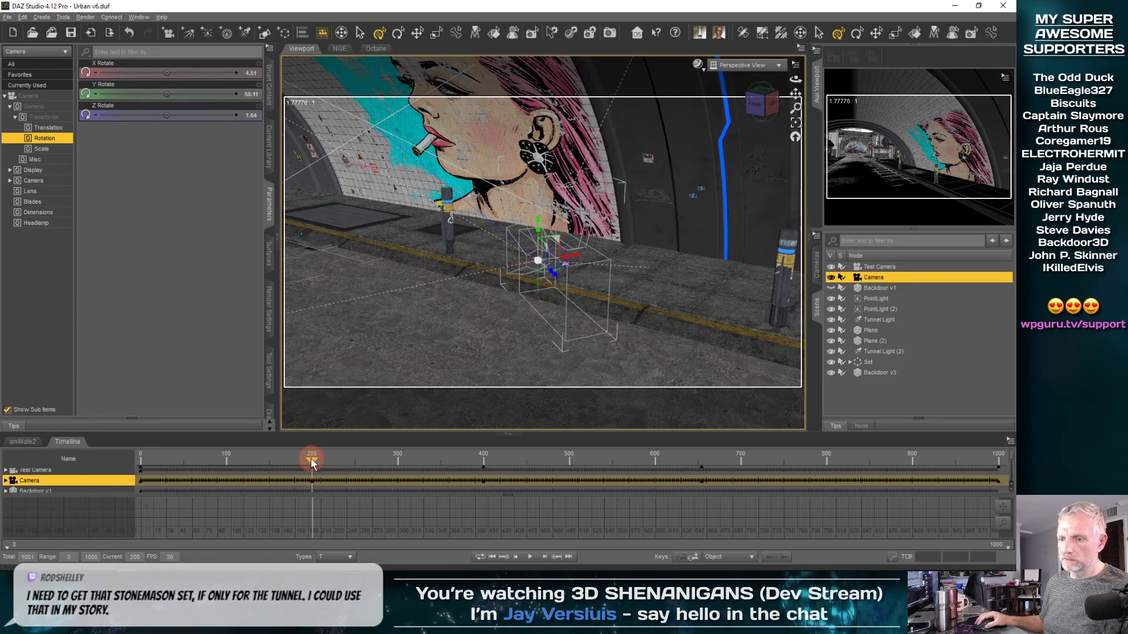
mouse_move(312, 462)
mouse_down()
mouse_move(114, 476)
mouse_move(364, 447)
mouse_move(307, 457)
mouse_up()
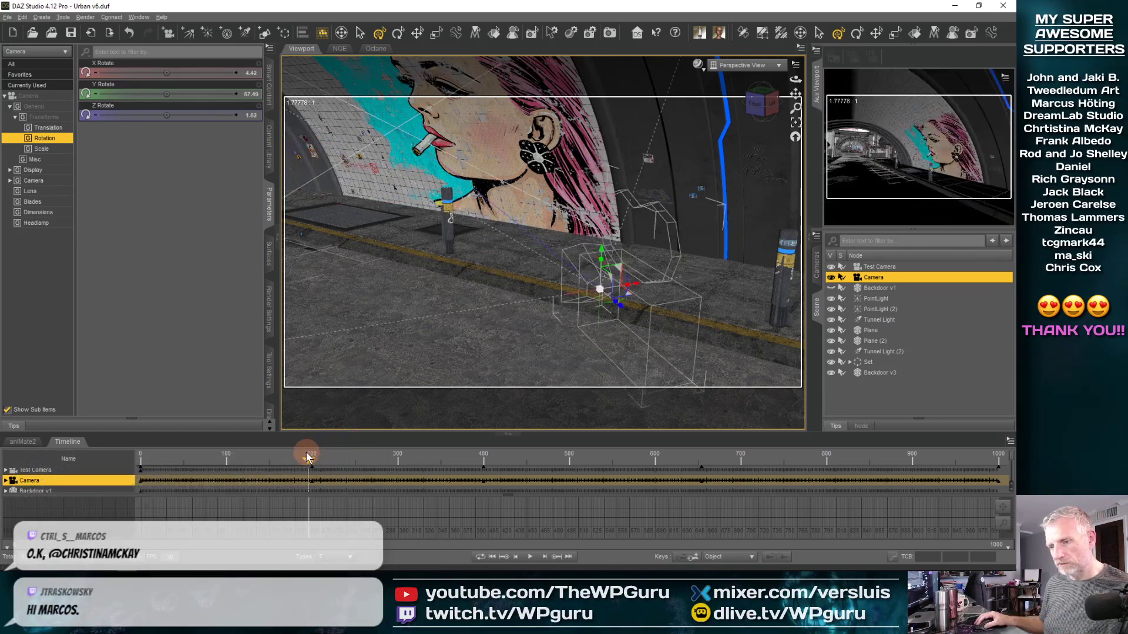
Step: Include Rotate keys alongside Translate keys in the timeline and scrub from frame 0 through the camera's opening move
click(503, 558)
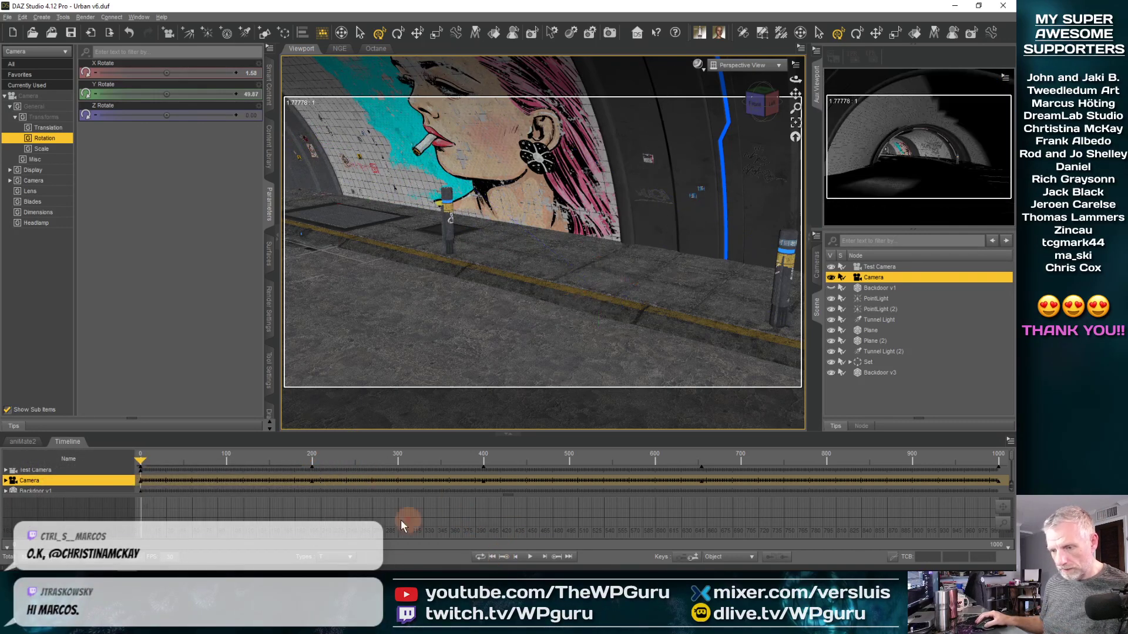
click(349, 558)
click(351, 501)
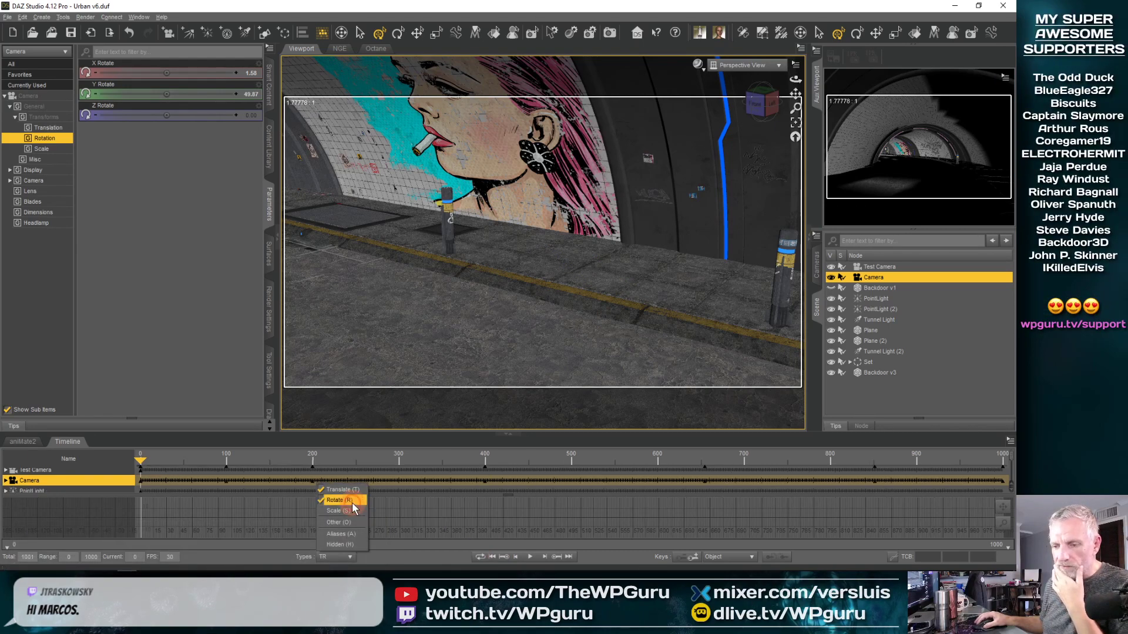
click(385, 561)
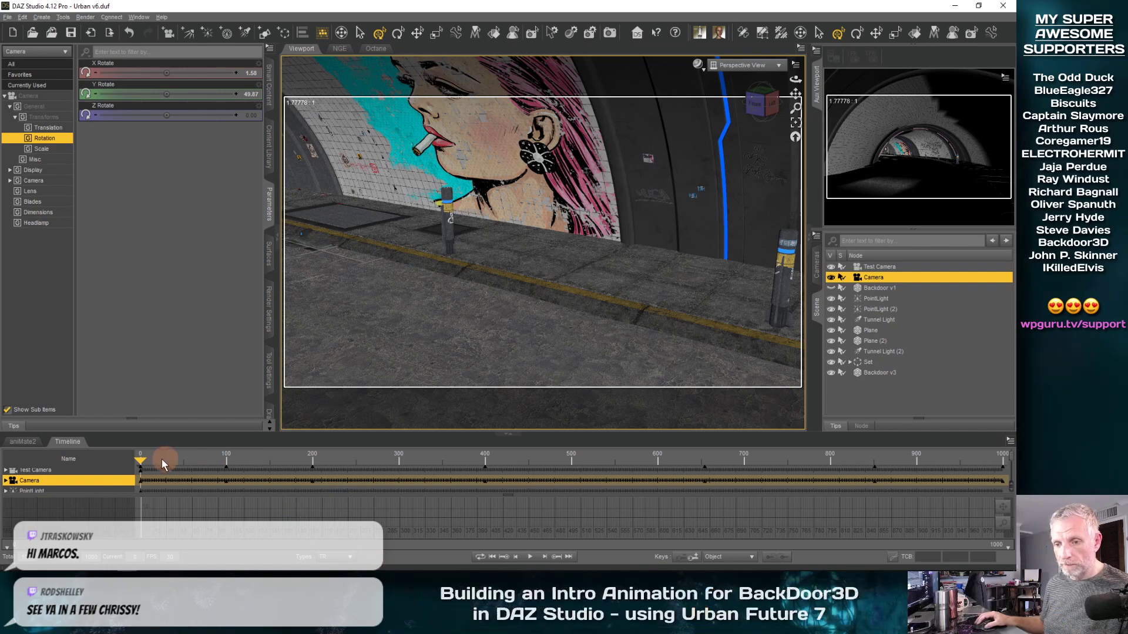
drag(195, 466, 234, 465)
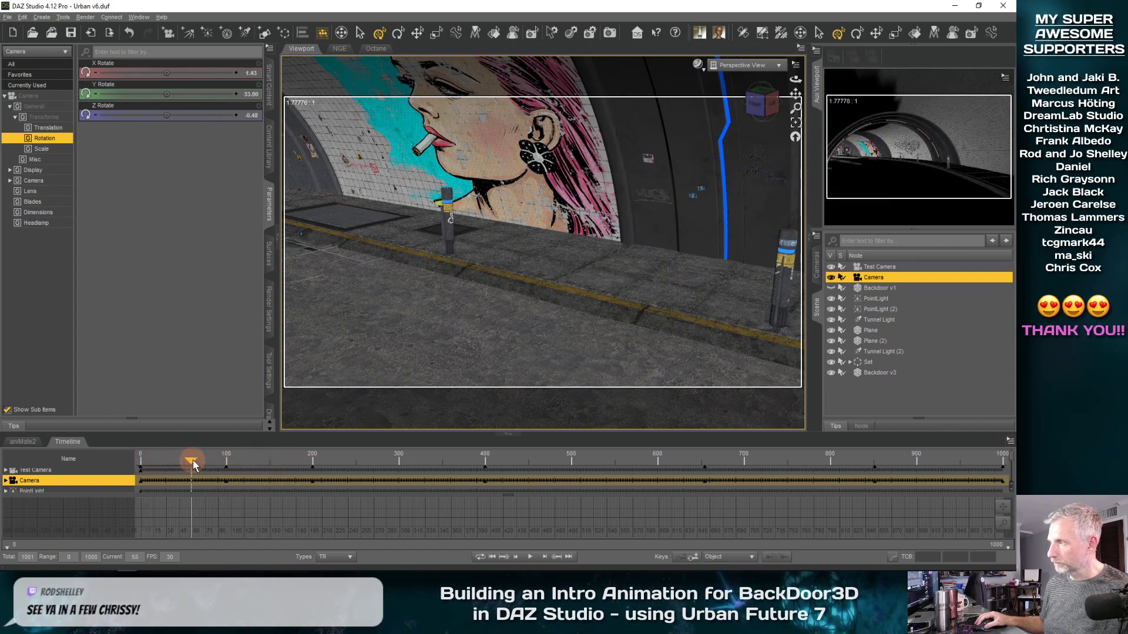
Step: Review the camera's opening move and rotate the camera at its frame 200 key to about 66.7° on Y
drag(194, 464, 47, 477)
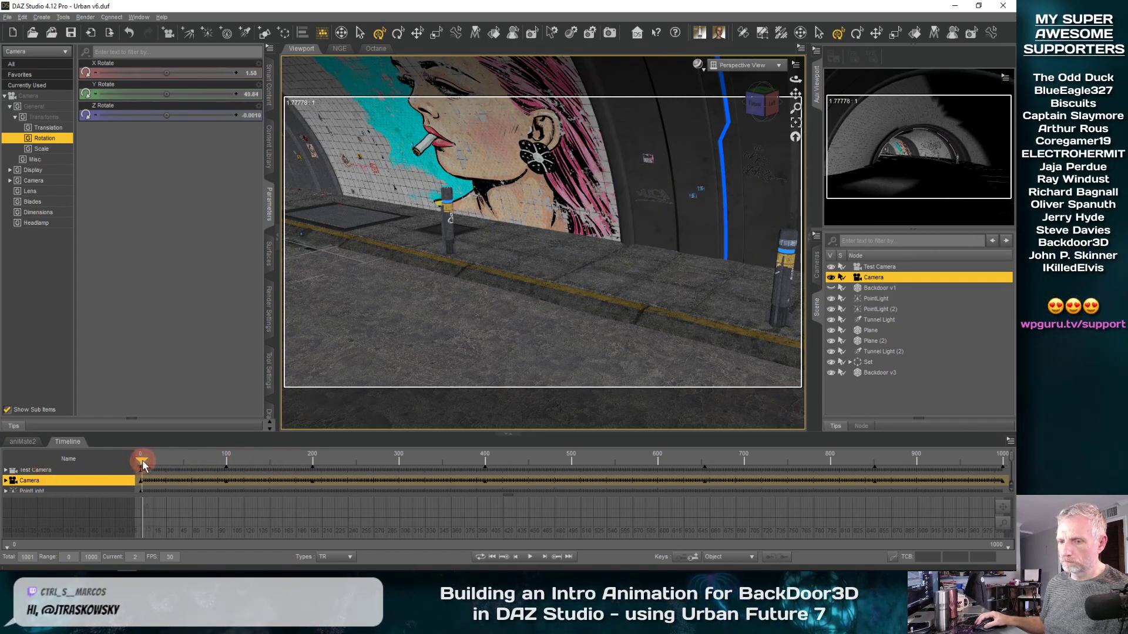
drag(168, 463, 120, 472)
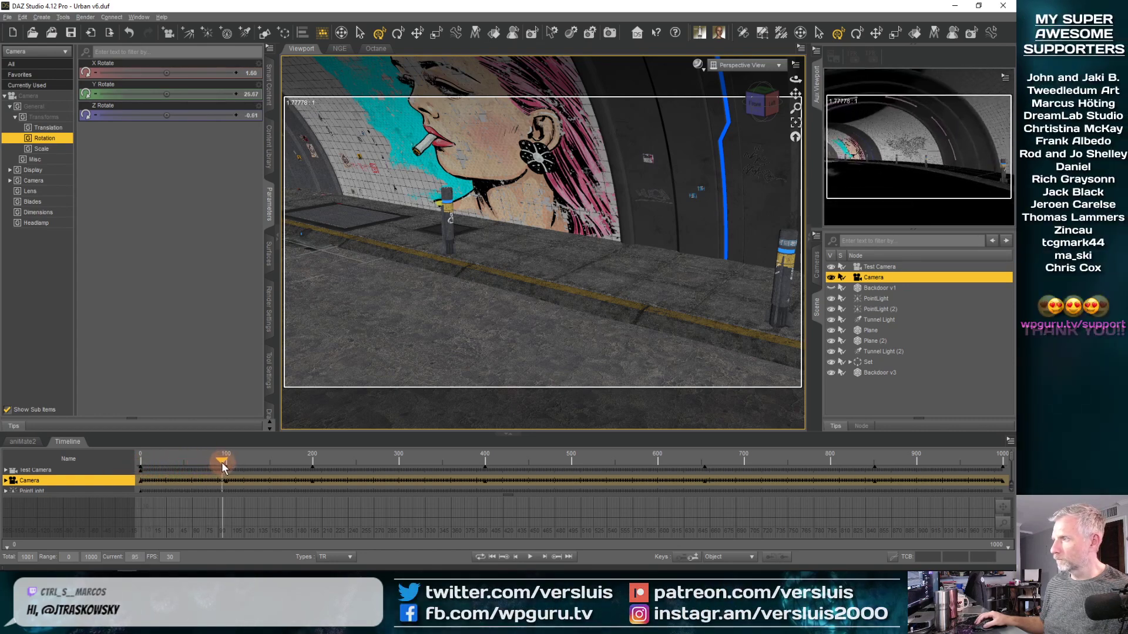
drag(242, 464, 307, 462)
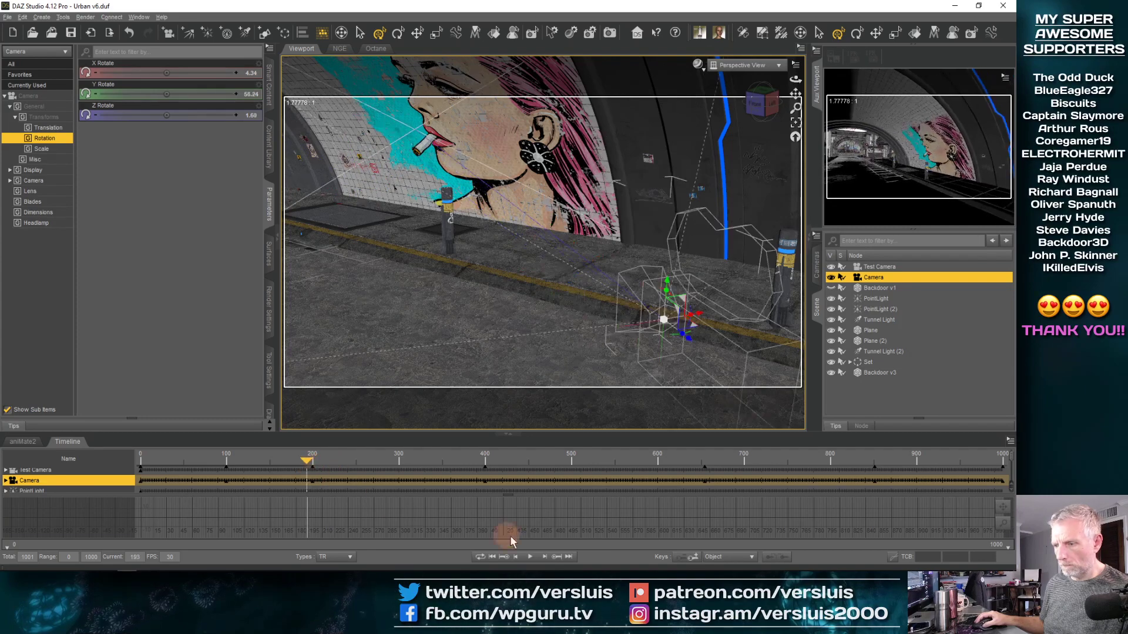
click(557, 558)
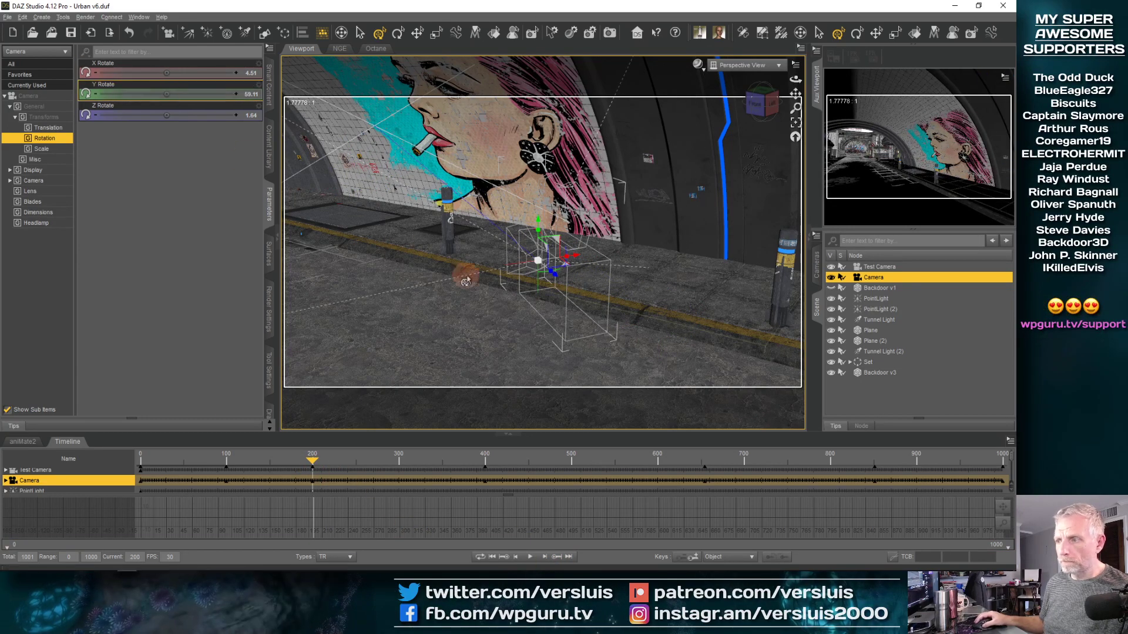
drag(538, 276, 541, 277)
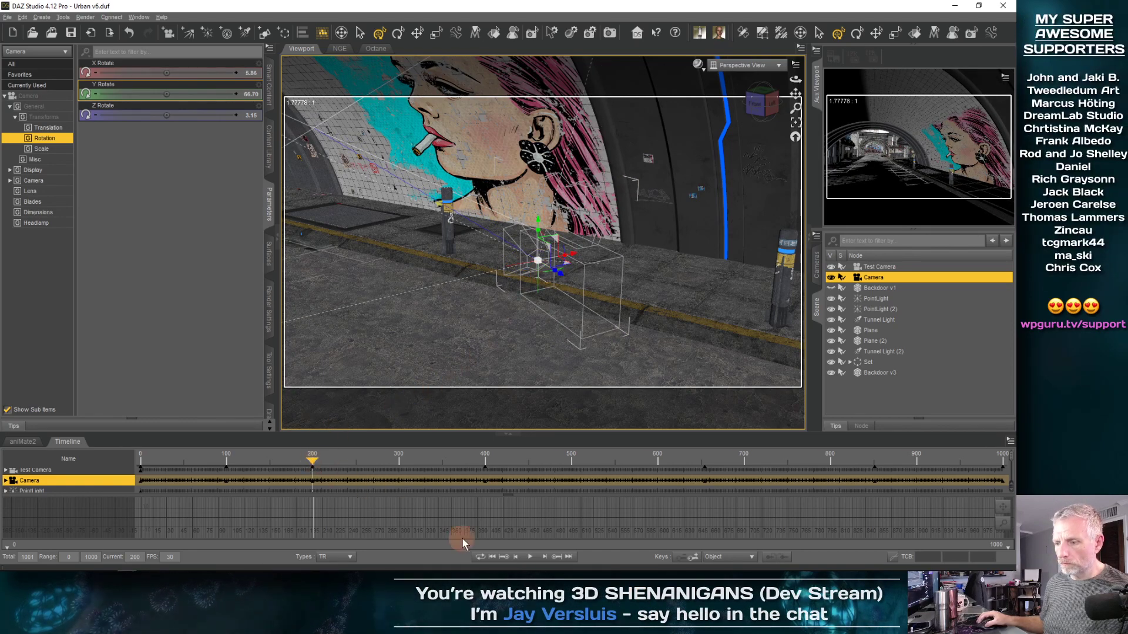
Step: Check the camera's move between frames 0 and 100 and set its Y rotation at the frame 100 key to about 25.31°
click(504, 558)
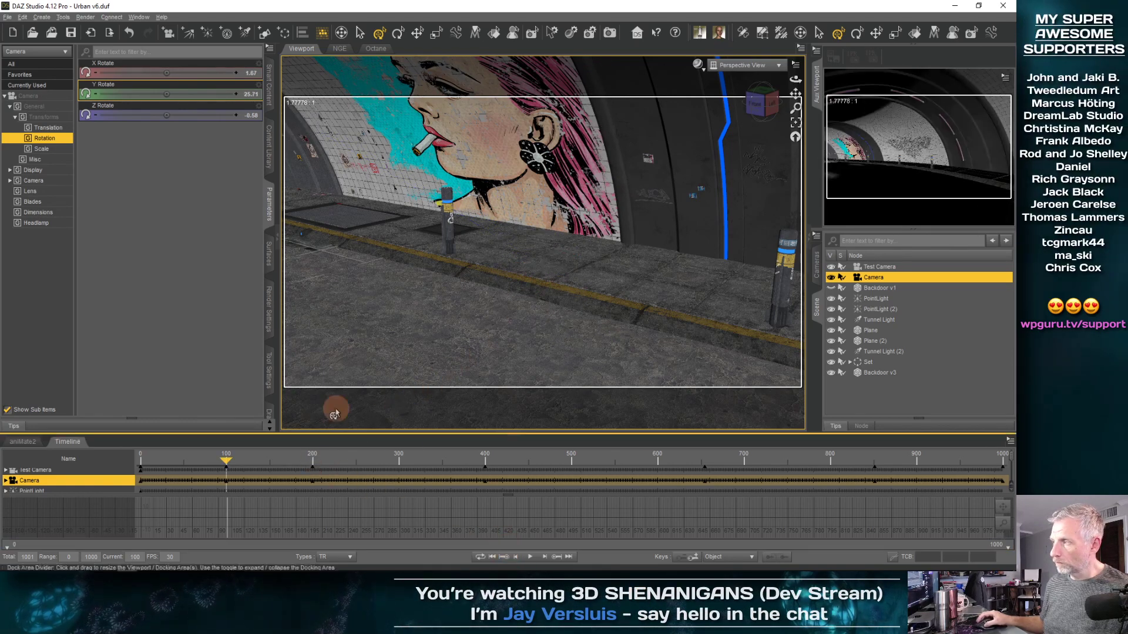
click(516, 559)
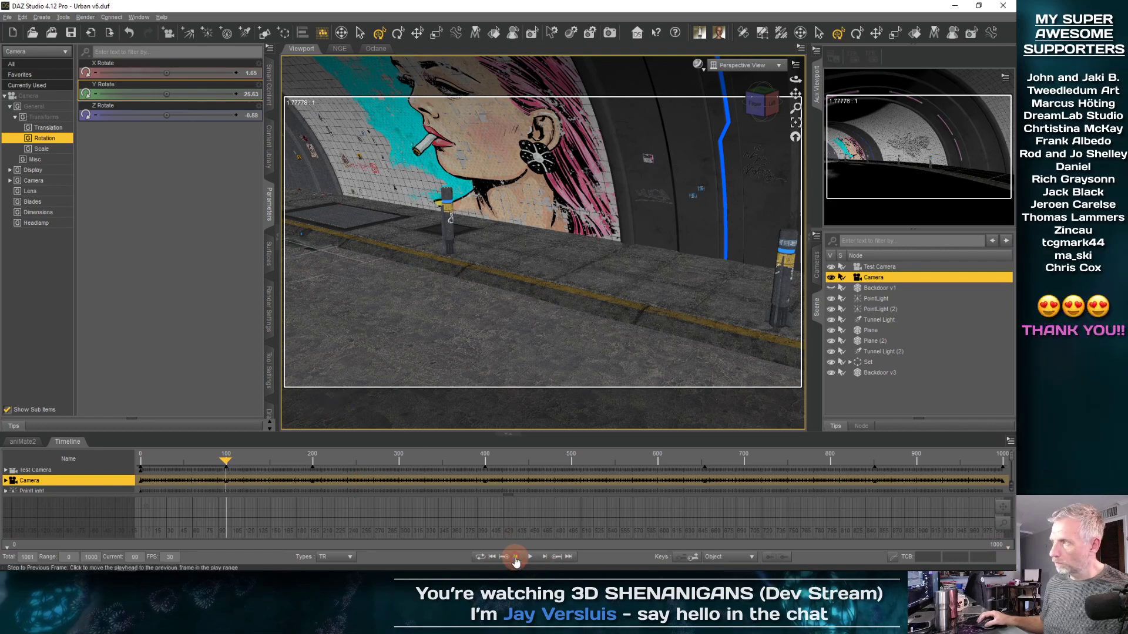
click(494, 558)
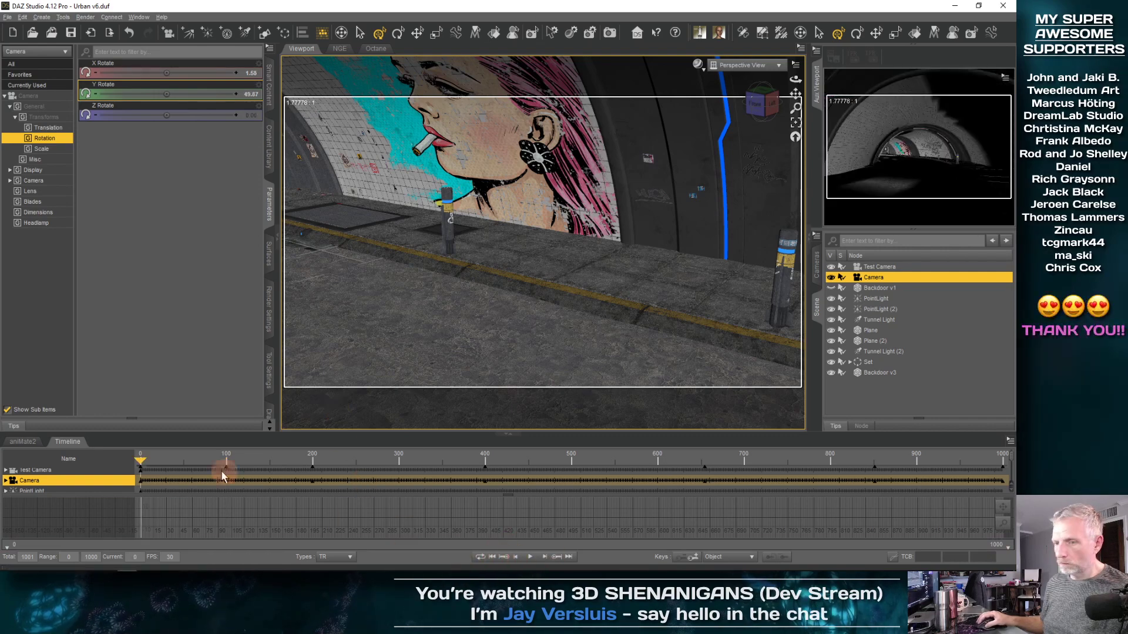
drag(141, 461, 224, 464)
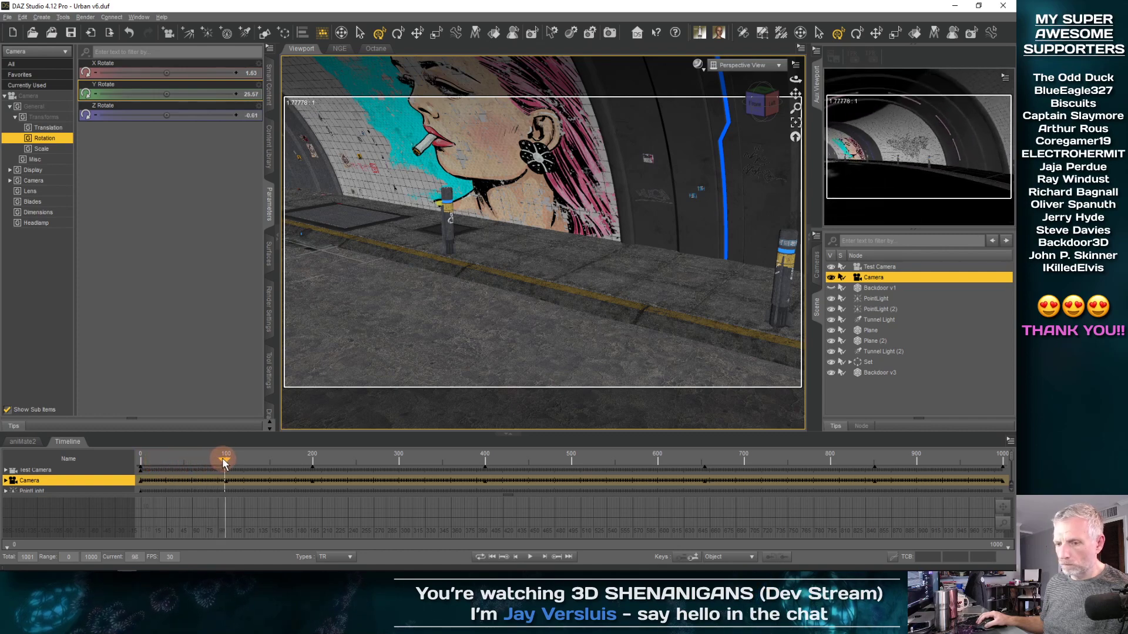
click(556, 558)
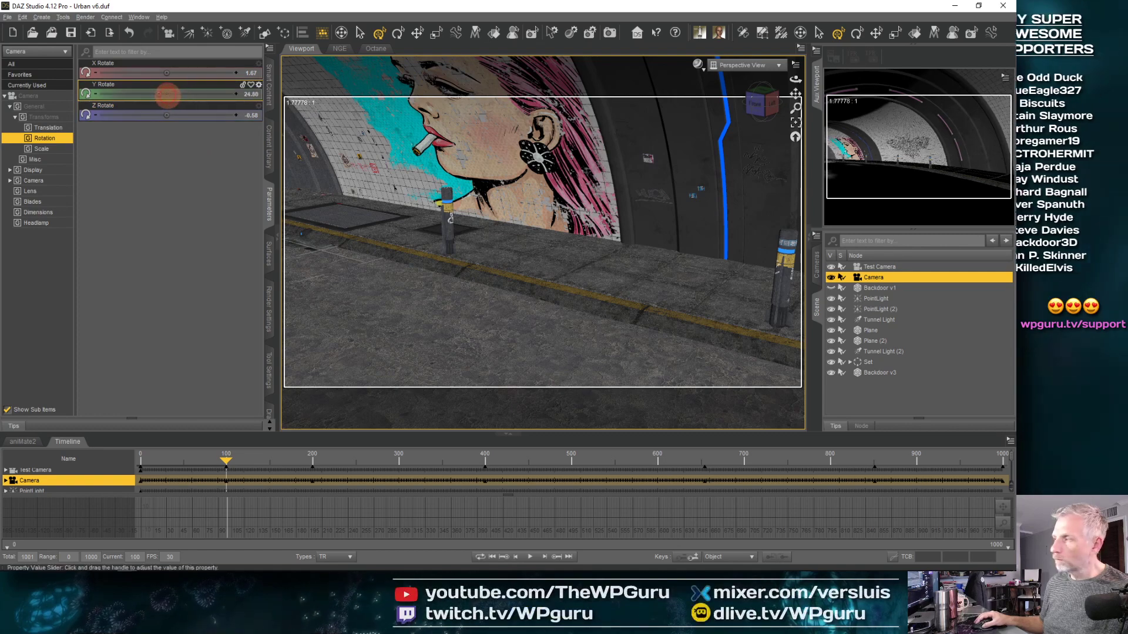
mouse_move(168, 95)
mouse_down()
mouse_move(147, 95)
mouse_move(167, 95)
mouse_up()
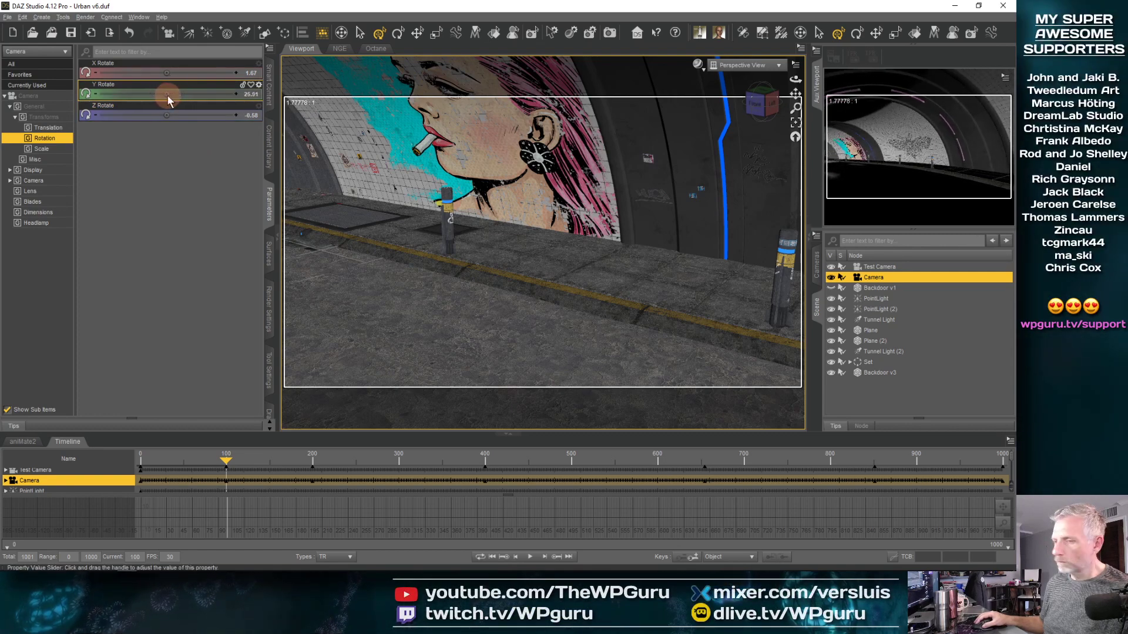
Step: Frame the camera at frame 0, shift it sideways across the road and turn it to about 28.7° on Y
drag(225, 461, 80, 459)
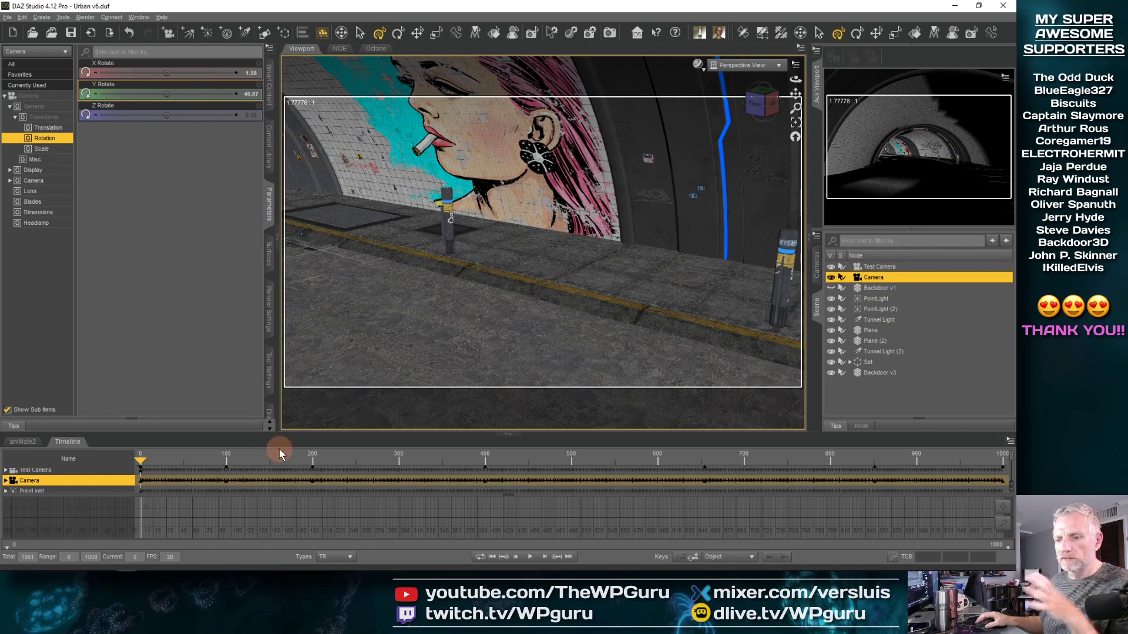
click(794, 123)
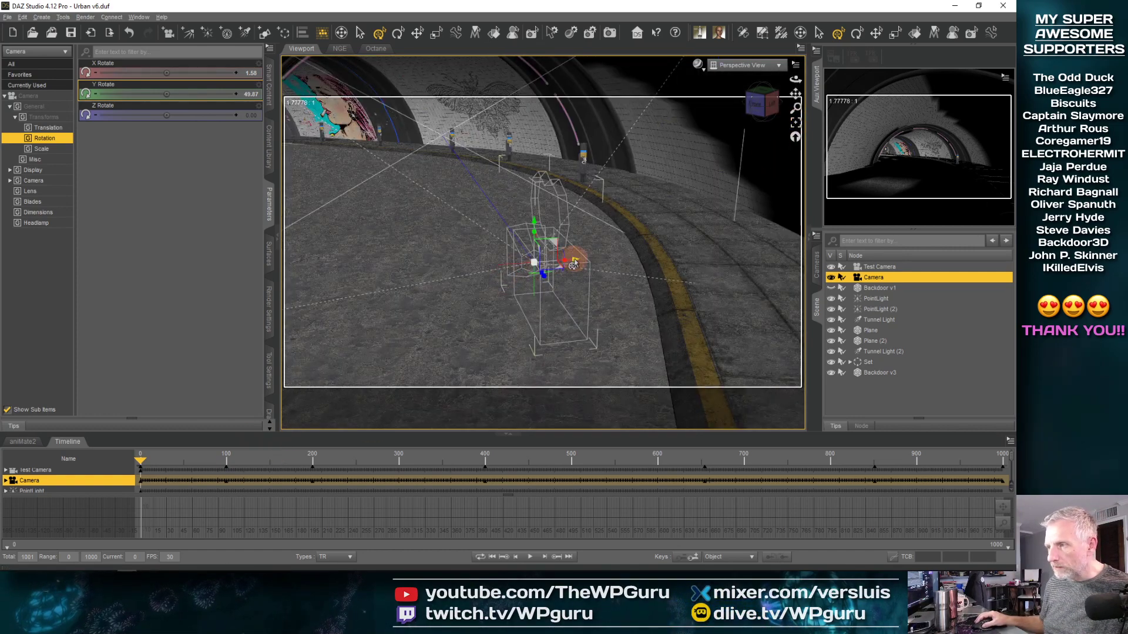
drag(573, 265, 468, 268)
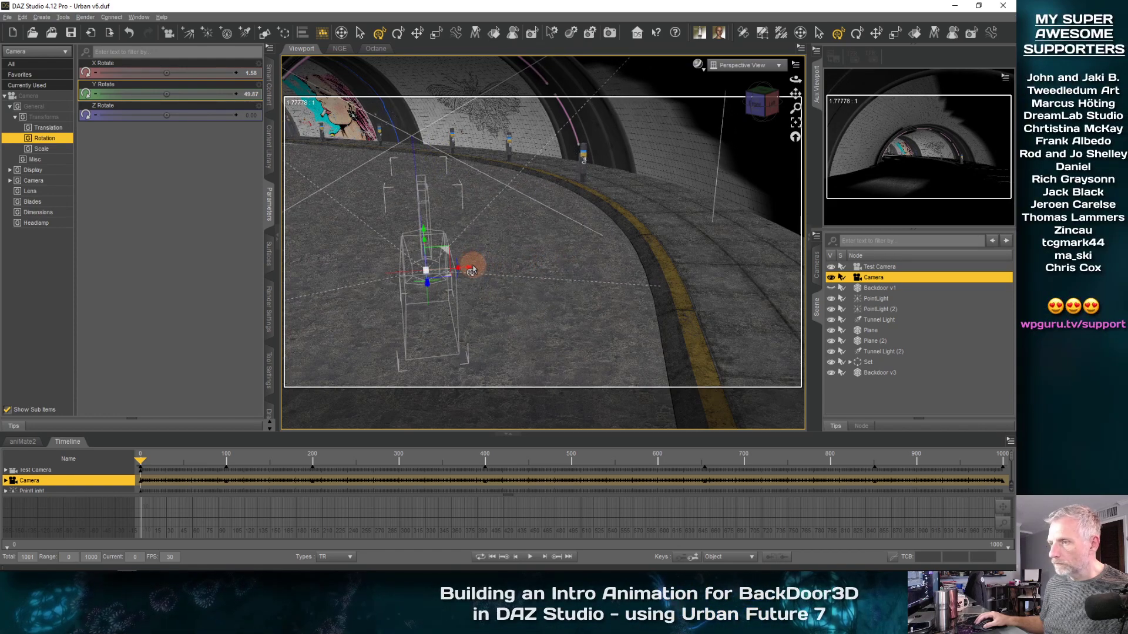
click(458, 274)
click(445, 294)
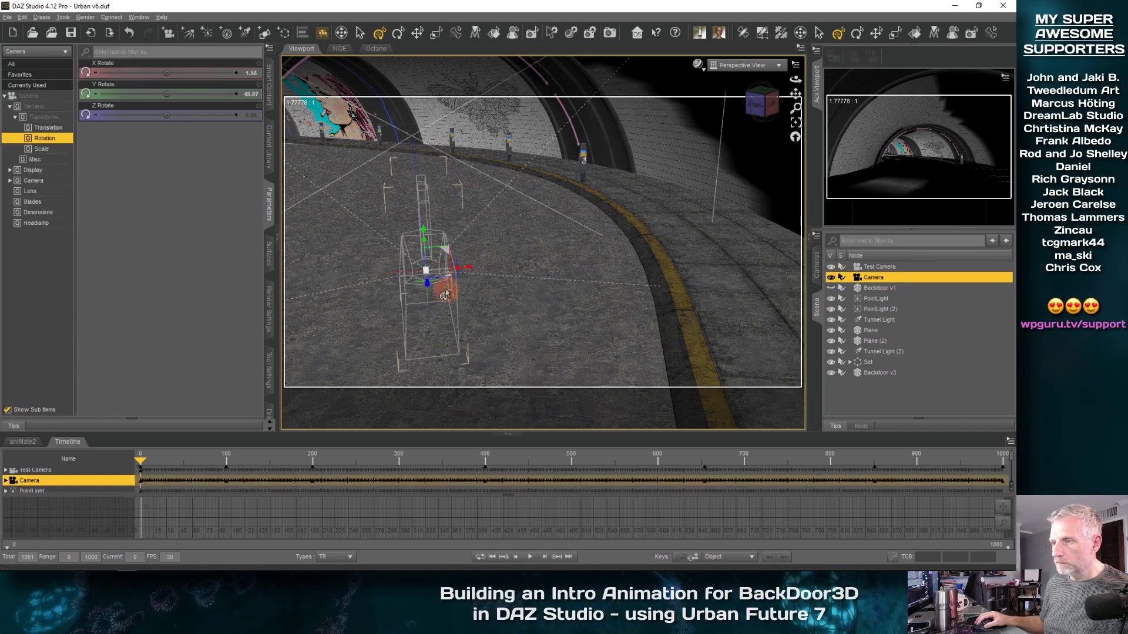
drag(468, 270, 333, 293)
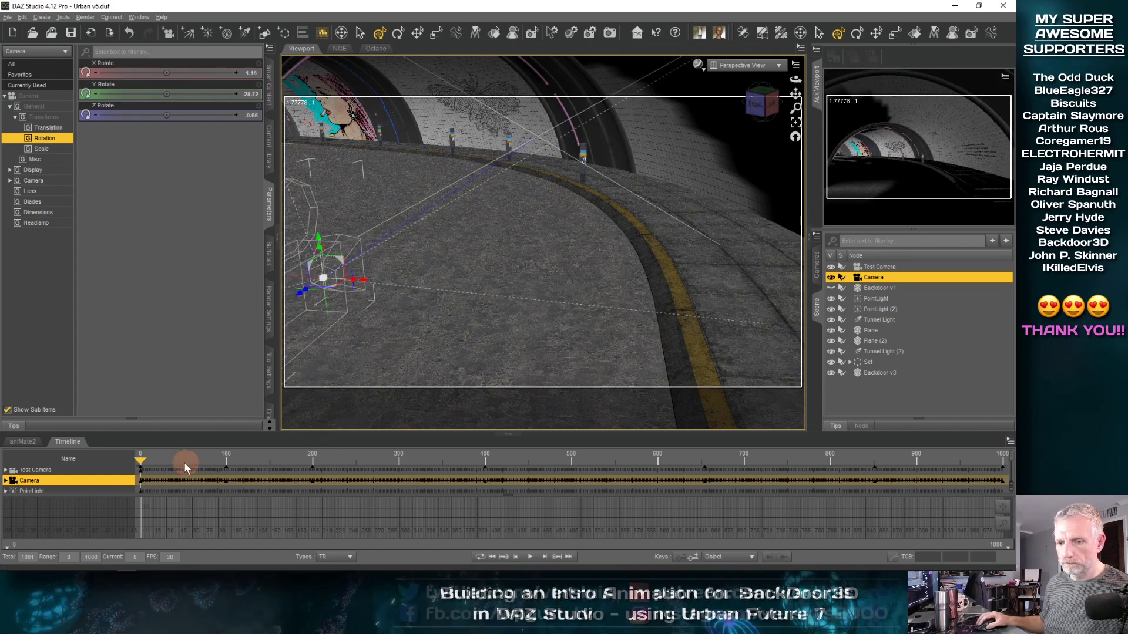
Step: Review the camera path from frame 0 past frame 900 and switch the main viewport to the Camera view
drag(141, 459, 306, 454)
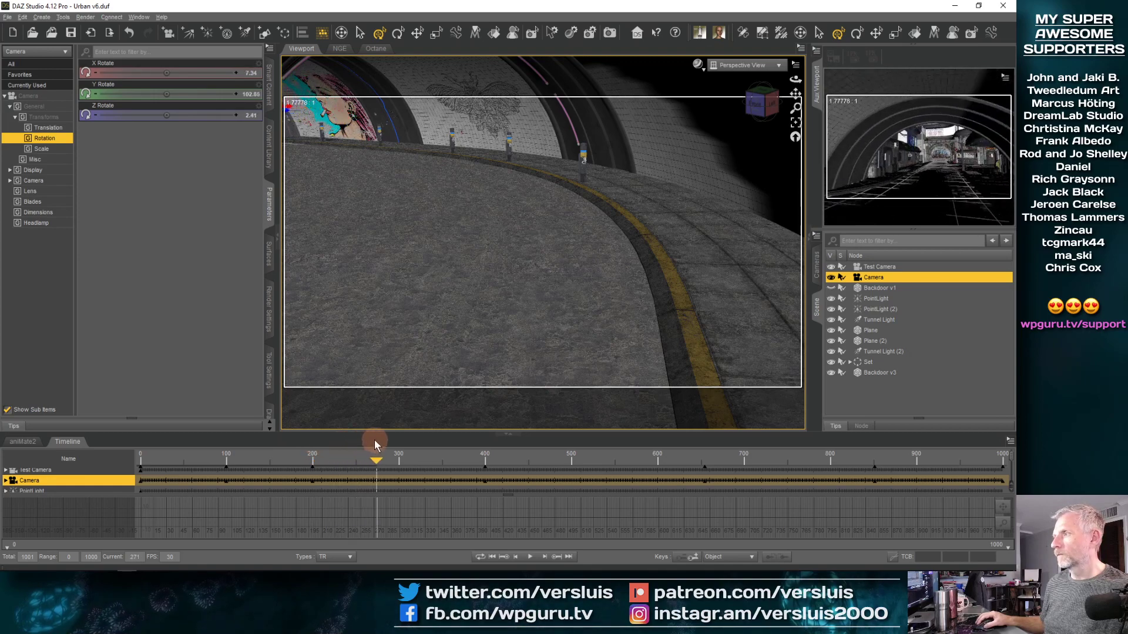
drag(375, 440, 456, 437)
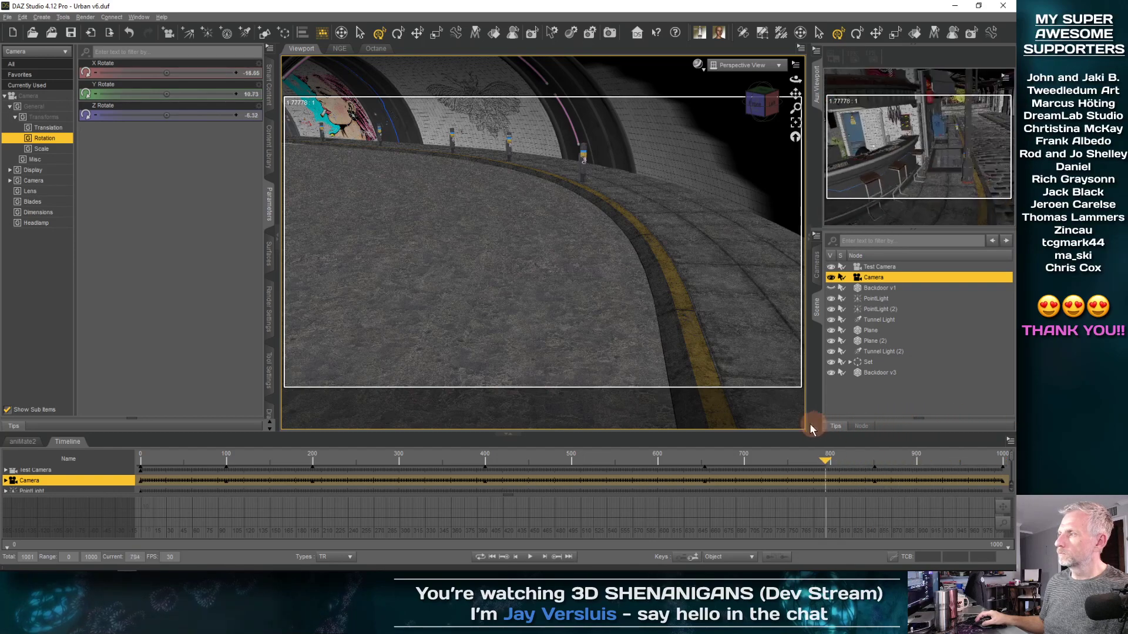
drag(682, 423, 846, 408)
mouse_move(915, 407)
mouse_down()
mouse_move(958, 391)
mouse_move(873, 400)
mouse_move(898, 396)
mouse_up()
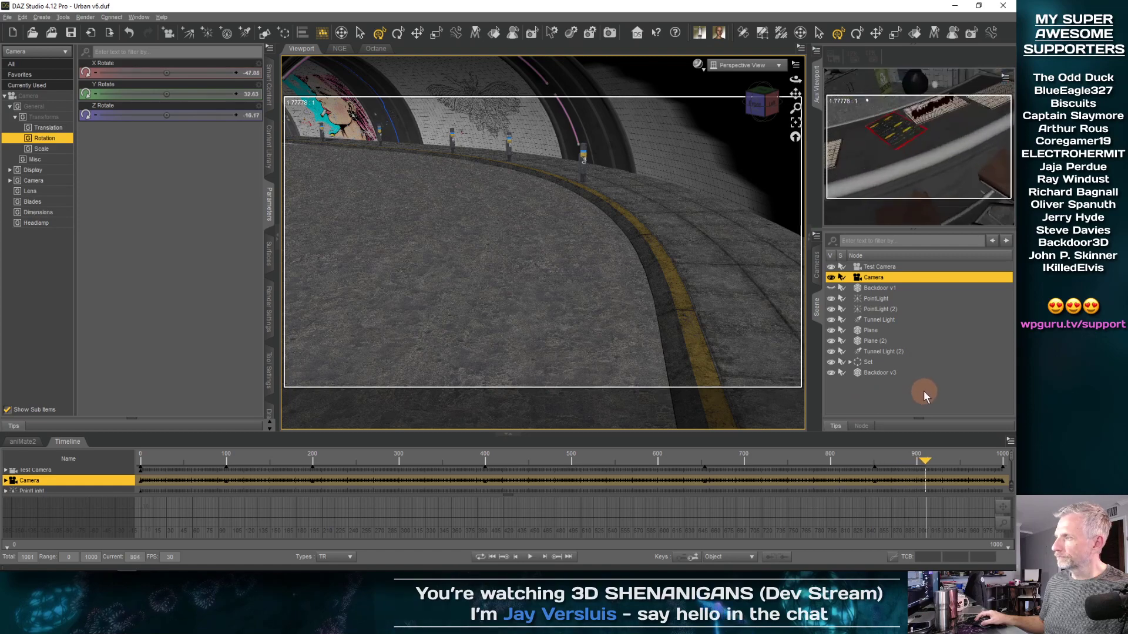
click(755, 65)
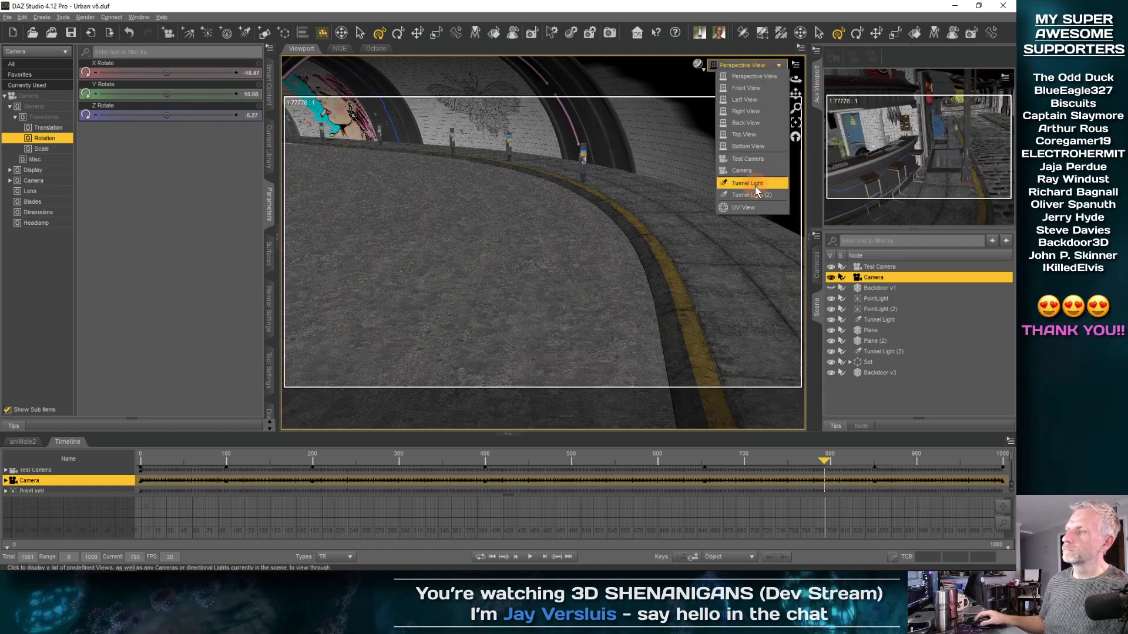
click(746, 170)
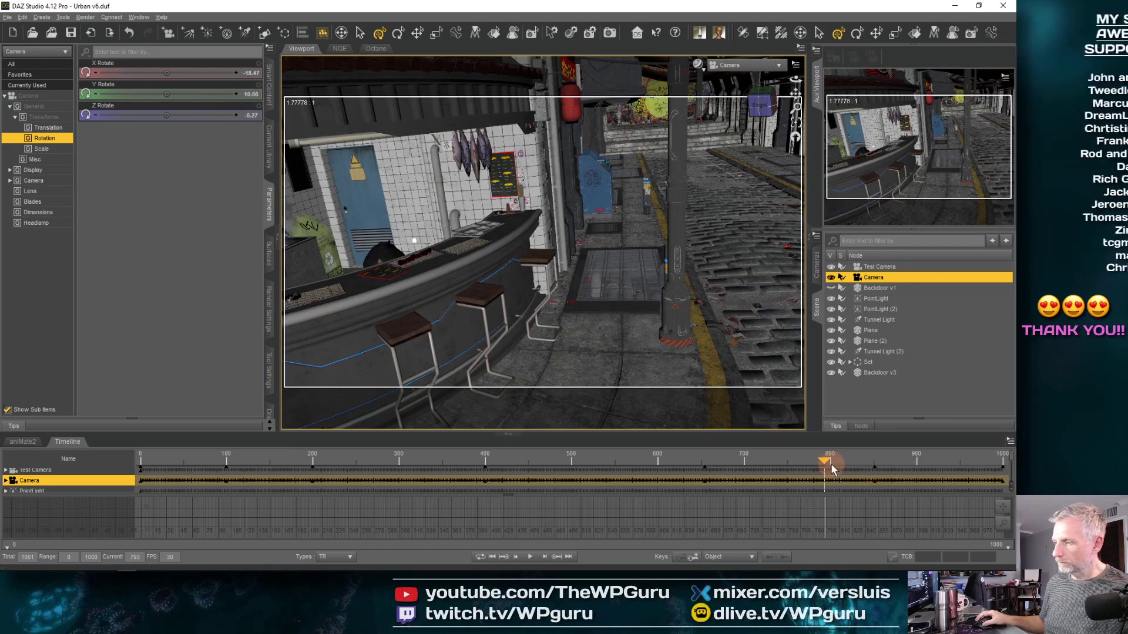
Step: Review the animation back to the tunnel mural and adjust the camera's Y rotation at its frame 200 key
drag(831, 463, 307, 498)
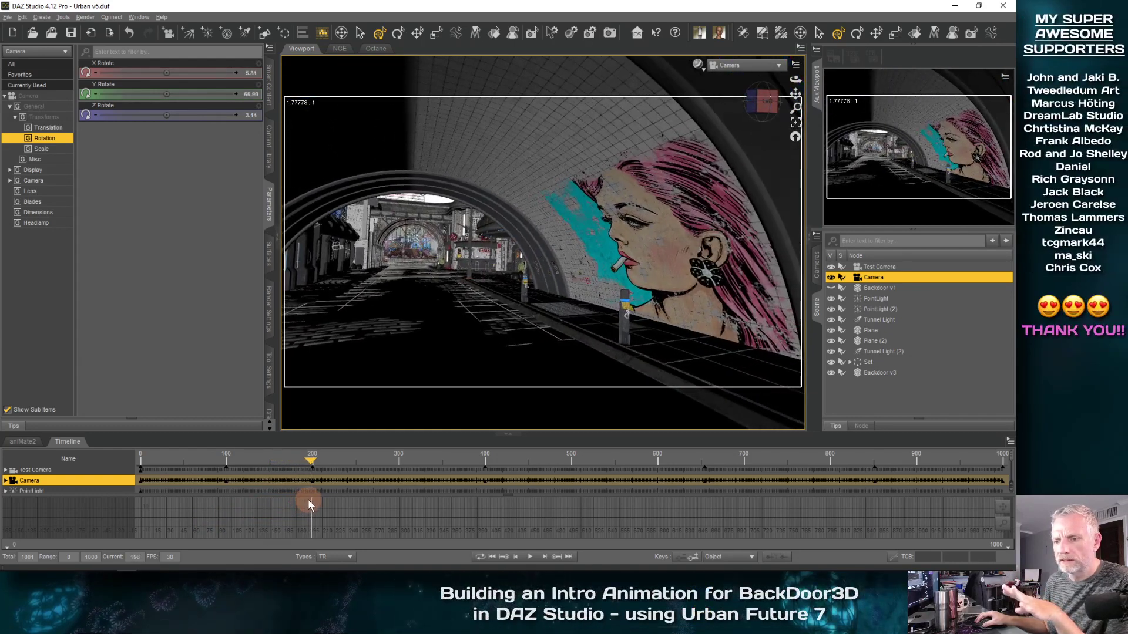
click(558, 557)
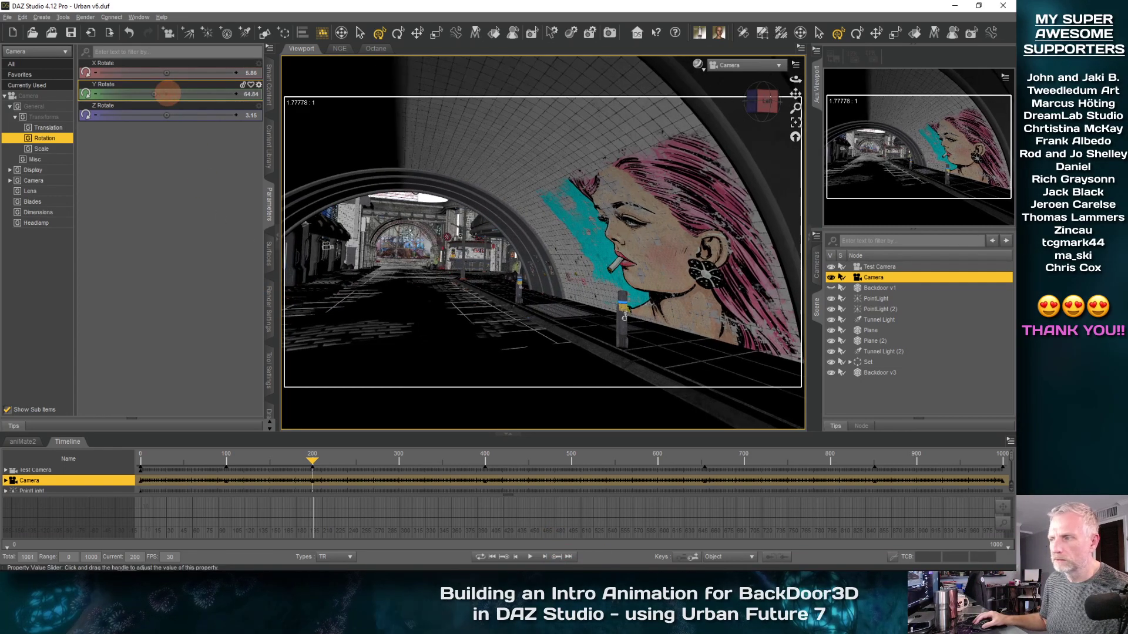
drag(168, 93, 164, 94)
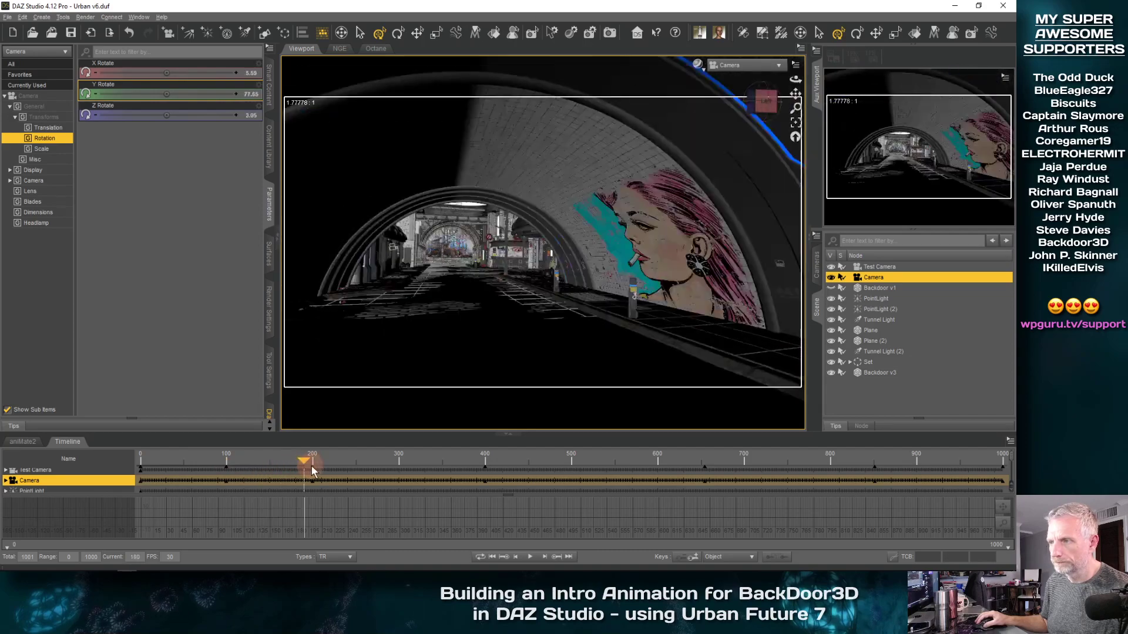
Step: Go to frame 925 and pan the camera so the whole BackDoor3D lettering on the placemat is inside the frame
drag(312, 467, 873, 464)
drag(880, 461, 935, 466)
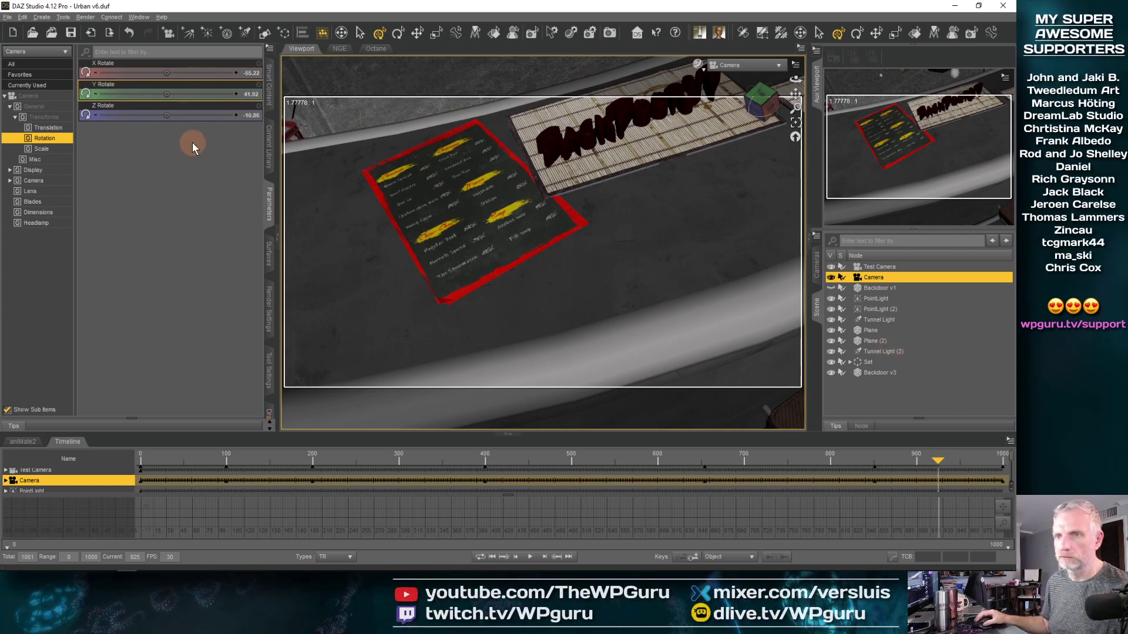
click(48, 128)
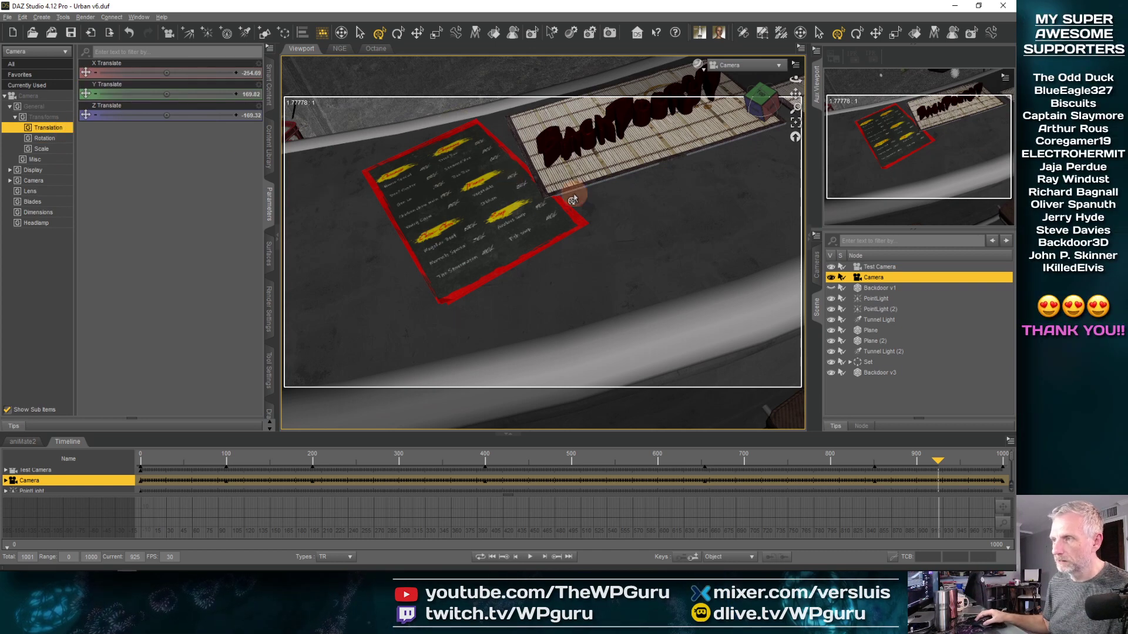
middle_drag(574, 194, 574, 194)
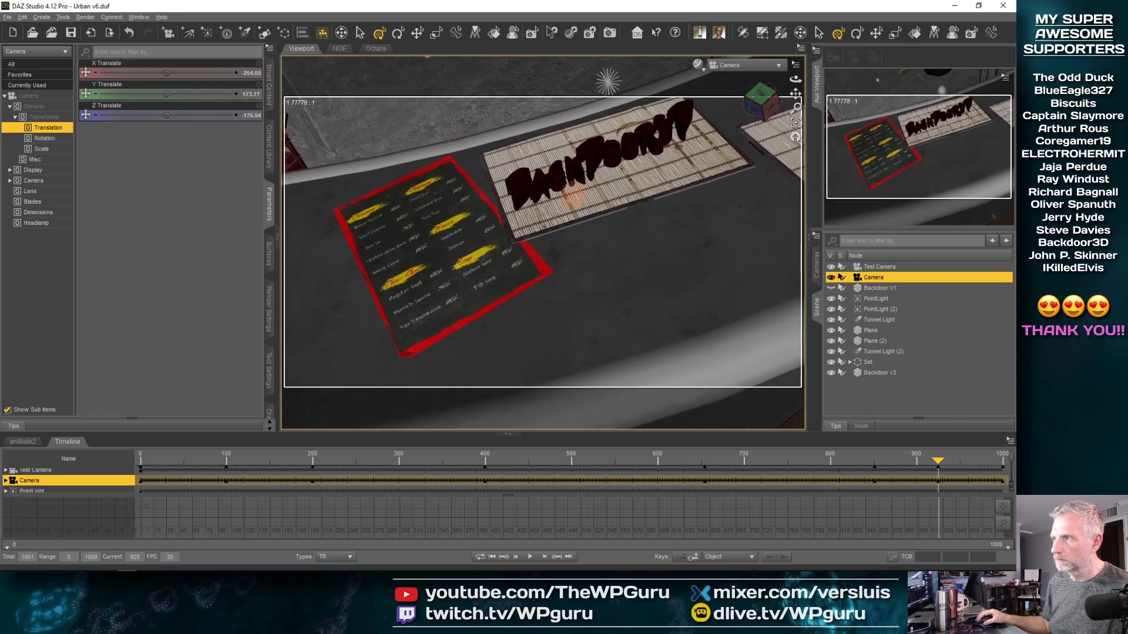
Step: Shift the camera at its frame 925 key so the menu and lettering sit lower in frame, and check the move to frame 1000
mouse_move(938, 461)
mouse_down()
mouse_move(707, 492)
mouse_move(879, 483)
mouse_move(969, 446)
mouse_move(890, 478)
mouse_move(724, 489)
mouse_move(931, 467)
mouse_up()
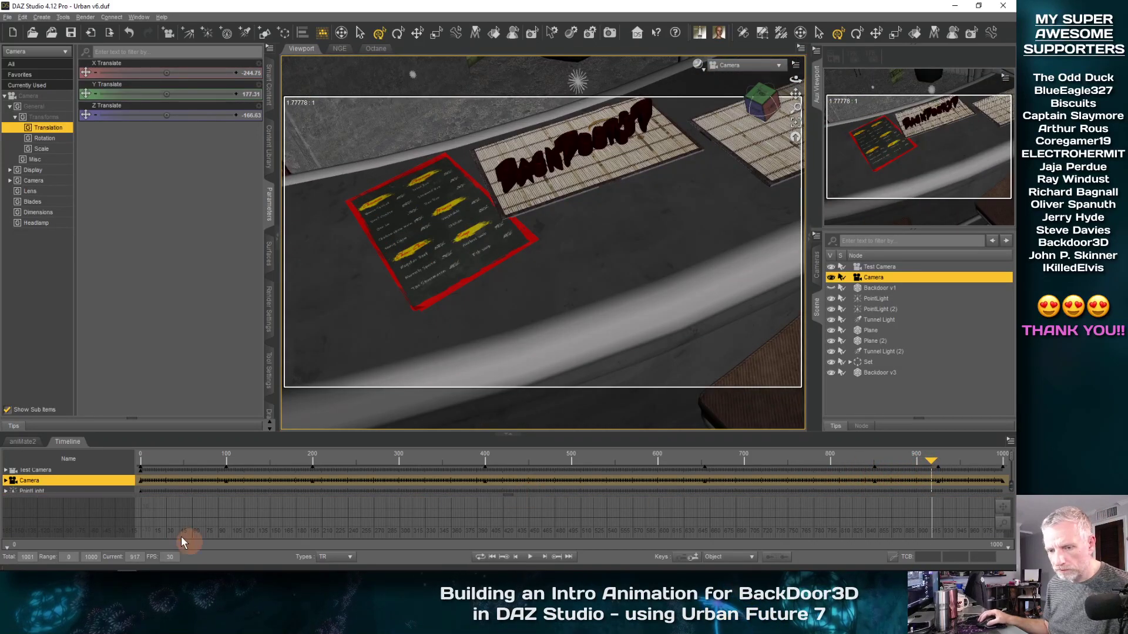
click(556, 556)
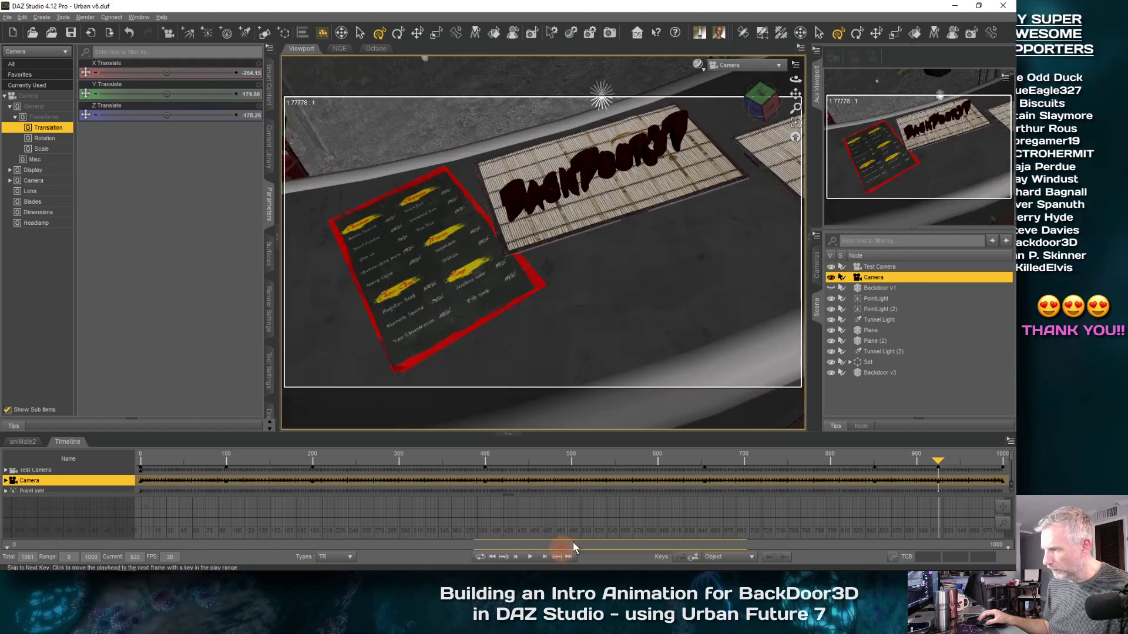
drag(653, 333, 677, 128)
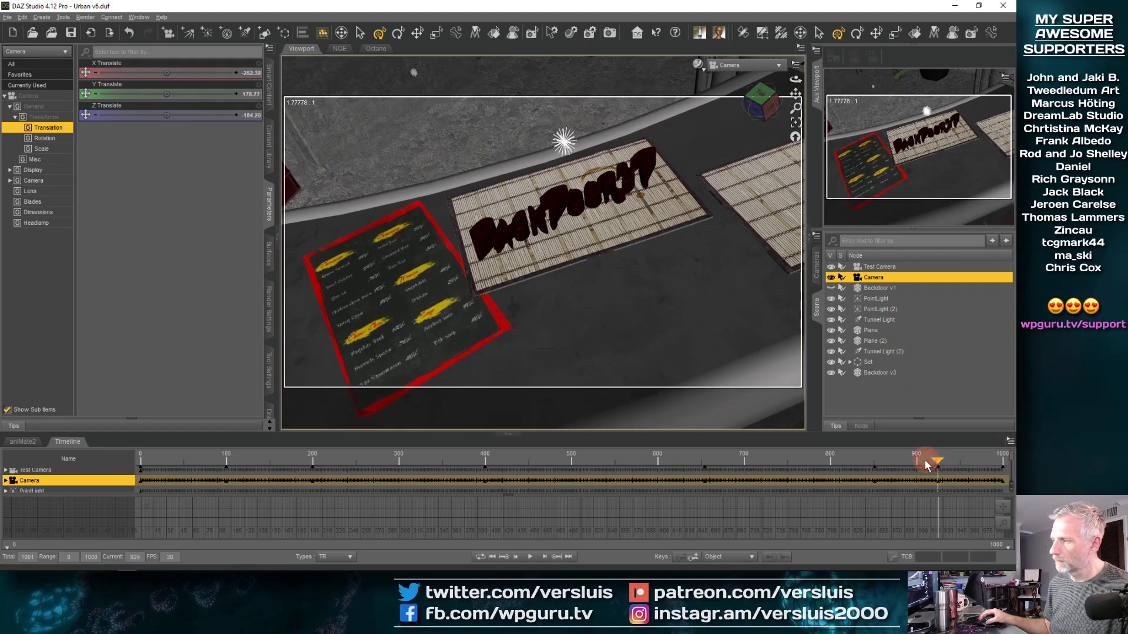
mouse_move(926, 466)
mouse_down()
mouse_move(856, 466)
mouse_move(933, 445)
mouse_move(967, 454)
mouse_move(925, 456)
mouse_move(993, 446)
mouse_move(913, 463)
mouse_move(946, 459)
mouse_up()
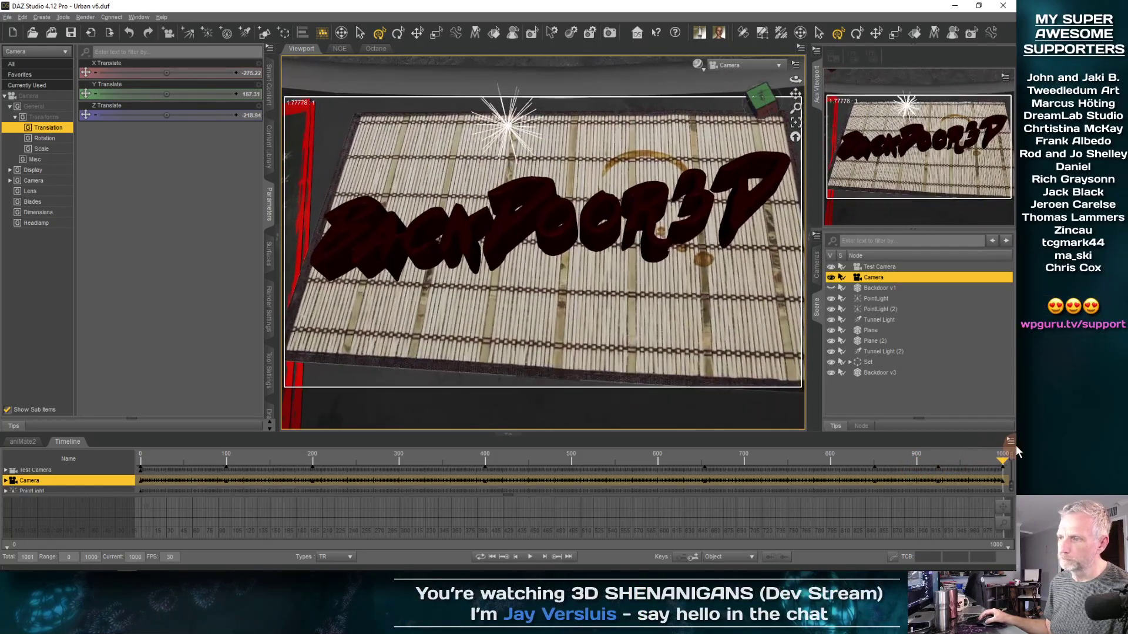
Step: Recheck the camera's framing at the frame 925 key and review its path backwards to around frame 350
drag(902, 466, 858, 466)
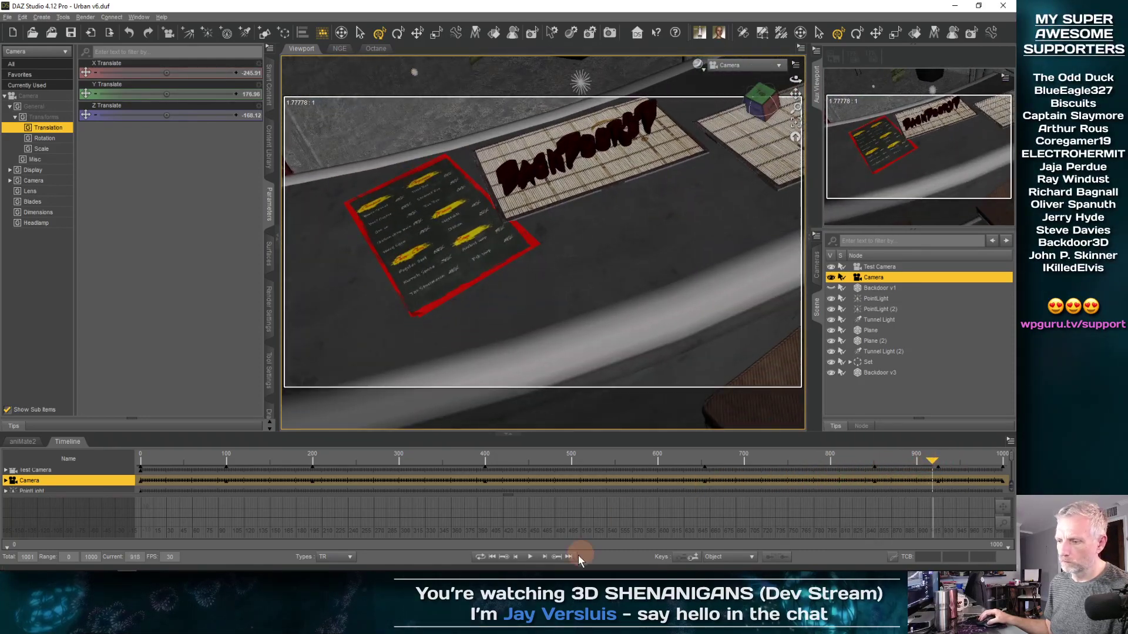
click(558, 559)
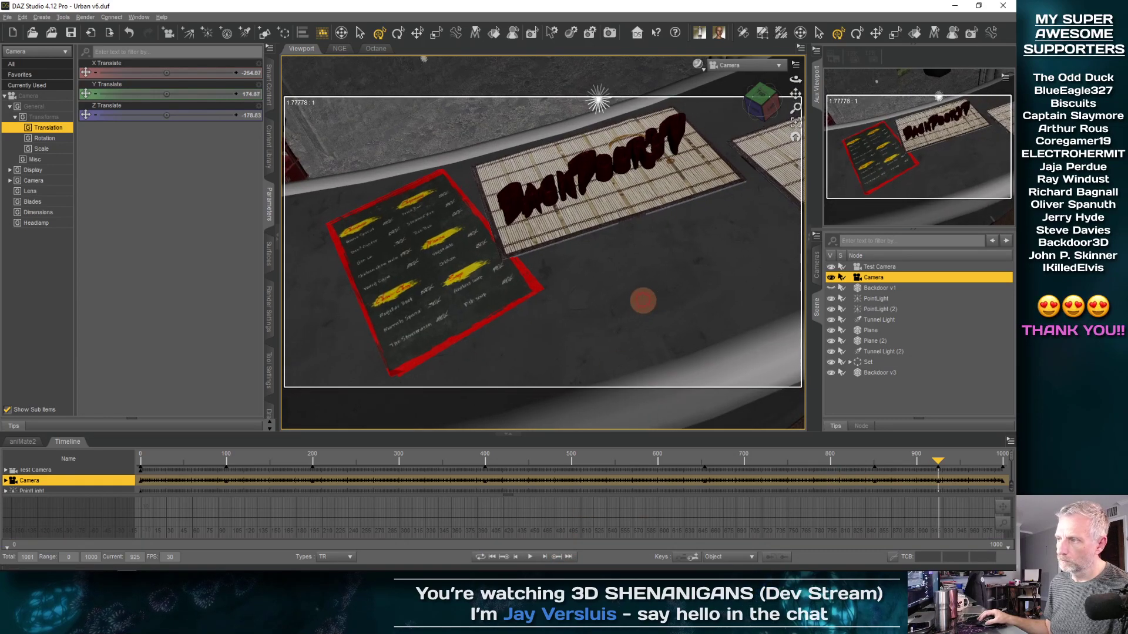
drag(935, 459, 623, 505)
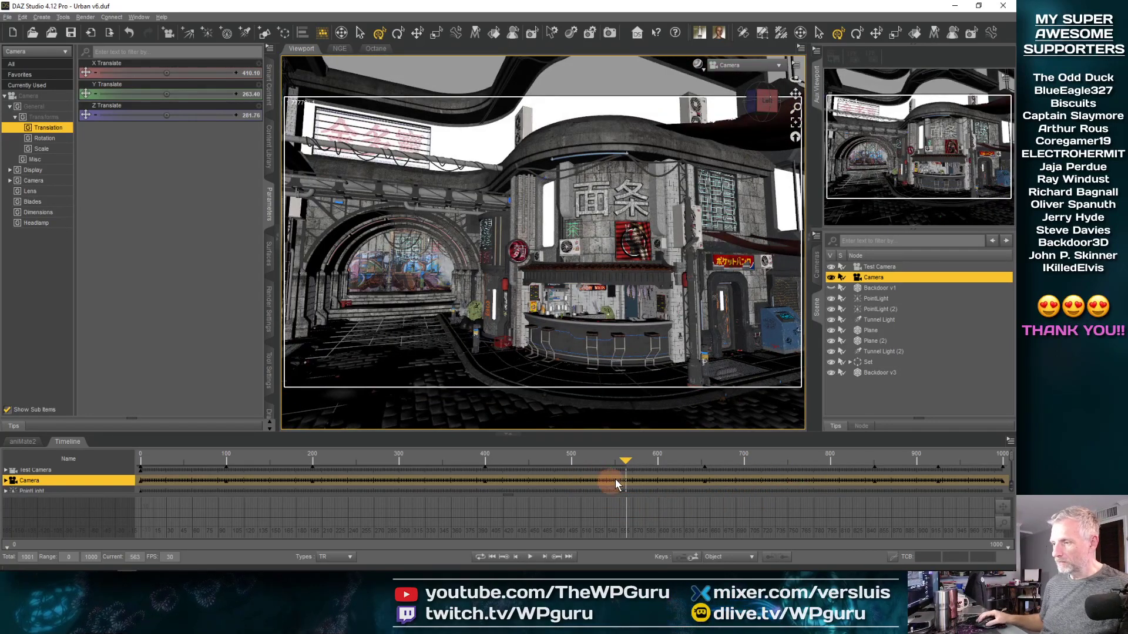
drag(626, 460, 440, 460)
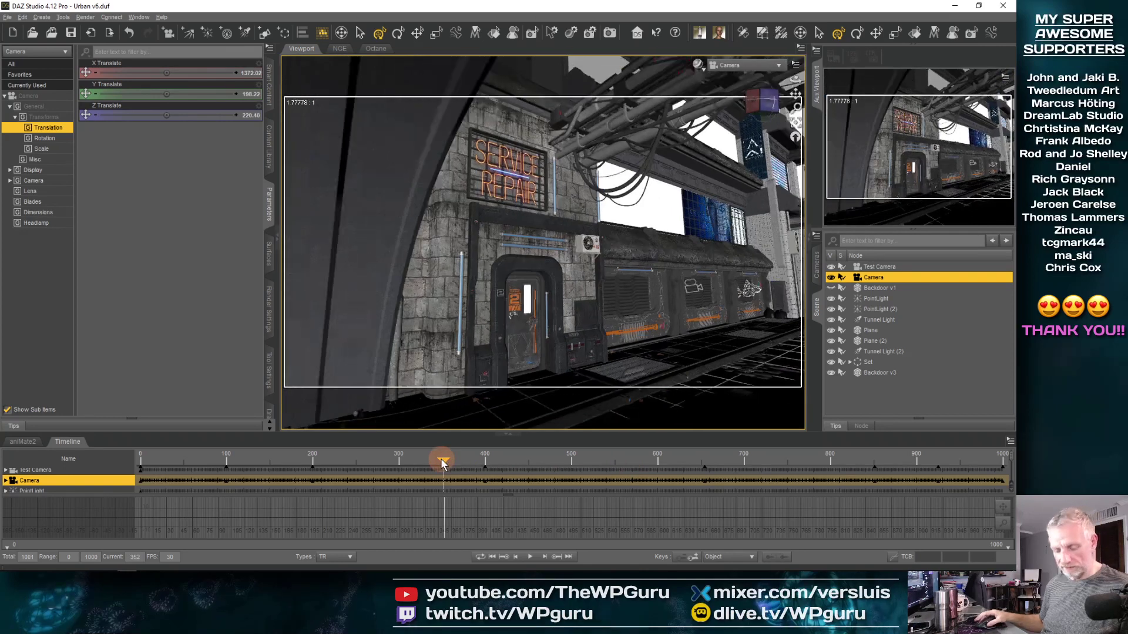
Step: Save the scene and go to frame 525 to check the camera's view down the street towards the tunnel
key(ctrl+s)
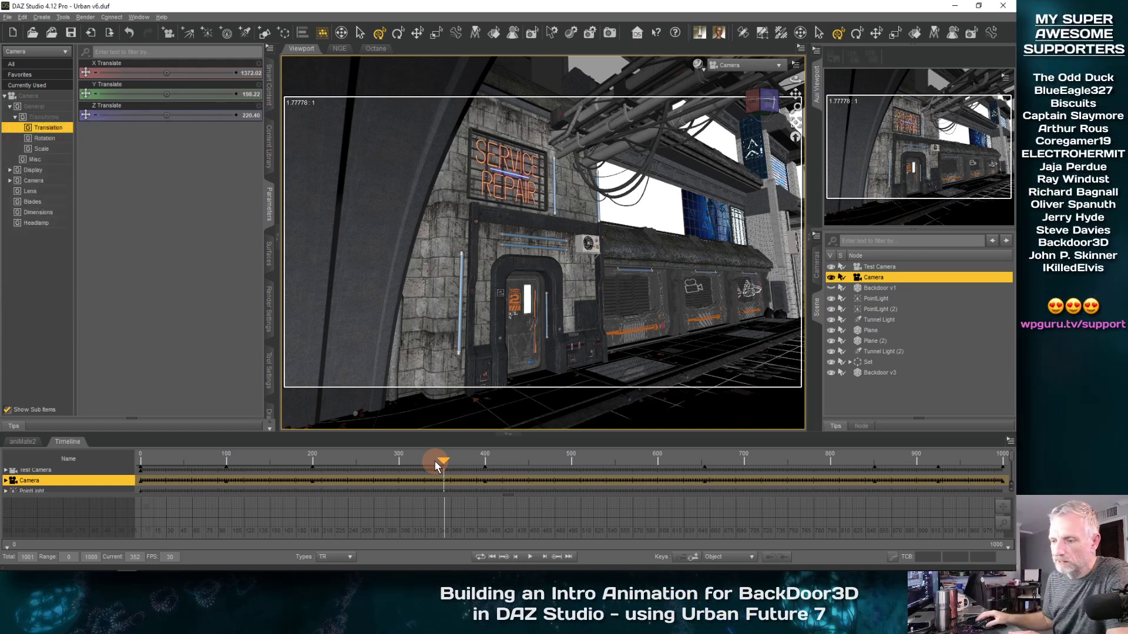
drag(446, 464, 592, 452)
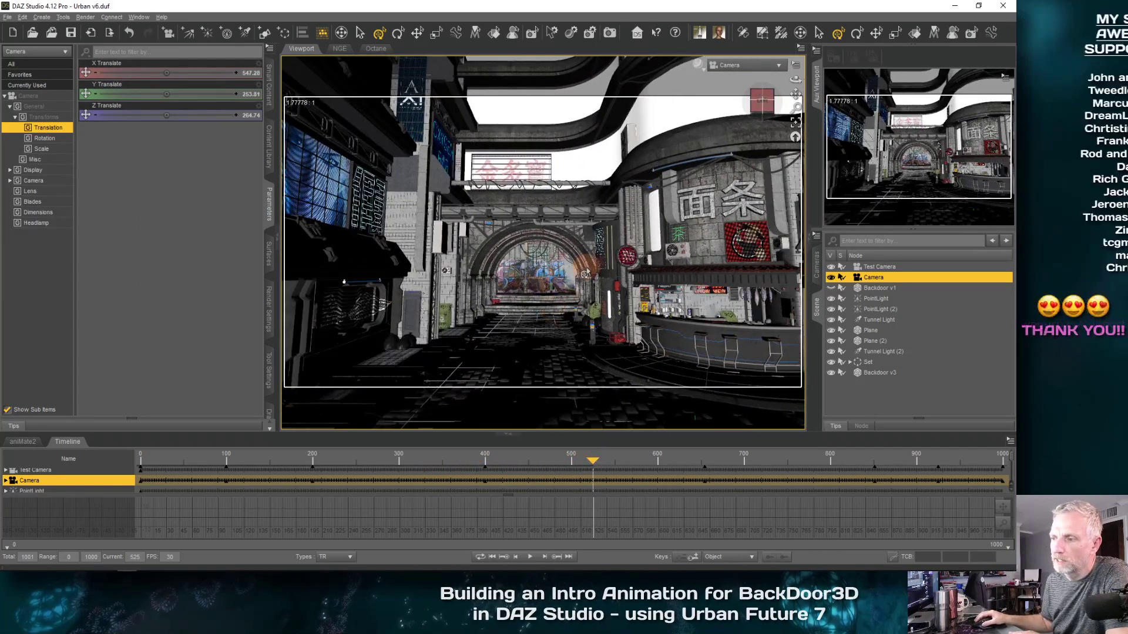
click(398, 291)
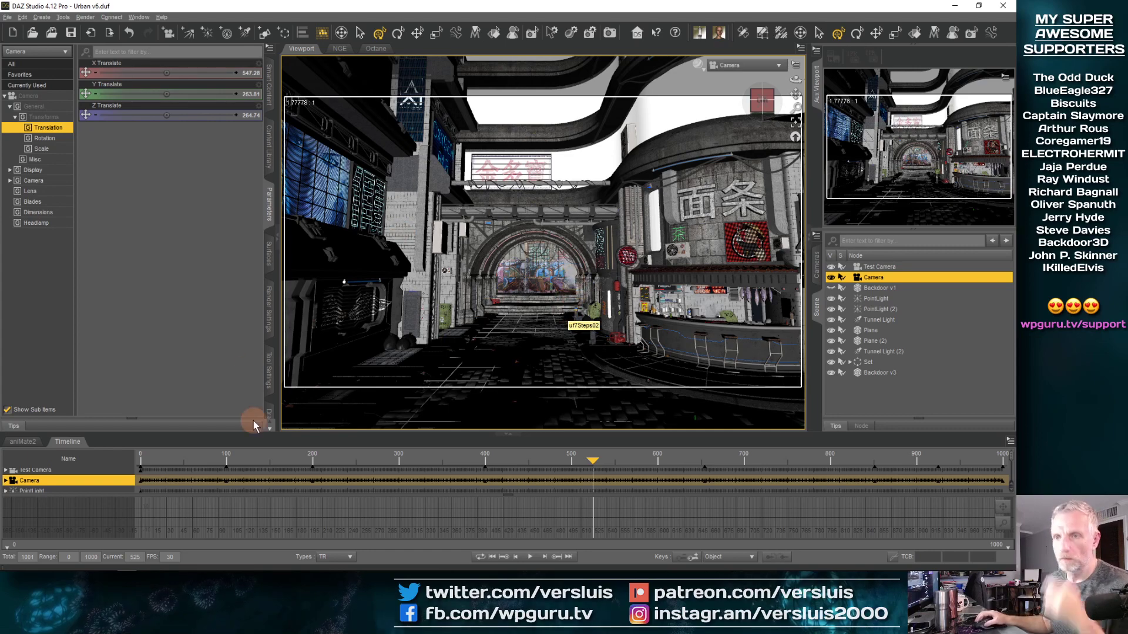
Step: In Firefox, close the trailer video and search the Daz 3D store for "tuk-tuk thailand 1980 3d model"
mouse_move(150, 570)
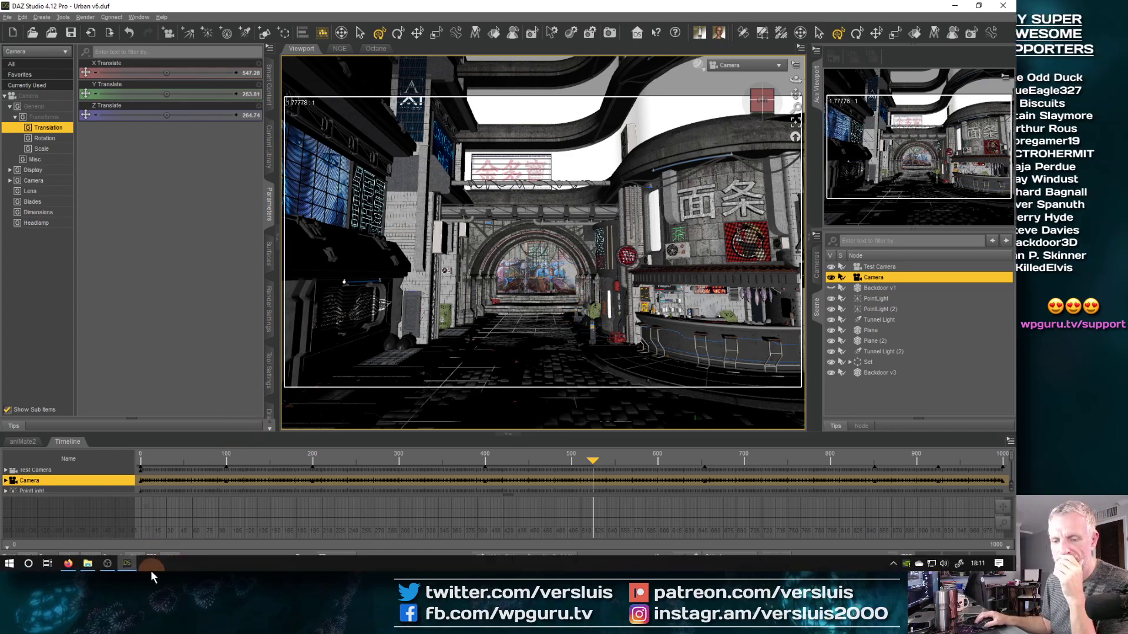
click(70, 564)
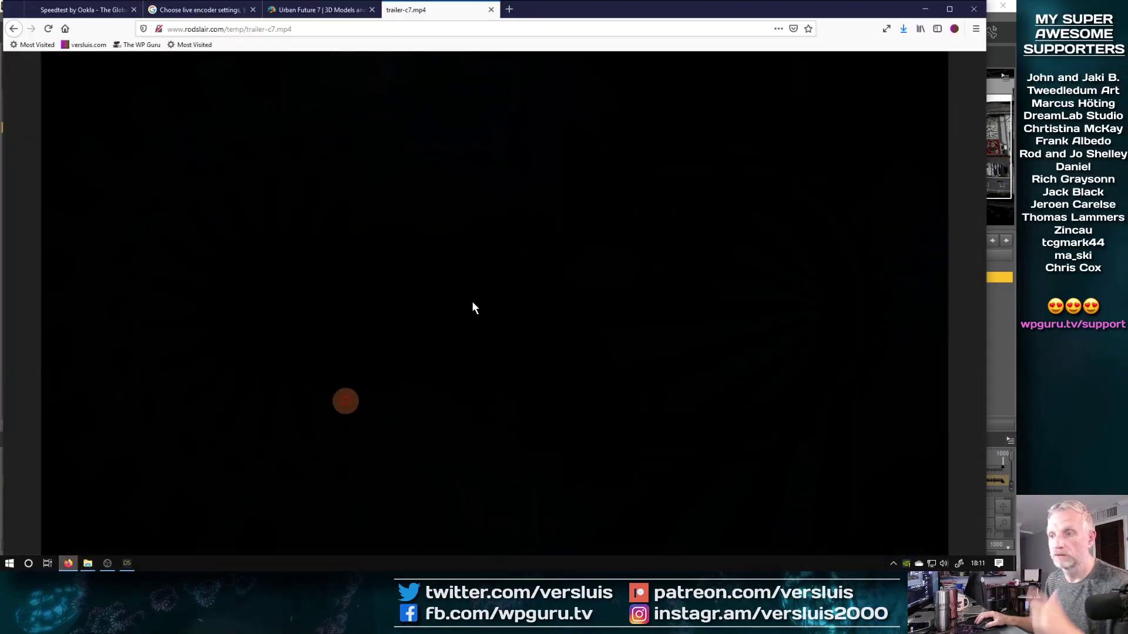
click(489, 10)
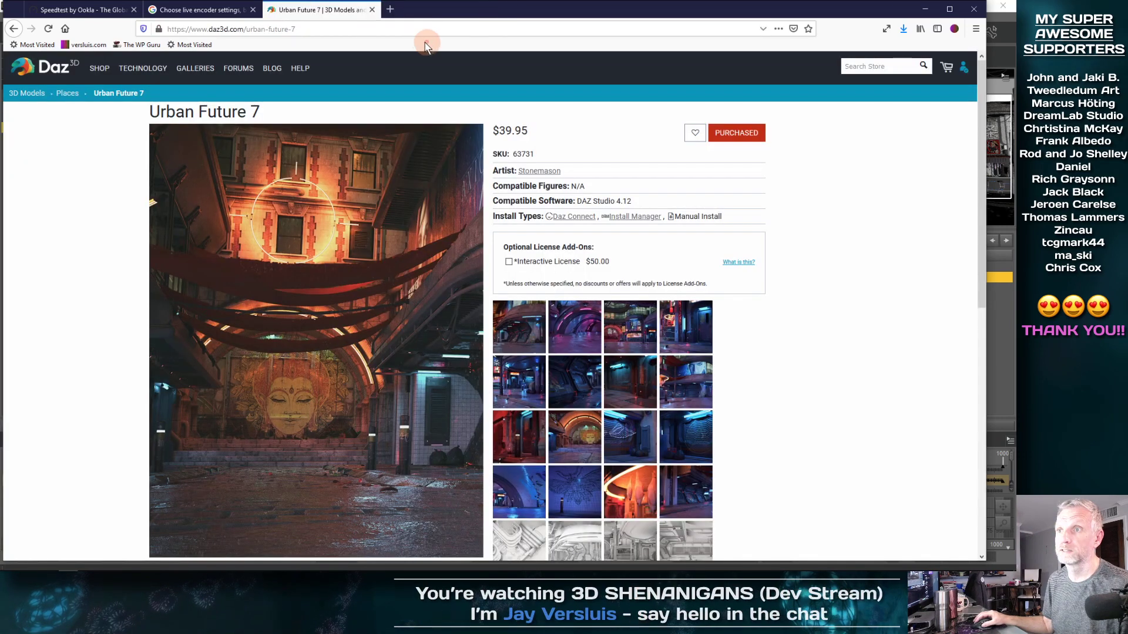
click(876, 69)
text(tuk)
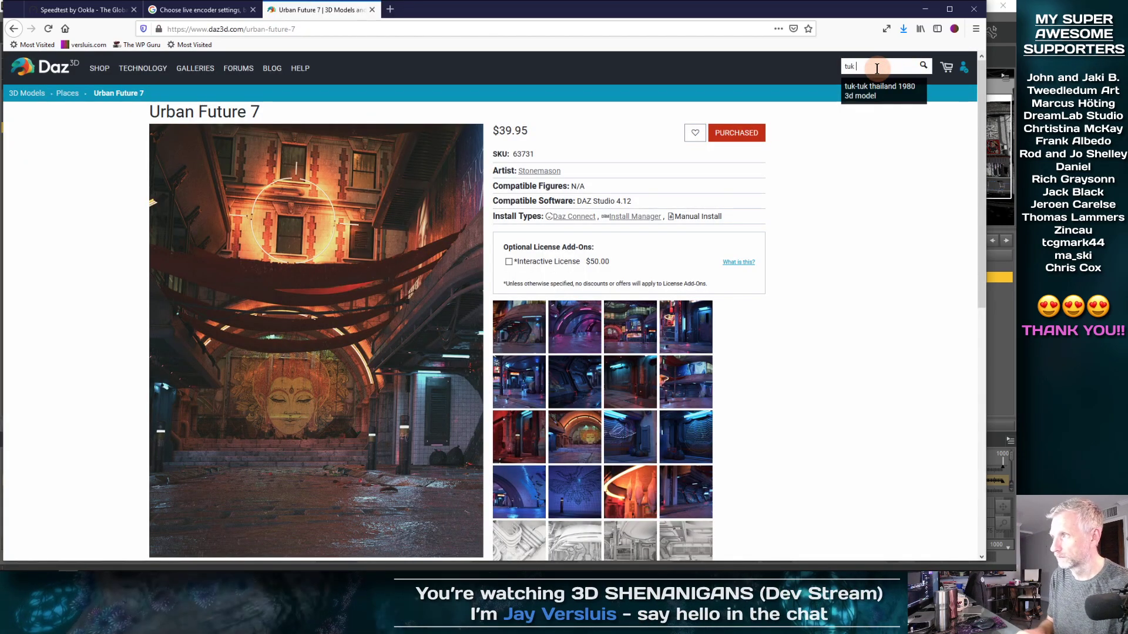
click(876, 98)
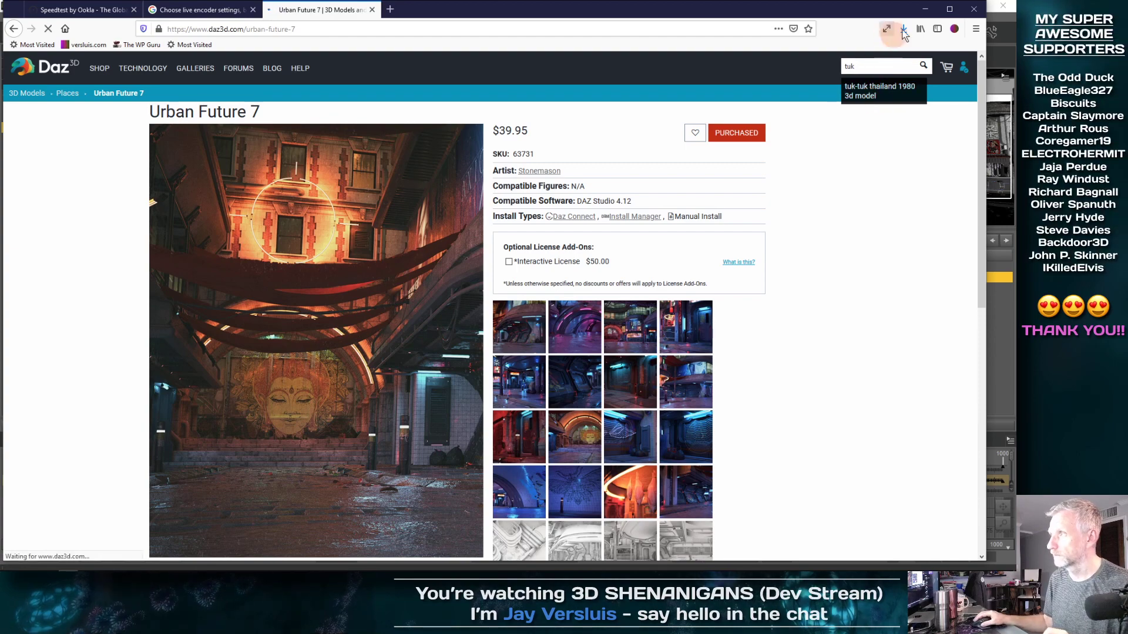
click(948, 10)
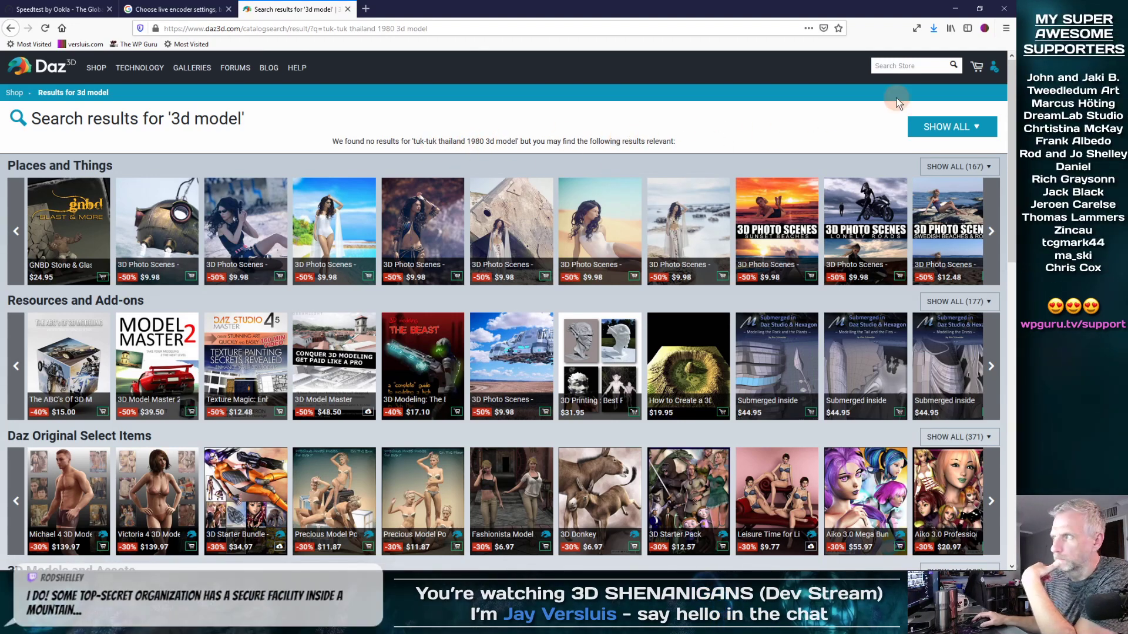
scroll(837, 112, down, 2)
scroll(838, 112, up, 2)
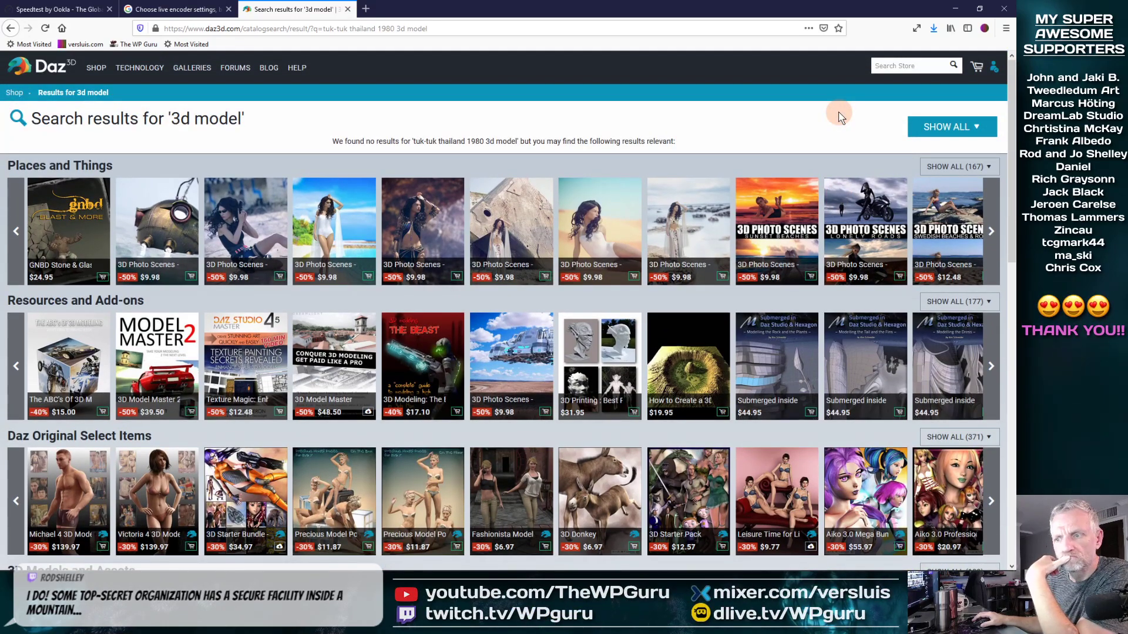
click(955, 9)
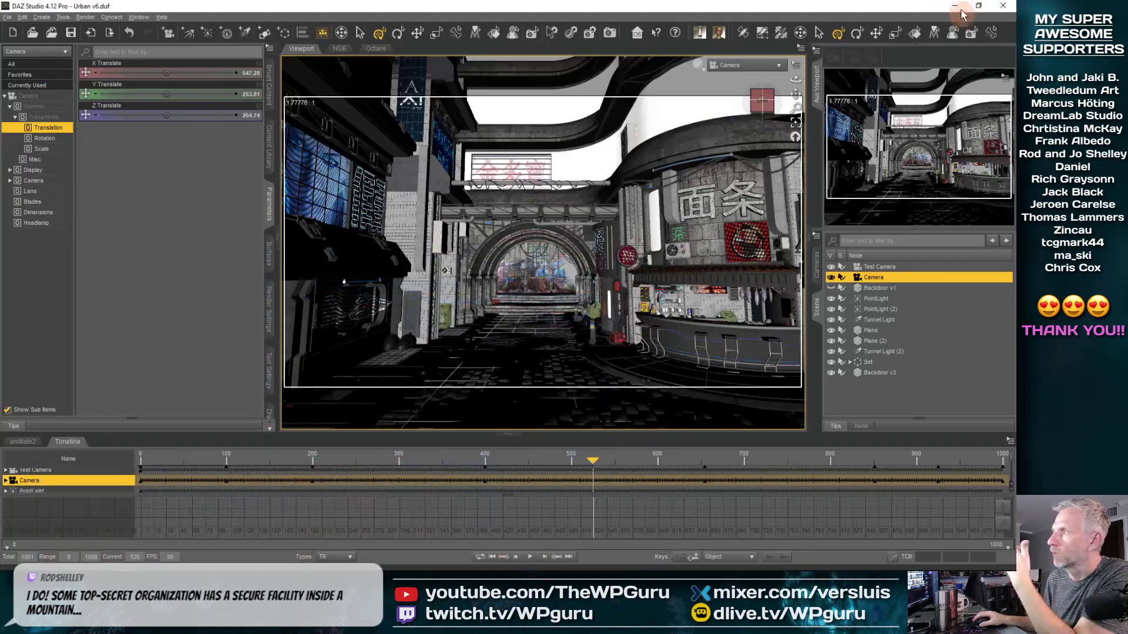
Step: Open DAZ Install Manager from Windows and sign in with the remembered account
click(955, 7)
click(9, 564)
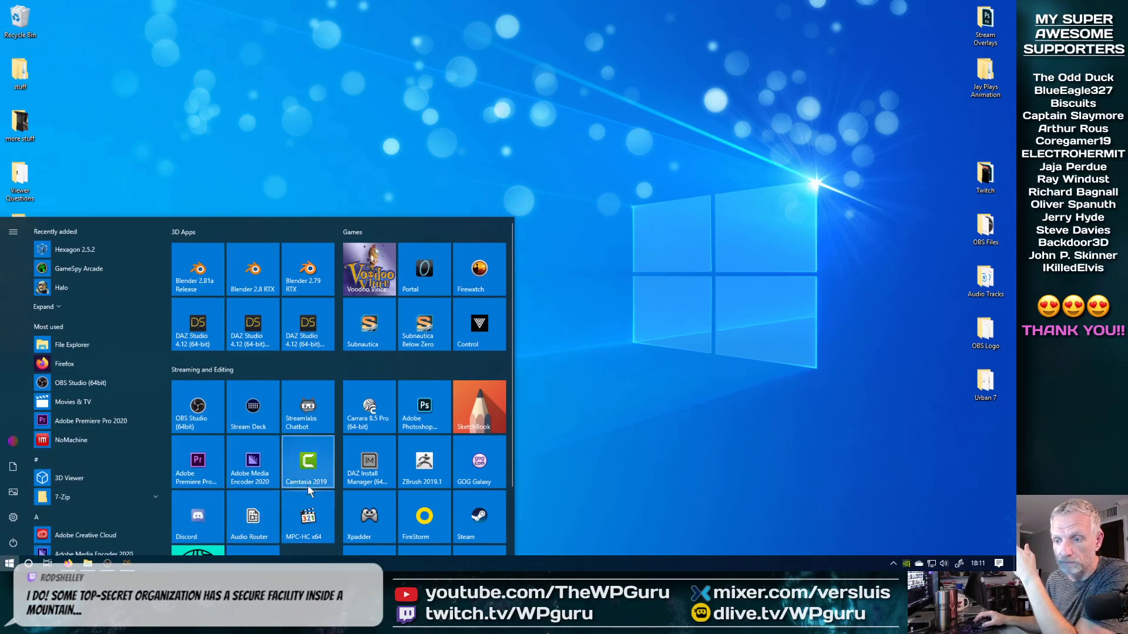
click(377, 453)
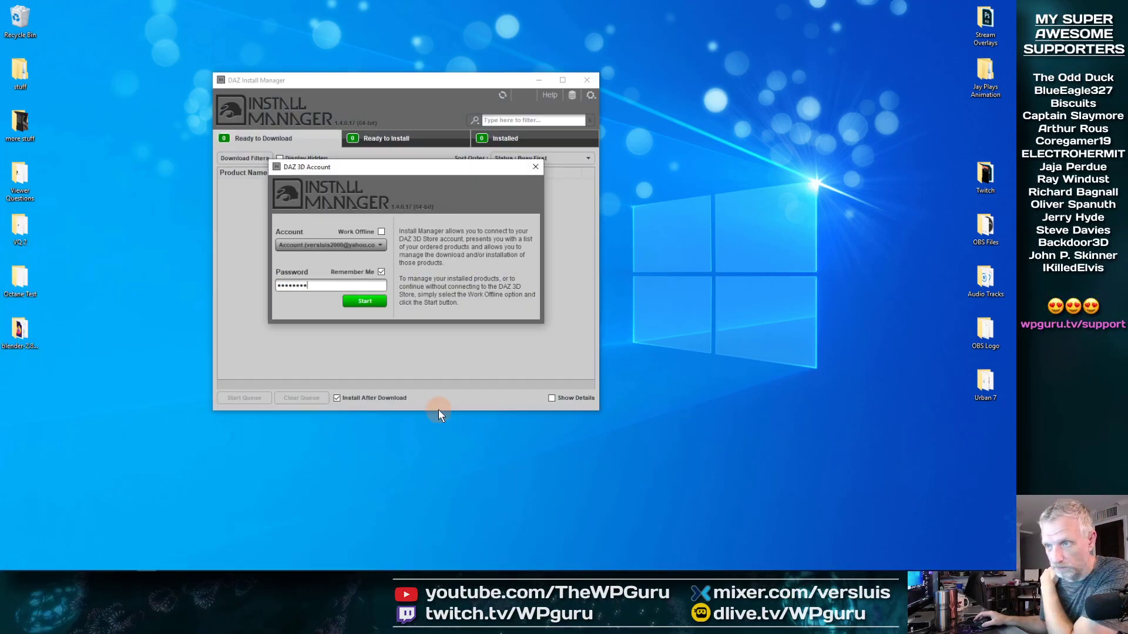
click(372, 301)
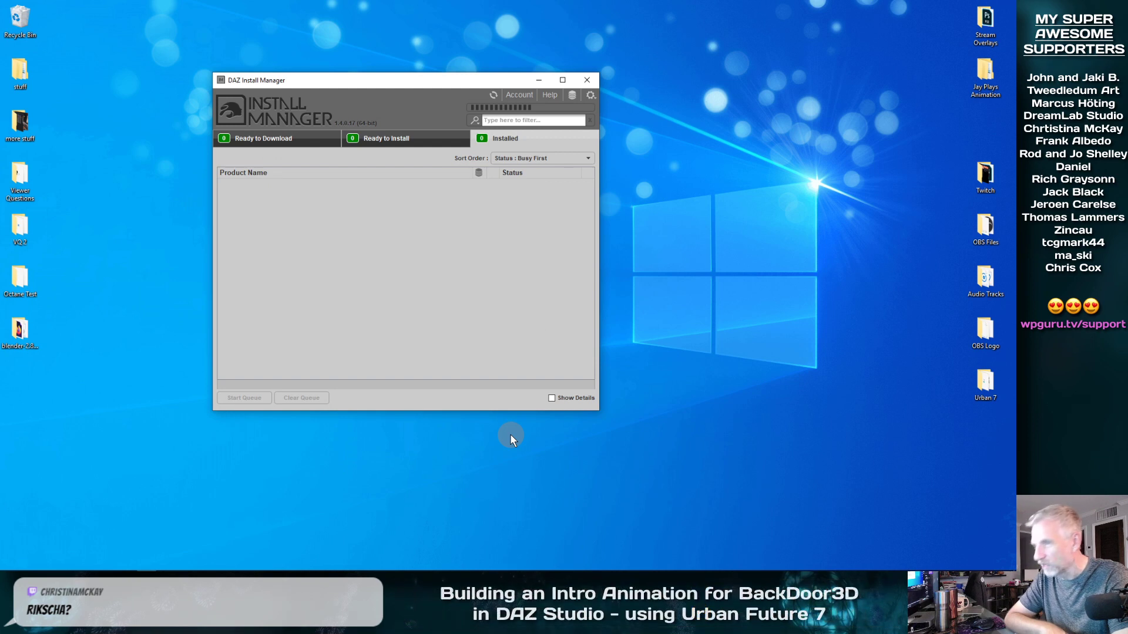
Step: Filter the downloadable and installed products in Install Manager by "rik" to look for a rickshaw
click(262, 138)
click(520, 121)
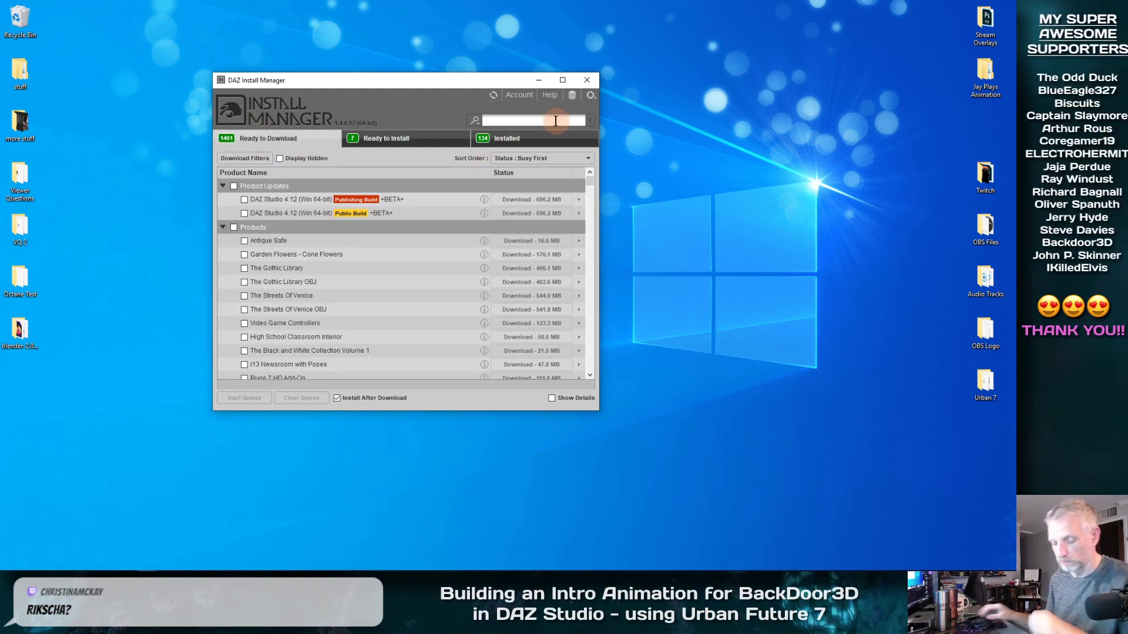
text(rik)
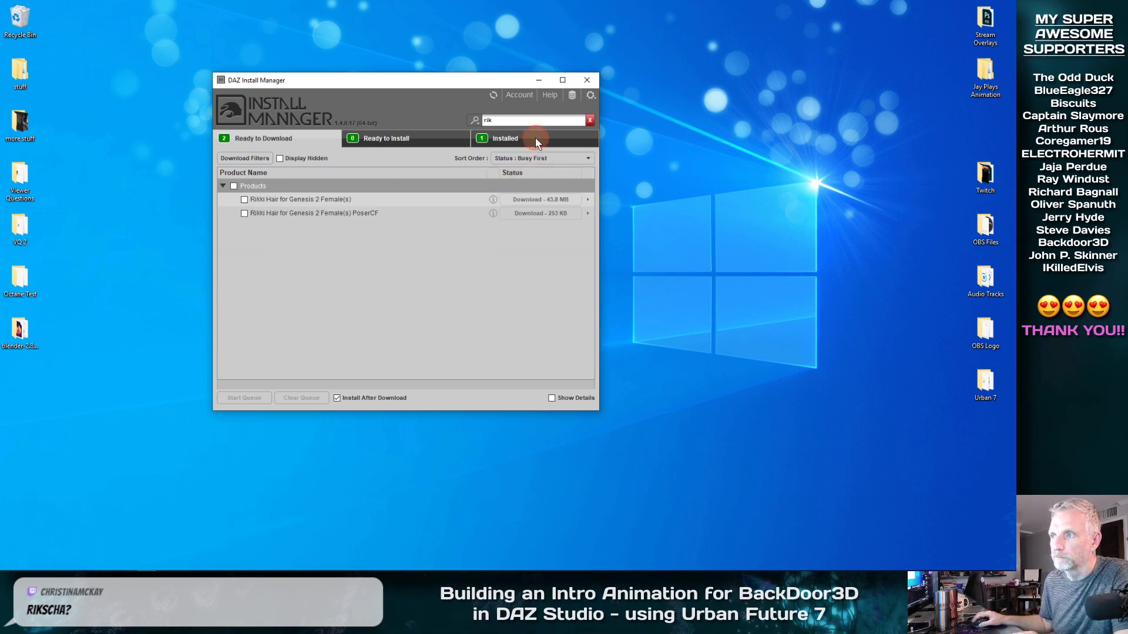
click(536, 139)
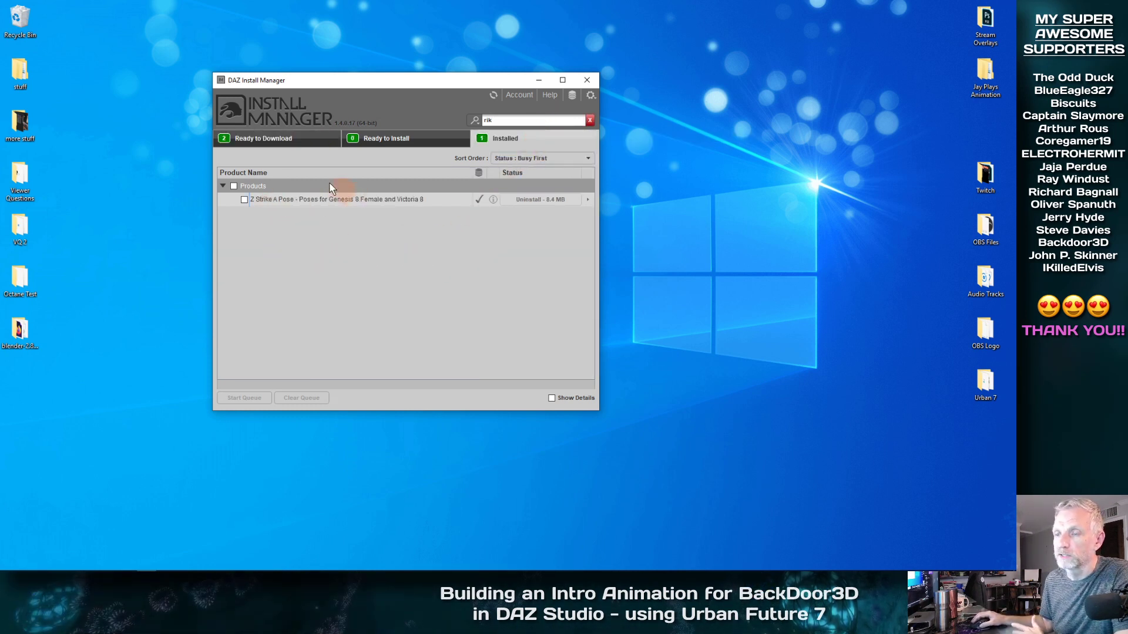
Step: Filter the downloadable and installed products by "tuk" and put Install Manager away
click(289, 141)
click(475, 121)
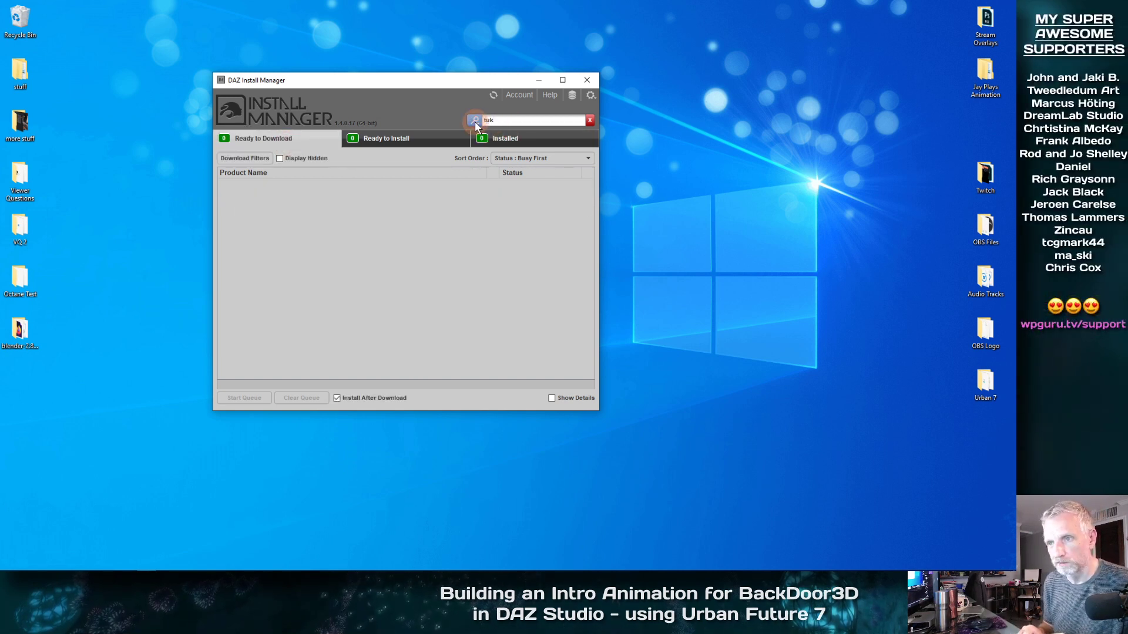
click(494, 138)
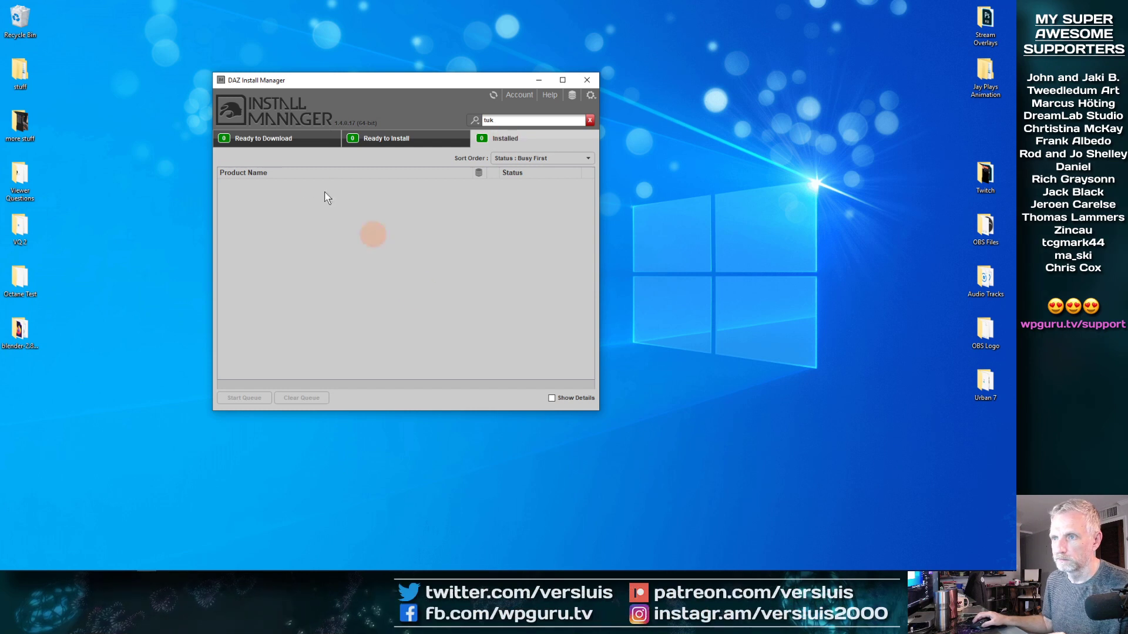
click(267, 137)
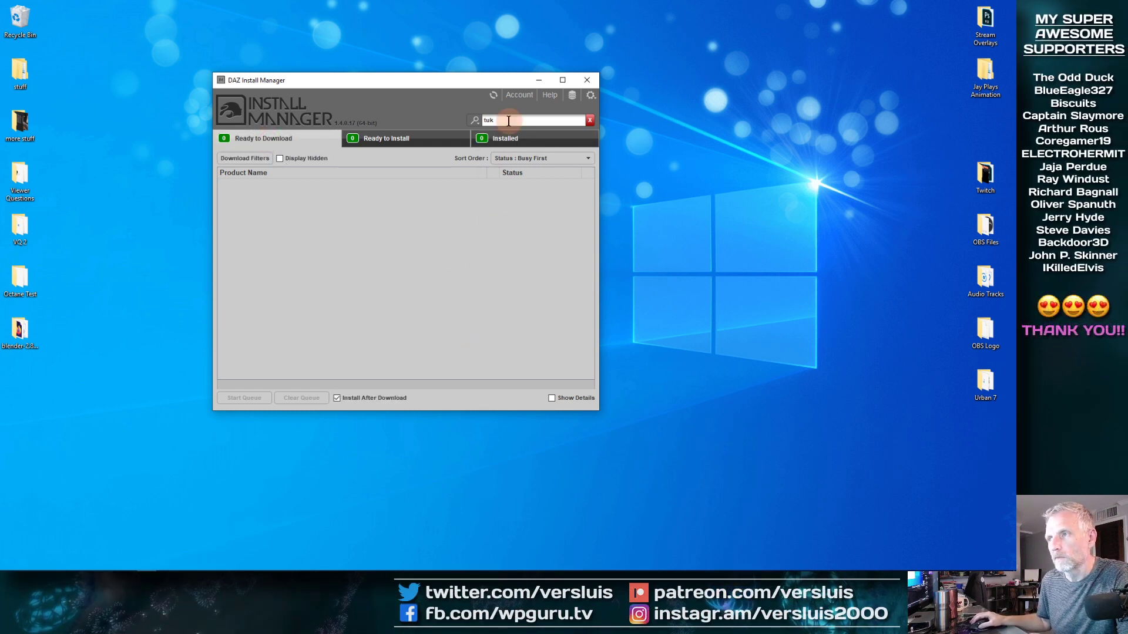
click(539, 80)
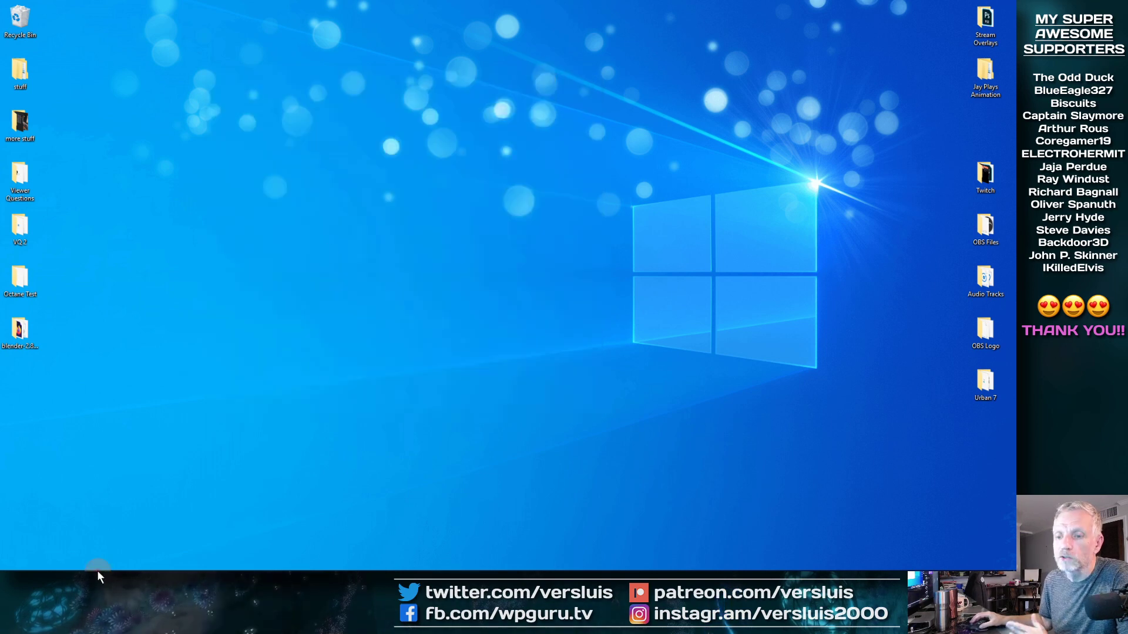
Step: Return to DAZ Studio, turn off context filtering for Smart Content products, and browse the Transportation category
click(133, 560)
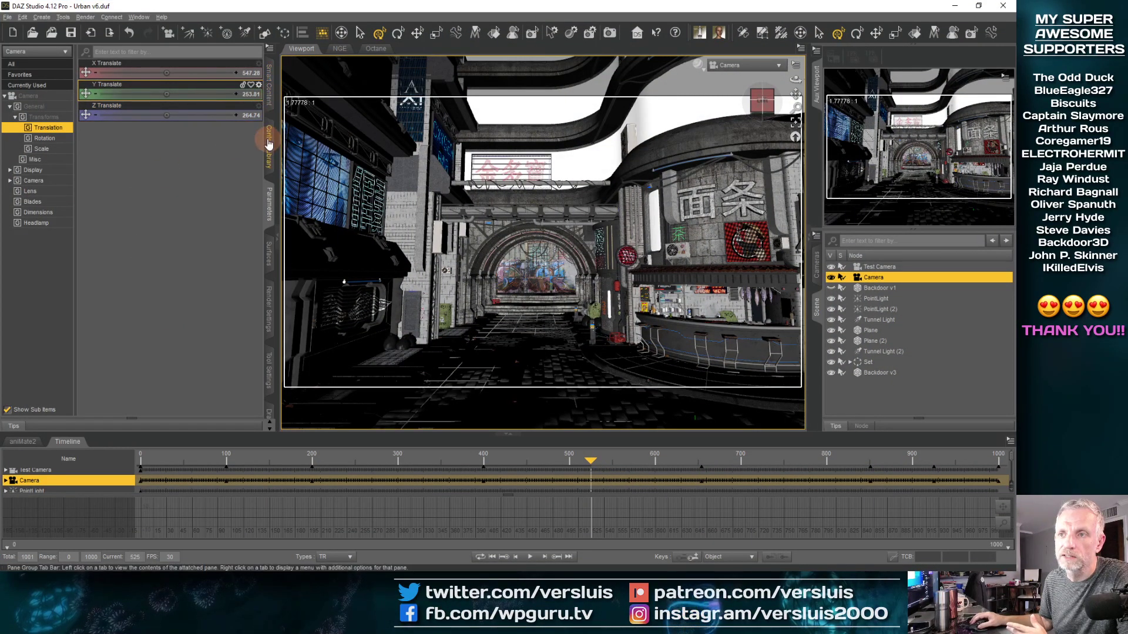
click(270, 100)
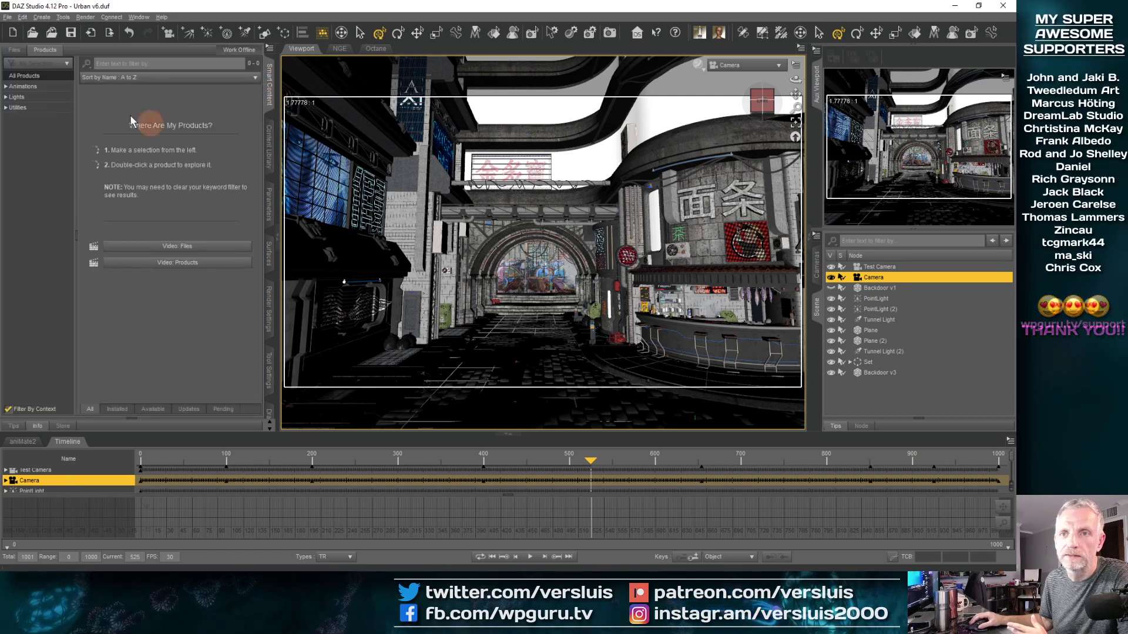
click(8, 100)
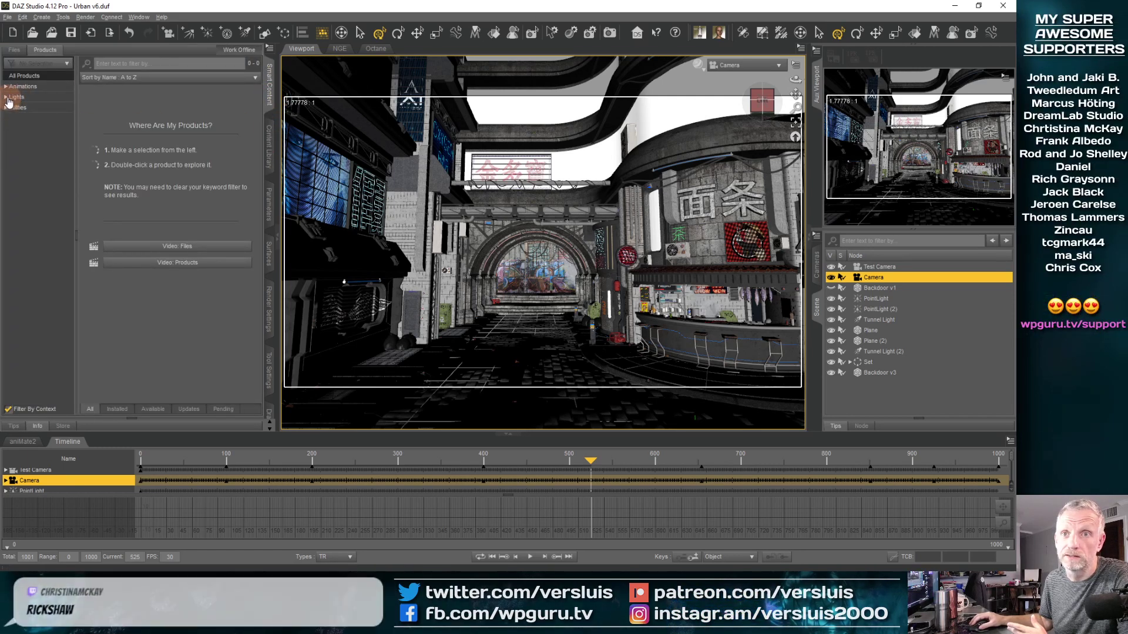
click(7, 410)
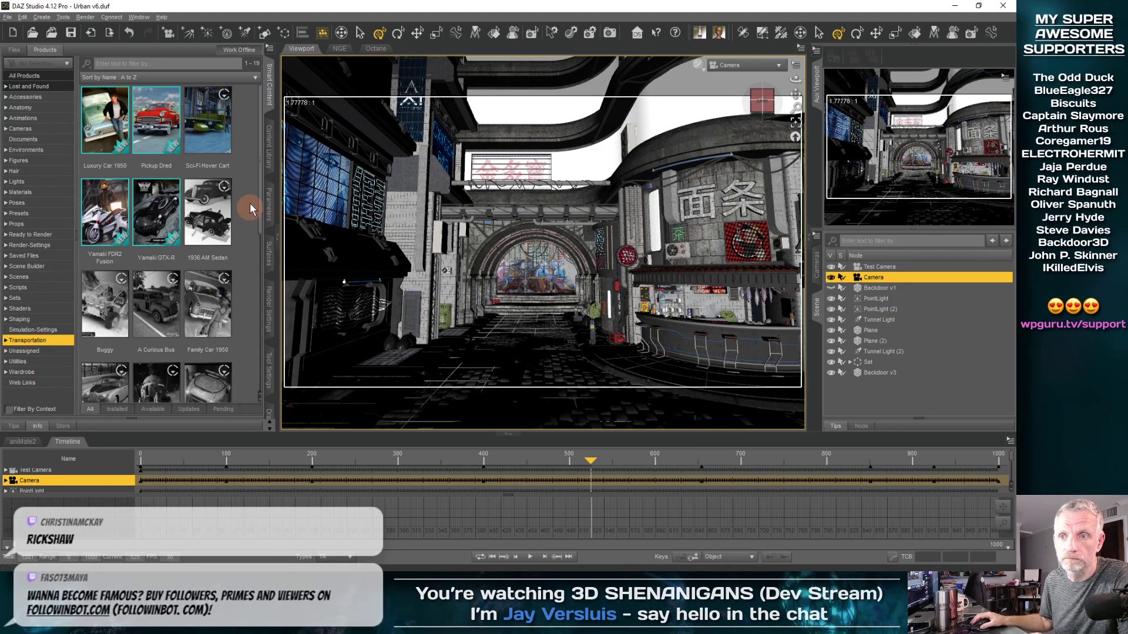
scroll(258, 165, down, 3)
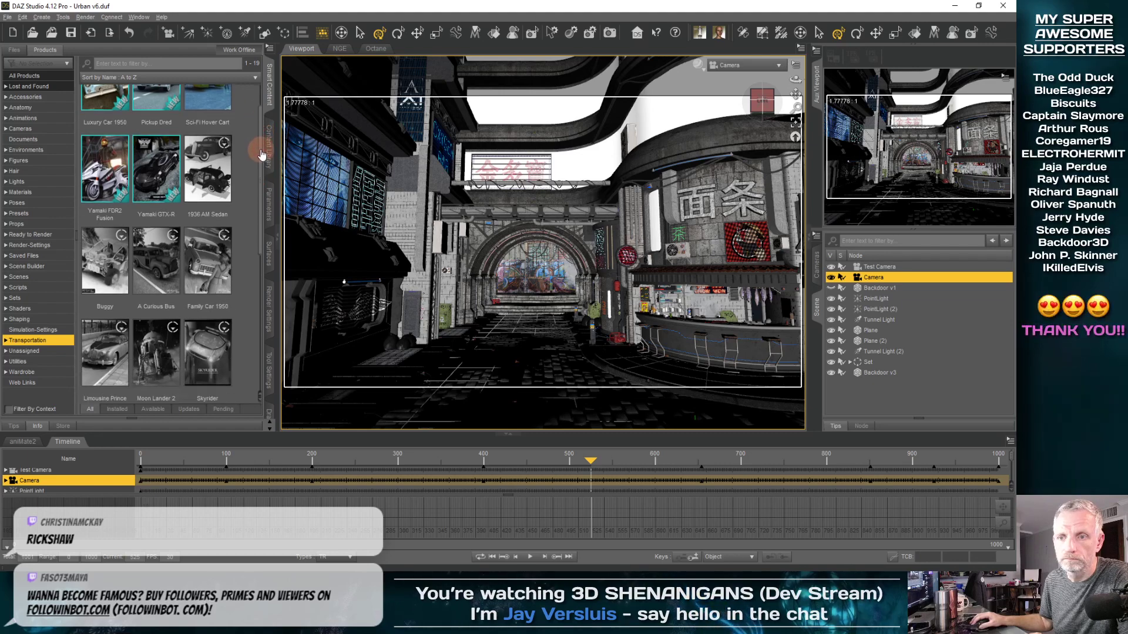
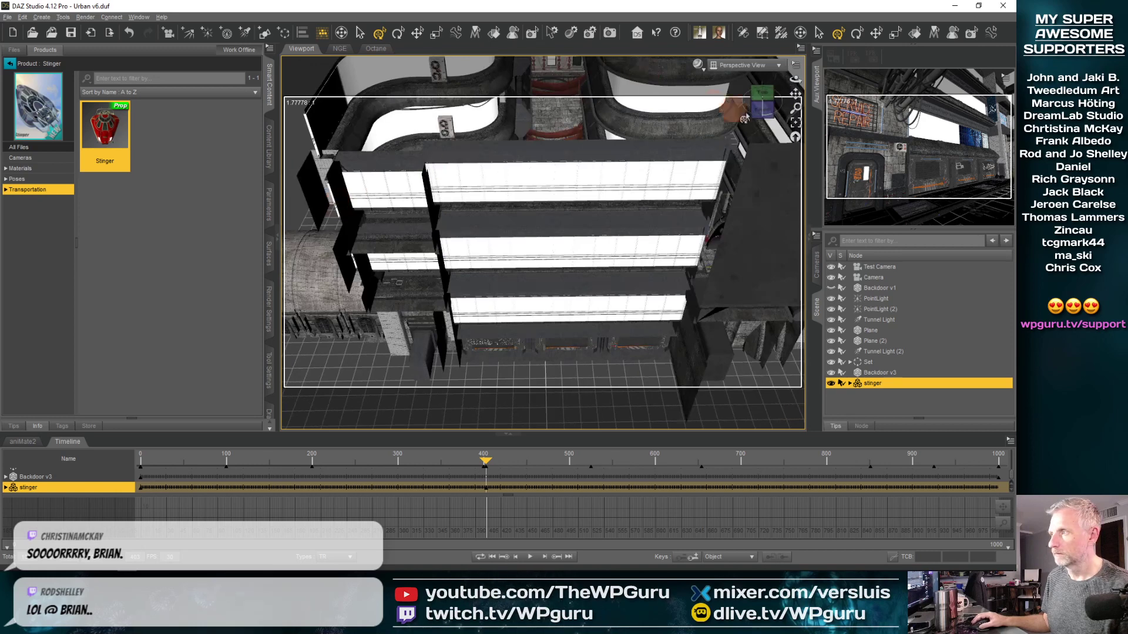
Step: Frame the Stinger vehicle in the Perspective View and move it next to the mural wall at the tunnel's end
key(ctrl+f)
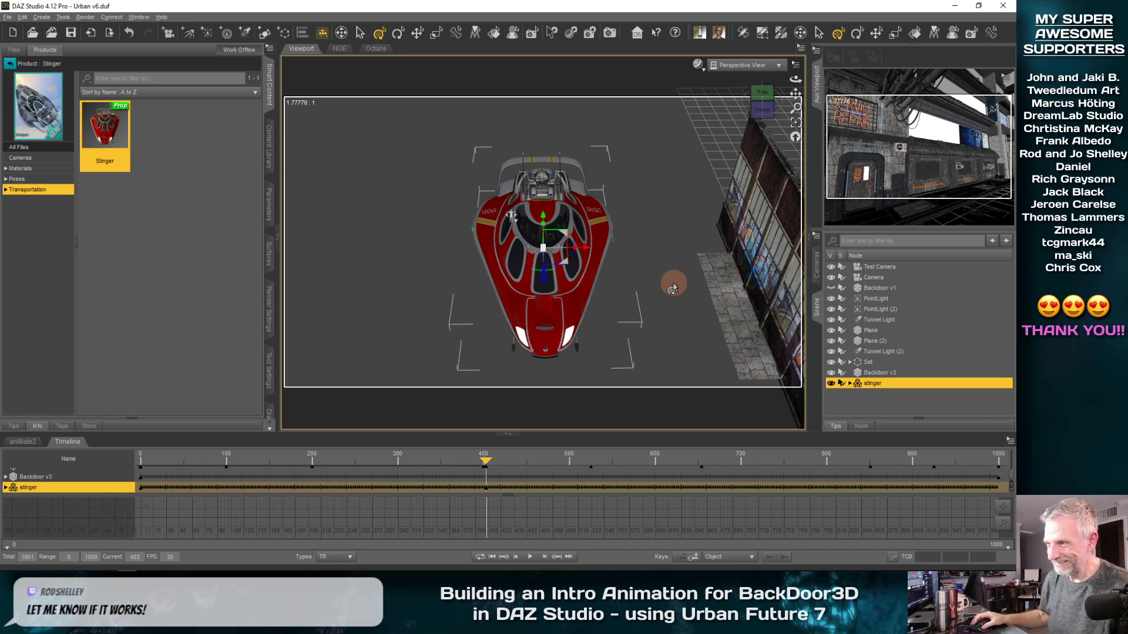
alt+drag(673, 288, 426, 290)
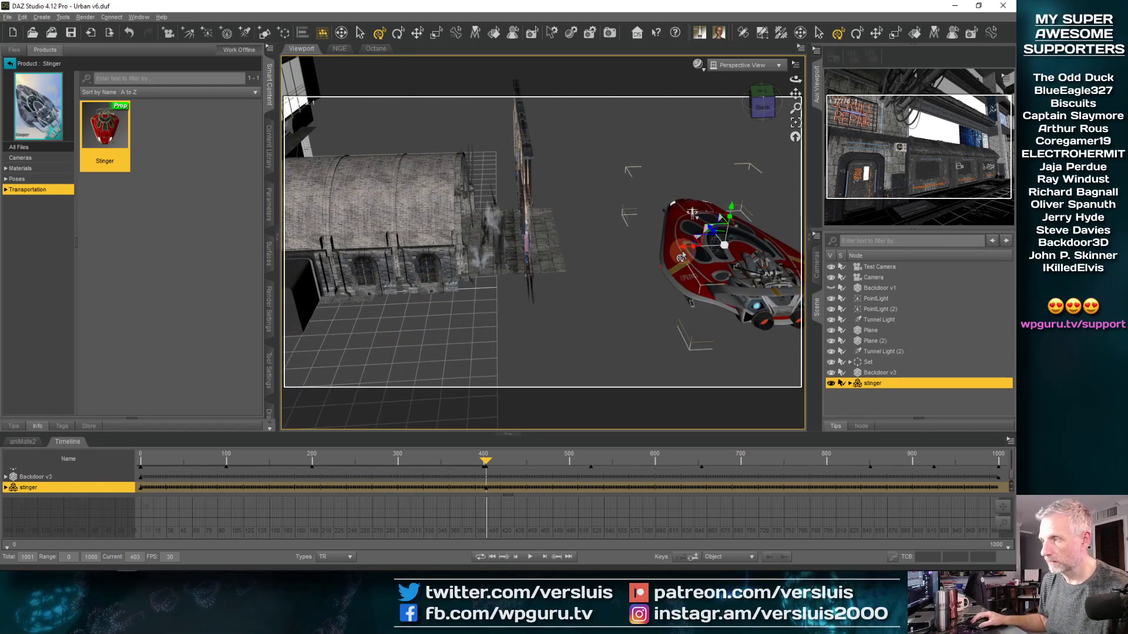
drag(680, 252, 492, 277)
scroll(493, 274, up, 4)
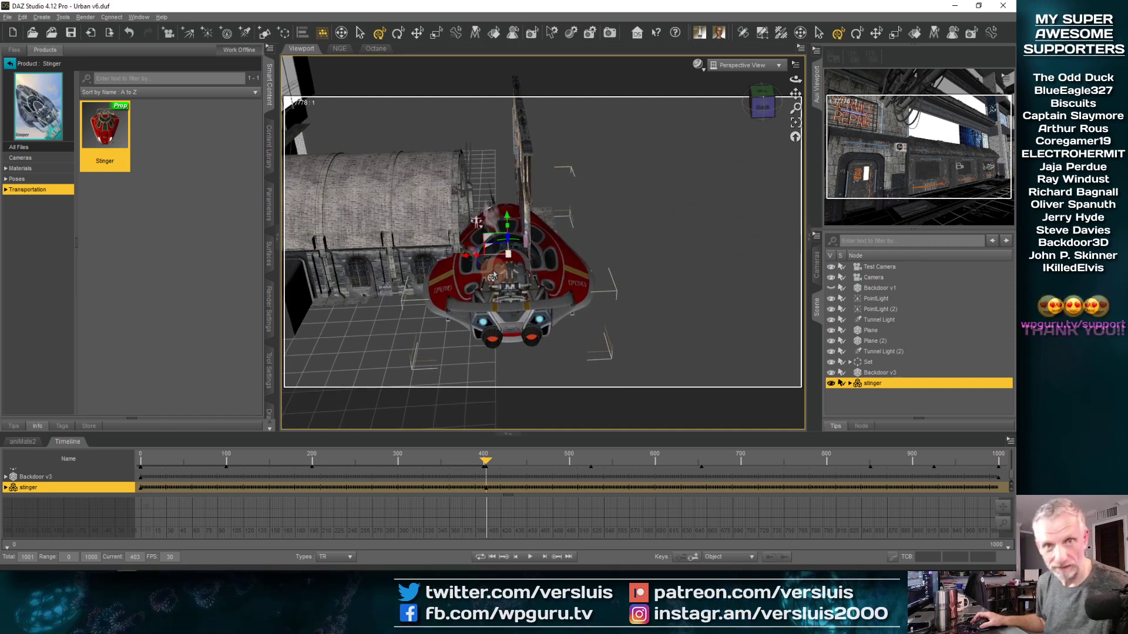
drag(507, 254, 507, 256)
scroll(506, 276, up, 5)
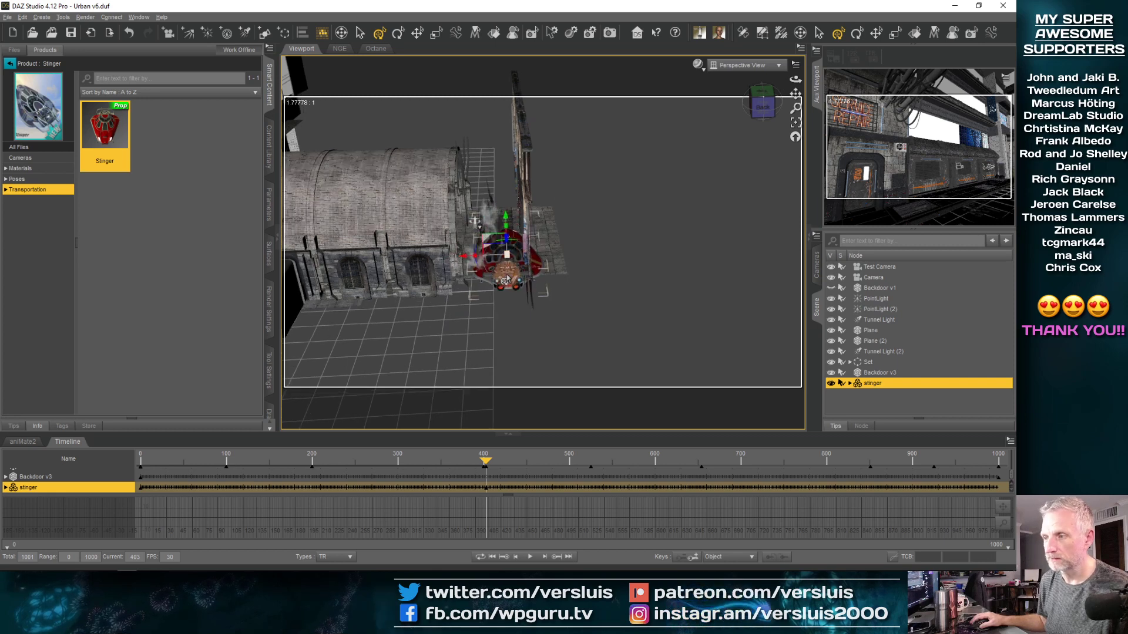
Step: Shift the Stinger away from the mural wall into the gap beside the tunnel and lower it towards the ground
click(795, 122)
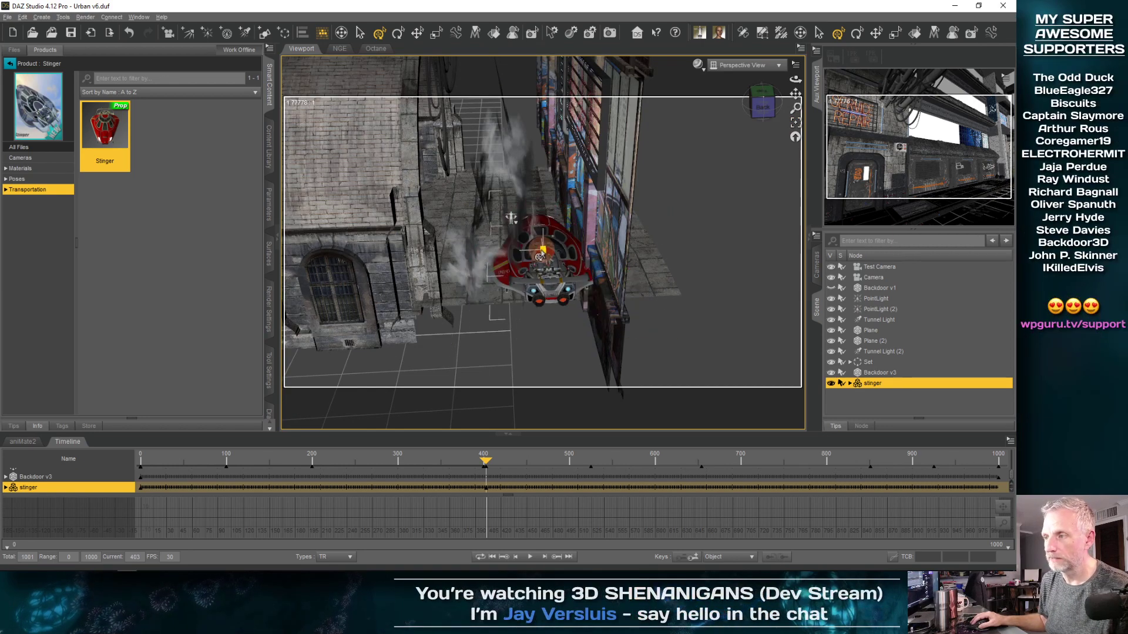
middle_drag(545, 282, 511, 217)
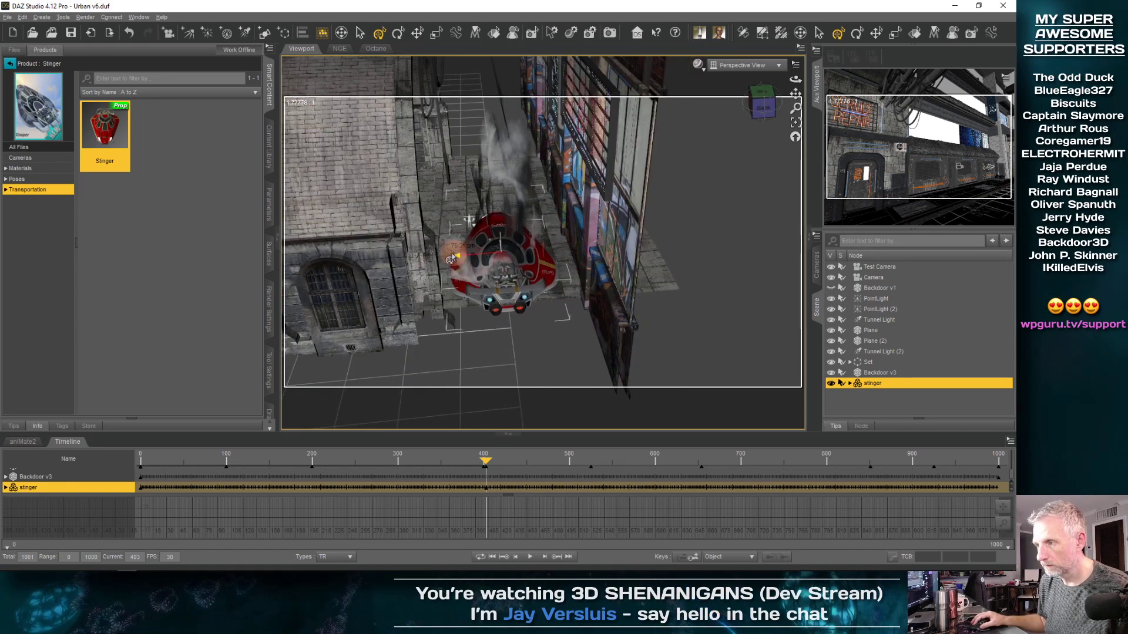
middle_drag(450, 259, 478, 269)
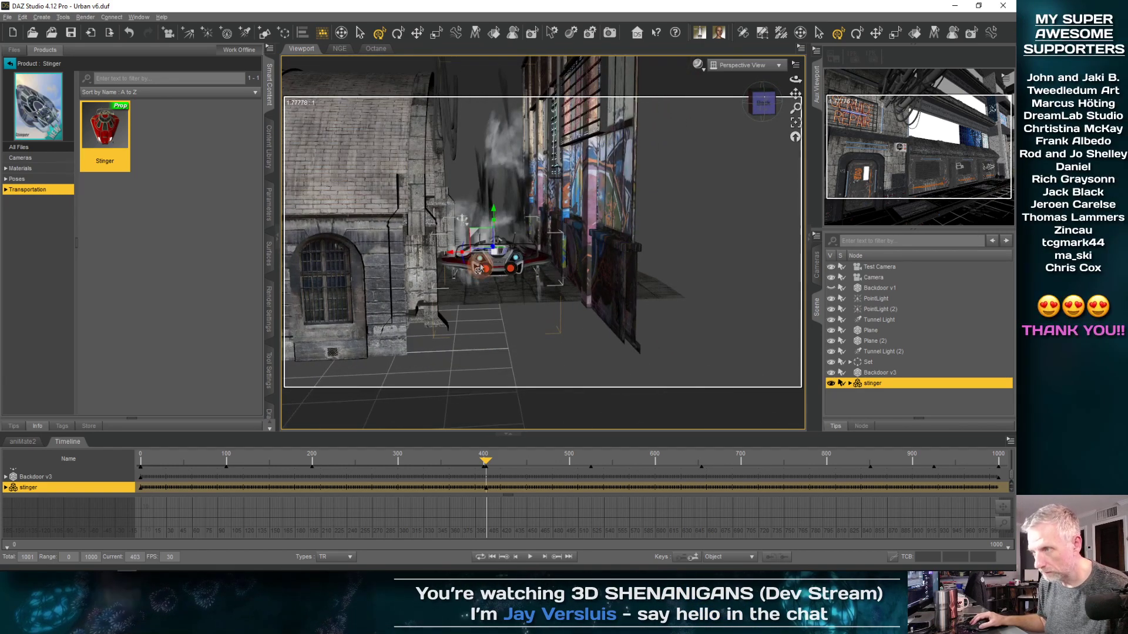
drag(492, 228, 493, 241)
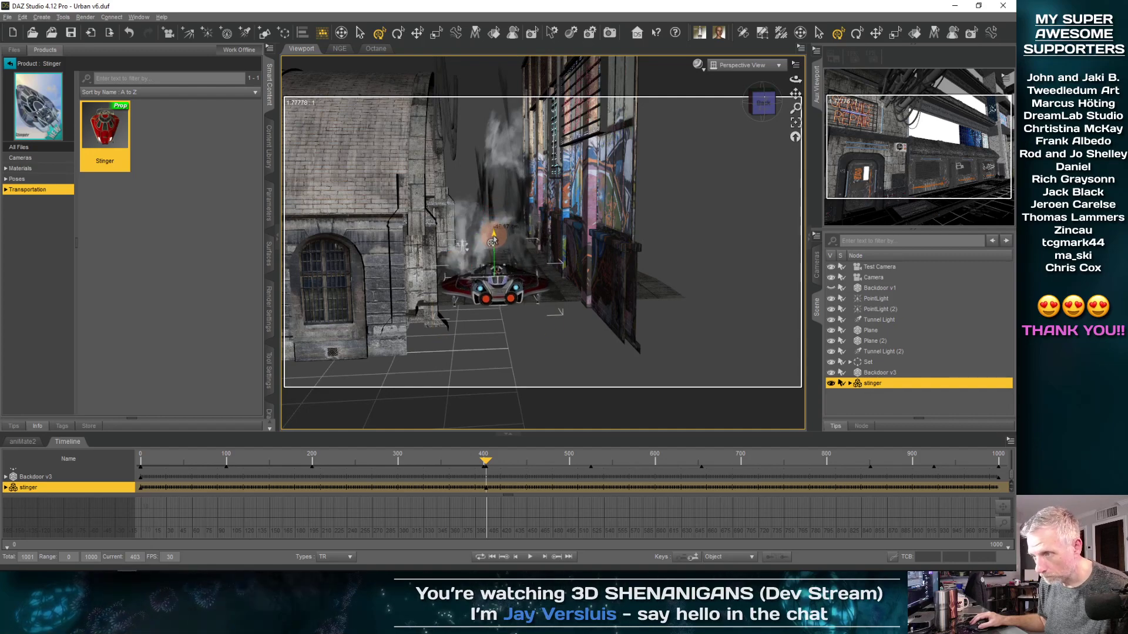
Step: Show the Stinger's Translation parameters and return the timeline to frame 0
scroll(509, 277, down, 2)
middle_drag(509, 277, 529, 248)
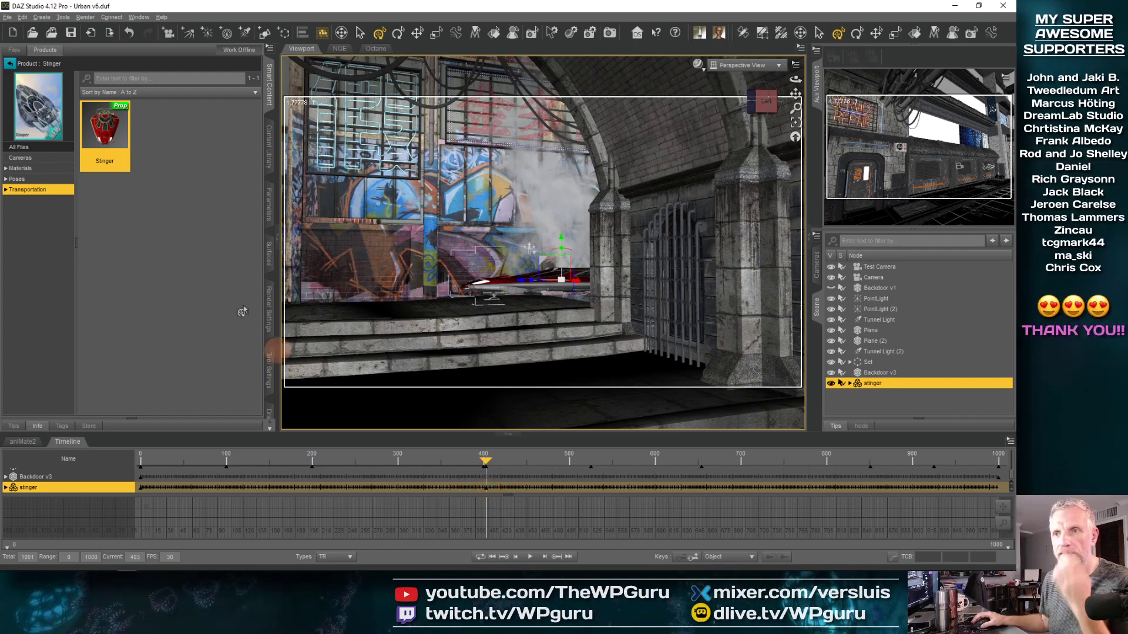
click(268, 205)
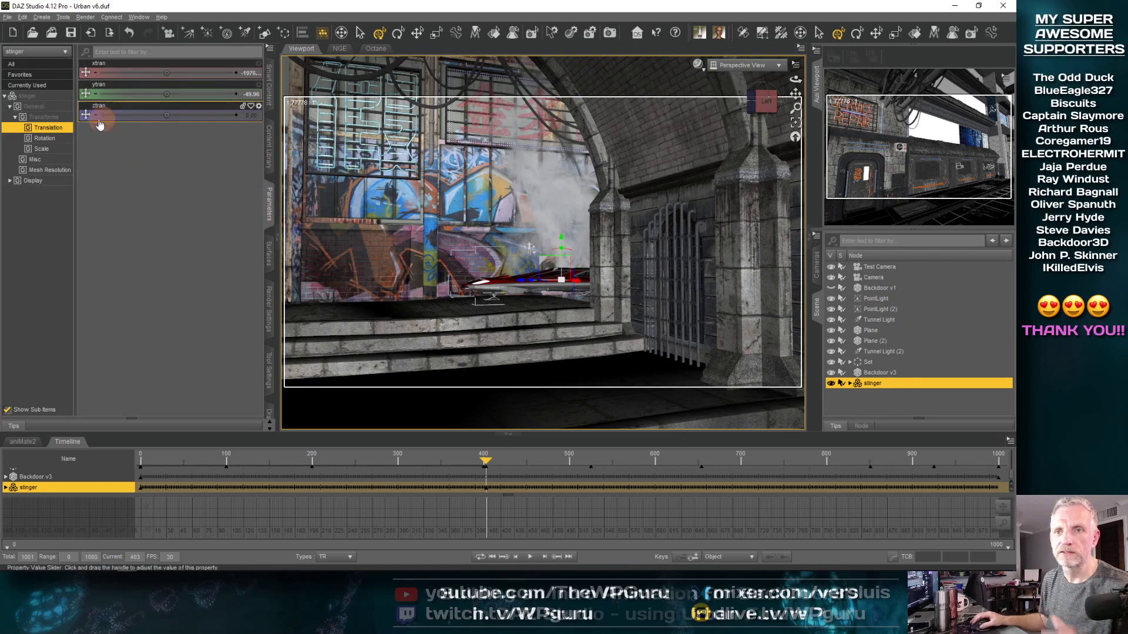
click(72, 136)
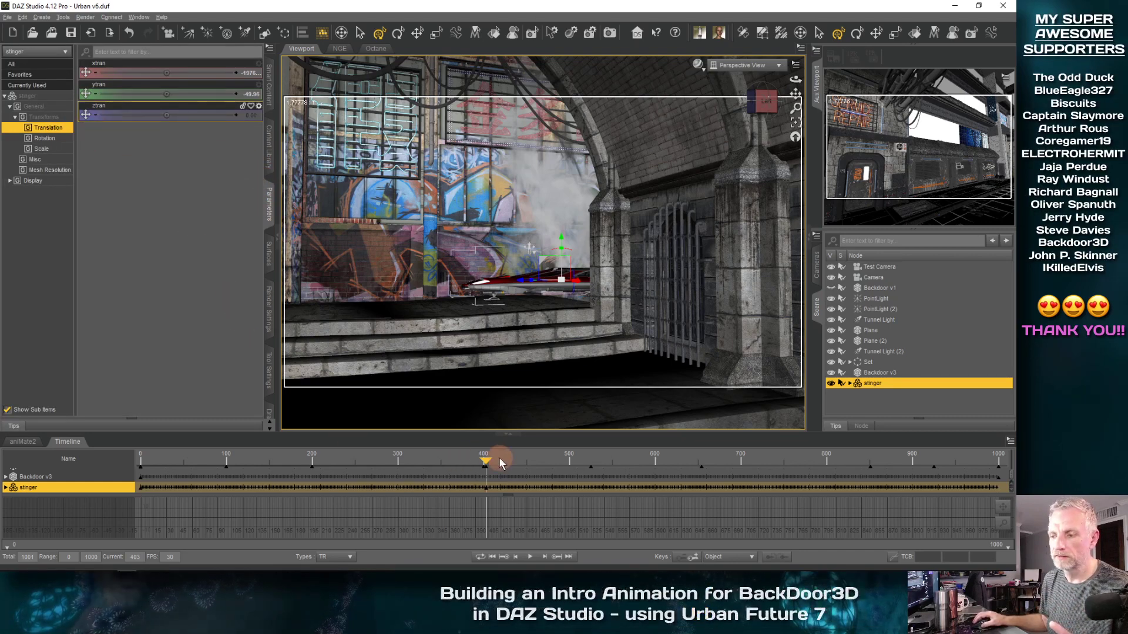
drag(485, 459, 85, 499)
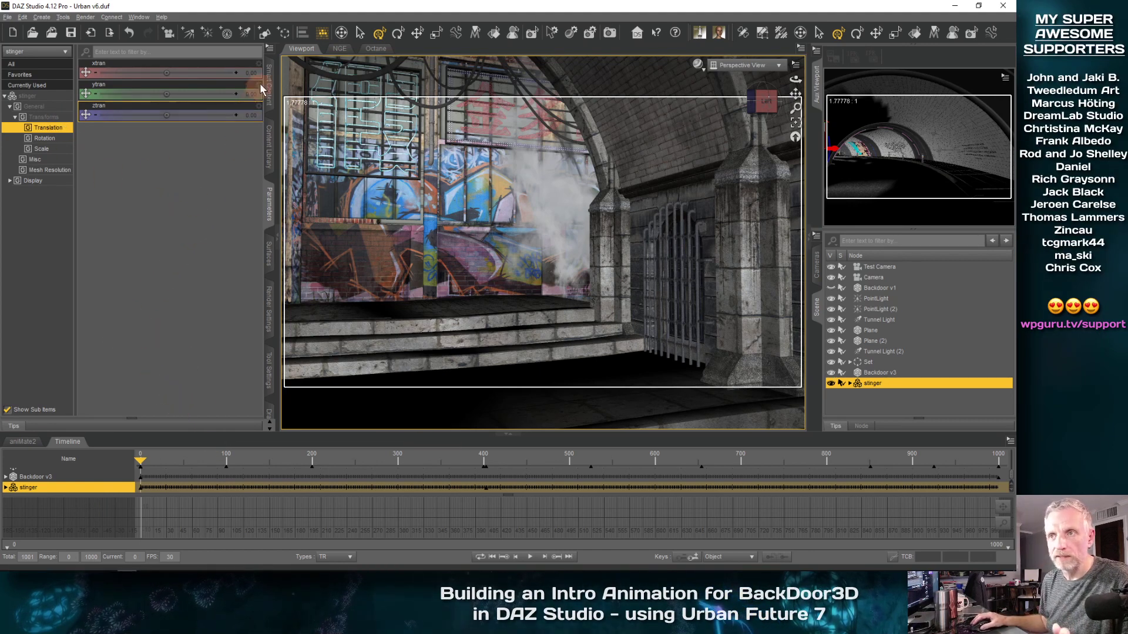
Step: Clear the animation of the selected Stinger with Clear Selected Item(s)
click(271, 49)
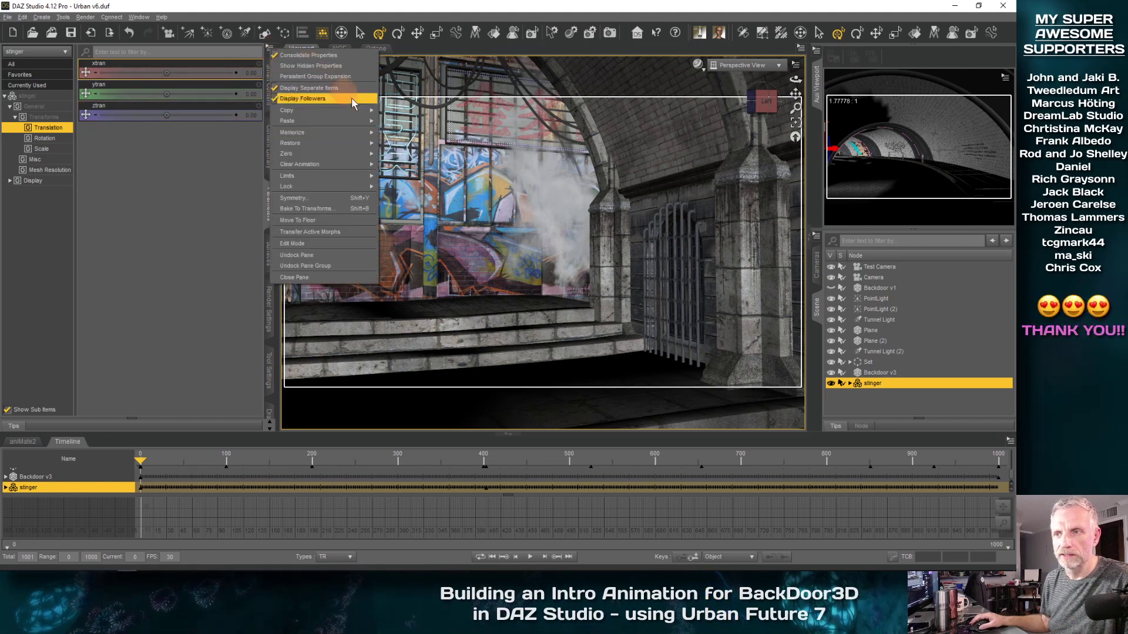
mouse_move(361, 122)
mouse_move(352, 164)
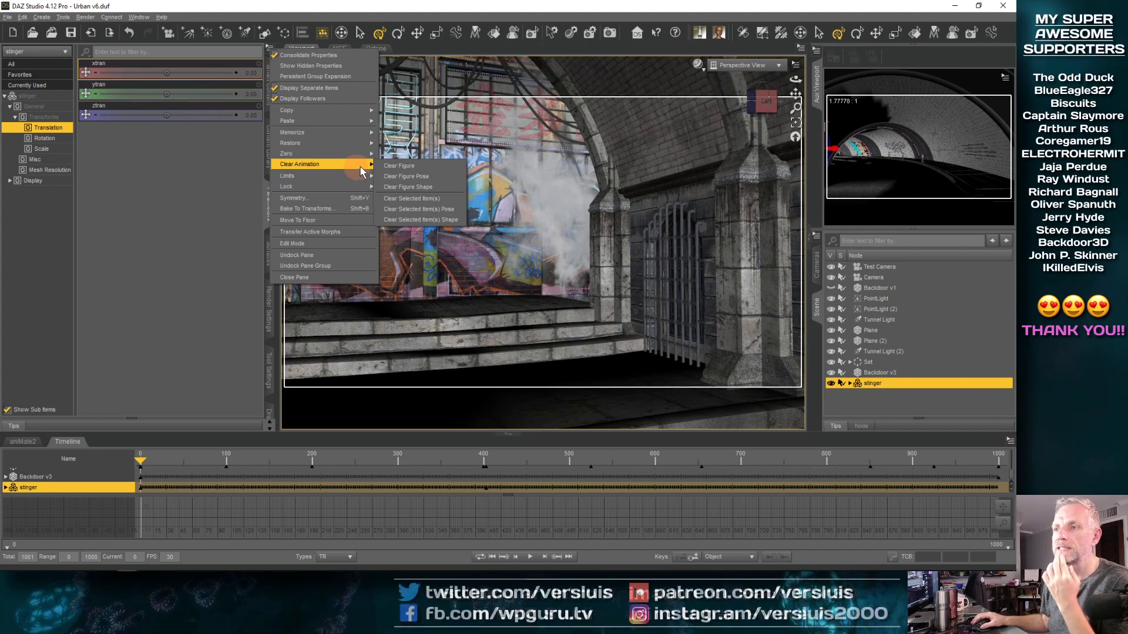
click(448, 198)
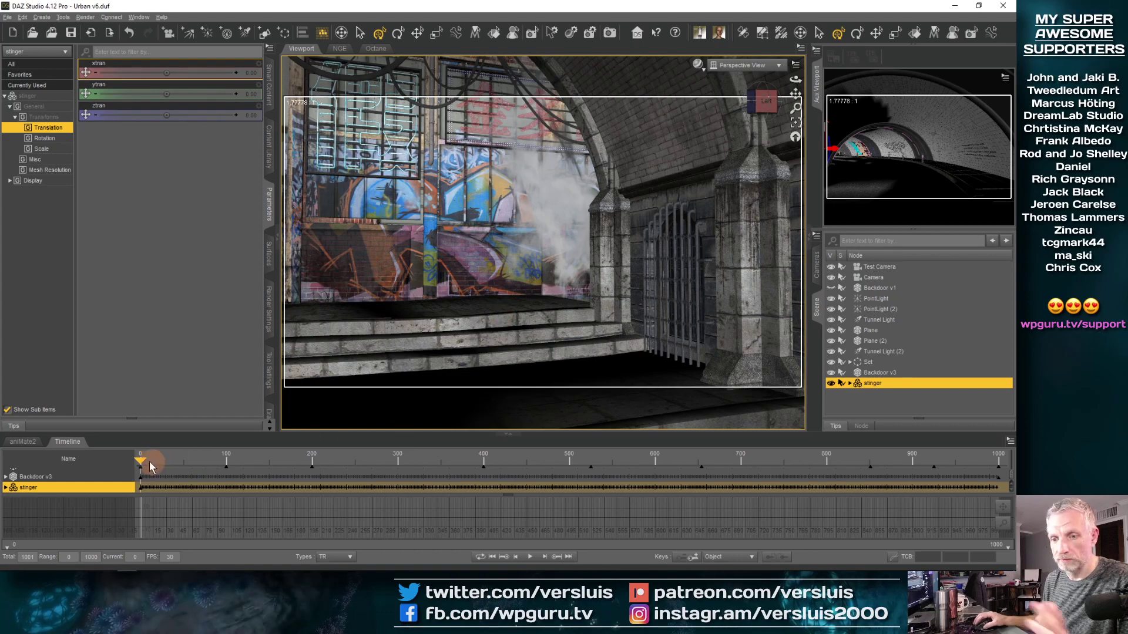
drag(150, 466, 140, 487)
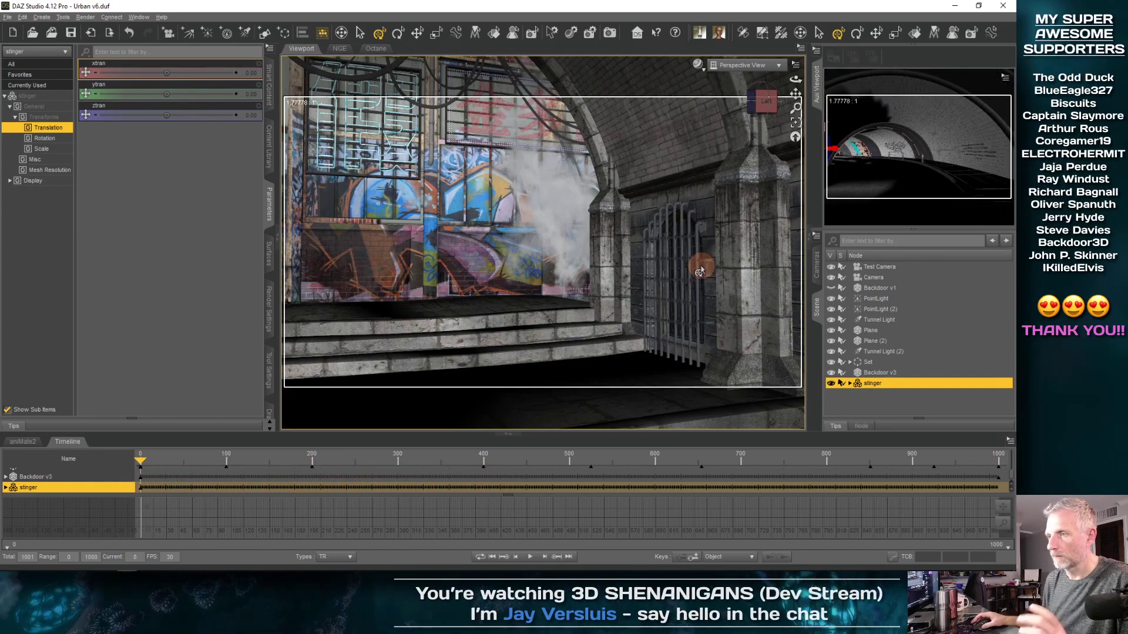
Step: Move the Stinger along X at frame 0 into the gap between the mural wall and the tunnel's end
drag(699, 271, 611, 266)
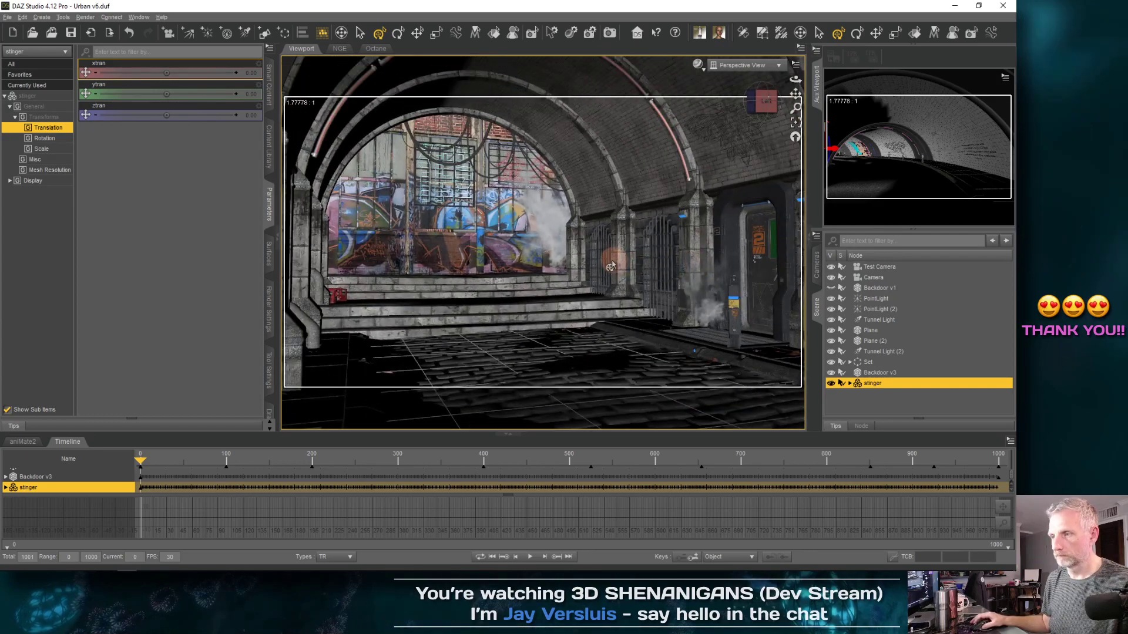
scroll(612, 252, up, 5)
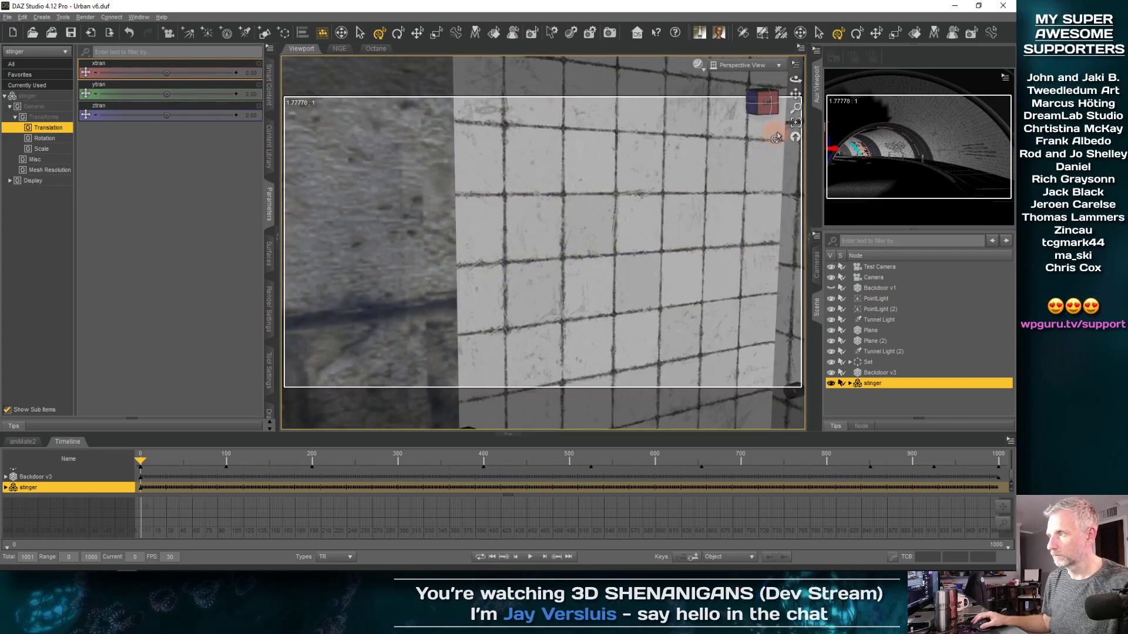
click(796, 122)
ctrl+alt+drag(582, 251, 511, 218)
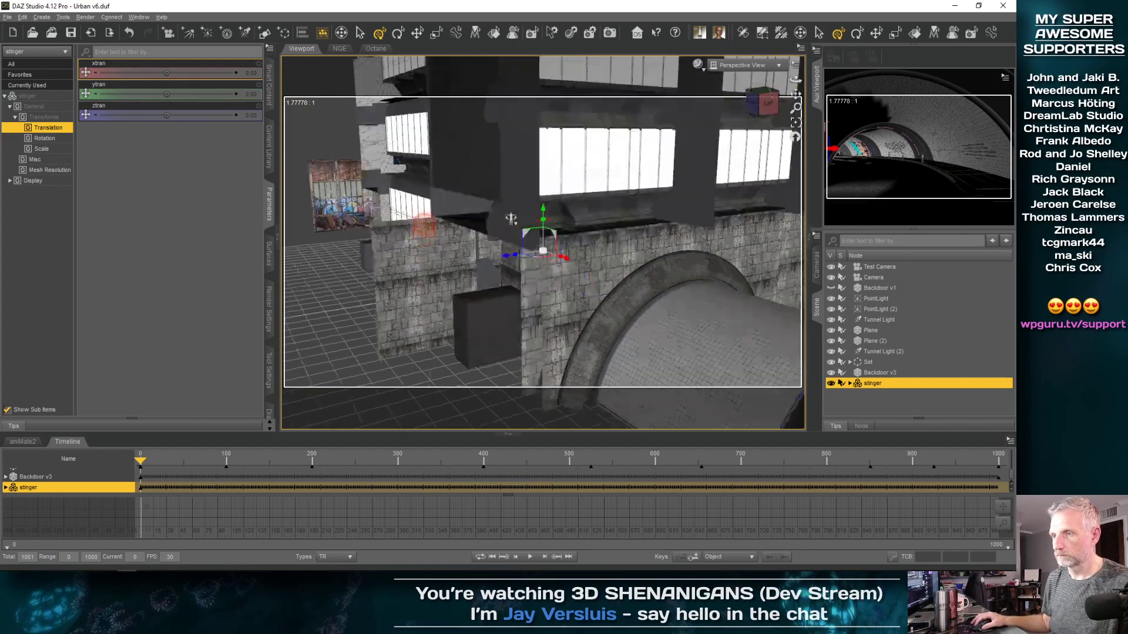
mouse_move(424, 229)
ctrl+alt+mouse_down()
mouse_move(587, 261)
mouse_move(405, 237)
ctrl+alt+mouse_up()
ctrl+alt+right_drag(324, 252, 753, 274)
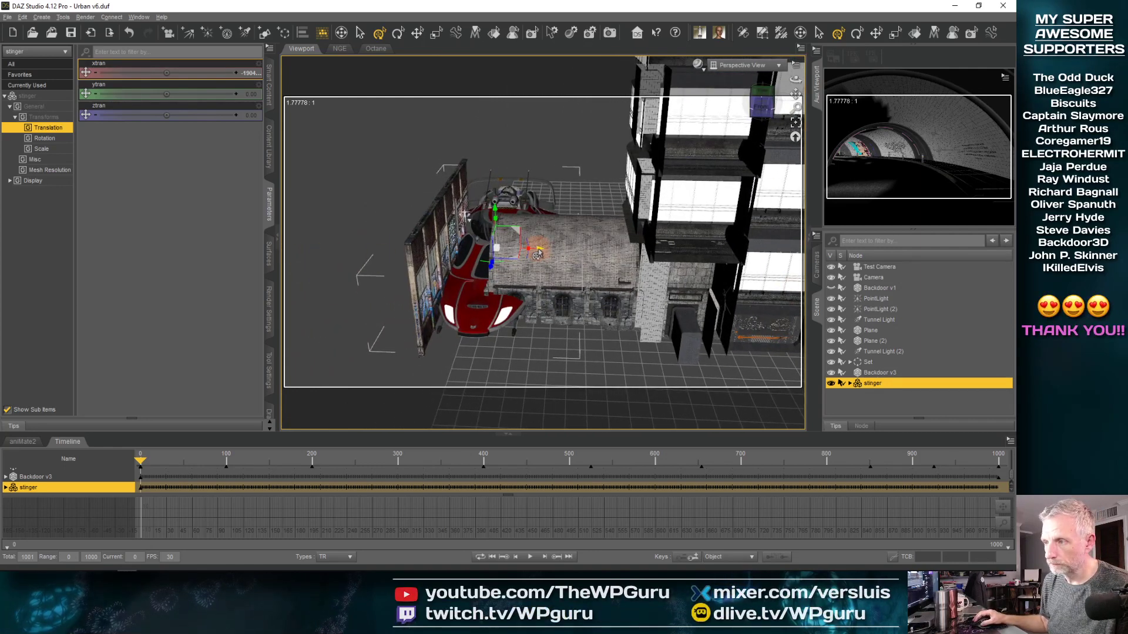
drag(531, 253, 476, 254)
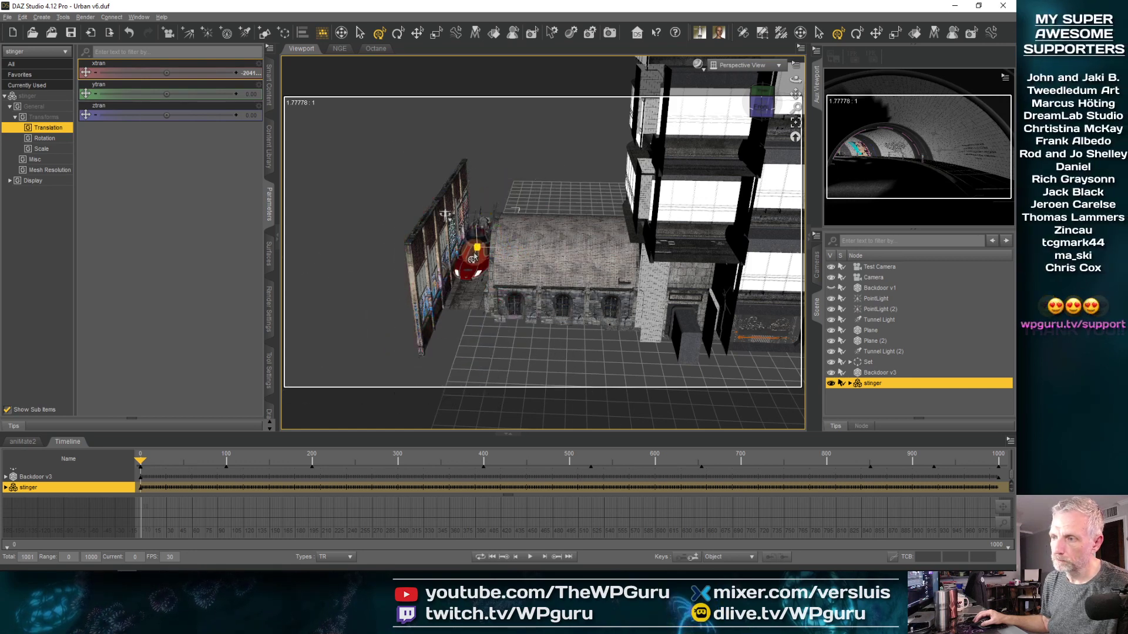
Step: Shift the Stinger along X away from the mural wall and lower it to a Y translation of -47.94
scroll(475, 254, up, 3)
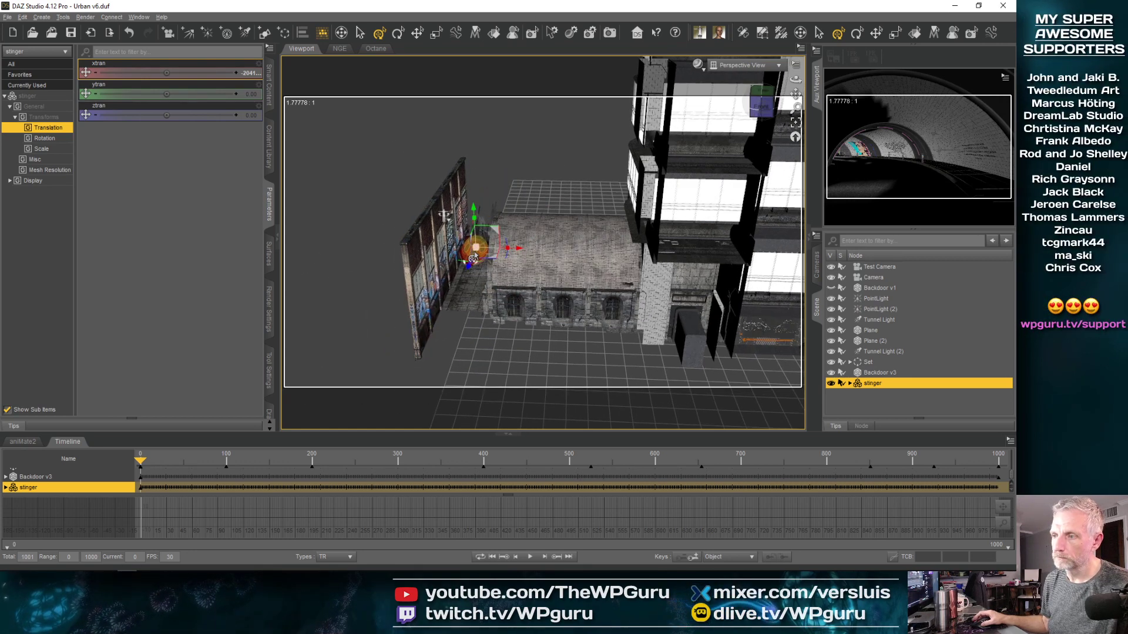
click(794, 123)
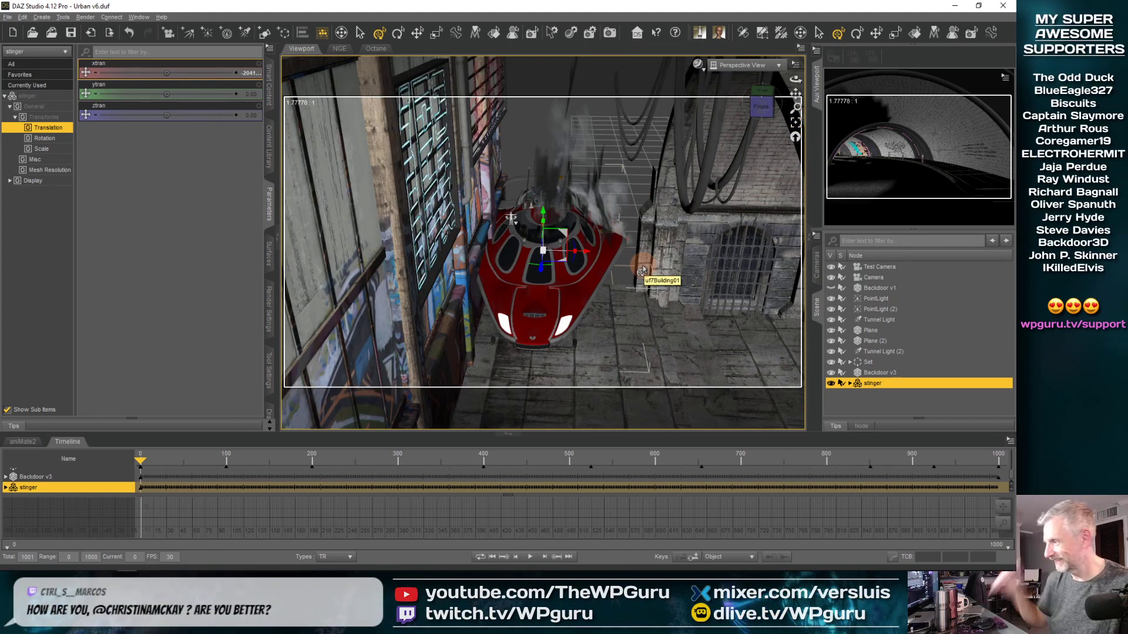
alt+drag(640, 269, 603, 301)
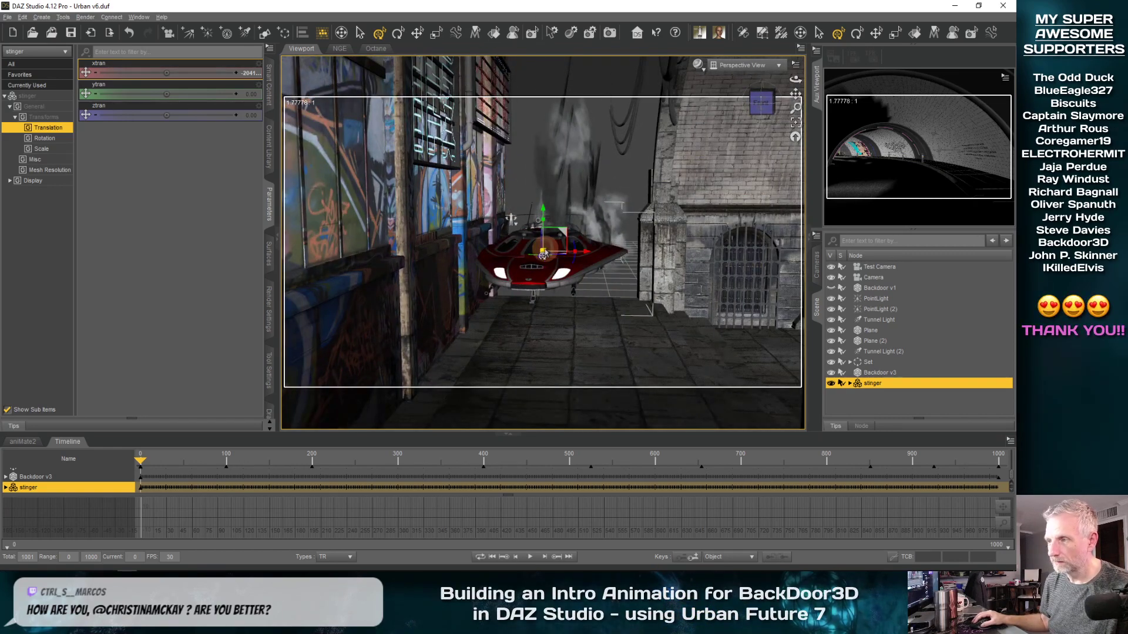
click(582, 255)
click(581, 255)
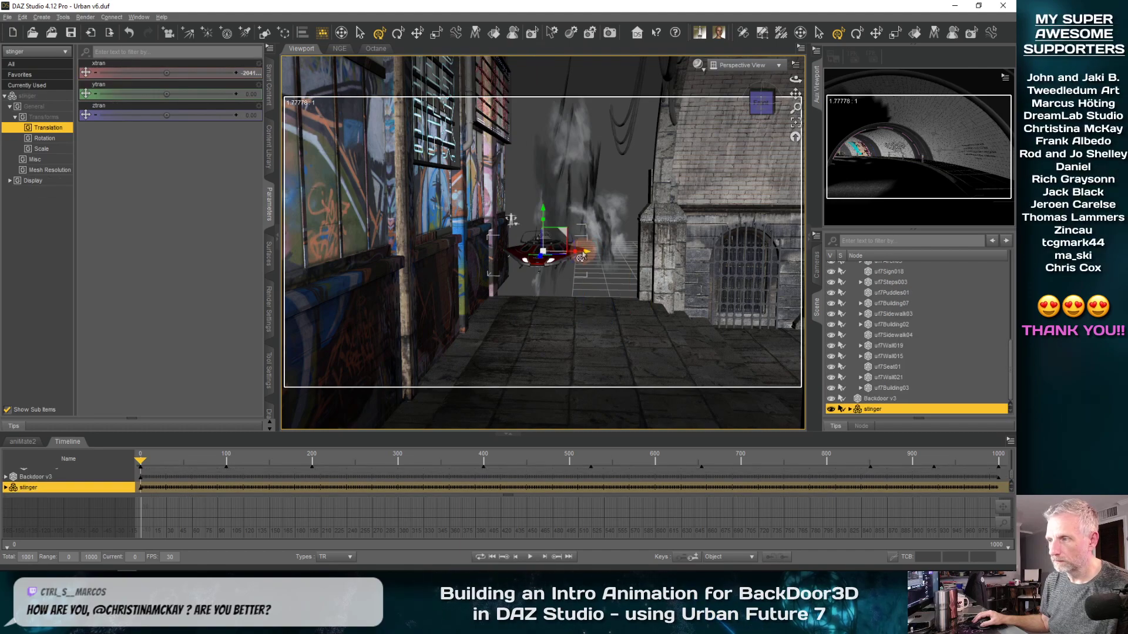
drag(584, 256, 515, 225)
ctrl+alt+drag(529, 301, 529, 302)
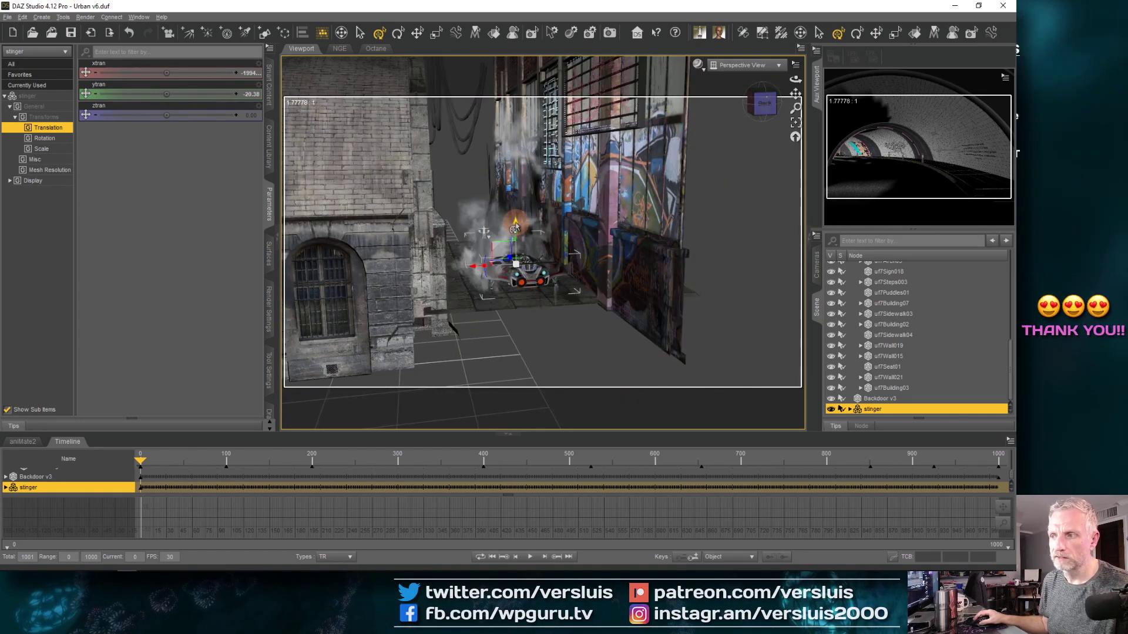
mouse_move(521, 243)
ctrl+alt+mouse_down()
mouse_move(514, 280)
mouse_move(519, 247)
ctrl+alt+mouse_up()
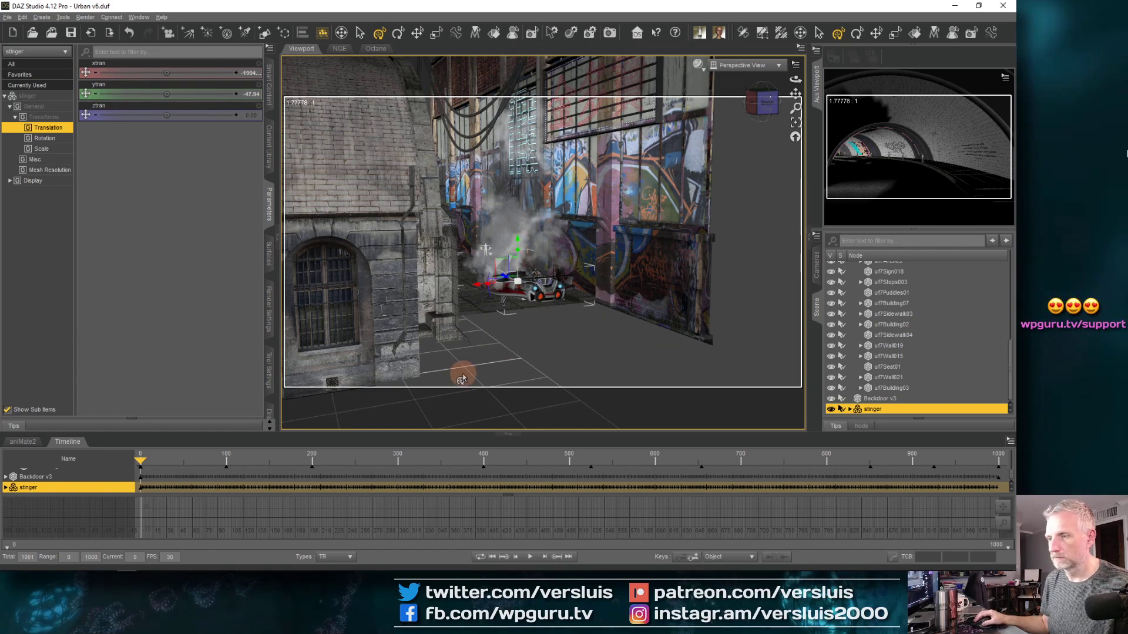
ctrl+alt+drag(430, 315, 407, 320)
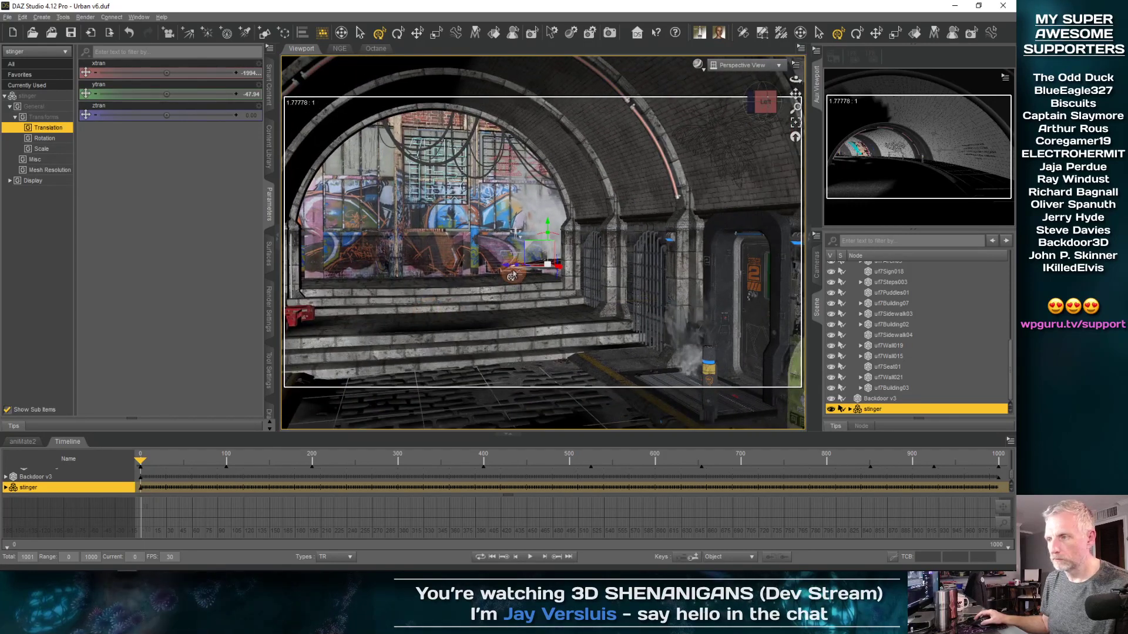
Step: Slide the Stinger along Z into the tunnel opening at 192.05 and raise its Y translation to -24.27
drag(451, 272, 209, 272)
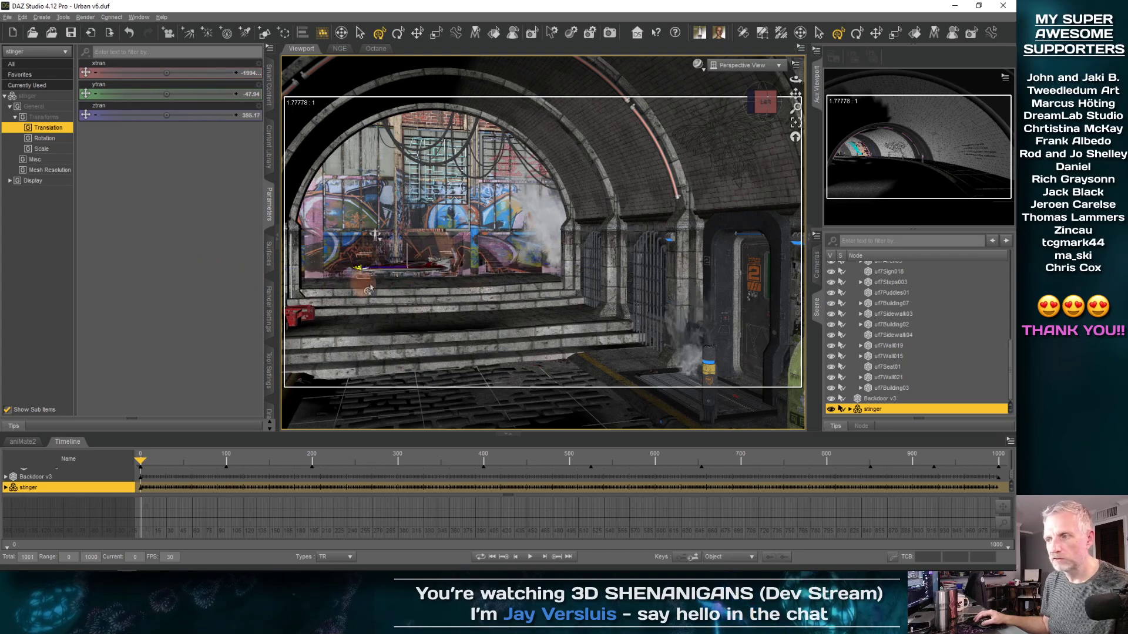
mouse_move(517, 285)
mouse_down()
mouse_move(360, 298)
mouse_move(530, 286)
mouse_up()
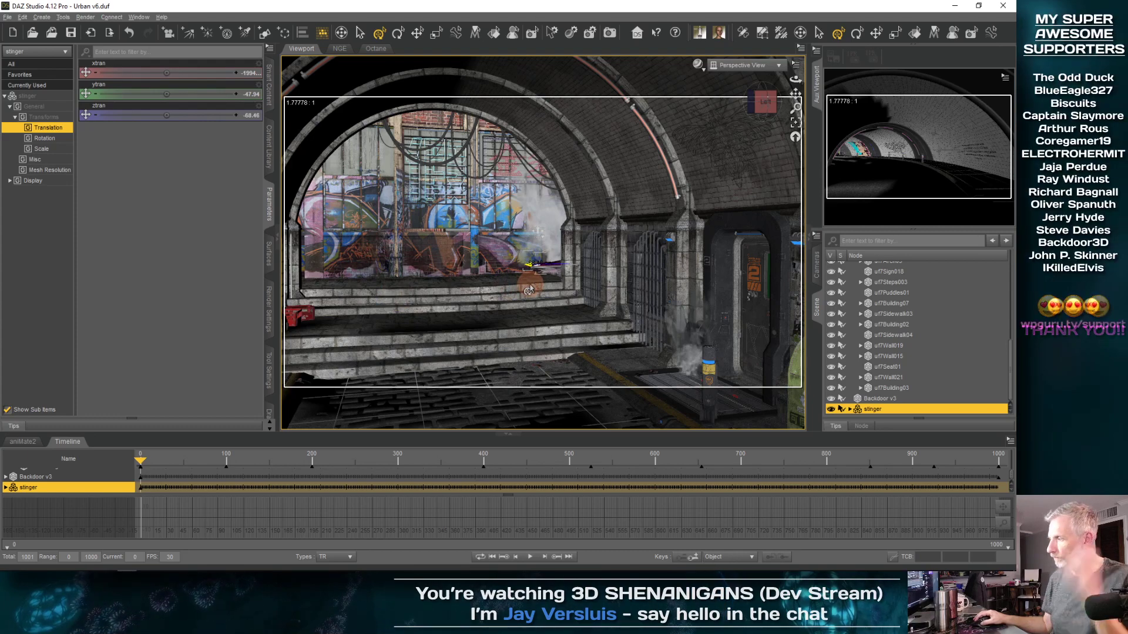
drag(448, 302, 437, 301)
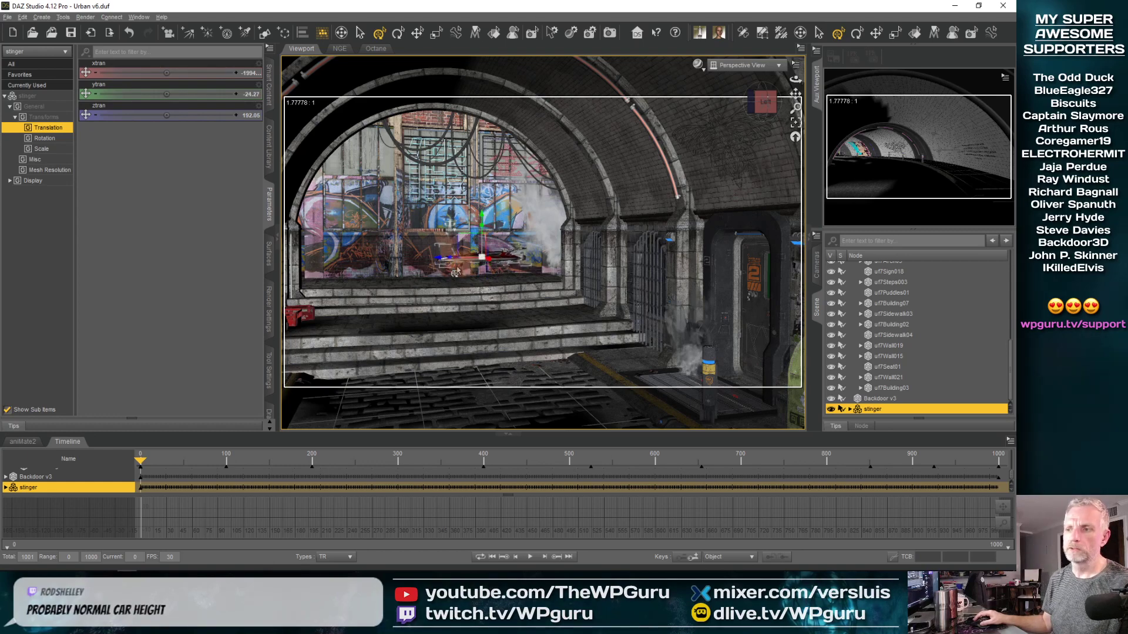
mouse_move(430, 284)
middle_down()
mouse_move(406, 290)
mouse_move(409, 276)
middle_up()
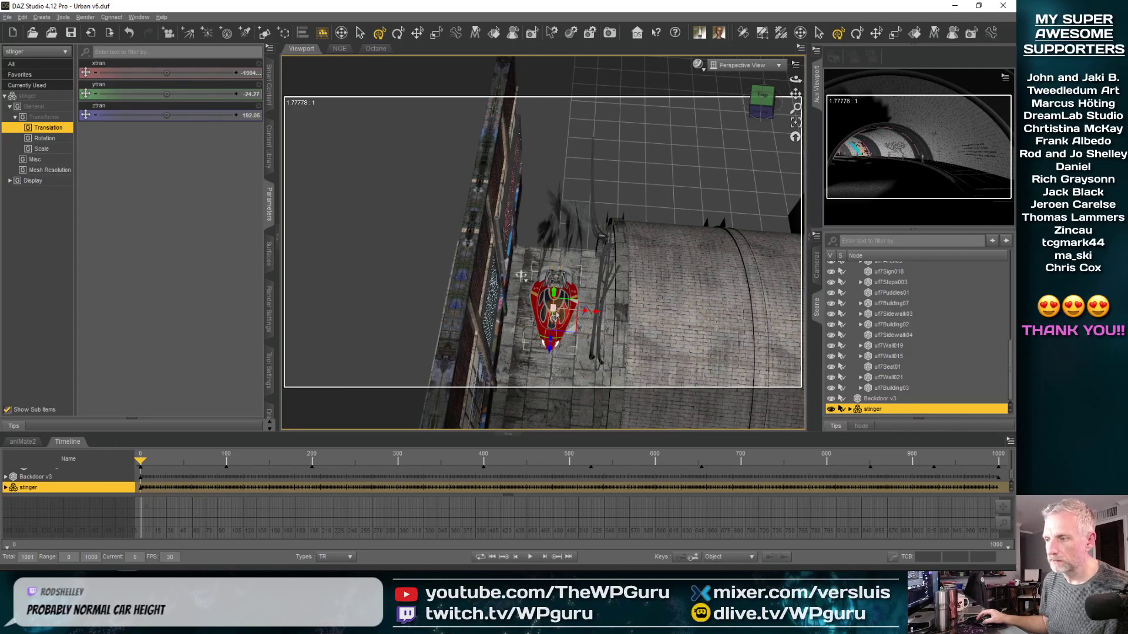
drag(553, 310, 554, 312)
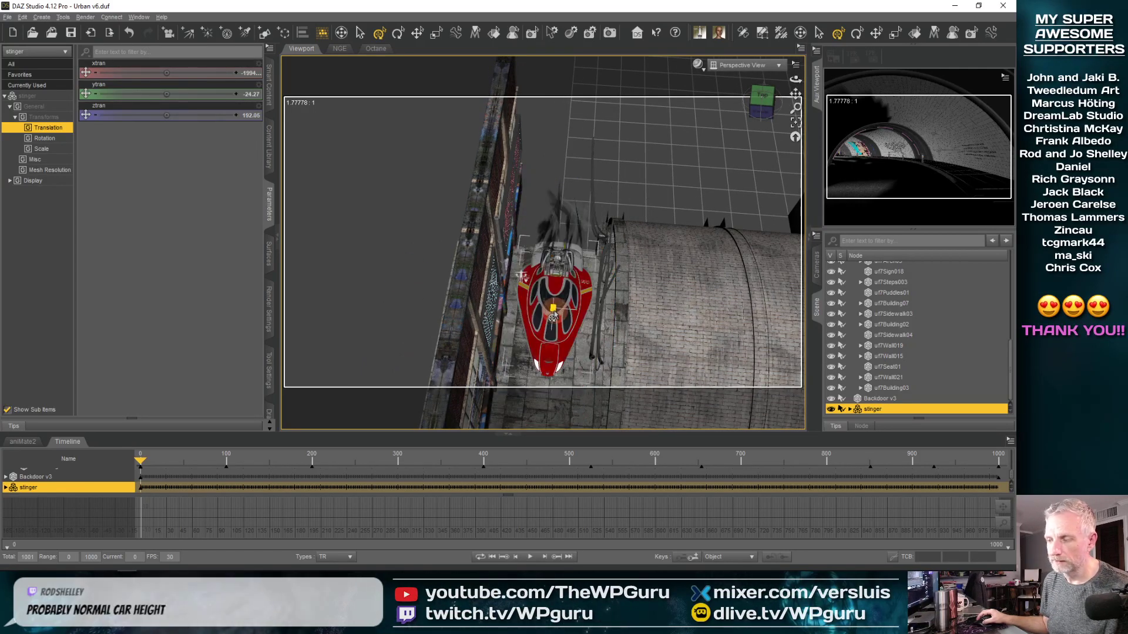
middle_drag(570, 301, 594, 361)
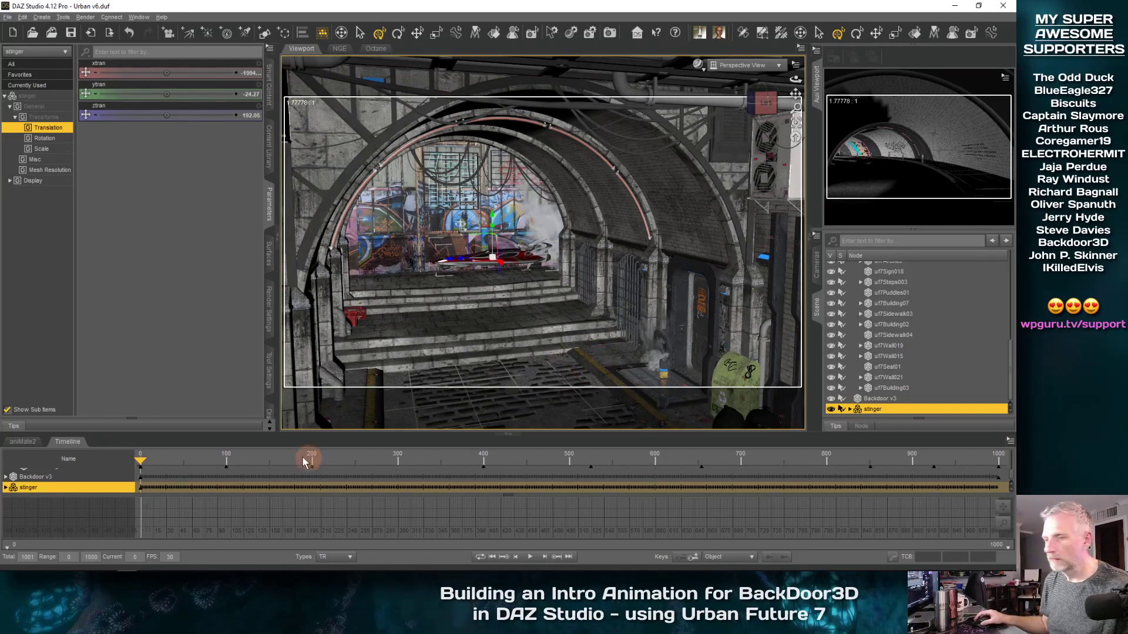
Step: Keyframe the Stinger passing the tunnel opening along Z, kept behind one side at frames 0 and 400 and reaching 801.48 at frame 565
drag(141, 461, 438, 464)
mouse_move(466, 463)
mouse_down()
mouse_move(538, 461)
mouse_move(481, 466)
mouse_up()
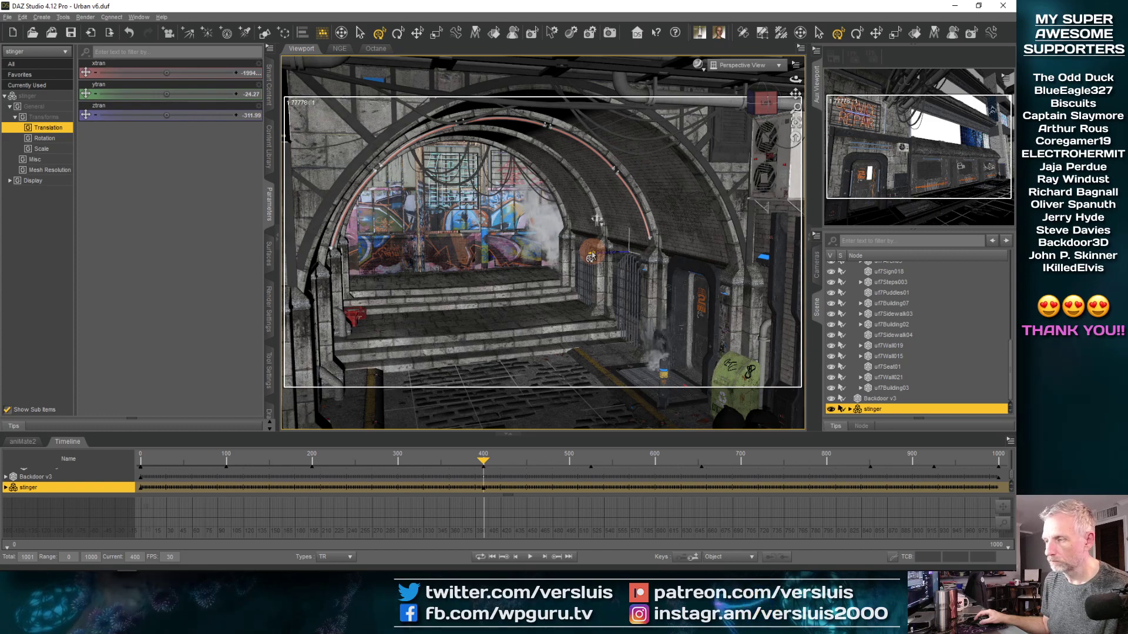
drag(464, 463, 371, 464)
drag(301, 488, 88, 501)
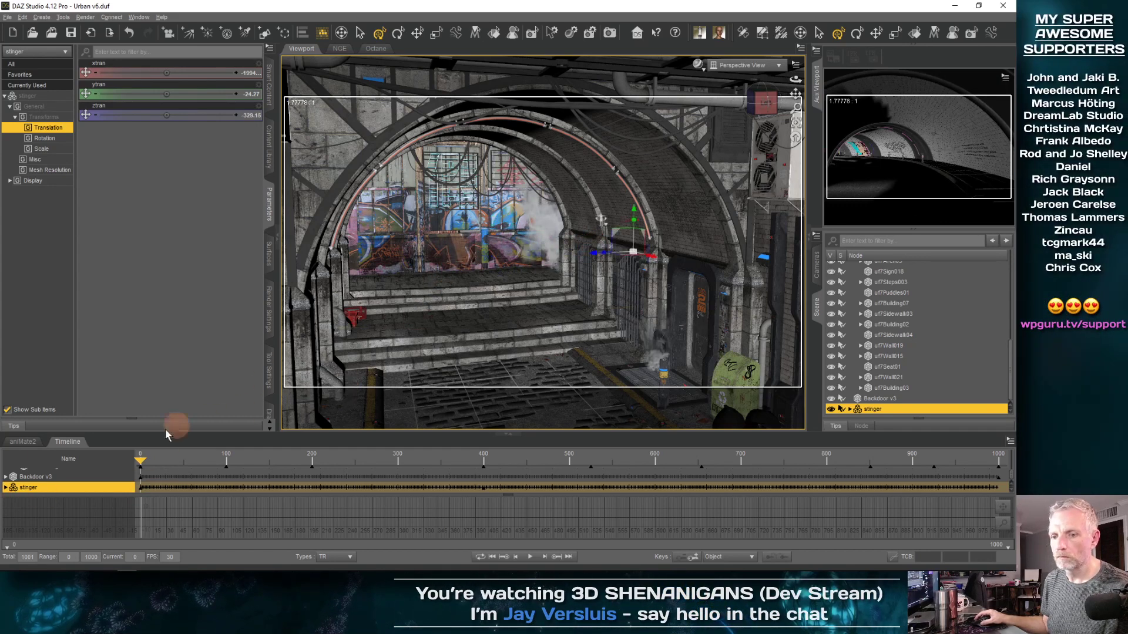
drag(141, 464, 624, 438)
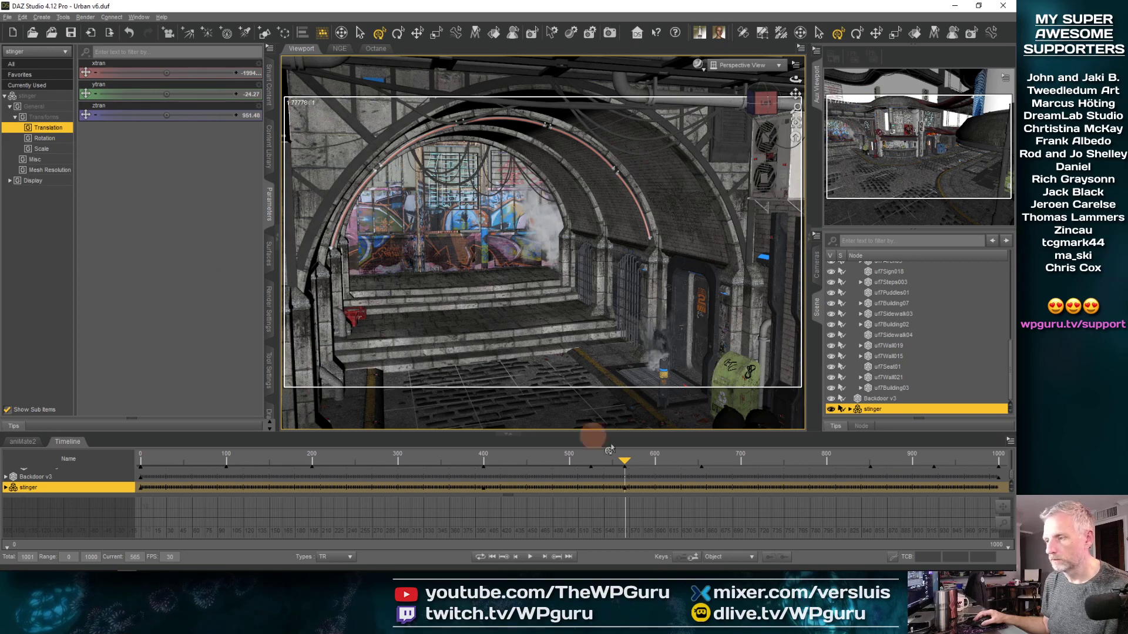
drag(620, 463, 287, 492)
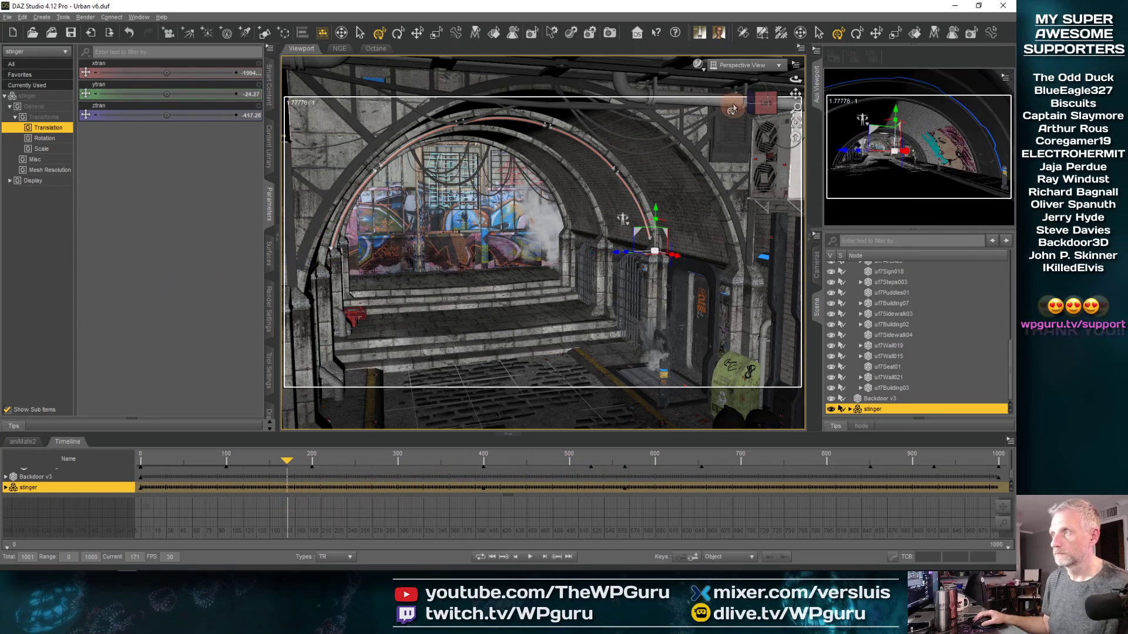
Step: View the scene through Camera and scrub the animation between about frames 200 and 700 to check the Stinger's pass
click(745, 68)
click(741, 165)
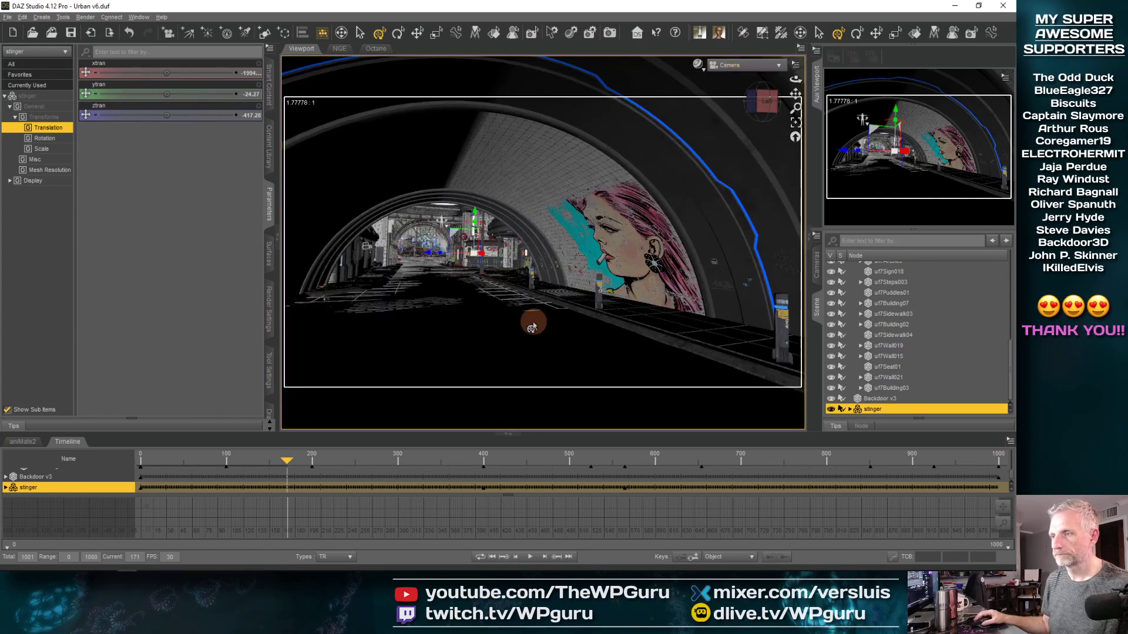
drag(287, 464, 307, 462)
click(268, 216)
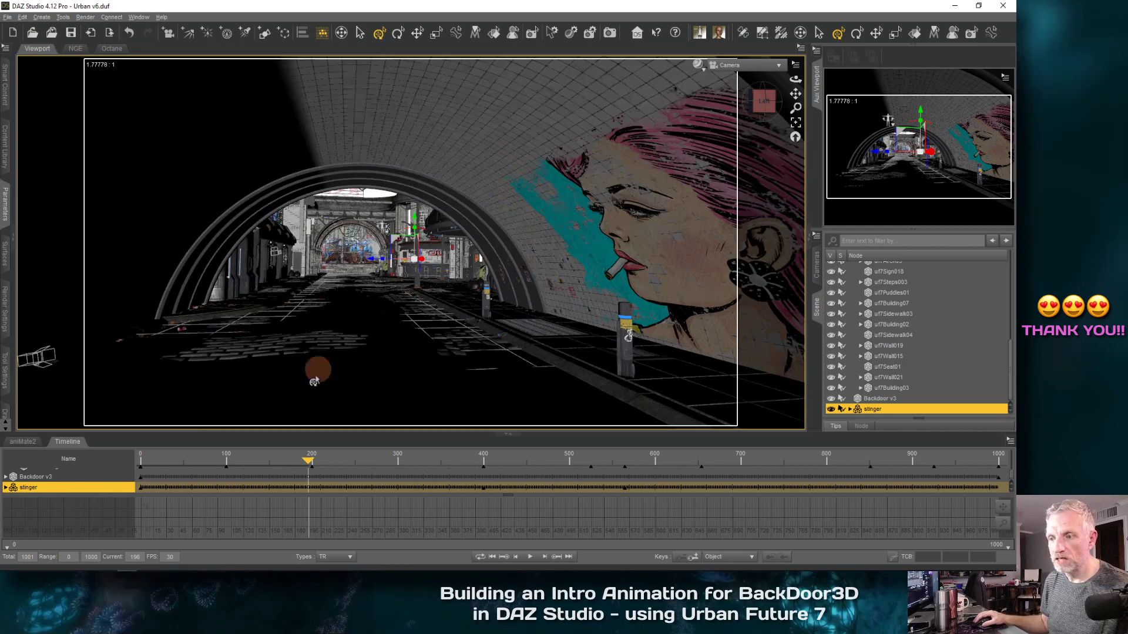
drag(306, 465, 742, 434)
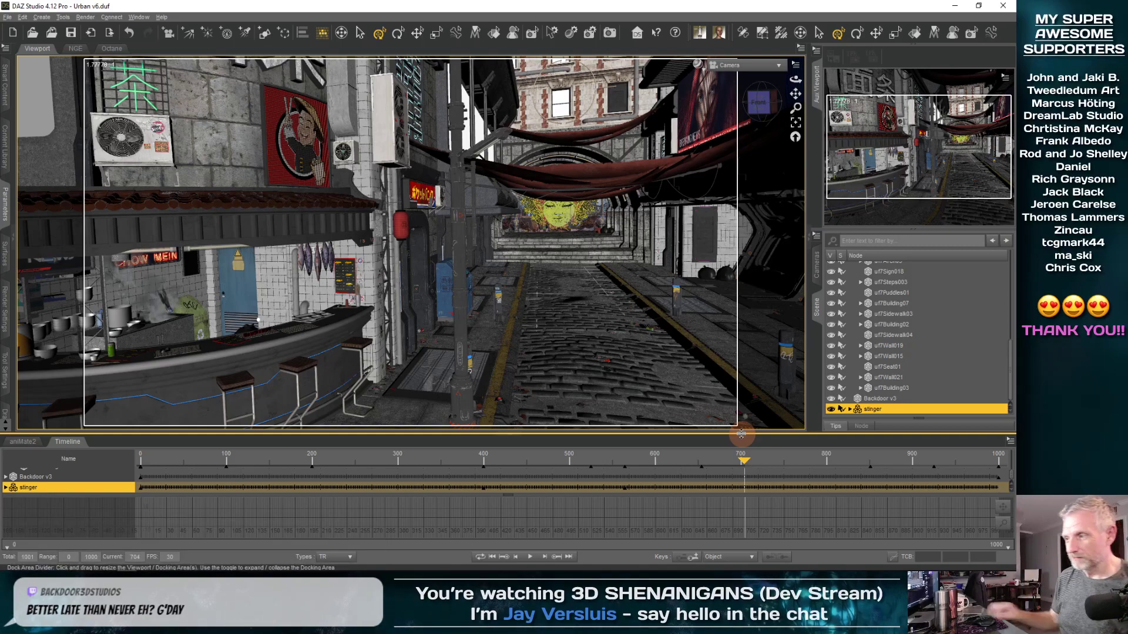
drag(745, 460, 598, 464)
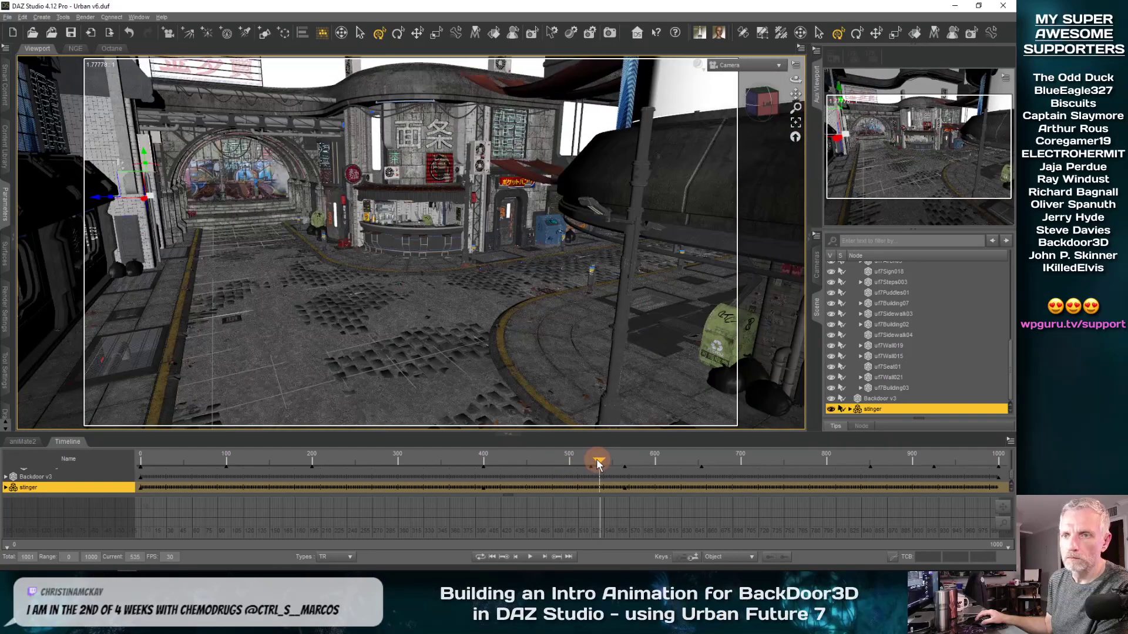
Step: Review the Stinger's material presets and its individual surfaces, including the glass surface's shader settings
click(5, 85)
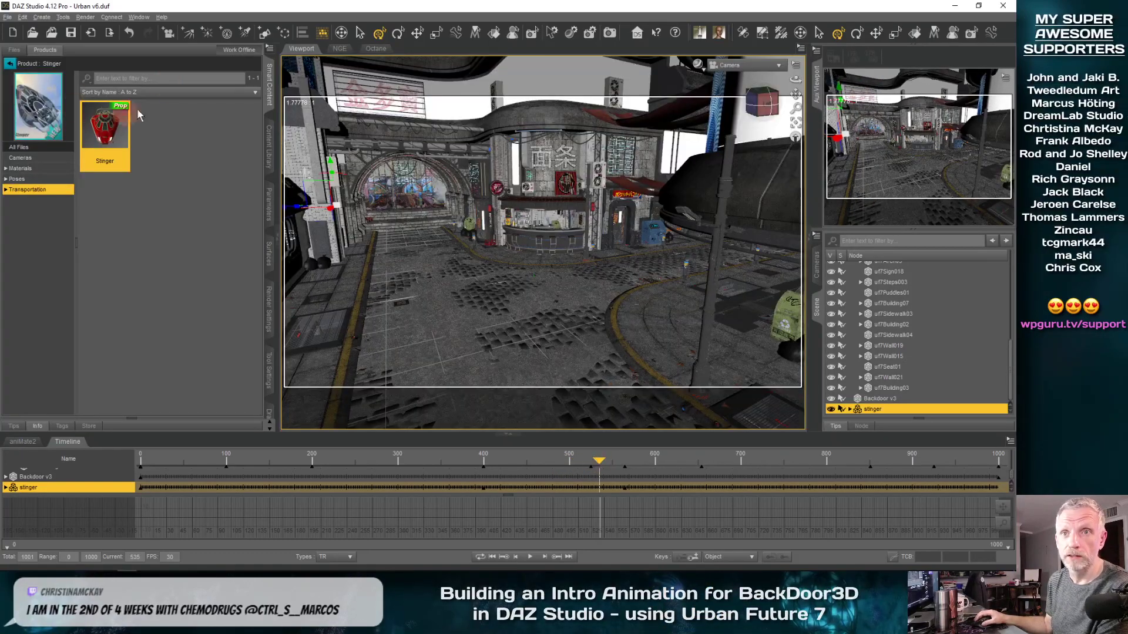
click(9, 17)
click(51, 82)
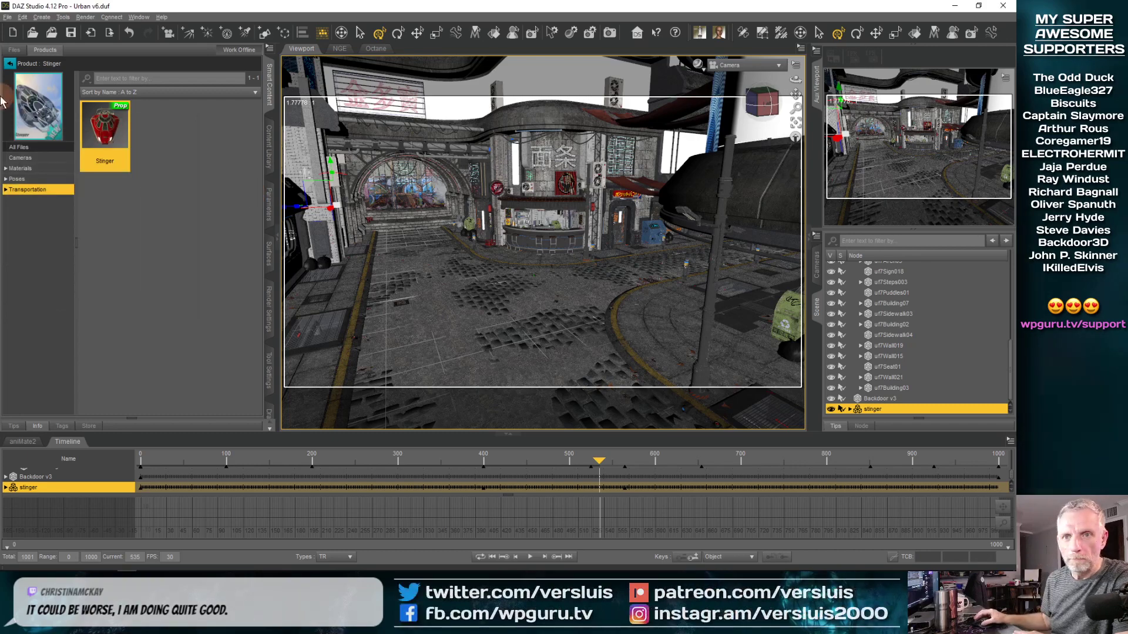
click(42, 169)
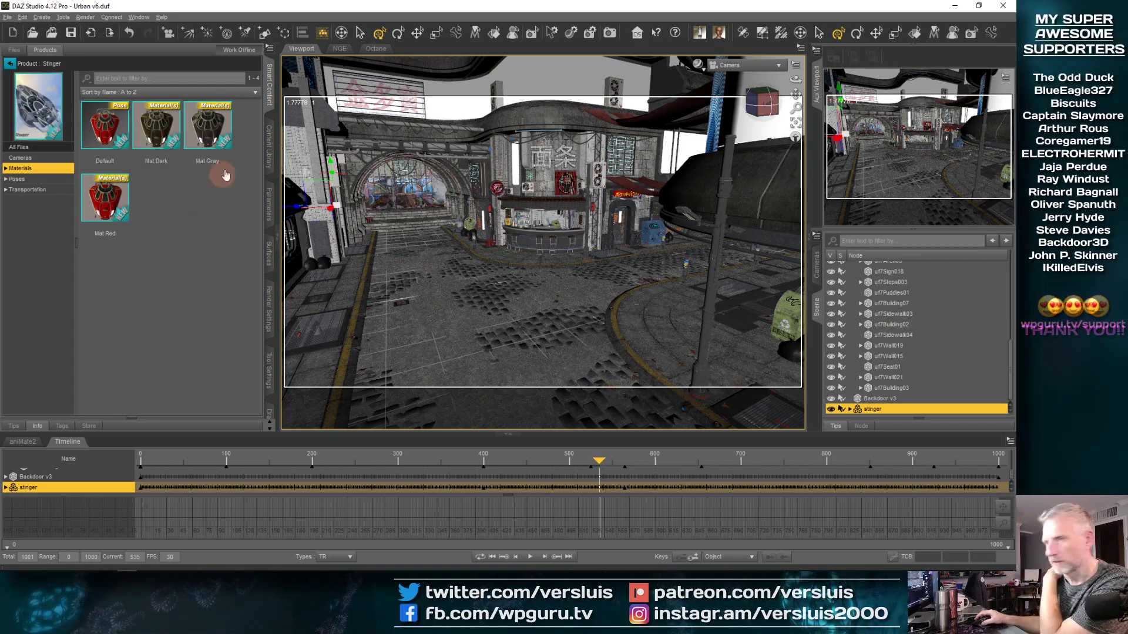
click(269, 253)
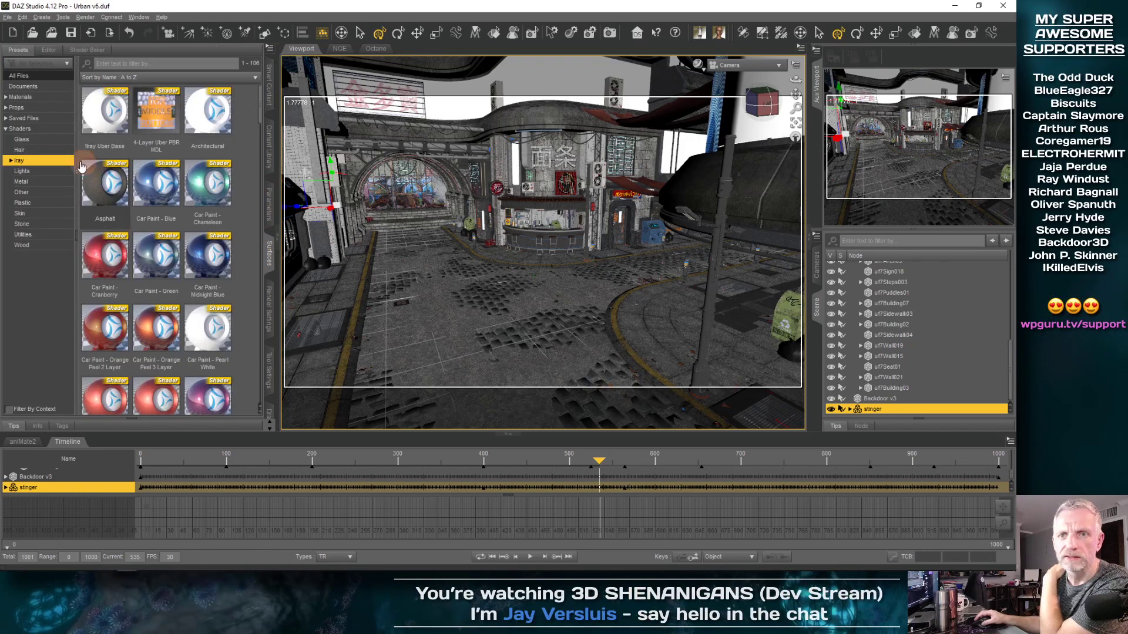
click(53, 51)
click(43, 106)
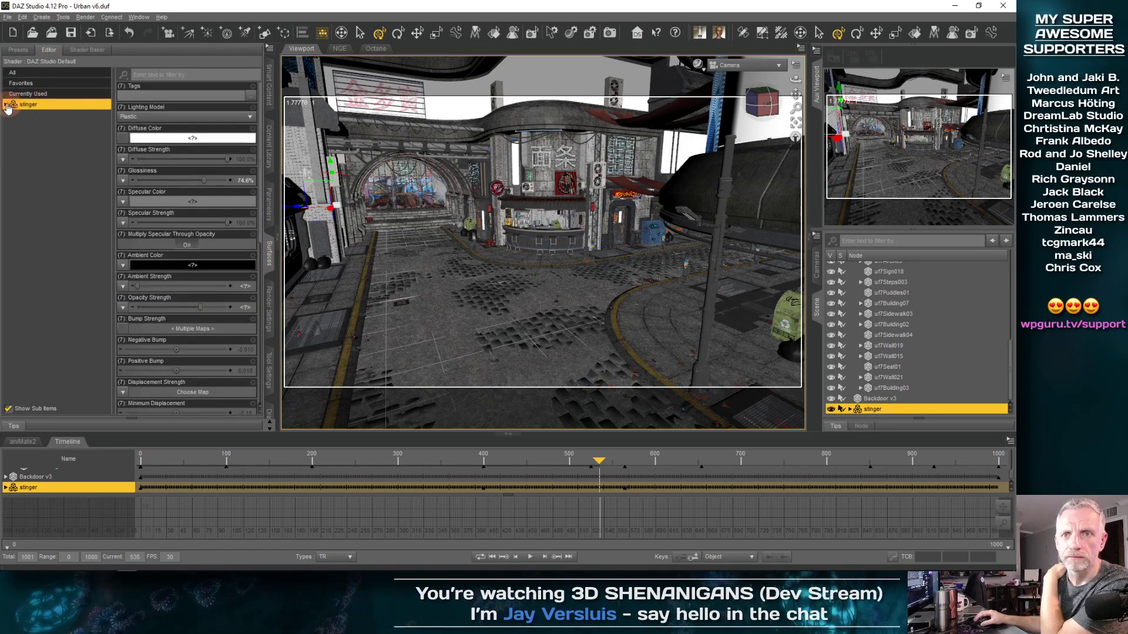
click(5, 105)
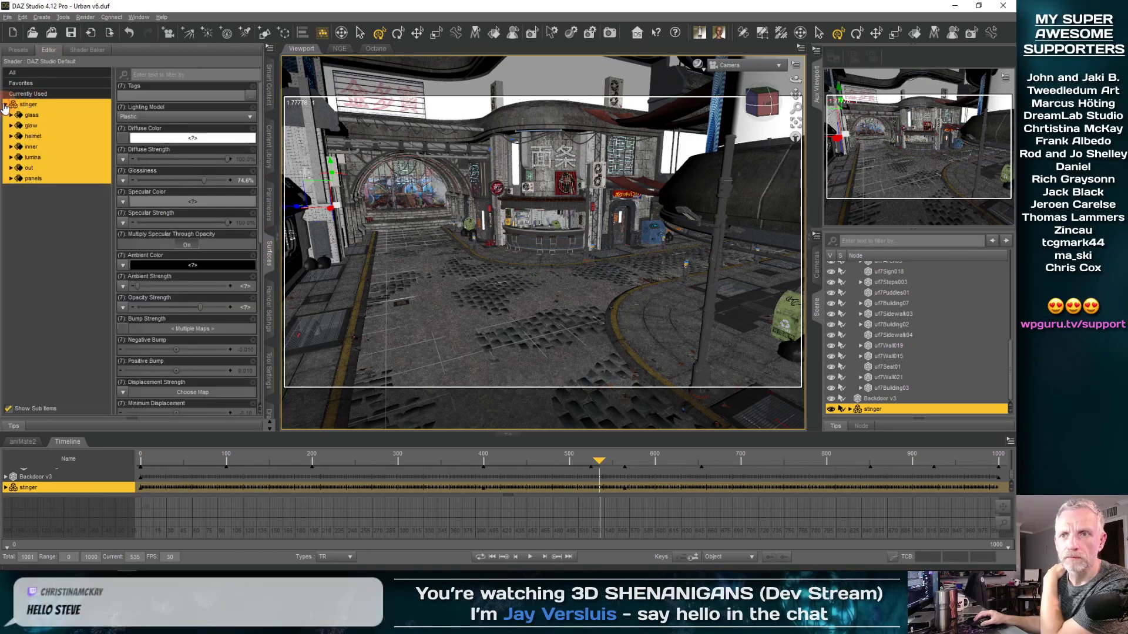
click(33, 115)
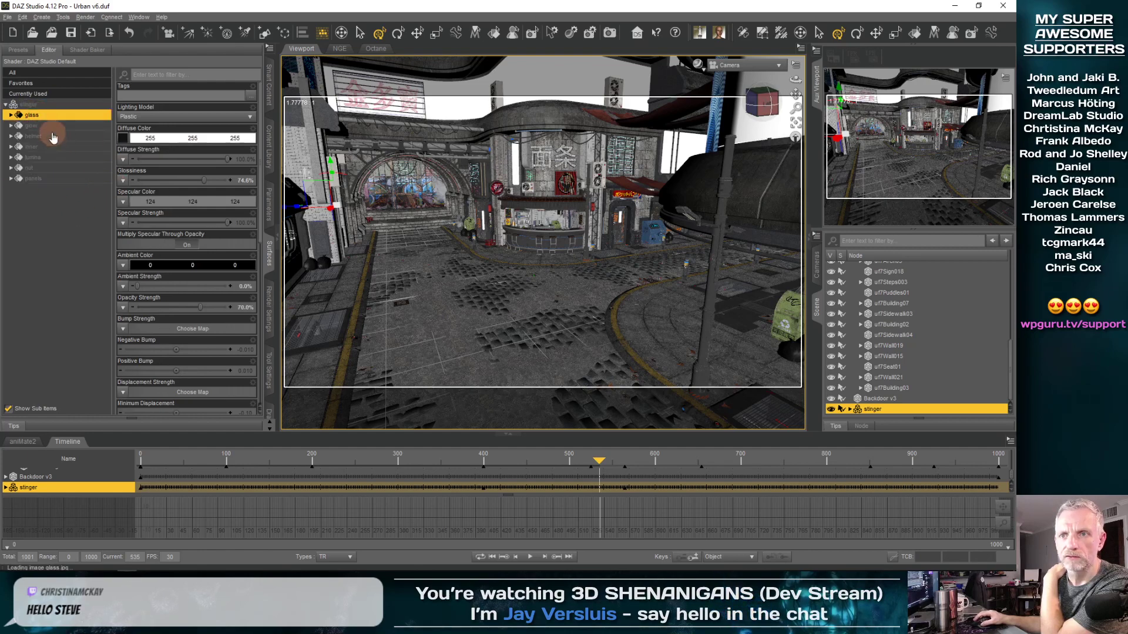
click(5, 104)
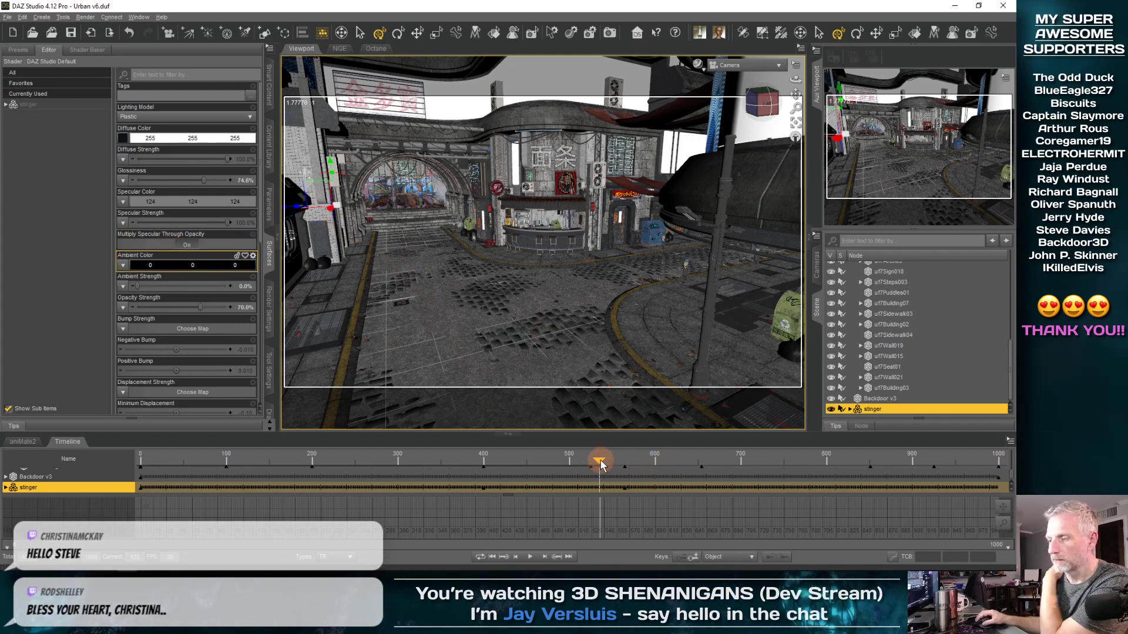
Step: Collapse the Set group in the scene hierarchy, duplicate the Stinger and select the copy
mouse_move(600, 464)
mouse_down()
mouse_move(621, 463)
mouse_move(505, 464)
mouse_move(621, 463)
mouse_move(588, 463)
mouse_up()
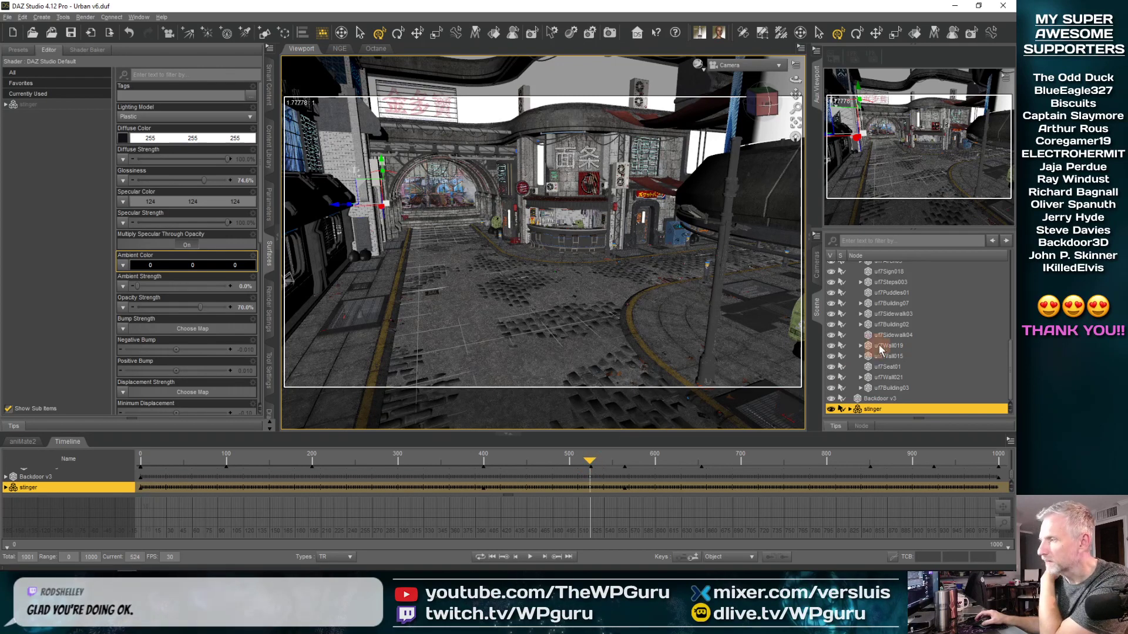
scroll(896, 346, up, 5)
scroll(897, 342, up, 2)
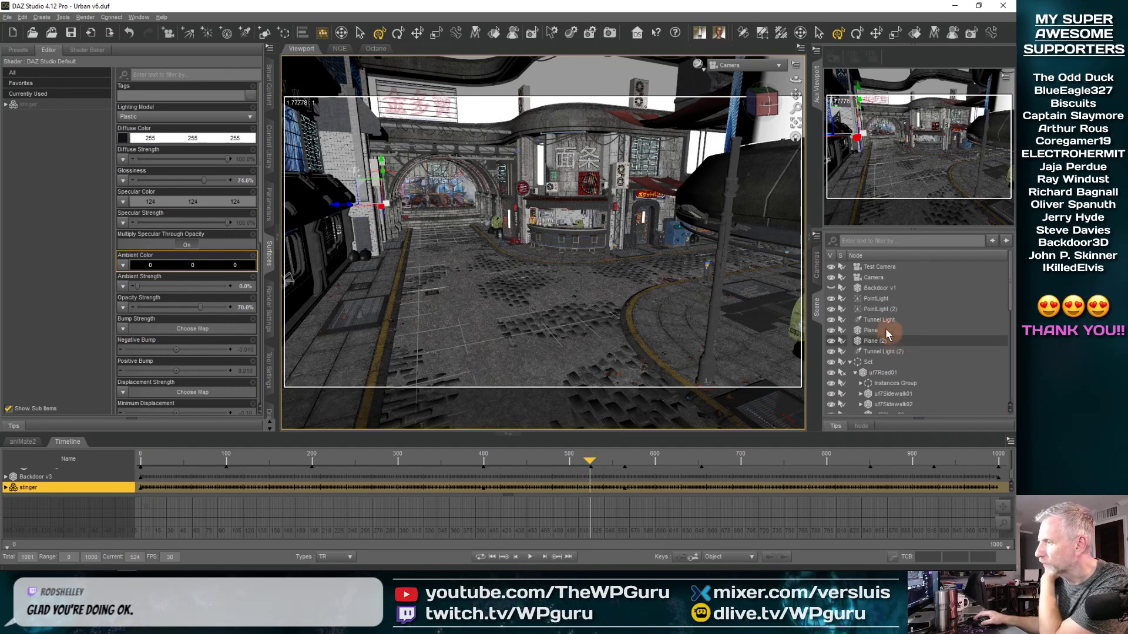
click(850, 363)
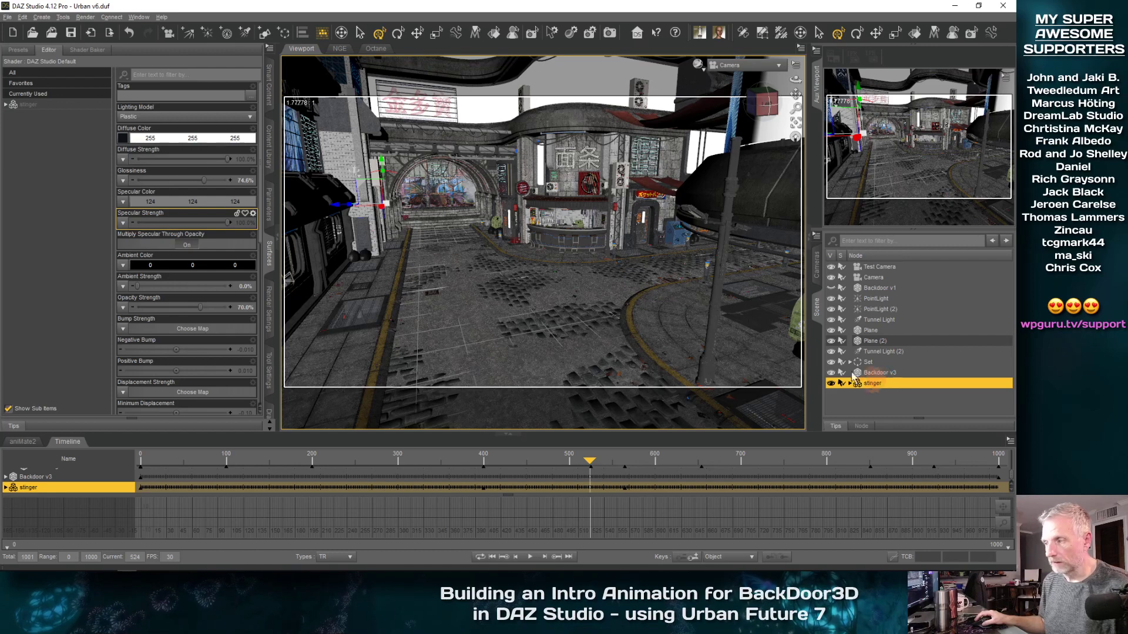
click(24, 17)
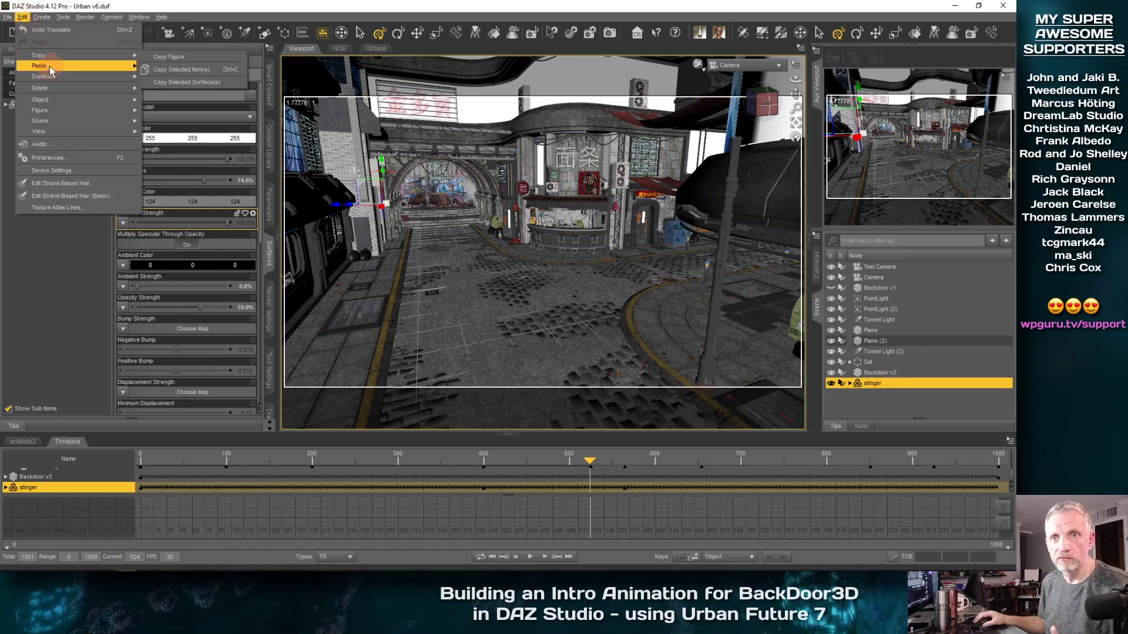
click(204, 88)
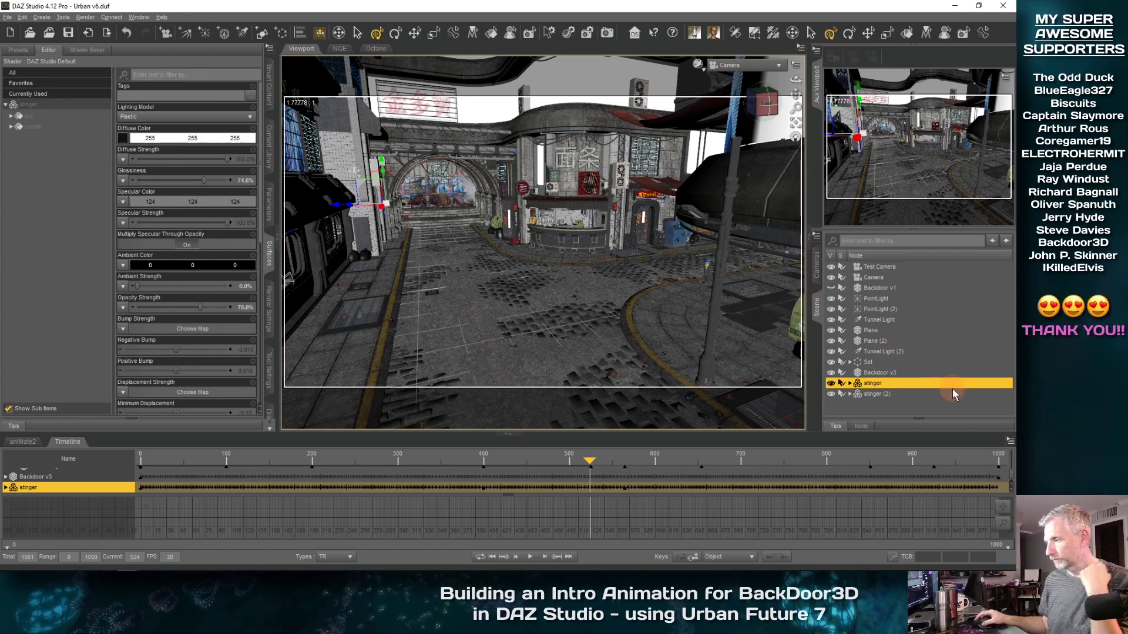
click(886, 394)
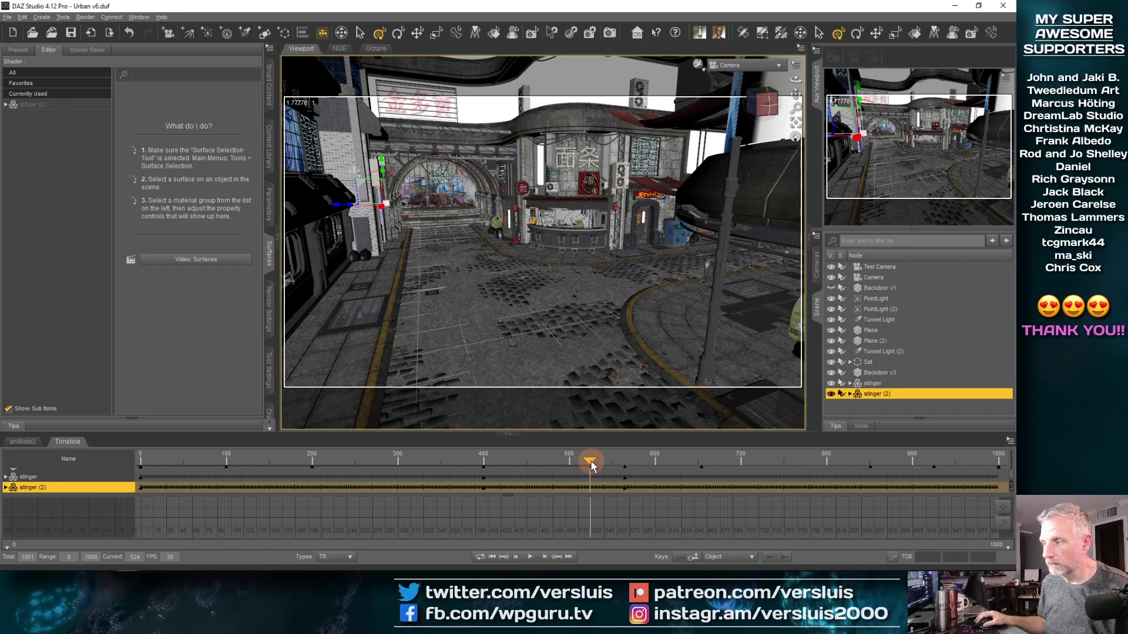
Step: View the tunnel in Perspective View and scrub back from about frame 525 to check the duplicate's position
mouse_move(590, 464)
mouse_down()
mouse_move(539, 460)
mouse_move(591, 461)
mouse_up()
click(753, 67)
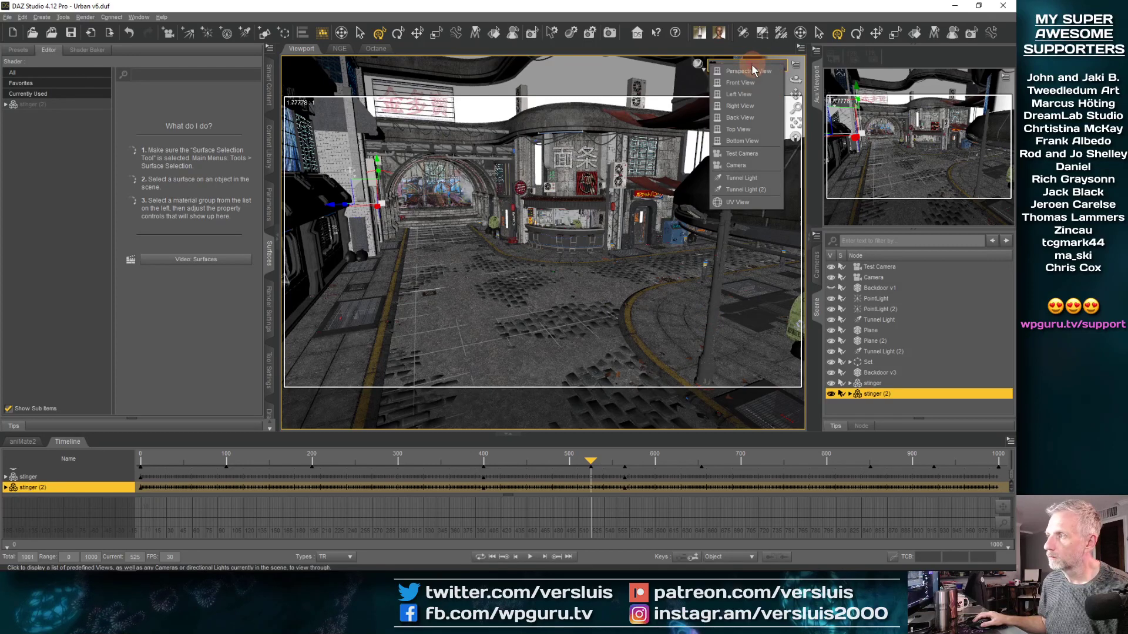
click(755, 71)
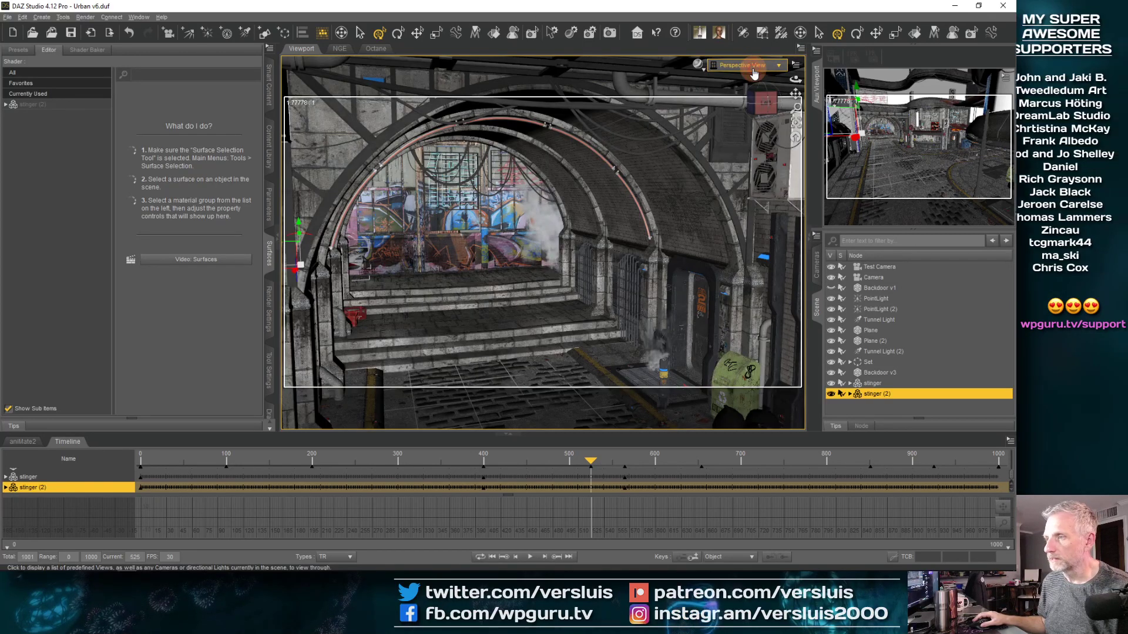
click(574, 463)
drag(573, 462, 537, 457)
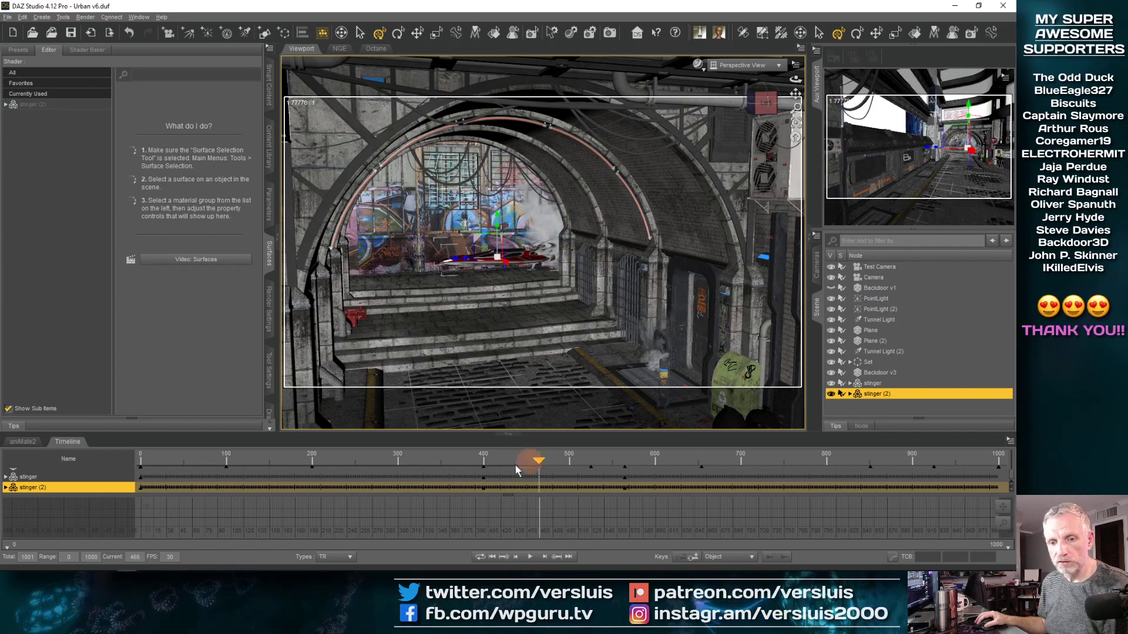
Step: Enlarge the timeline, expand the duplicate Stinger's tracks to expose its keyframes, and scrub through its pass
click(6, 487)
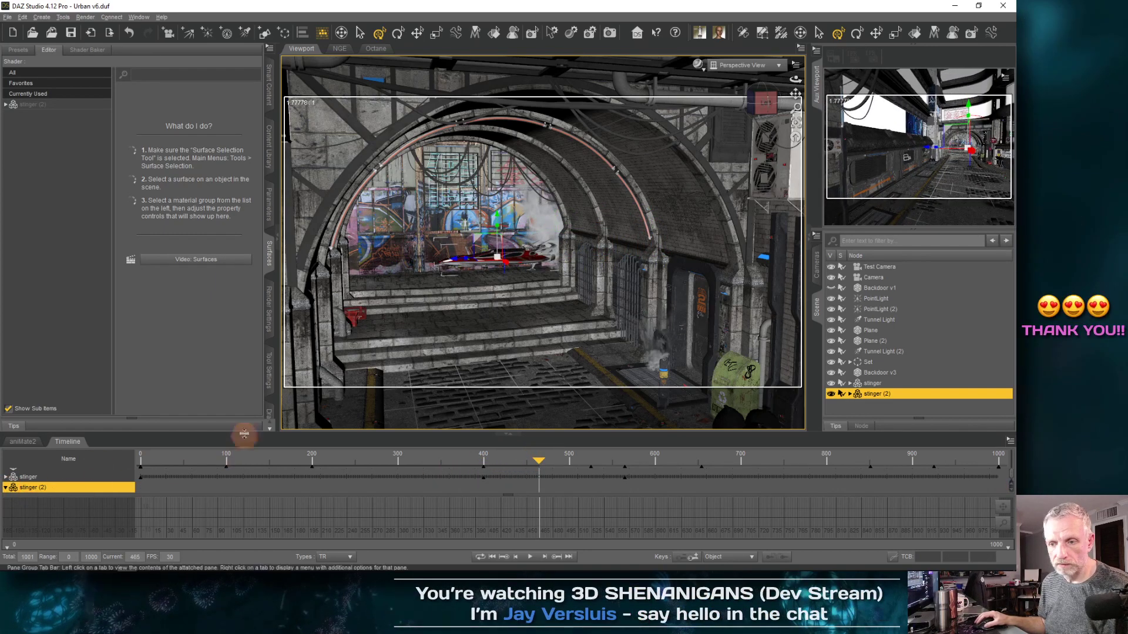
drag(248, 433, 262, 274)
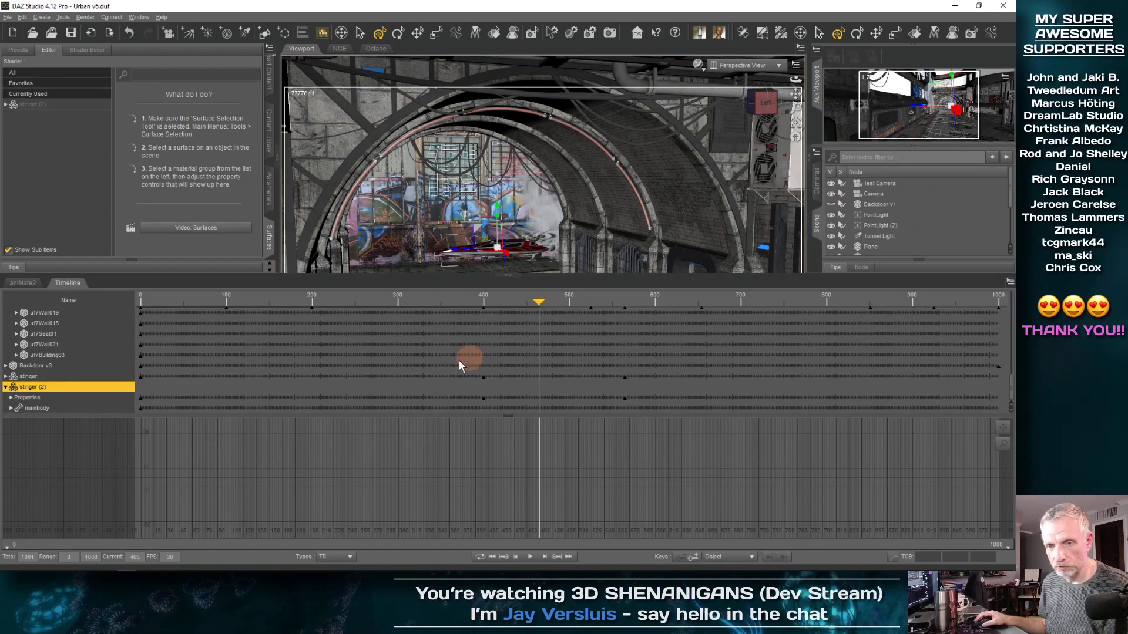
scroll(93, 343, up, 3)
scroll(92, 343, down, 5)
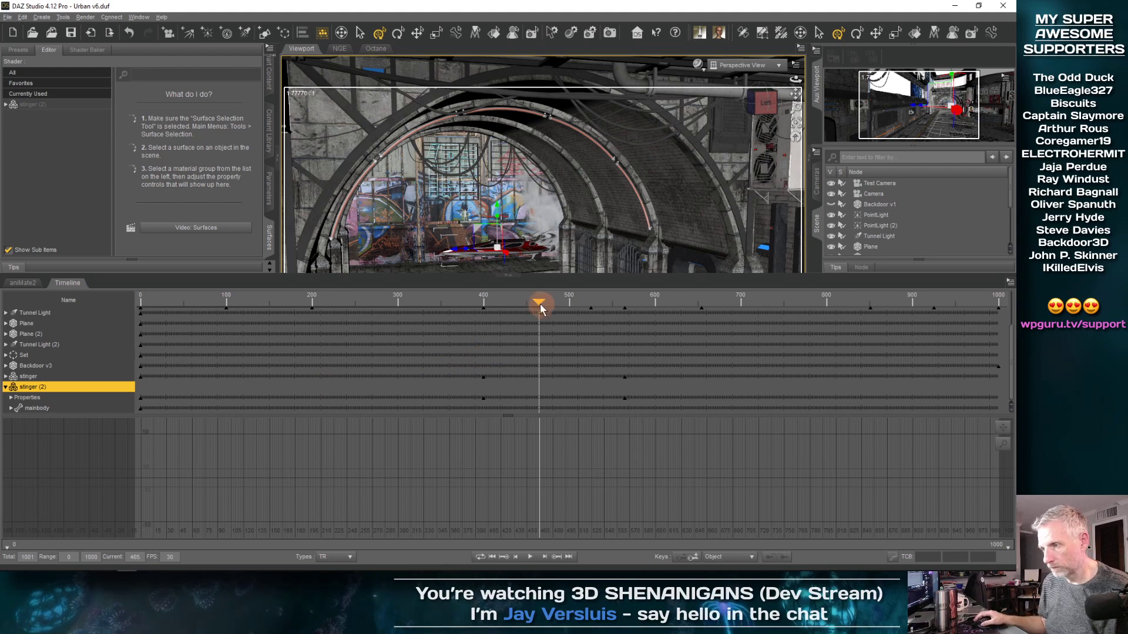
drag(538, 303, 635, 309)
click(518, 310)
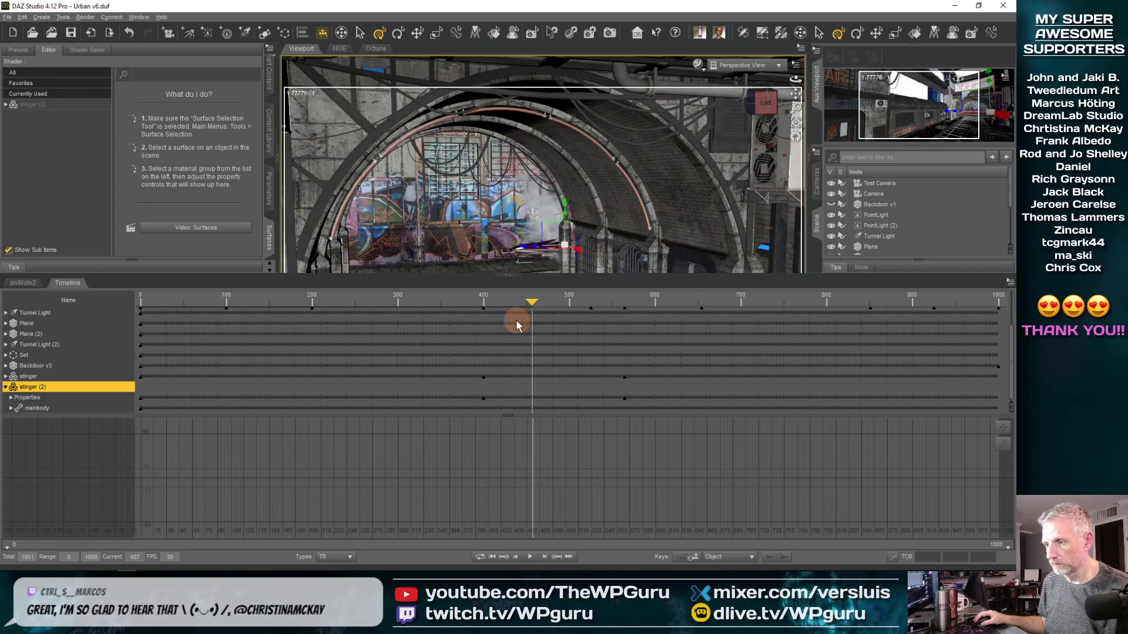
drag(472, 371, 649, 406)
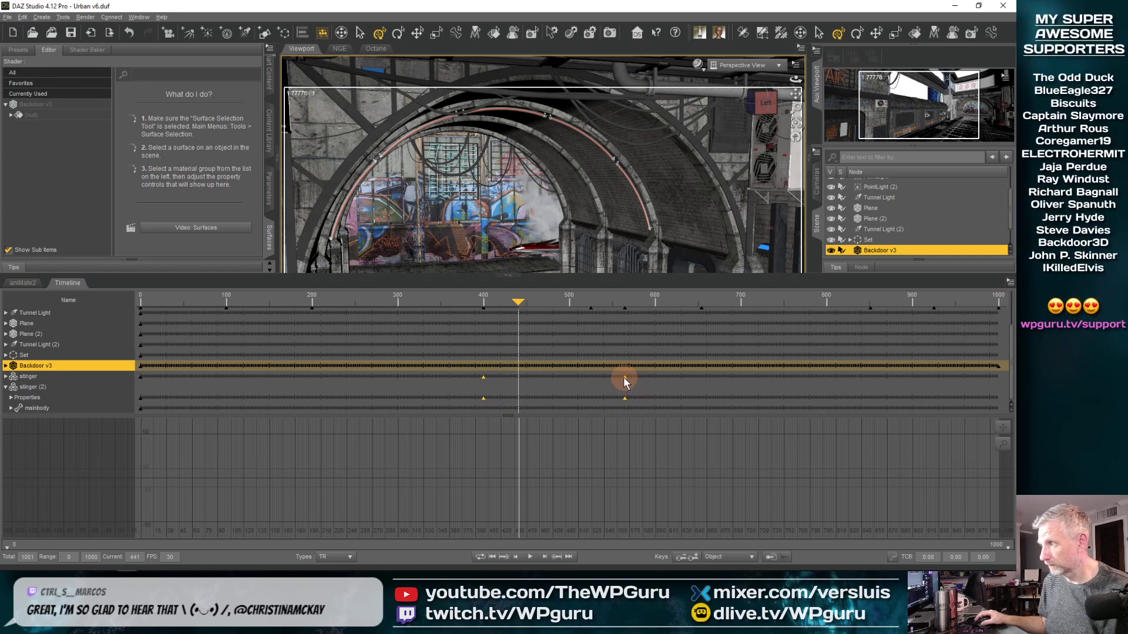
scroll(928, 199, down, 1)
click(875, 250)
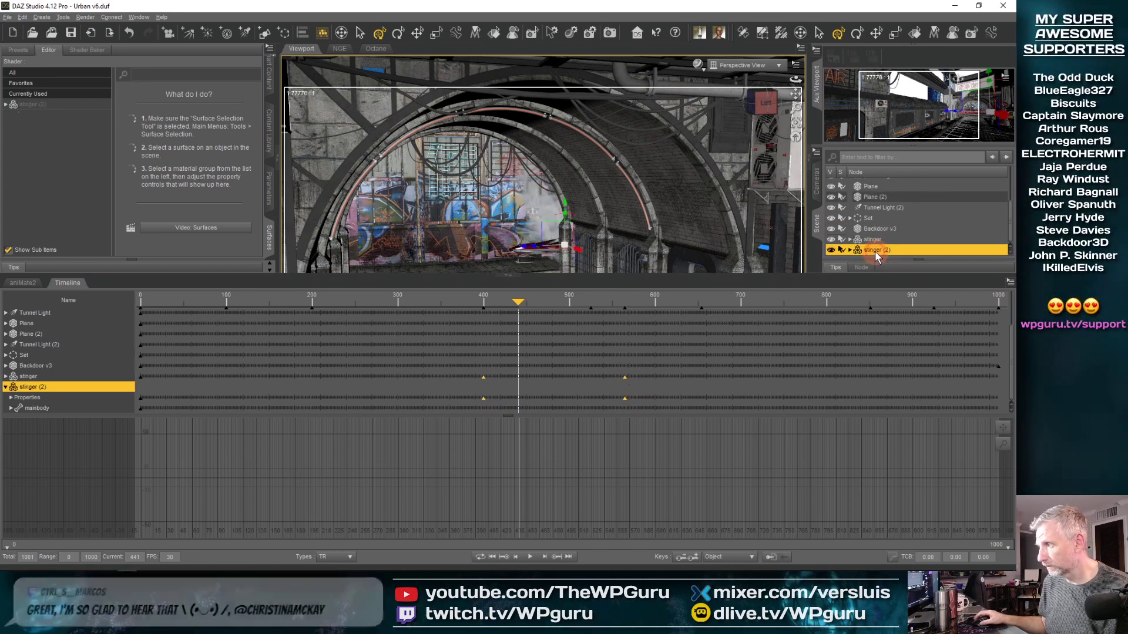
drag(483, 378, 634, 375)
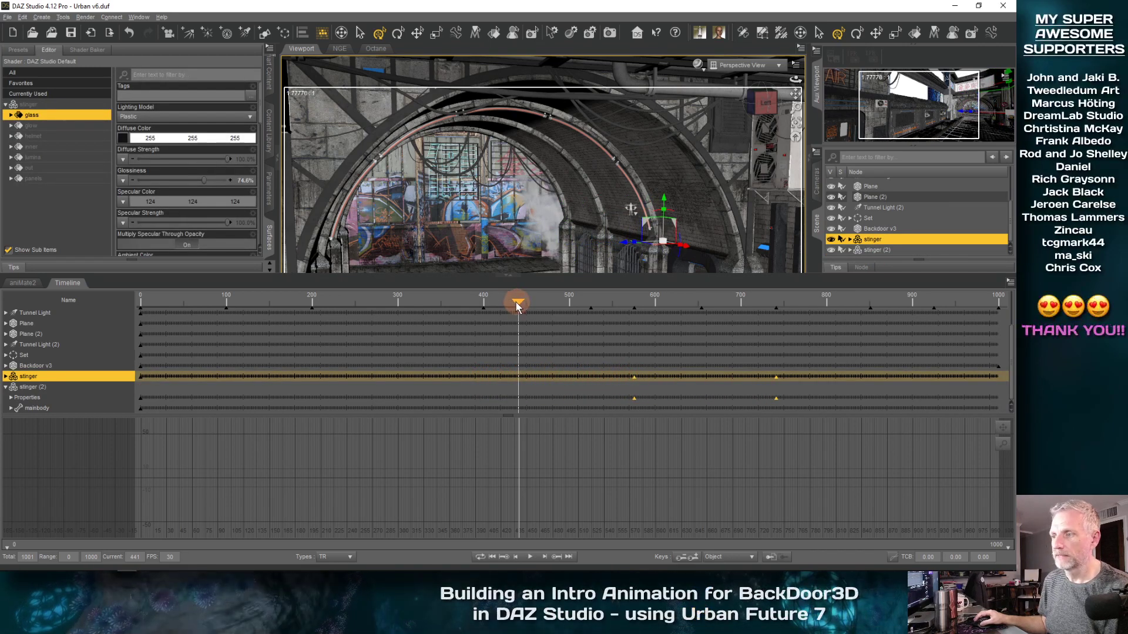
drag(511, 303, 526, 331)
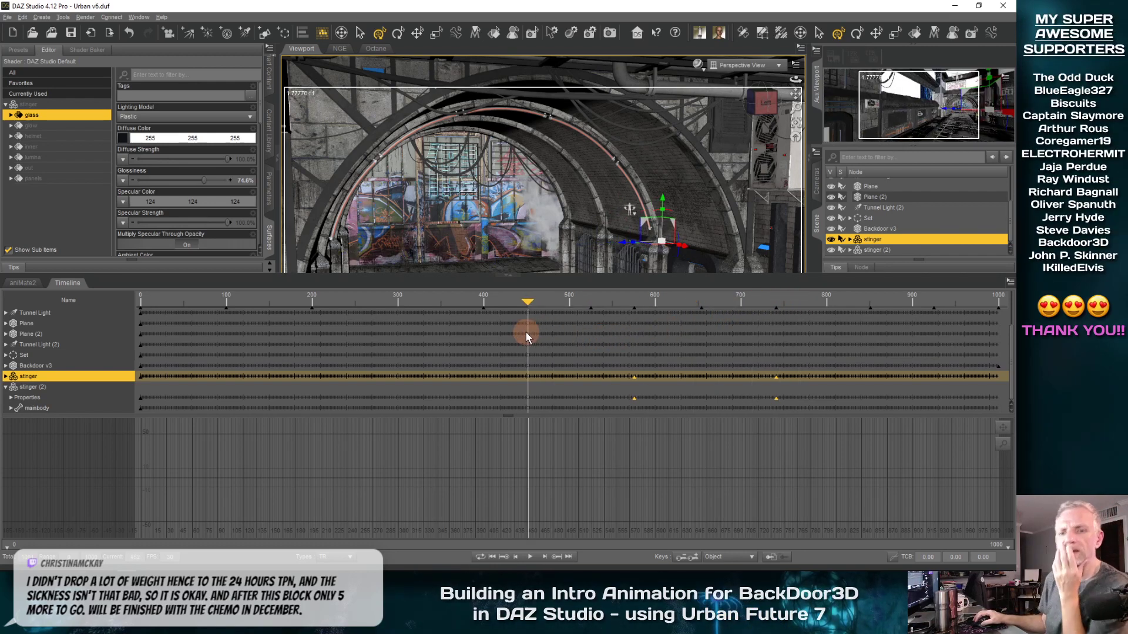
key(ctrl+z)
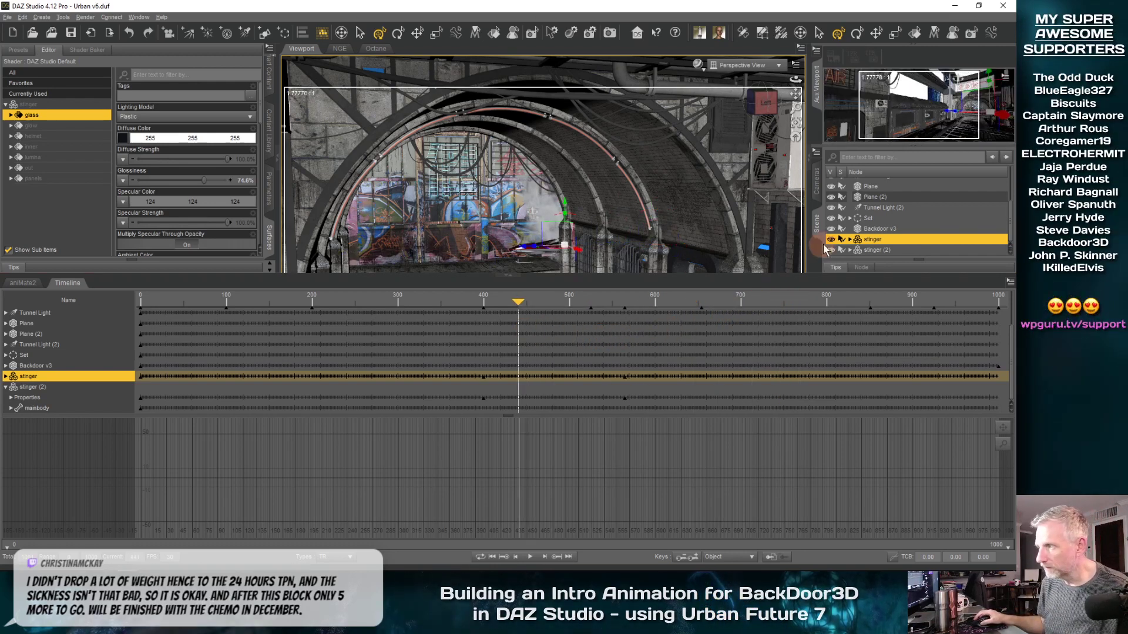
Step: Shift only the duplicate Stinger's two motion keyframes to about frames 518 and 683 so it passes after the first one
click(72, 388)
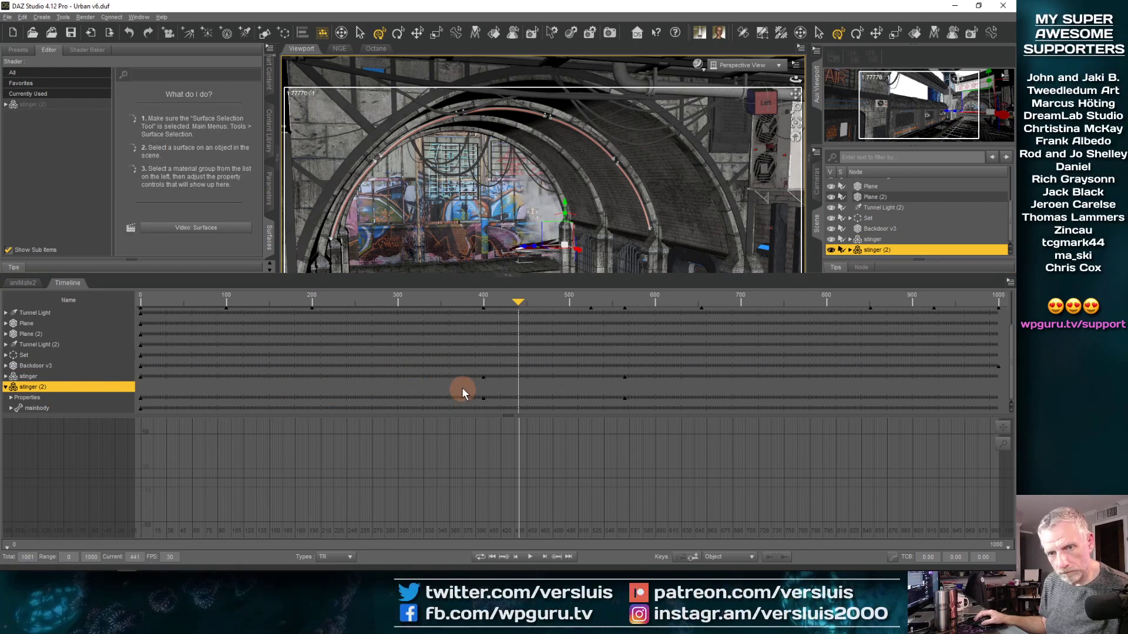
drag(462, 388, 686, 396)
click(520, 306)
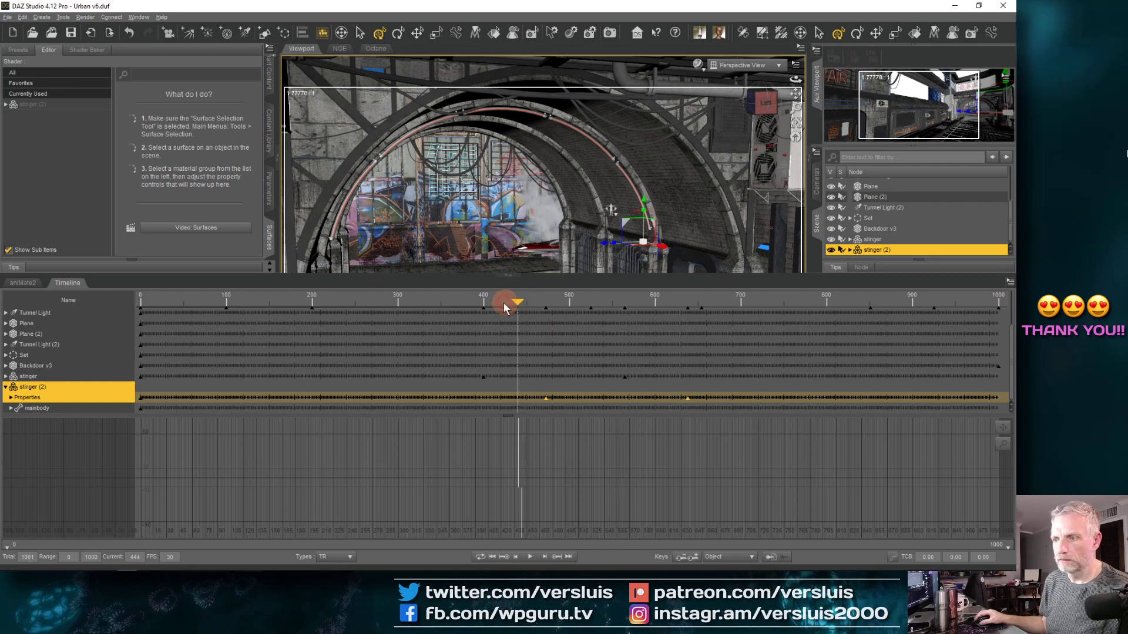
drag(504, 306, 586, 308)
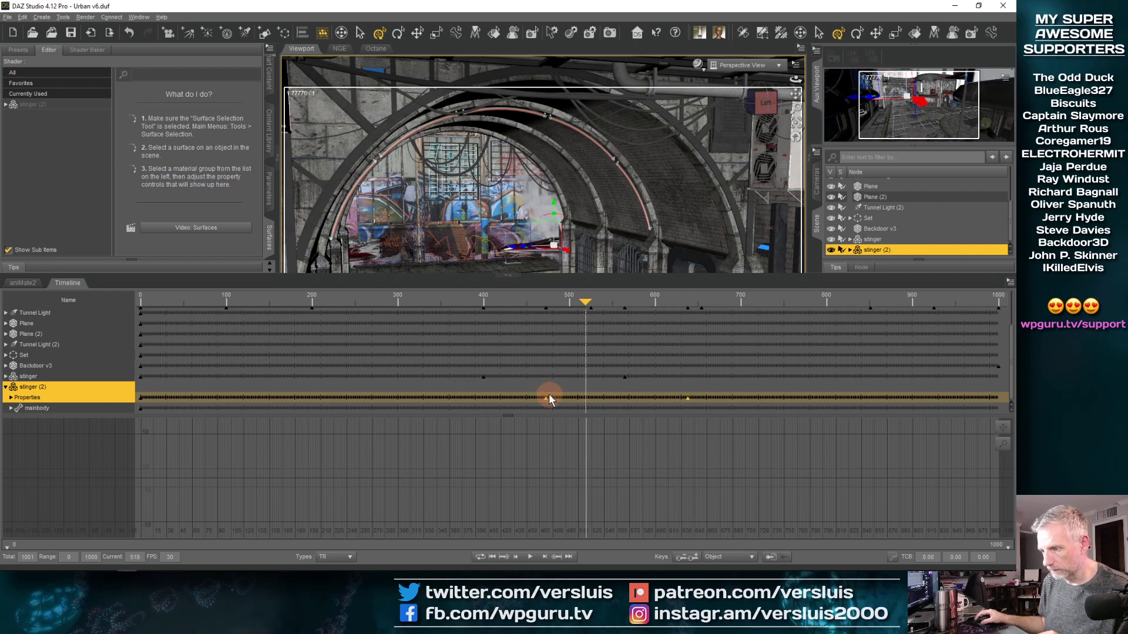
drag(545, 397, 585, 401)
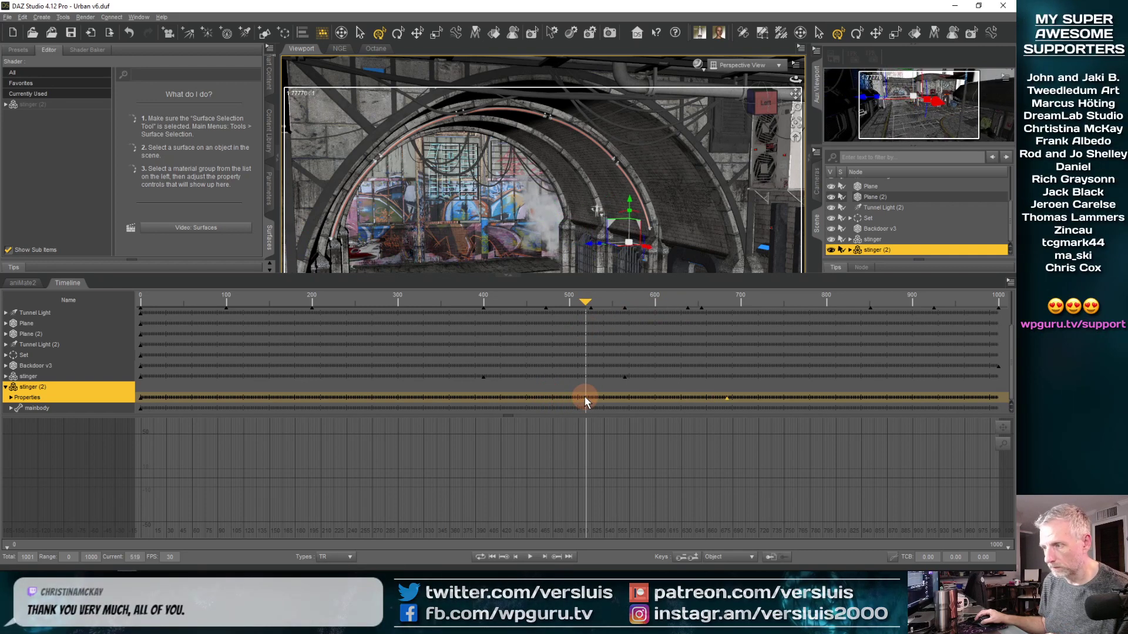
drag(587, 311, 638, 333)
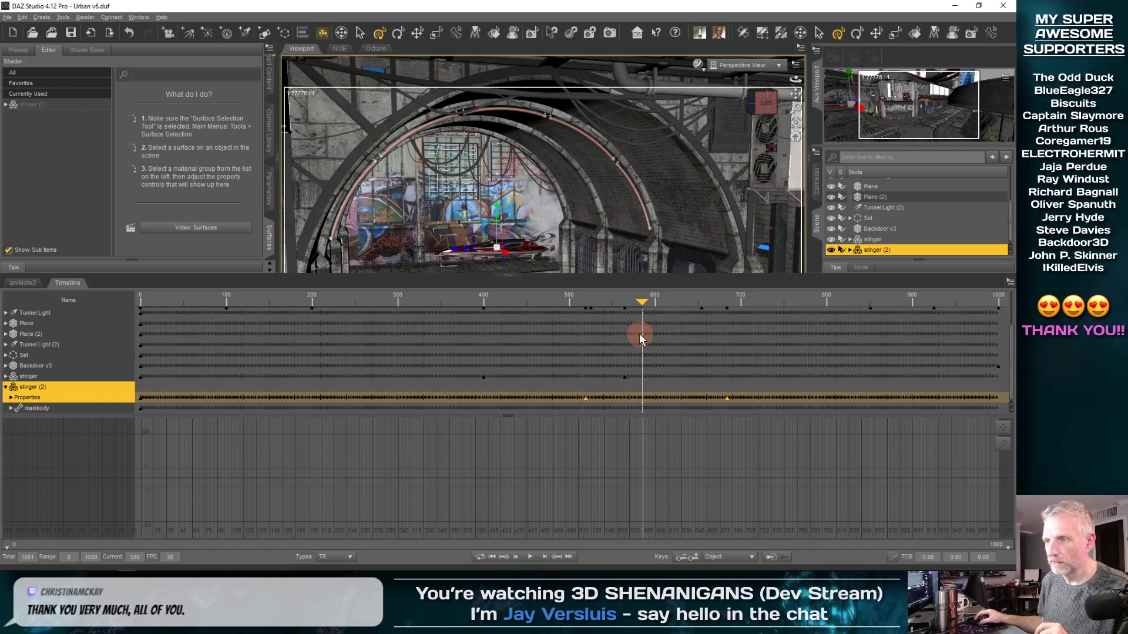
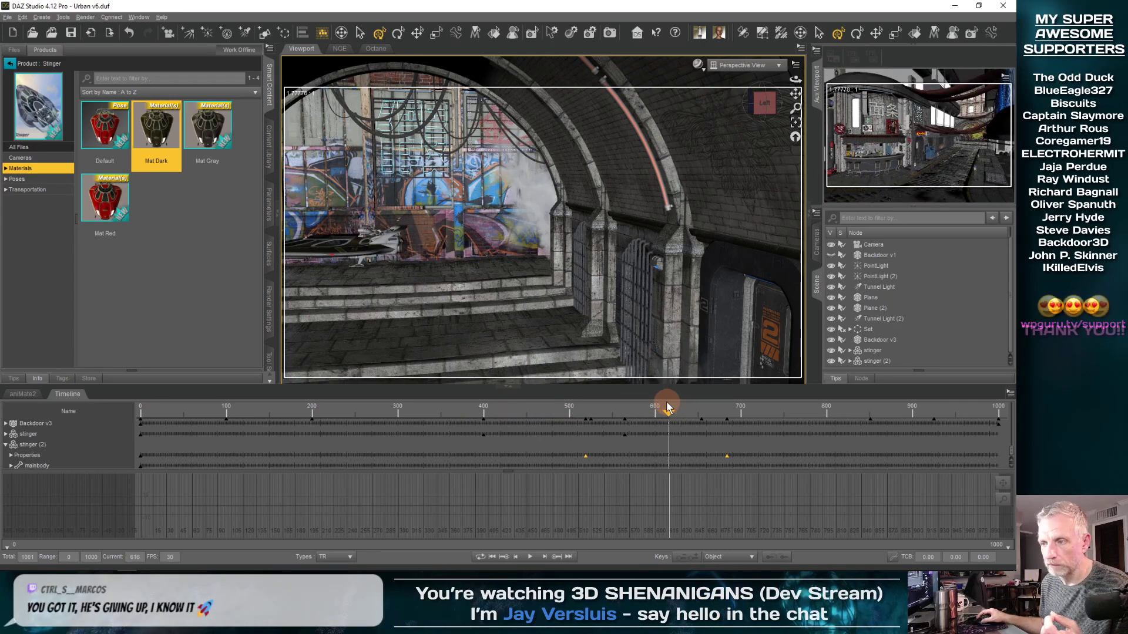
Step: Scrub the tunnel view from about frame 384 to 539 to check the timing of both Stingers' passes
click(468, 468)
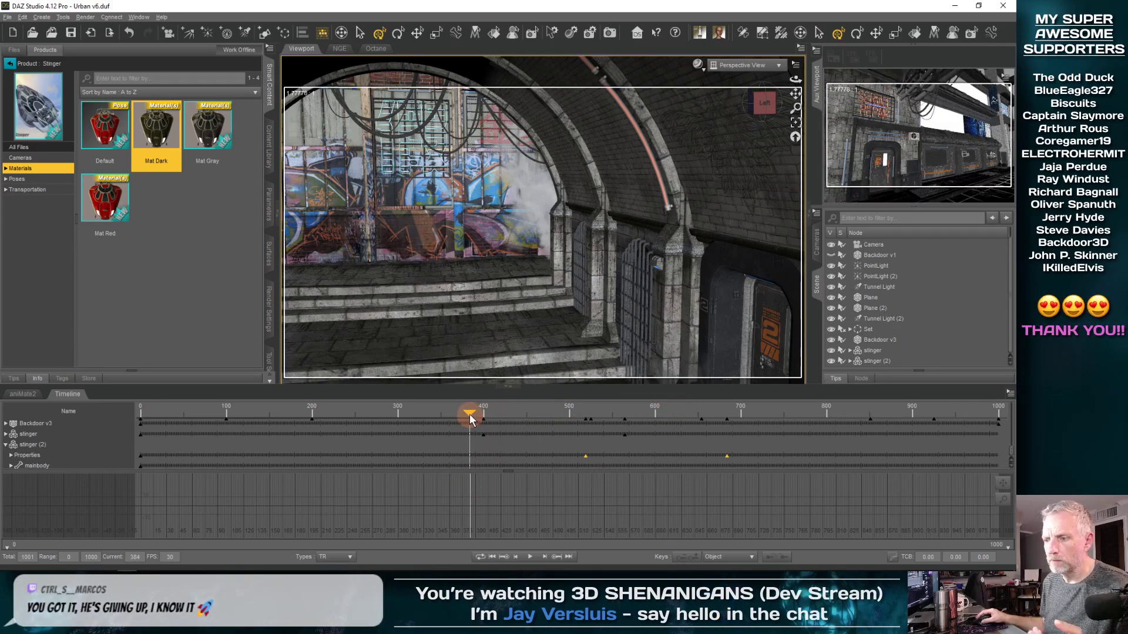
drag(470, 414, 602, 412)
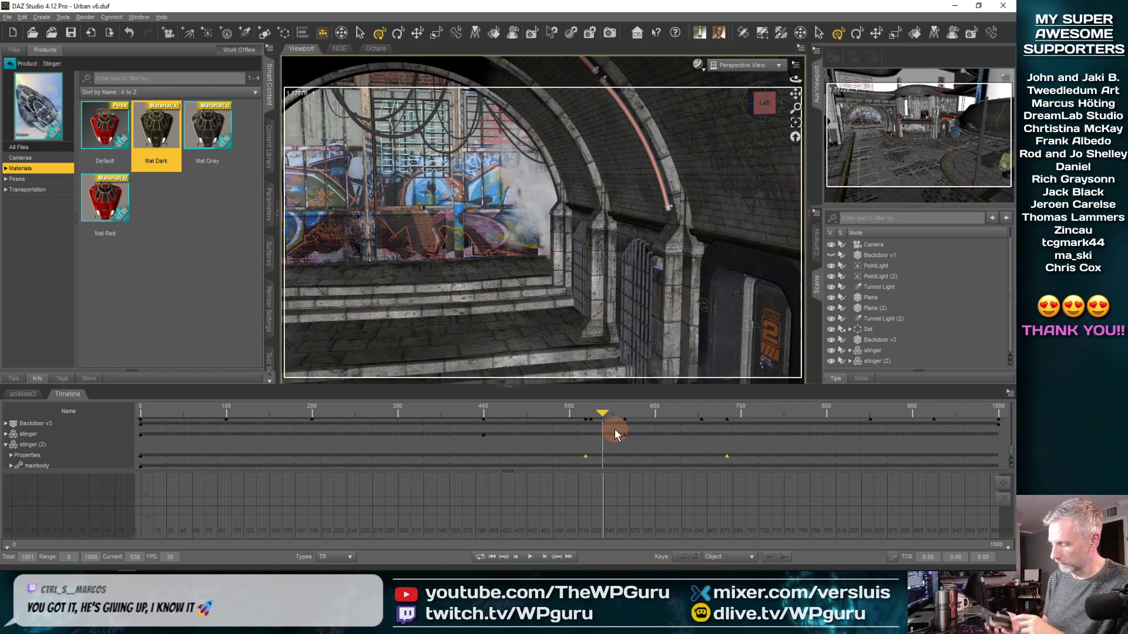
mouse_move(629, 570)
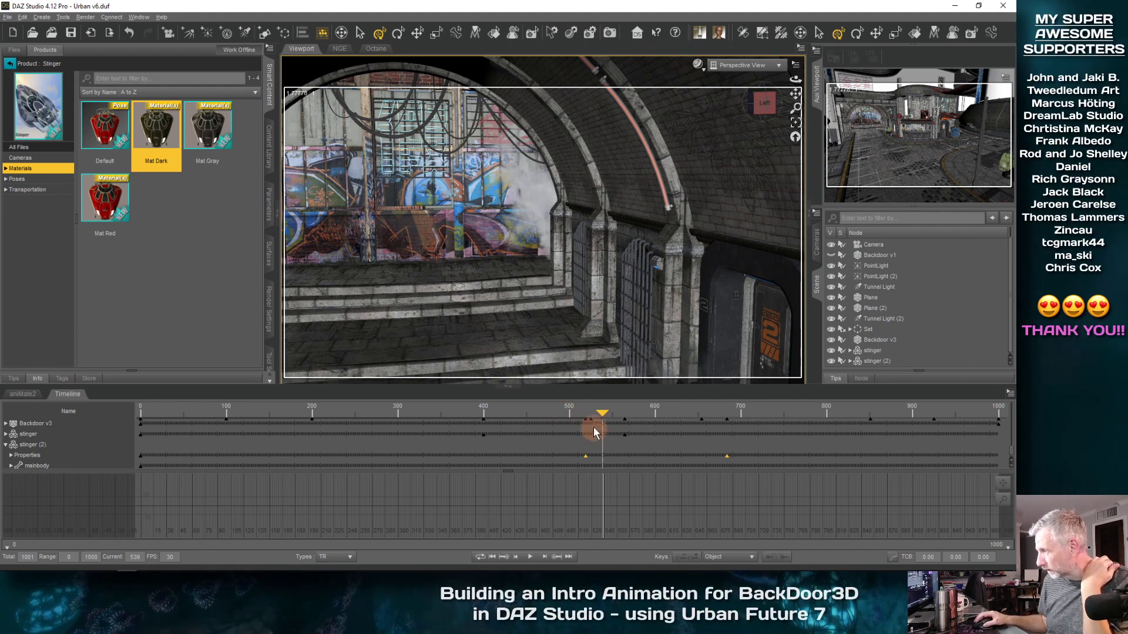
Step: View the scene through Camera in an enlarged viewport and scrub from about frame 508 to 555 to check the Stingers' timing
drag(604, 430, 574, 448)
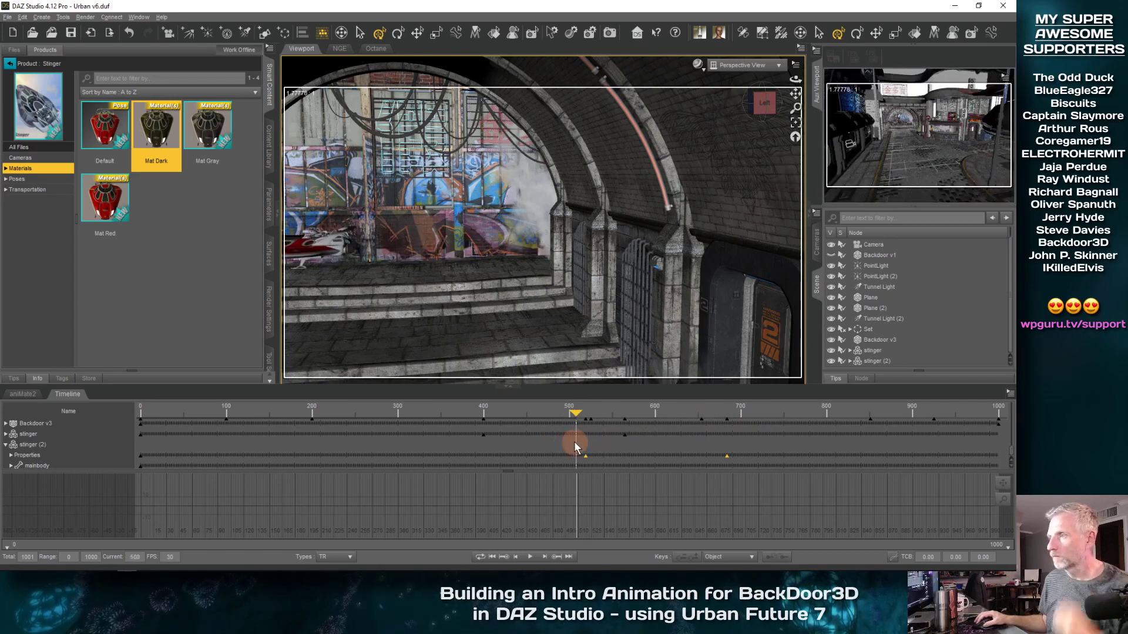
click(750, 69)
click(740, 166)
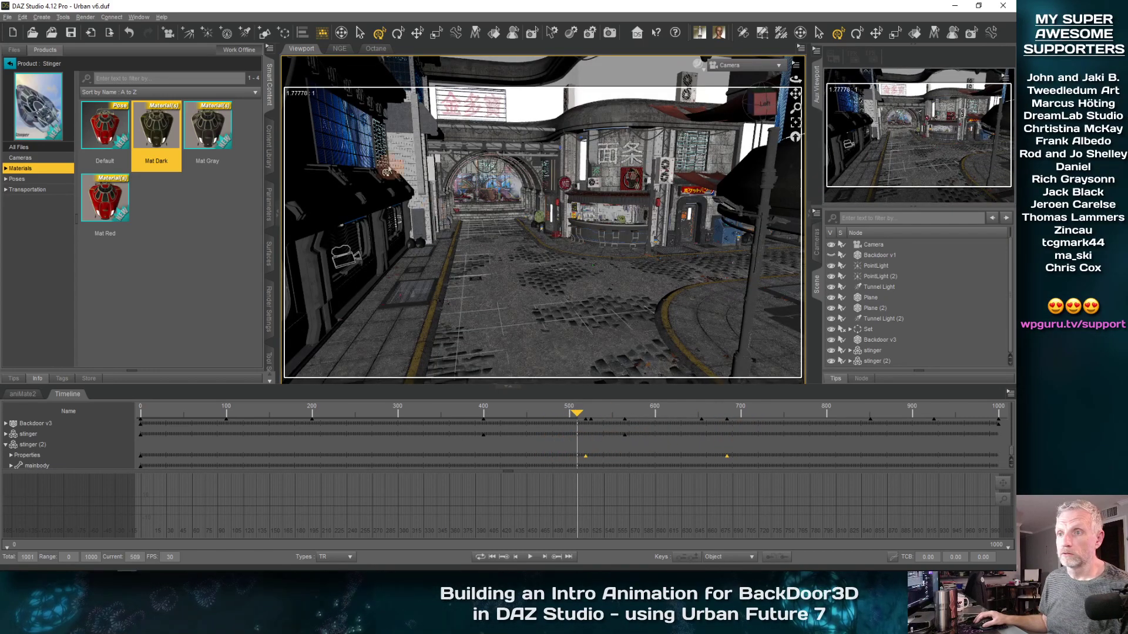
click(272, 94)
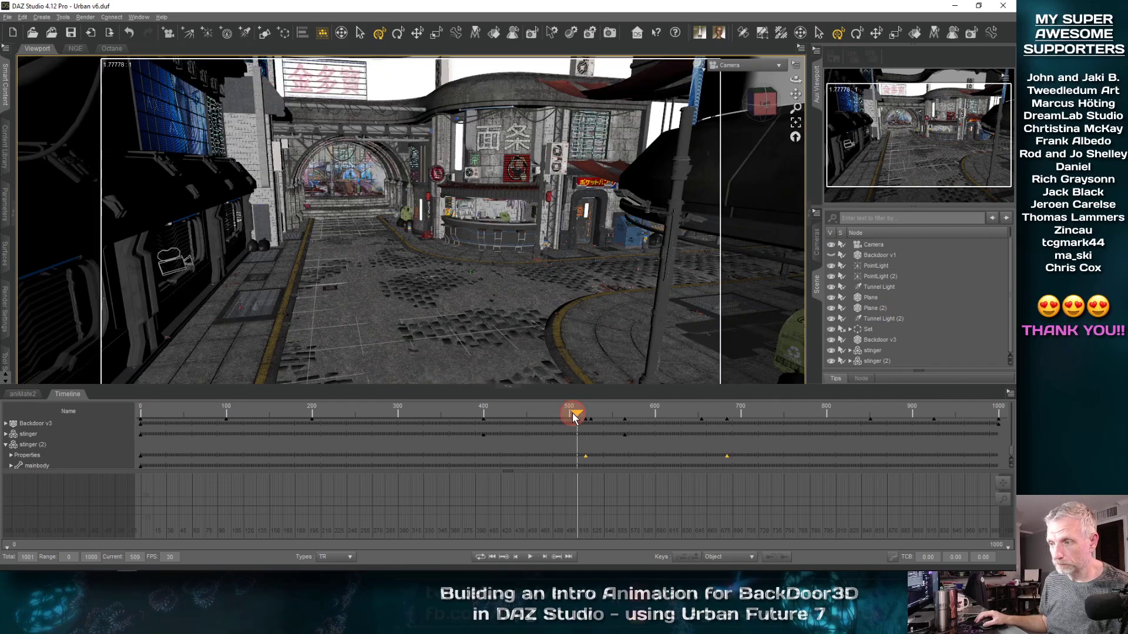
drag(574, 417, 614, 393)
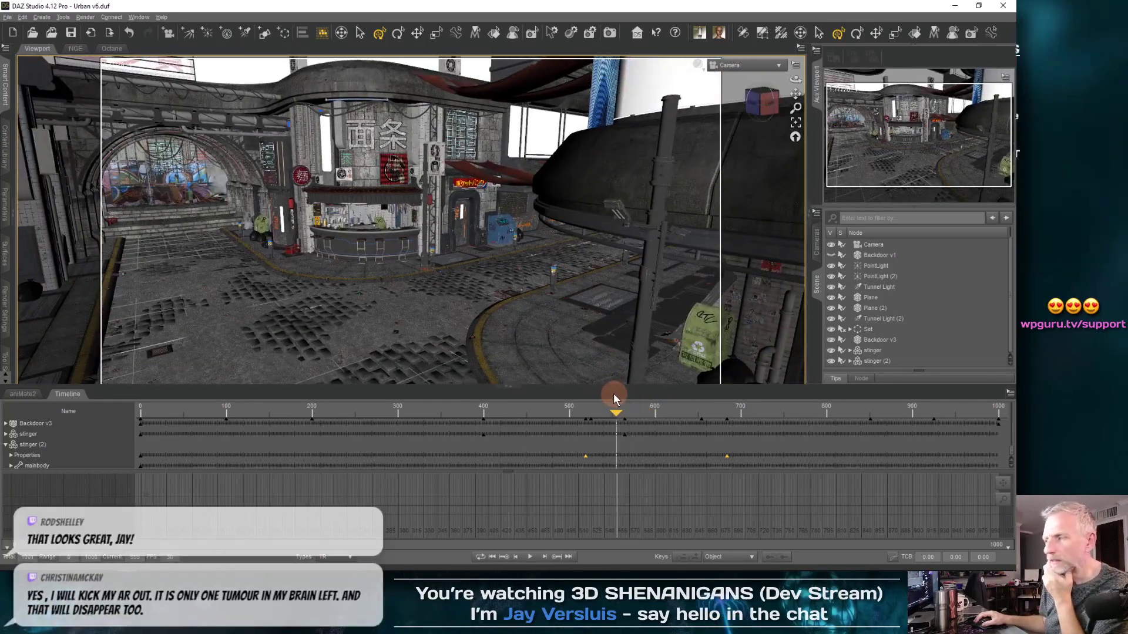
Step: Shift the duplicate Stinger's two motion keyframes to about frames 485 and 650 and scrub ahead to about frame 675
scroll(482, 441, down, 1)
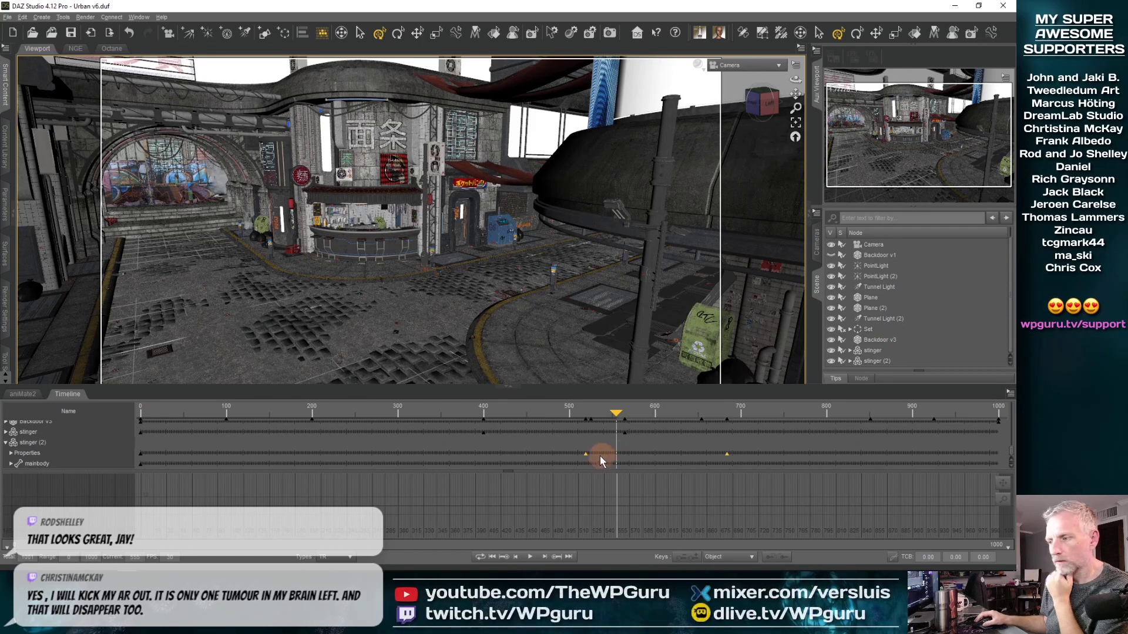
drag(585, 453, 565, 455)
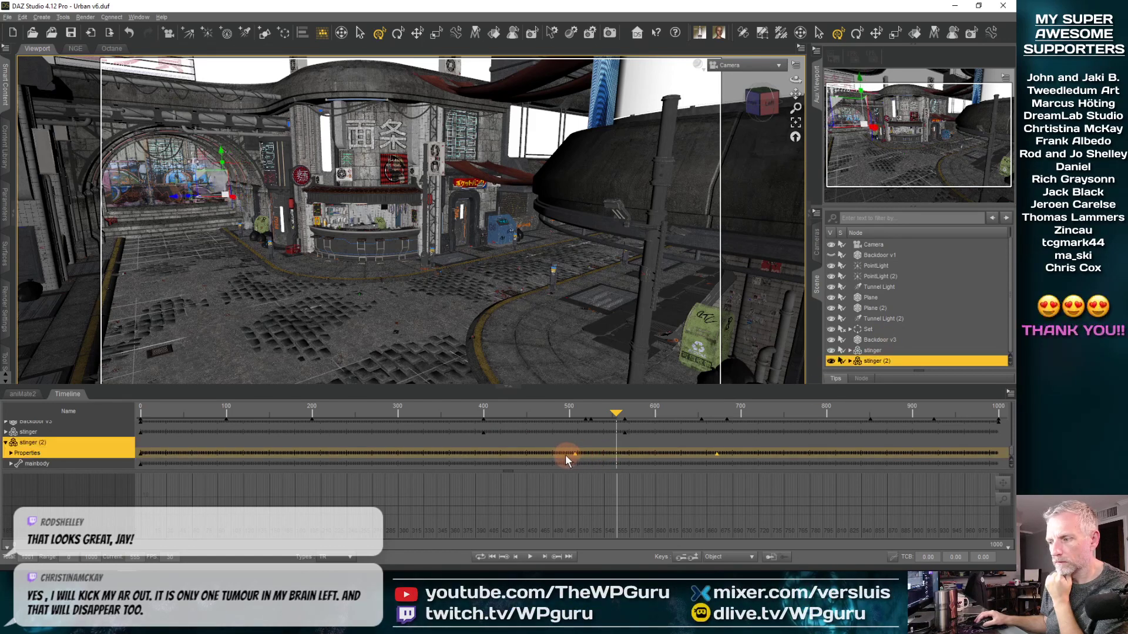
drag(608, 417, 710, 406)
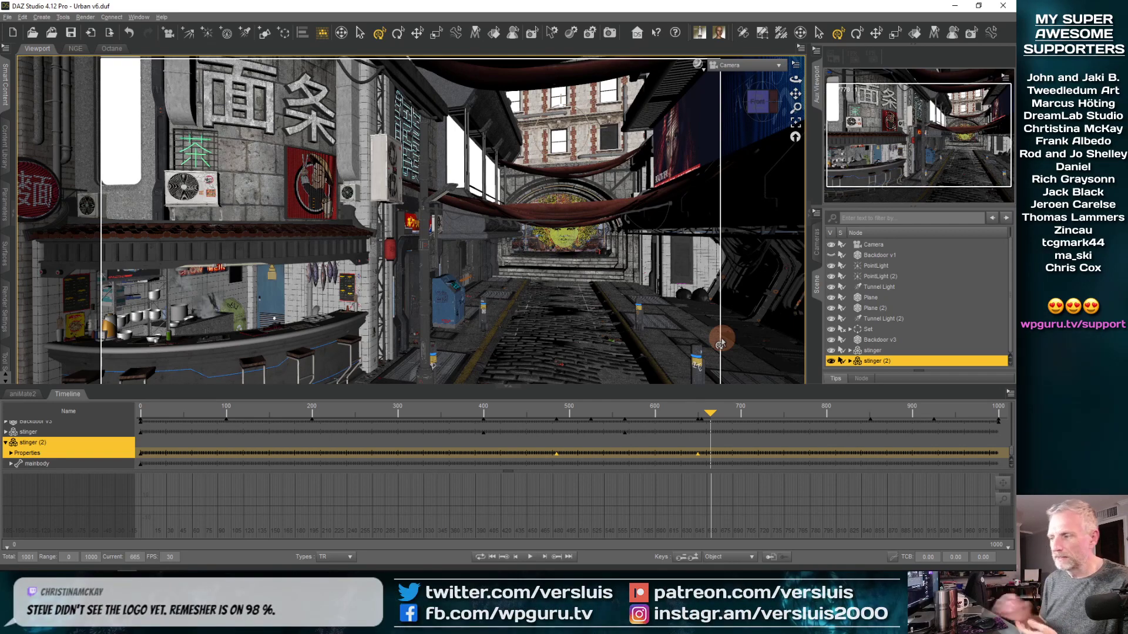
drag(709, 411, 718, 411)
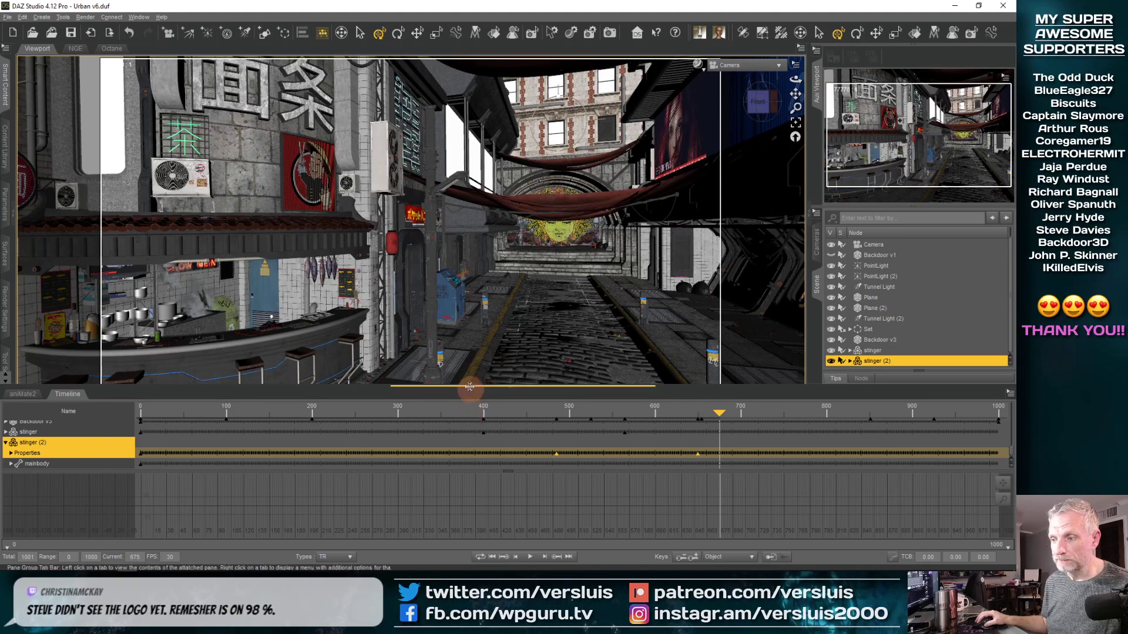
Step: Shrink the timeline, minimize the scene window, and watch Urban Animatic v1.mp4 from the Urban 7 Renders folder for reference
drag(469, 386, 491, 439)
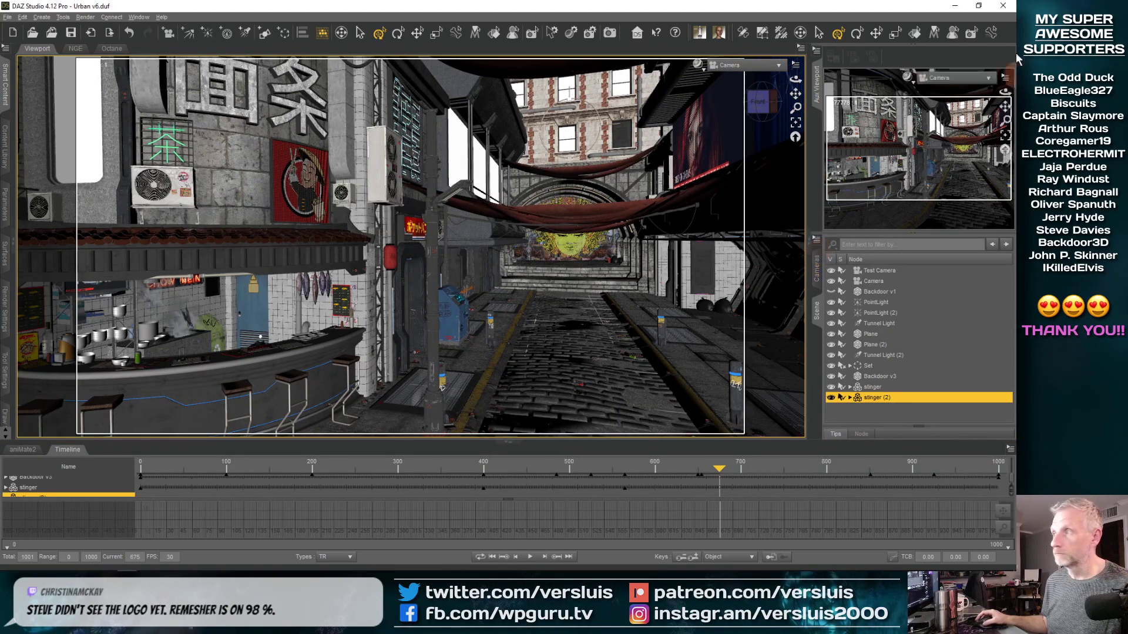
click(955, 7)
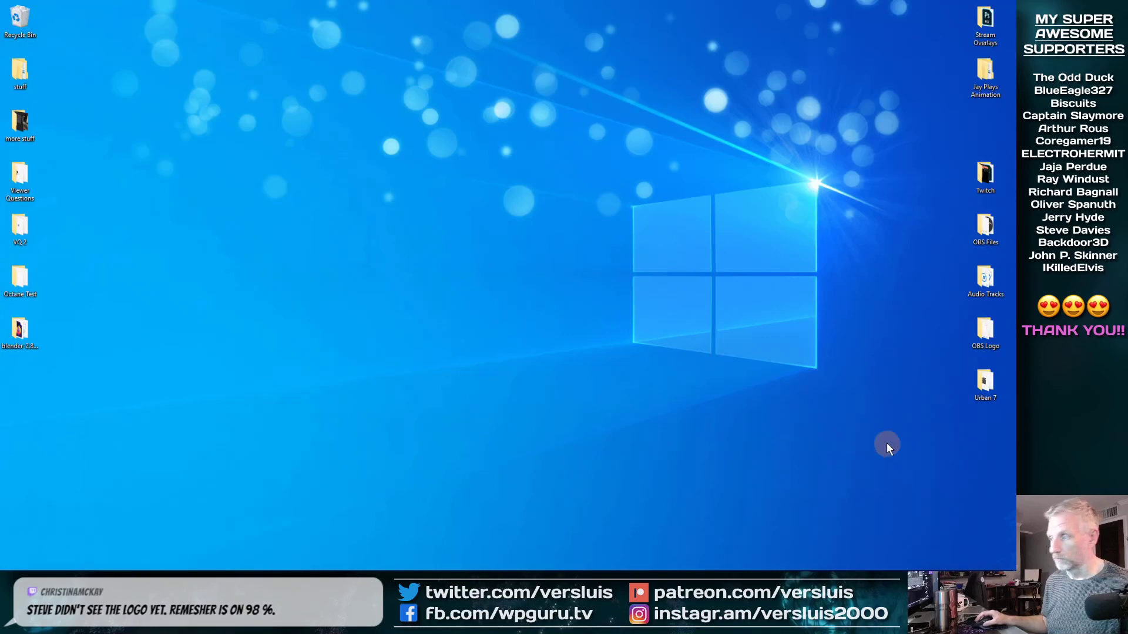
double_click(993, 382)
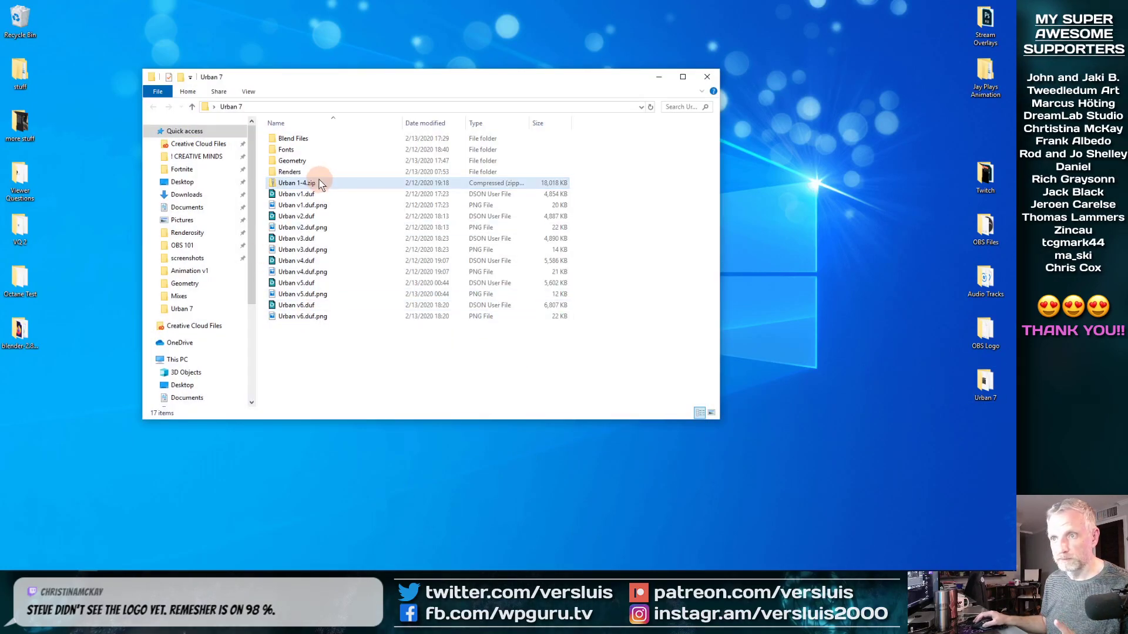
double_click(309, 171)
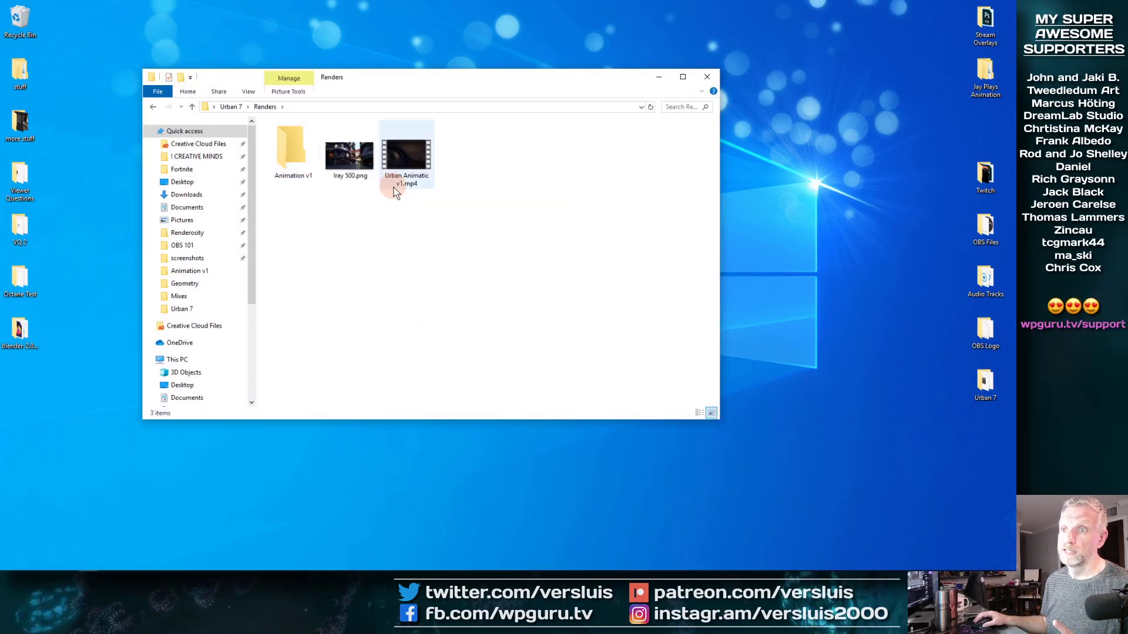
double_click(395, 192)
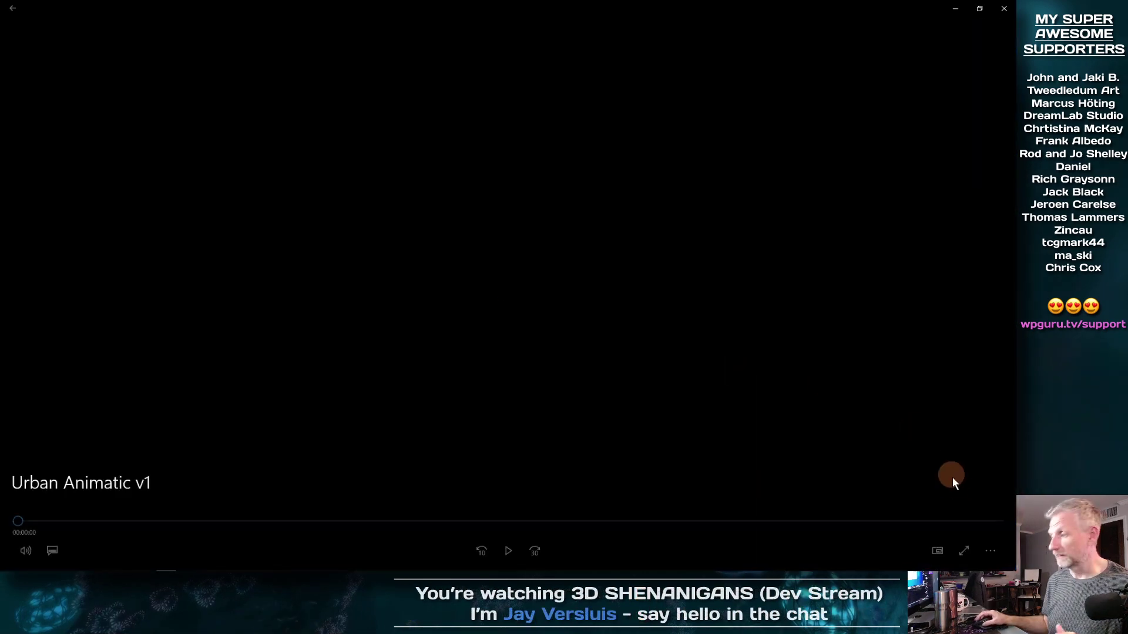
click(990, 542)
click(971, 485)
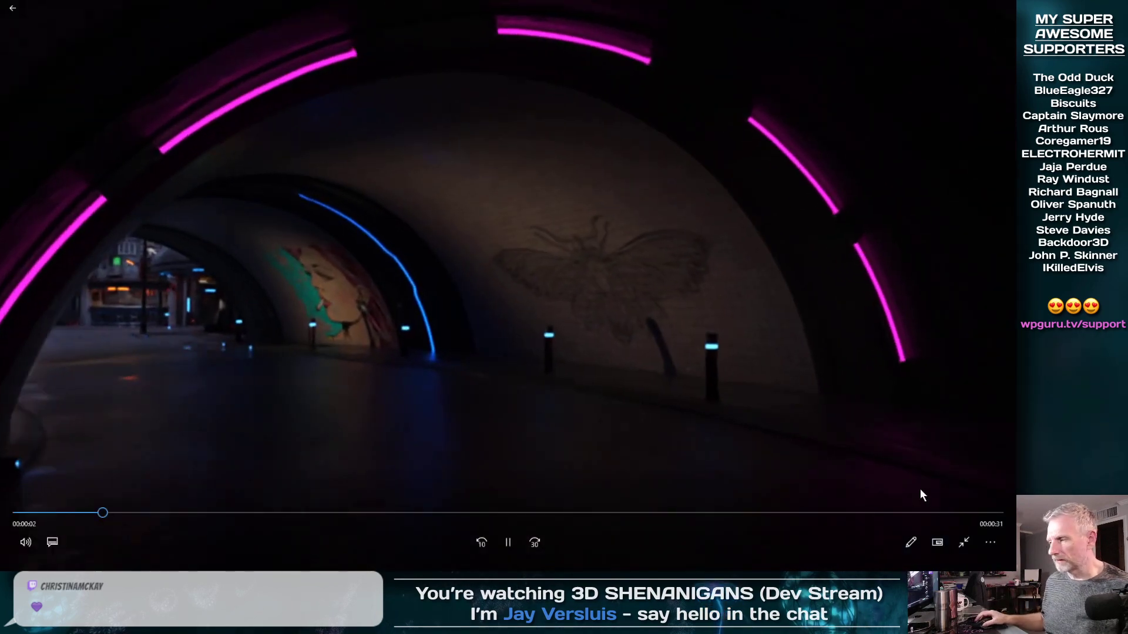
click(1005, 8)
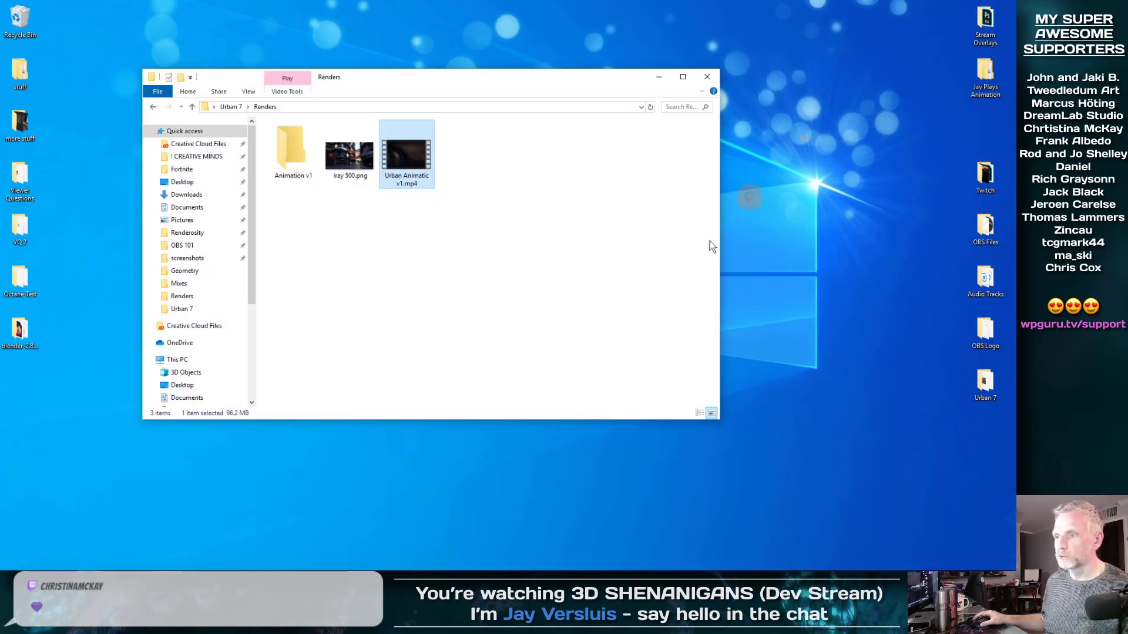
Step: Return to DAZ Studio and scrub the camera view back to about frame 302, where the tunnel's end appears in shot
mouse_move(168, 569)
click(126, 563)
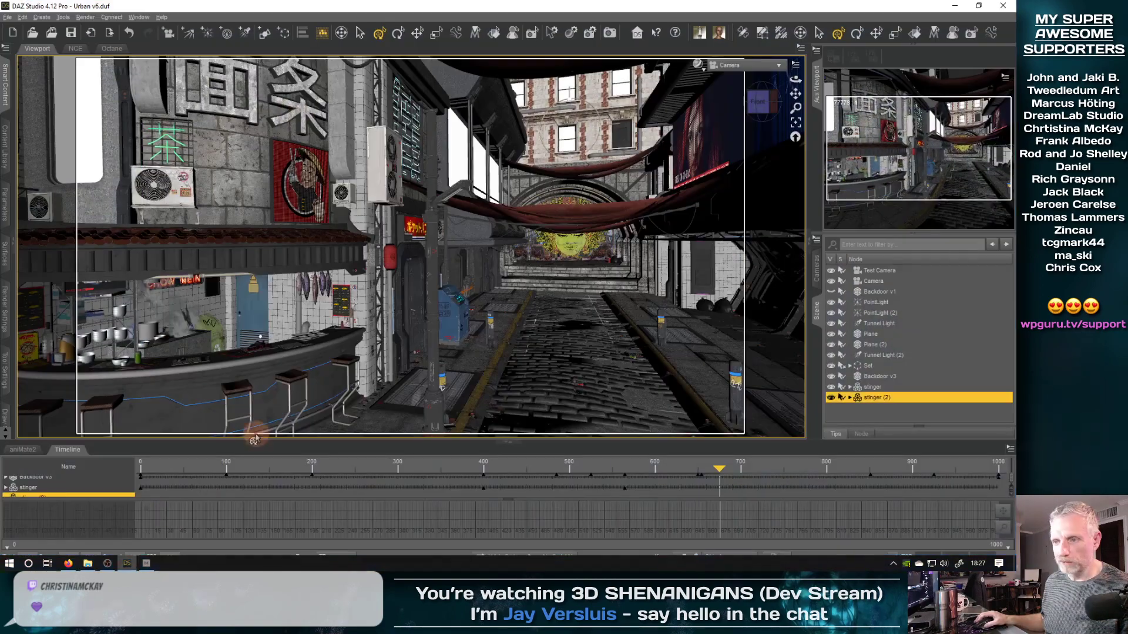
drag(721, 468, 384, 493)
mouse_move(393, 491)
mouse_down()
mouse_move(443, 491)
mouse_move(318, 488)
mouse_move(397, 491)
mouse_up()
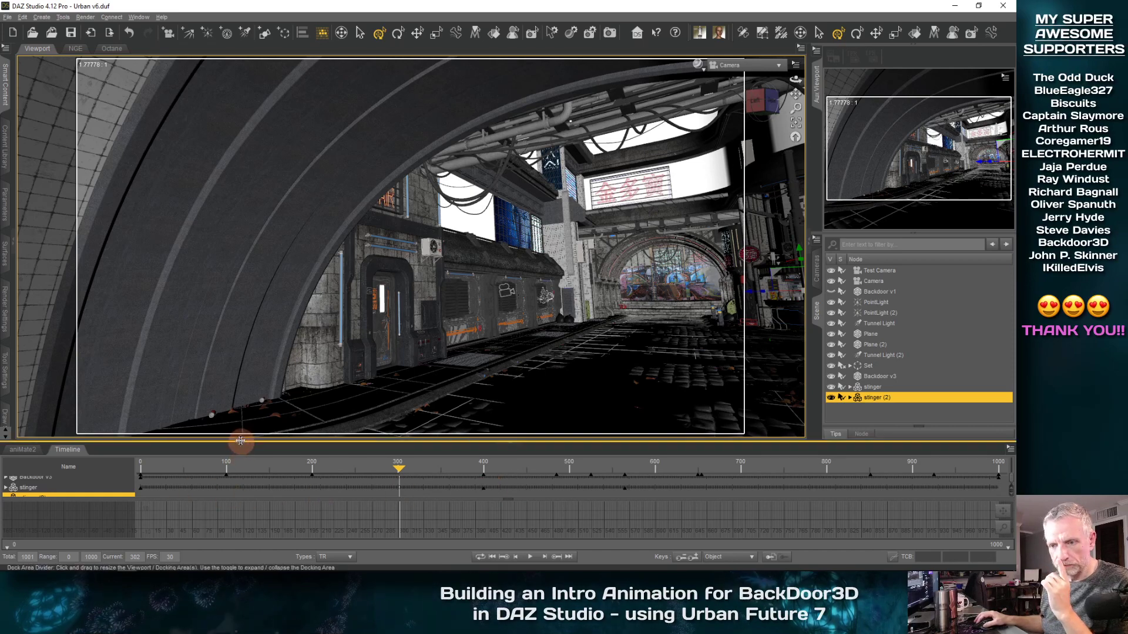
Step: Enlarge the timeline, shift the first Stinger's two motion keyframes to about frames 217 and 382, and scrub through its pass
drag(239, 442, 245, 340)
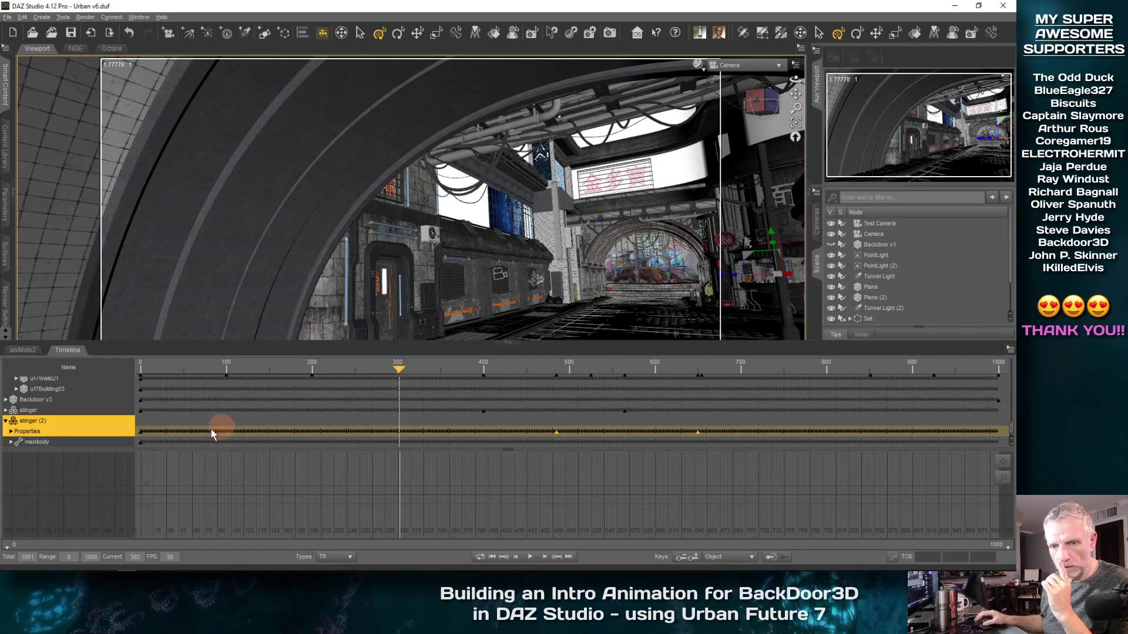
drag(87, 461, 88, 511)
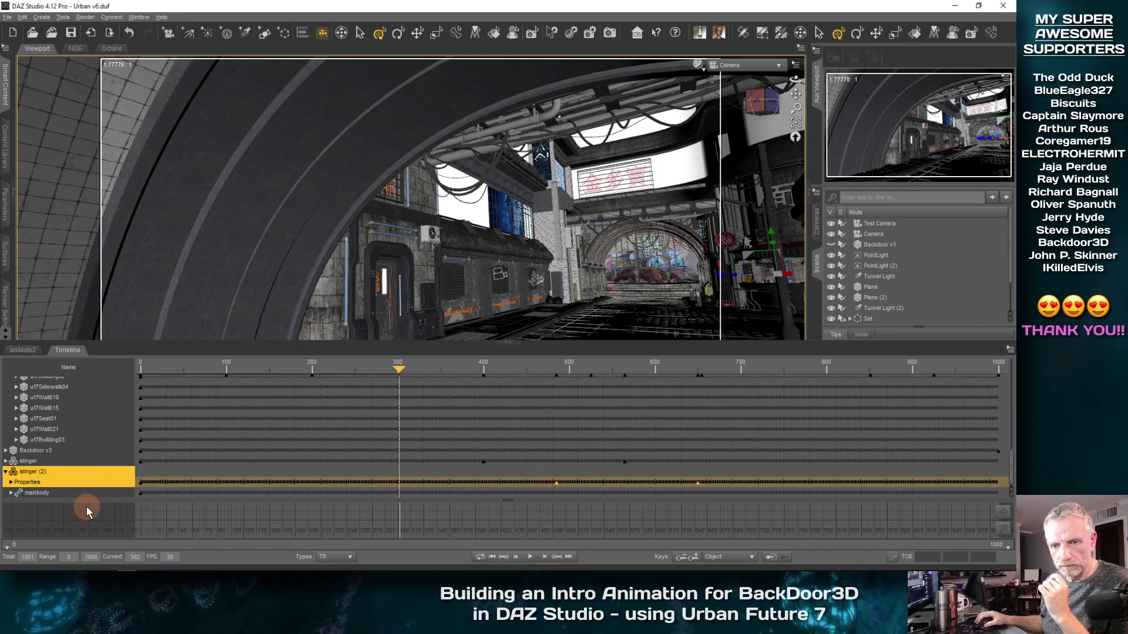
click(34, 462)
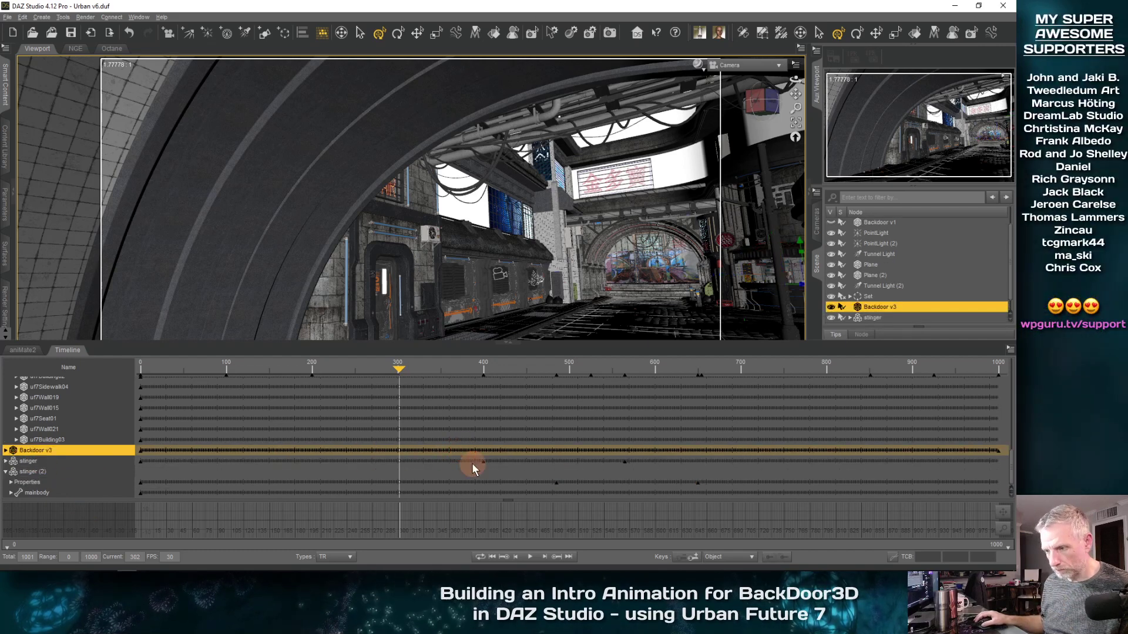
drag(474, 459, 491, 464)
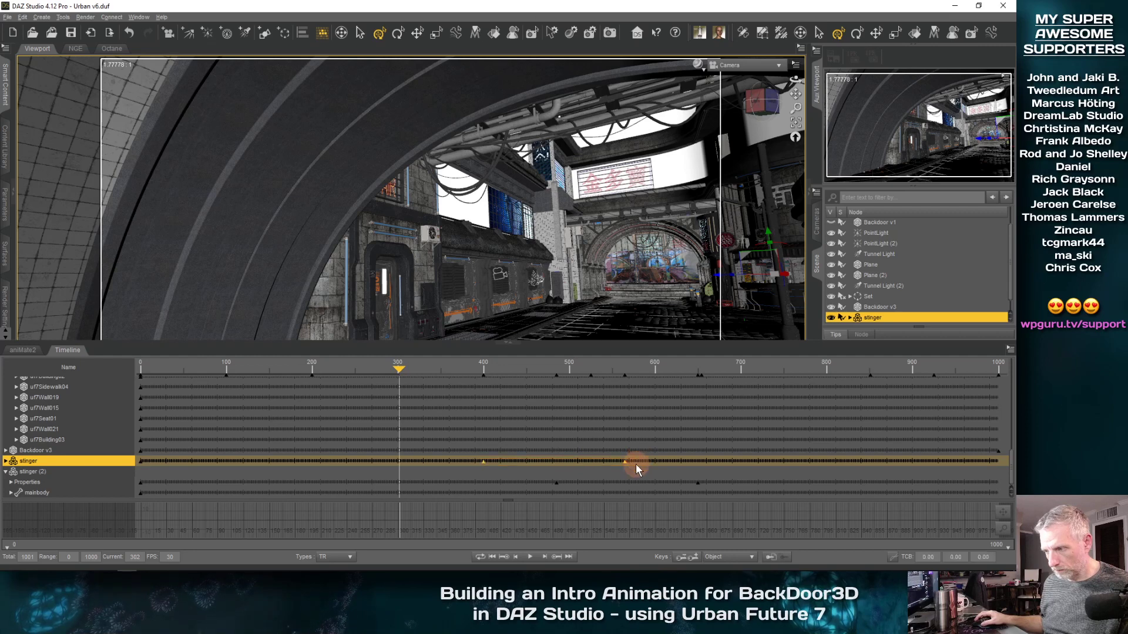
drag(484, 463, 347, 463)
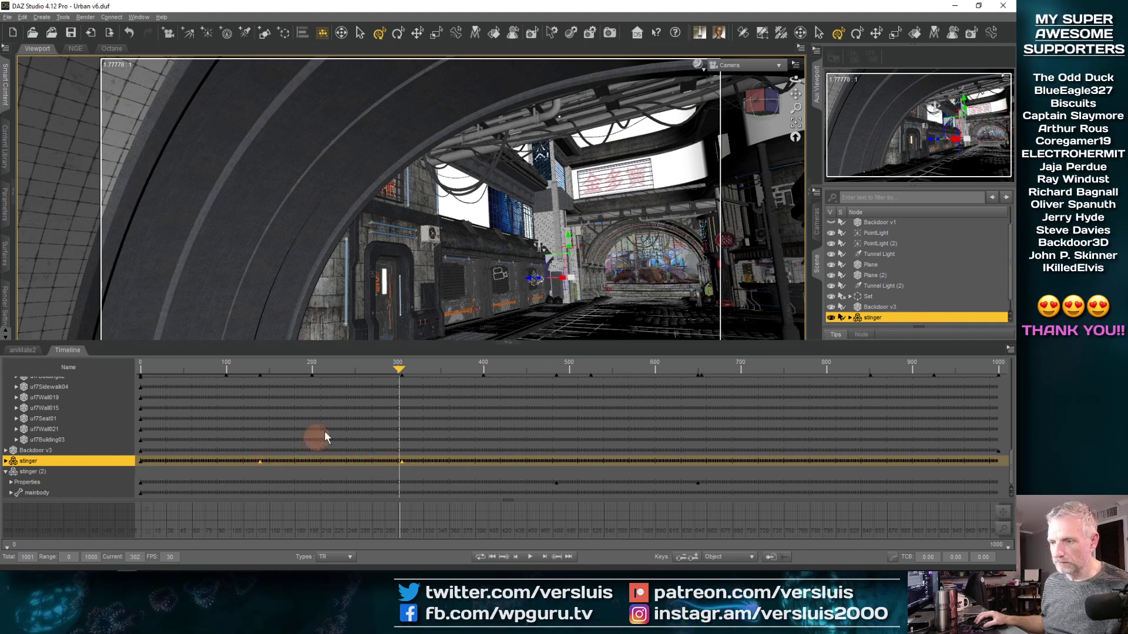
drag(398, 370, 403, 414)
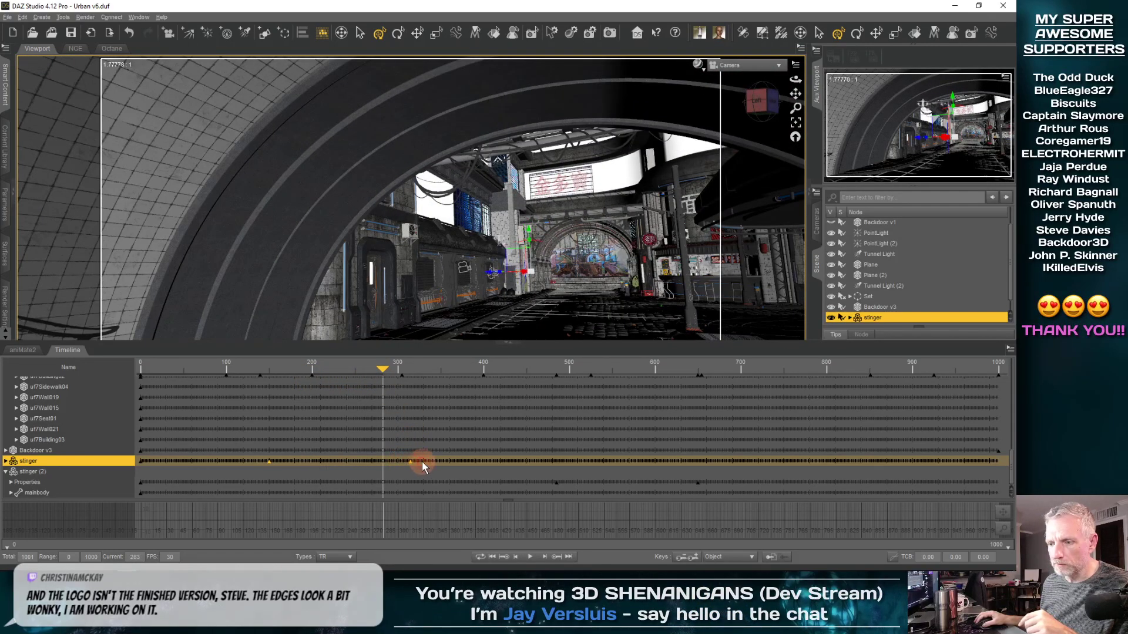
drag(423, 467, 468, 464)
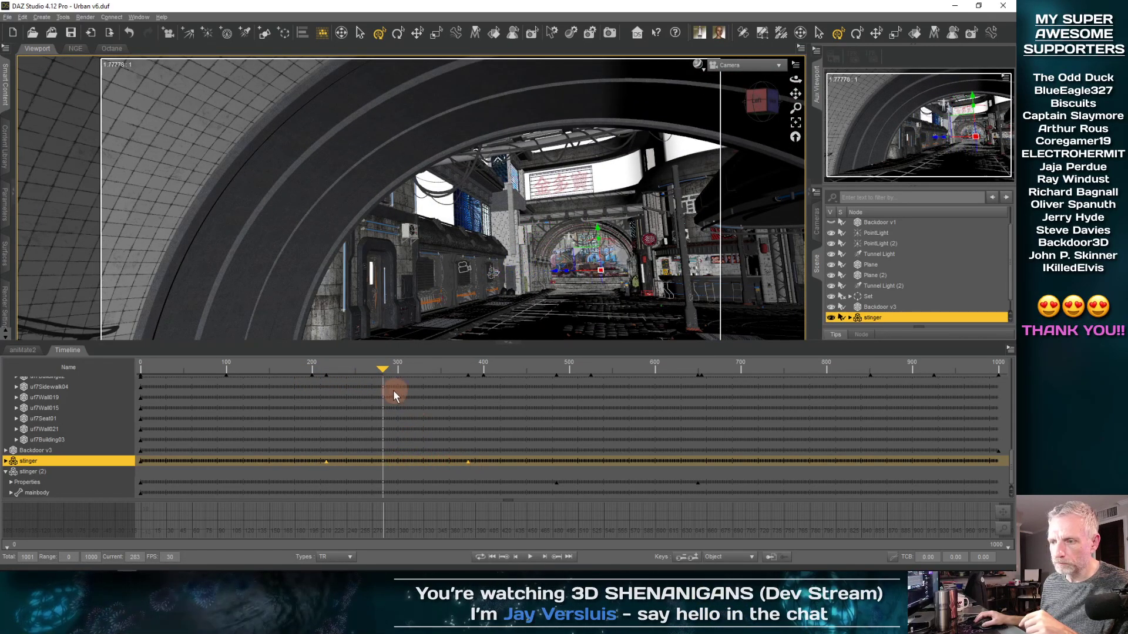
drag(383, 370, 531, 383)
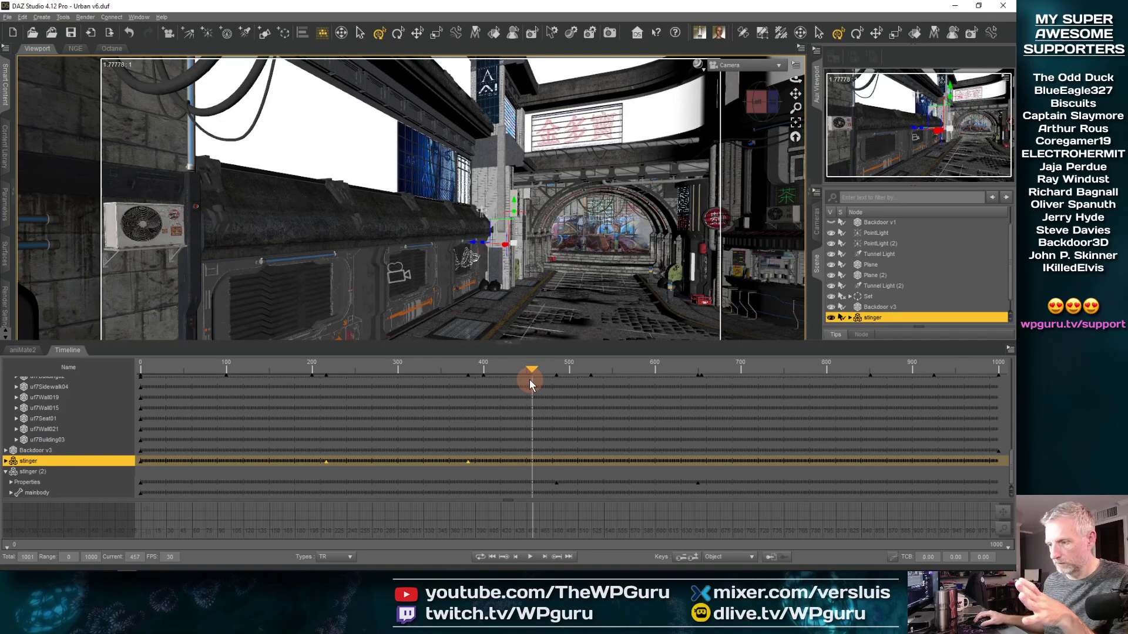
Step: Shift the duplicate Stinger's two motion keyframes to about frames 409 and 574, and save the scene including unused materials
drag(552, 482, 631, 499)
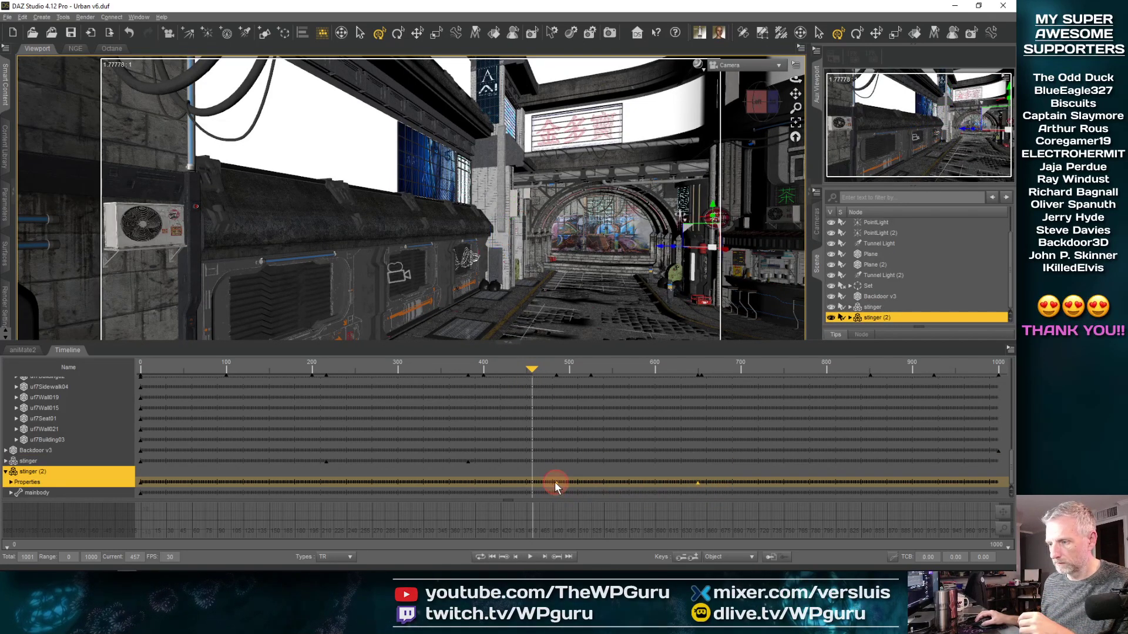
drag(554, 484, 508, 483)
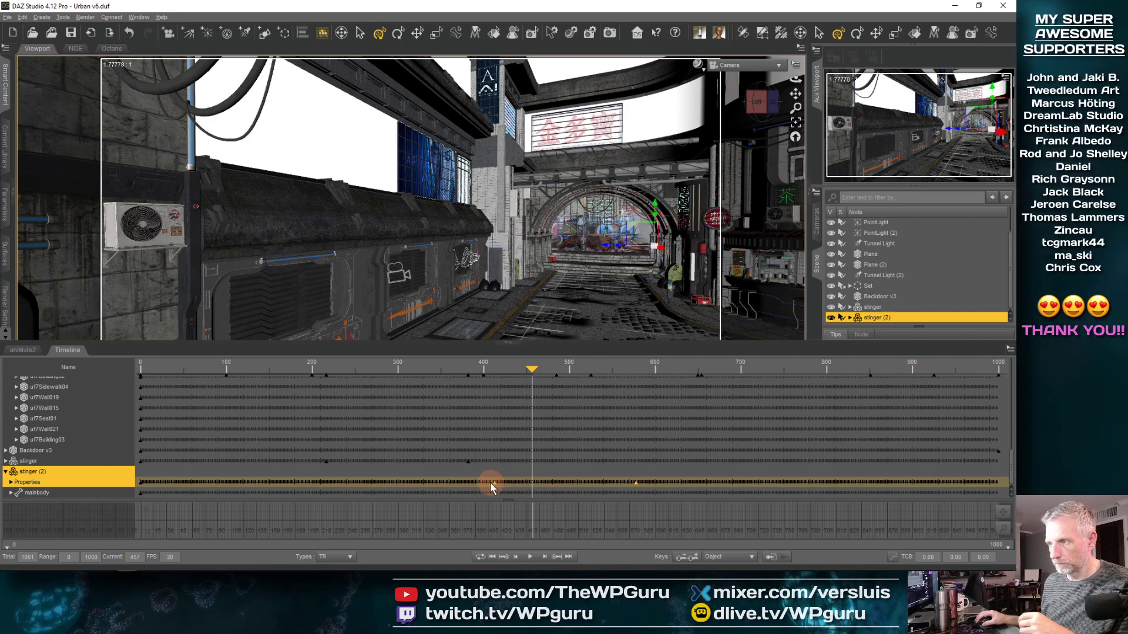
drag(531, 374, 647, 371)
click(71, 34)
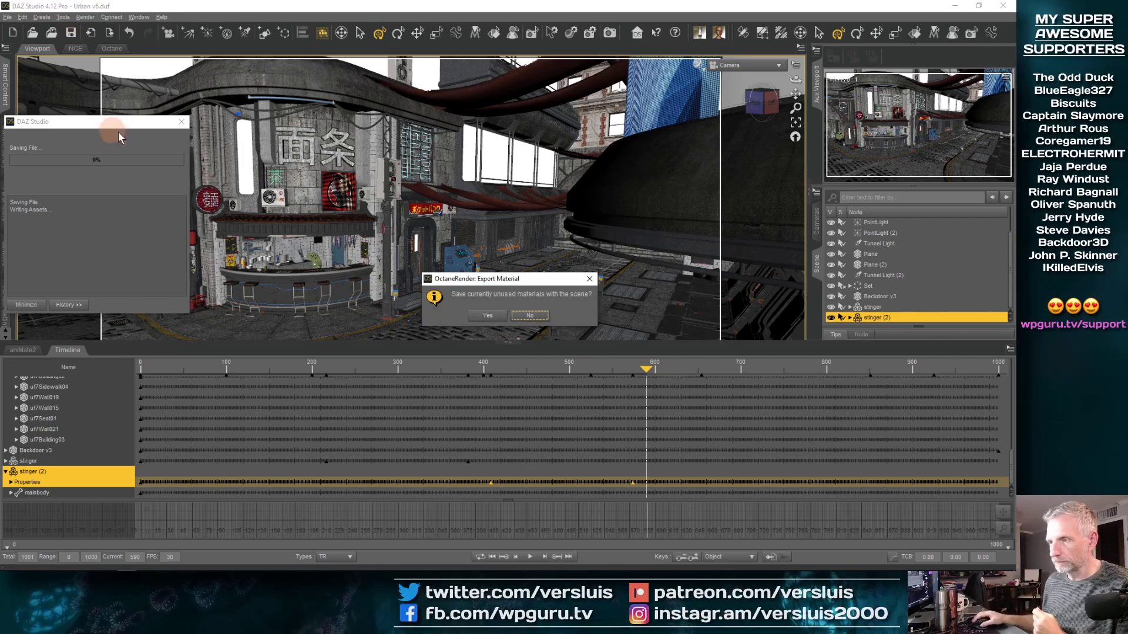
click(485, 317)
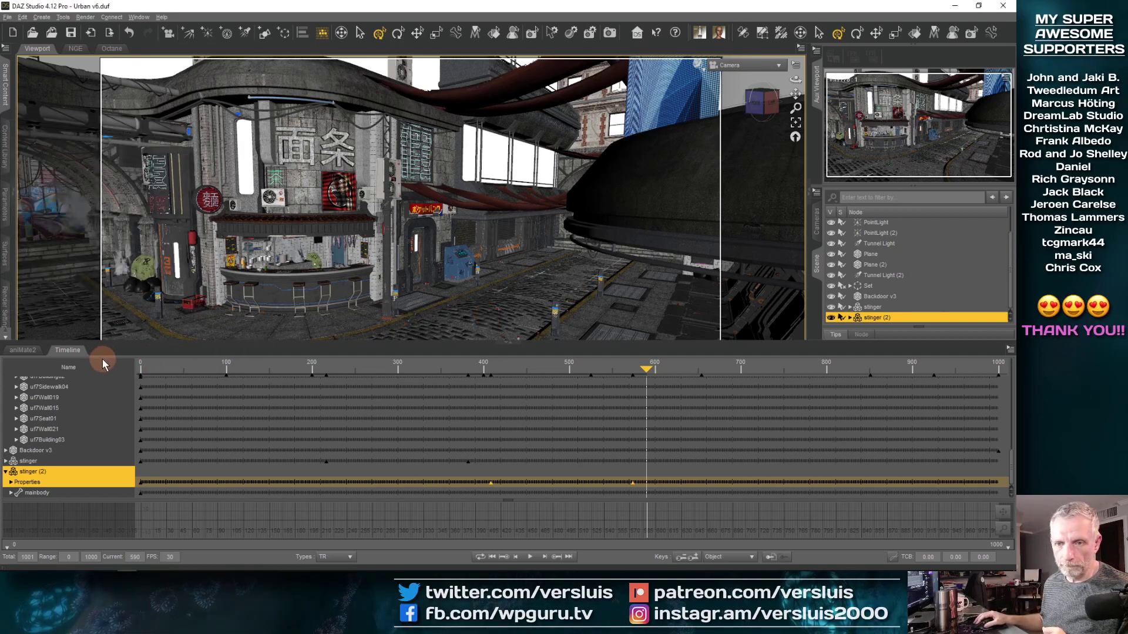
Step: Shrink the timeline, go to frame 1000, and preview the BackDoor3D logo in the NVIDIA Iray draw style
drag(106, 345, 105, 436)
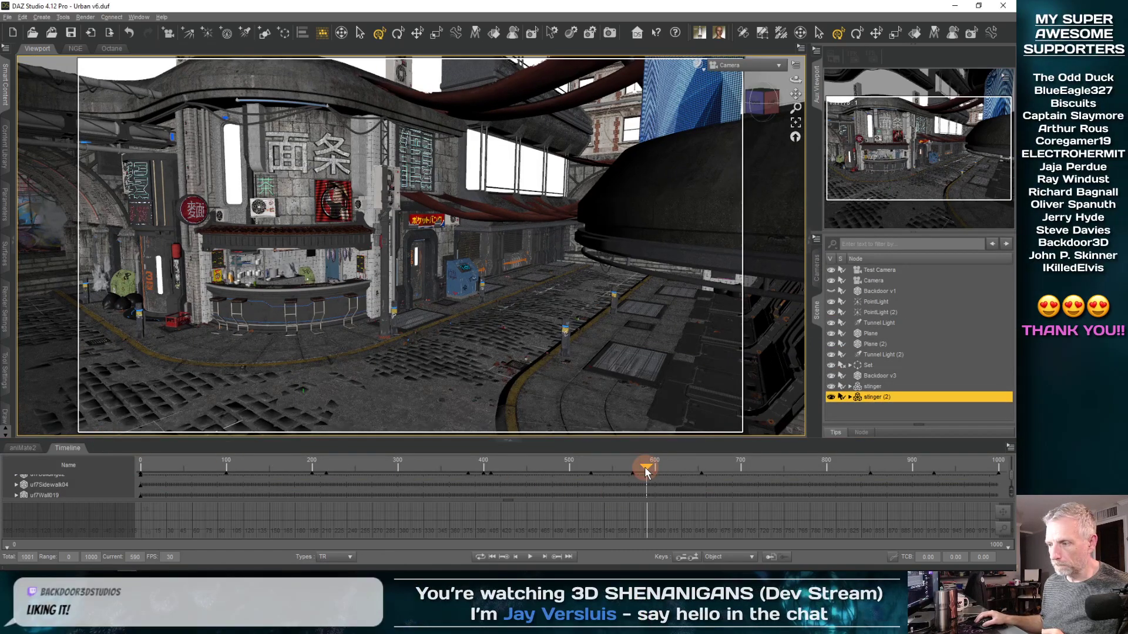
drag(645, 468, 1016, 456)
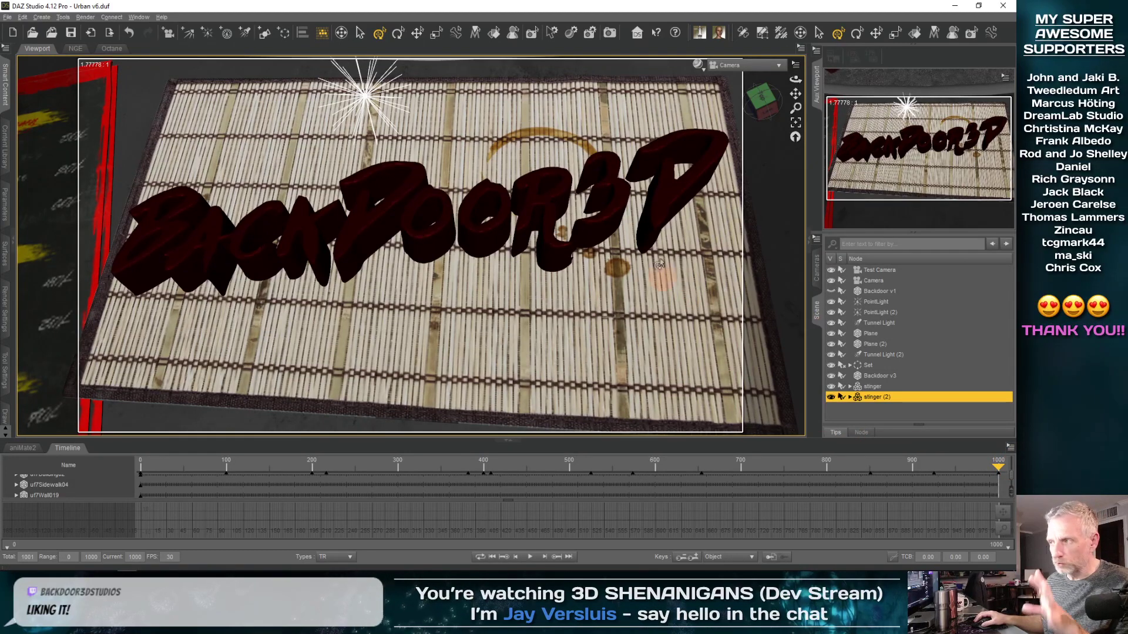
click(698, 64)
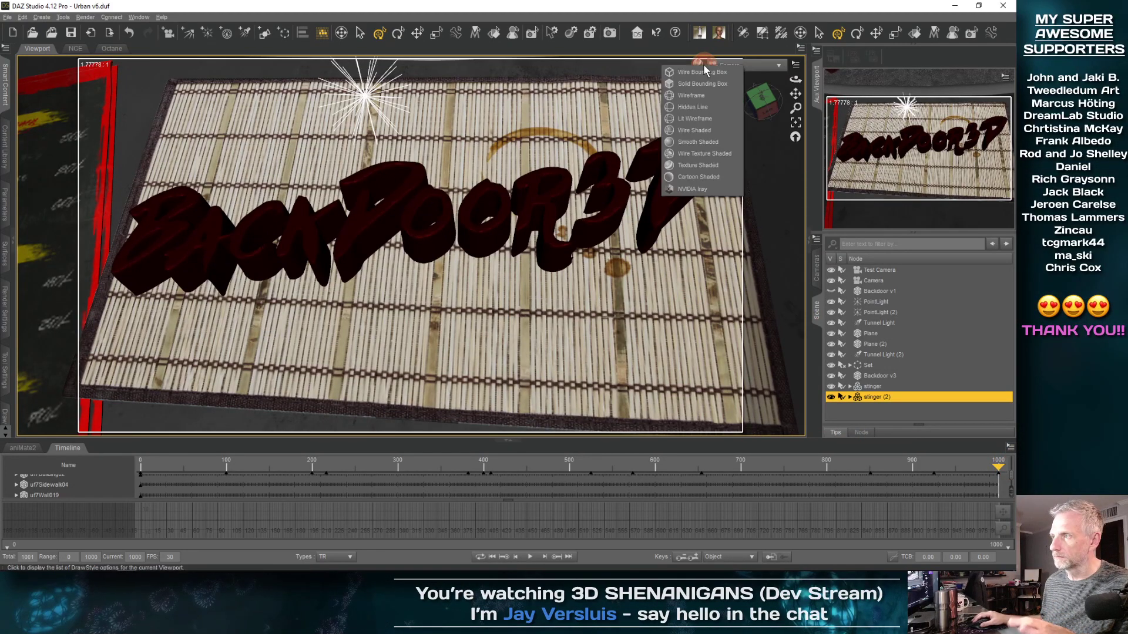
click(702, 190)
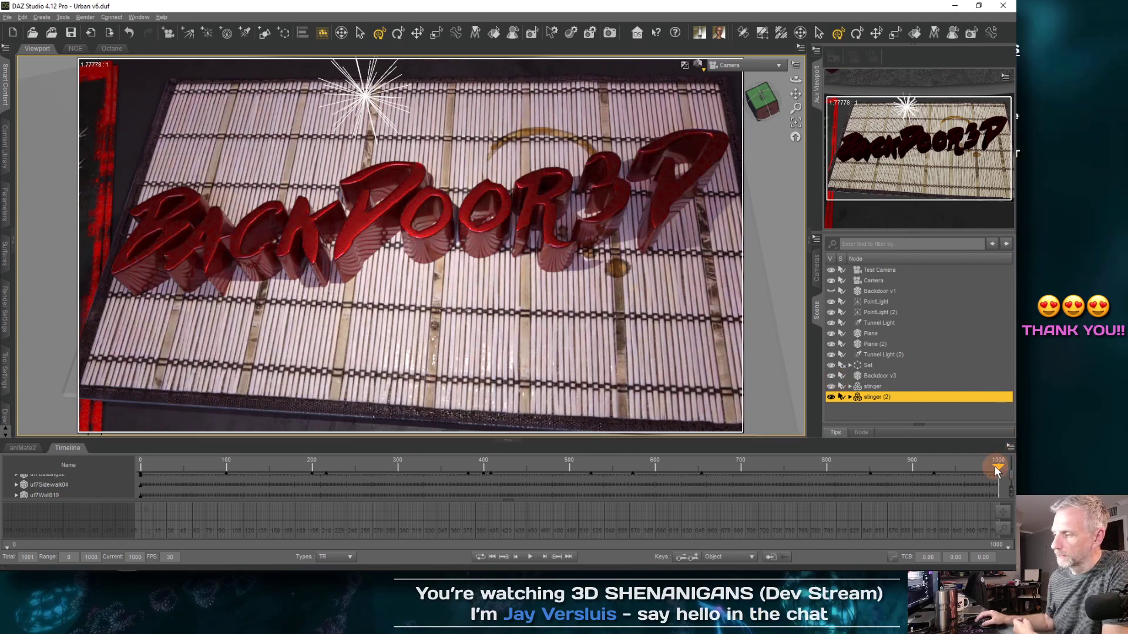
Step: Scrub the Iray preview back from frame 1000 to about frame 806 to inspect the shot along the noodle bar
click(977, 469)
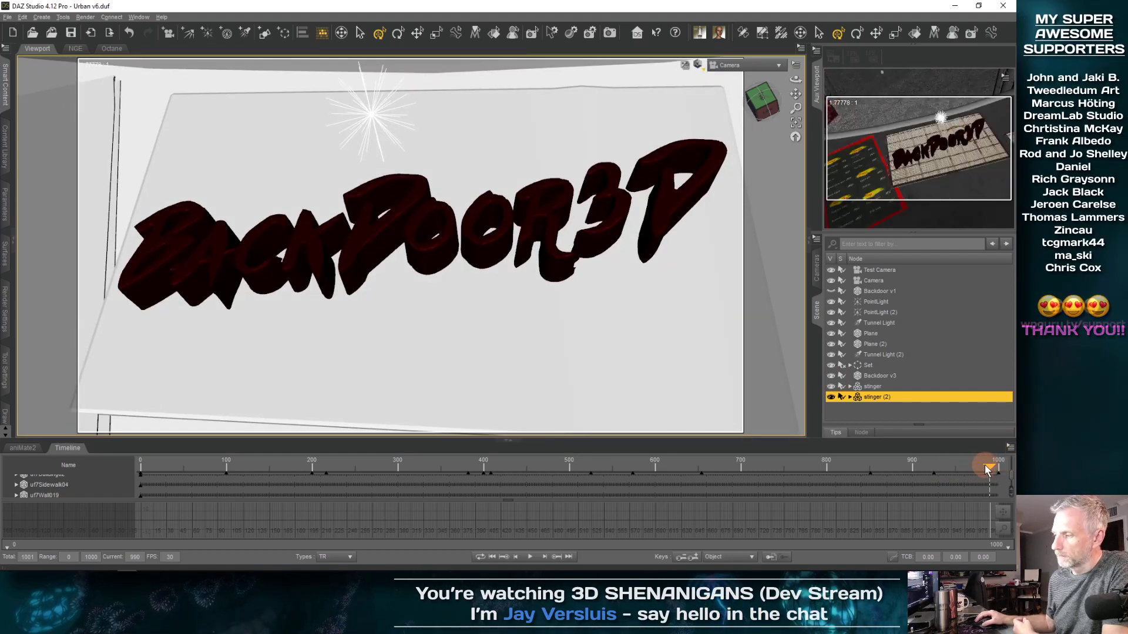
click(946, 468)
drag(954, 466, 830, 483)
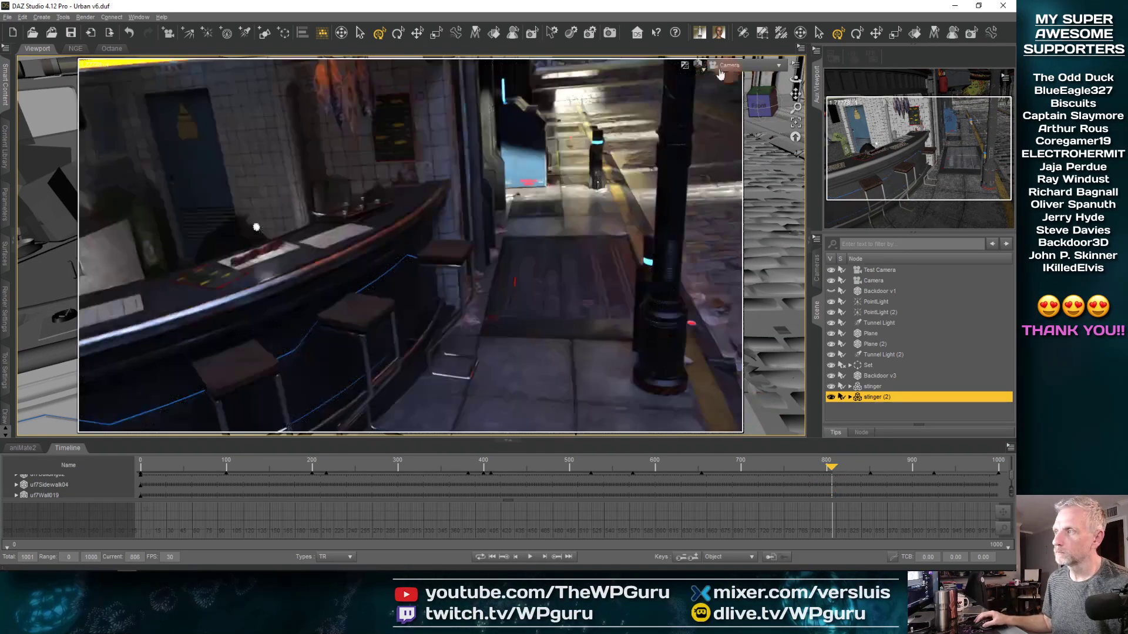
Step: Switch the viewport to the Texture Shaded draw style and extend the animation to 1201 total frames with the play range ending at 1200
click(703, 70)
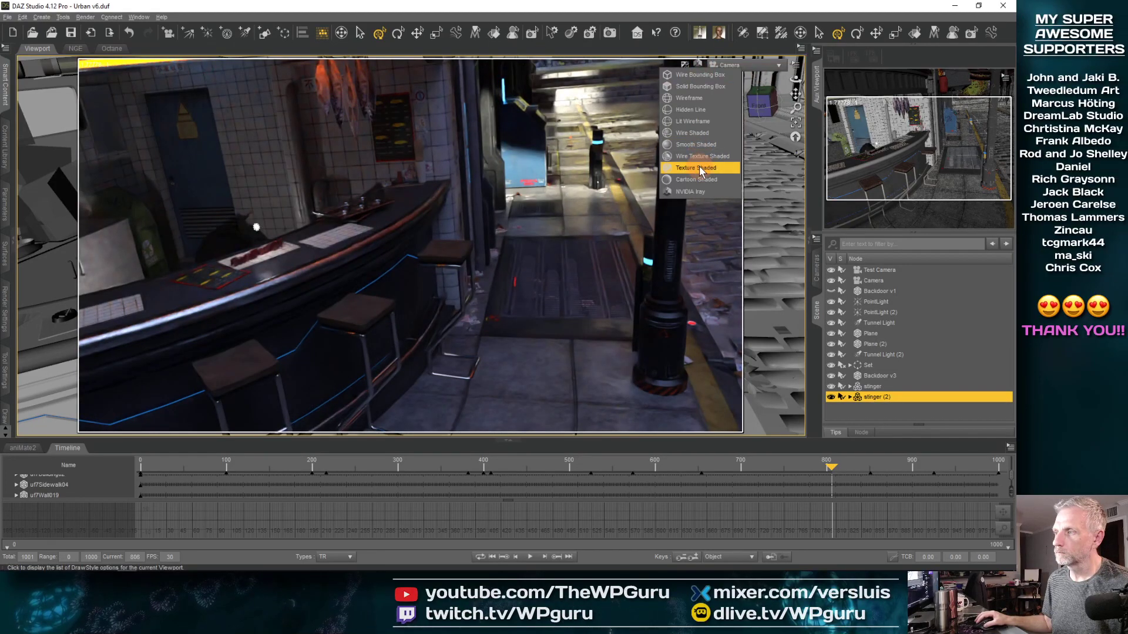
click(699, 165)
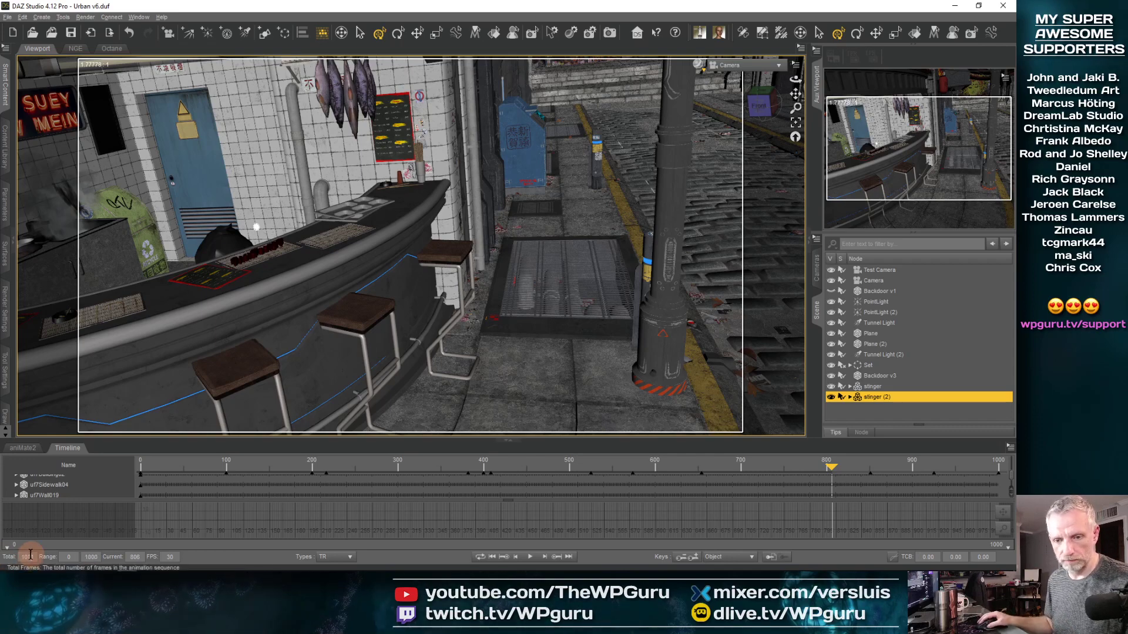
text(218)
key(Return)
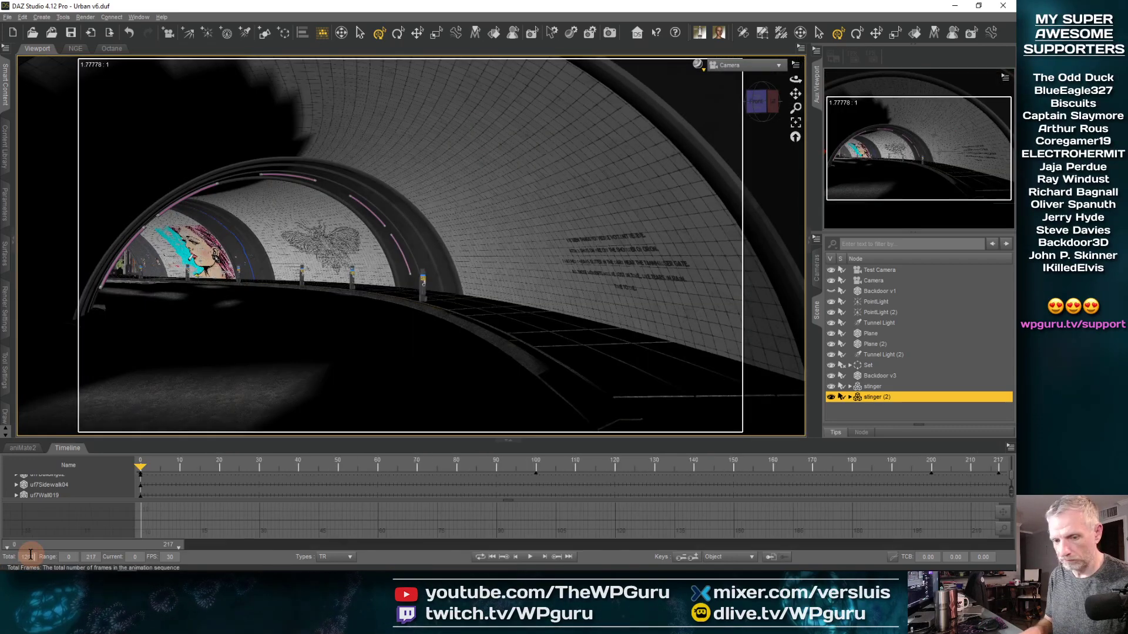
double_click(30, 556)
click(92, 557)
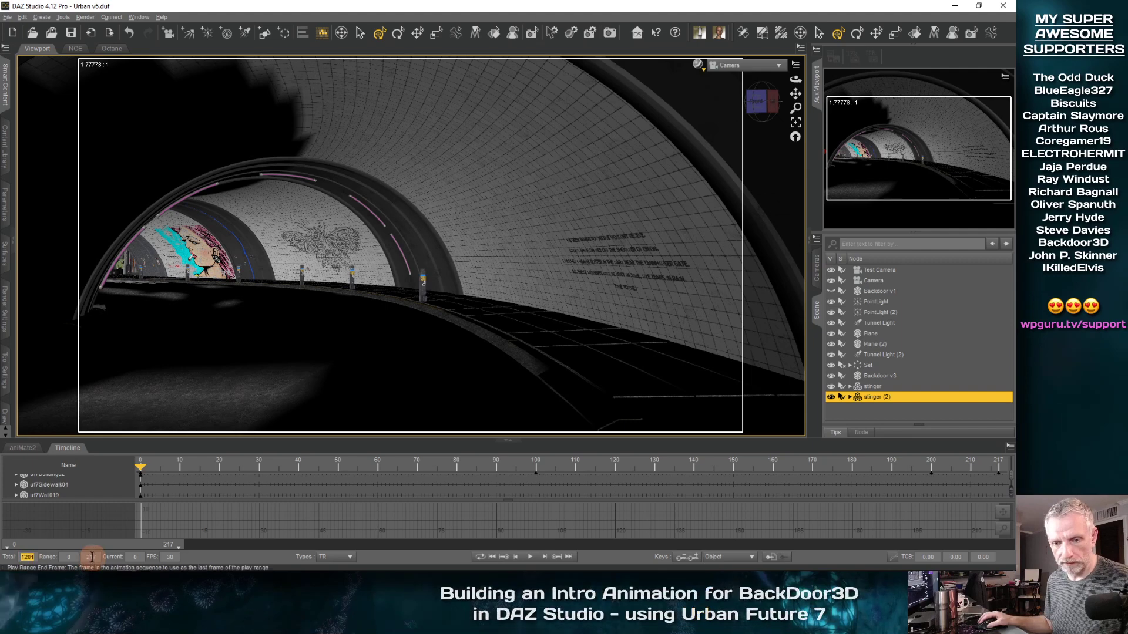
text(1200)
key(Return)
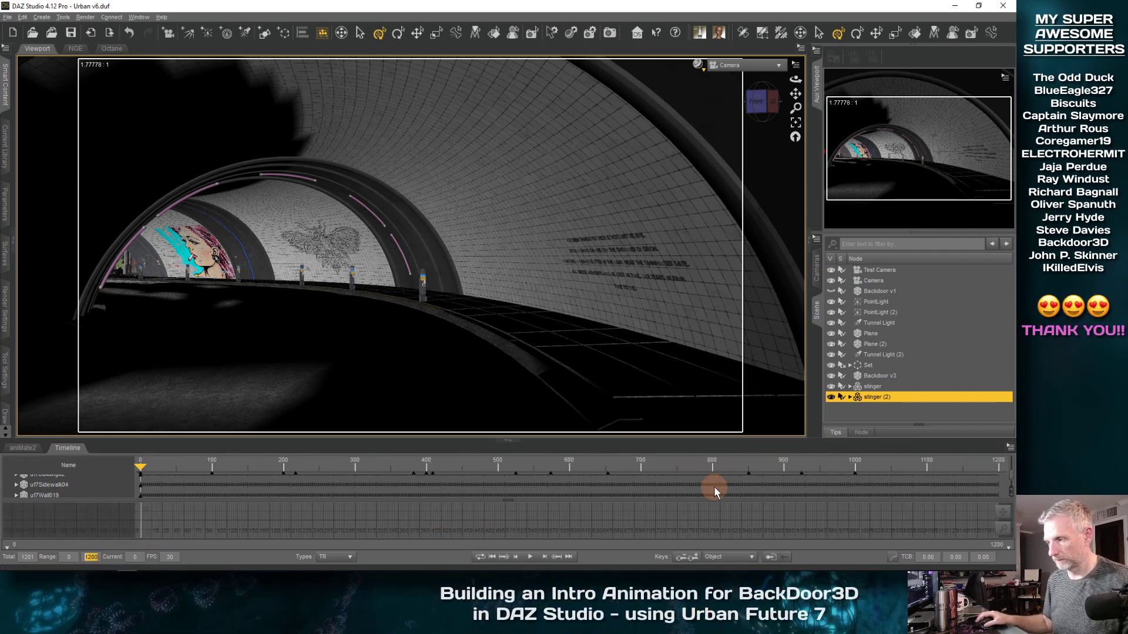
Step: Enlarge the timeline and collapse the Set group to reach and select the Camera track
click(300, 471)
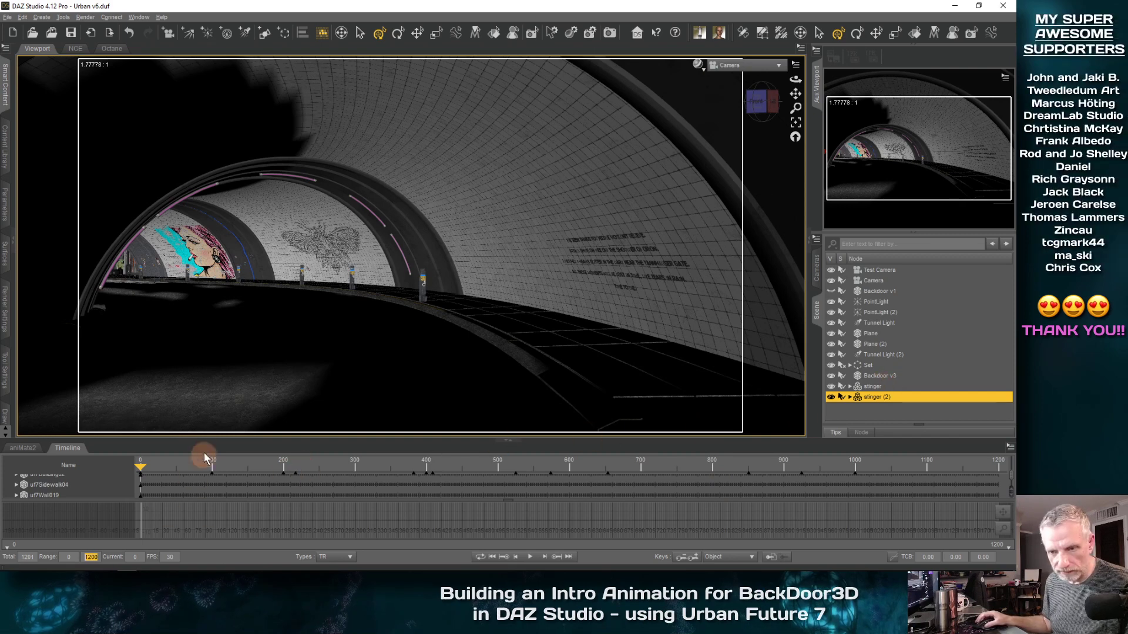
drag(204, 439, 204, 352)
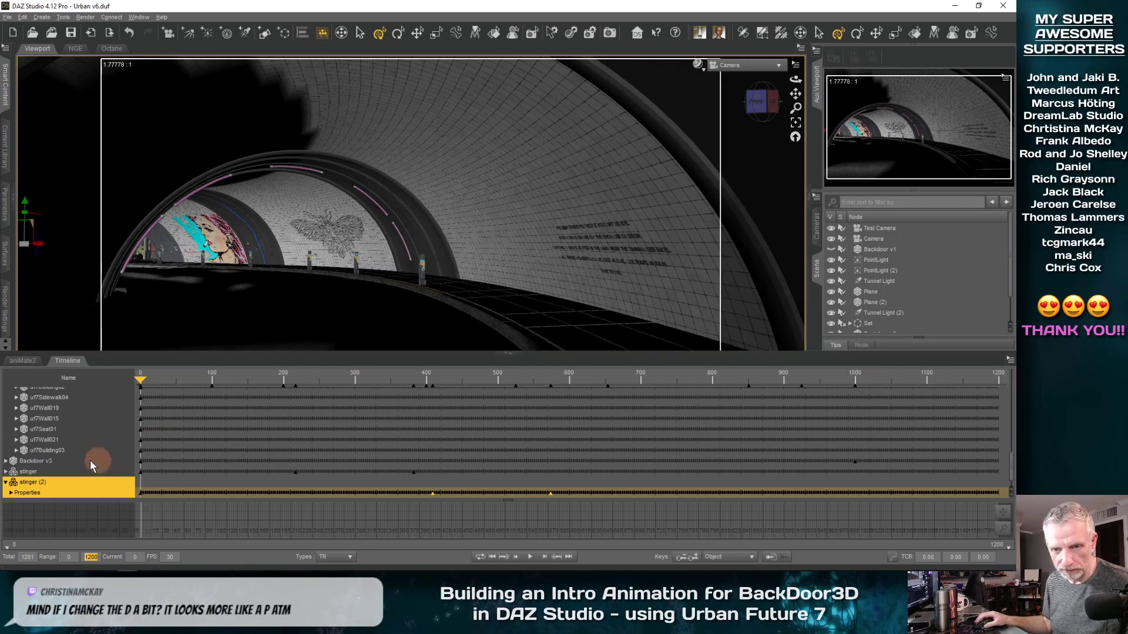
scroll(75, 468, up, 10)
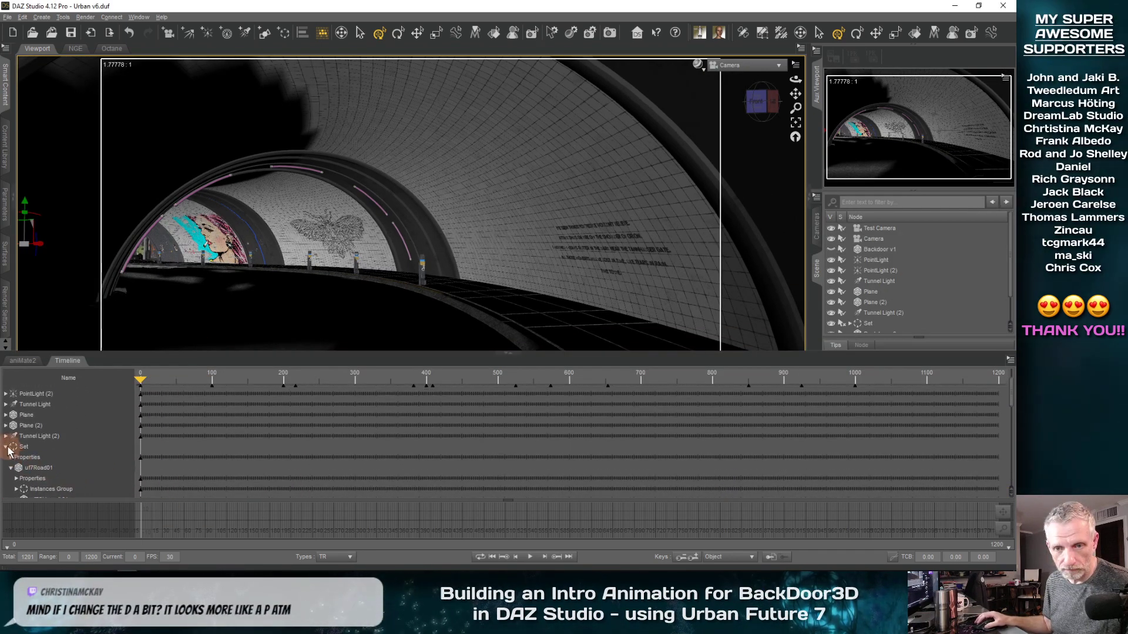
click(7, 447)
scroll(76, 433, up, 3)
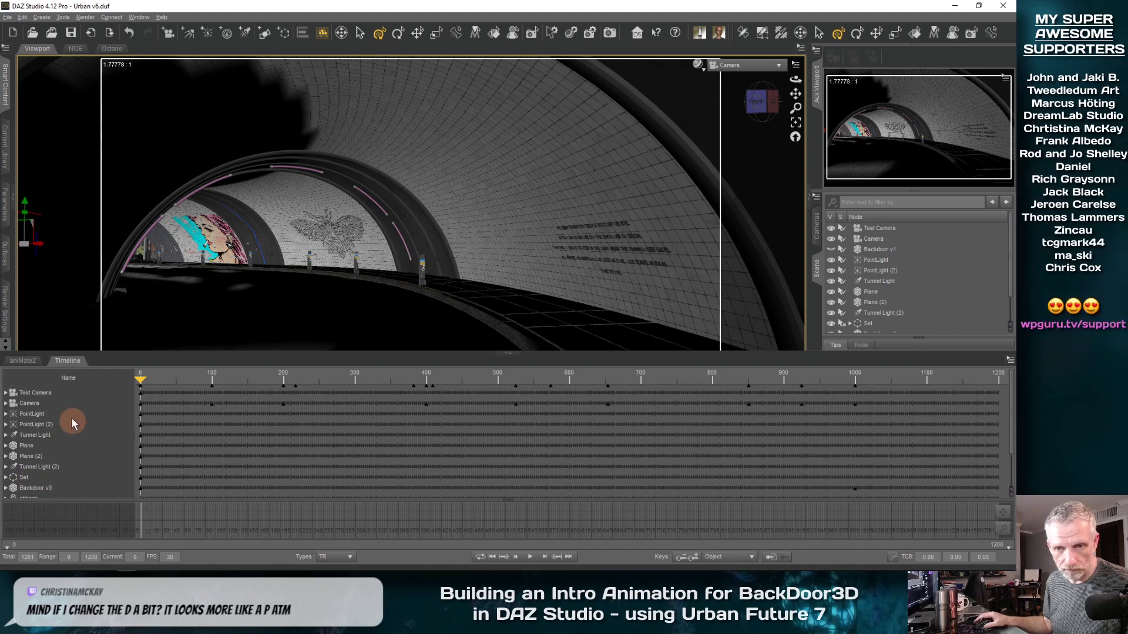
click(63, 403)
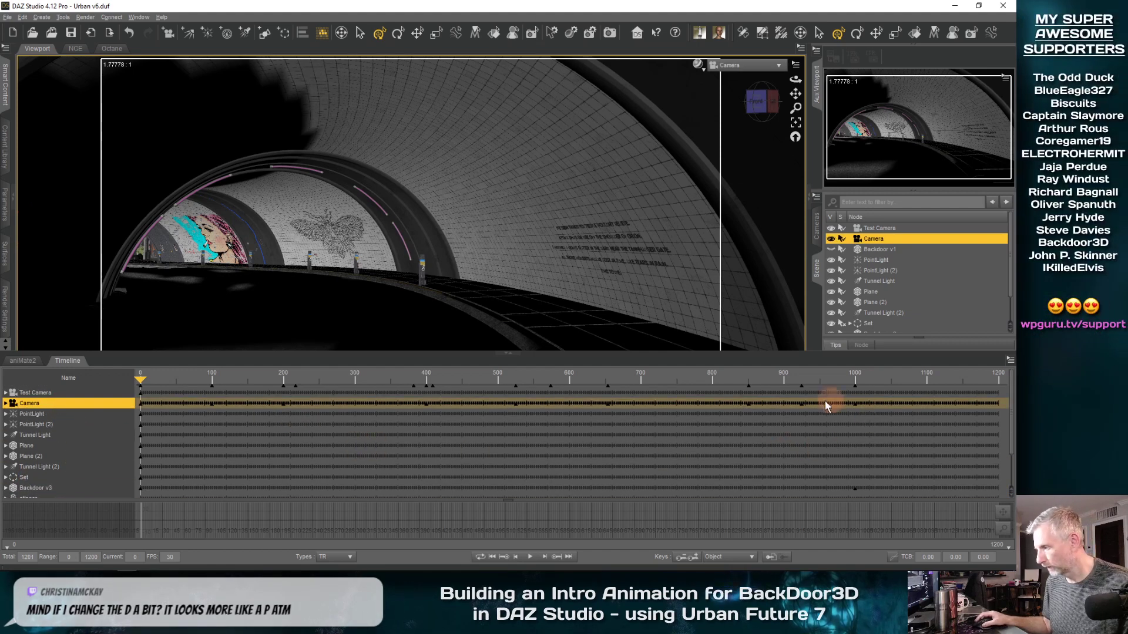
Step: Shift the Camera's last two keyframes together to about frames 1125 and 1200
click(856, 428)
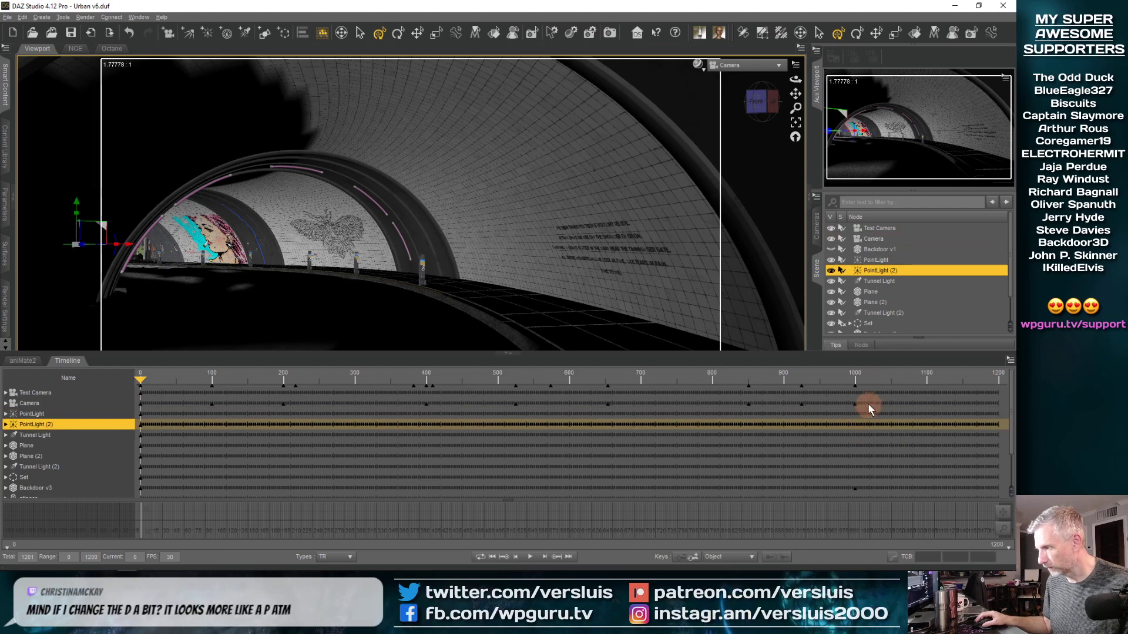
drag(869, 397, 847, 412)
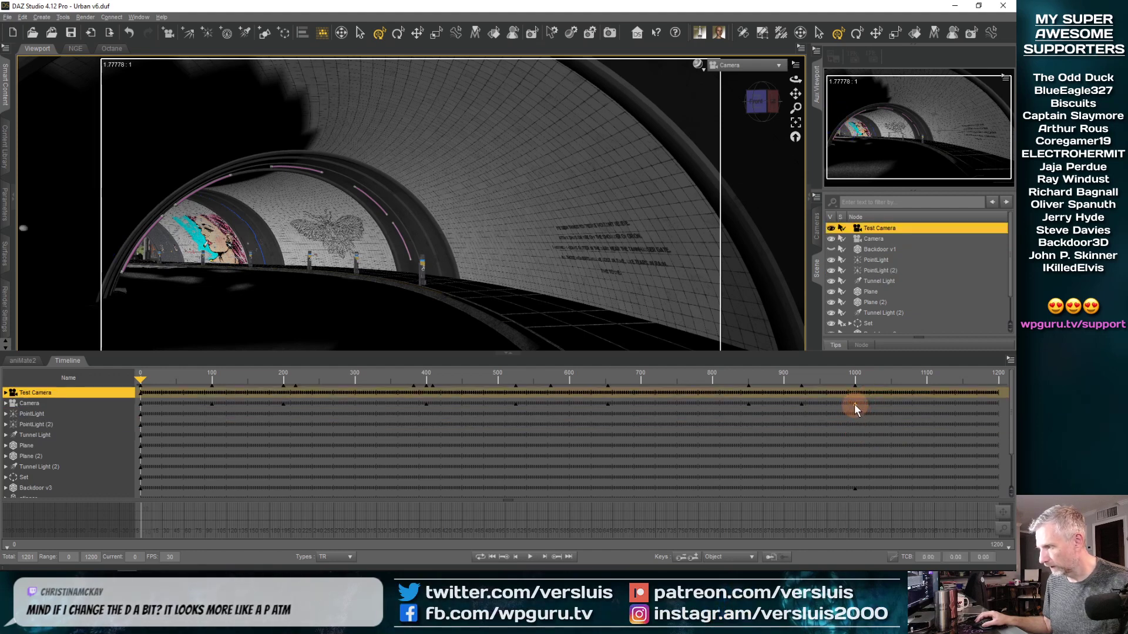
click(890, 416)
drag(854, 404, 981, 403)
click(953, 436)
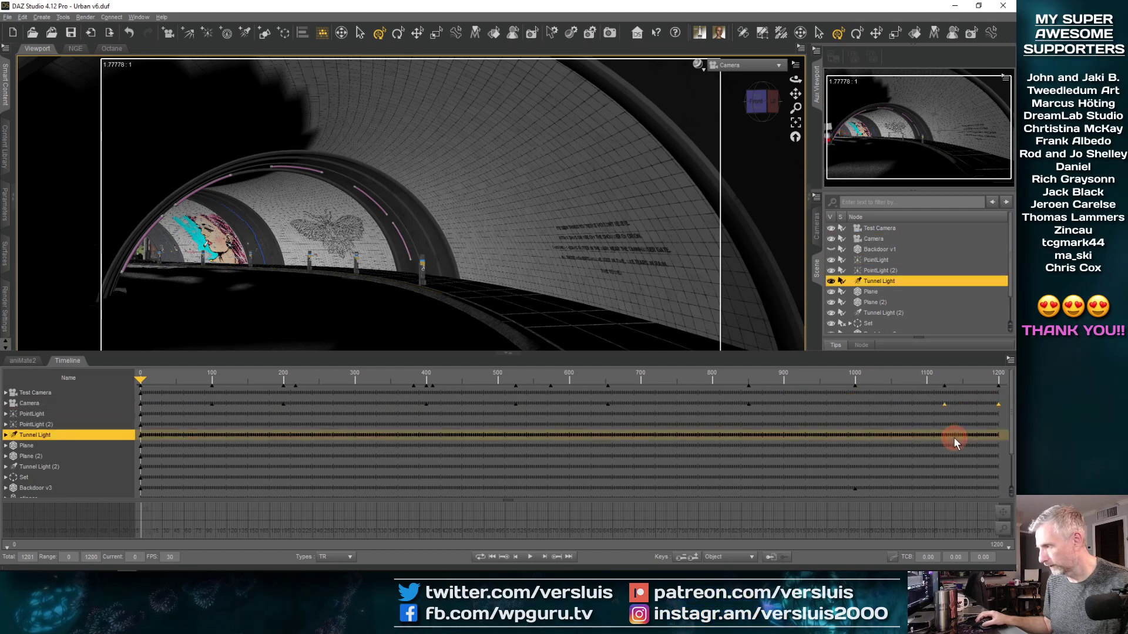
Step: Move the Camera's second-to-last keyframe back to about frame 1000
click(950, 422)
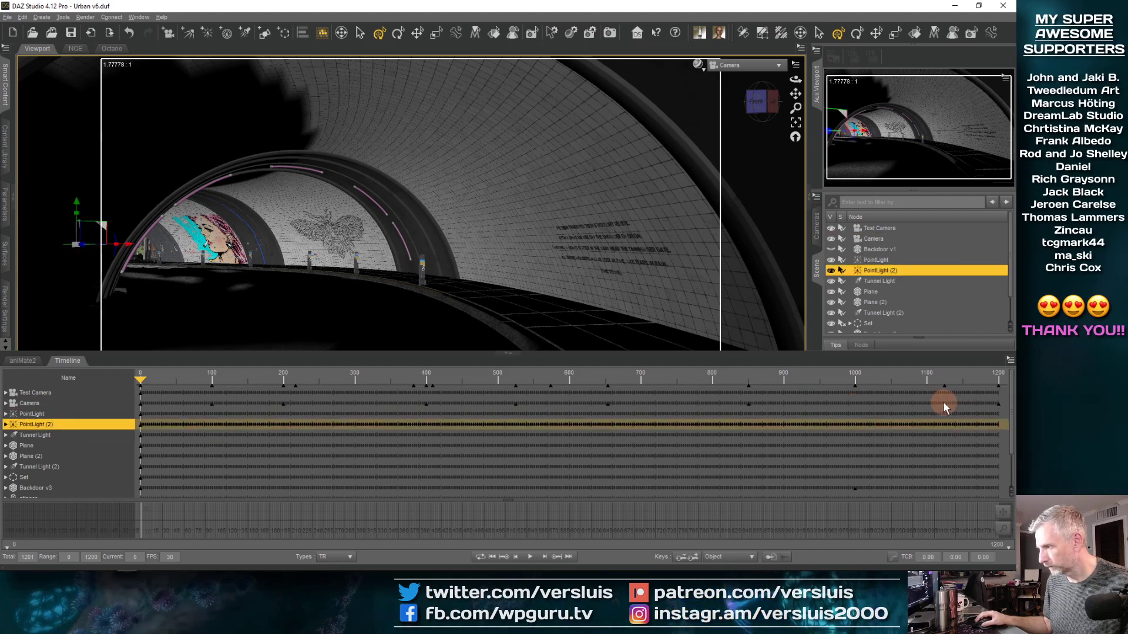
click(924, 404)
drag(847, 407, 852, 407)
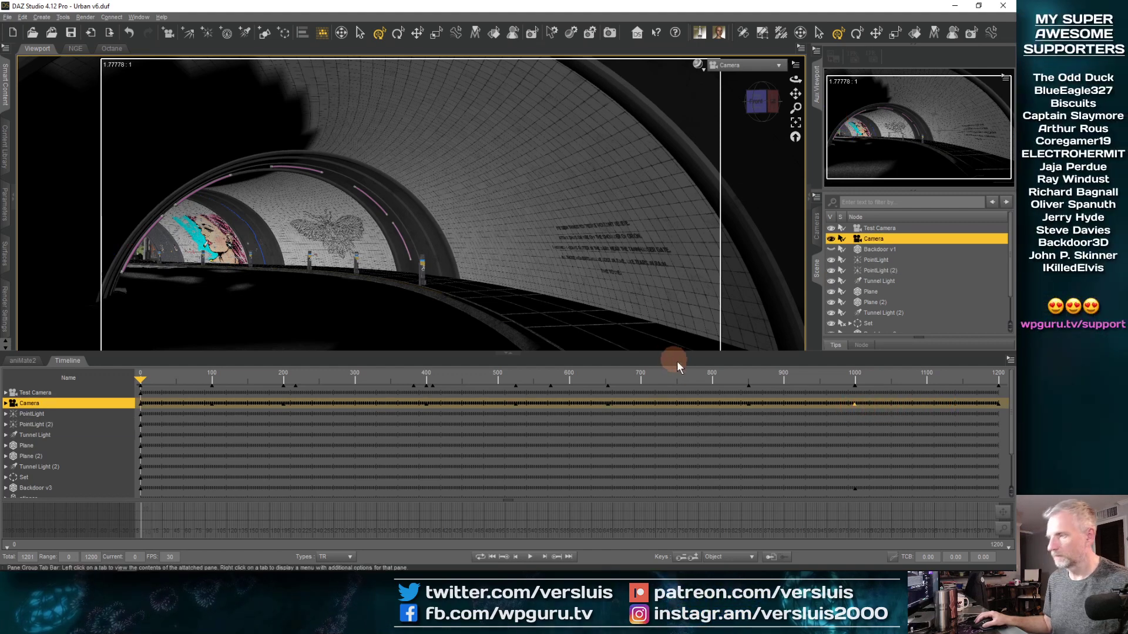
Step: Shrink the timeline, scrub through the noodle bar approach, and delete the Camera's keyframe at frame 1000
drag(690, 375, 639, 419)
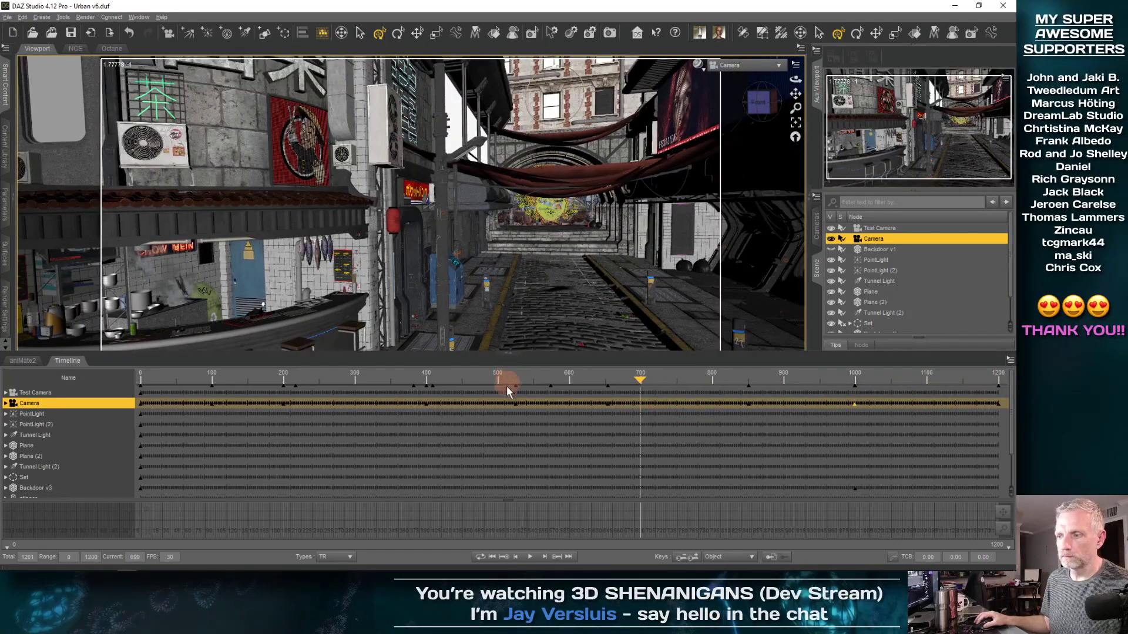
drag(360, 356, 360, 420)
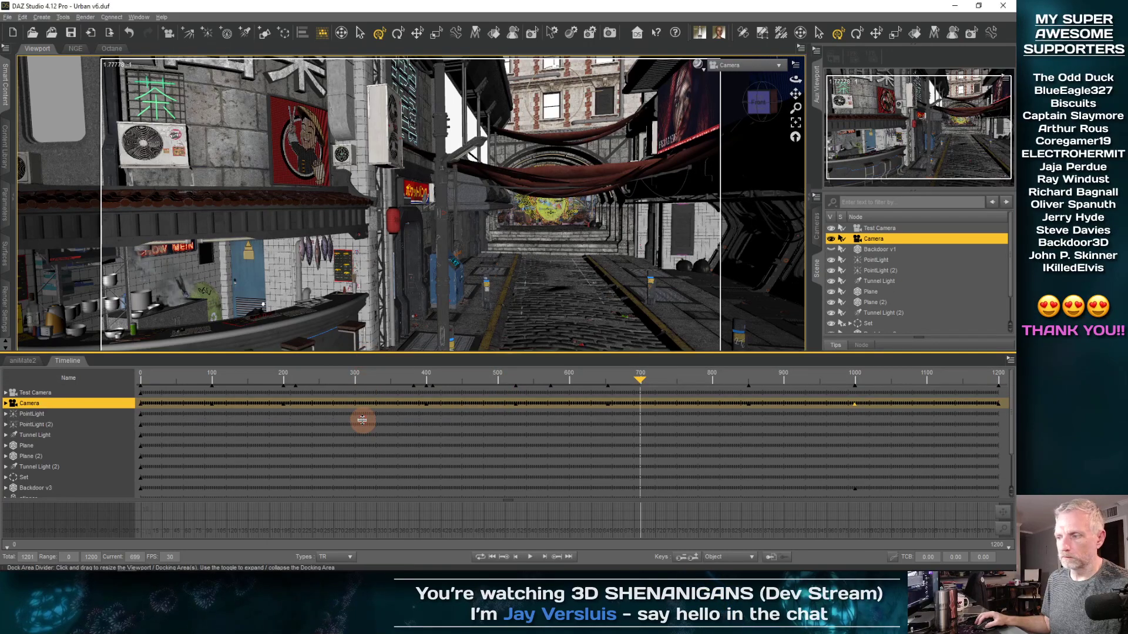
drag(640, 453, 800, 447)
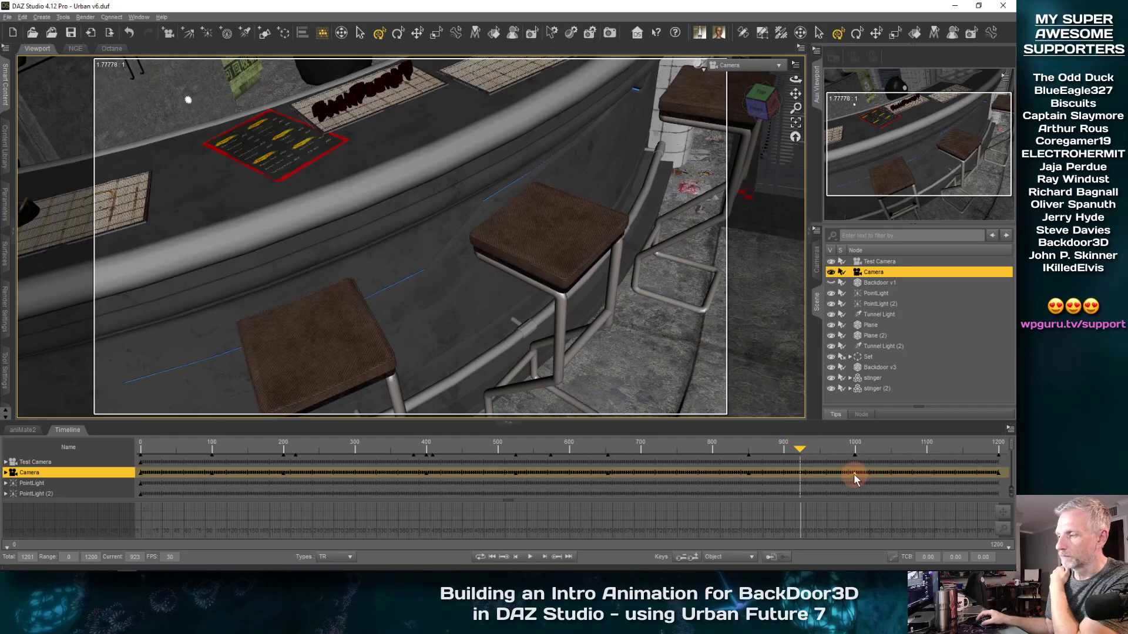
right_click(854, 474)
mouse_move(885, 433)
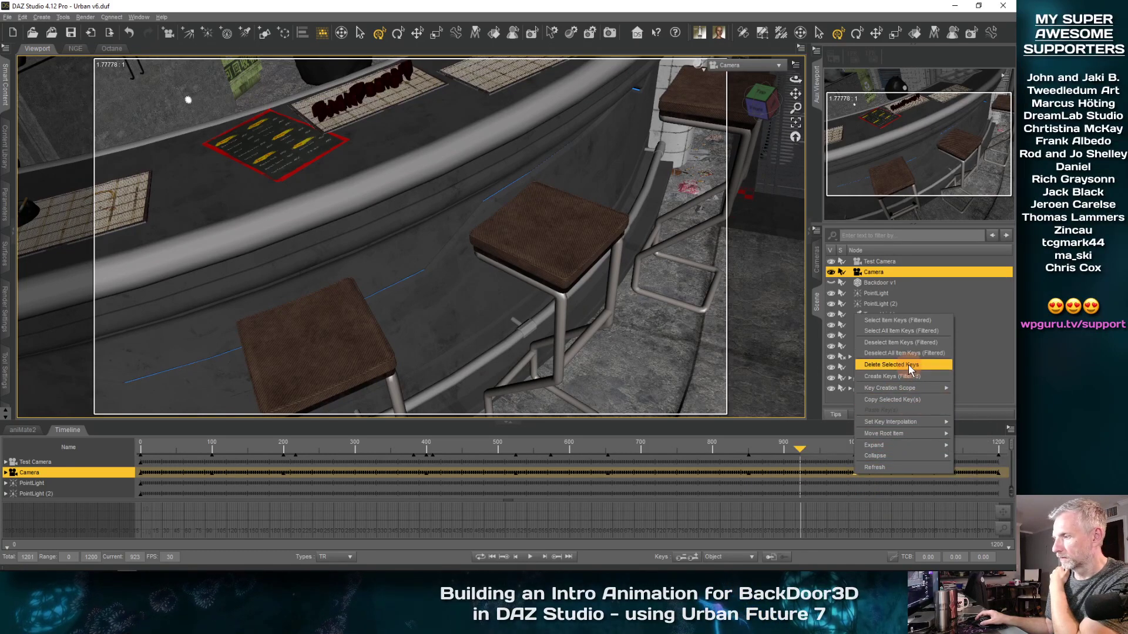
click(909, 365)
Step: Go to the Camera's keyframe at frame 851 and raise its Y Translate to about 289
drag(809, 483, 740, 455)
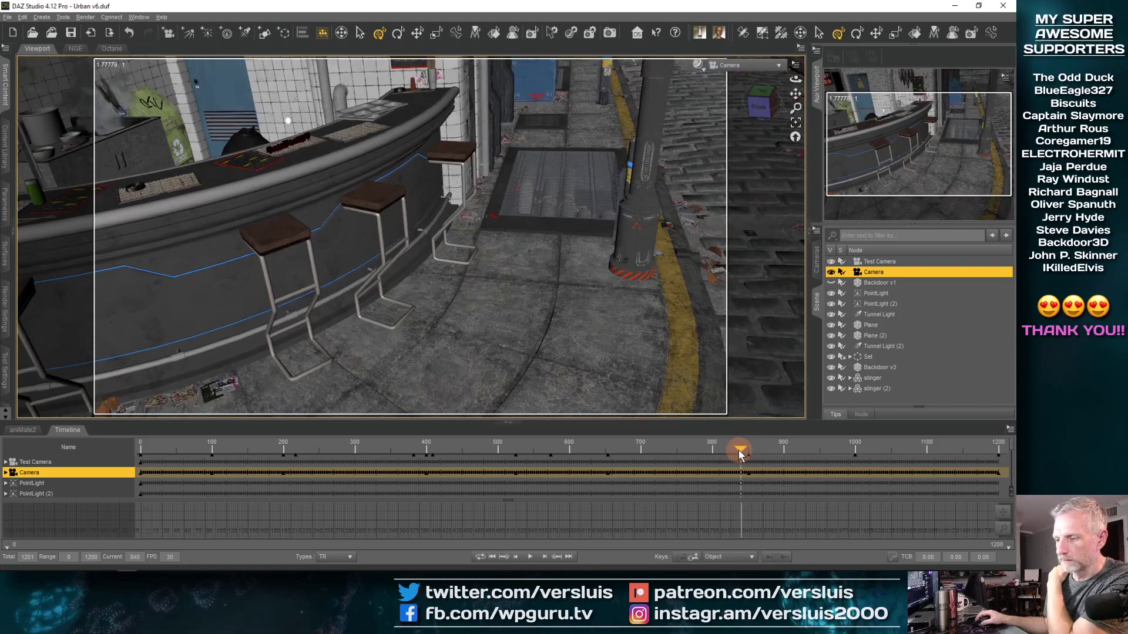
click(558, 557)
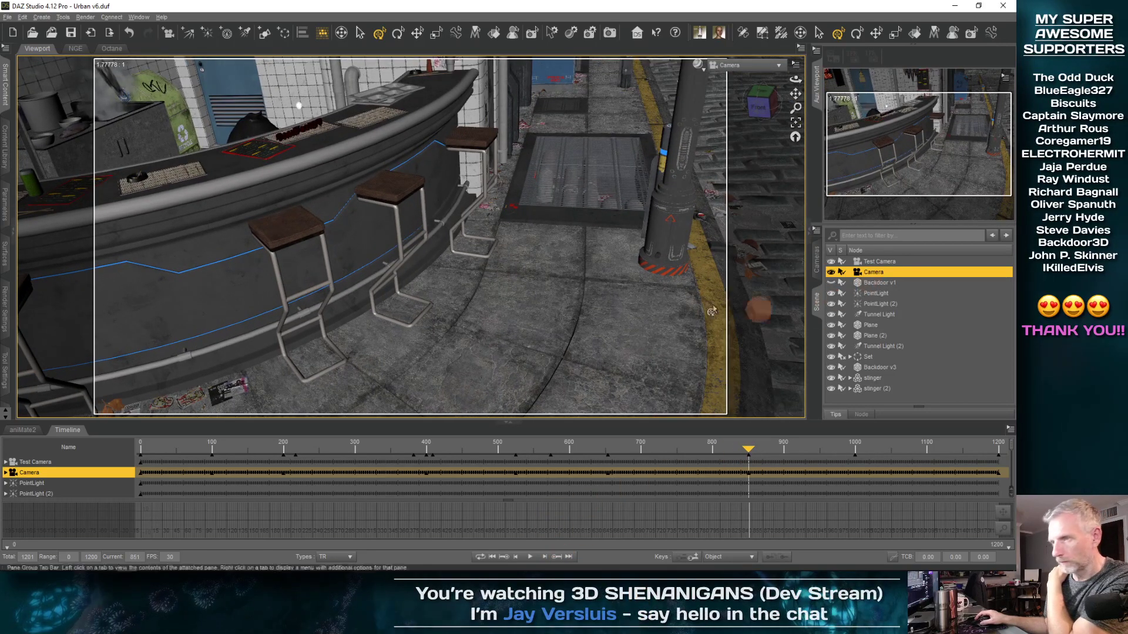
click(3, 199)
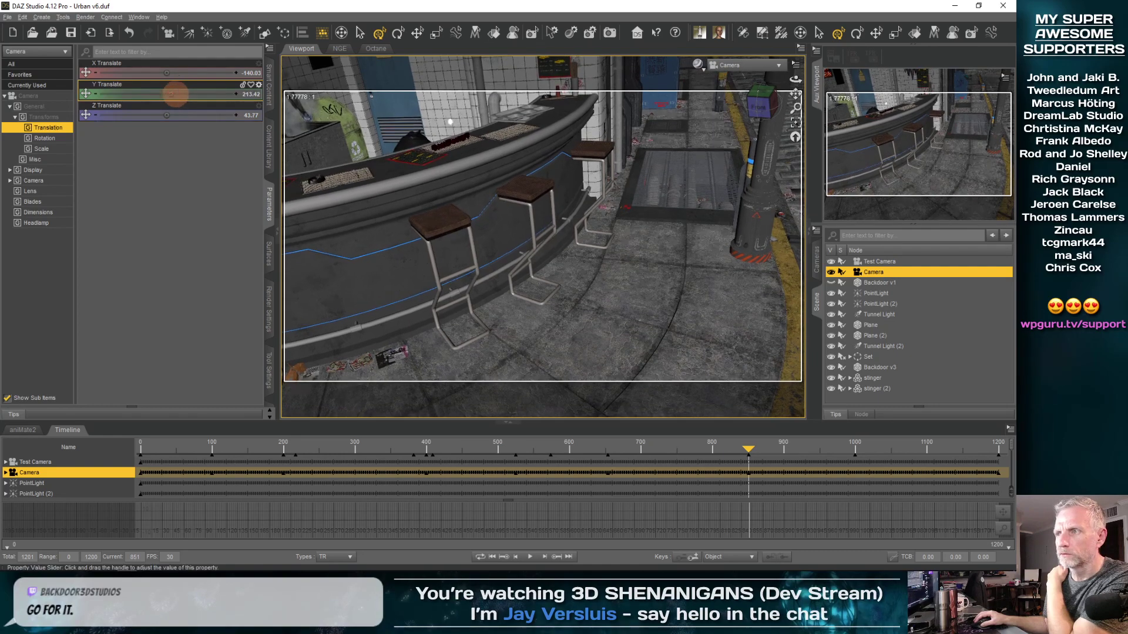
drag(175, 93, 164, 94)
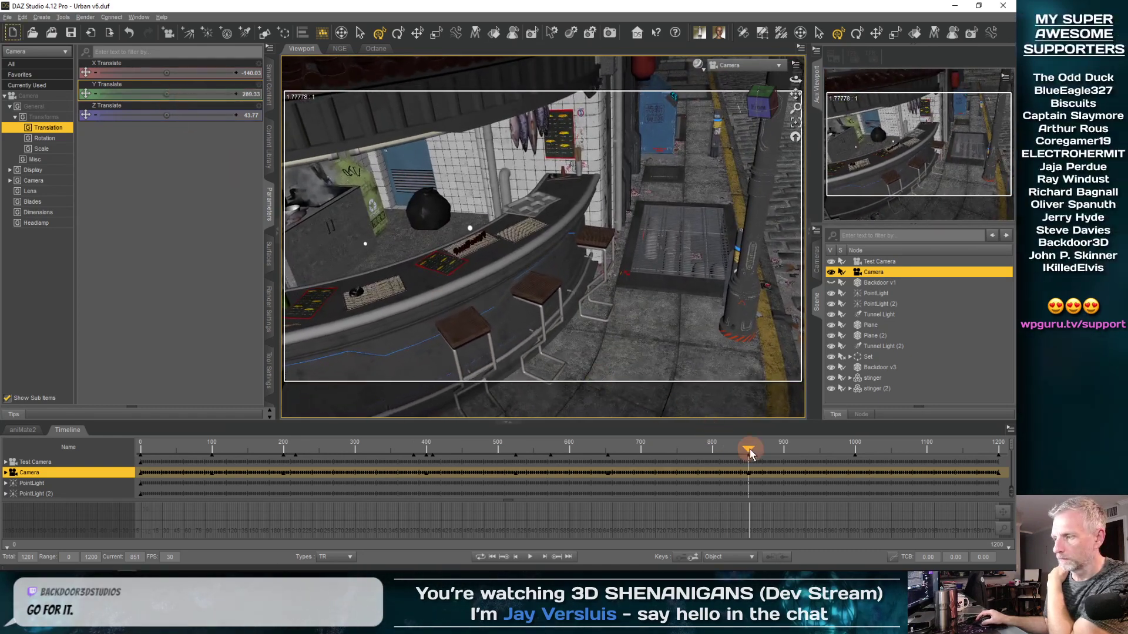
Step: Set the Camera's X Translate to about -88 at frame 851 and scrub through the move toward the bar counter
mouse_move(750, 454)
mouse_down()
mouse_move(579, 459)
mouse_move(969, 448)
mouse_move(728, 453)
mouse_move(847, 446)
mouse_move(744, 452)
mouse_up()
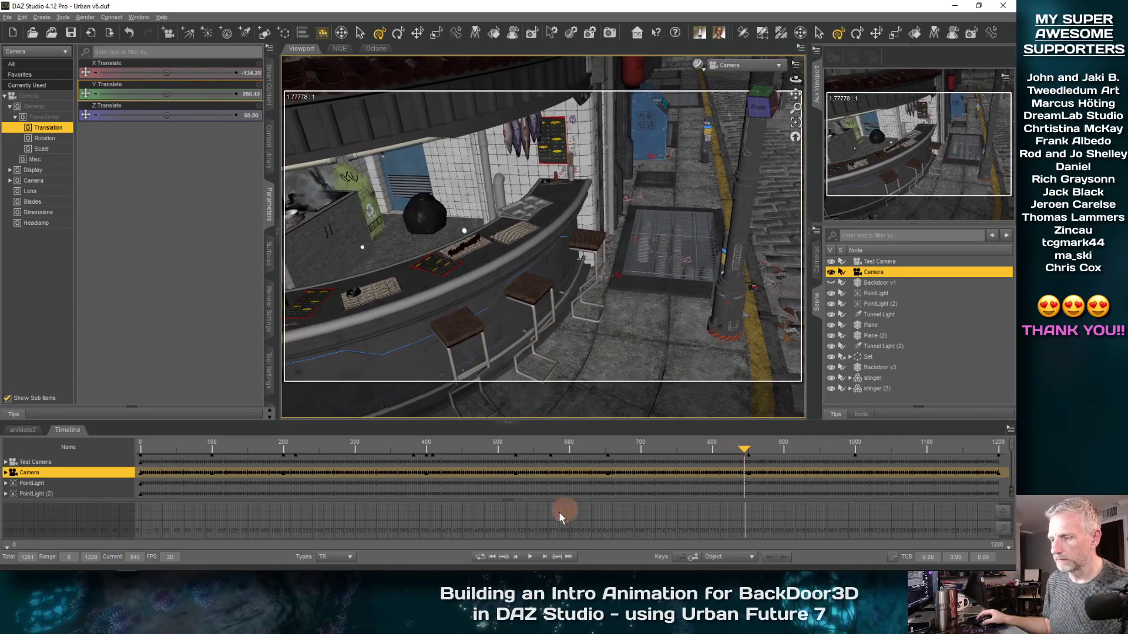
click(556, 557)
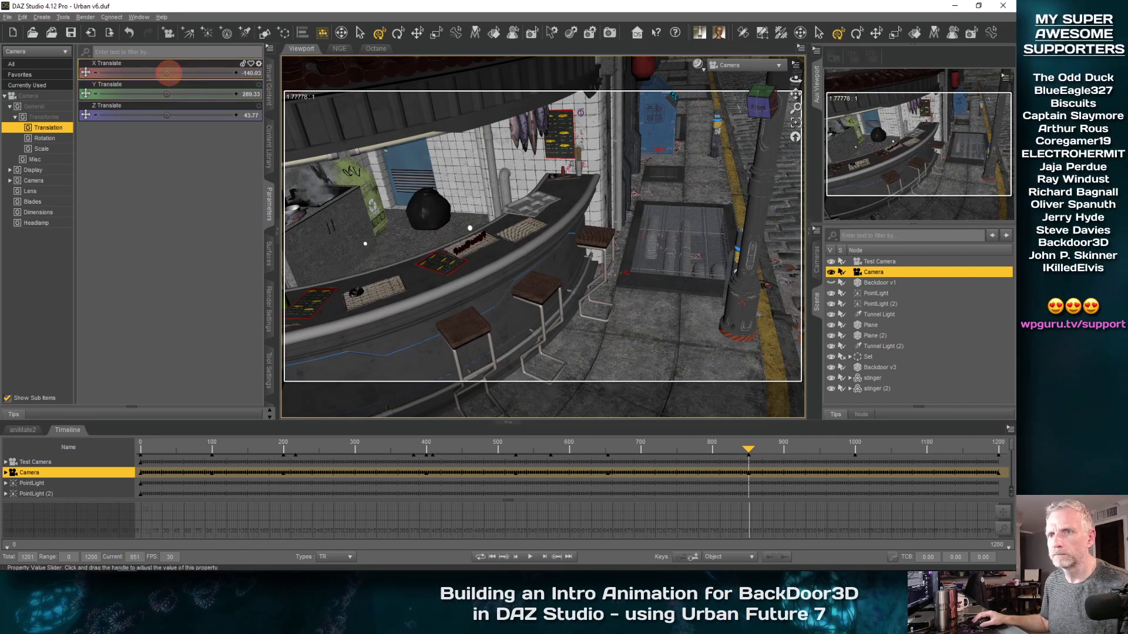
drag(167, 72, 169, 72)
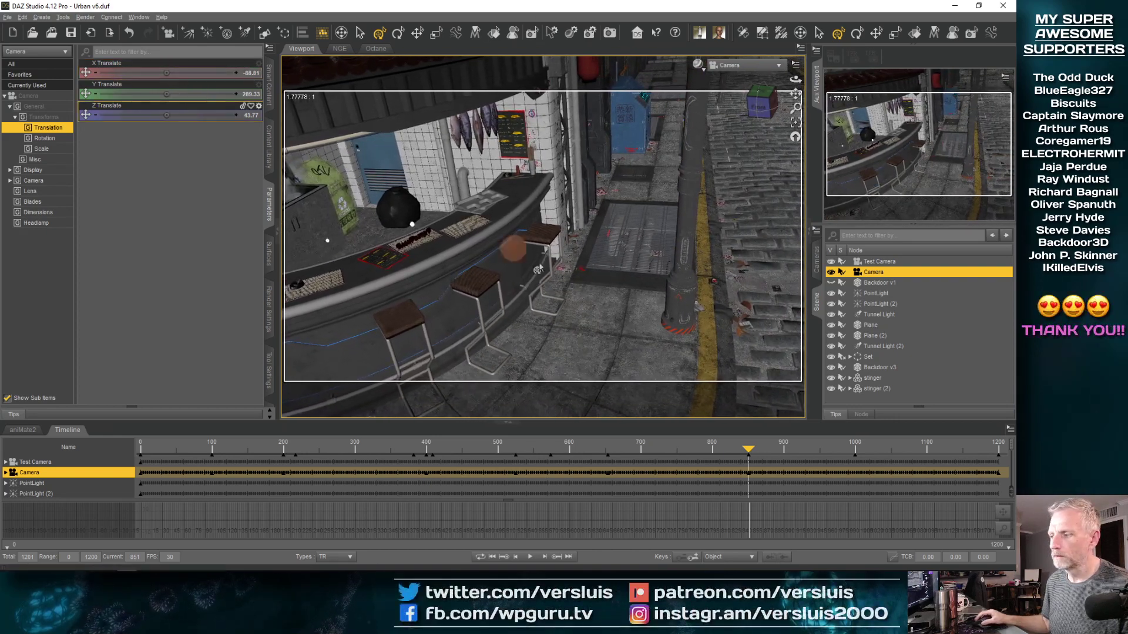
drag(748, 455, 667, 460)
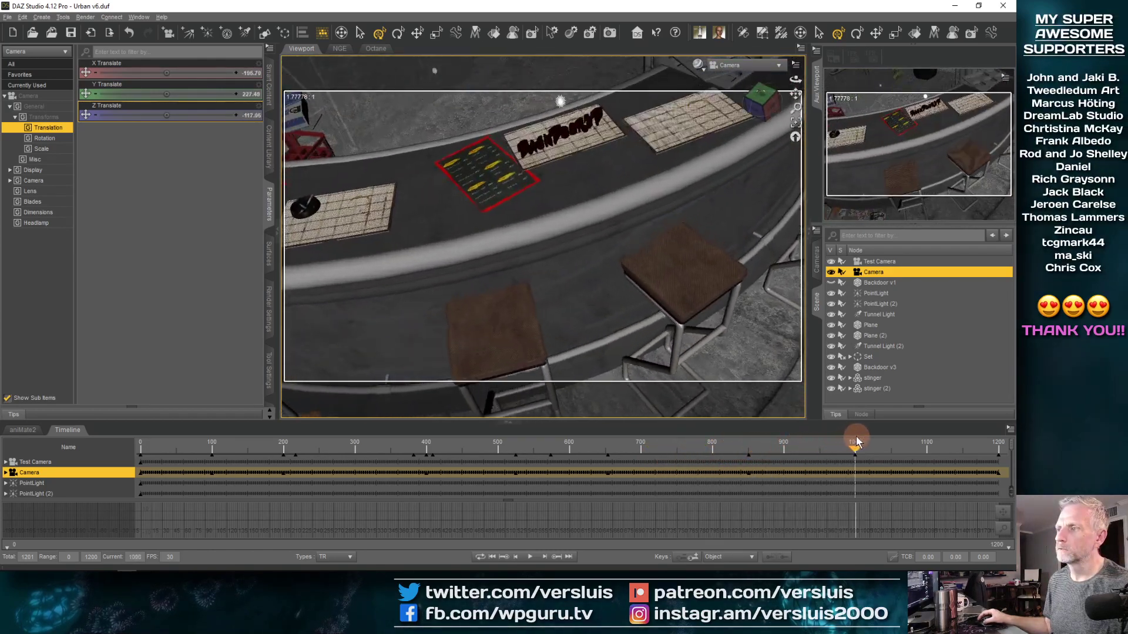
drag(906, 435, 671, 474)
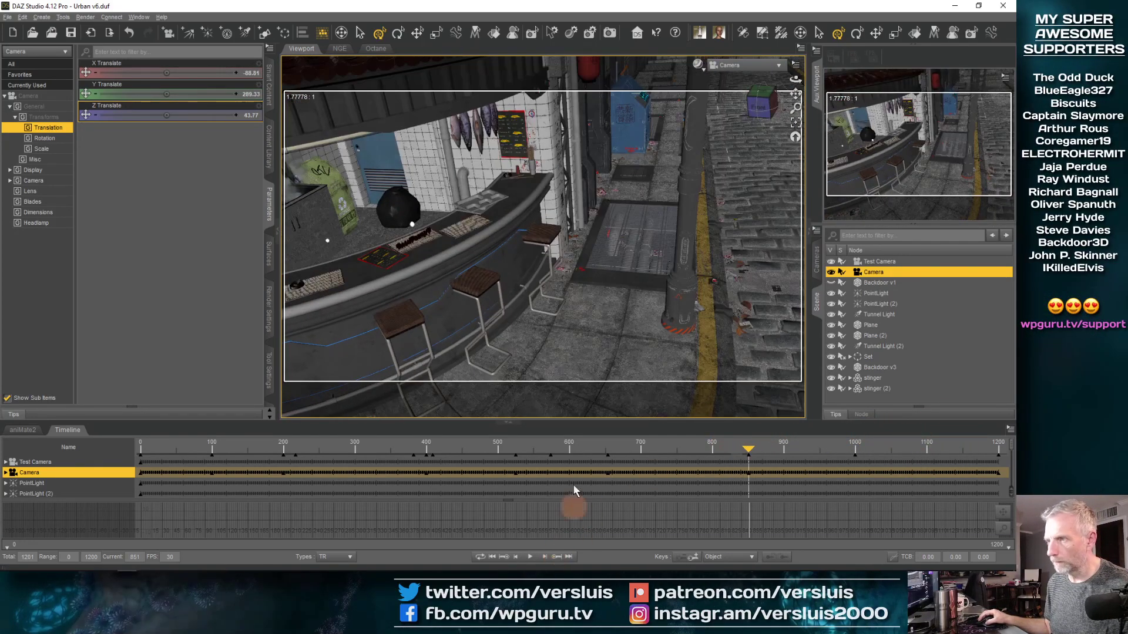
drag(753, 452, 879, 429)
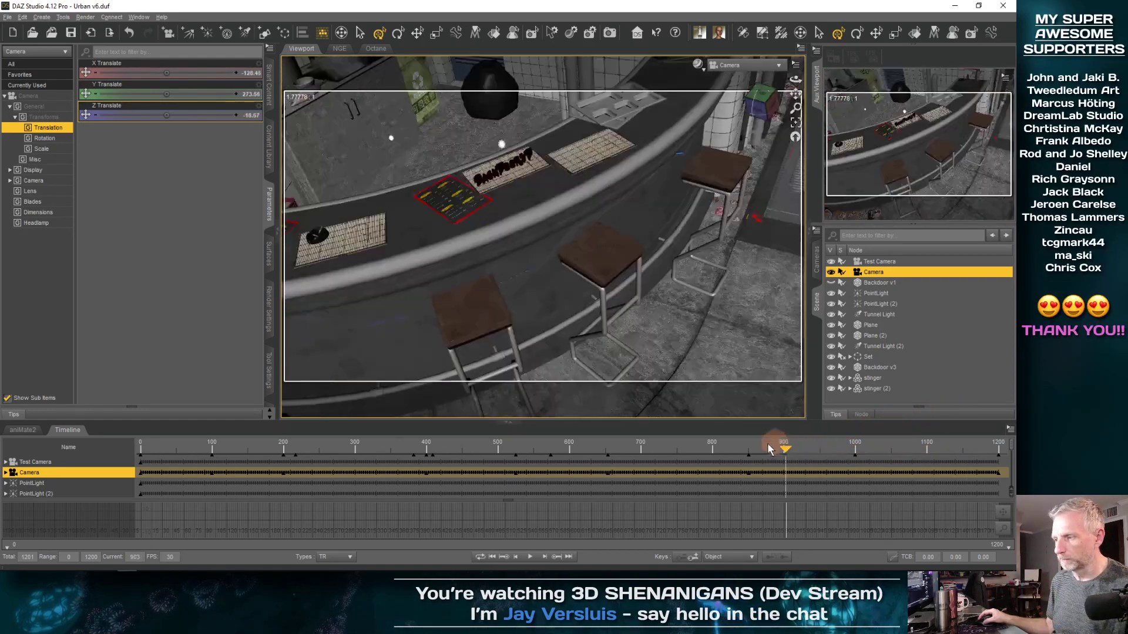
Step: Set the Camera's Z Translate to about -9 at frame 851 and scrub the descent to about frame 1100
click(555, 557)
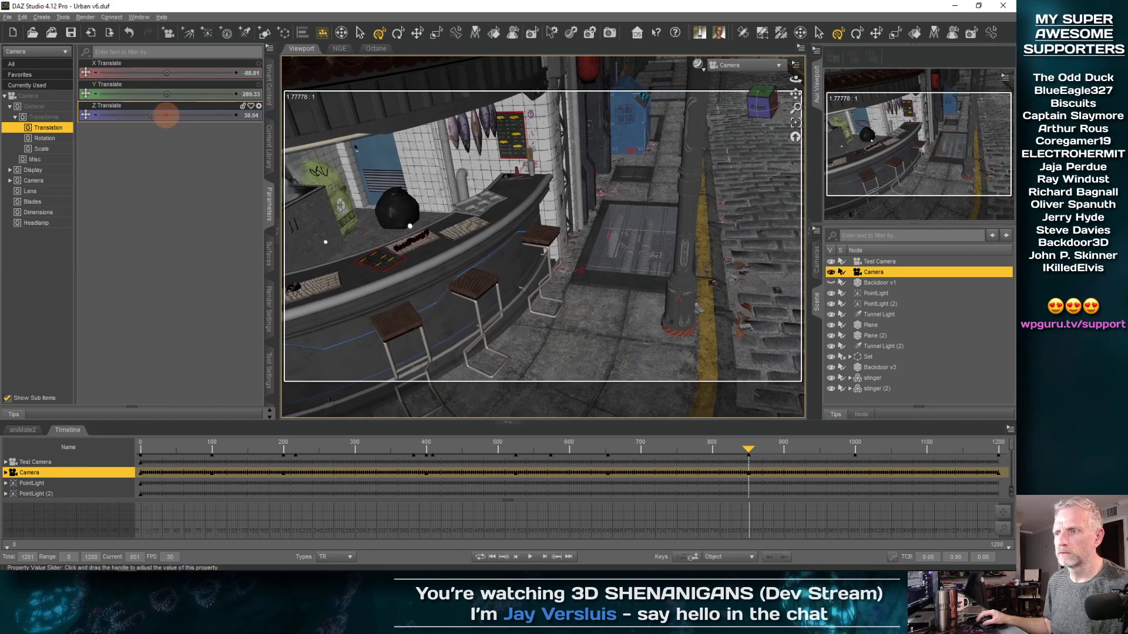
drag(168, 116, 138, 116)
drag(727, 457, 641, 467)
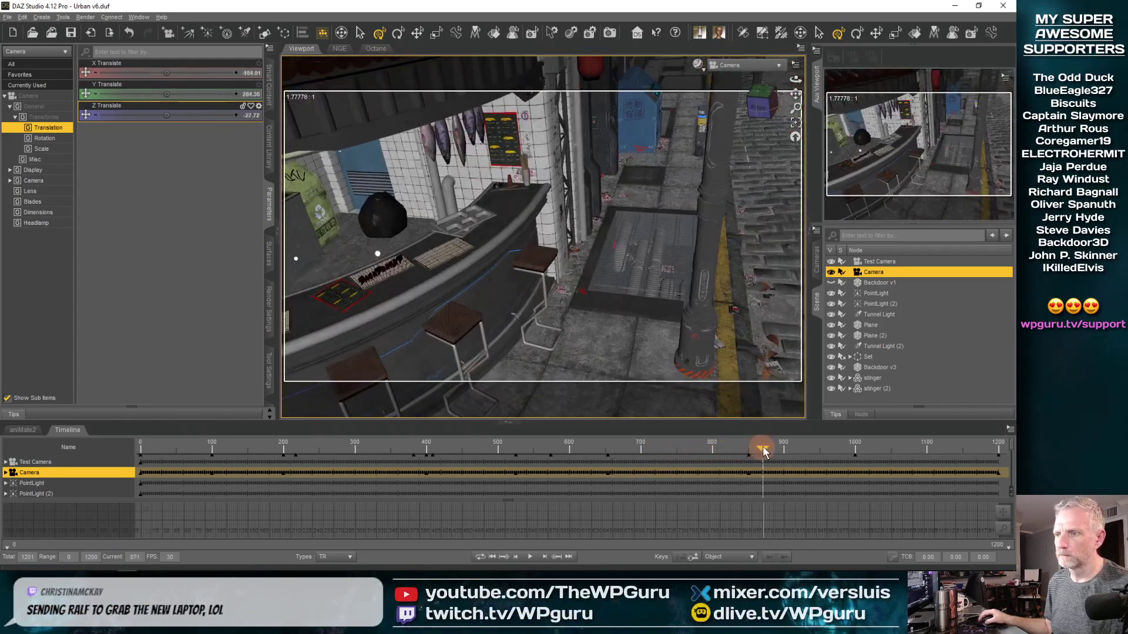
drag(764, 450, 830, 448)
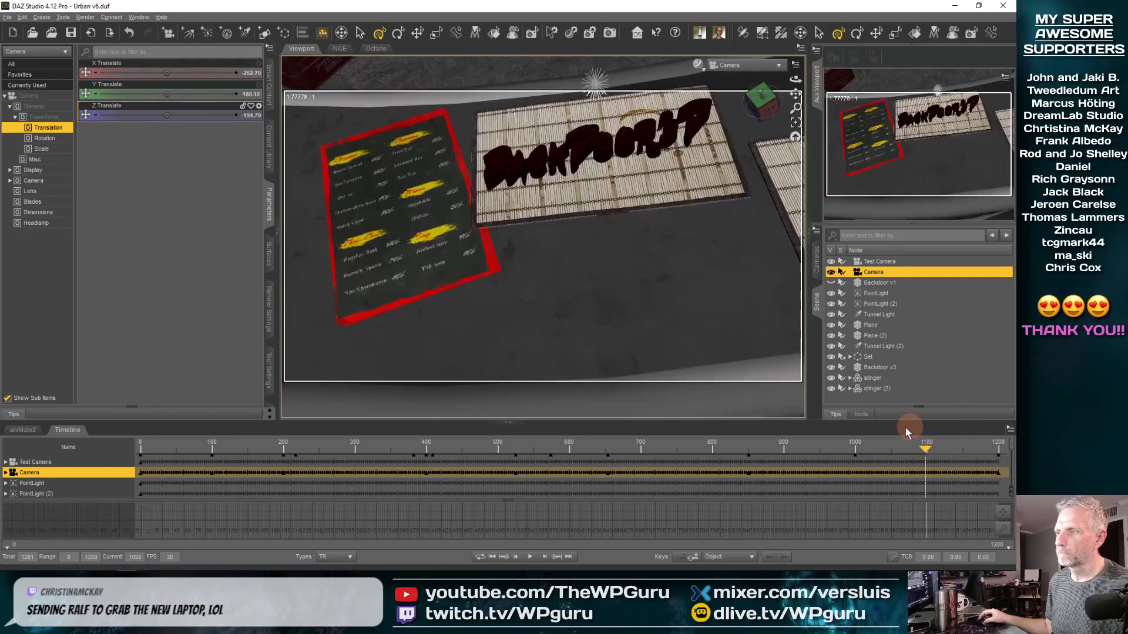
Step: Return to the Camera's frame 851 keyframe and set its X Translate to about -92
drag(696, 450, 731, 445)
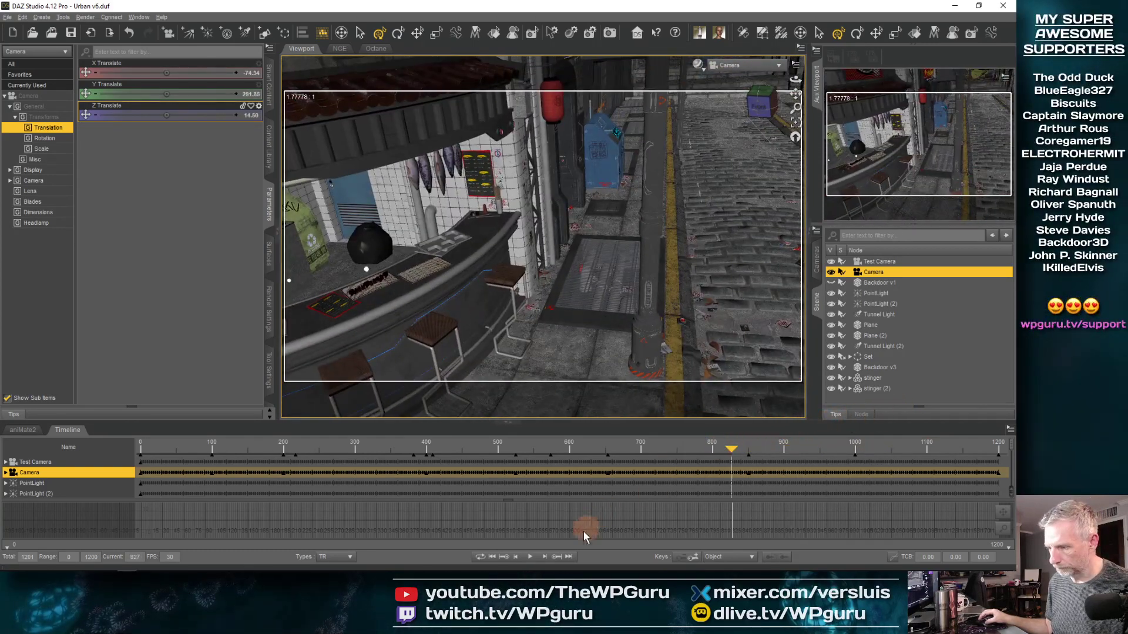
click(556, 557)
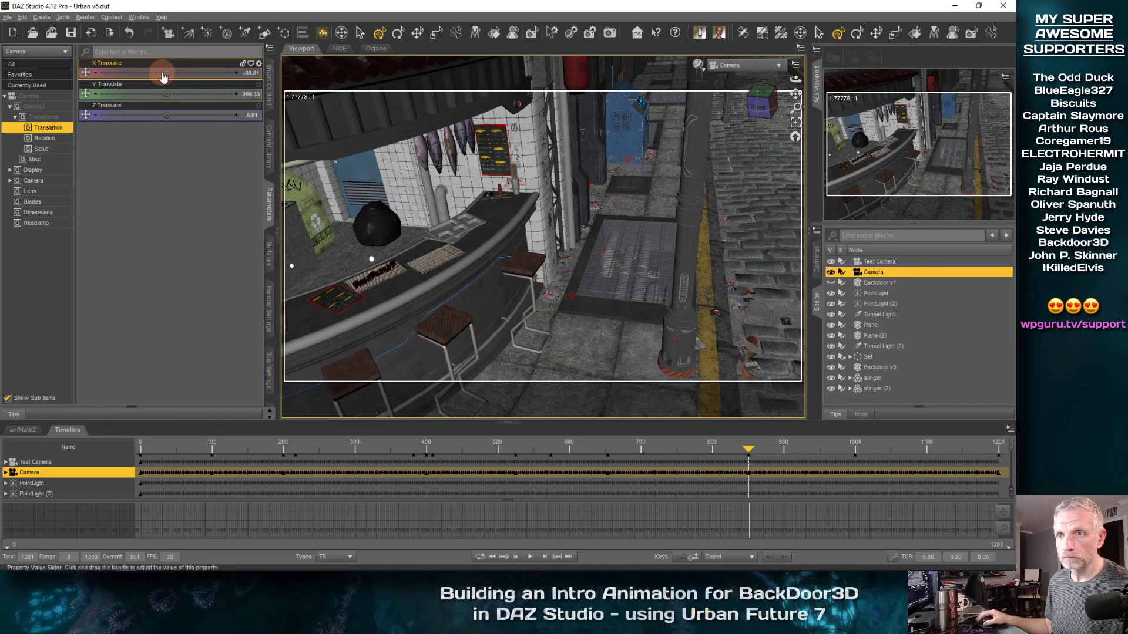
drag(166, 72, 149, 72)
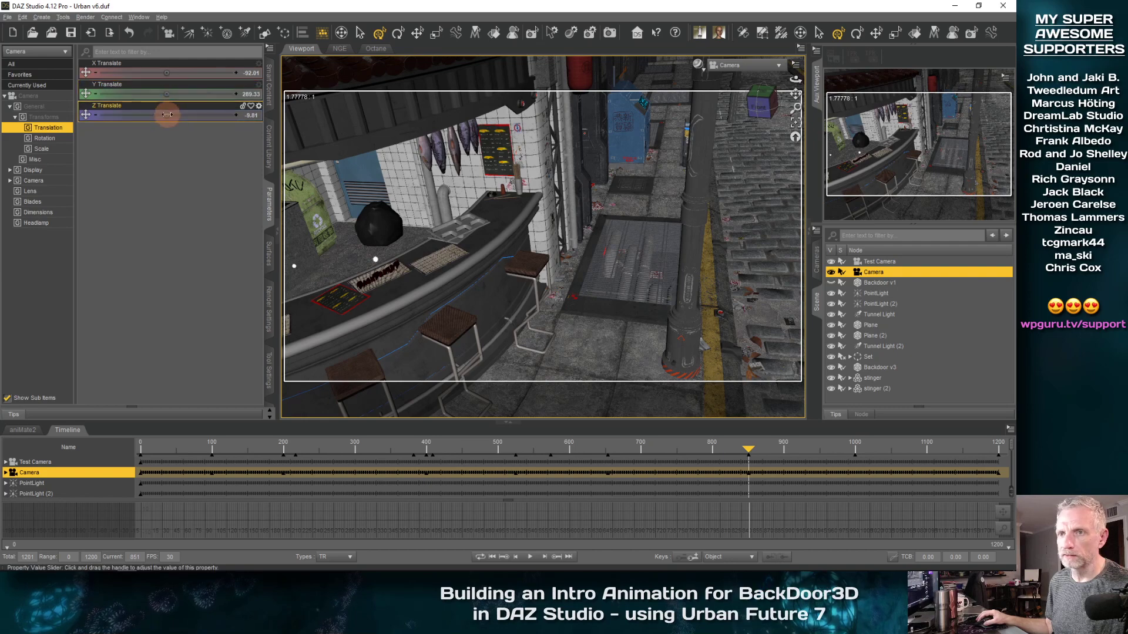
Step: Set the Camera's Z Translate to about -35 at frame 851 and play back the move from about frame 488
drag(167, 115, 167, 115)
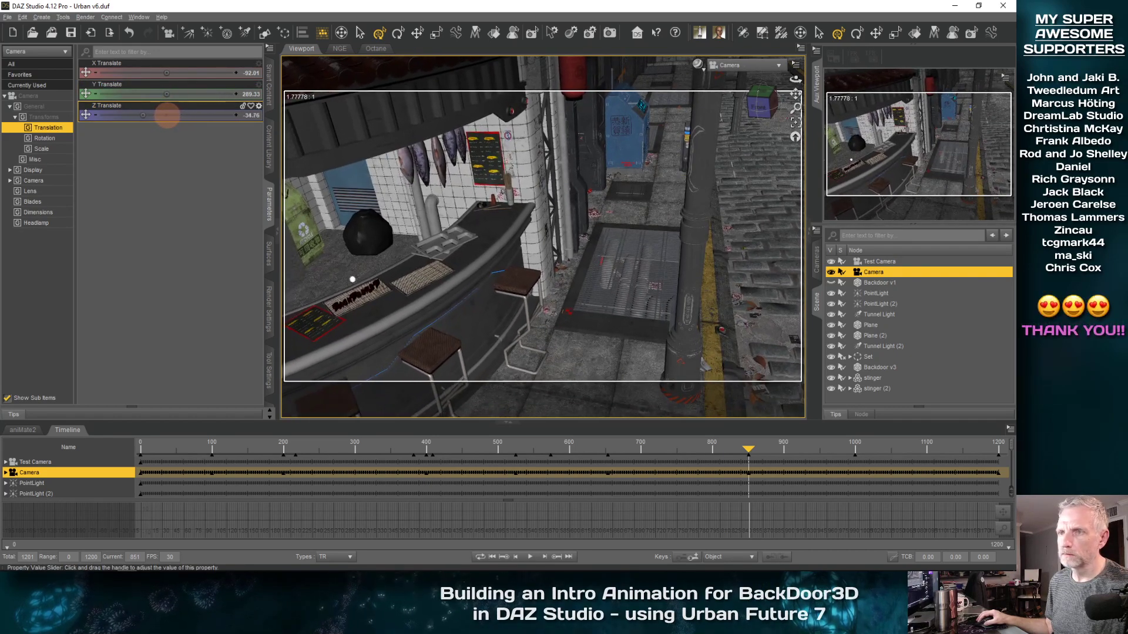
drag(769, 451, 691, 455)
drag(727, 450, 536, 523)
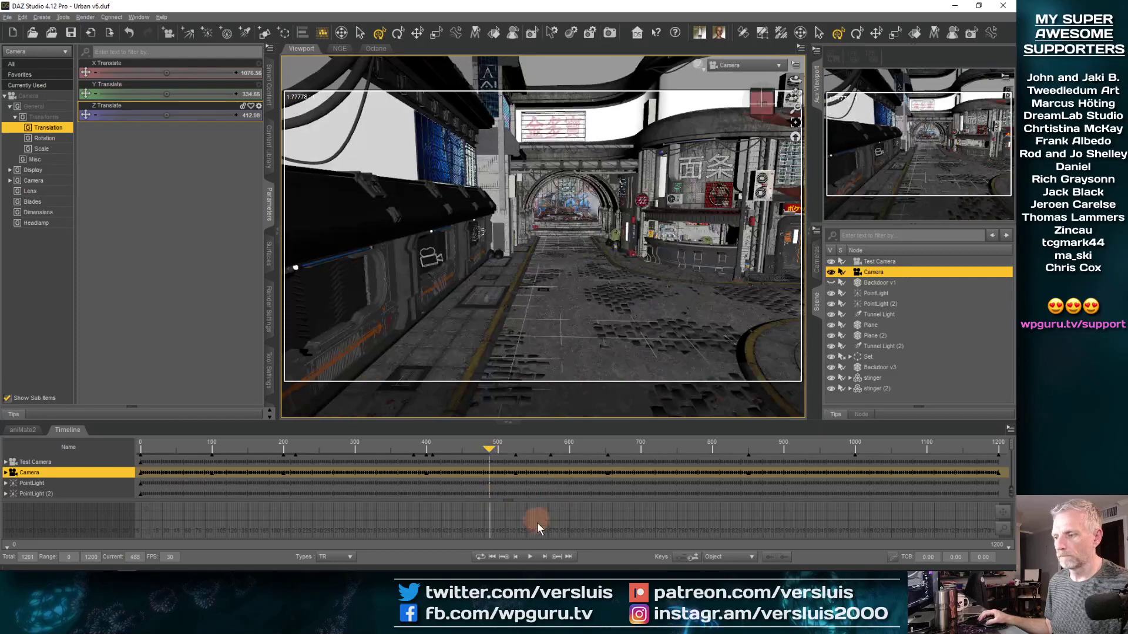
click(532, 558)
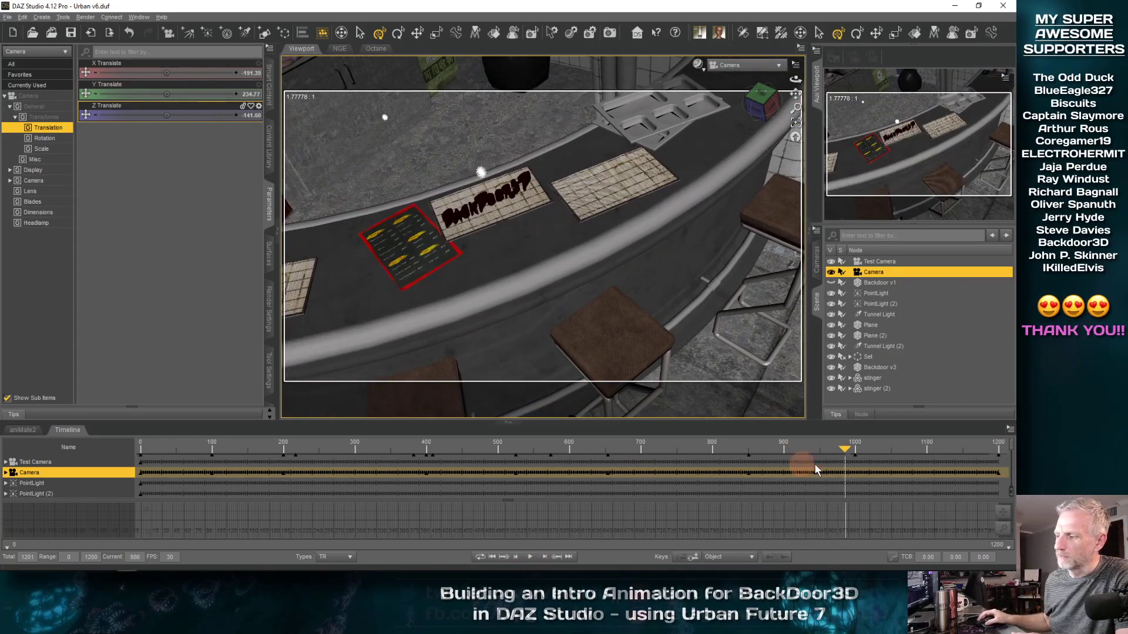
Step: Scrub the Camera's approach to the bar counter between about frames 788 and 851 to review its framing
click(782, 450)
drag(771, 455, 700, 471)
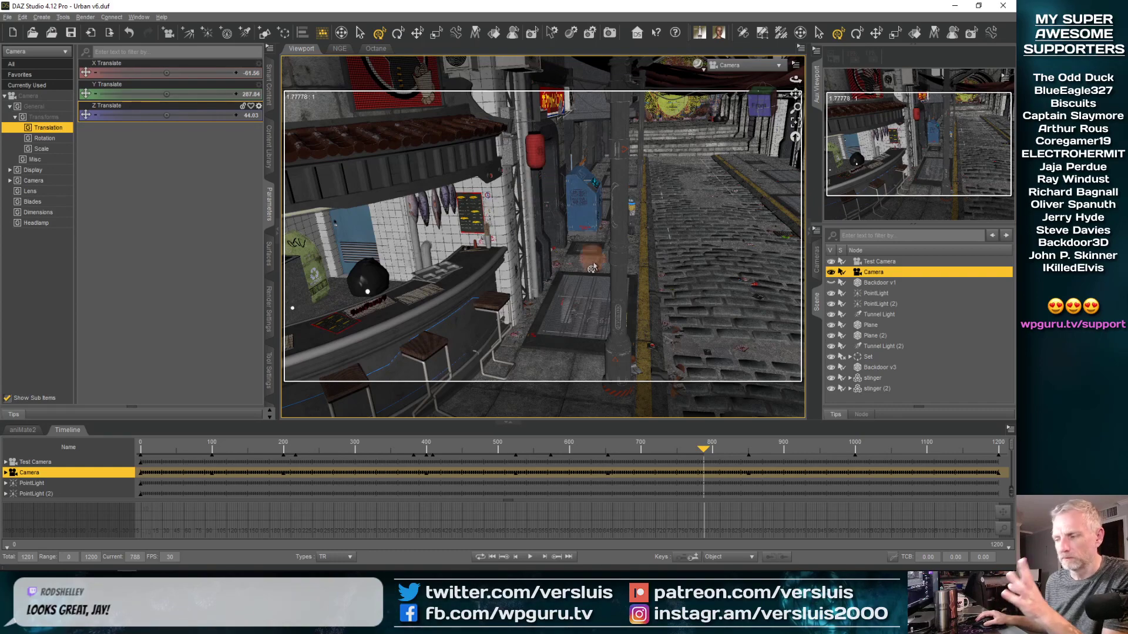
drag(705, 452, 740, 448)
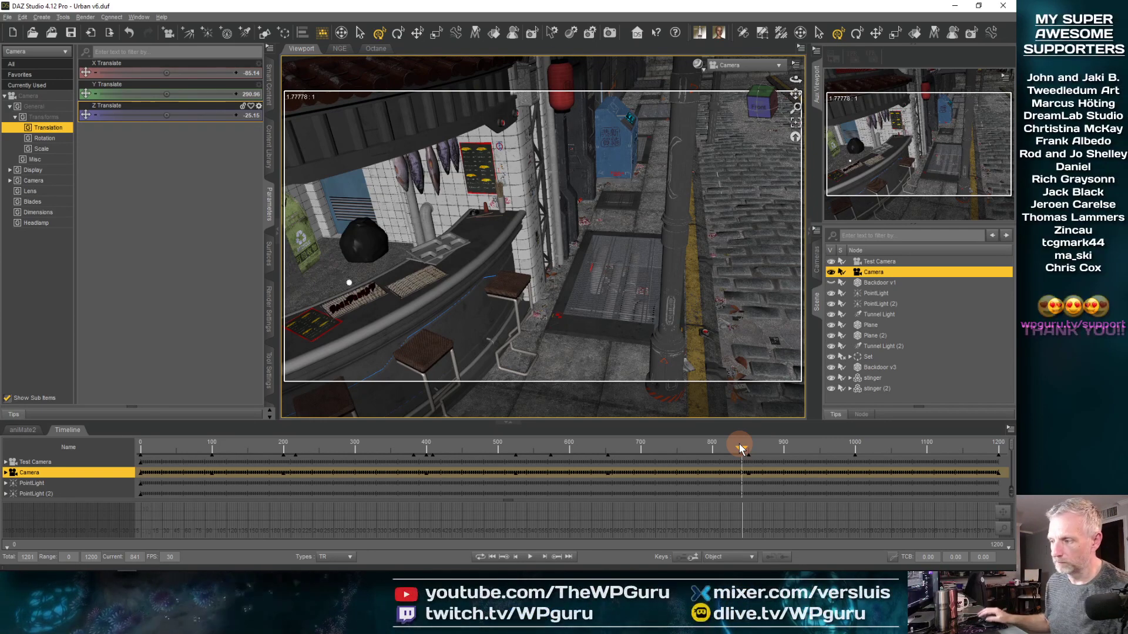
click(744, 449)
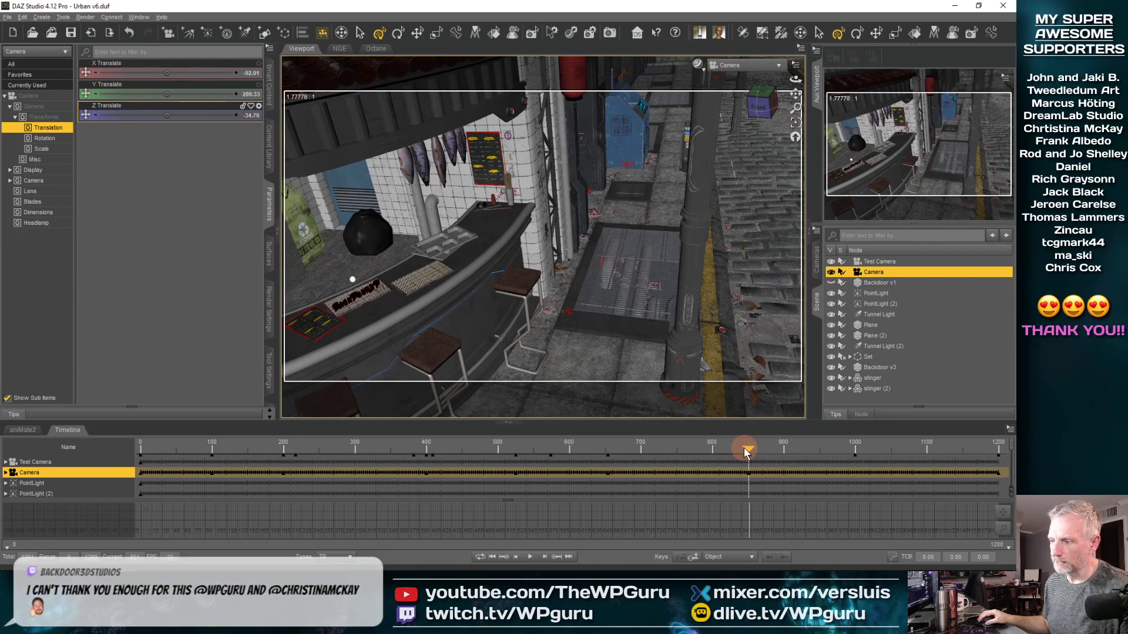
drag(744, 450, 743, 450)
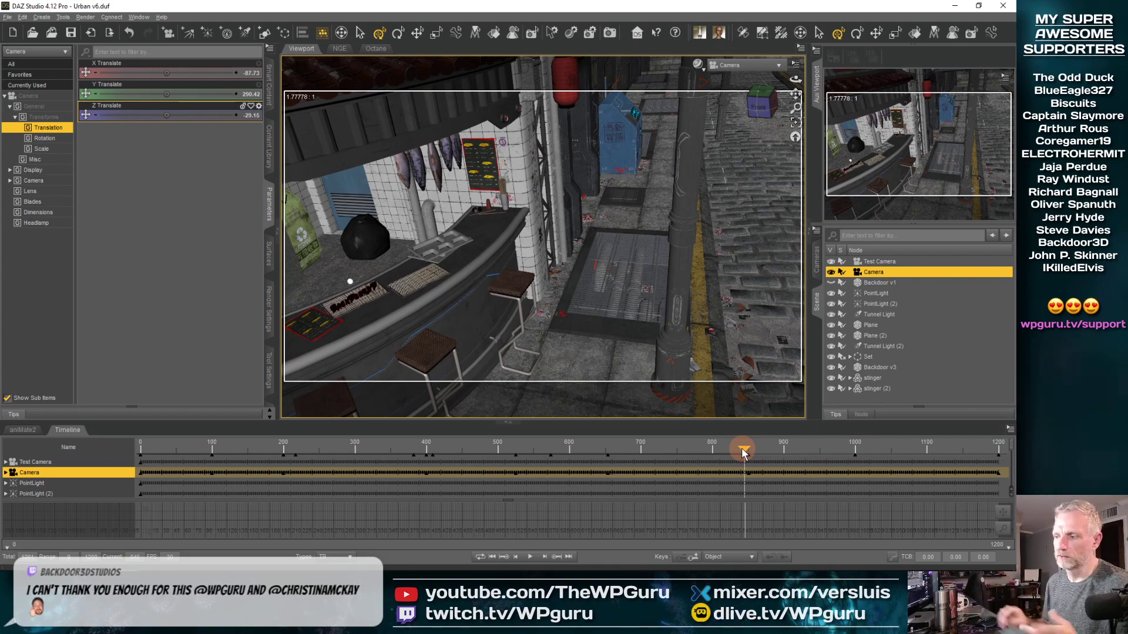
mouse_move(744, 451)
mouse_down()
mouse_move(775, 450)
mouse_move(741, 449)
mouse_up()
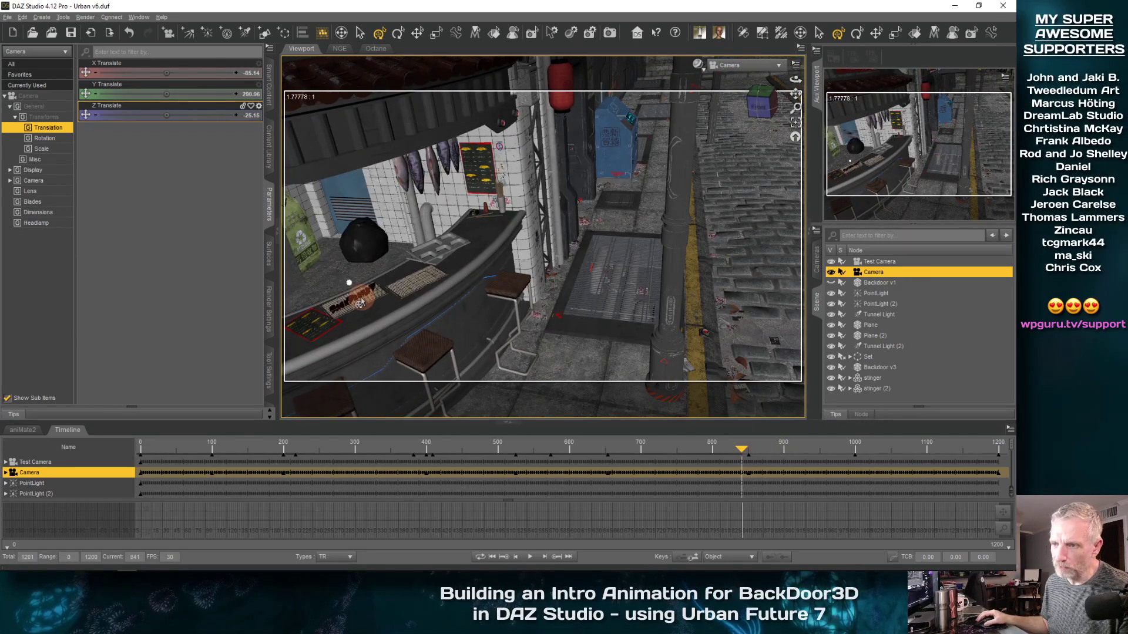
Step: Set the Camera's Y Rotate to about 41 at its frame 851 keyframe and scrub back to about frame 782
click(557, 557)
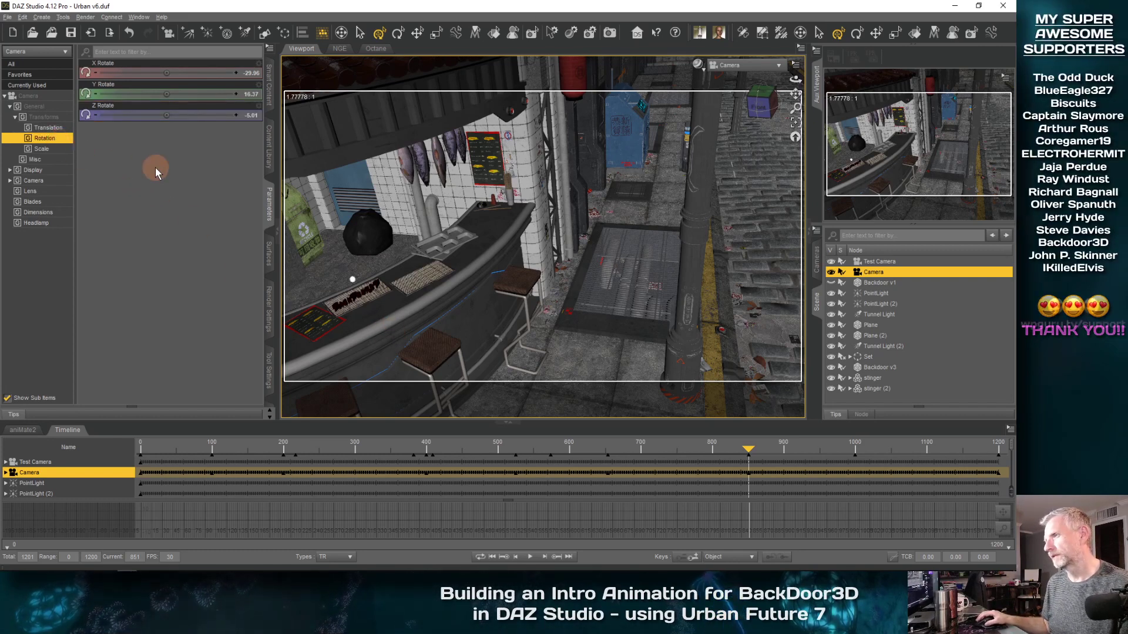
drag(169, 94, 169, 96)
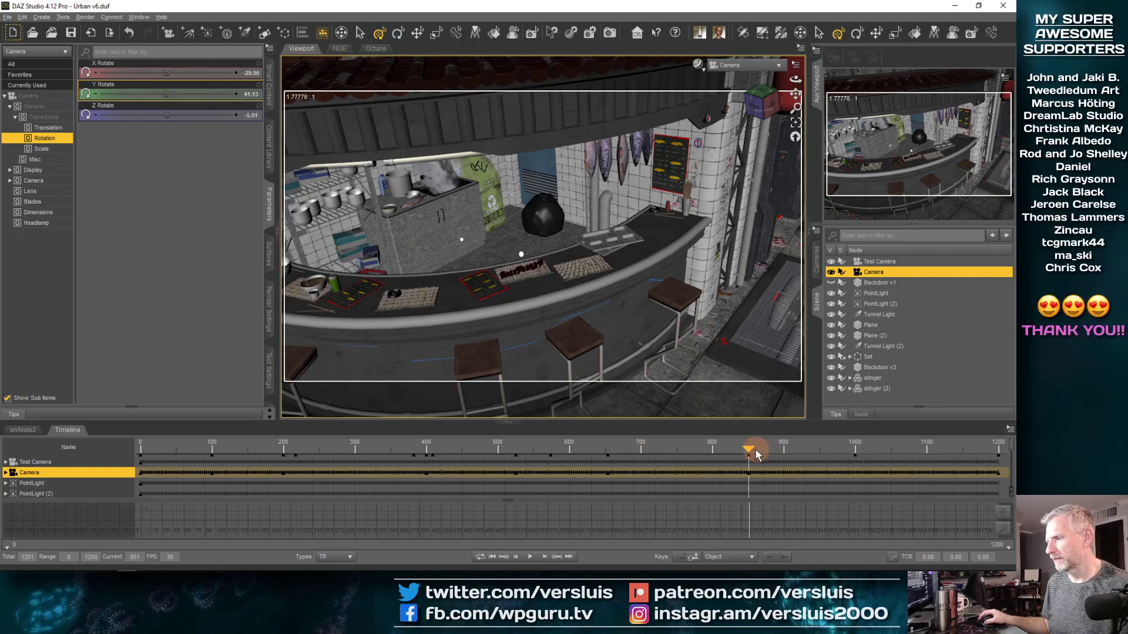
drag(747, 452, 699, 449)
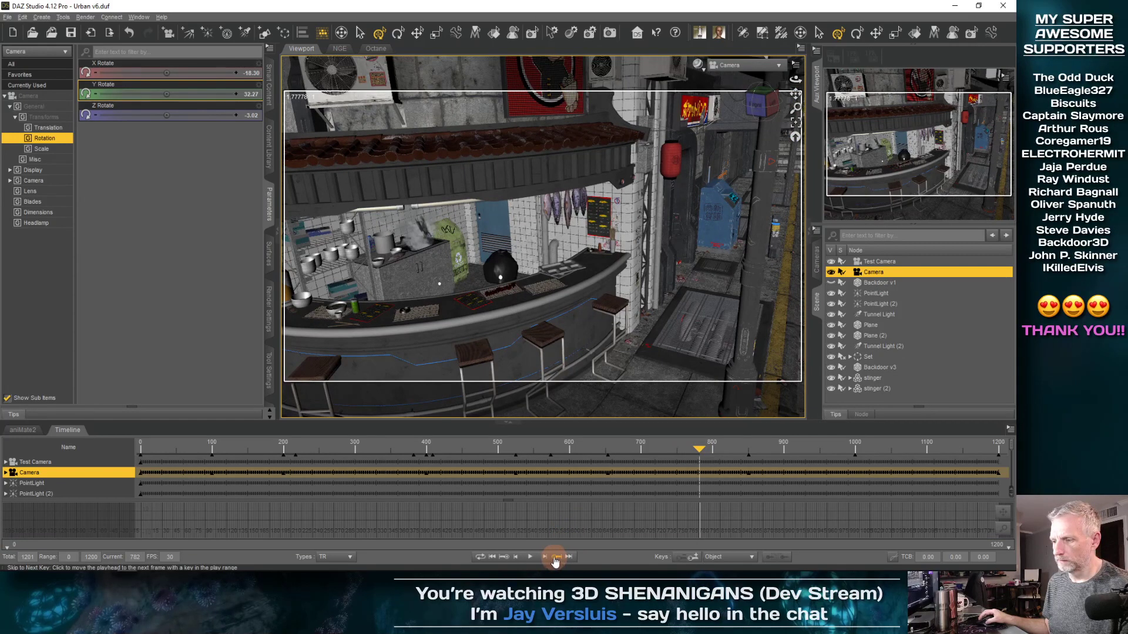
Step: Set the Camera's Y Rotate to about 53 at frame 851 and play back the move to the counter
click(558, 556)
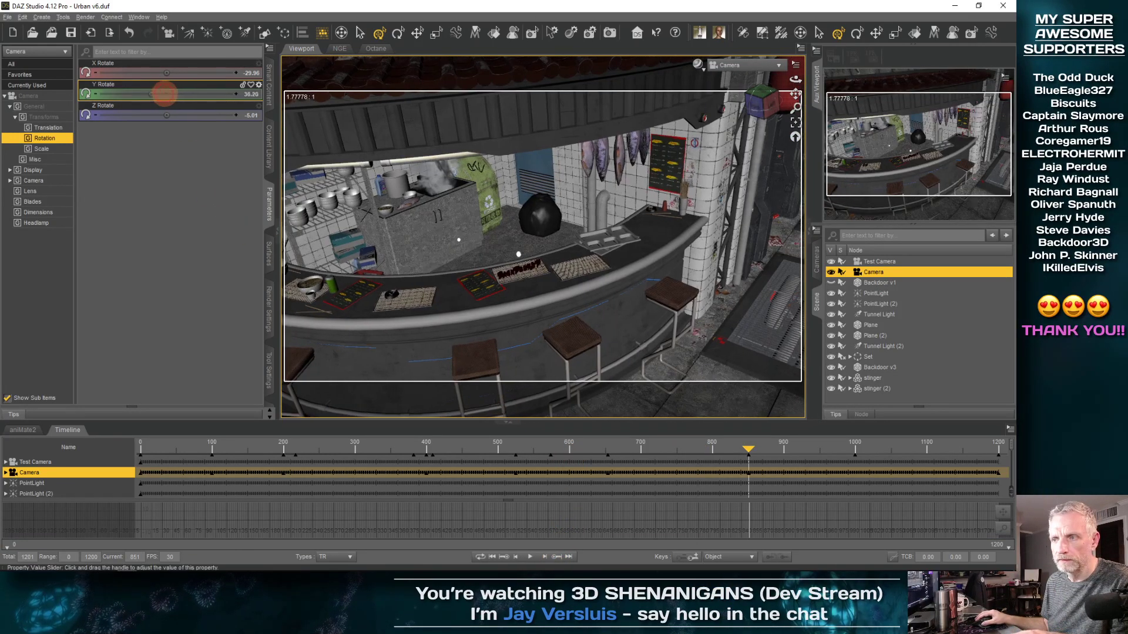
drag(164, 93, 167, 94)
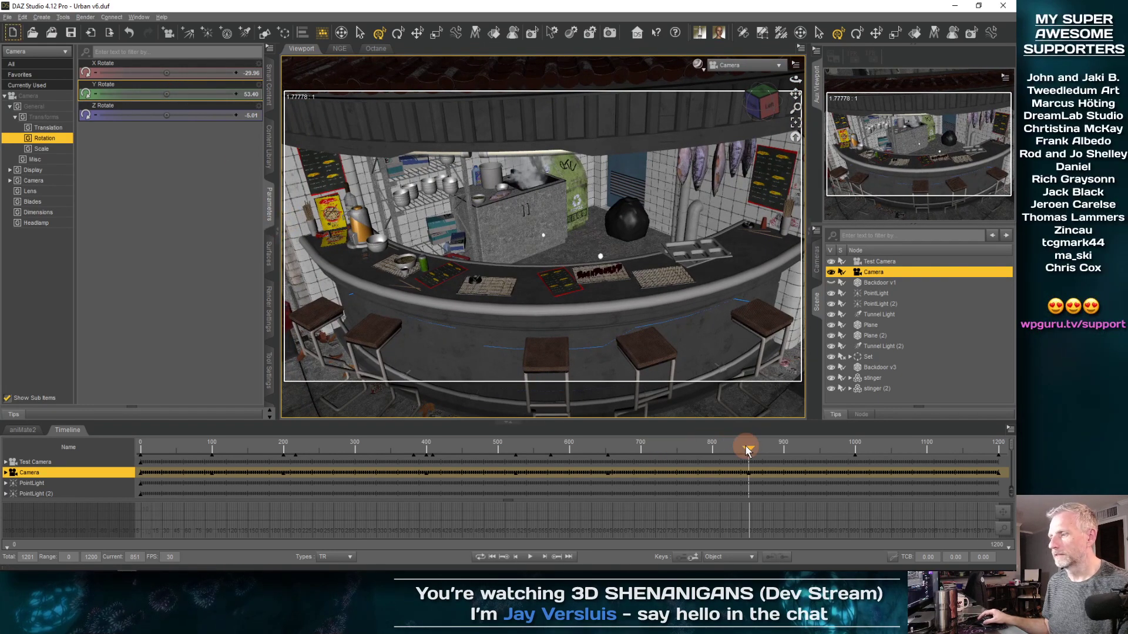
drag(748, 449, 826, 453)
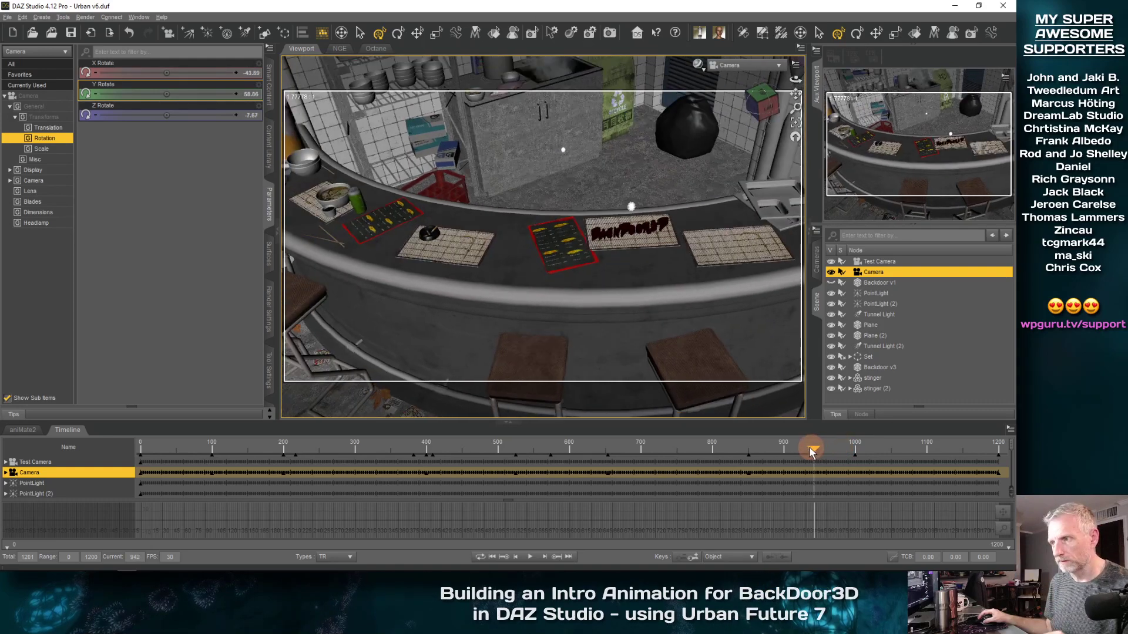
drag(811, 451, 580, 474)
click(529, 558)
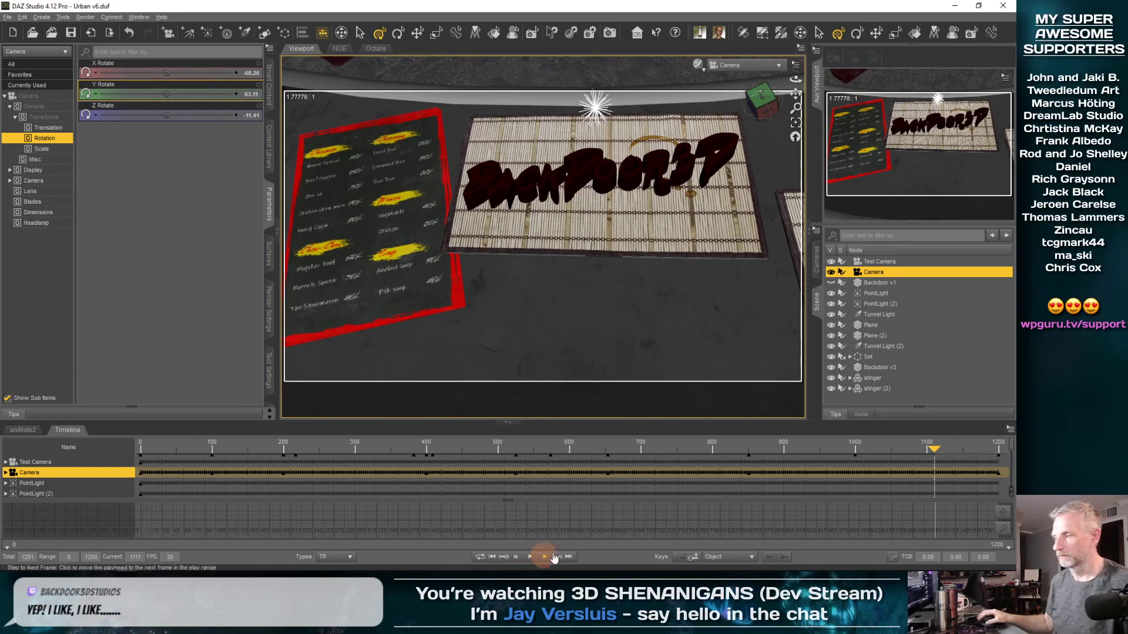
Step: Go to frame 1200 and preview the logo shot in the NVIDIA Iray draw style
mouse_move(936, 452)
mouse_down()
mouse_move(851, 457)
mouse_move(926, 446)
mouse_up()
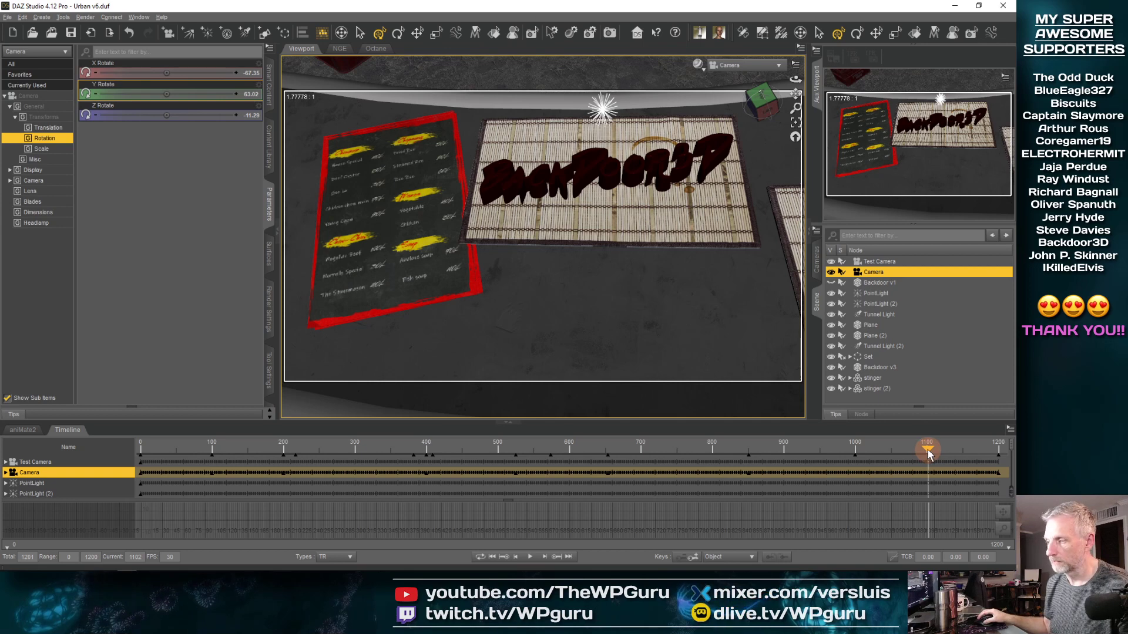
drag(928, 455, 998, 452)
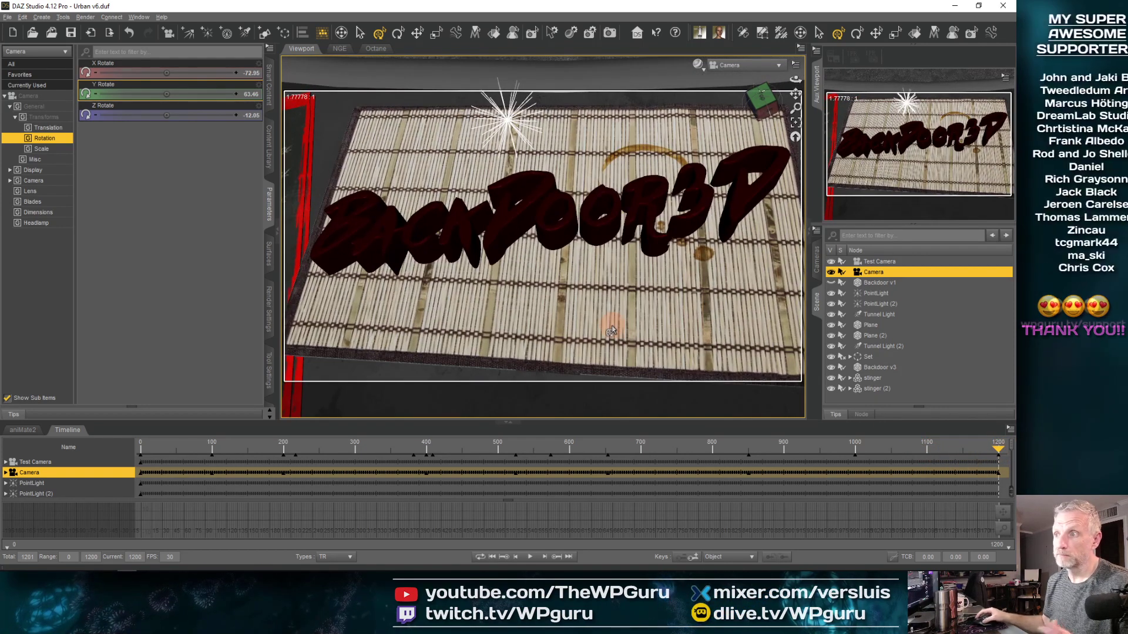
click(699, 66)
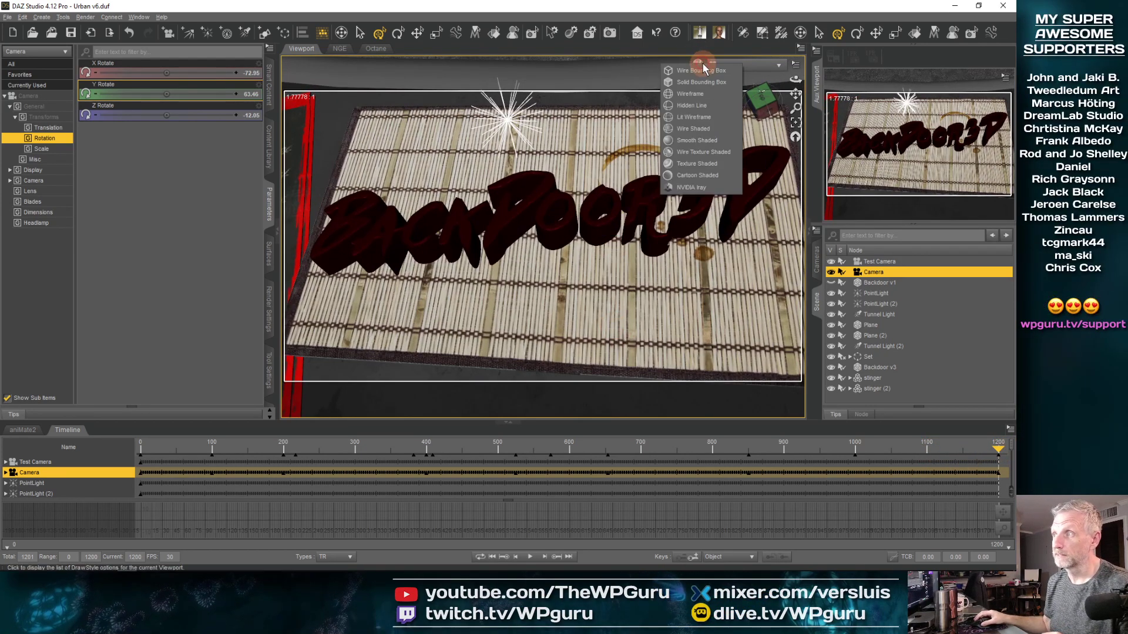
click(710, 182)
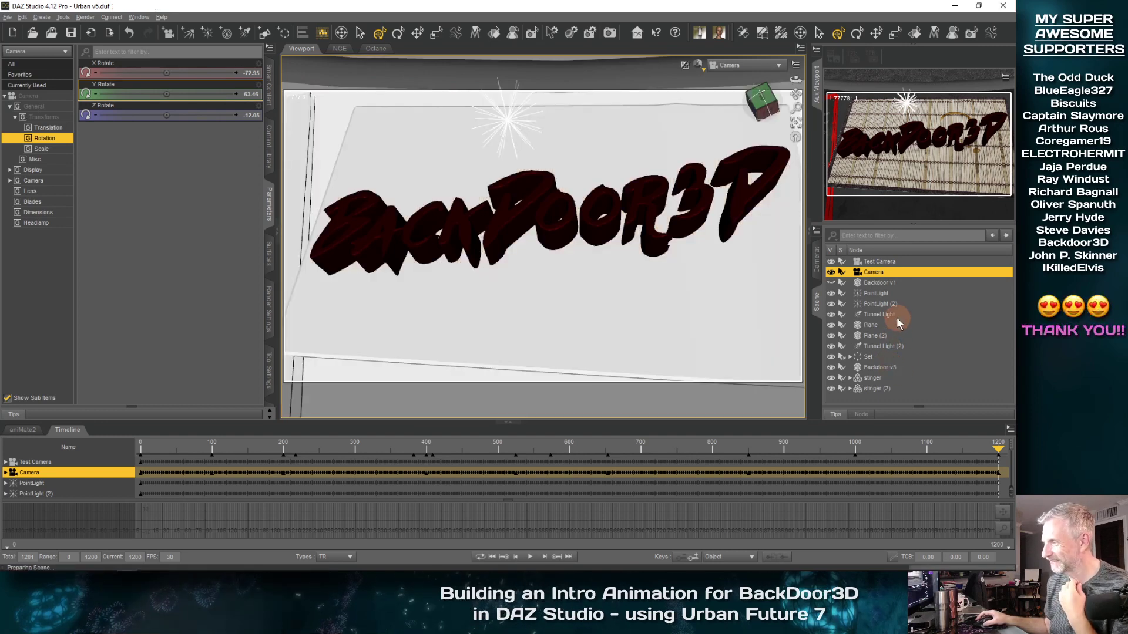
Step: Rename PointLight (2) as "PointLight BakcDoor"
click(880, 305)
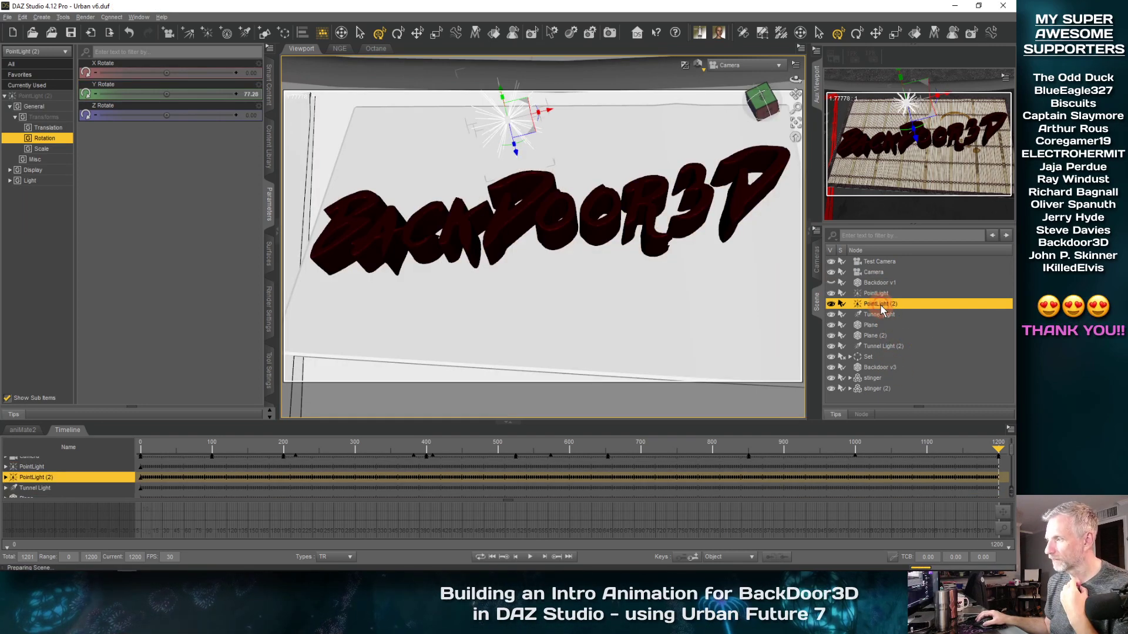
click(923, 303)
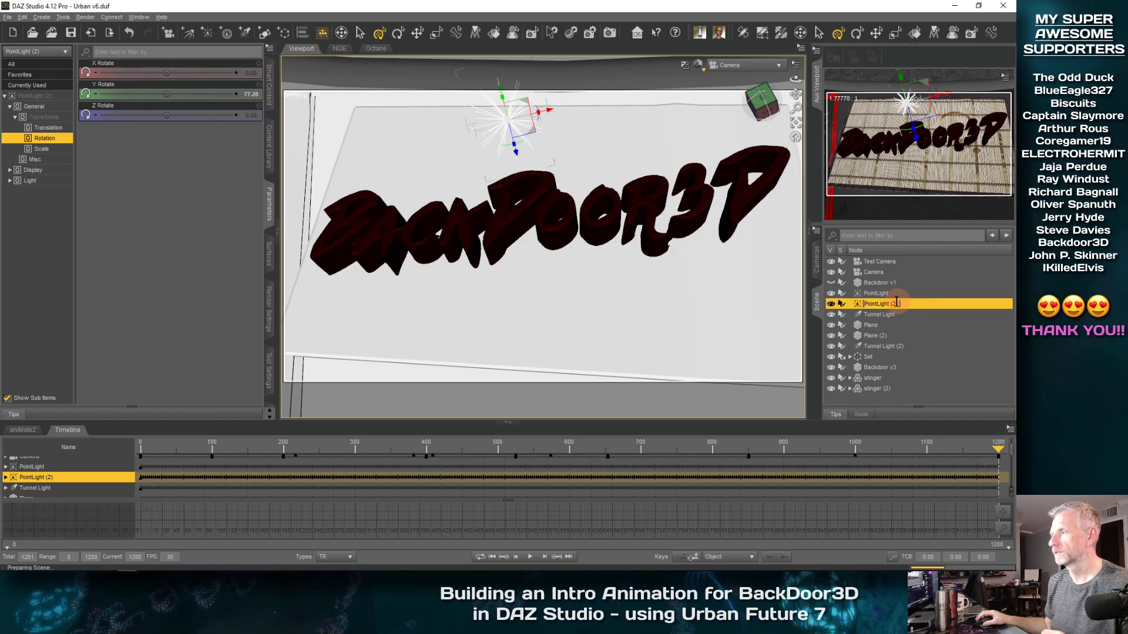
click(922, 305)
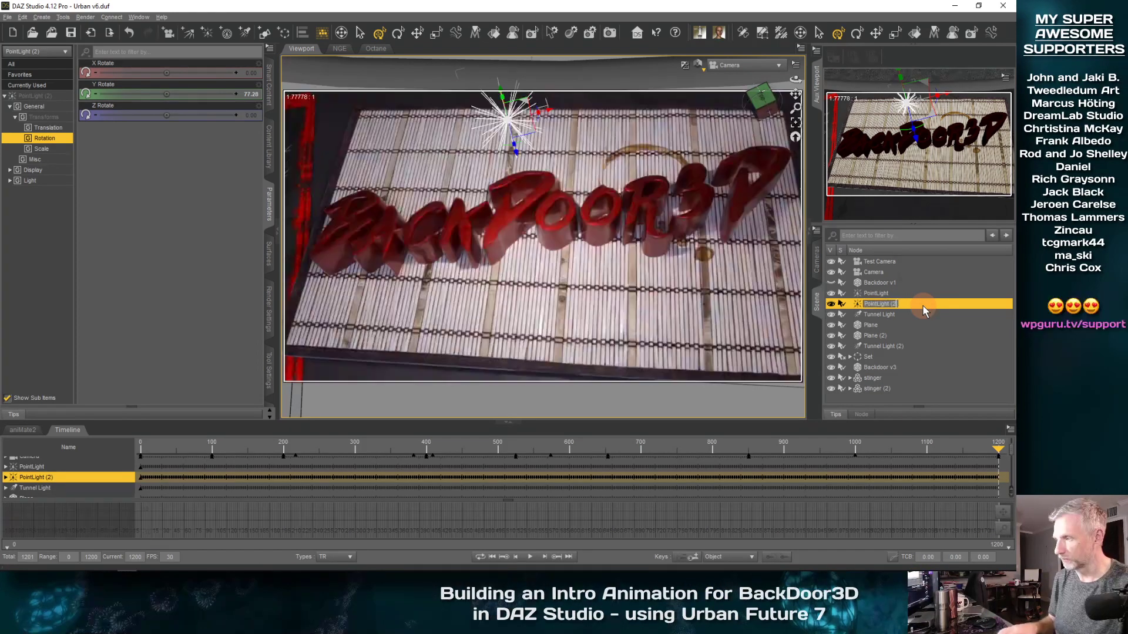
text(BakcDoor)
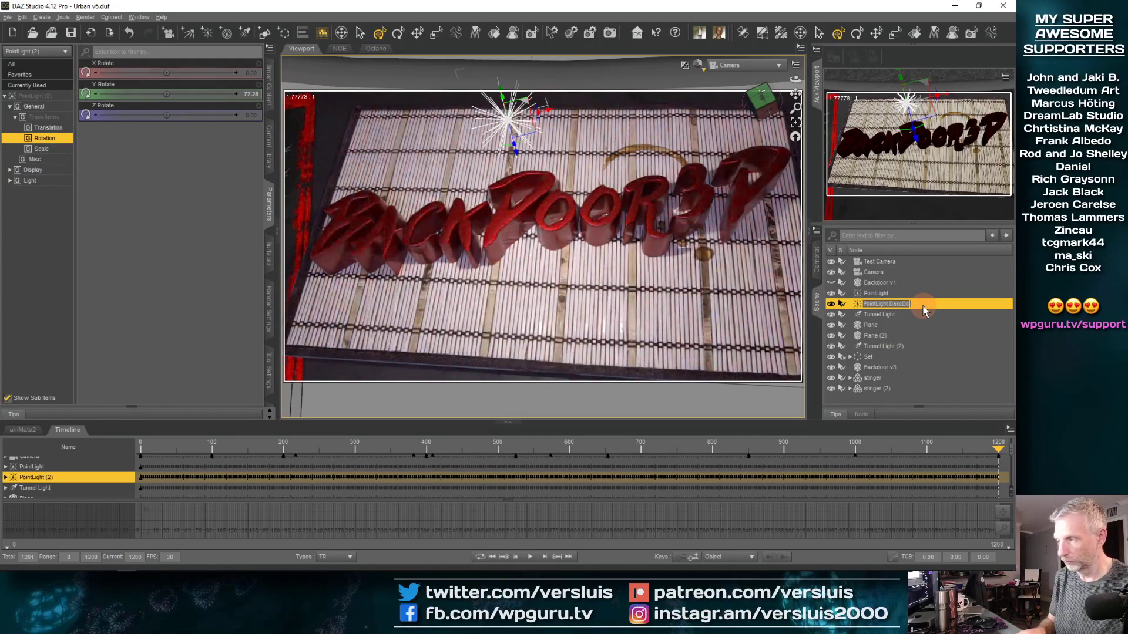
key(Return)
Step: Rename the point light above the logo as "PointLight Logo"
double_click(922, 304)
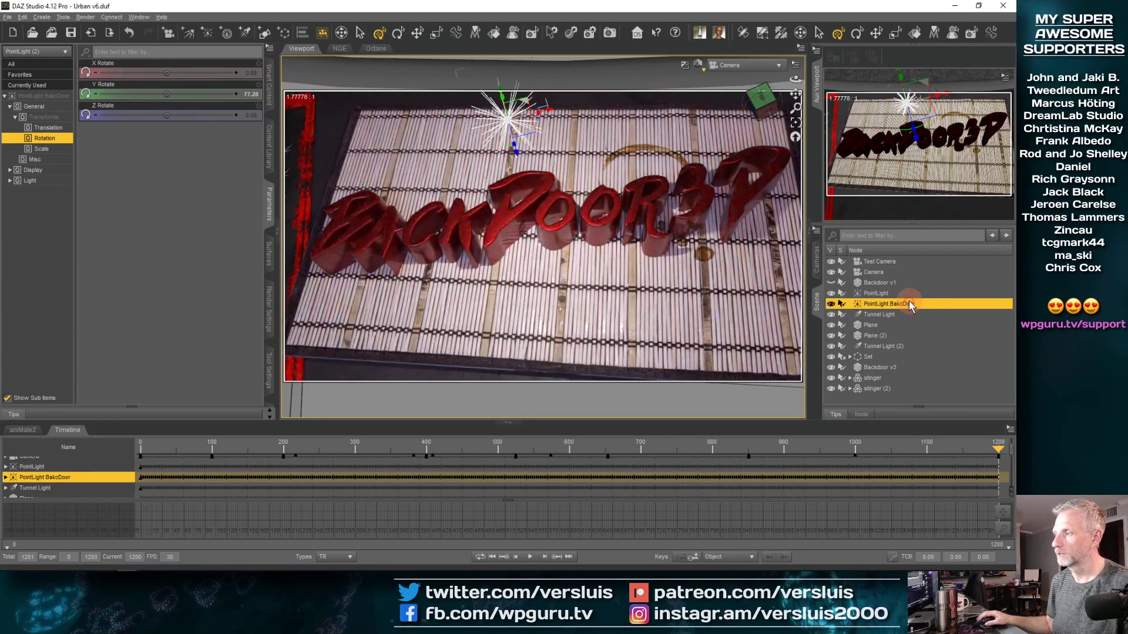
key(BackSpace)
key(BackSpace)
key(BackSpace)
key(BackSpace)
key(BackSpace)
key(BackSpace)
key(BackSpace)
key(BackSpace)
text(Logo)
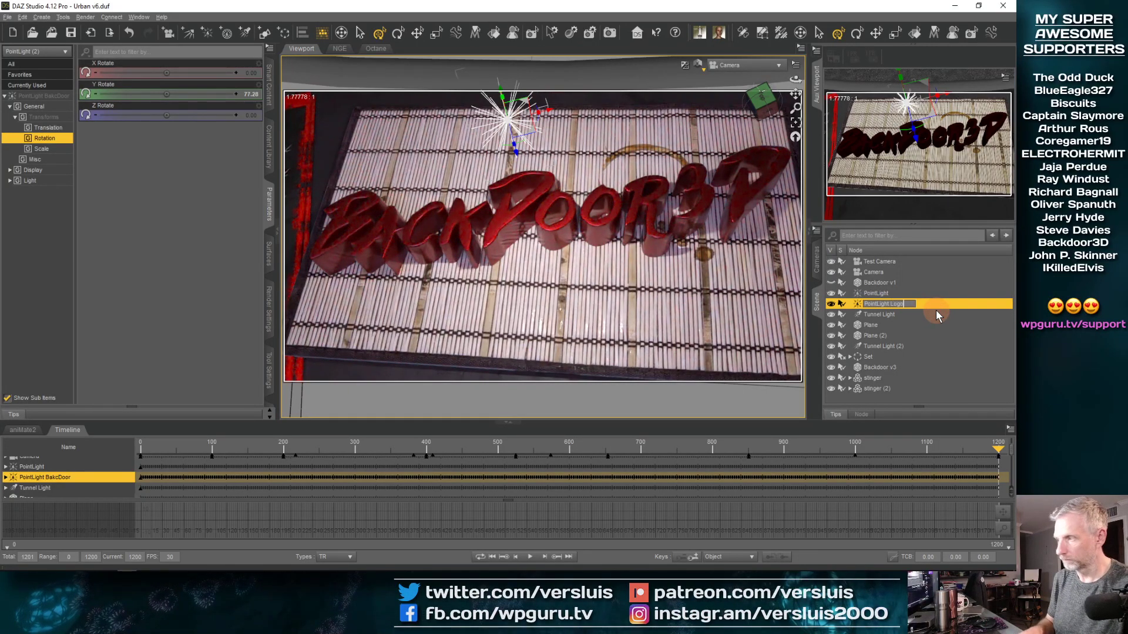
key(Return)
Step: Rename the other point light, PointLight, as "PointLight Back"
click(888, 293)
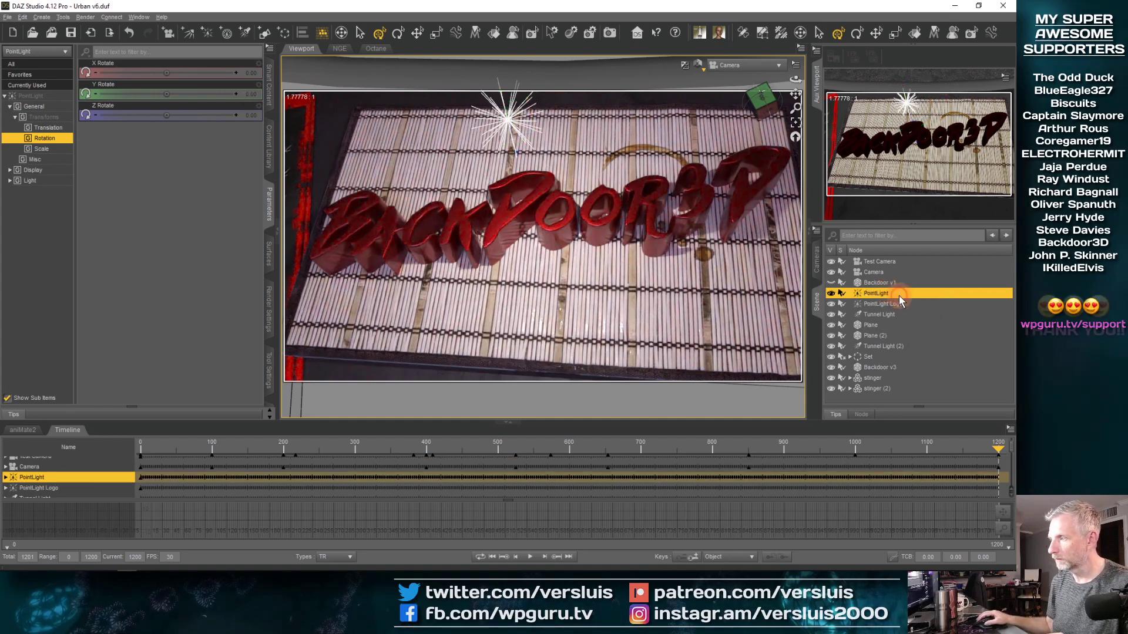
double_click(908, 293)
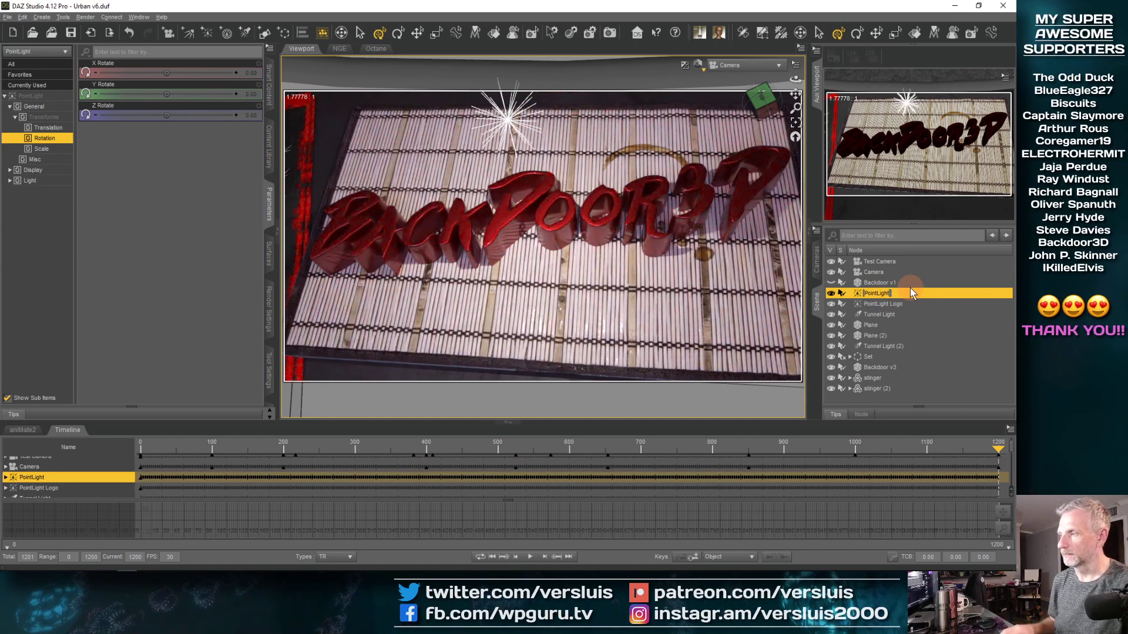
key(ctrl+a)
key(Return)
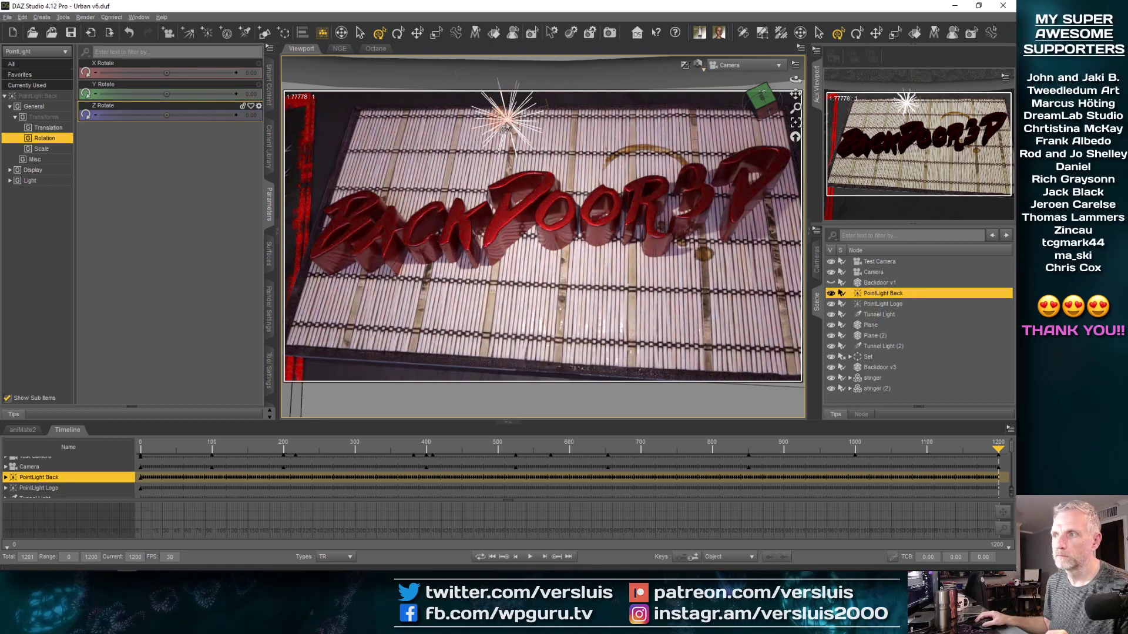
Step: Slide PointLight Logo back and forth along its X axis, leaving it above the "3D" end at X about -411
click(508, 121)
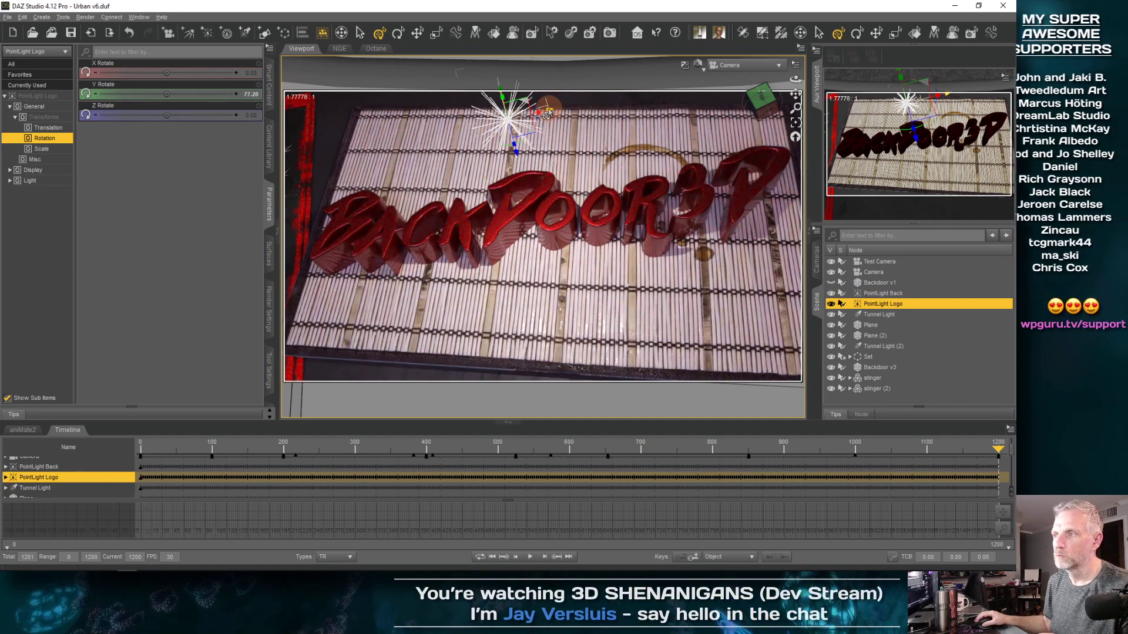
drag(547, 113, 687, 97)
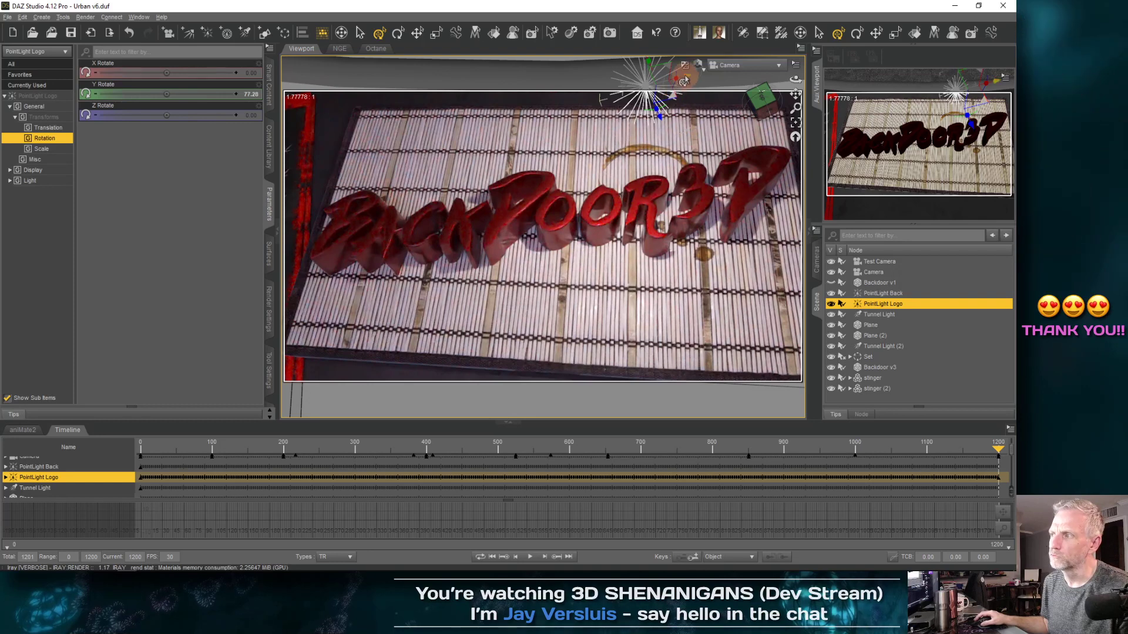
drag(686, 76, 475, 211)
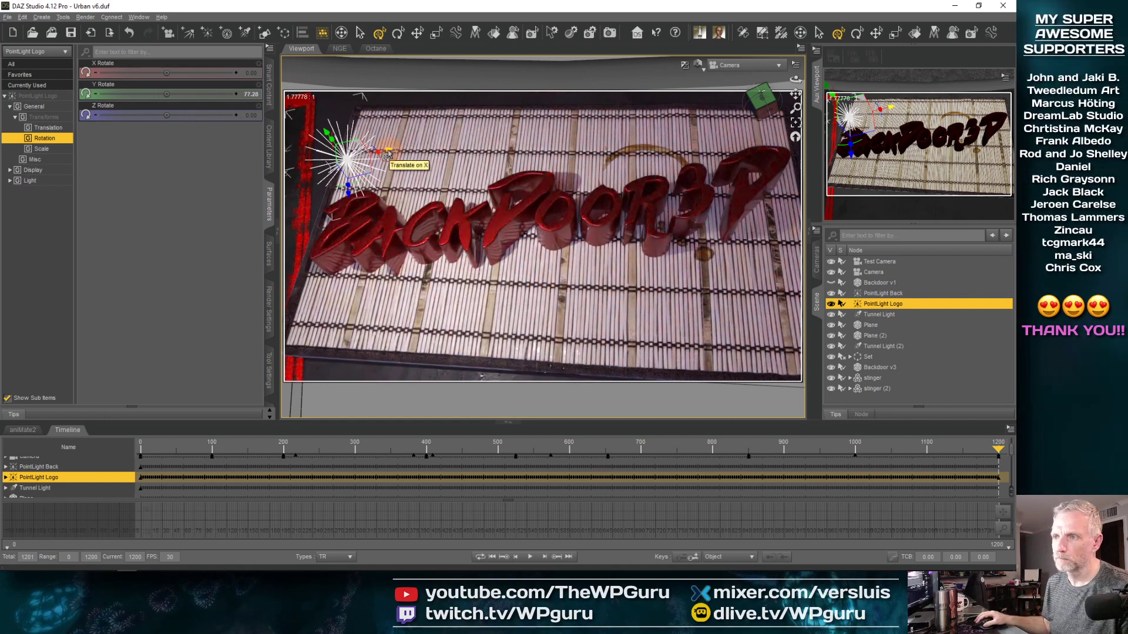
drag(387, 154, 728, 103)
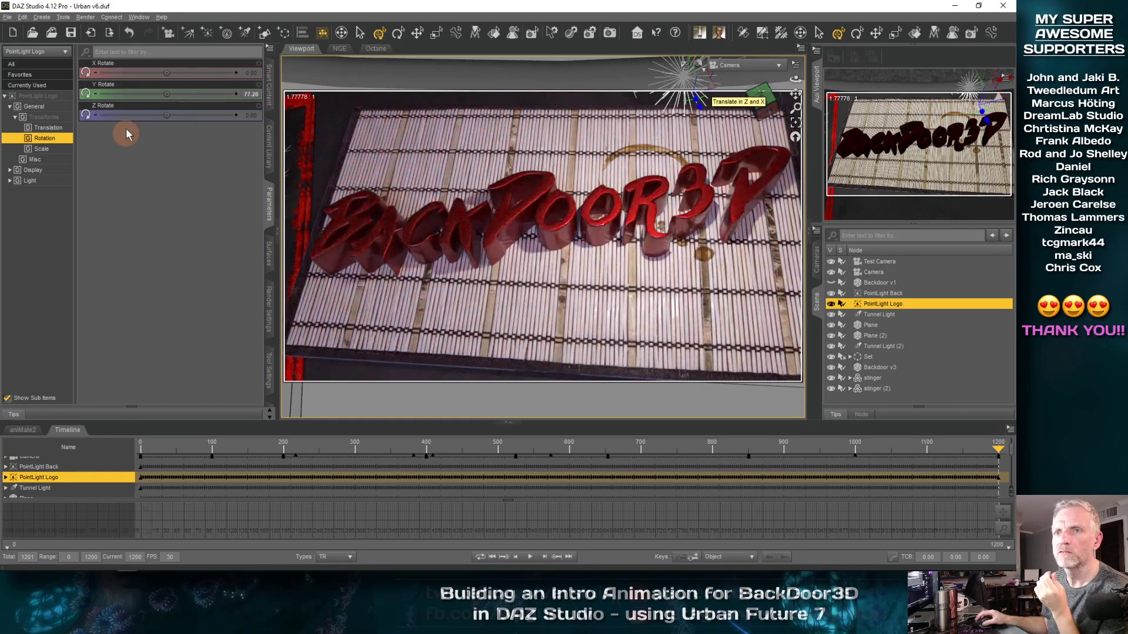
Step: Try shifting PointLight Logo with its X Translate value, and undo the shift
click(59, 128)
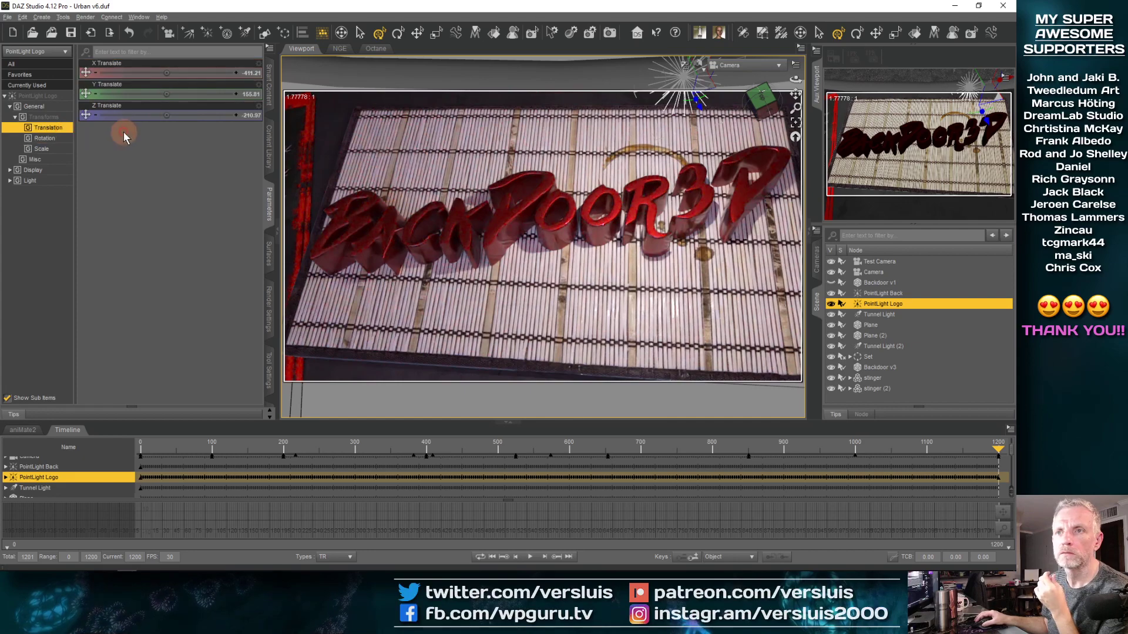
click(166, 72)
drag(167, 72, 187, 100)
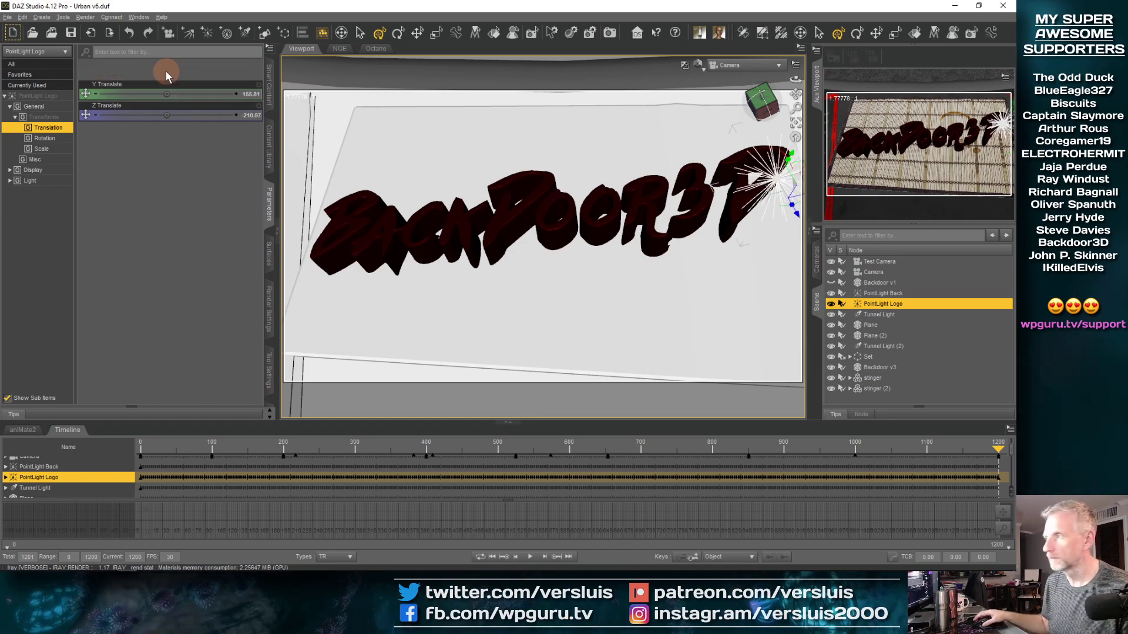
key(ctrl+z)
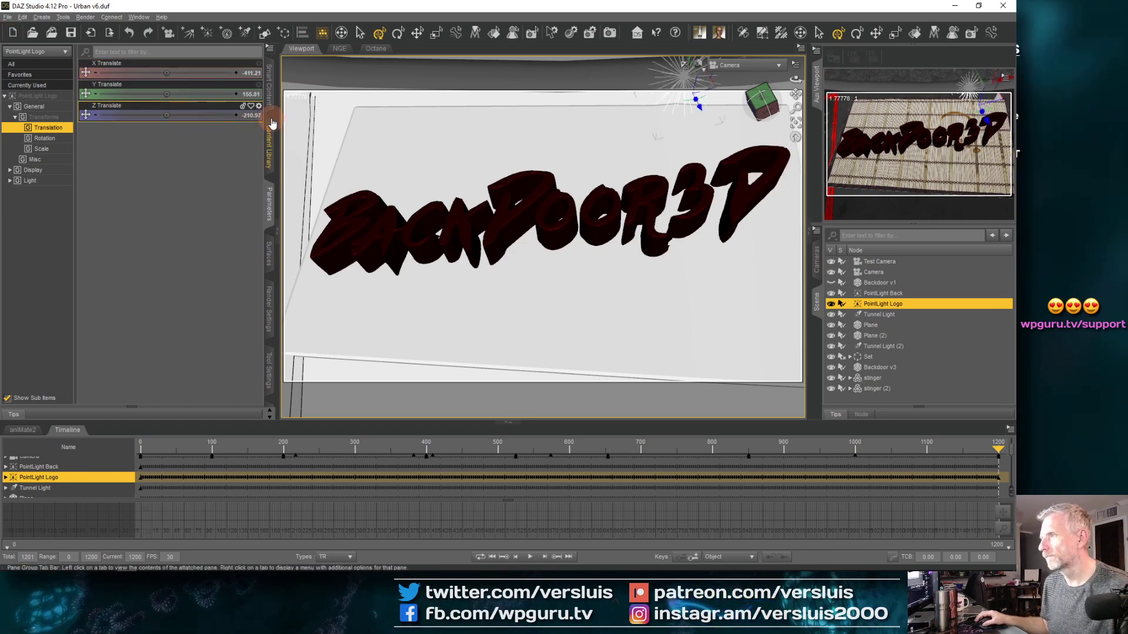
Step: Set the Universal tool's manipulator to use world coordinates and return to PointLight Logo's translation parameters
mouse_move(162, 99)
mouse_down()
mouse_move(180, 115)
mouse_move(154, 115)
mouse_move(206, 115)
mouse_move(169, 114)
mouse_up()
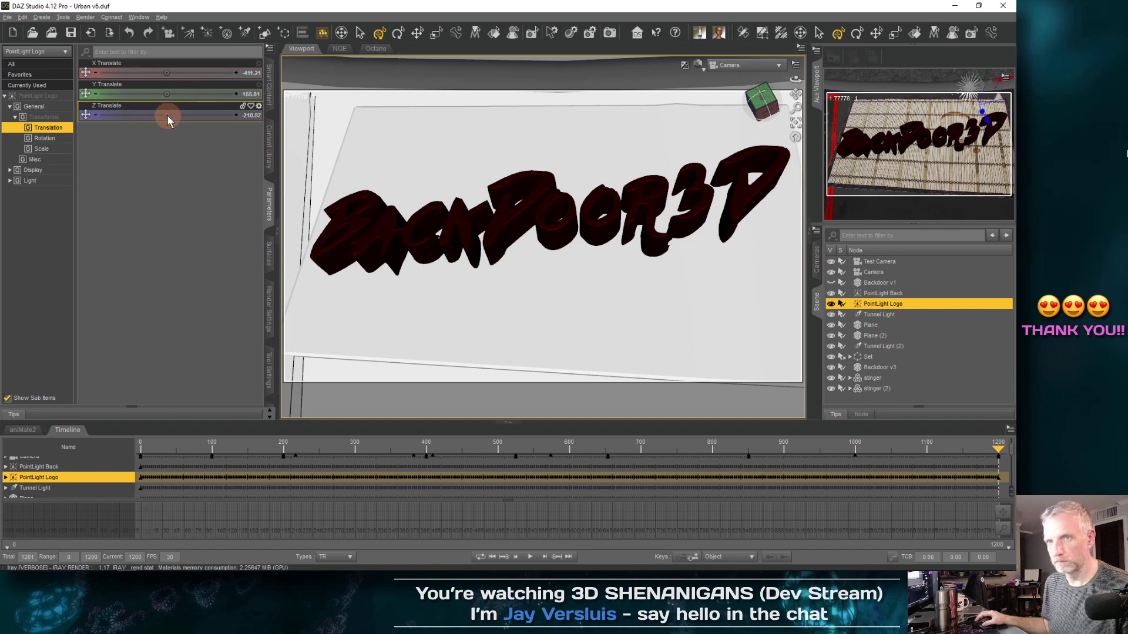
click(269, 367)
click(149, 51)
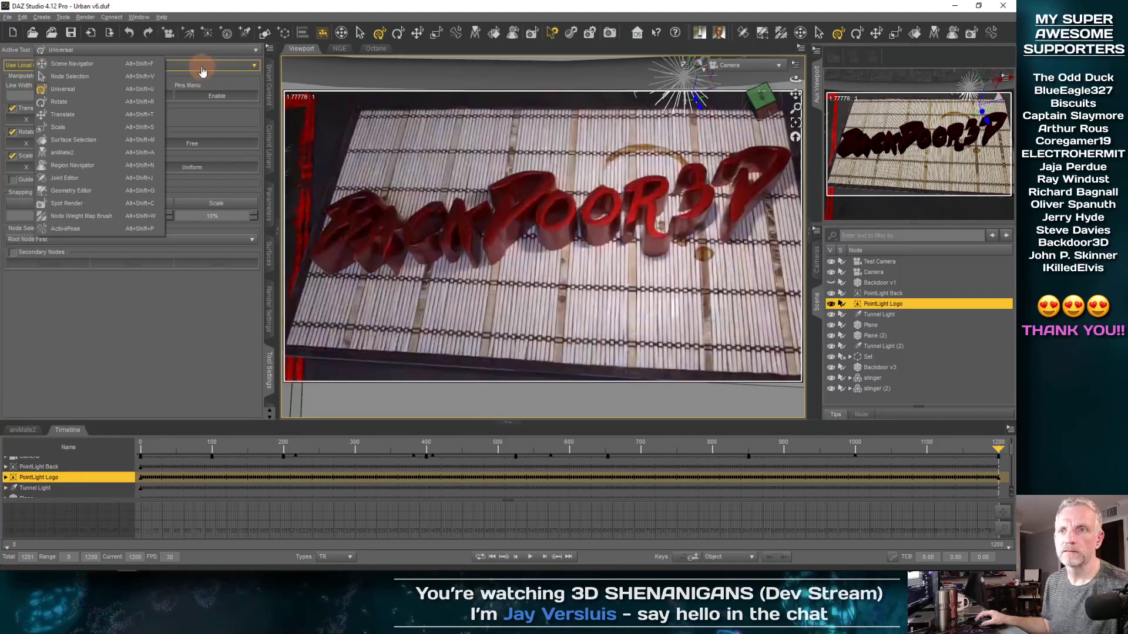
click(201, 66)
click(185, 65)
click(185, 56)
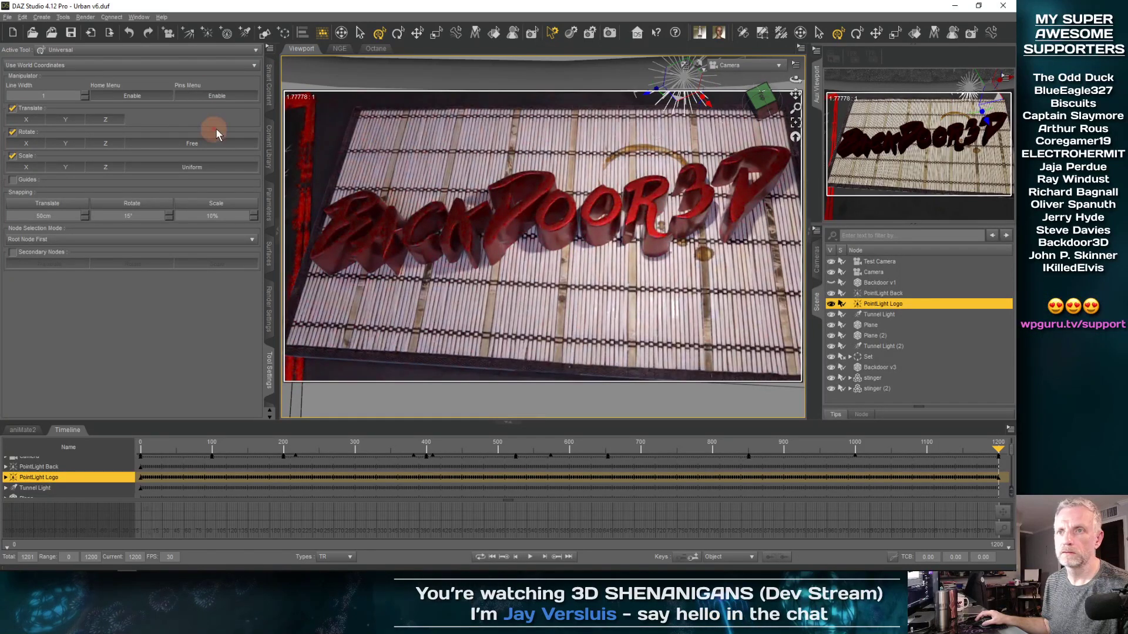
click(265, 197)
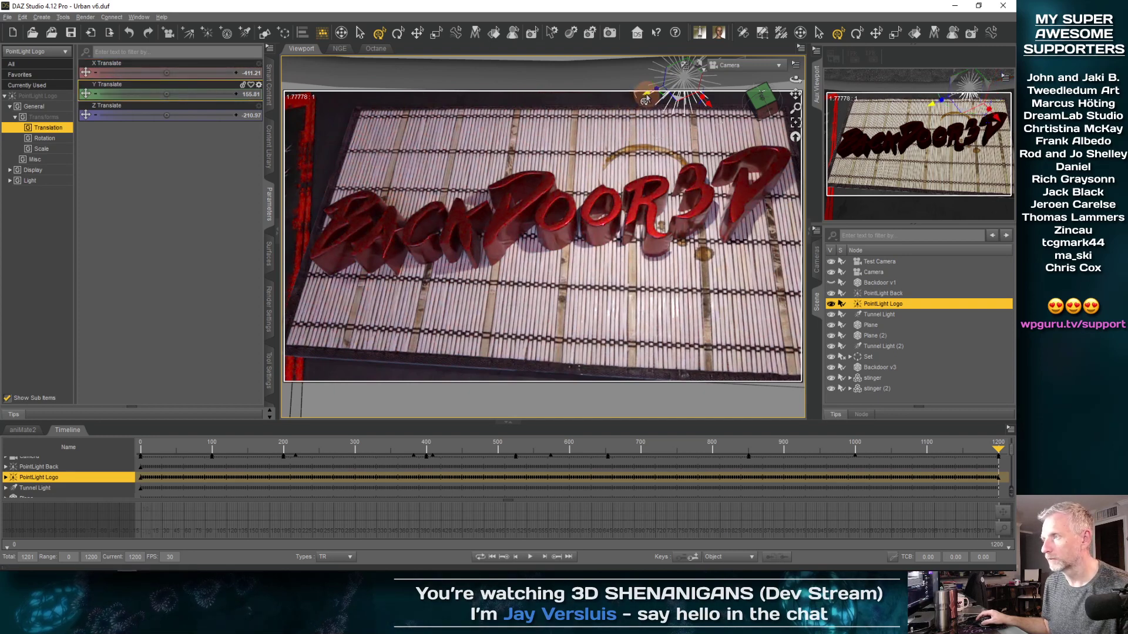
Step: Move PointLight Logo along the Z axis at frame 1200 to a Z position of about -209.33
drag(646, 95, 550, 137)
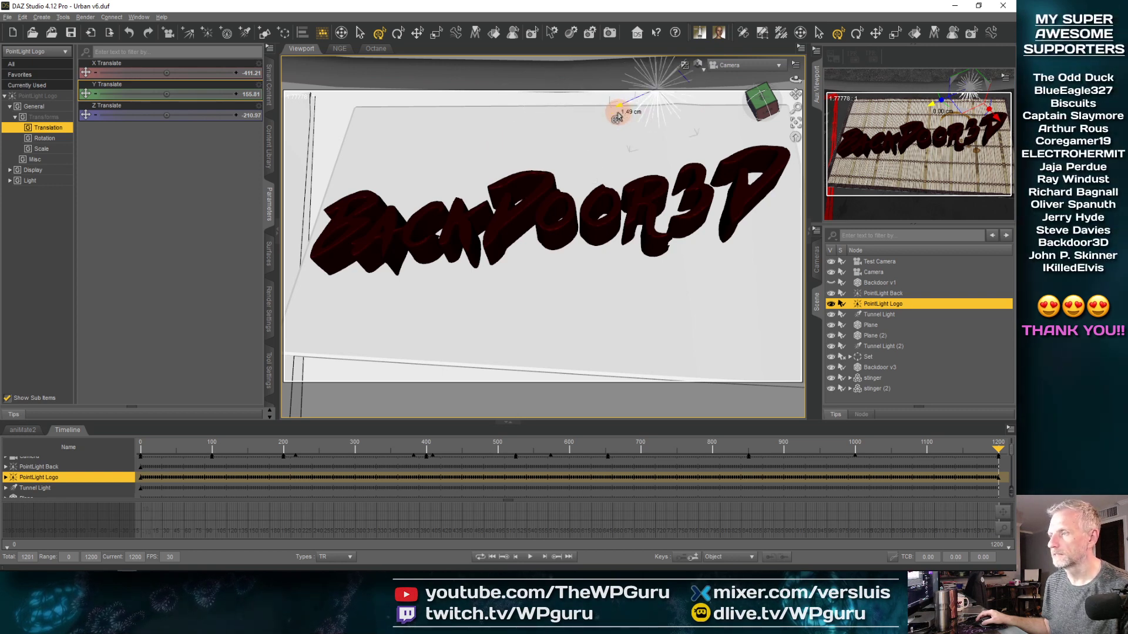
drag(621, 131, 622, 129)
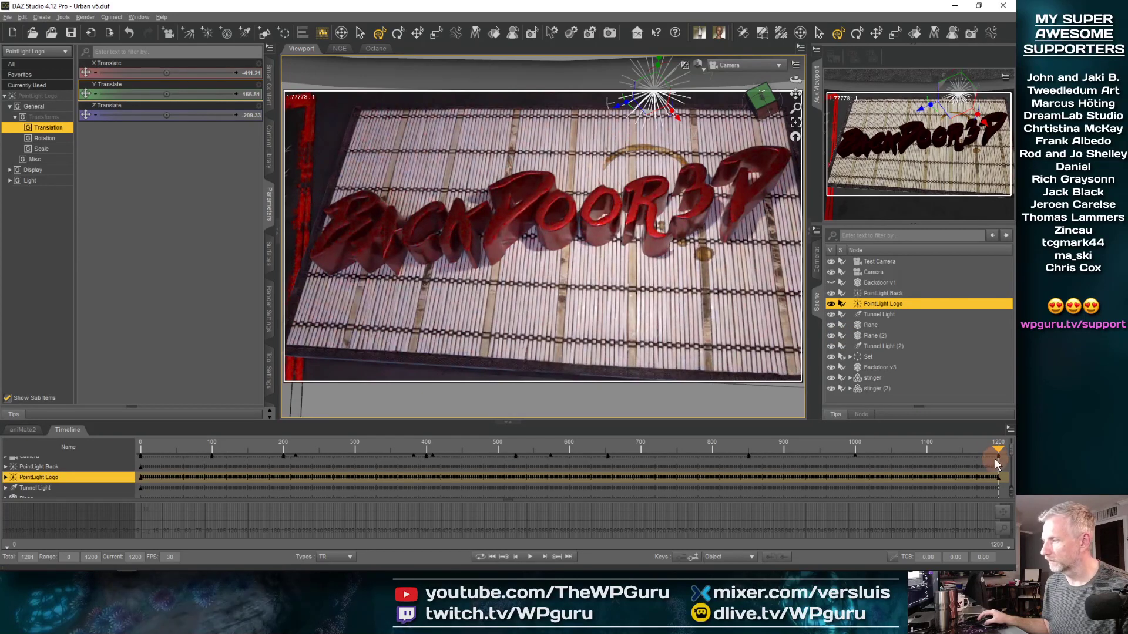
Step: At frame 1101, slide PointLight Logo along the Z axis toward the start of the logo, to about -195.12
drag(998, 451, 976, 450)
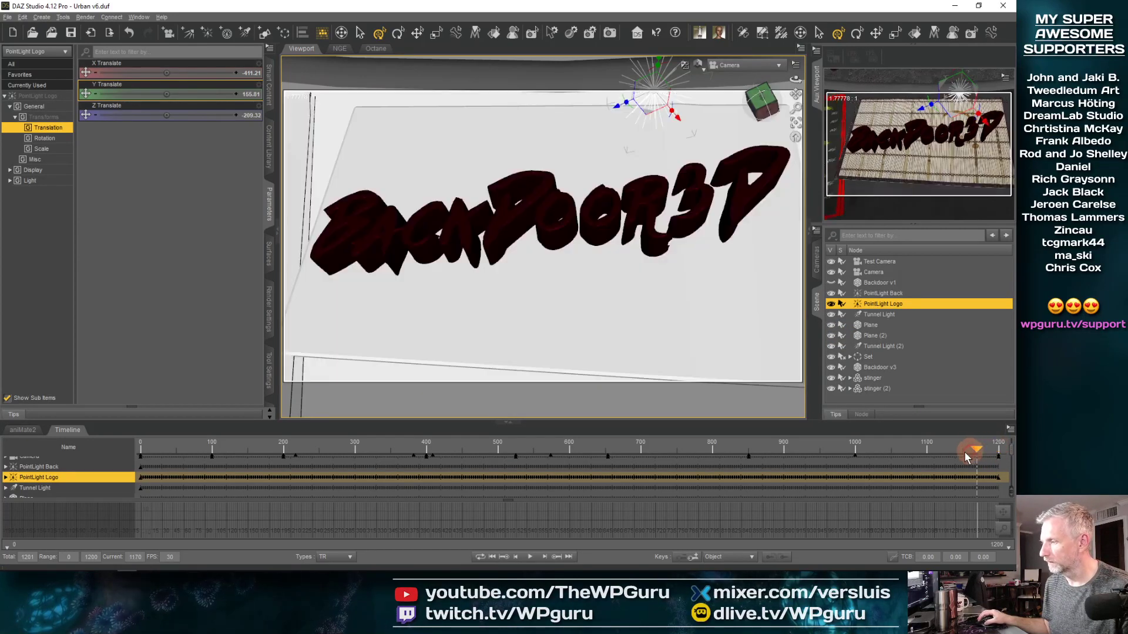
click(856, 460)
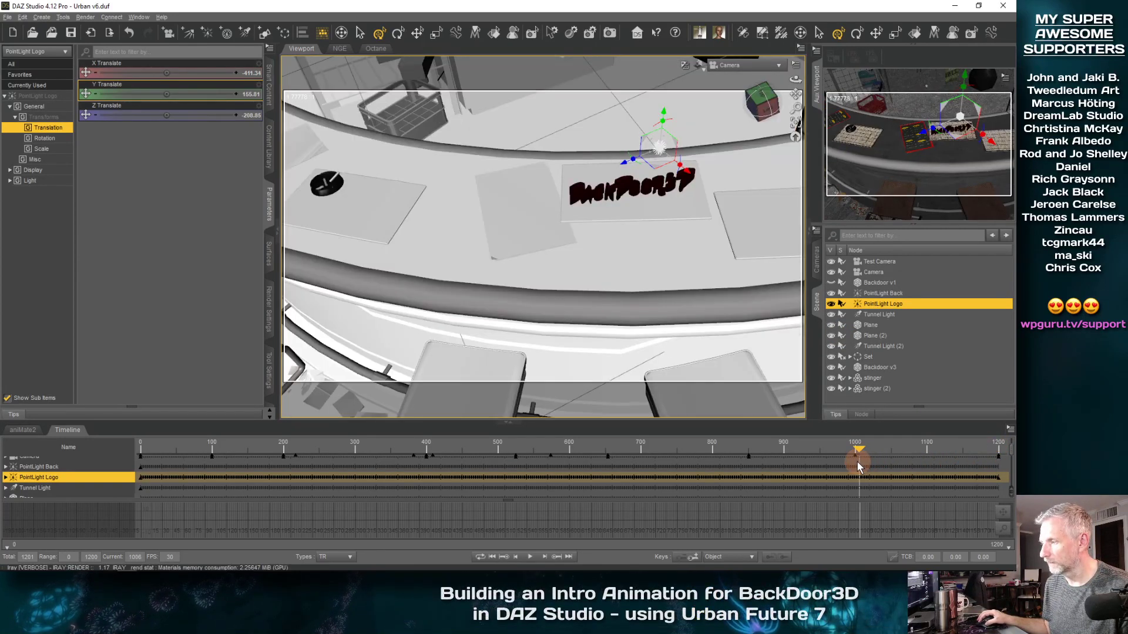
click(919, 453)
click(926, 454)
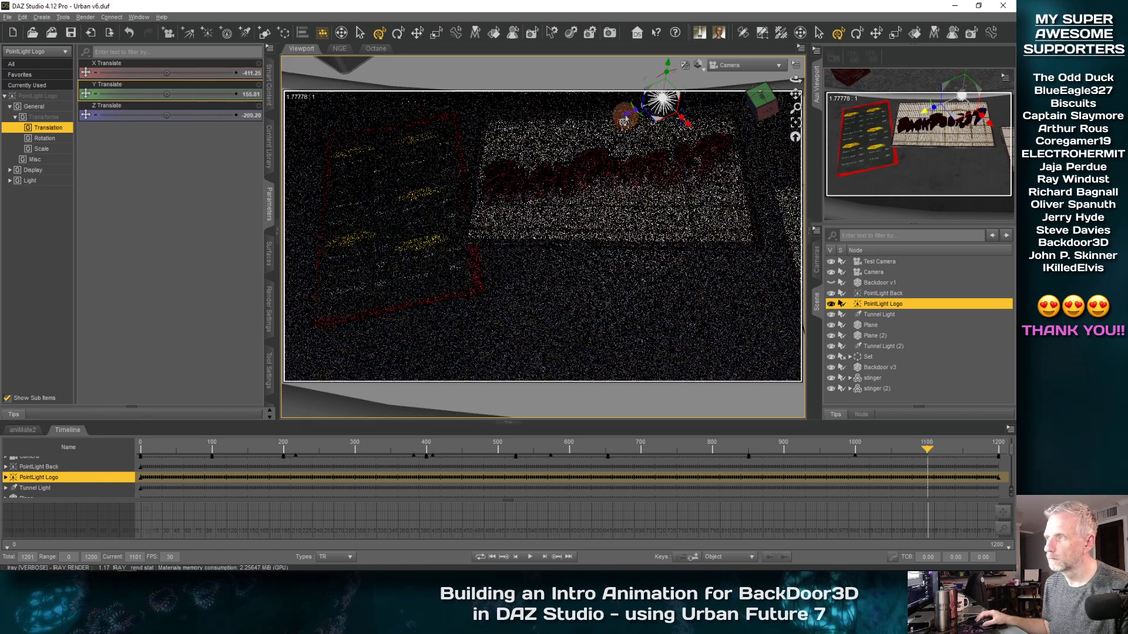
drag(624, 119, 555, 145)
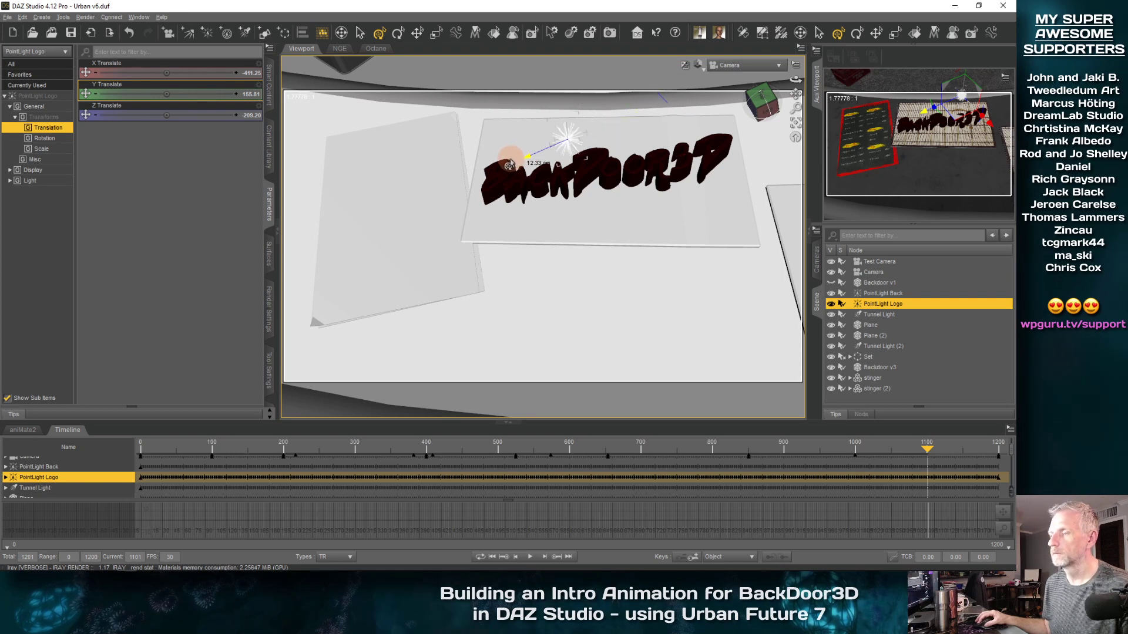
drag(508, 165, 510, 165)
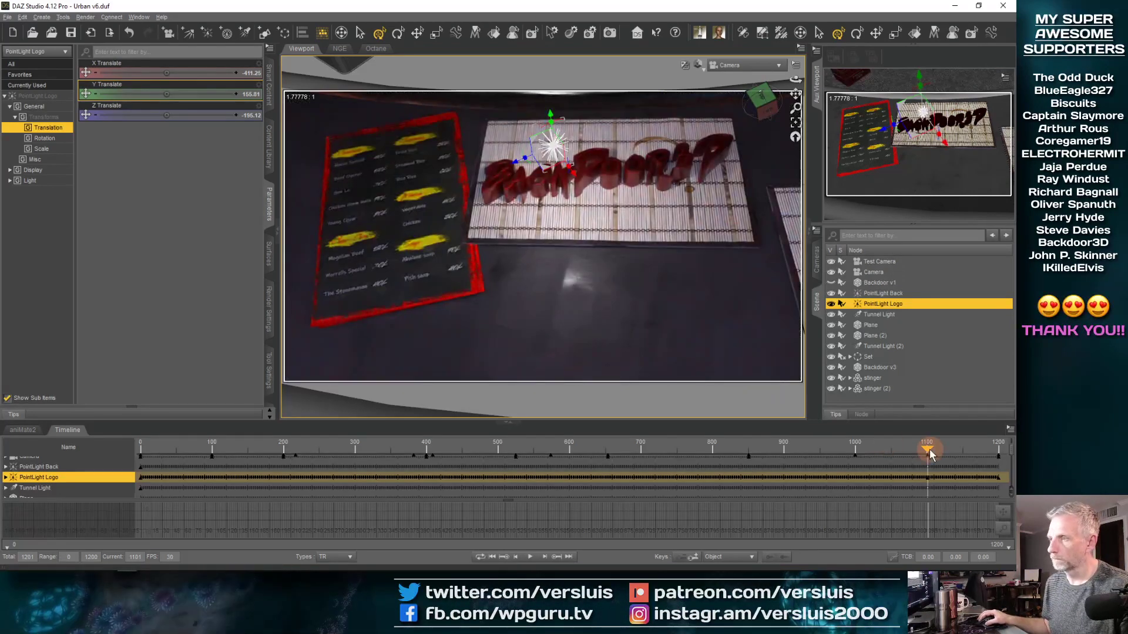
Step: Scrub through the light's movement to the final frame, 1200, and save the scene
drag(929, 454, 981, 453)
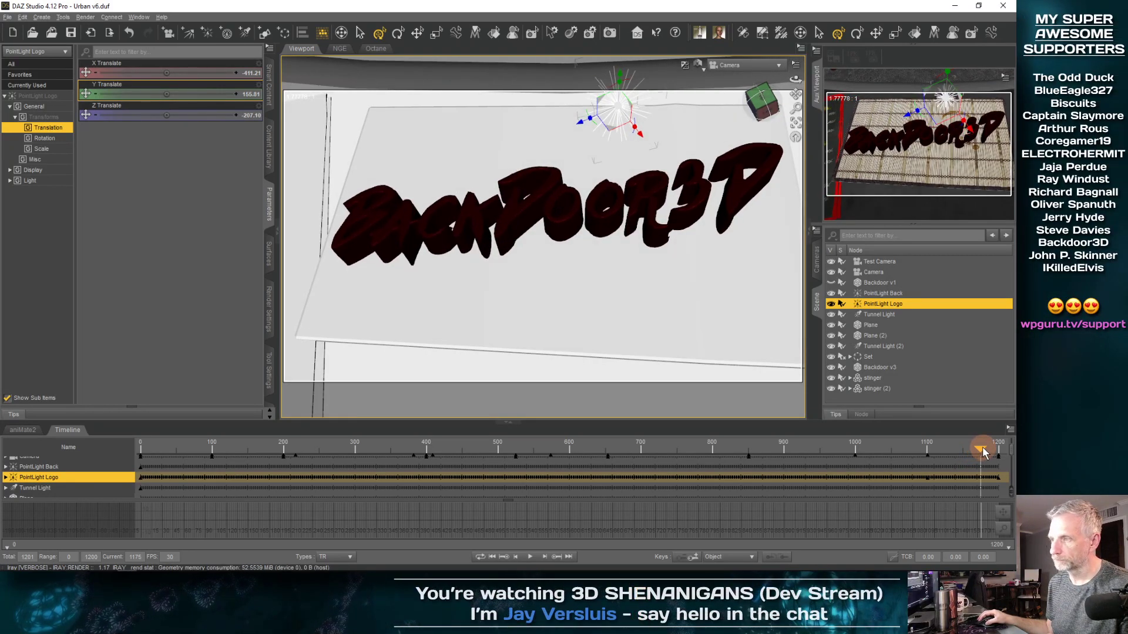
drag(984, 452, 1002, 451)
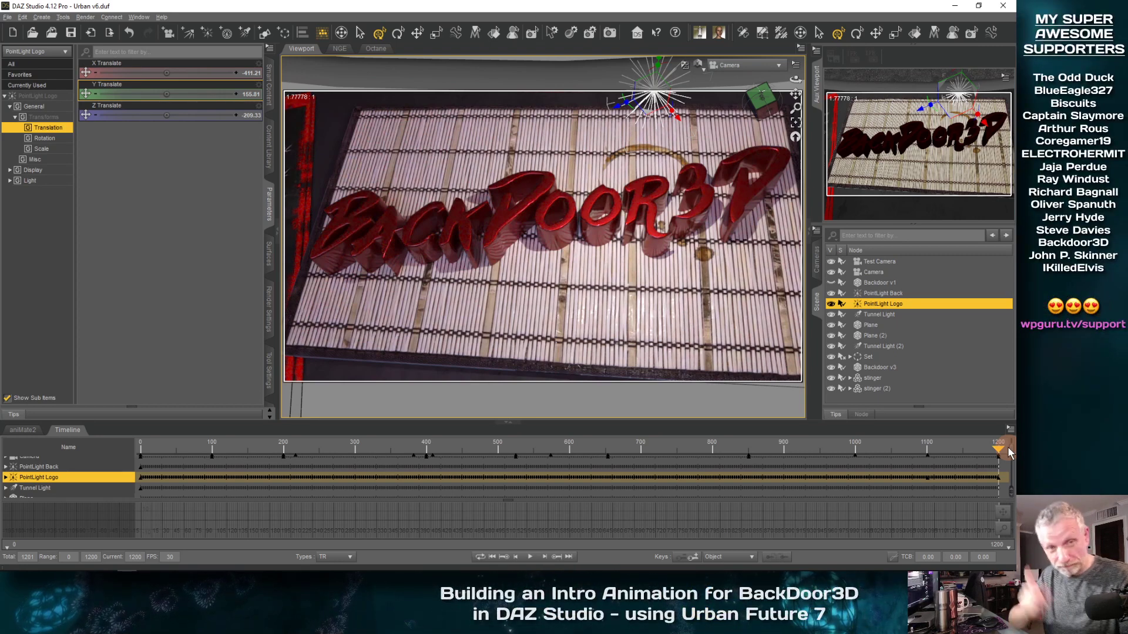
key(ctrl+s)
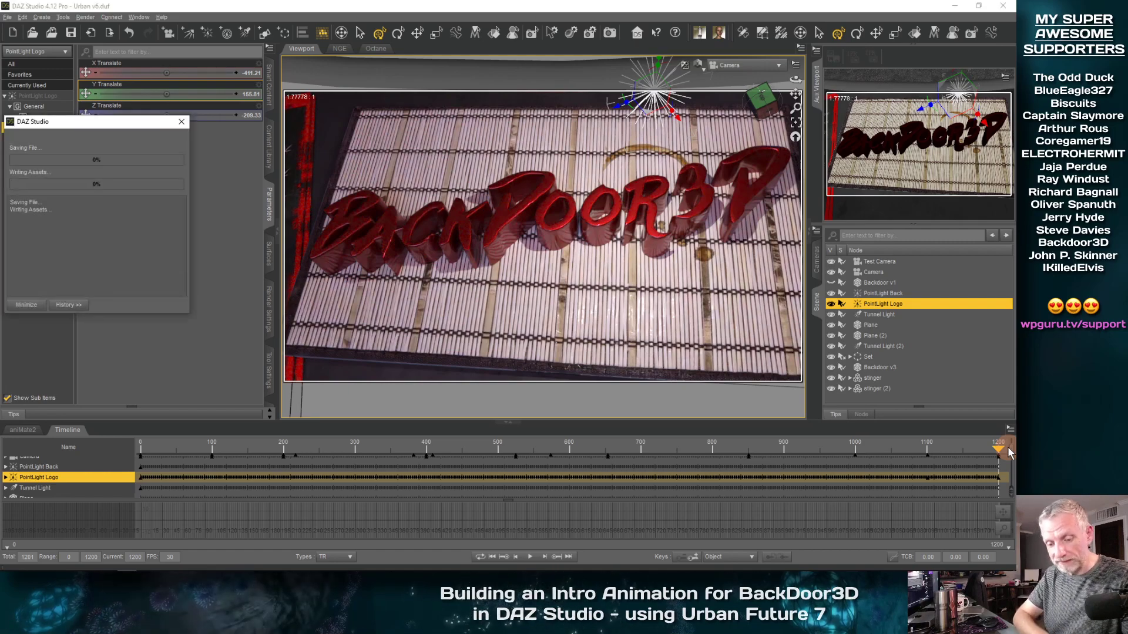